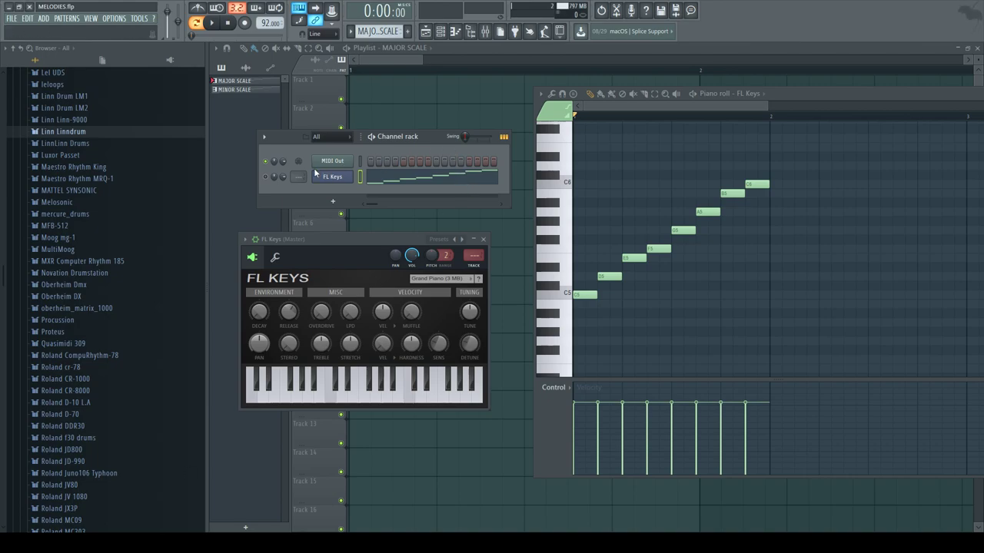
Step: Unmute the FL Keys channel and play back the MAJOR SCALE pattern
click(339, 181)
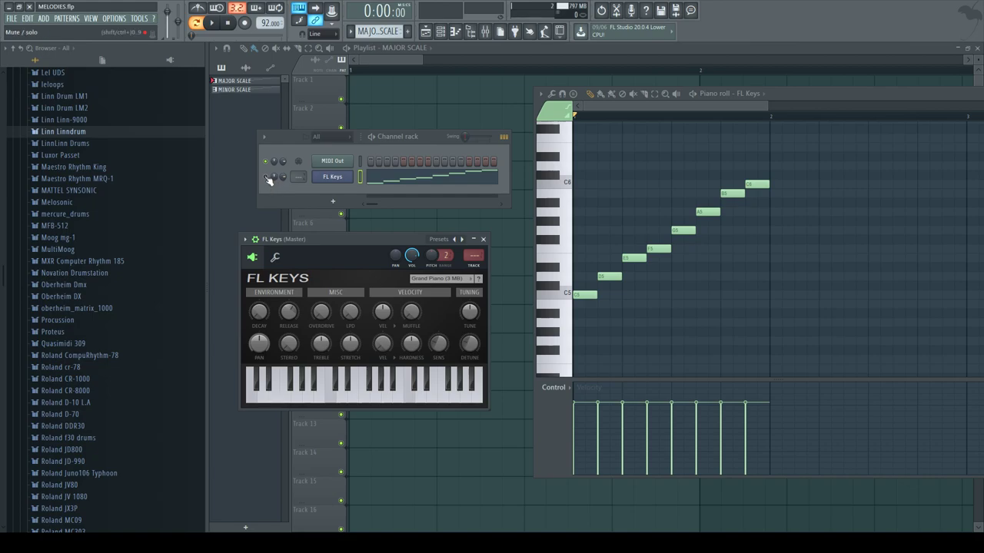
drag(330, 238, 317, 228)
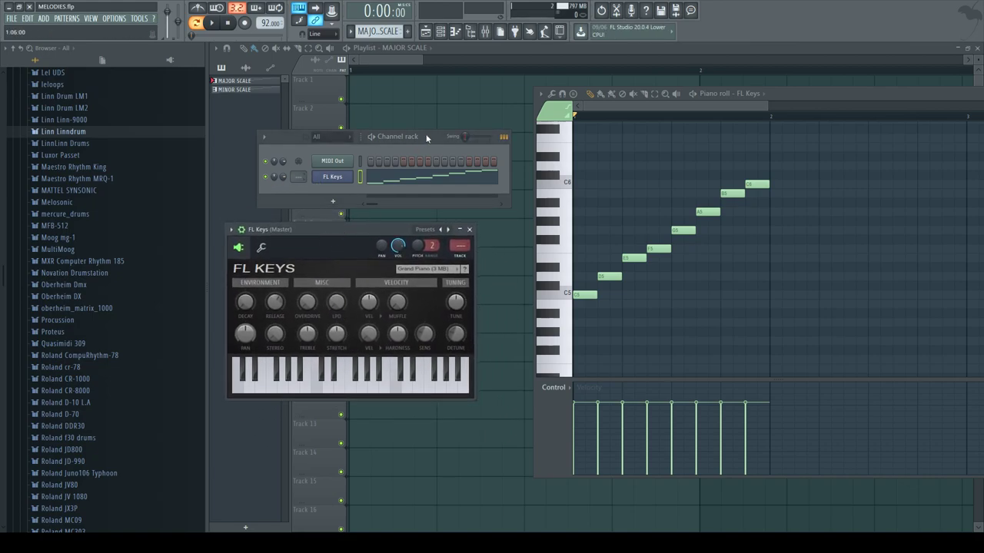
key(space)
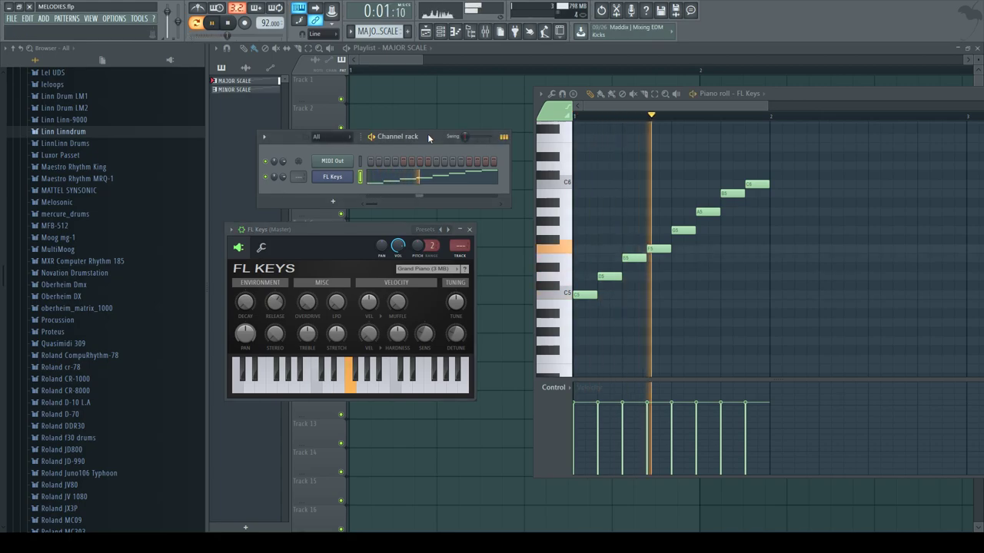
key(space)
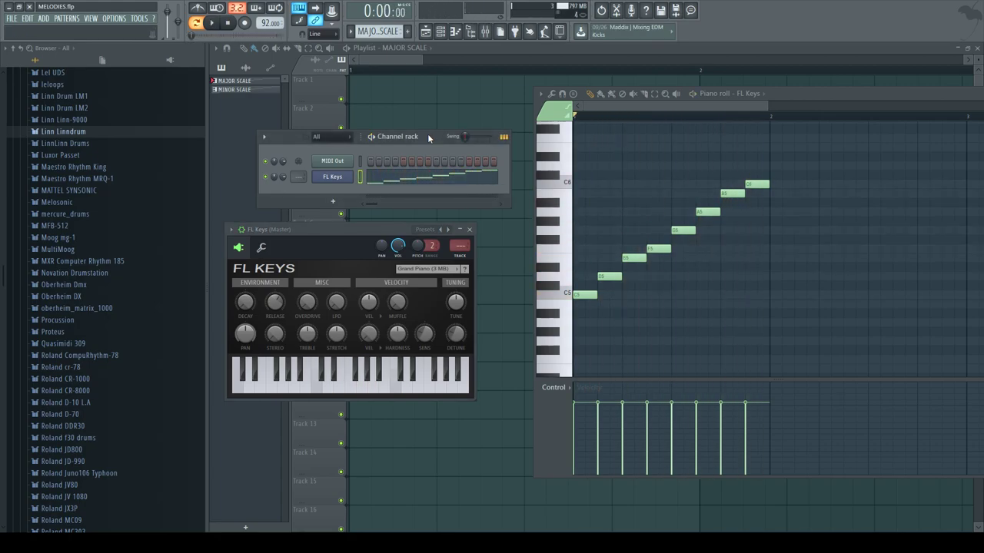
Step: Lengthen the final C6 note of the major scale to 0:11:00 and play the pattern
drag(769, 185, 882, 193)
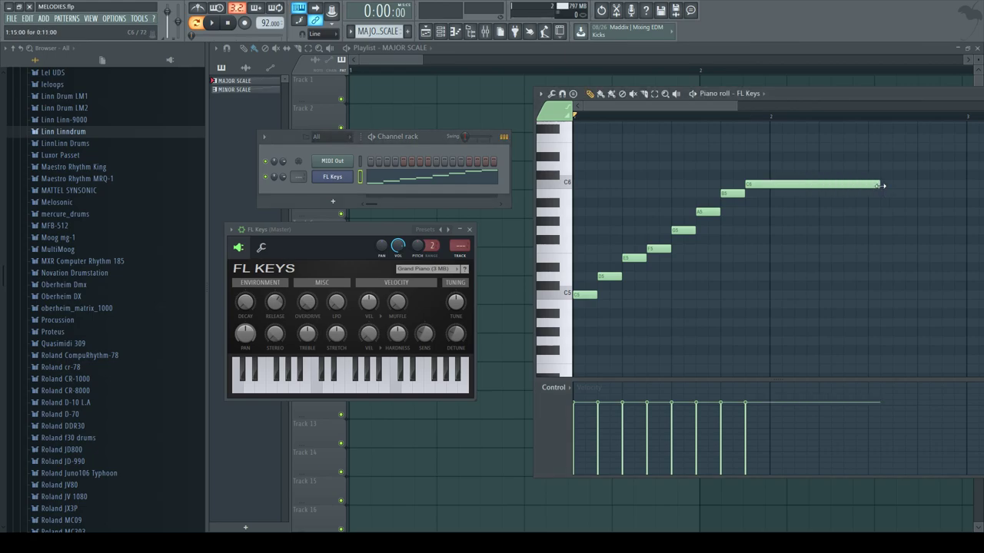
key(space)
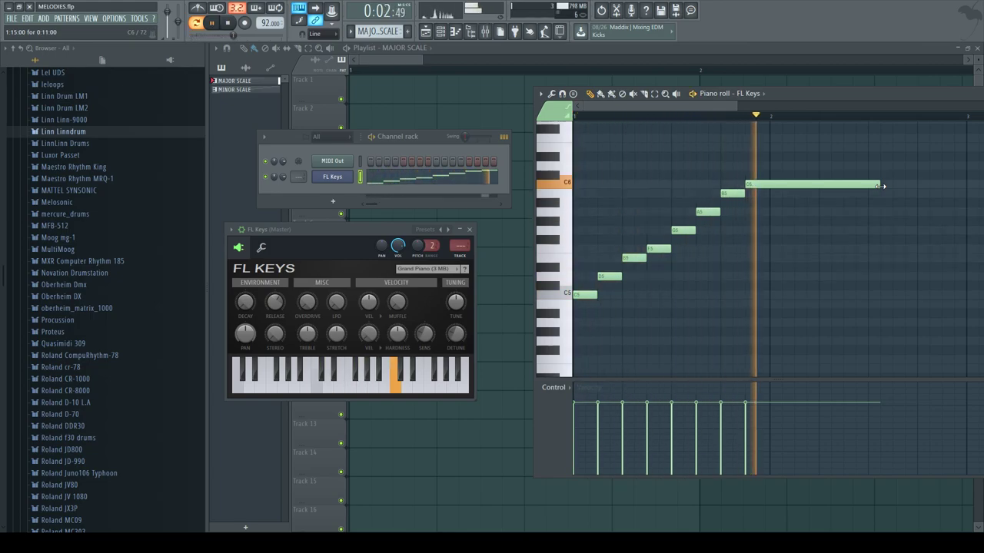
key(space)
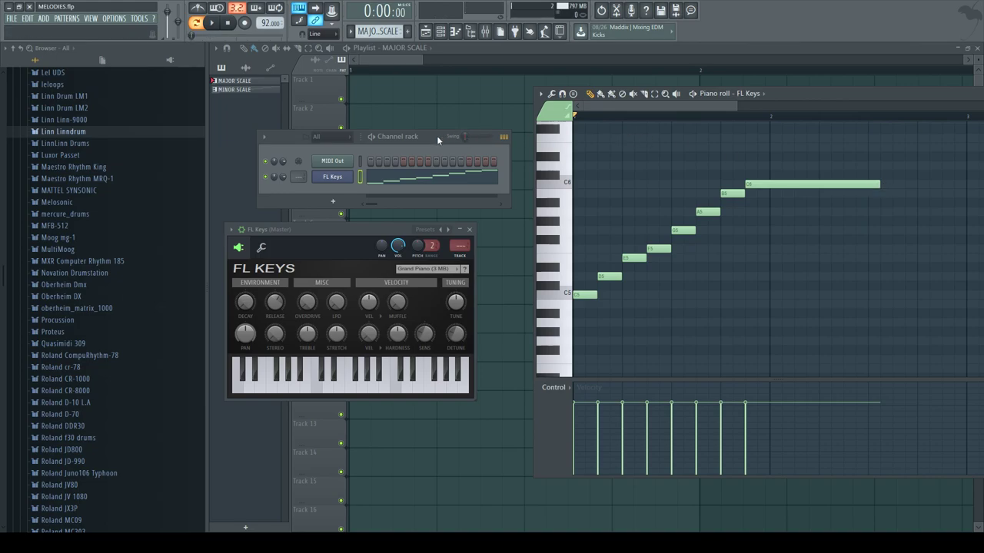
Step: Extend the final C6 note of the MINOR SCALE pattern into bar 2 and play the pattern
scroll(378, 31, down, 1)
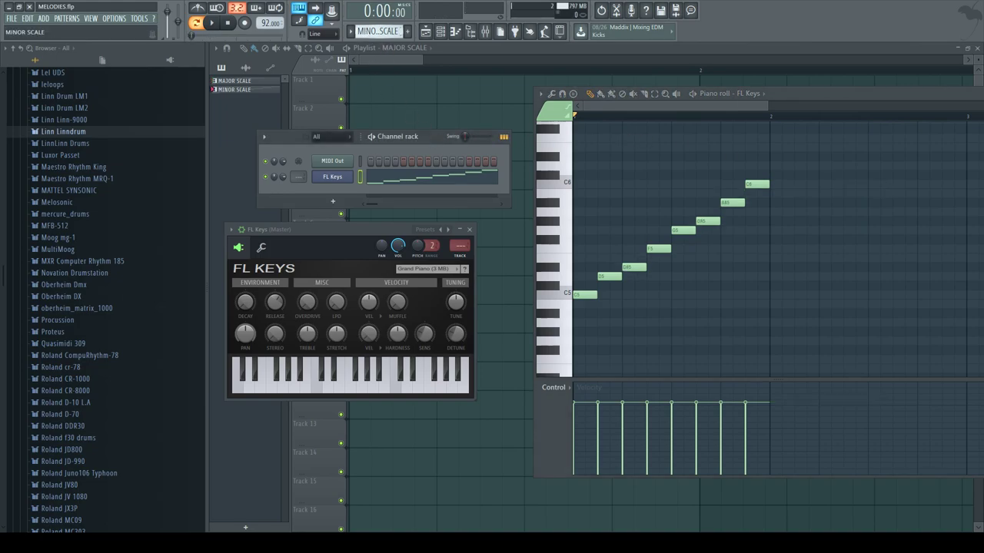
drag(768, 183, 843, 183)
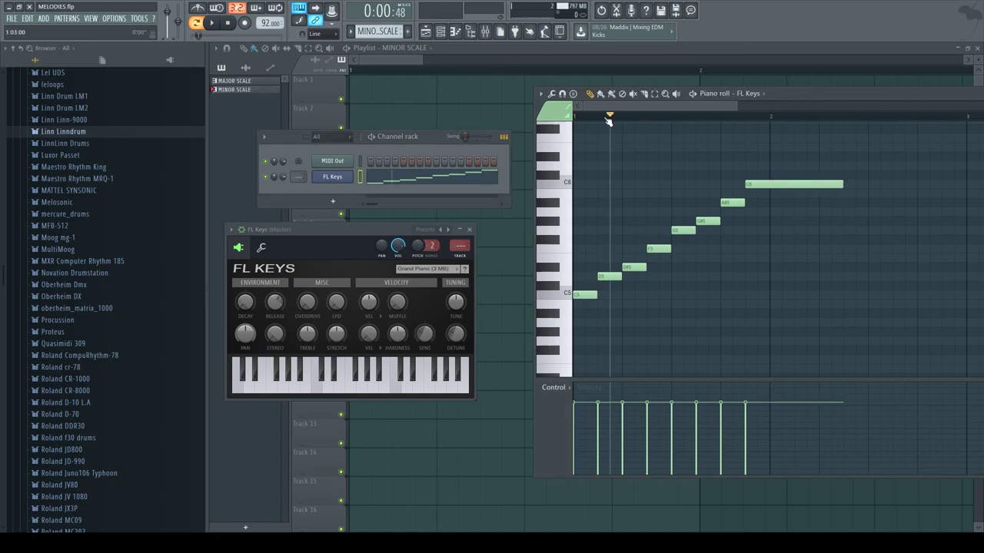
key(space)
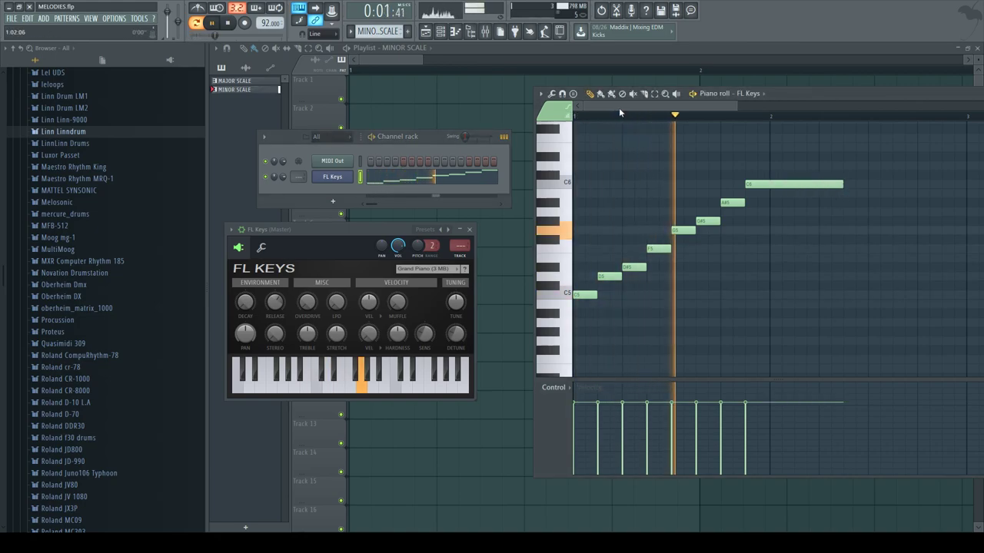
key(space)
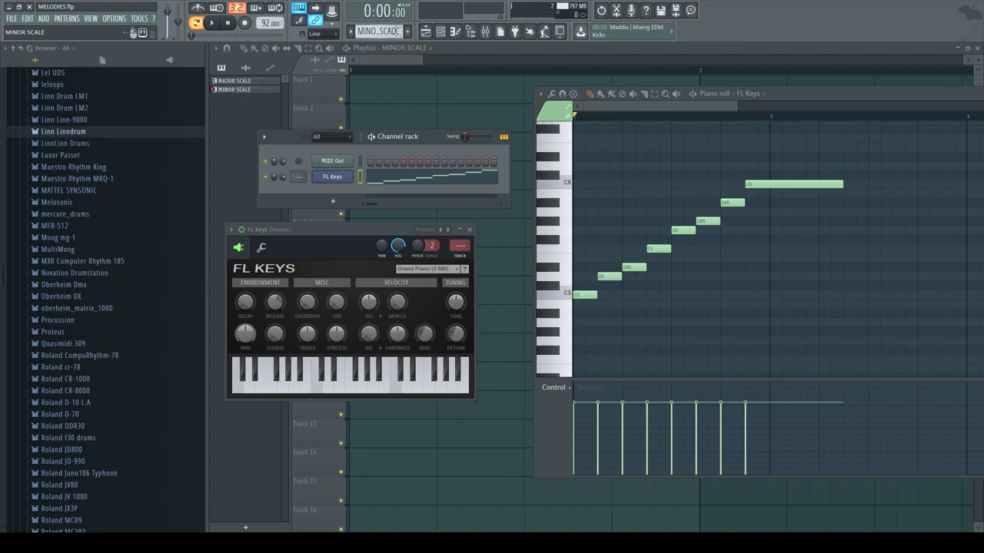
Step: Compare the note layouts of the MAJOR SCALE and MINOR SCALE patterns in the Piano roll
scroll(394, 31, up, 1)
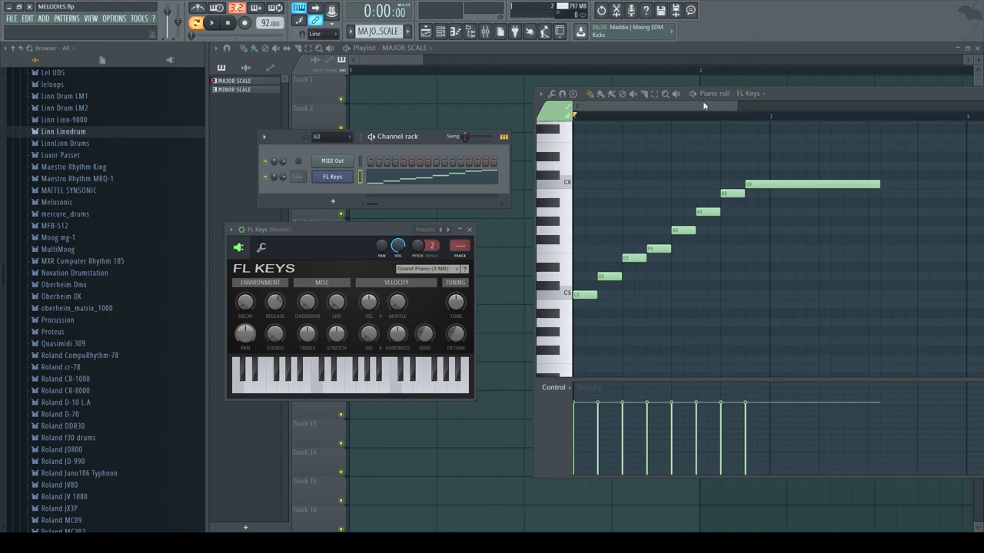
click(592, 94)
scroll(382, 31, down, 1)
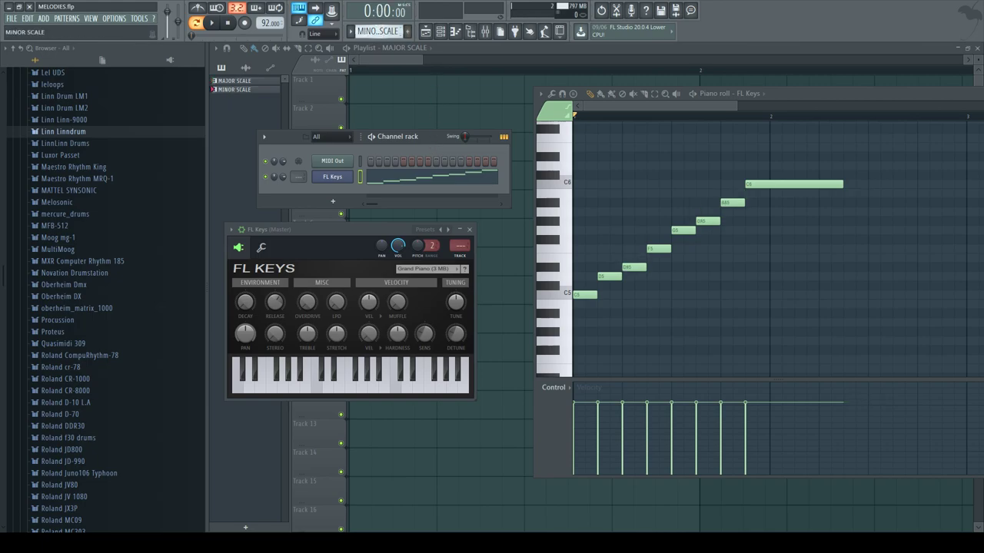
scroll(382, 31, up, 1)
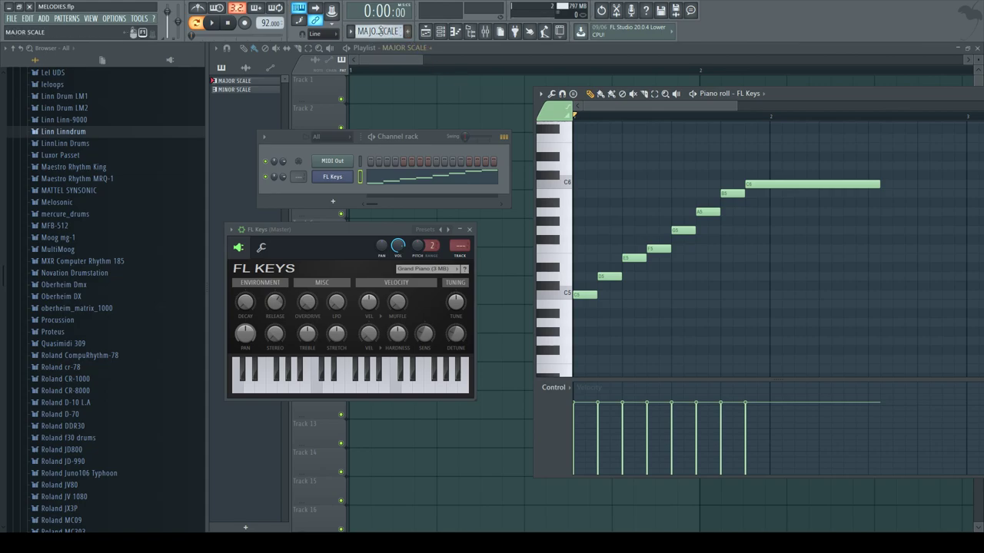
scroll(379, 30, down, 1)
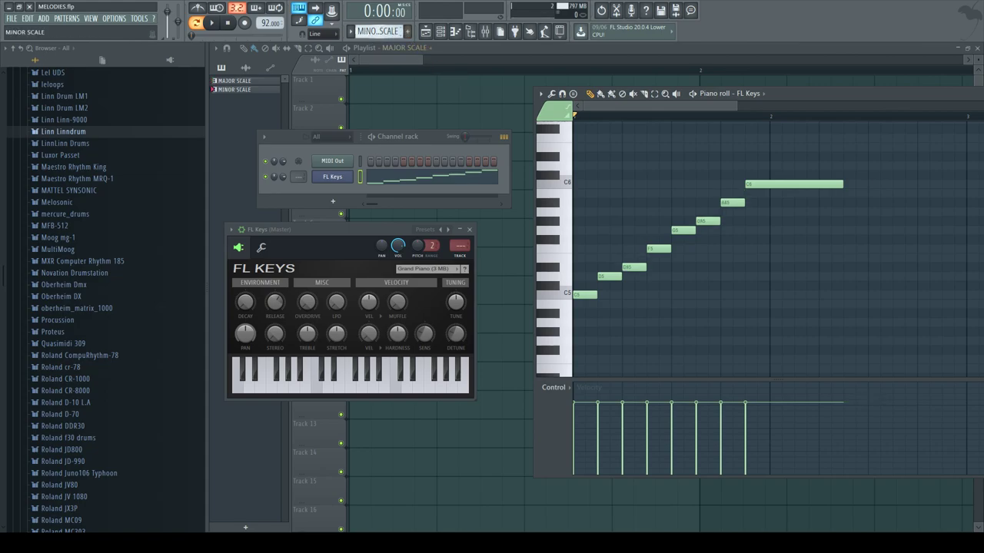
Step: Open a new empty pattern briefly, return to the MAJOR SCALE pattern and play it
click(411, 35)
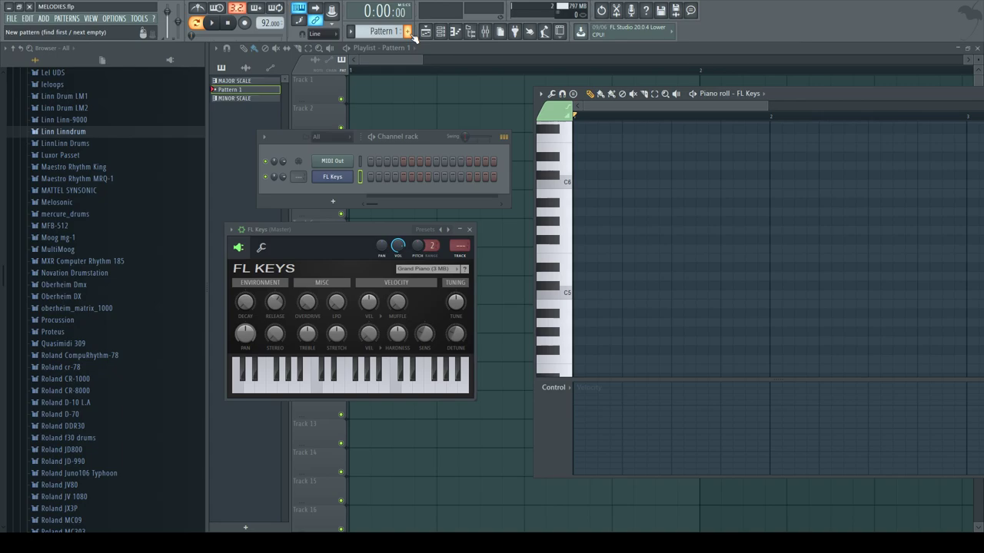
scroll(382, 31, up, 2)
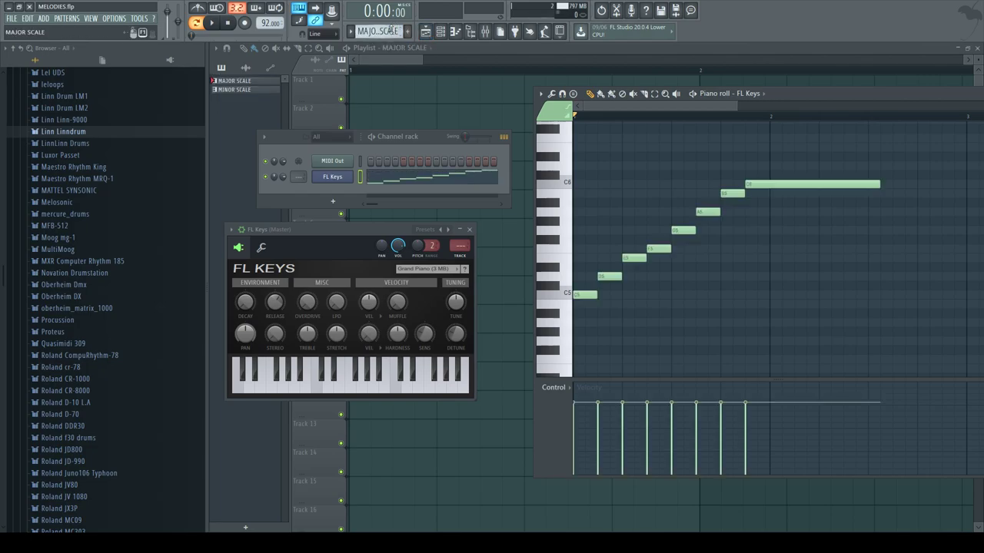
key(space)
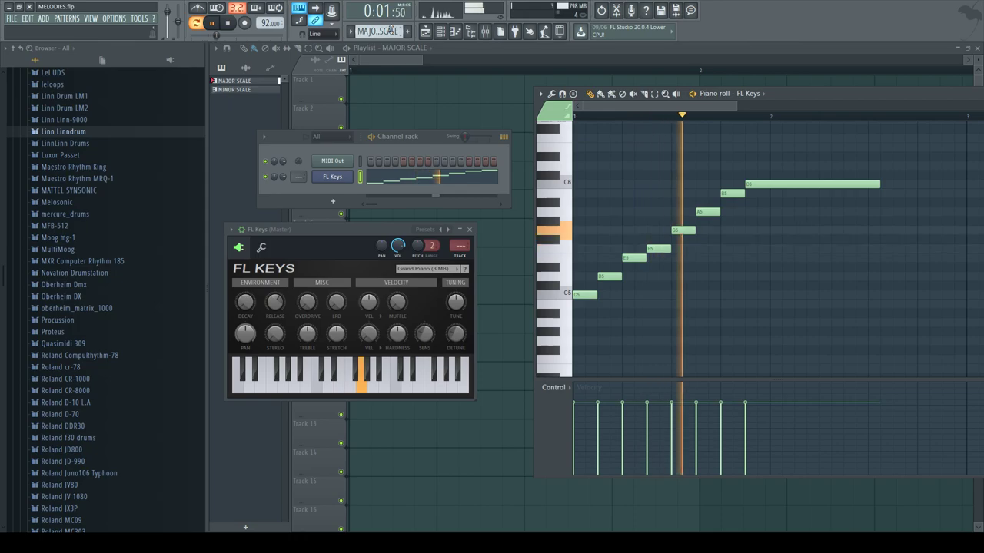
key(space)
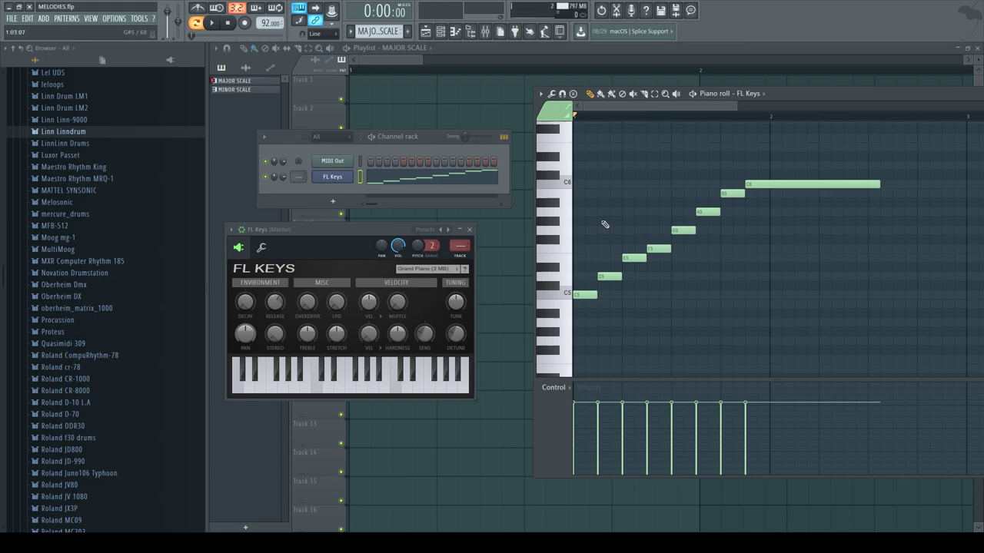
Step: Place trial C6, C5 and C4 notes near the start of the major scale to hear the octaves, and remove them
click(575, 184)
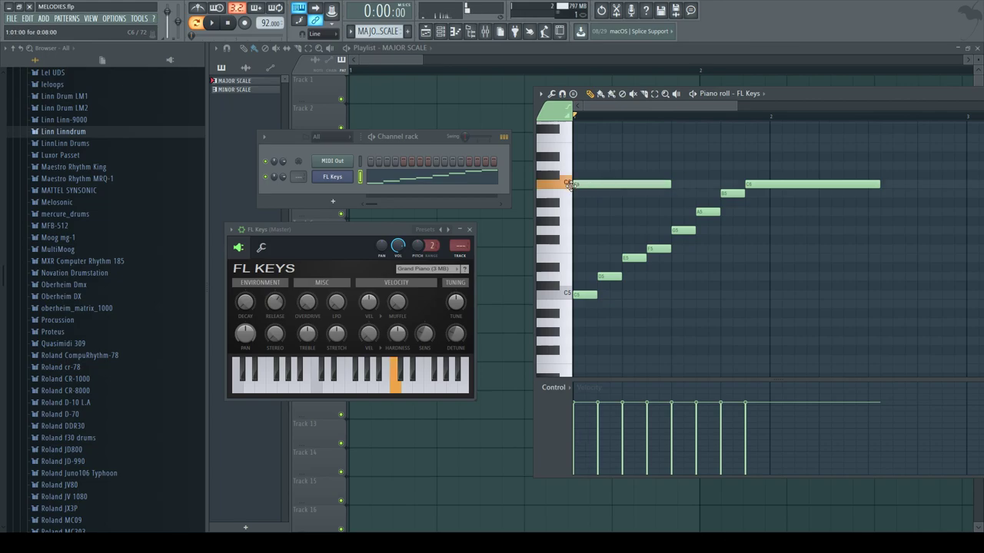
drag(667, 185, 590, 186)
click(604, 298)
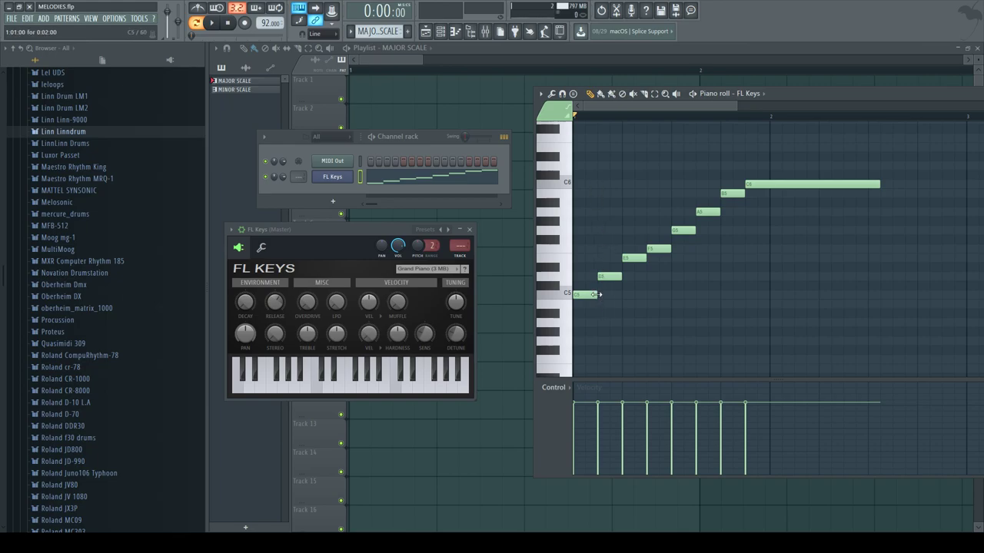
click(343, 179)
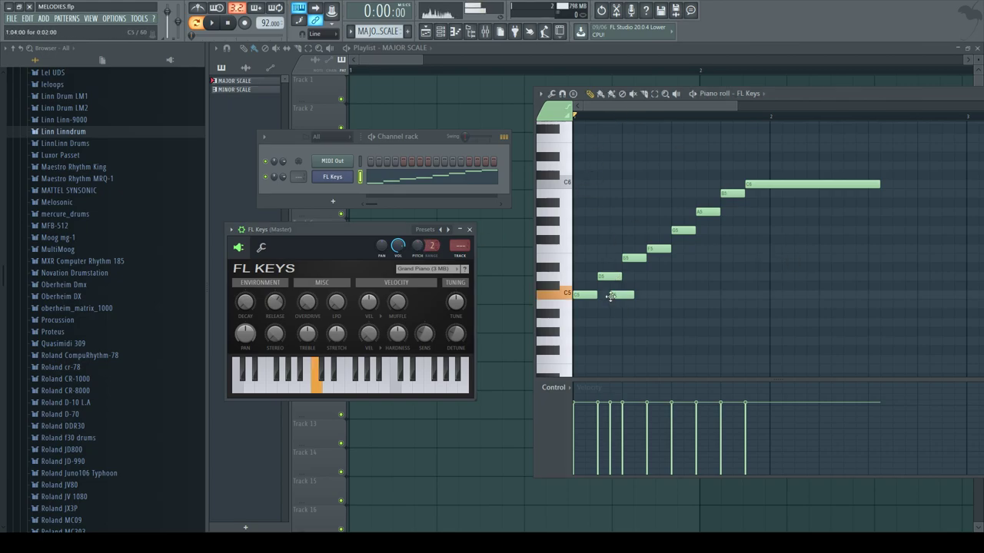
scroll(615, 300, down, 4)
click(584, 267)
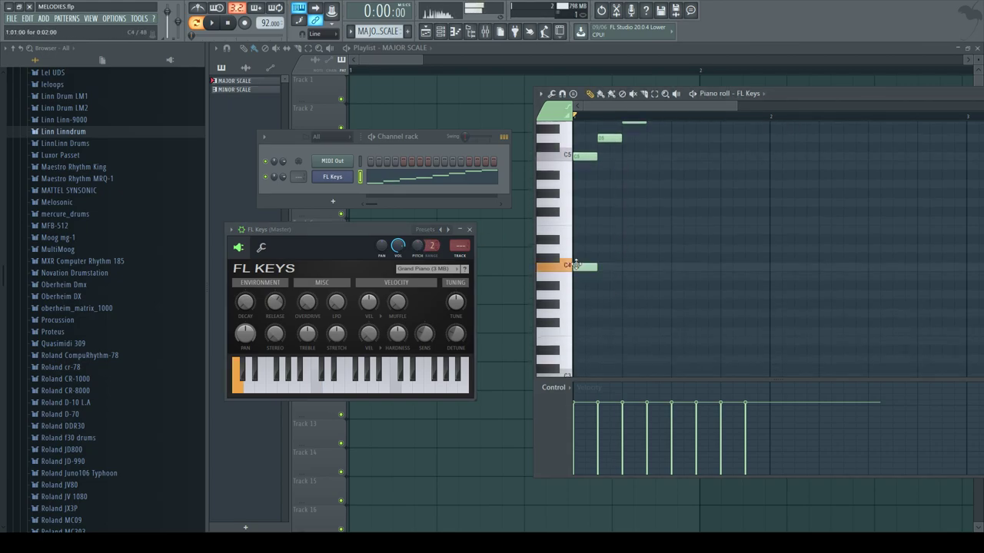
right_click(584, 267)
scroll(588, 271, up, 4)
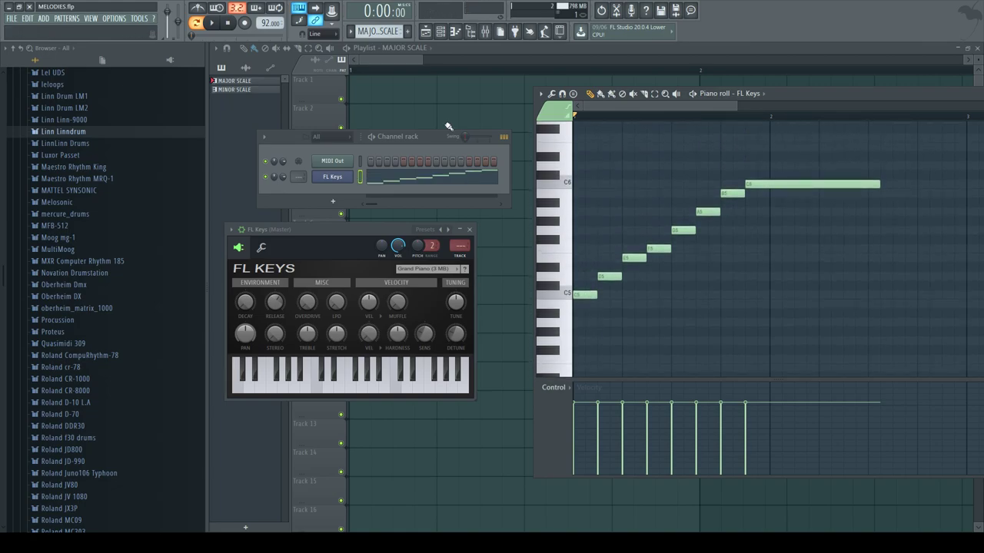
Step: Create a new pattern and add a Wasp XT channel, moving its window clear of the Channel rack
click(234, 89)
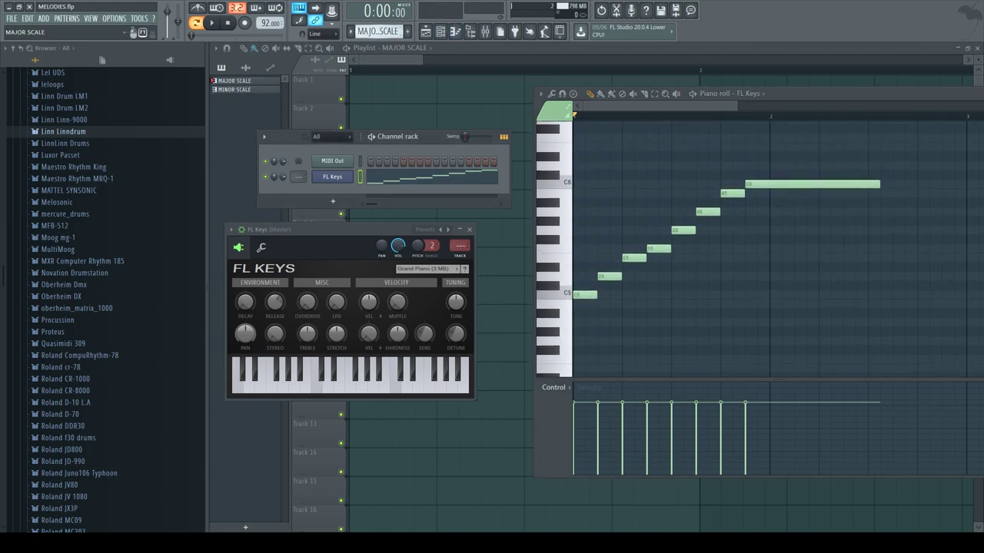
key(F4)
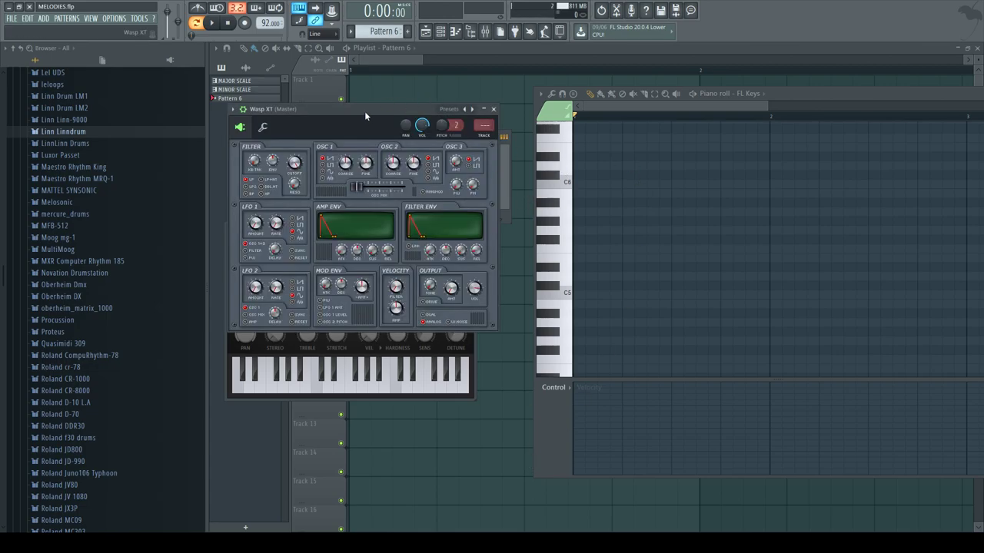
drag(364, 110, 433, 256)
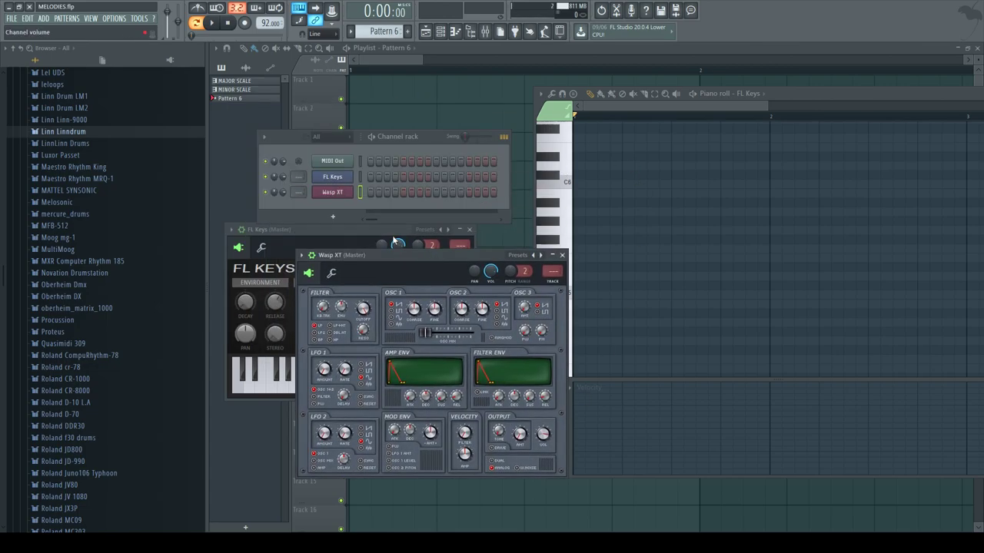
Step: Close the FL Keys window and delete the FL Keys channel, leaving Wasp XT open beside the Channel rack
click(371, 229)
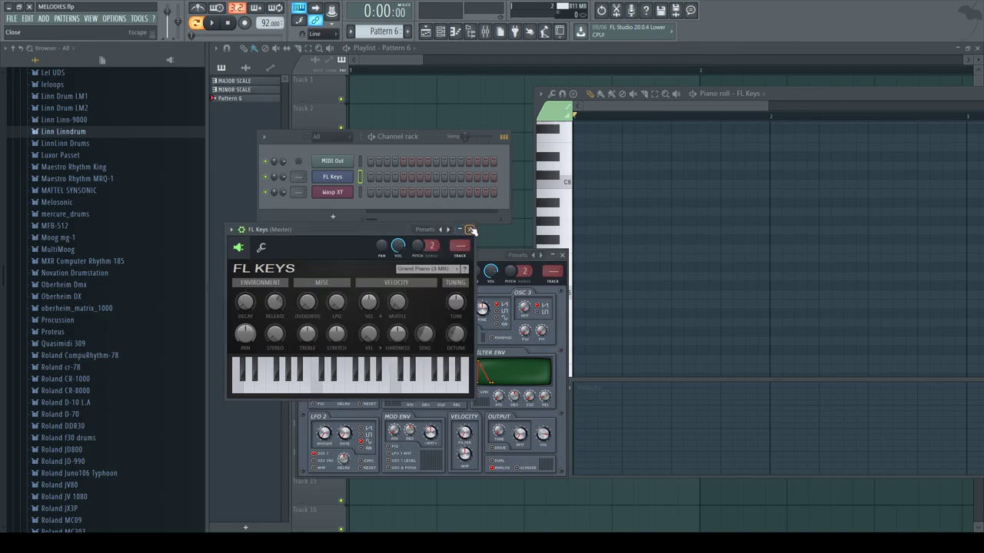
click(468, 229)
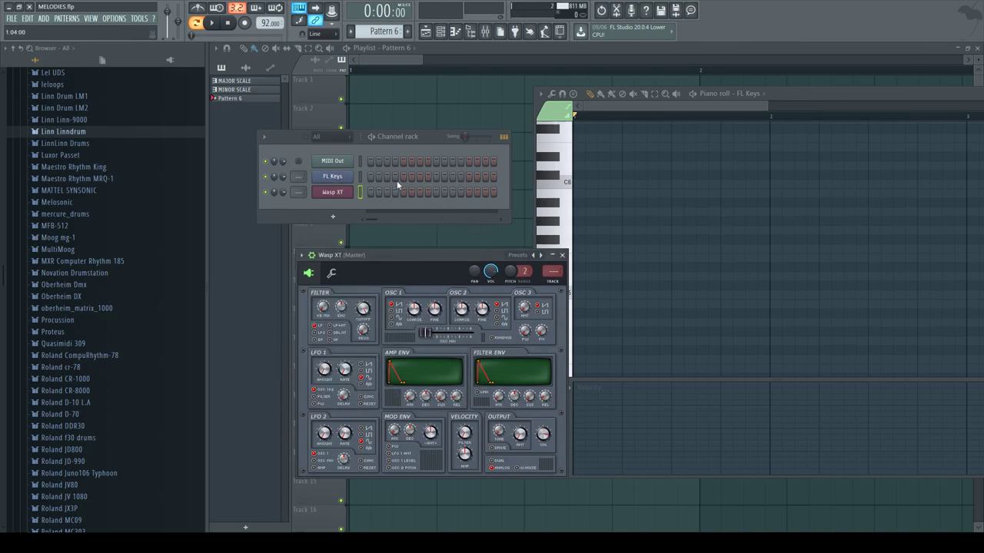
click(337, 178)
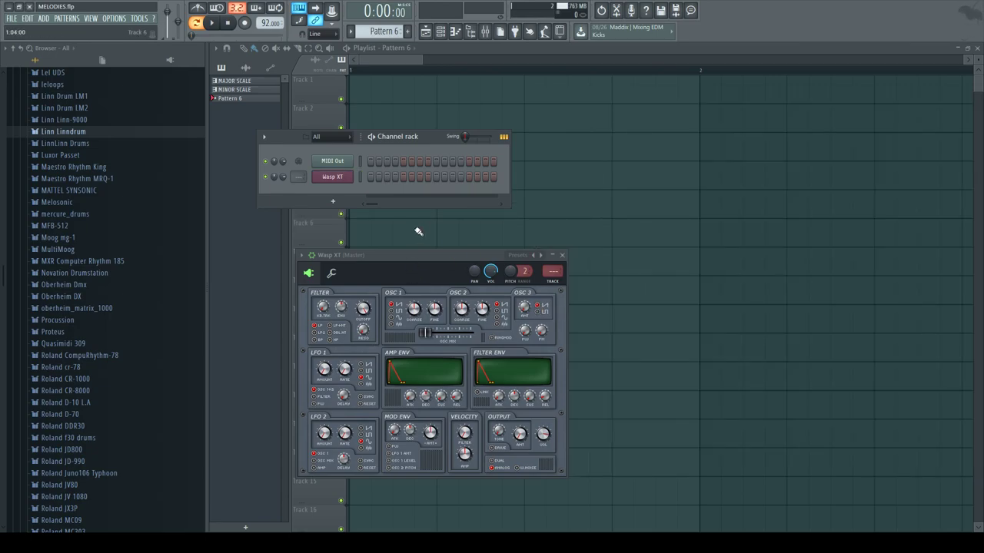
drag(412, 254, 505, 158)
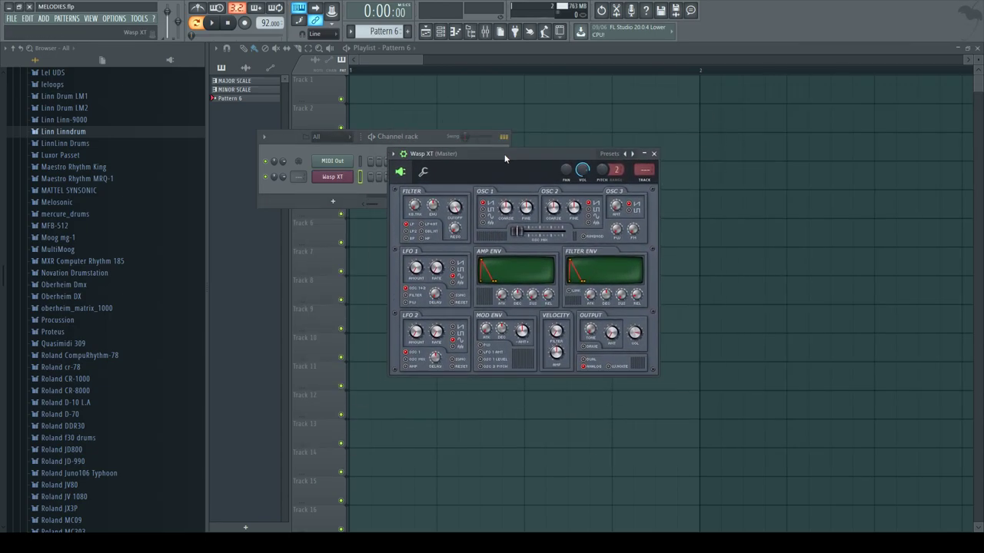
Step: Audition the default Wasp XT sound with several different notes, including repeated C5 notes
key(n)
key(v)
key(b)
key(z)
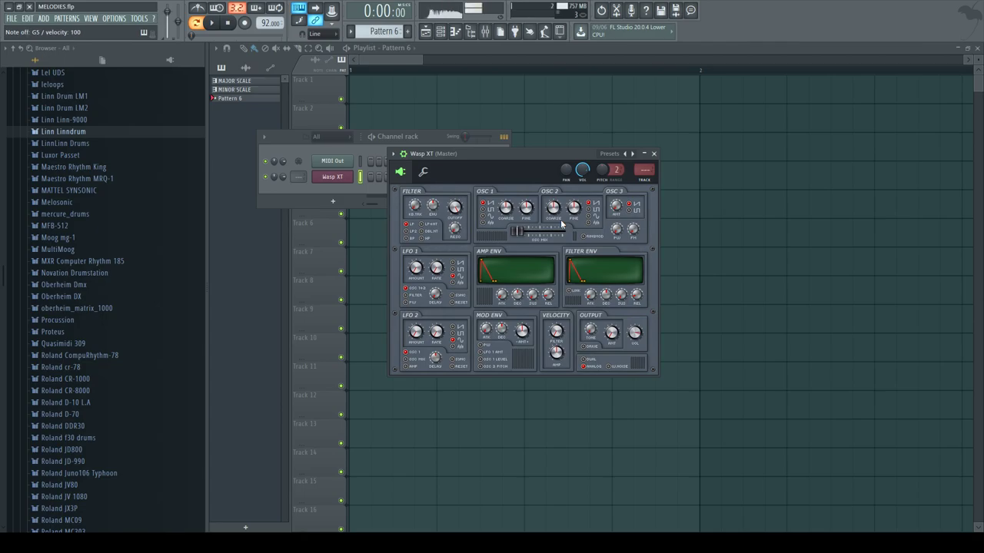
key(z)
key(z)
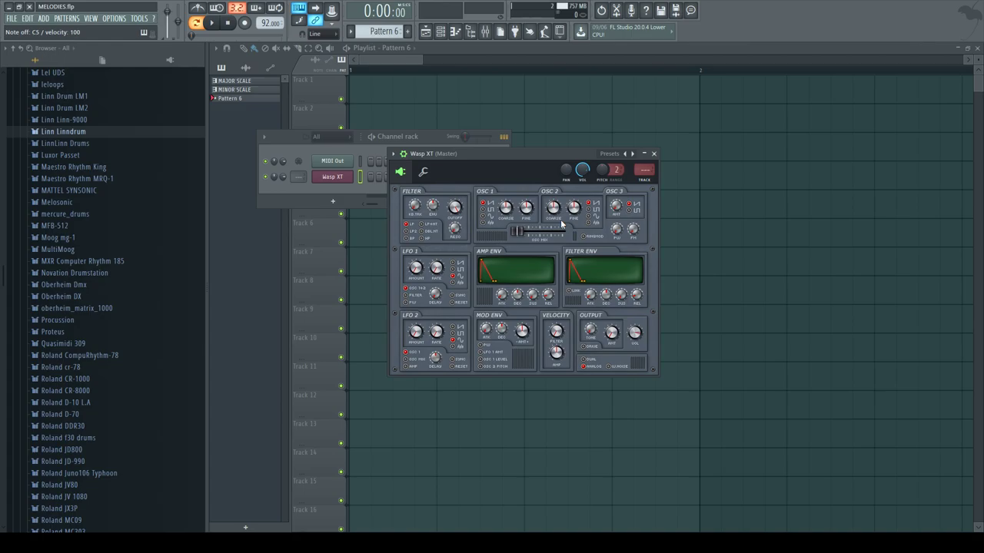
key(z)
key(z)
key(z)
key(z)
key(z)
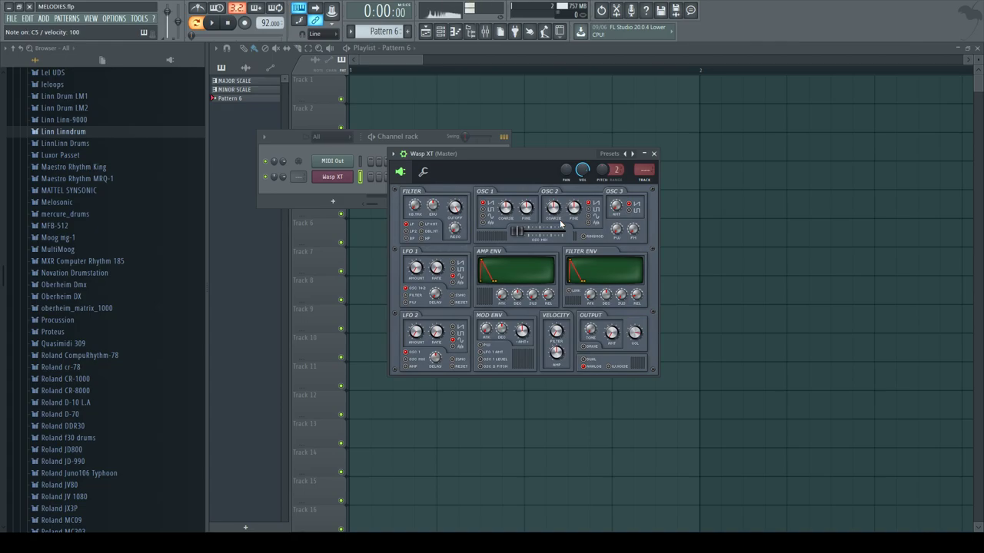
key(b)
key(b)
key(b)
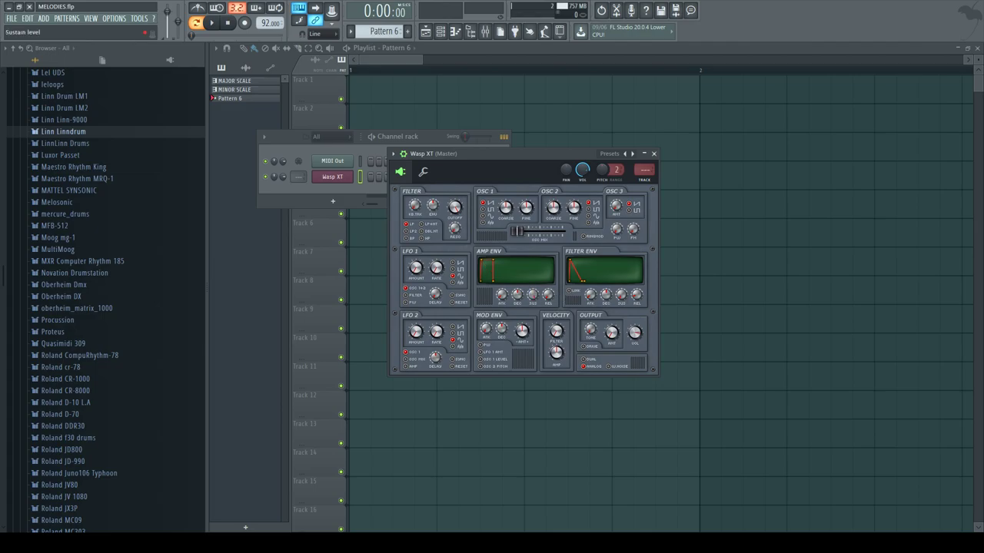
Step: Set the Wasp XT oscillator mix midway between OSC 1 and OSC 2 while auditioning notes
key(n)
key(comma)
drag(520, 228, 544, 234)
key(comma)
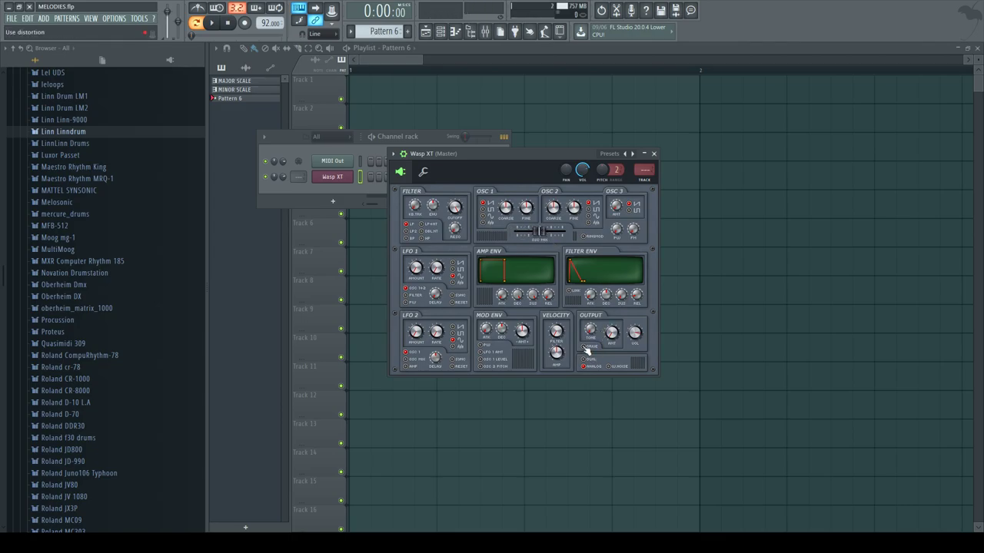
Step: Enable Wasp XT's Dual output and fine-tune OSC 2 to +7 cents and OSC 1 to -2 cents while testing notes
key(comma)
key(comma)
drag(574, 210, 574, 206)
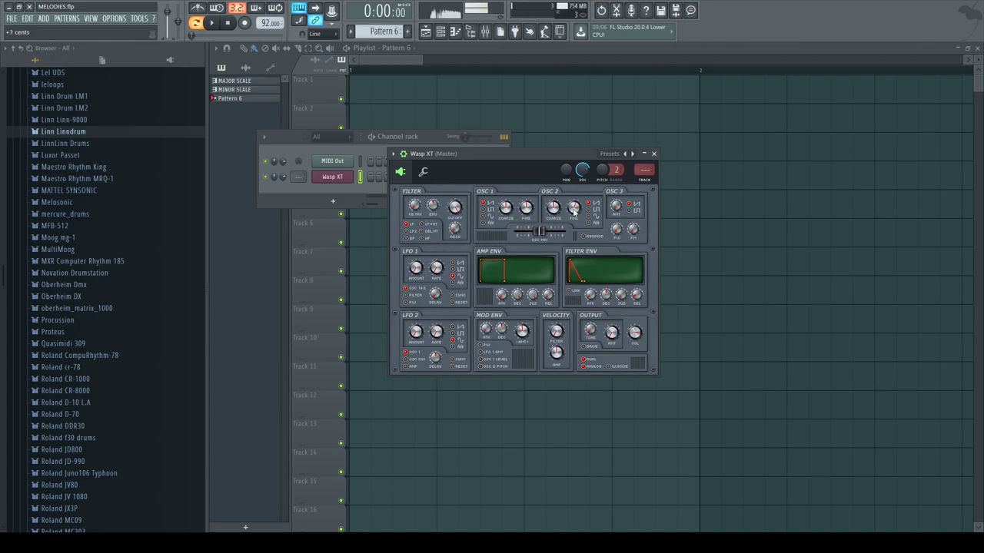
key(n)
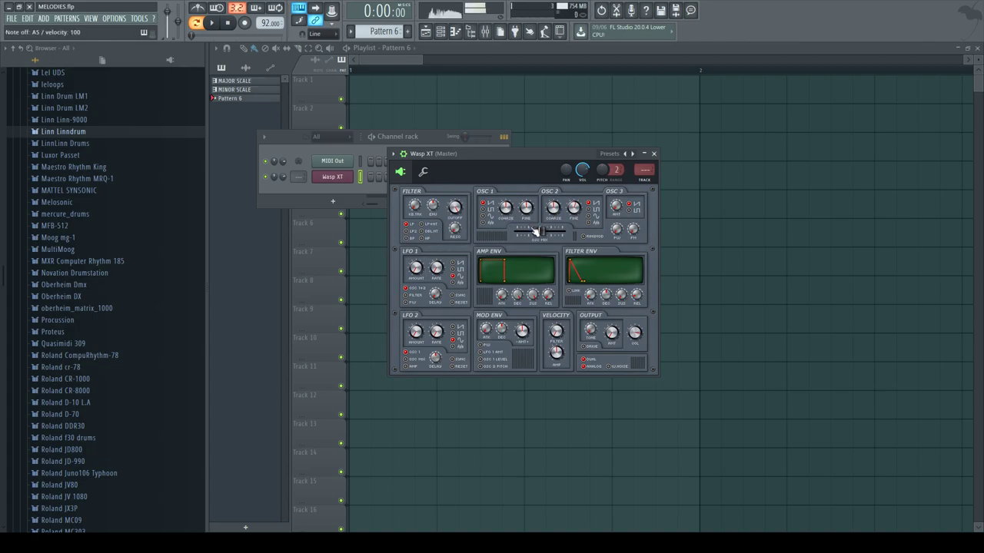
drag(536, 231, 525, 206)
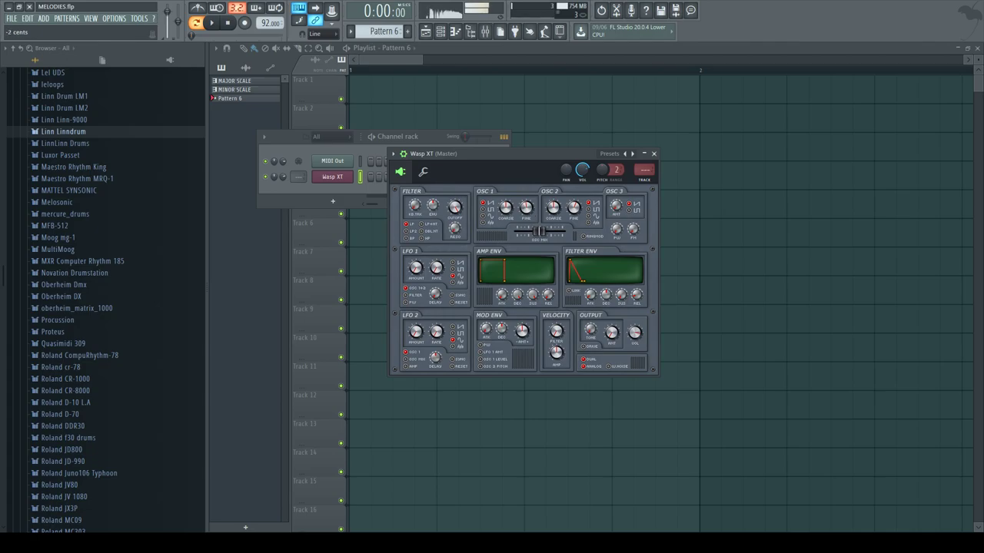
Step: Replace the Wasp XT window with the channel's Piano roll and turn on the metronome
click(653, 154)
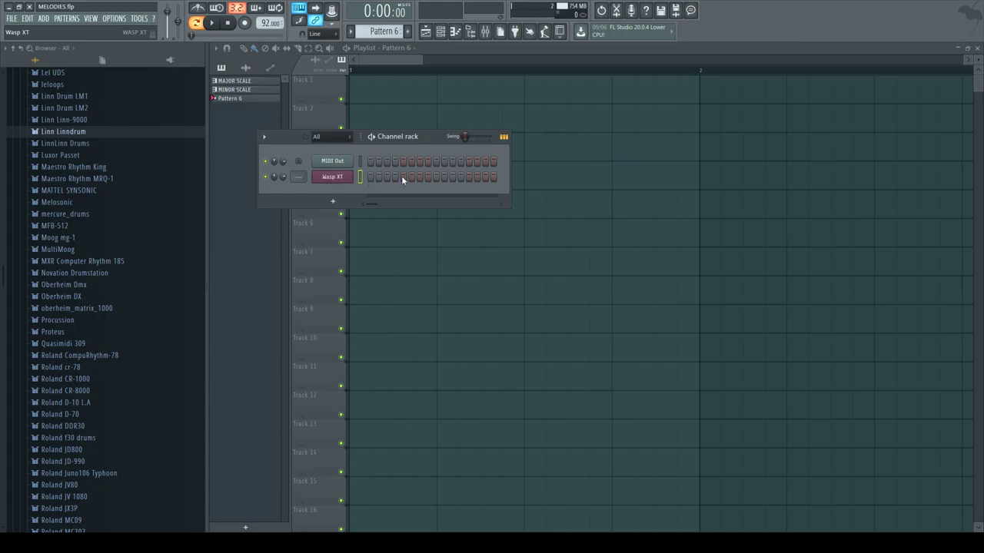
key(F7)
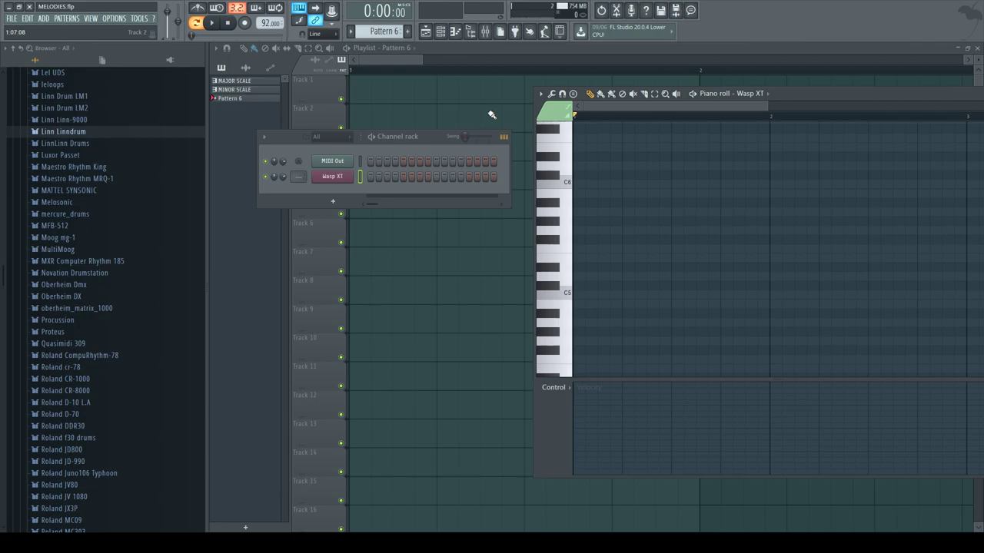
click(199, 8)
scroll(587, 188, up, 3)
scroll(584, 213, down, 2)
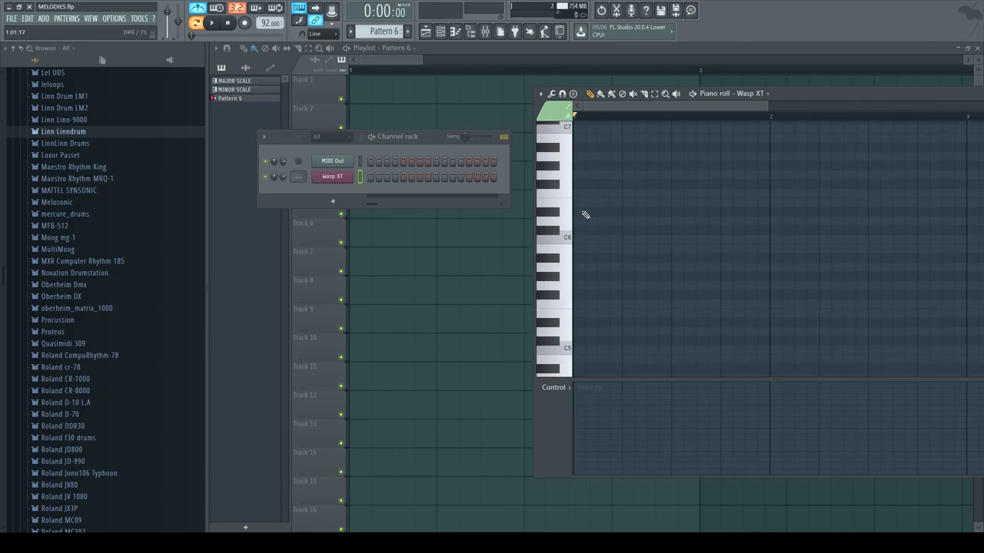
Step: Place two-step C6, G5 and C5 notes together at the start of bar 1 and play the chord
click(581, 240)
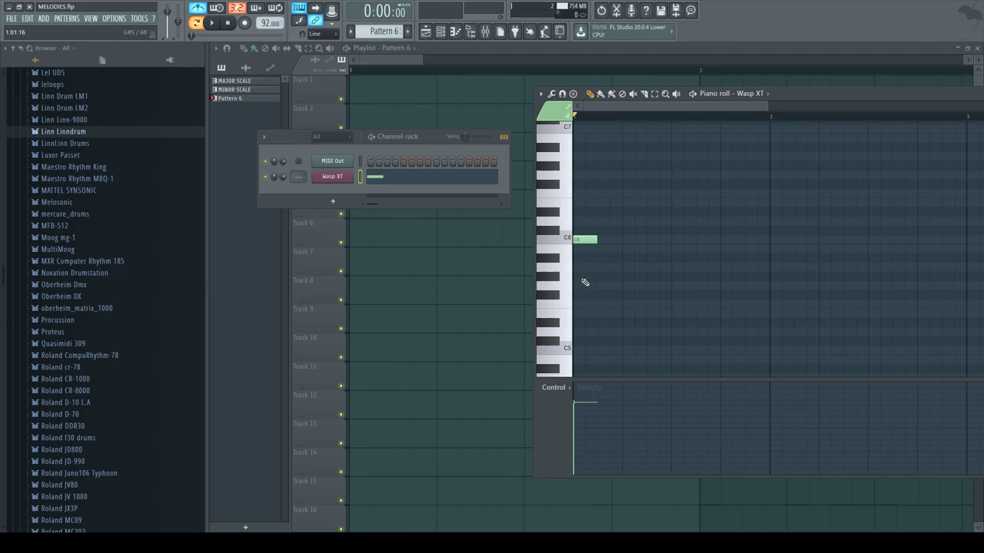
click(584, 286)
scroll(586, 308, down, 2)
click(583, 295)
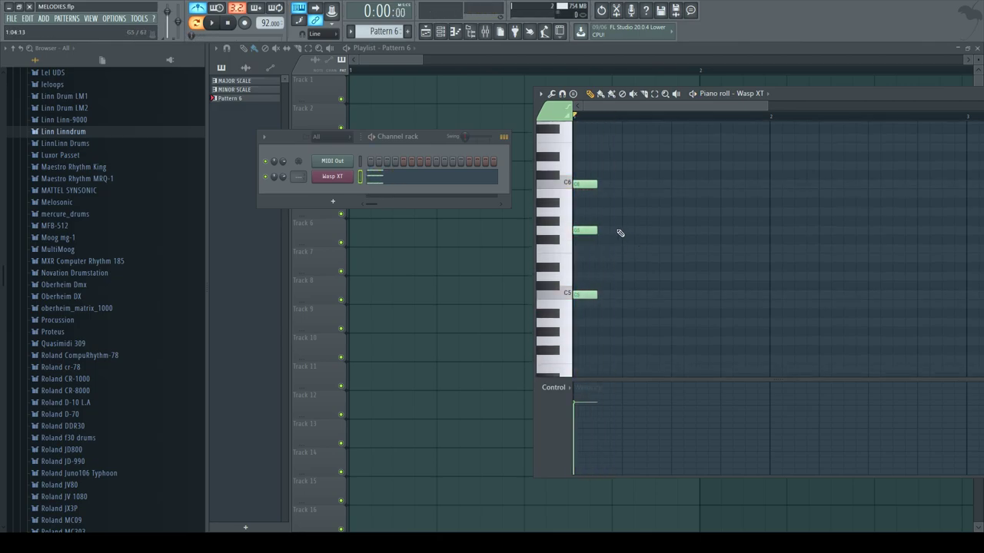
key(space)
key(space)
Step: Redraw the C5 note, lengthen all three chord notes to four steps, and play the chord
right_click(587, 296)
drag(588, 296, 577, 293)
key(ctrl+a)
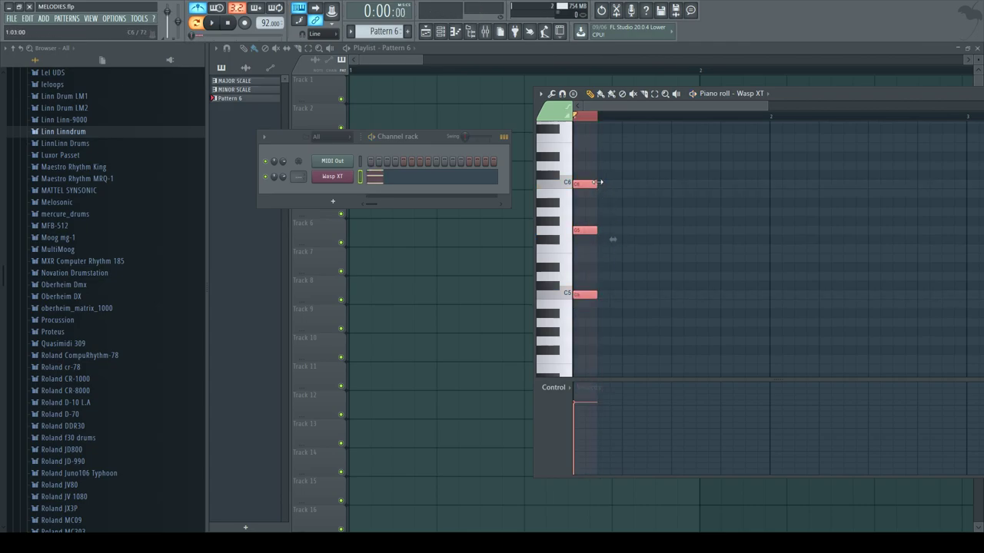
drag(598, 183, 622, 182)
click(603, 117)
key(space)
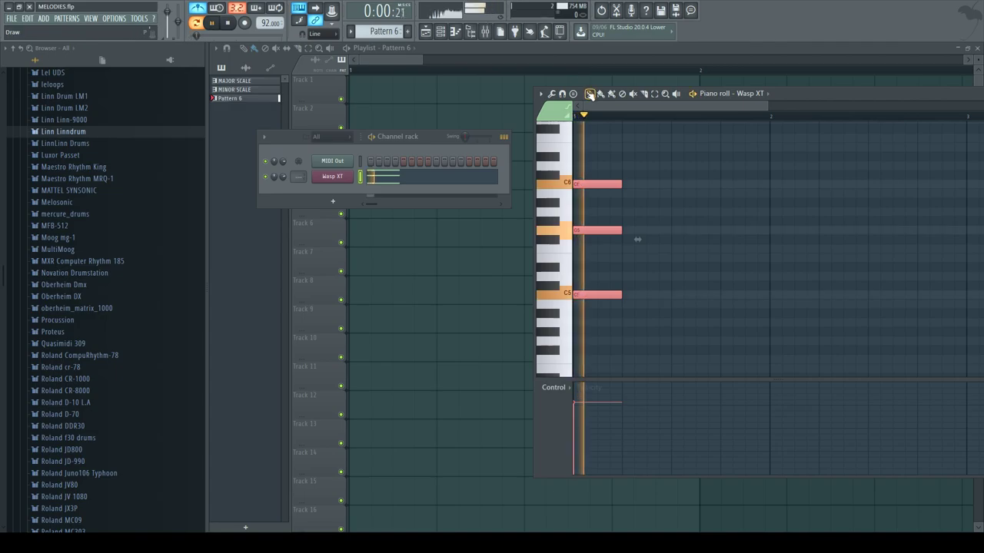
key(space)
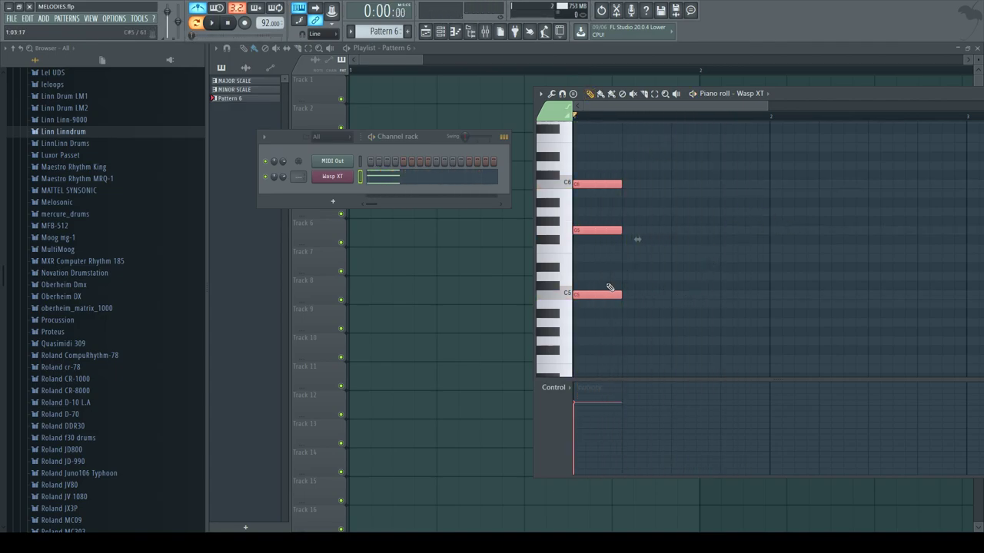
Step: Remove all three chord notes from the start of bar 1
drag(601, 234, 591, 258)
click(614, 241)
right_click(590, 258)
right_click(598, 202)
Step: Stack four-step C5, E5 and G5 notes at the start of bar 1 and play the chord
click(597, 313)
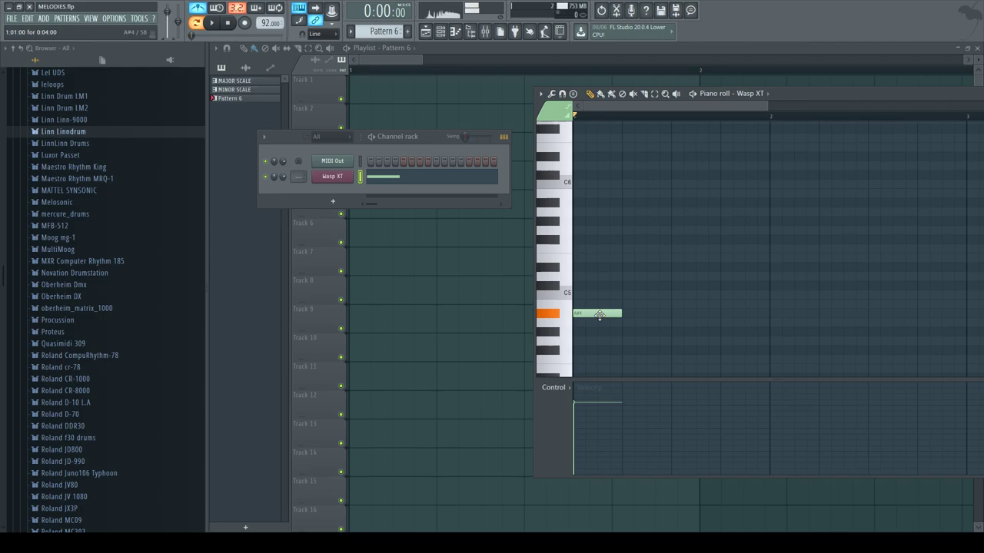
drag(599, 306, 575, 296)
click(573, 258)
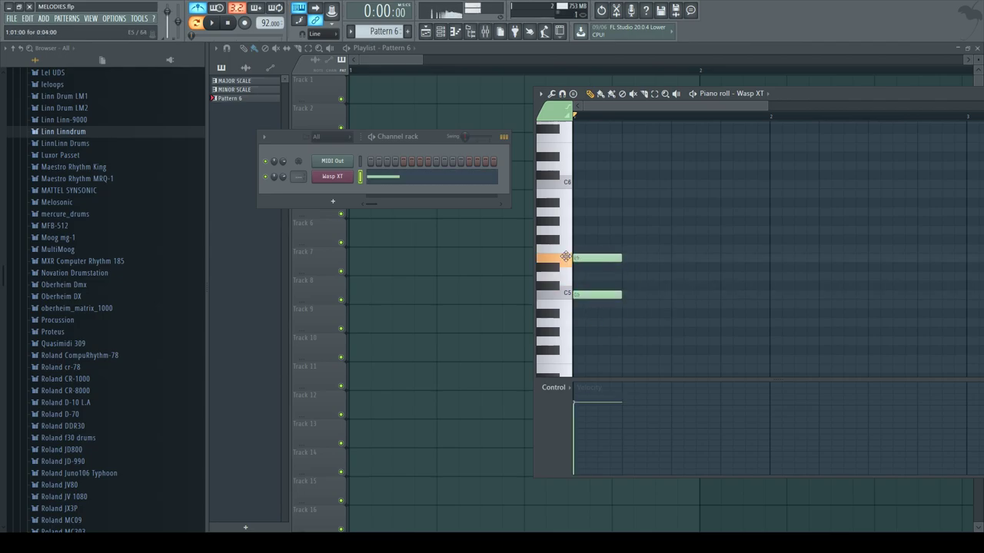
click(573, 223)
drag(571, 225, 573, 232)
key(space)
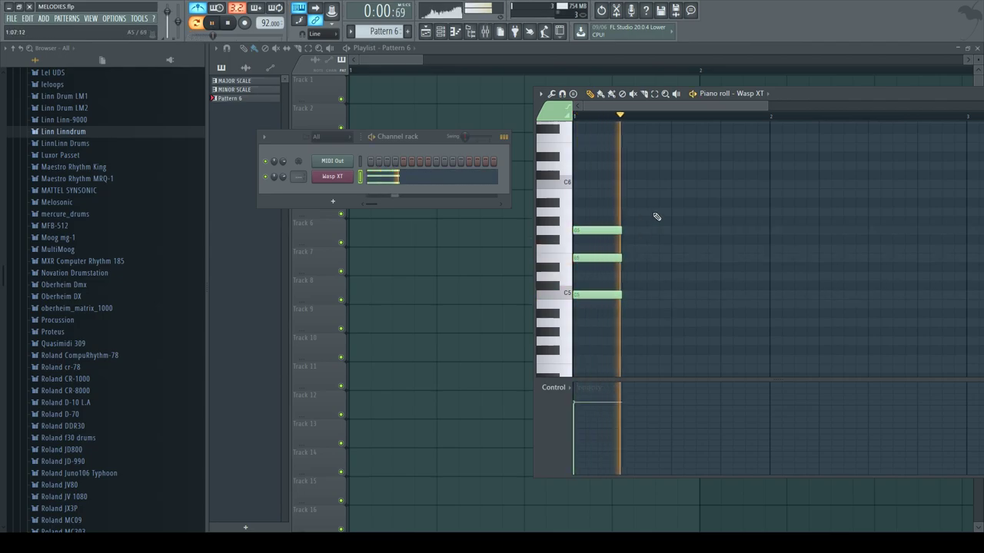
key(space)
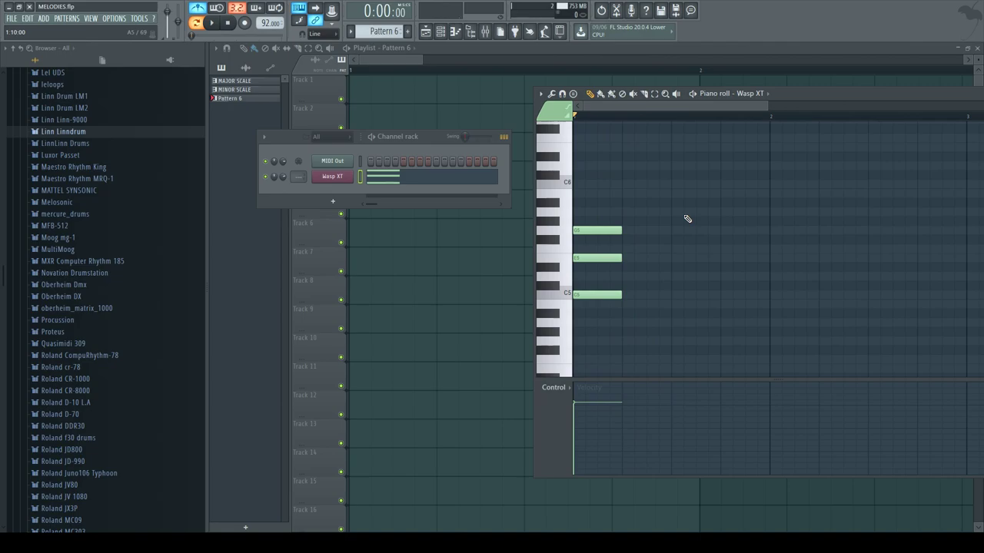
Step: Place and remove trial notes between C5 and E5 beside the chord, and replay the chord
drag(637, 302, 637, 289)
right_click(641, 295)
click(636, 261)
right_click(646, 261)
click(638, 292)
right_click(637, 290)
drag(637, 287, 632, 257)
right_click(634, 259)
key(space)
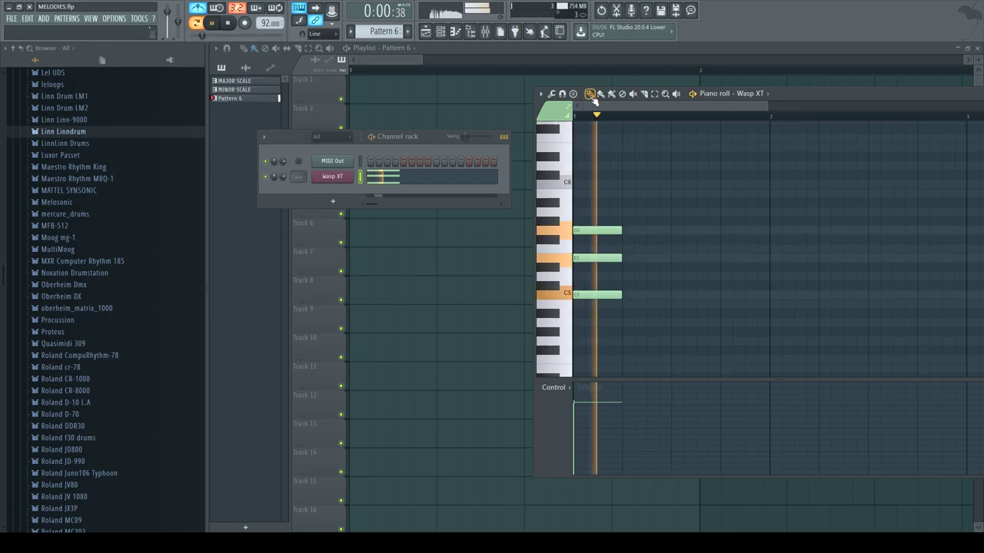
key(space)
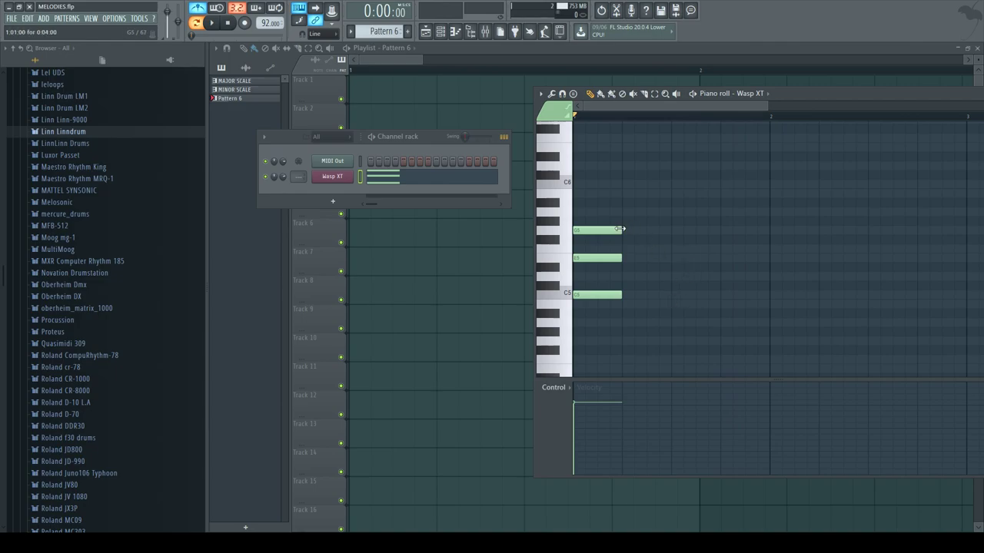
Step: Shorten all three notes of the opening chord to two steps and play it
key(ctrl+a)
drag(621, 229, 596, 229)
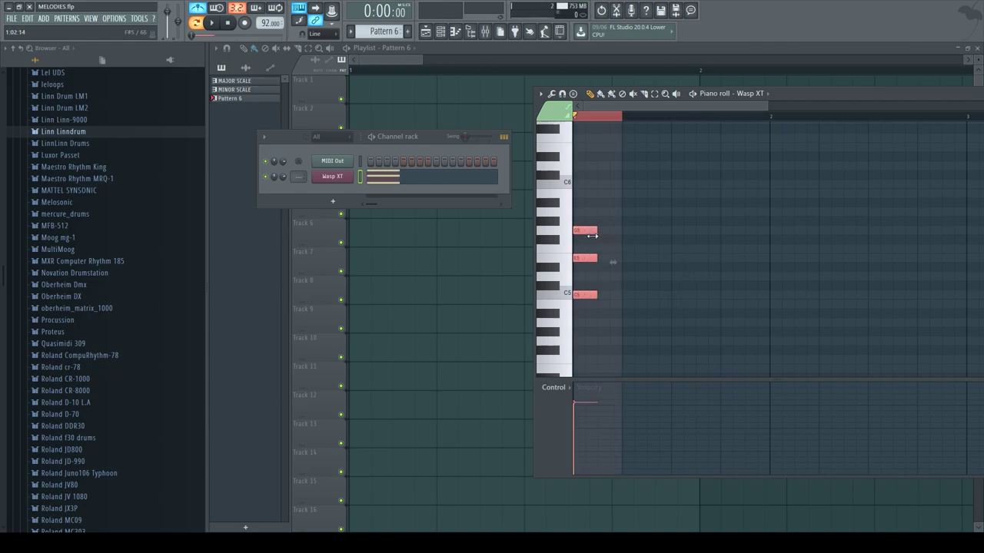
right_click(635, 115)
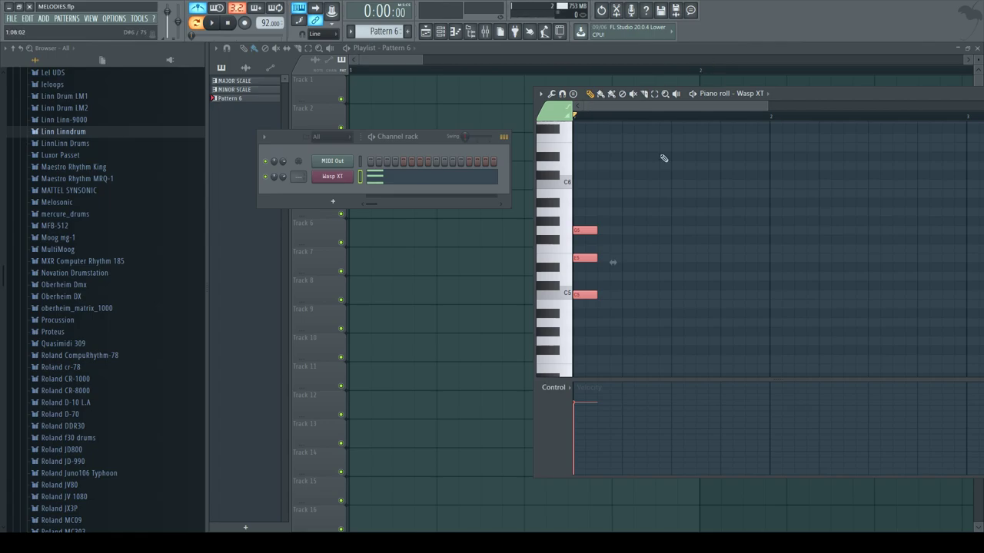
key(space)
key(space)
Step: Add a two-step C5 at step 9 and a one-step D5 at step 12 of bar 1, playing from step 9
click(678, 296)
click(672, 117)
click(718, 278)
key(space)
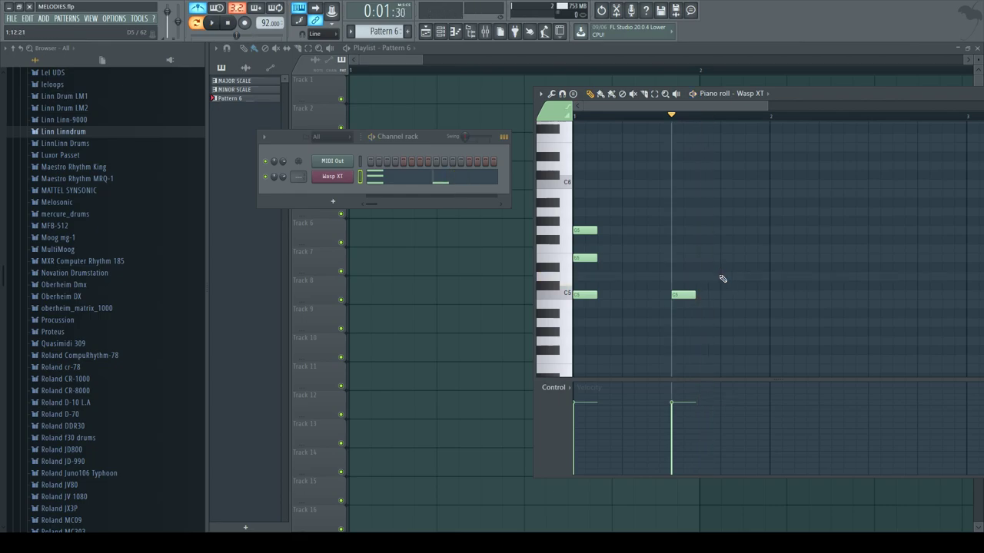
drag(730, 278, 719, 278)
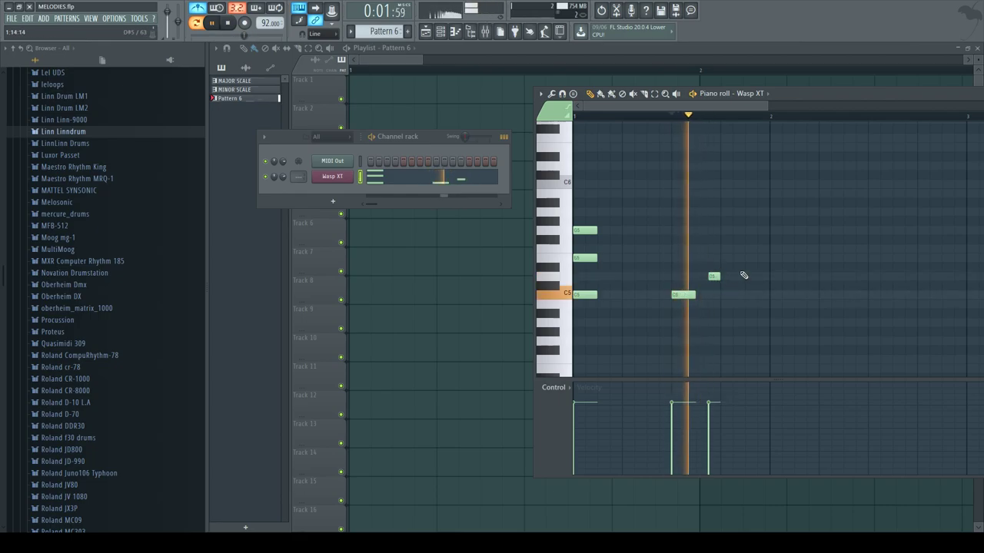
key(space)
Step: Add a one-step E5 at step 15 of bar 1 and a two-step F5 at the start of bar 2, and play them
click(749, 258)
click(774, 249)
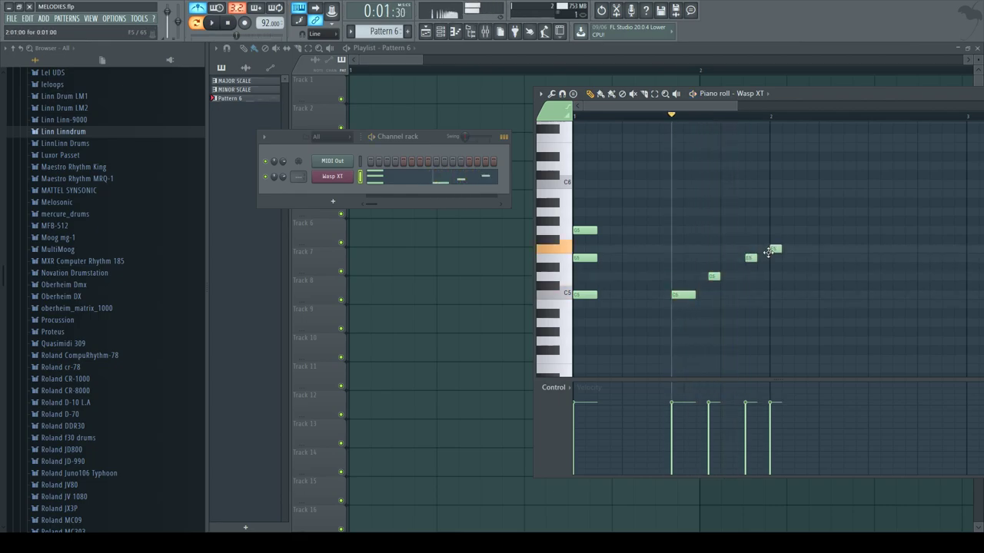
drag(778, 250, 792, 250)
key(space)
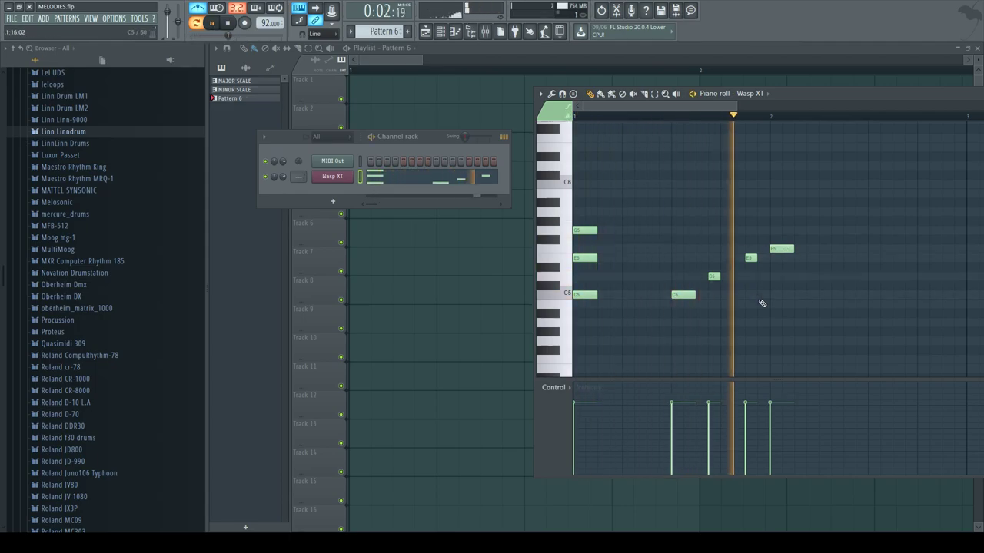
key(space)
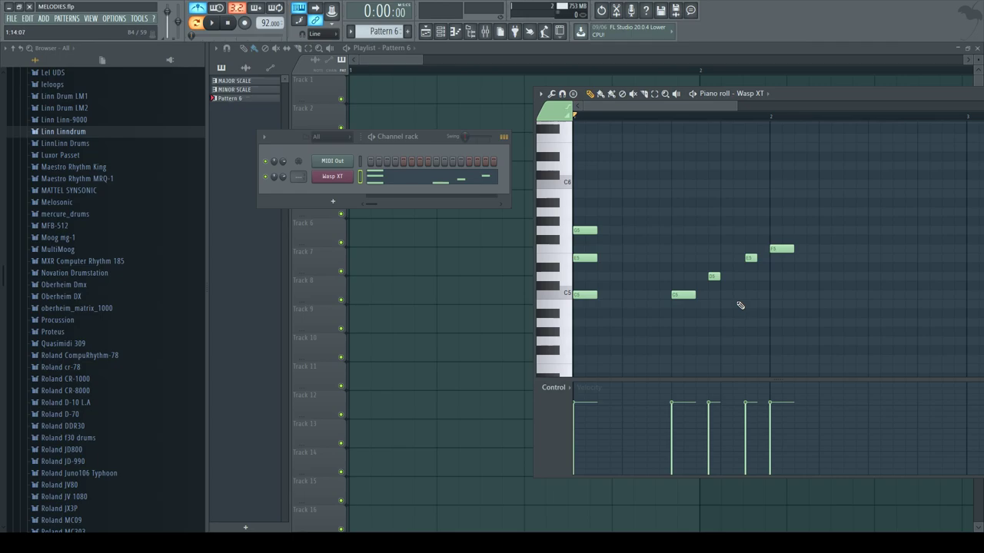
Step: Stack two-step E5 and G5 notes above the C5 at step 9 of bar 1 and play from there
click(676, 258)
click(673, 231)
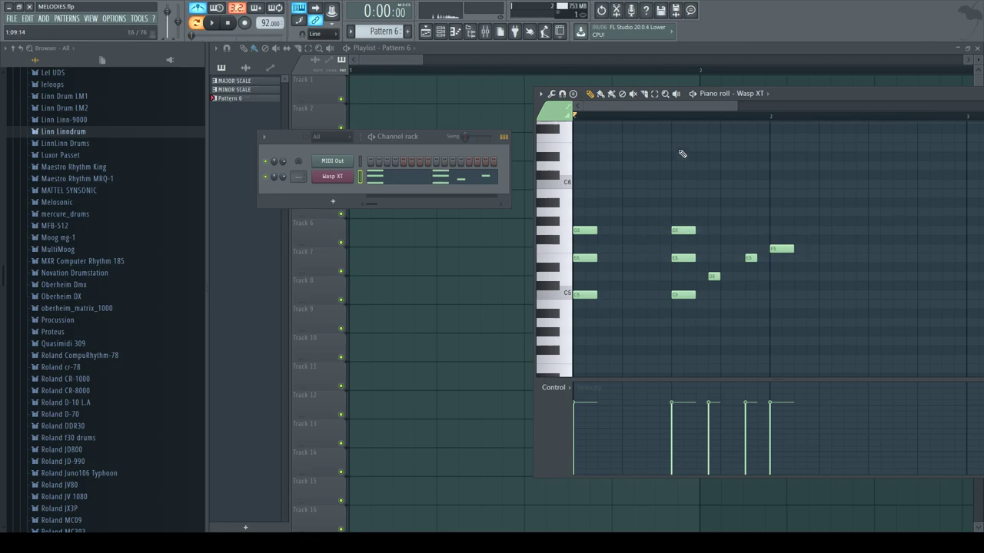
click(678, 117)
key(space)
key(space)
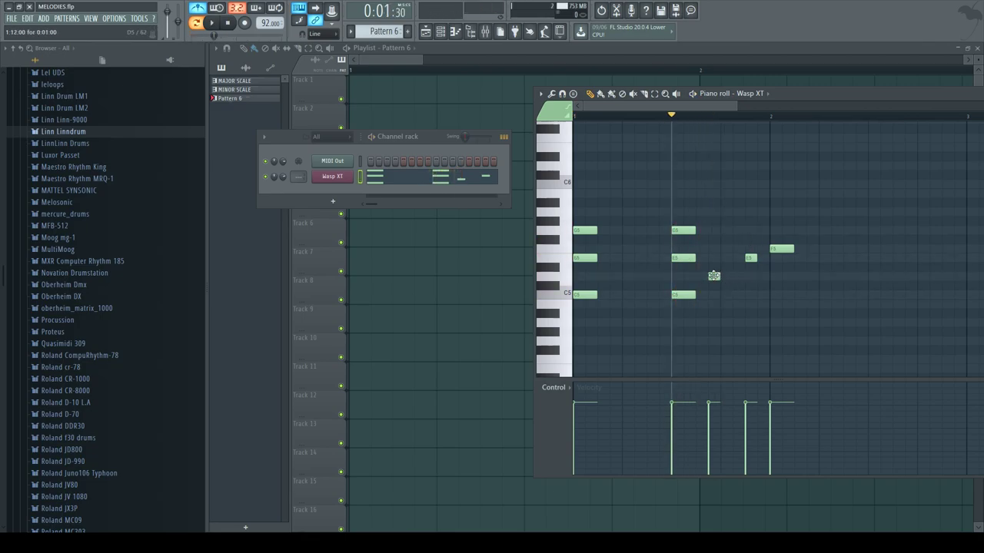
Step: Try G5 and B5 above the D5 at step 12 of bar 1, play the chord, and remove both notes
click(707, 231)
drag(702, 199, 702, 191)
click(712, 229)
key(space)
key(space)
right_click(713, 193)
right_click(713, 230)
Step: Stack F5 and A5 above the D5 at step 12 of bar 1, trying F#5 before settling on F5, and play the chord
click(710, 248)
drag(710, 245, 710, 235)
click(713, 212)
key(space)
key(space)
right_click(715, 241)
drag(712, 242, 711, 251)
key(space)
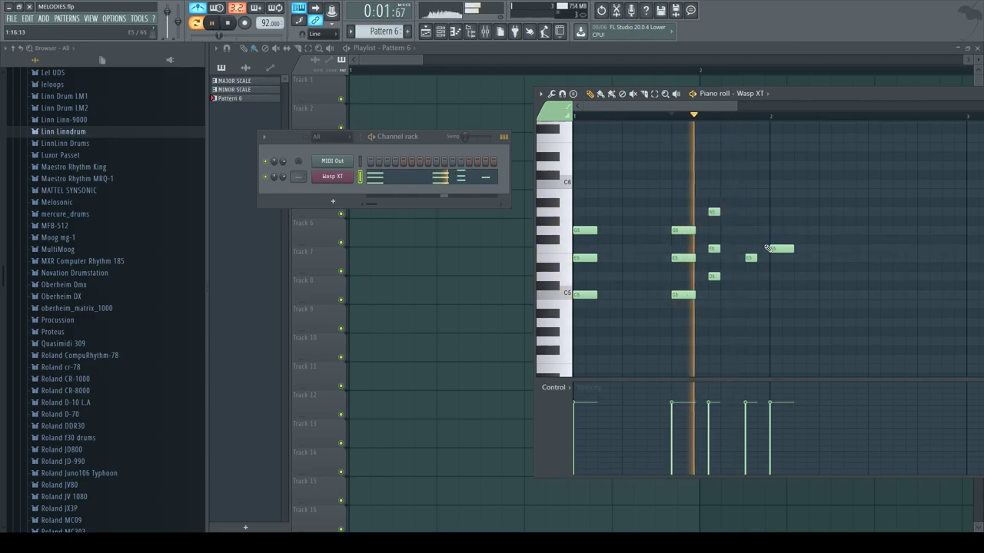
key(space)
Step: Stack one-step G5 and B5 notes above the E5 at step 15 of bar 1 and play the progression
click(749, 193)
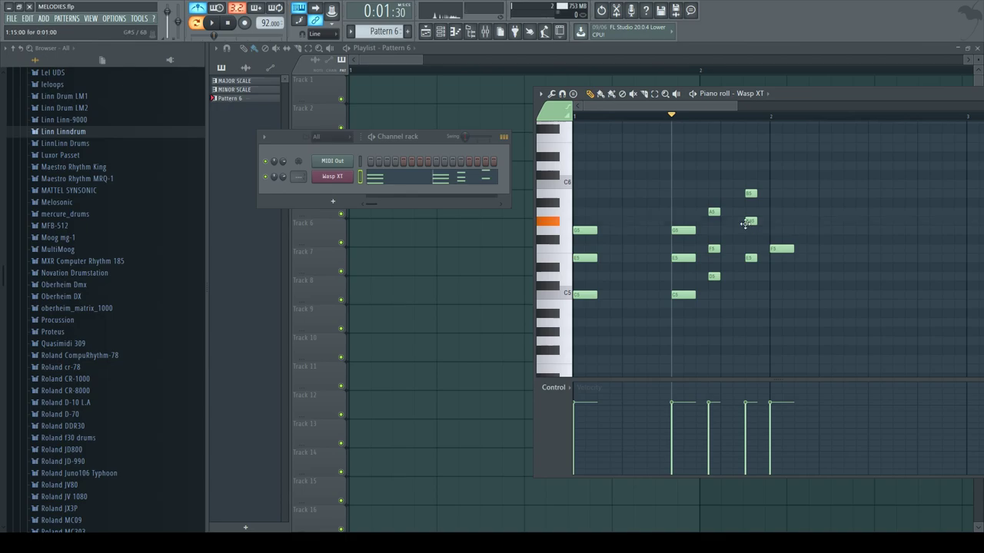
click(750, 230)
key(space)
key(space)
Step: Stack two-step A5 and C6 notes above the F5 at the start of bar 2 and play the progression
click(784, 248)
click(773, 184)
click(767, 210)
key(space)
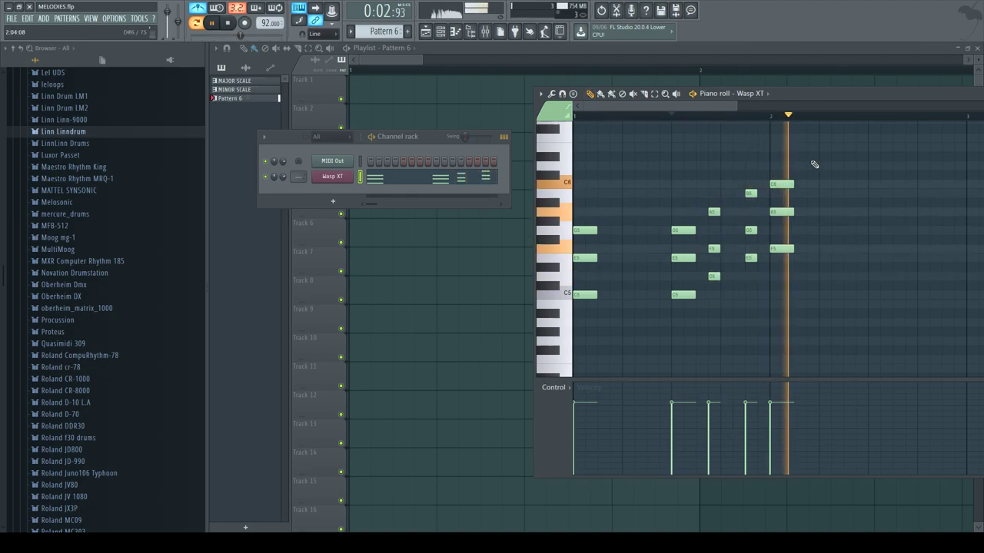
key(space)
Step: Add a two-step F5, A5 and C6 chord at step 9 of bar 2 and play the progression
click(869, 185)
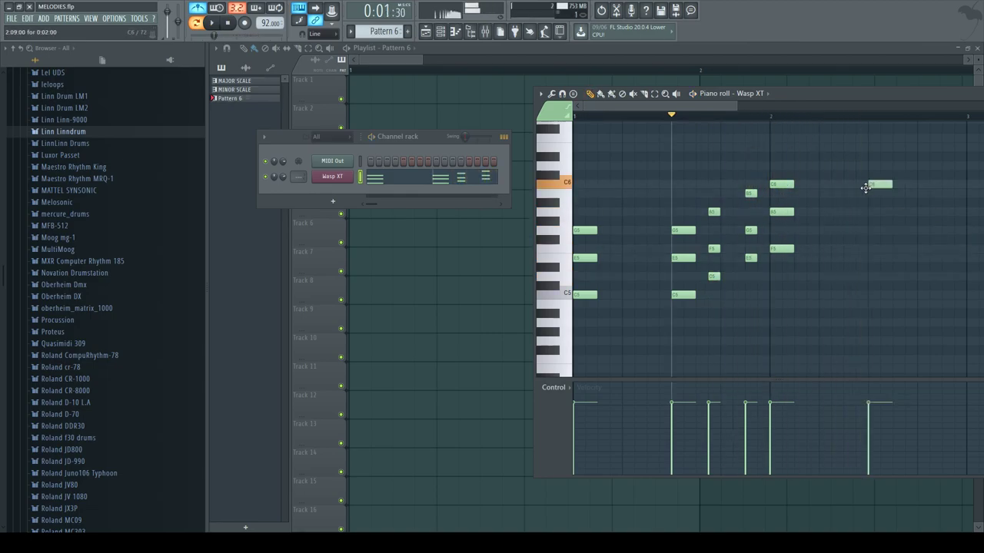
click(872, 211)
click(869, 248)
key(space)
key(space)
Step: Play the chord progression from the start of bar 1
drag(610, 116, 548, 122)
key(space)
drag(736, 105, 802, 106)
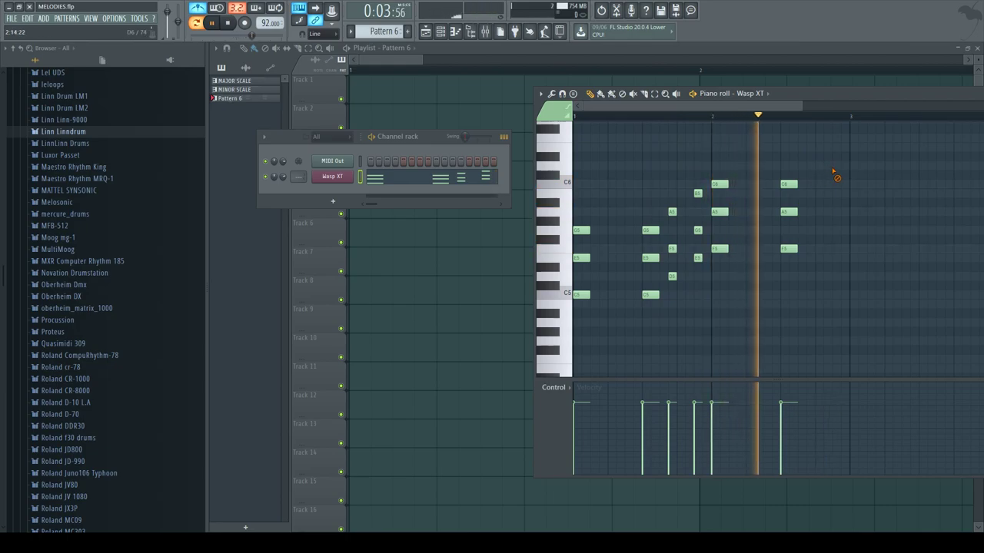
key(space)
Step: Build a one-step E5, G5 and B5 chord at step 12 of bar 2 and play from step 9 of that bar
click(814, 193)
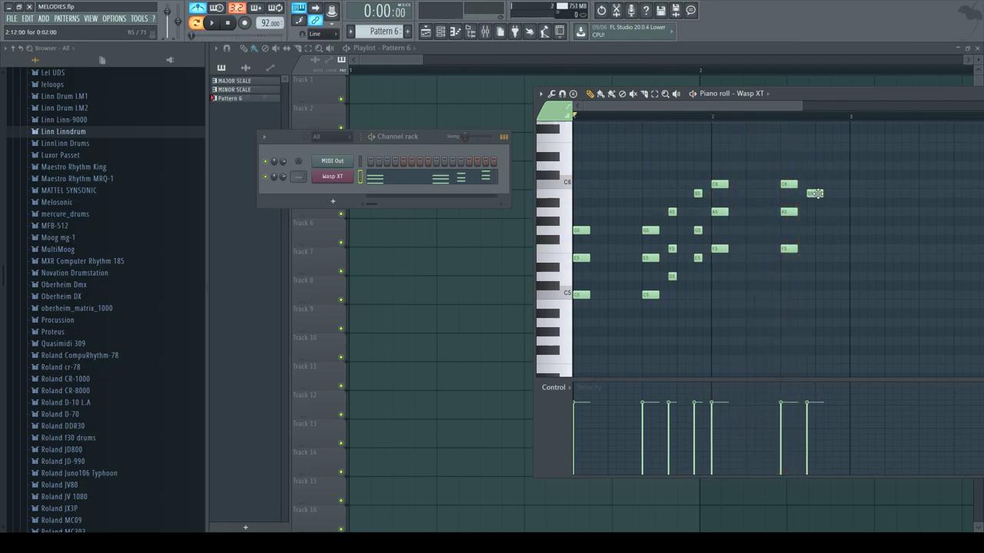
mouse_move(810, 229)
mouse_down()
mouse_move(810, 258)
mouse_move(808, 220)
mouse_up()
right_click(813, 223)
click(812, 192)
click(809, 229)
click(782, 116)
key(space)
key(space)
Step: Build a one-step D5, F5 and A5 chord at step 15 of bar 2 and play the second bar's chords
click(833, 210)
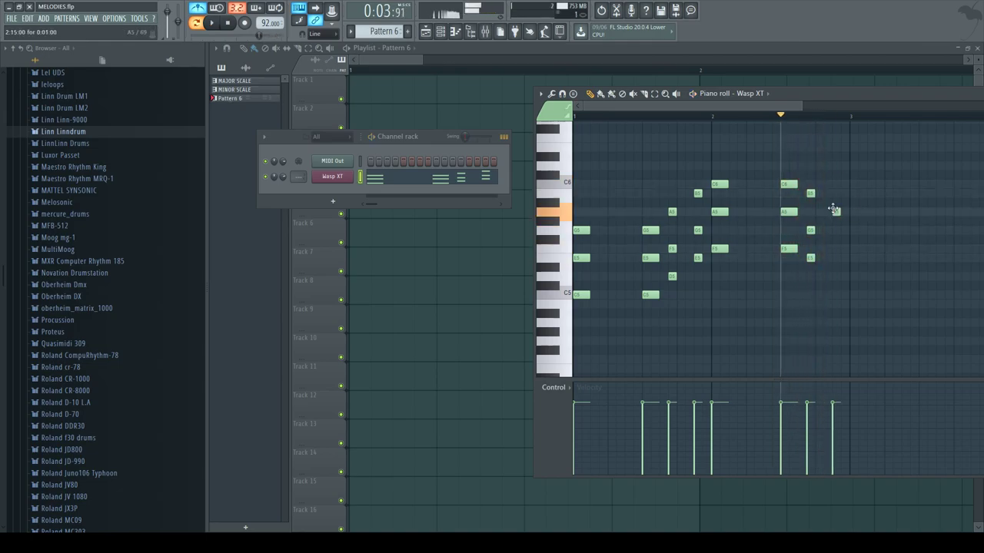
drag(833, 242, 833, 252)
click(841, 287)
drag(838, 289, 836, 279)
key(space)
key(space)
Step: Try a two-step C5, E5 and G5 chord at the start of bar 3 and play the second bar into it
click(648, 293)
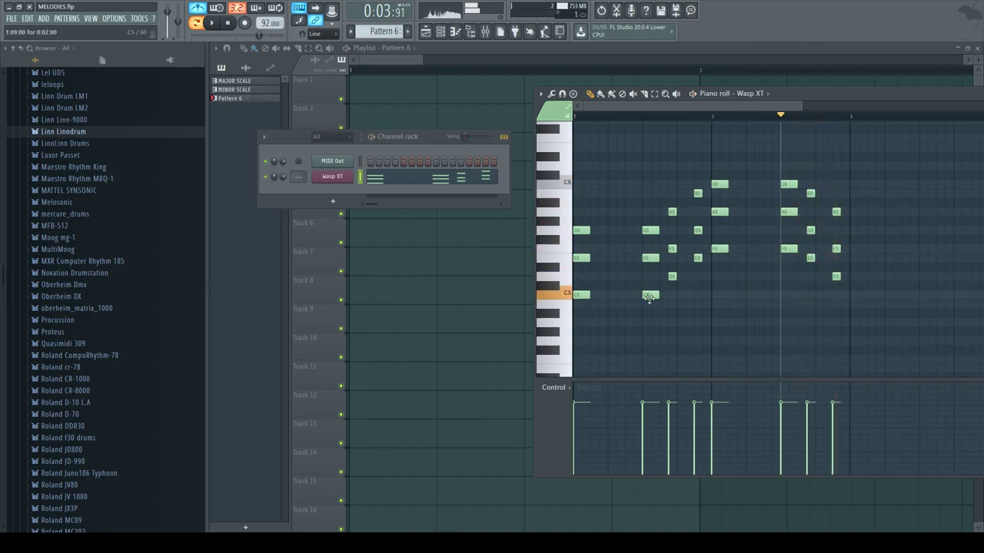
drag(845, 284, 847, 303)
drag(860, 222, 856, 231)
click(855, 258)
key(space)
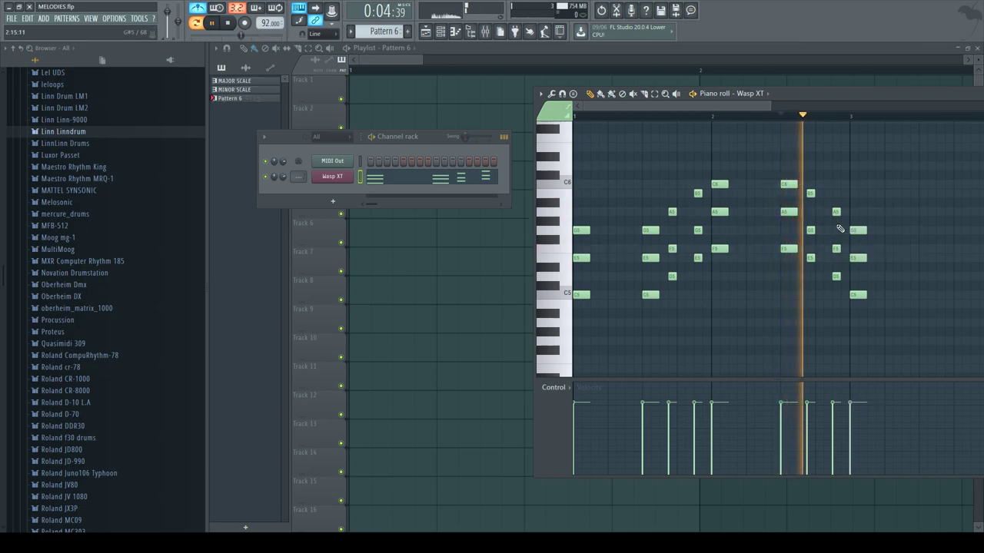
key(space)
Step: Delete the three-note chord at the start of bar 3 and play the pattern
right_click(857, 230)
right_click(858, 258)
right_click(858, 294)
key(space)
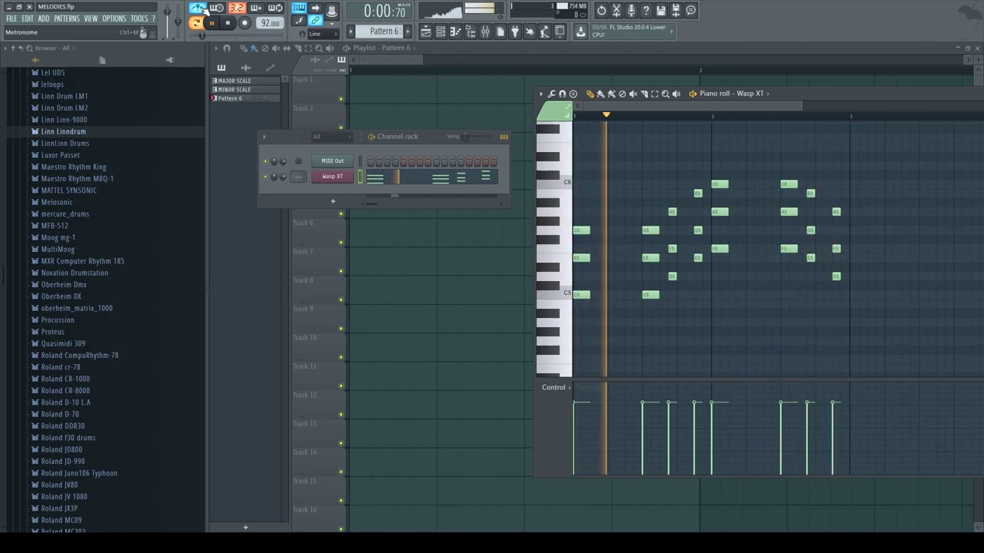
key(space)
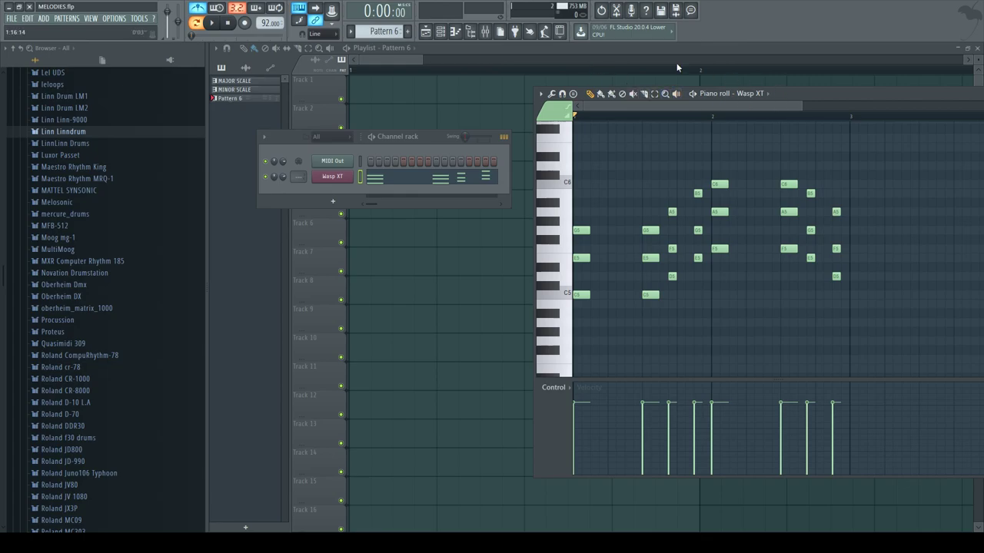
Step: Place Pattern 6 clips in the Playlist on Track 1, one at bar 1 and another at bar 3
key(F12)
click(382, 89)
right_click(419, 89)
click(419, 88)
drag(449, 89, 374, 94)
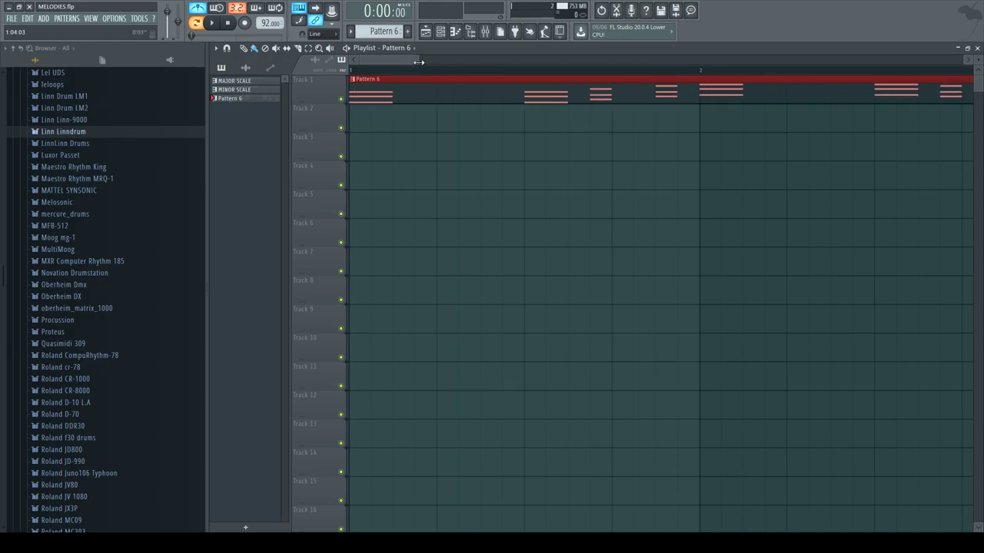
drag(419, 61, 539, 61)
click(572, 86)
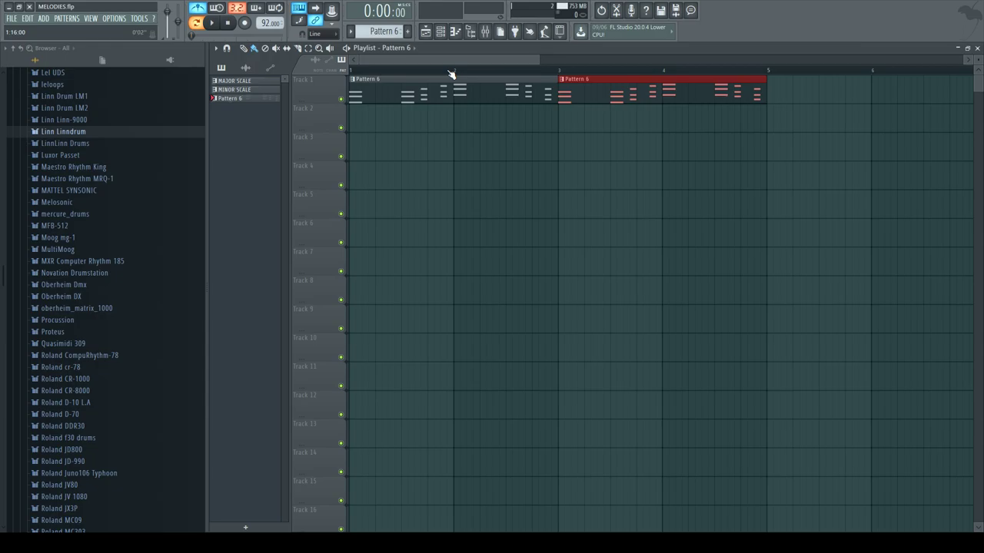
Step: Make the Pattern 6 clip at bar 3 unique so it becomes a separate pattern
drag(449, 71, 329, 66)
click(243, 48)
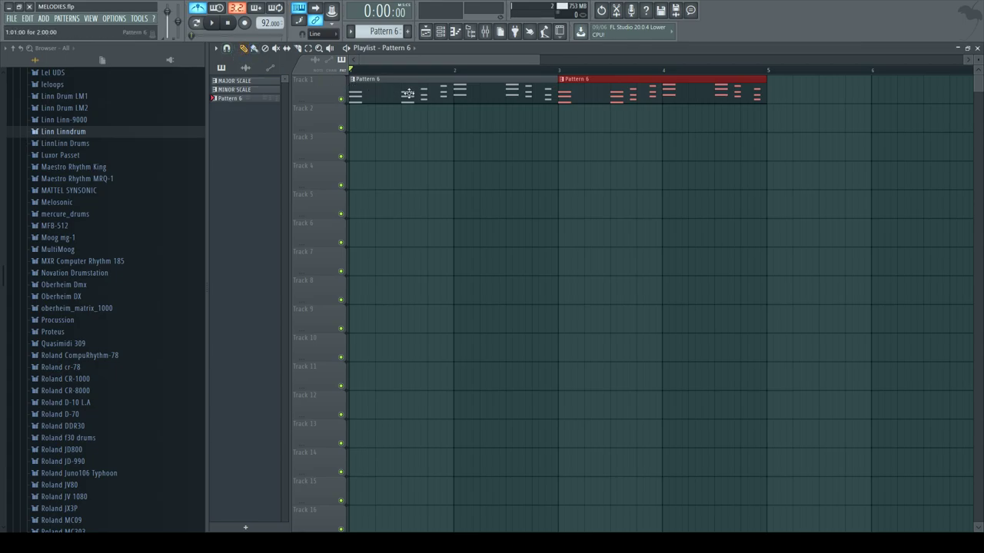
ctrl+click(580, 158)
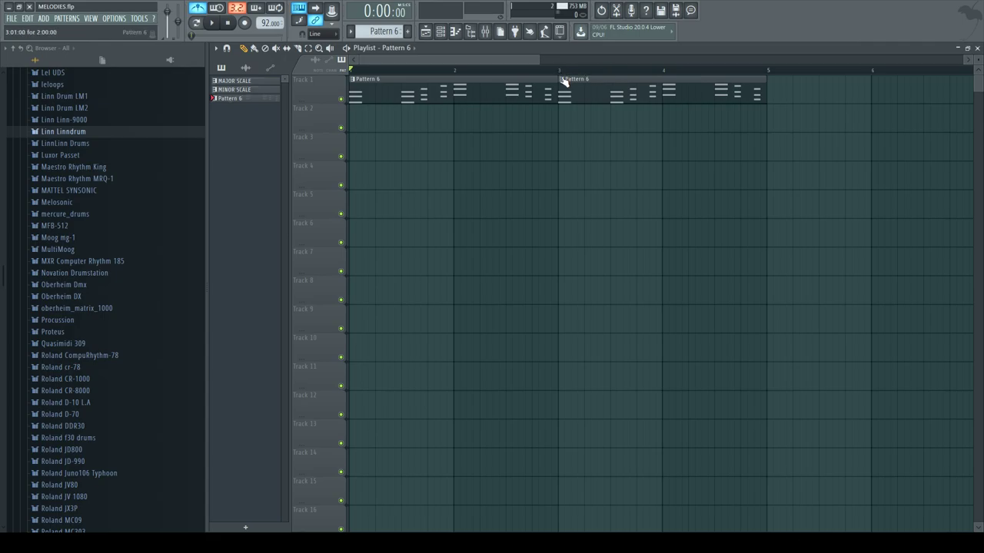
click(579, 147)
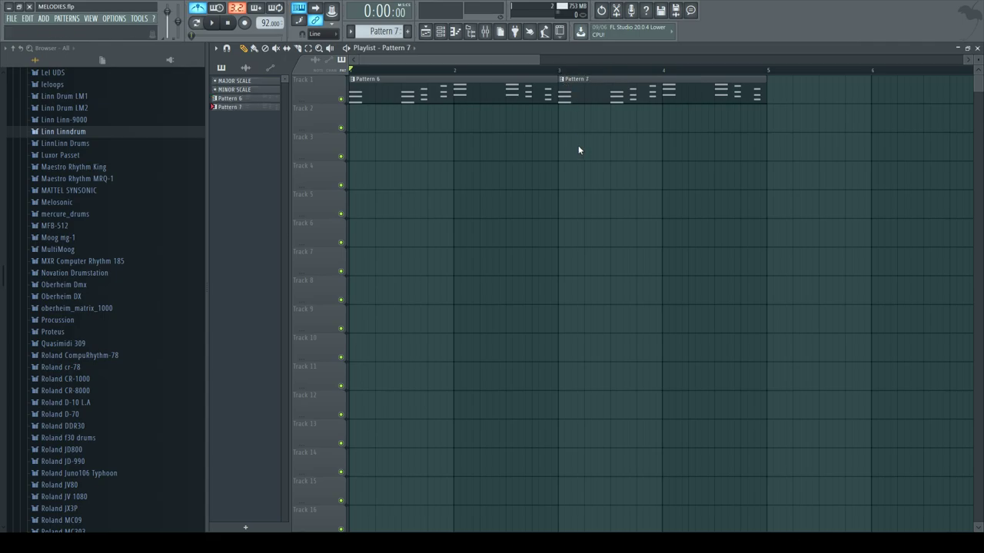
Step: Play the song arrangement from bar 1 into the clip at bar 3
click(560, 70)
drag(560, 70, 341, 65)
key(space)
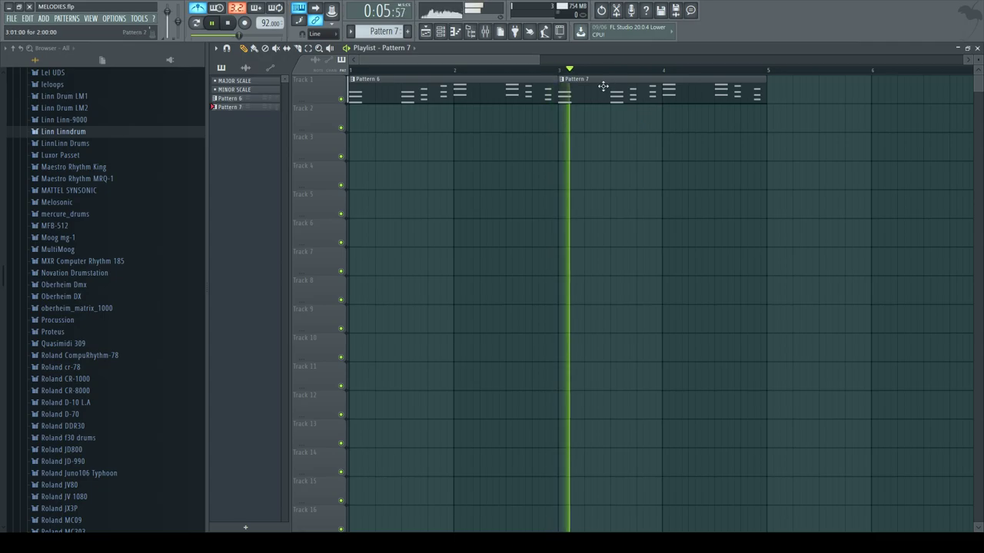
key(space)
Step: Open the Pattern 7 clip's notes in the Piano roll and delete the chords at steps 12 and 15 of bar 1
double_click(630, 96)
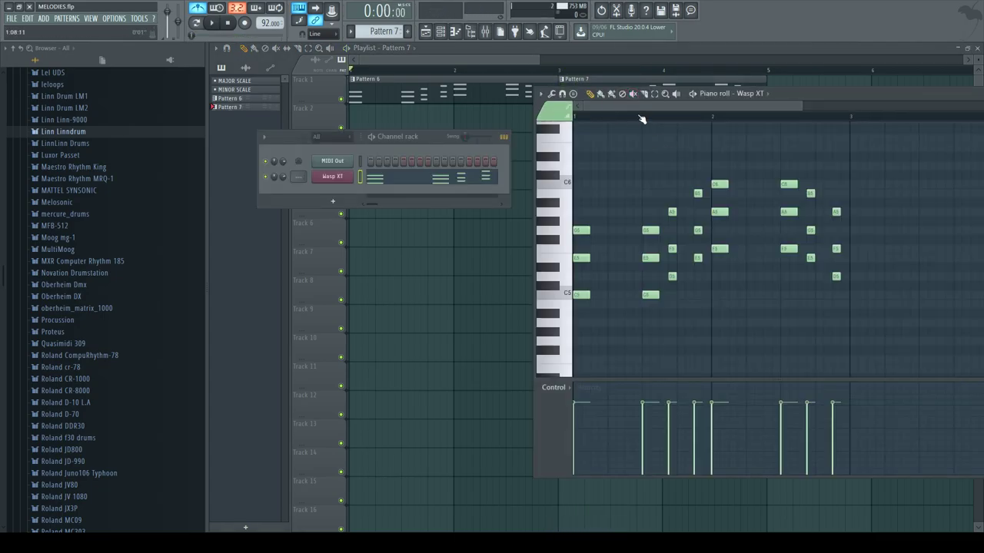
click(637, 116)
right_click(672, 248)
right_click(671, 276)
right_click(697, 258)
right_click(697, 230)
right_click(697, 193)
Step: Play from step 9 of bar 1 and add a one-step B4 at step 12, with no notes above it
click(642, 117)
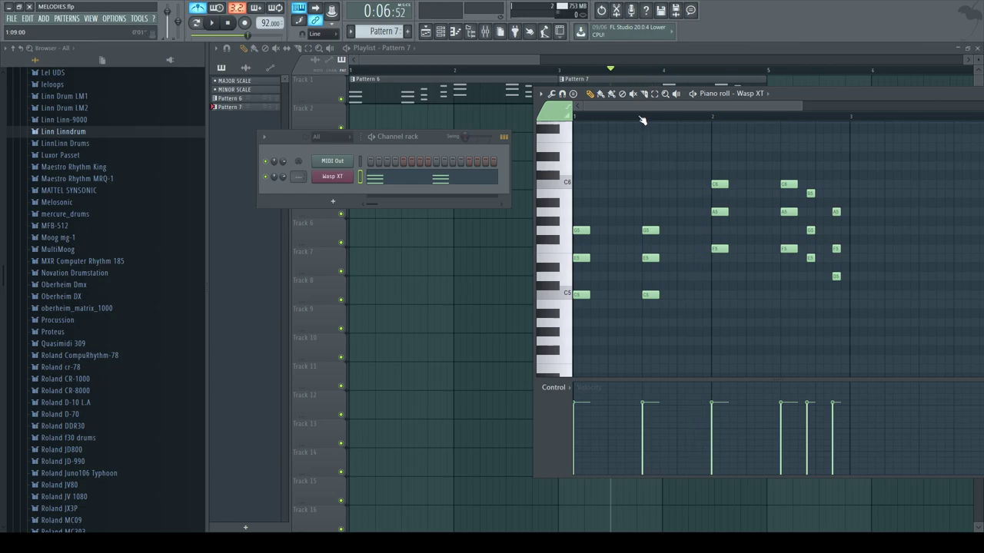
key(space)
key(space)
click(681, 305)
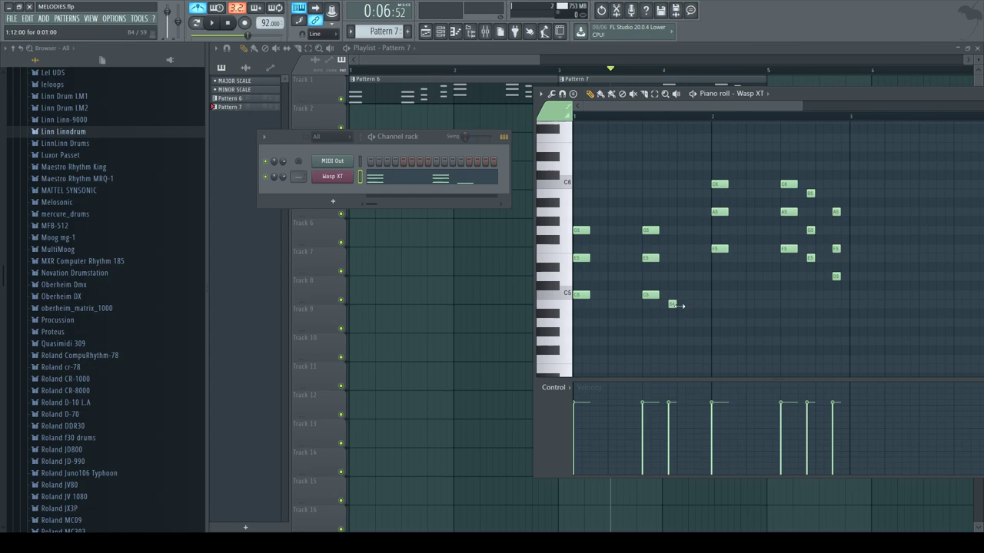
drag(671, 248, 671, 275)
right_click(671, 257)
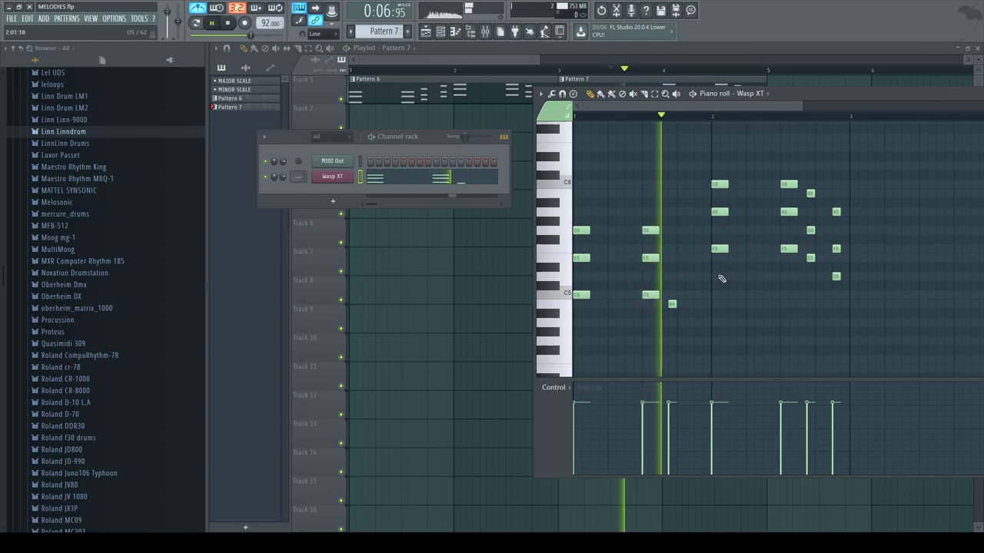
Step: Add a one-step A4 at step 14 of bar 1 and play from step 9
click(690, 322)
drag(690, 322, 698, 322)
key(space)
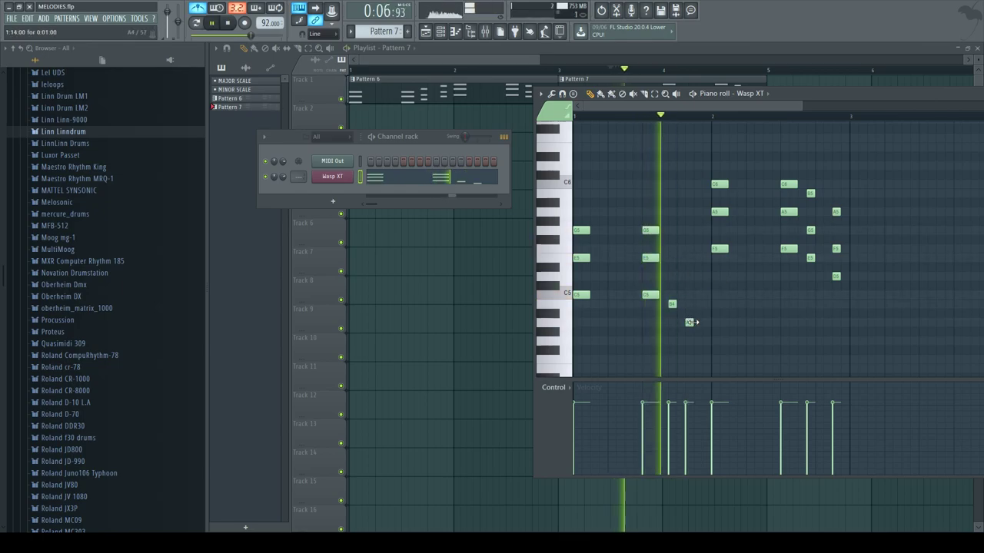
key(space)
Step: Replace the chord at the start of bar 2 with a two-step G4, B4 and D5 chord, moving A4 to step 15 of bar 1
right_click(718, 185)
right_click(718, 212)
right_click(718, 249)
click(699, 321)
click(716, 340)
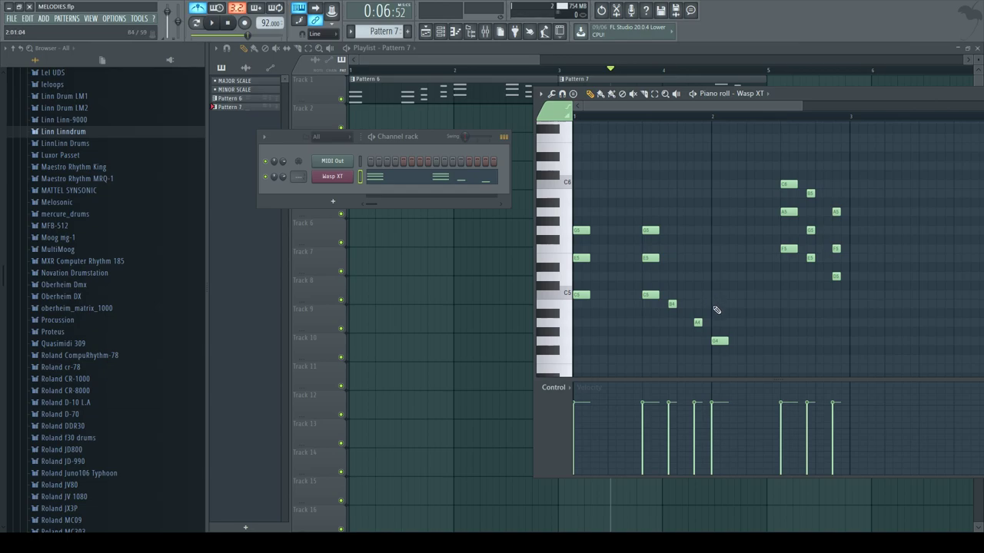
click(715, 304)
drag(715, 266, 715, 277)
Step: Play the revised notes from step 9 of bar 1, and again from the start of the bar
key(space)
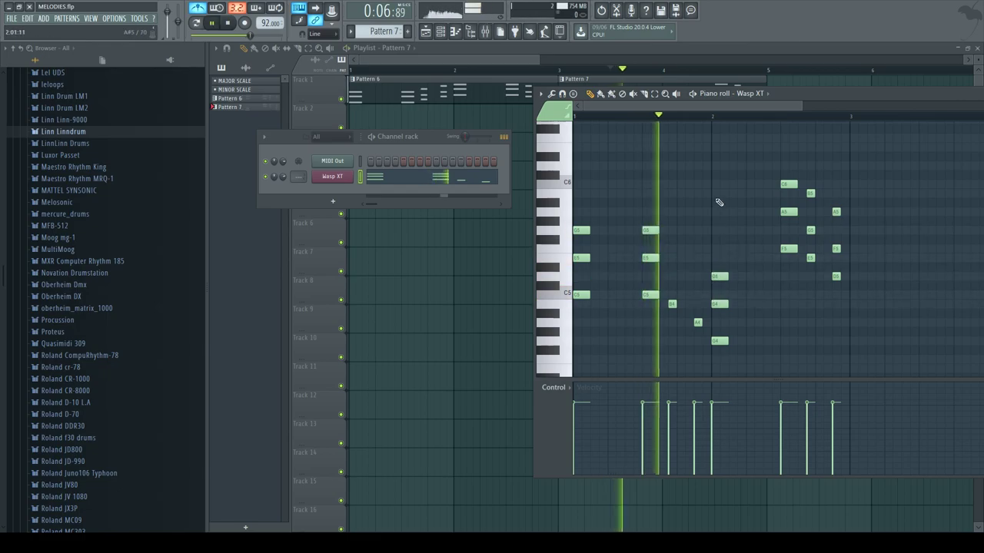
key(space)
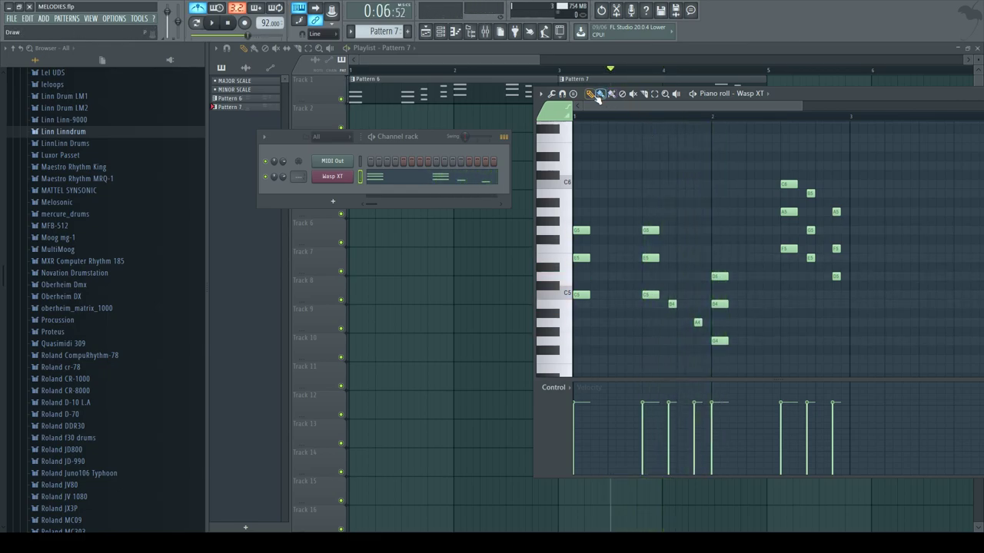
key(space)
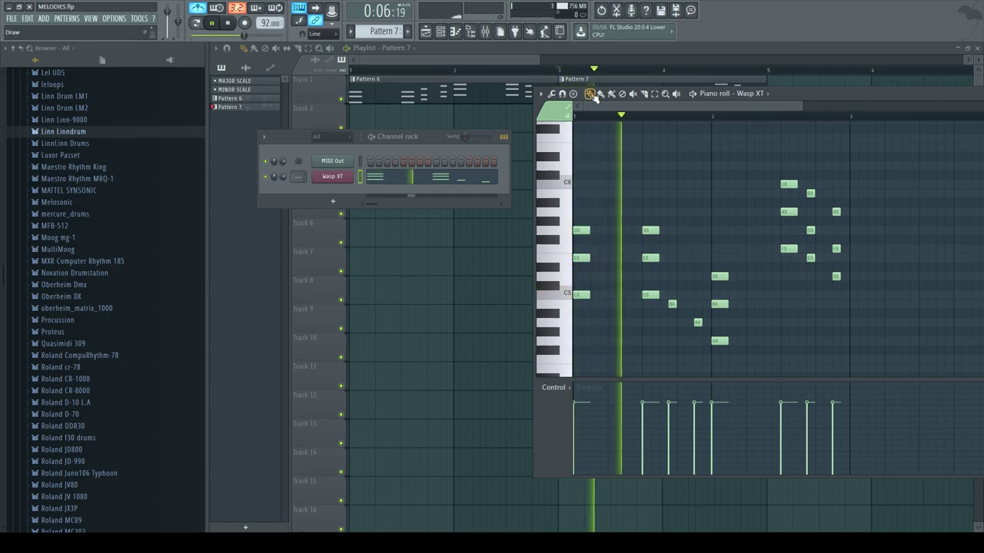
key(space)
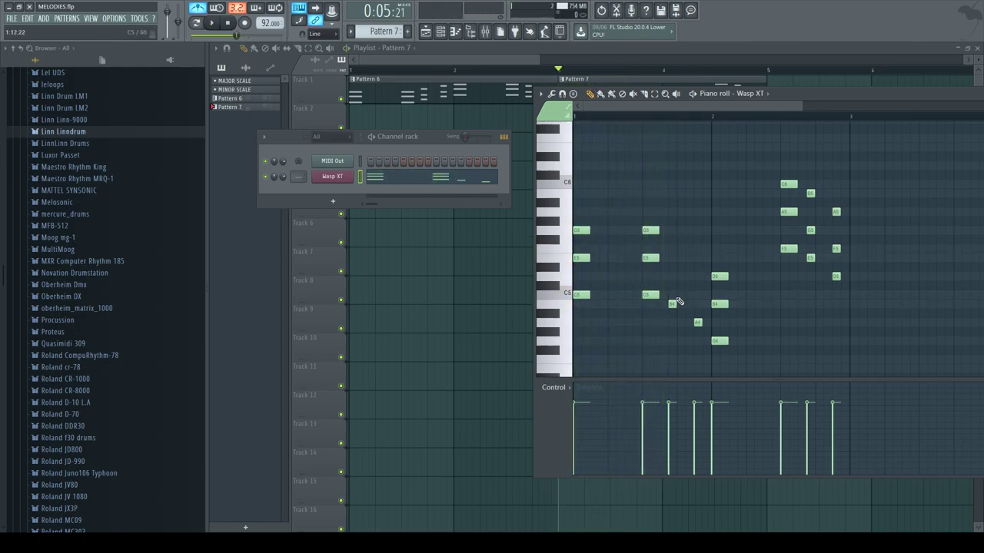
Step: Try two-step D5 and G5 notes above the B4 at step 12 of bar 1, and delete them
click(670, 276)
click(669, 241)
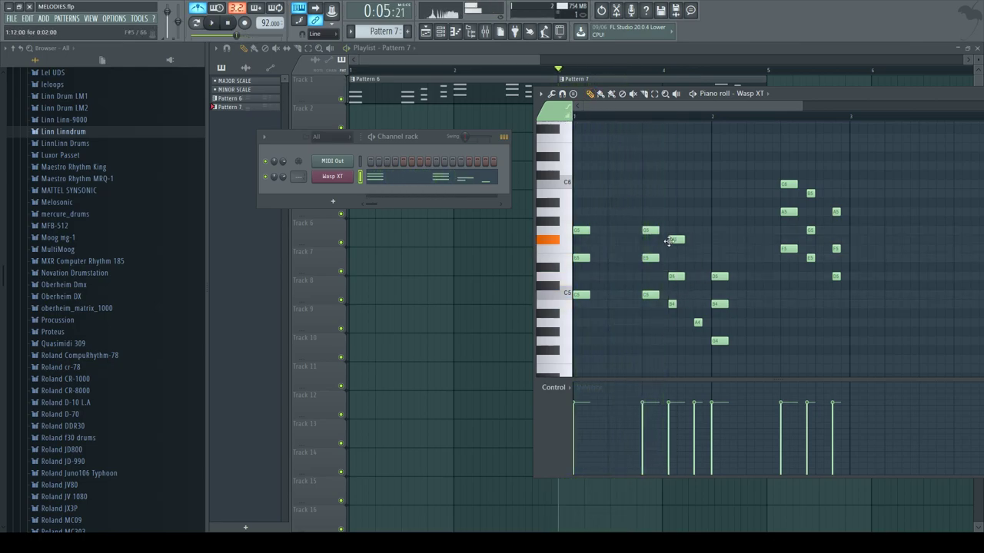
drag(668, 241, 669, 229)
right_click(683, 230)
right_click(680, 277)
Step: Try one-step D#5 and F#5 notes above the B4 at step 12 of bar 1 and play the chord
click(668, 268)
drag(683, 268, 675, 267)
click(679, 241)
right_click(680, 240)
key(space)
click(672, 240)
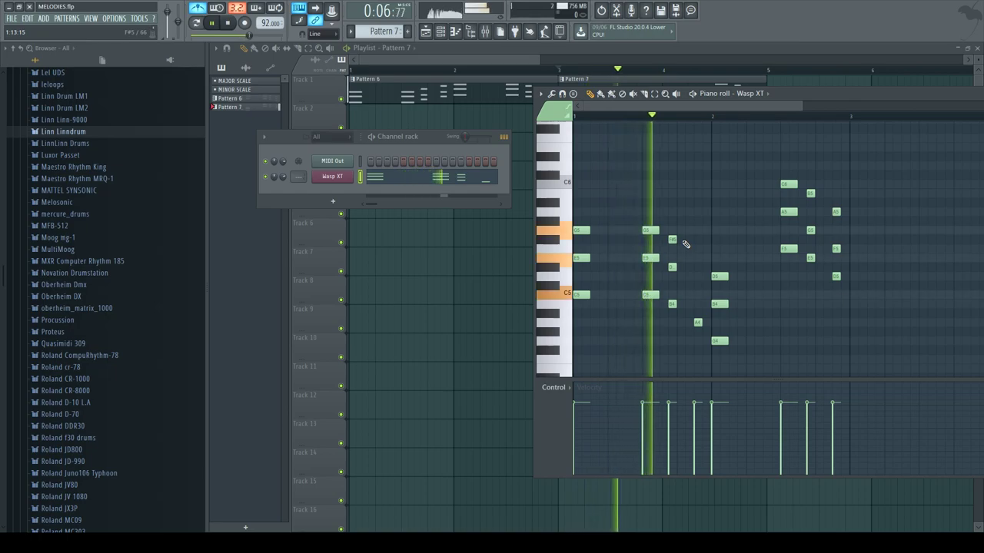
key(space)
Step: Replace the D#5 with D5 in the chord at step 12 of bar 1 and play it
right_click(672, 266)
click(671, 276)
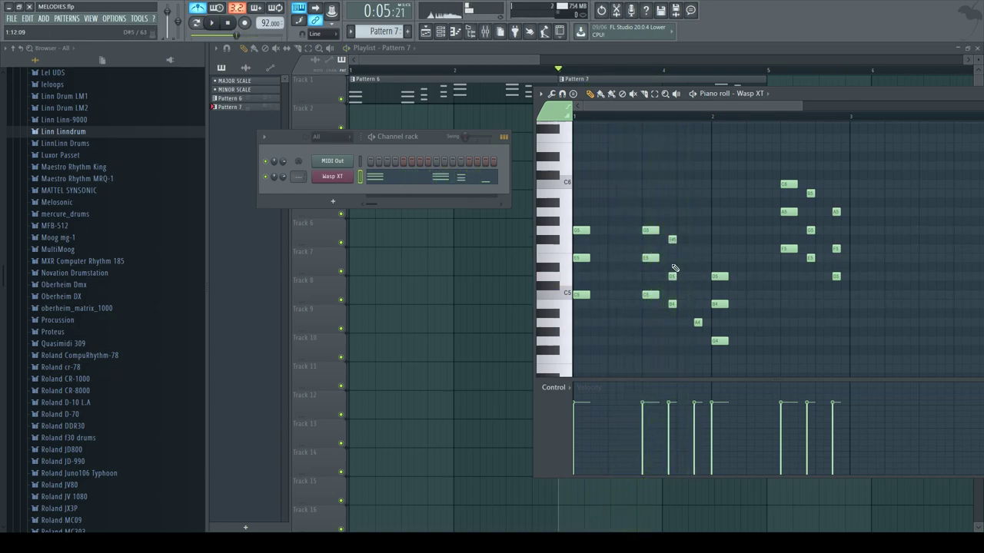
key(space)
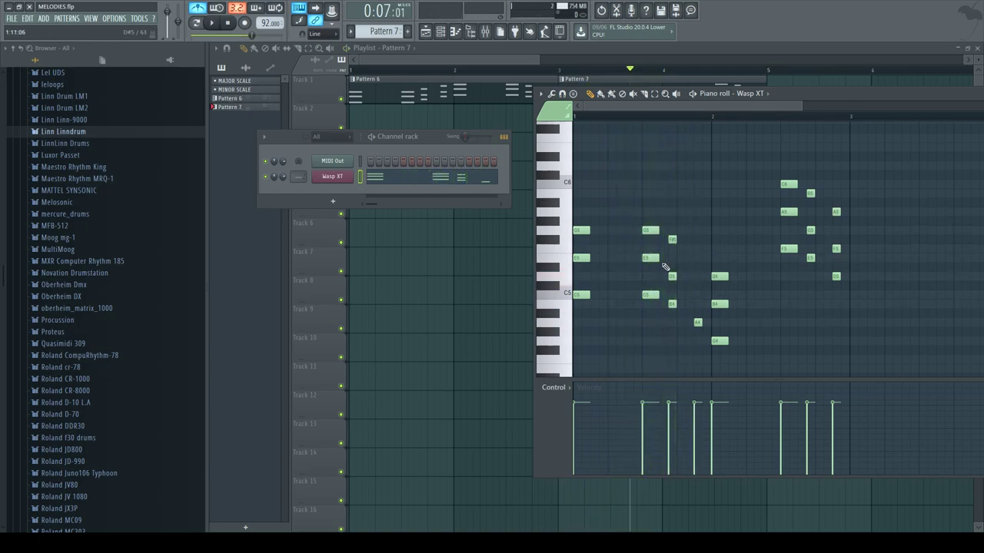
Step: Clear the notes above the B4 at step 12 of bar 1 and play the progression
click(672, 247)
right_click(674, 250)
drag(670, 232, 671, 267)
key(space)
key(space)
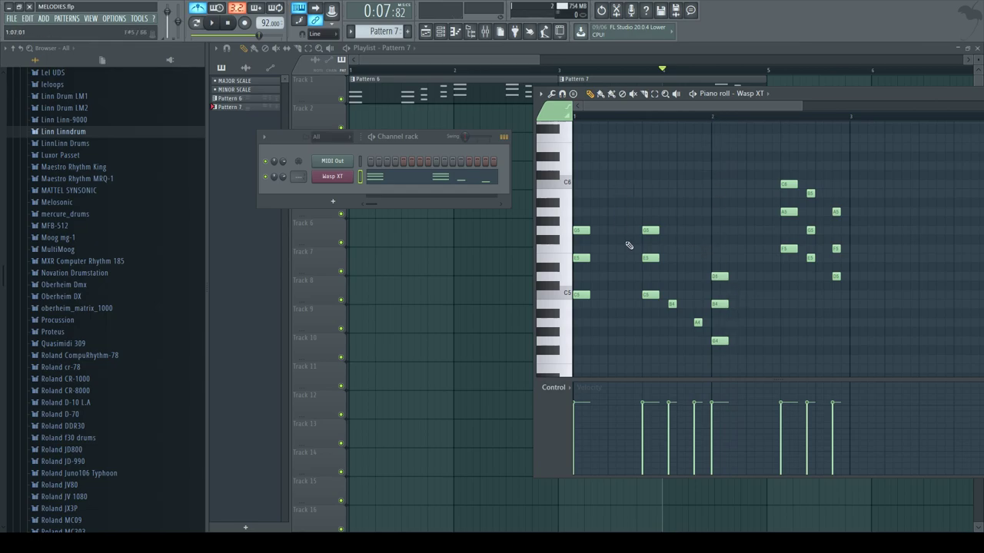
key(space)
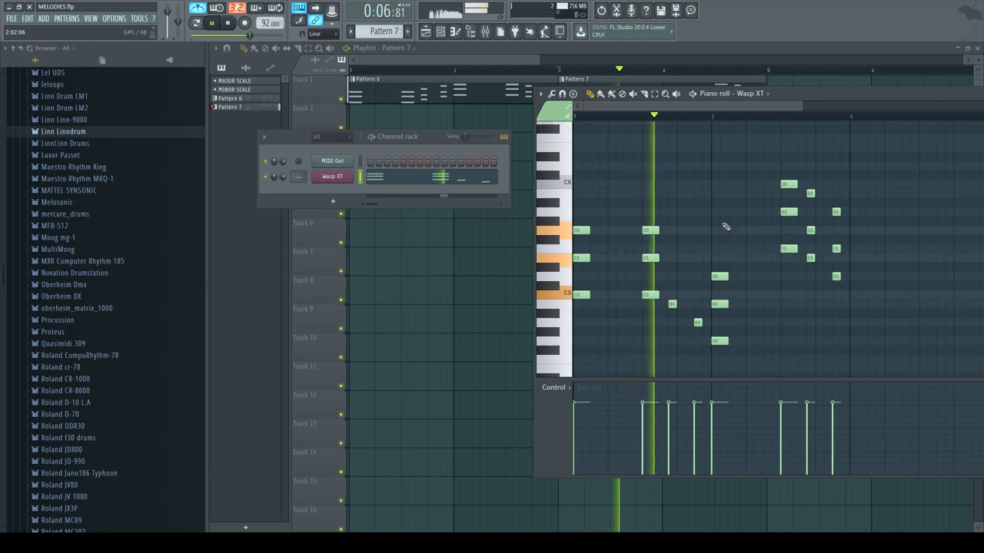
key(space)
Step: Replace the F5, A5 and C6 chord at step 9 of bar 2 with a two-step G4
right_click(795, 185)
click(725, 347)
right_click(725, 349)
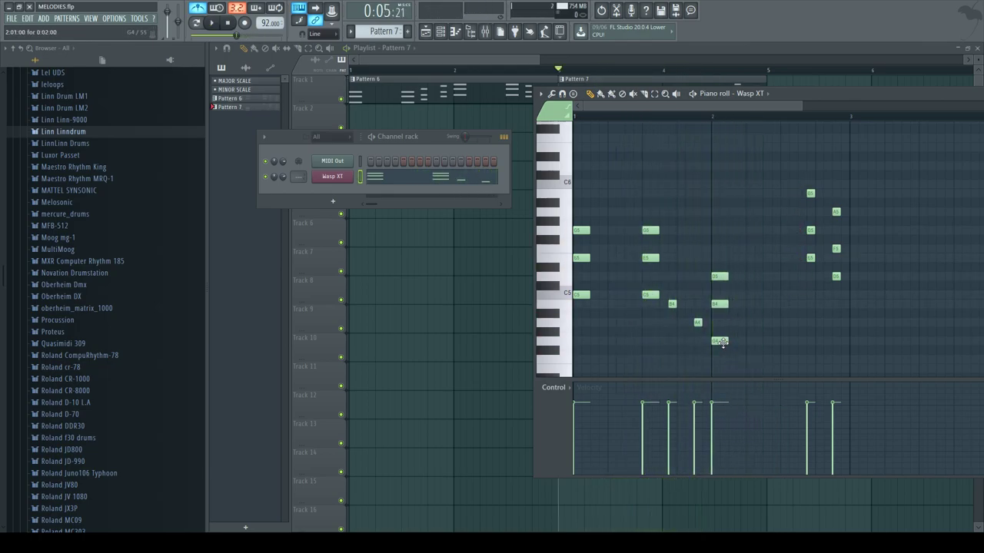
click(785, 341)
Step: Replace the E5, G5 and B5 chord at step 12 of bar 2 with a one-step A4
click(805, 322)
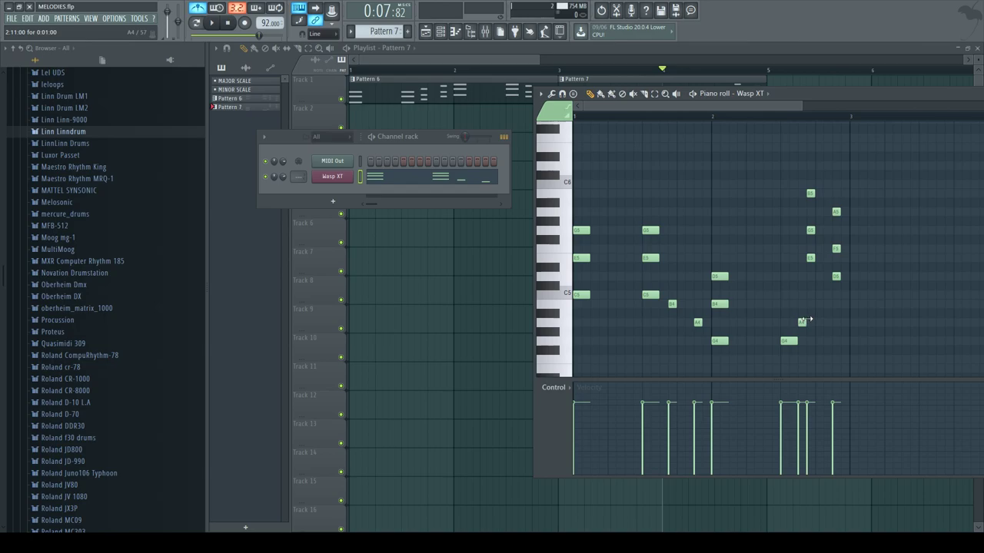
right_click(803, 321)
key(space)
click(808, 322)
right_click(810, 258)
key(space)
Step: Replace the D5, F5 and A5 chord at step 15 of bar 2 with a one-step B4 and play from step 9 of bar 1
right_click(836, 212)
mouse_move(836, 276)
mouse_down()
mouse_move(838, 314)
mouse_move(836, 303)
mouse_up()
key(space)
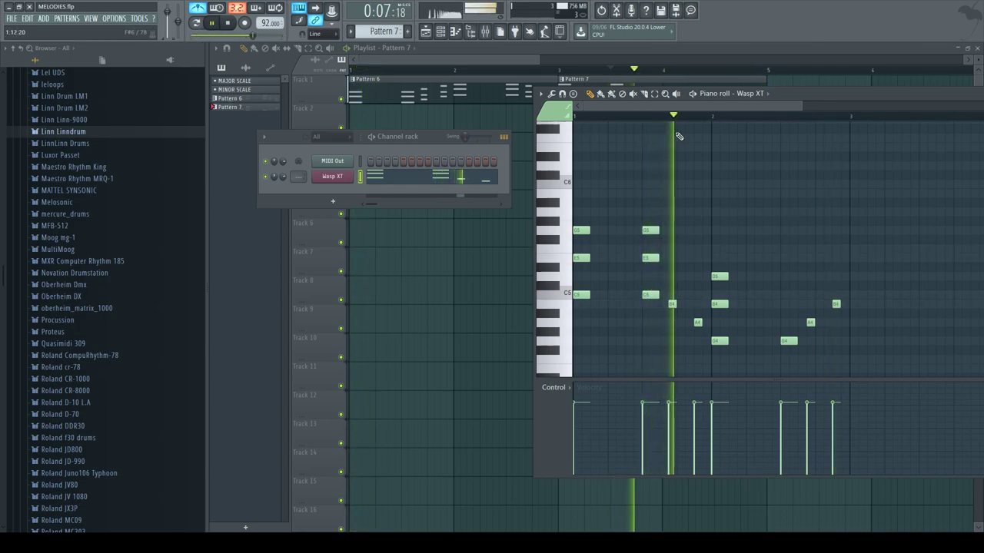
key(space)
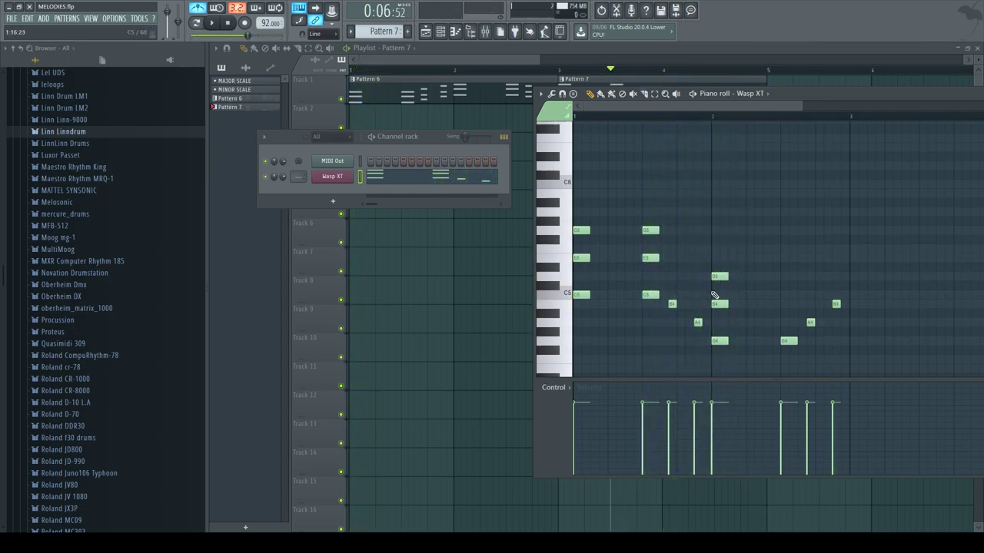
Step: Try harmony notes above the B4 at step 12 of bar 1, delete them, and play from step 9
drag(672, 241, 666, 264)
click(671, 240)
scroll(677, 252, up, 1)
right_click(674, 265)
right_click(673, 275)
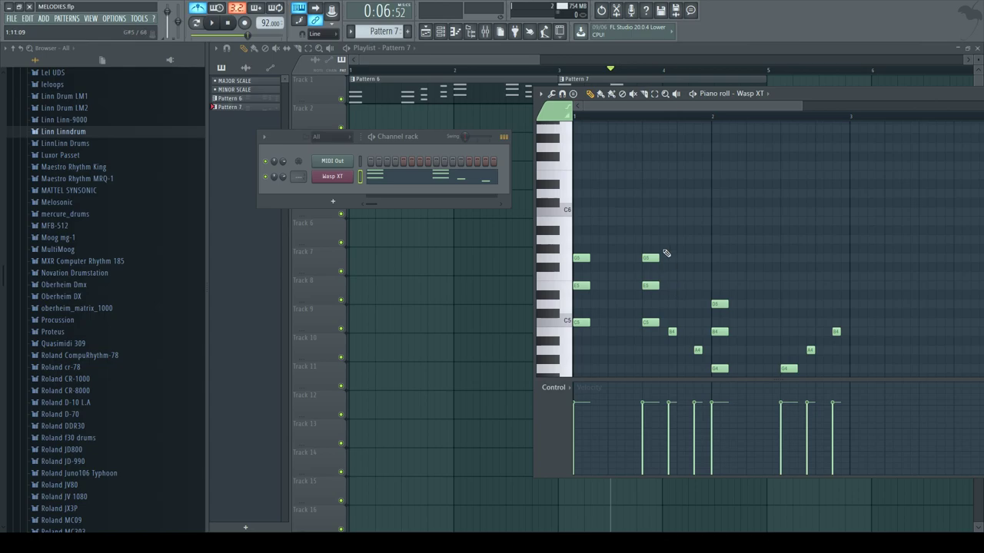
key(space)
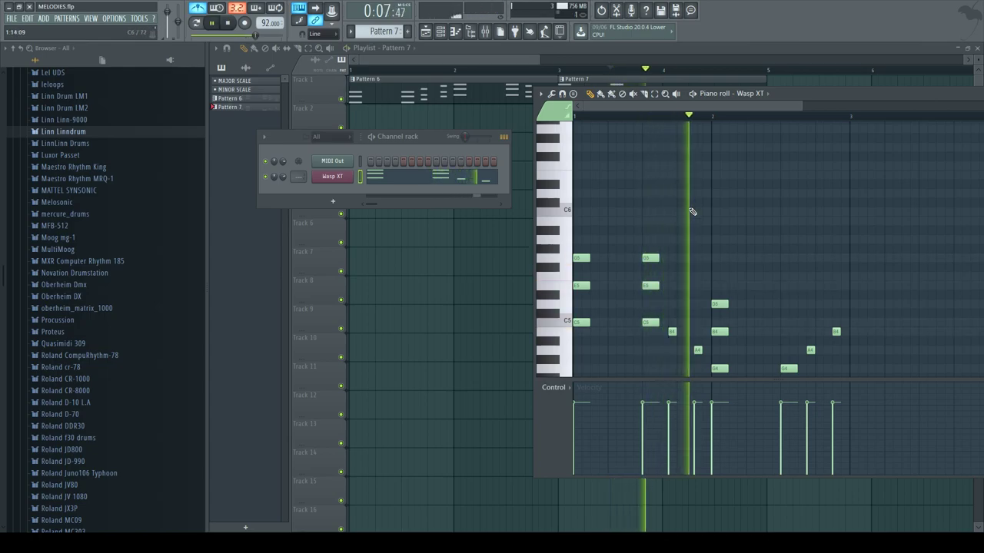
key(space)
Step: Try a one-step E5 above the B4 at step 12 of bar 1, play it, and delete it
click(671, 286)
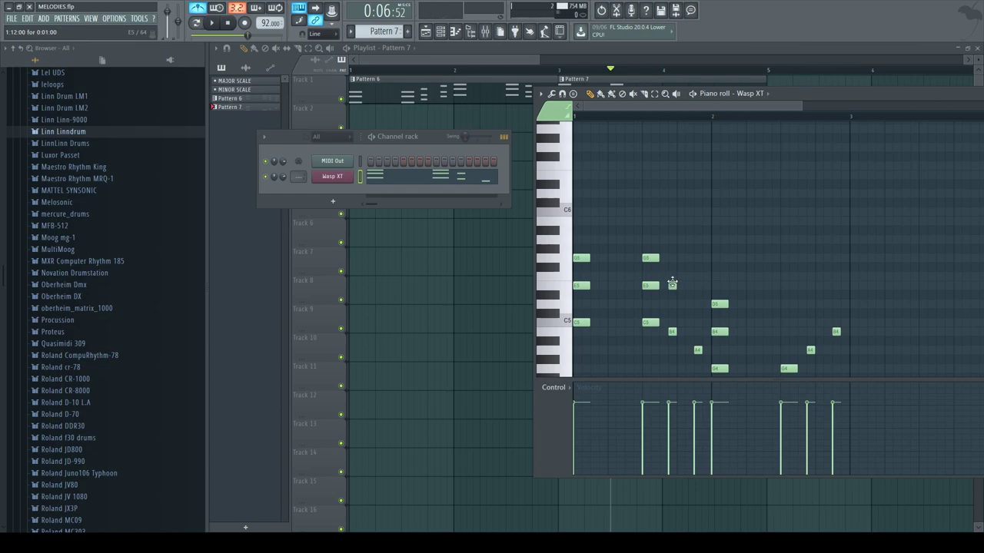
key(space)
key(space)
right_click(672, 286)
Step: Add one-step D5 above B4 at step 12 and C5 above A4 at step 15 of bar 1, and play from step 9
click(670, 288)
drag(670, 289, 669, 307)
click(693, 319)
key(space)
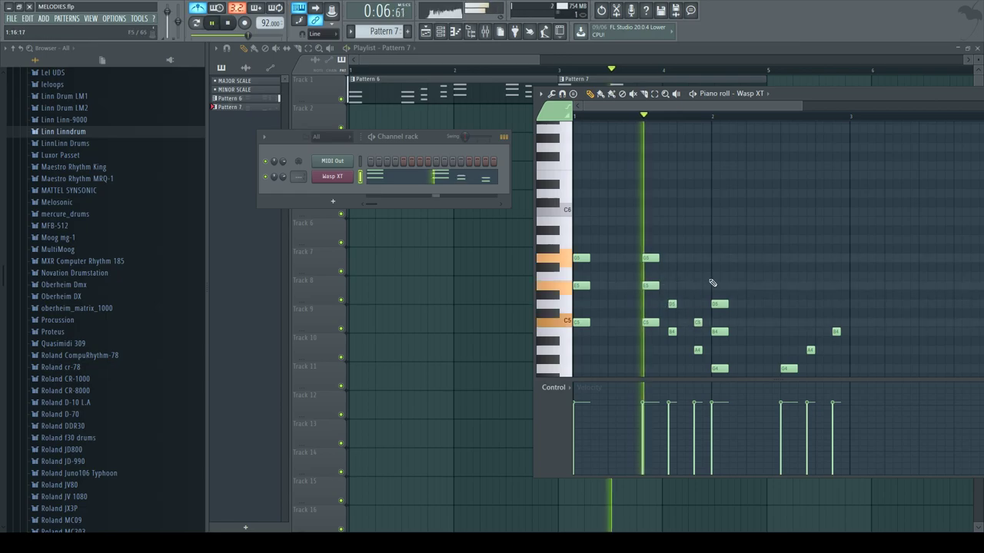
key(space)
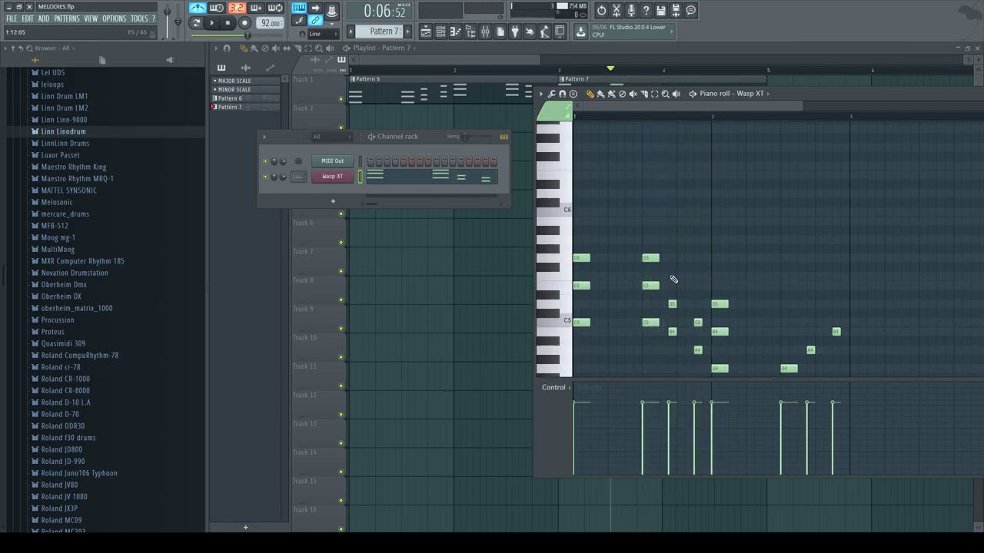
Step: Try a one-step F#5 at step 12 and E5 at step 15 of bar 1, and play the chords
click(669, 269)
right_click(671, 269)
drag(671, 275, 666, 249)
right_click(674, 258)
click(671, 268)
key(space)
key(space)
click(694, 286)
key(space)
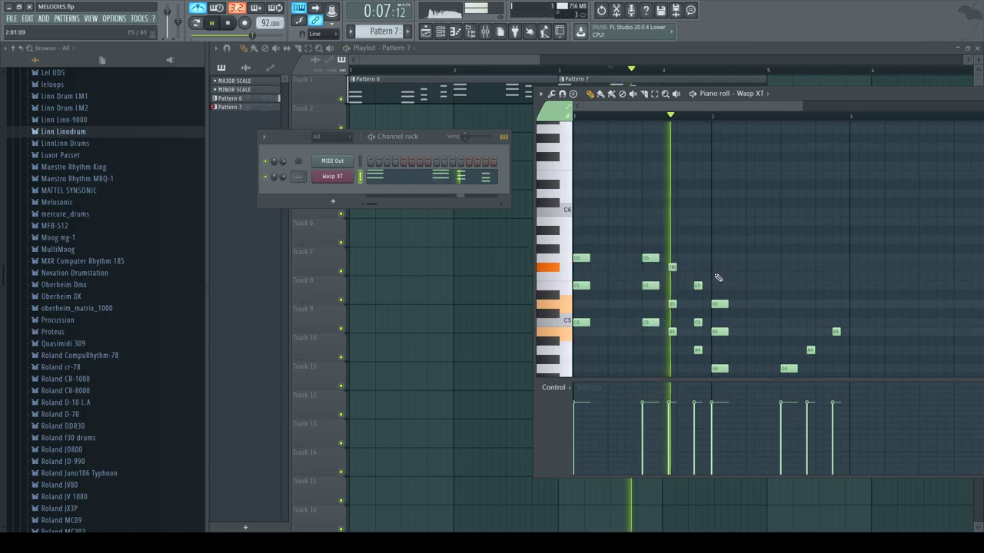
key(space)
Step: Play the Playlist arrangement from the start of bar 1 into Pattern 7
click(482, 57)
drag(480, 69, 346, 67)
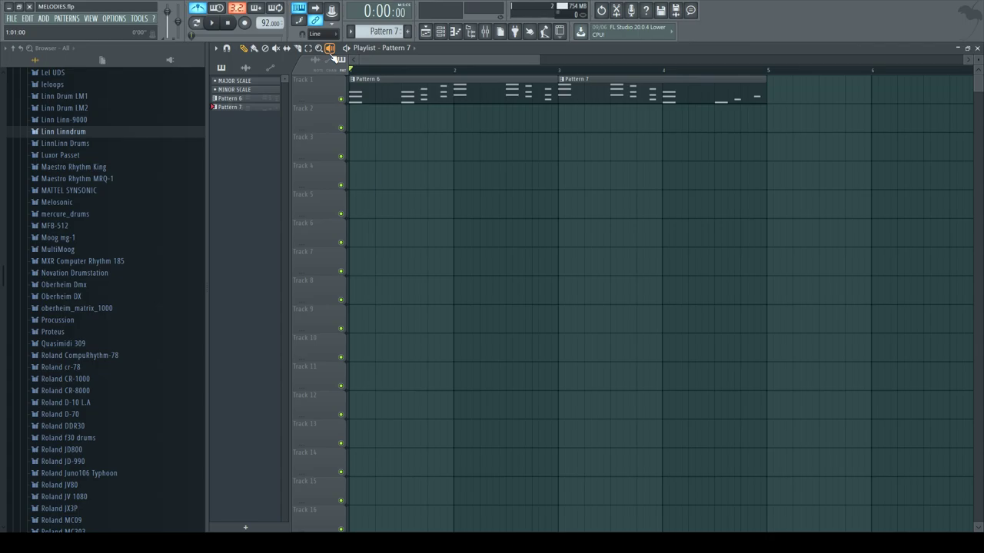
key(space)
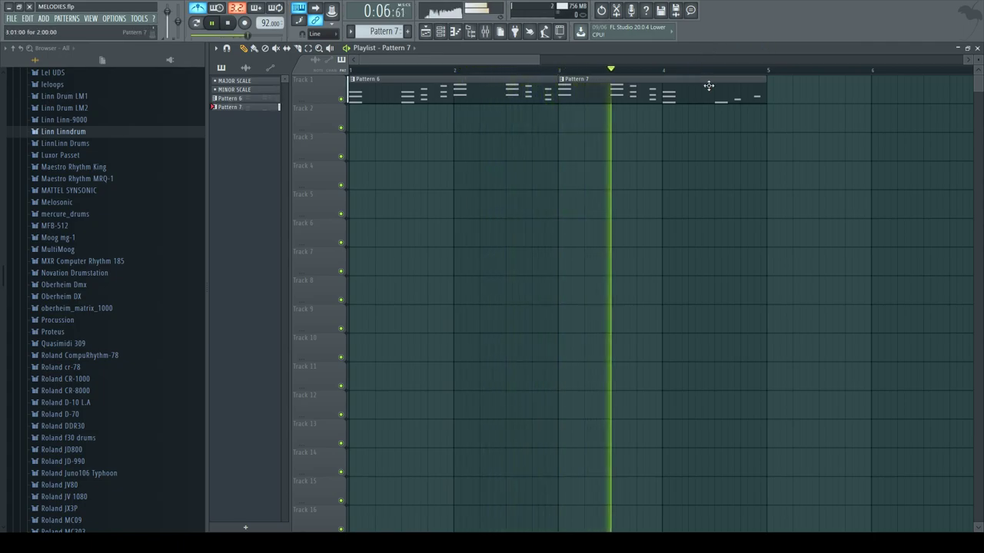
key(space)
Step: In bar 1 of Pattern 7, delete the G5 at step 9, the F#5 at step 12 and the E5 at step 15
double_click(630, 90)
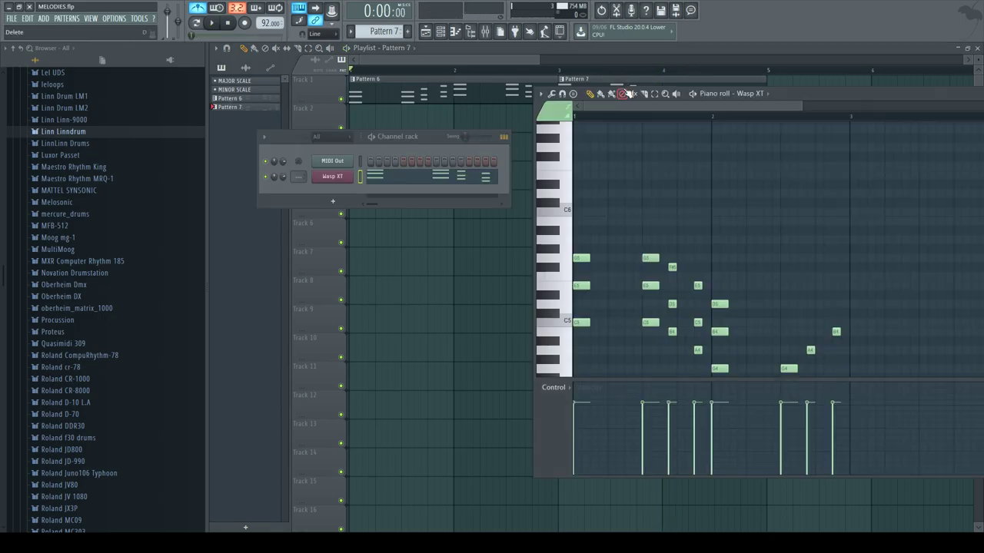
key(space)
click(651, 284)
click(648, 257)
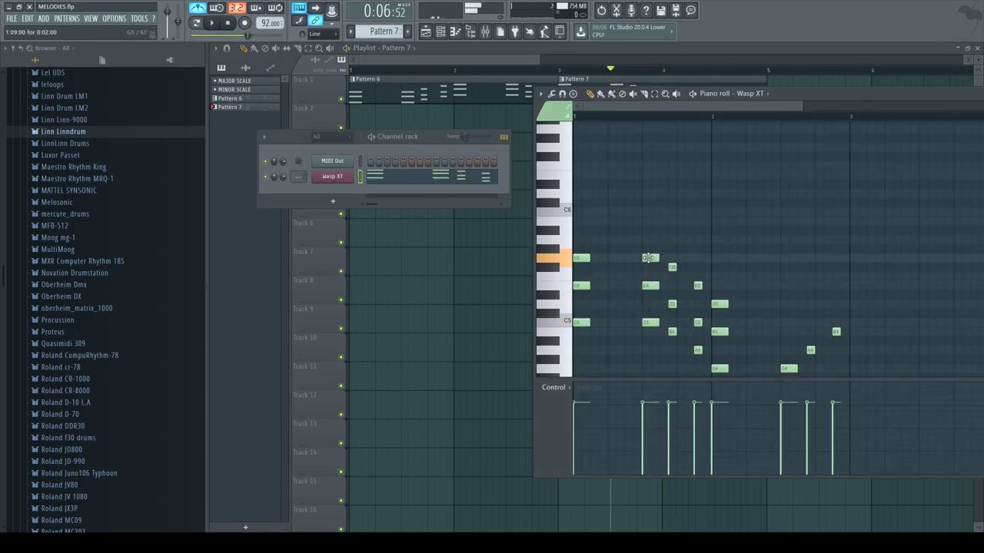
key(space)
key(space)
right_click(652, 258)
key(space)
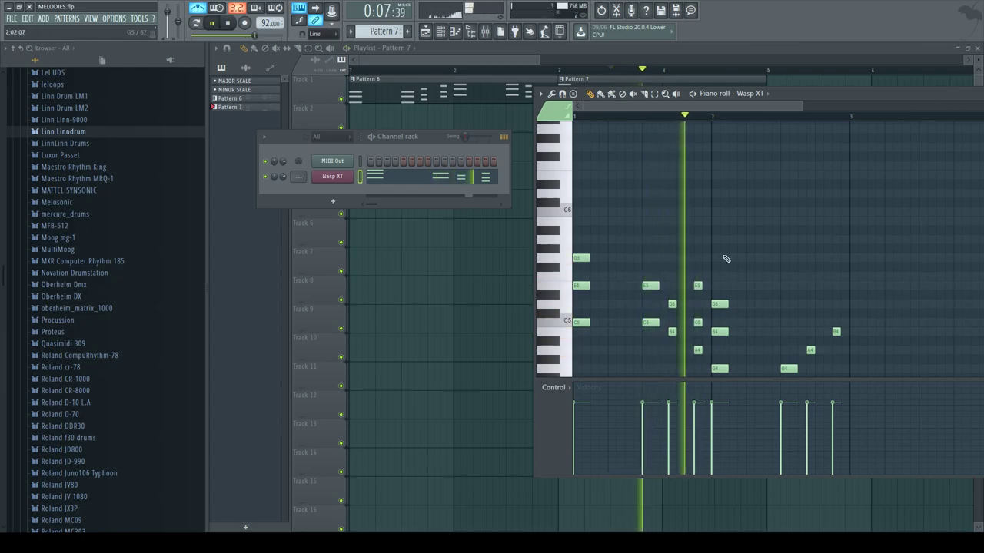
right_click(697, 285)
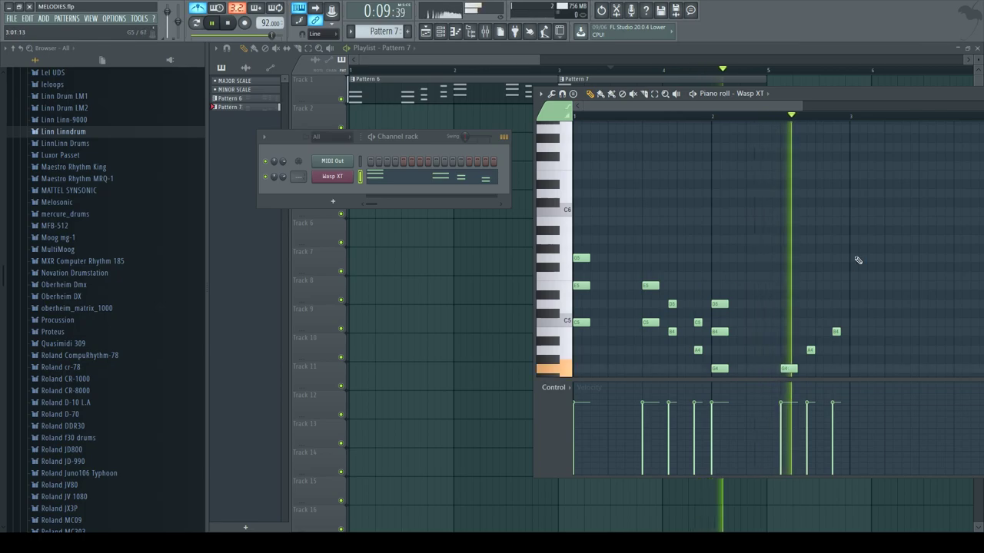
key(space)
Step: In bar 2, add a two-step D5 at step 9, a one-step E5 at step 12 and a one-step F5 at step 15, and play
scroll(817, 259, down, 3)
click(789, 286)
drag(772, 228, 786, 220)
click(802, 204)
click(835, 193)
key(space)
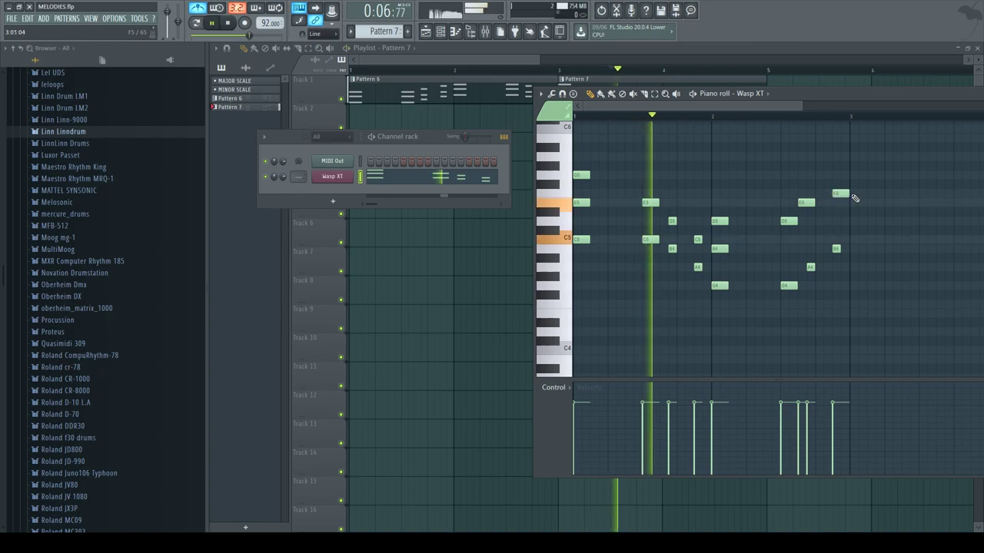
right_click(807, 204)
click(811, 204)
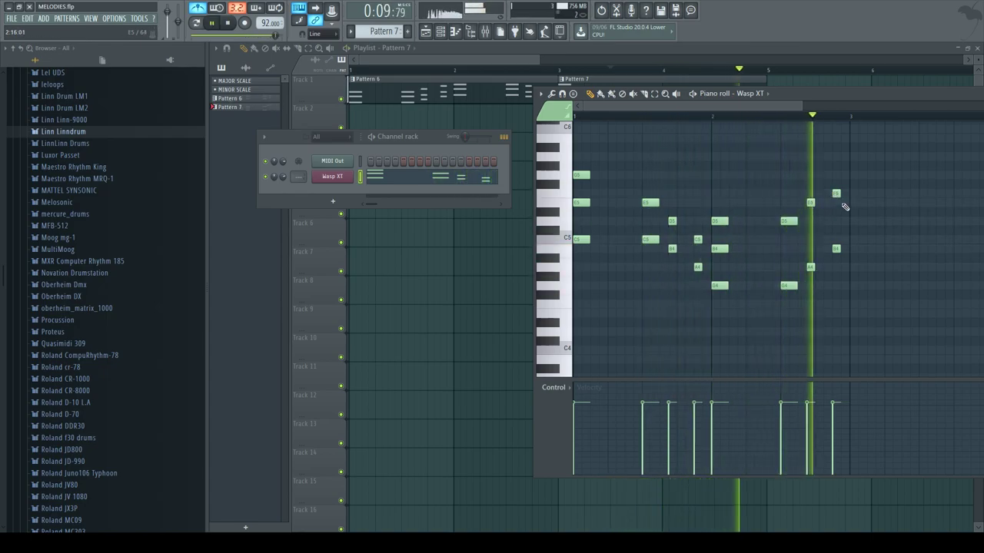
key(space)
Step: Complete the bar 2 chords with B4 at step 9, C5 at step 12 and D5 at step 15, and play from step 8
click(781, 249)
click(807, 239)
key(space)
key(space)
click(836, 221)
key(space)
click(775, 117)
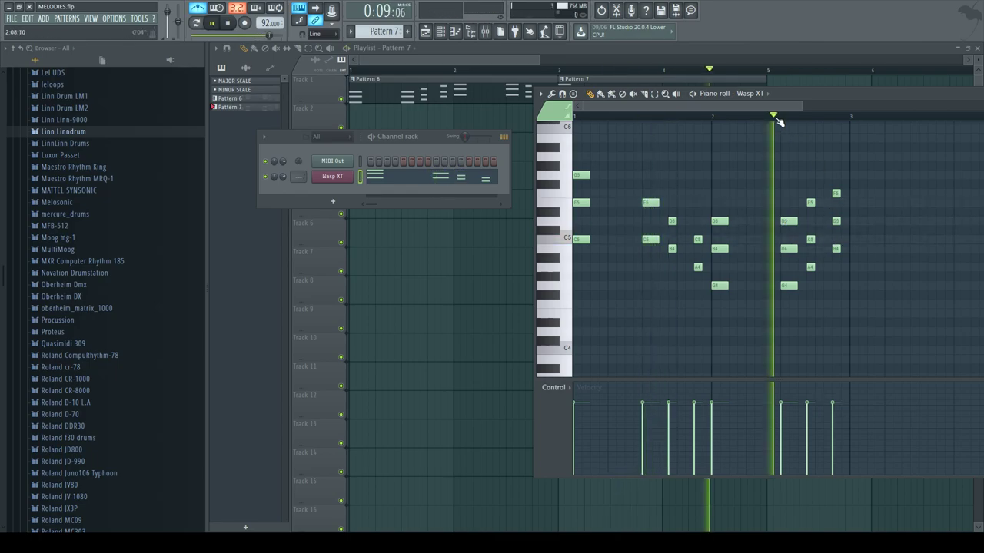
key(space)
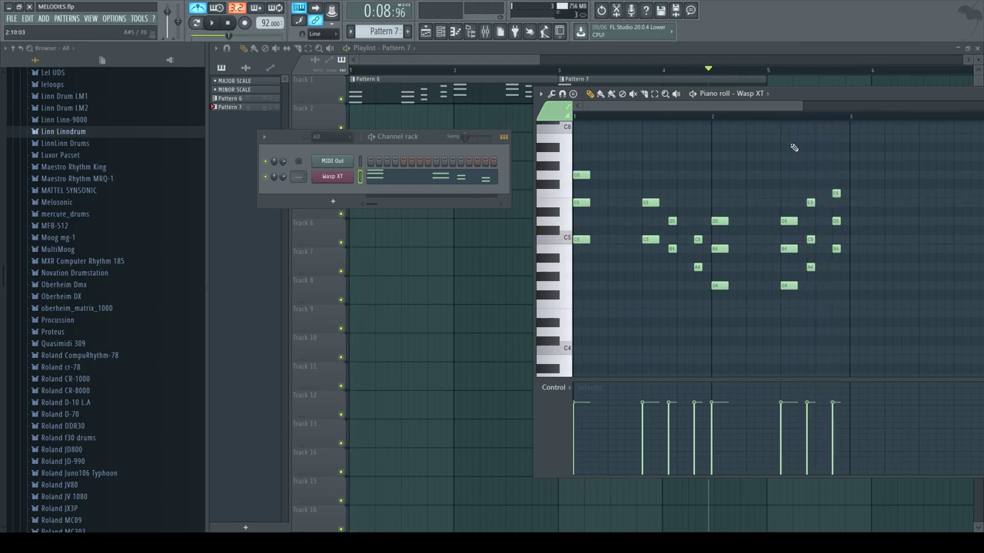
key(space)
key(space)
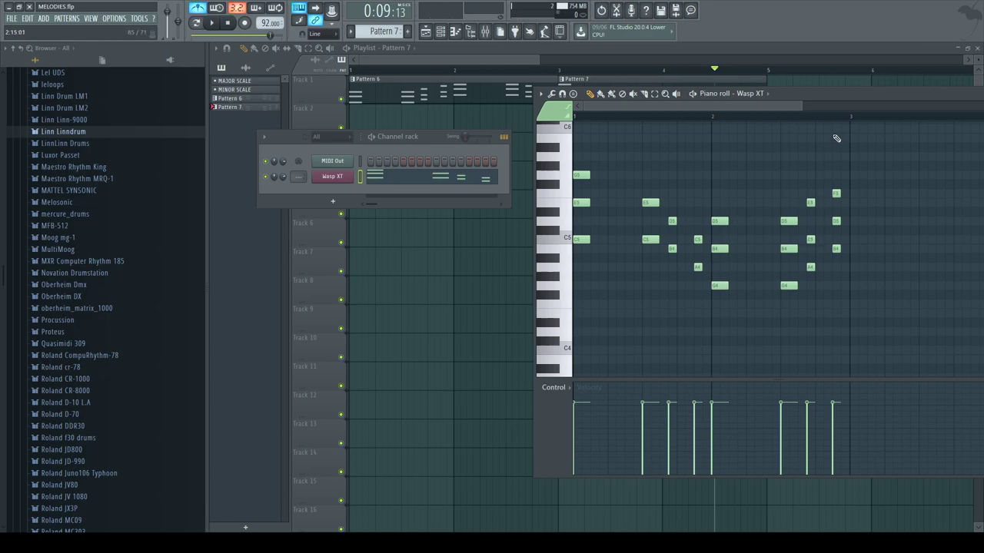
Step: Review both pattern clips in the Playlist with bars 1 to 10 in view, and close the Playlist
key(F12)
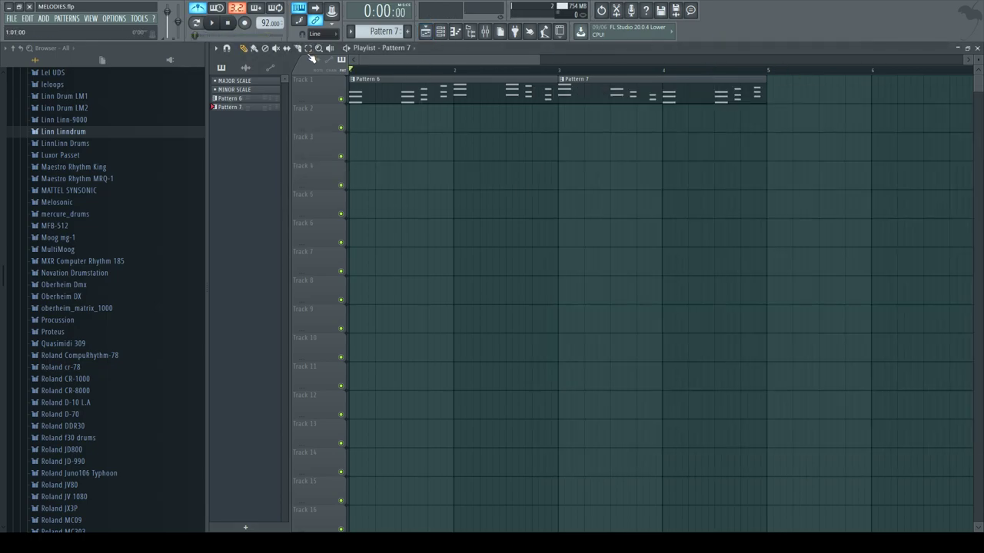
drag(535, 60, 637, 59)
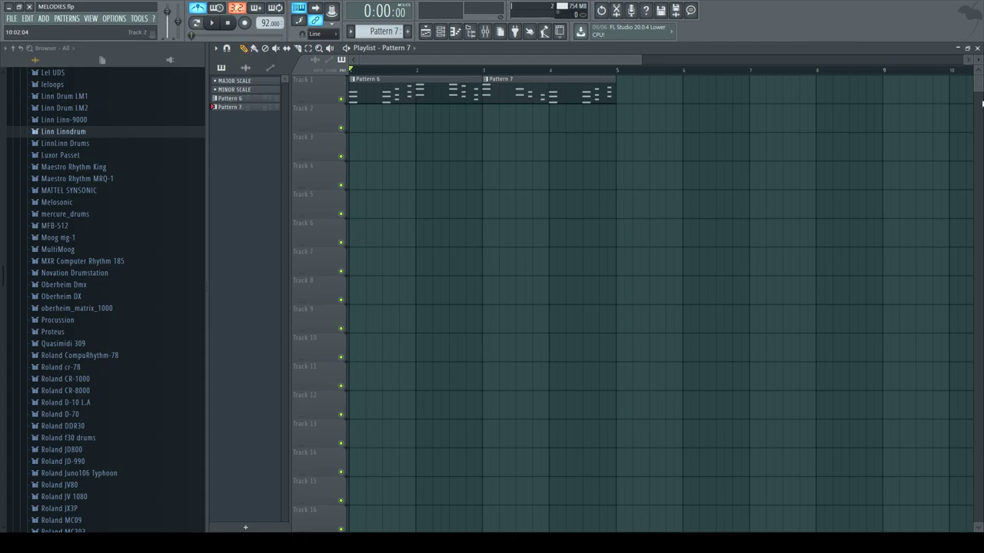
click(977, 48)
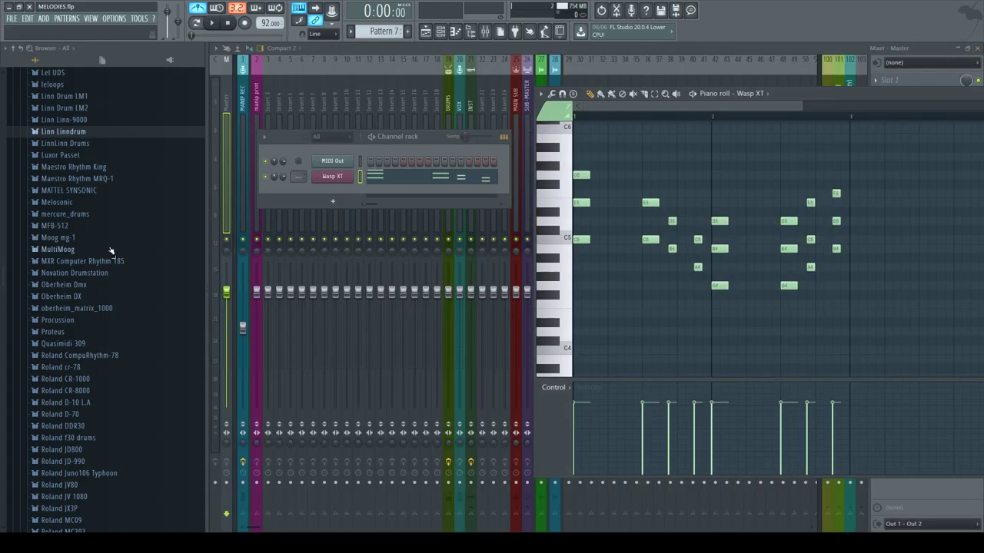
Step: Add the MaxV - MXR Snare sample from the MXR Computer Rhythm 185 folder as a new channel
click(88, 261)
click(79, 315)
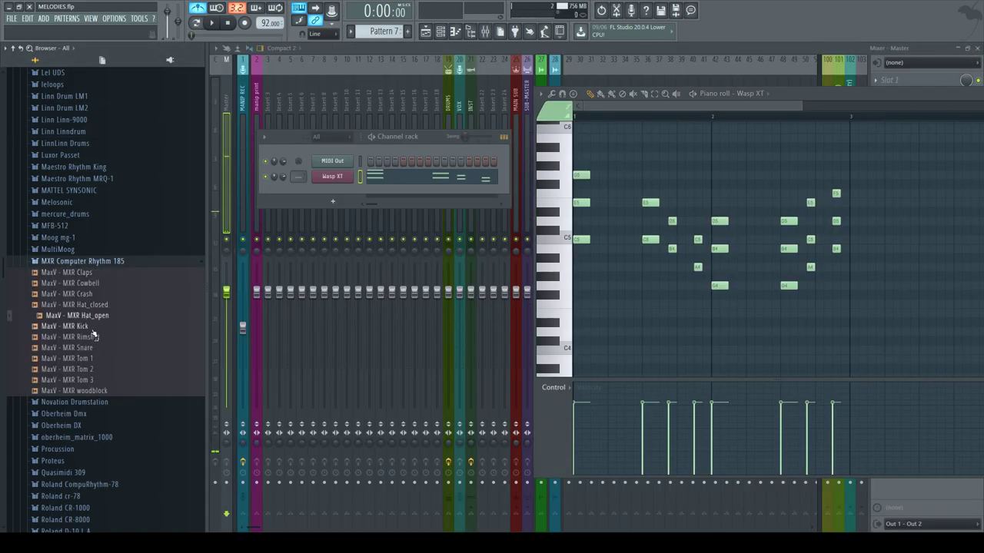
drag(94, 348, 338, 194)
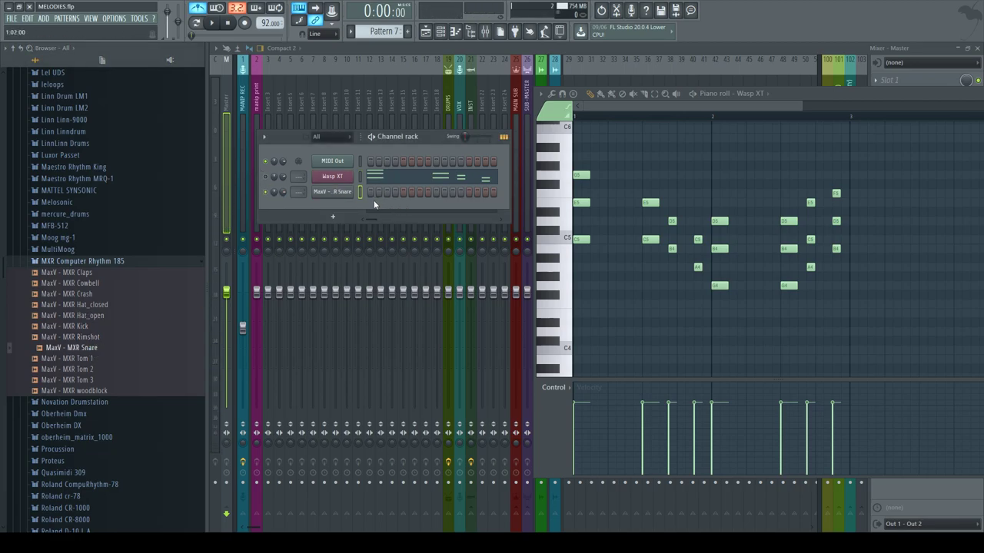
Step: Place snare hits at steps 1, 4, 7 and 9, and play the pattern
click(395, 192)
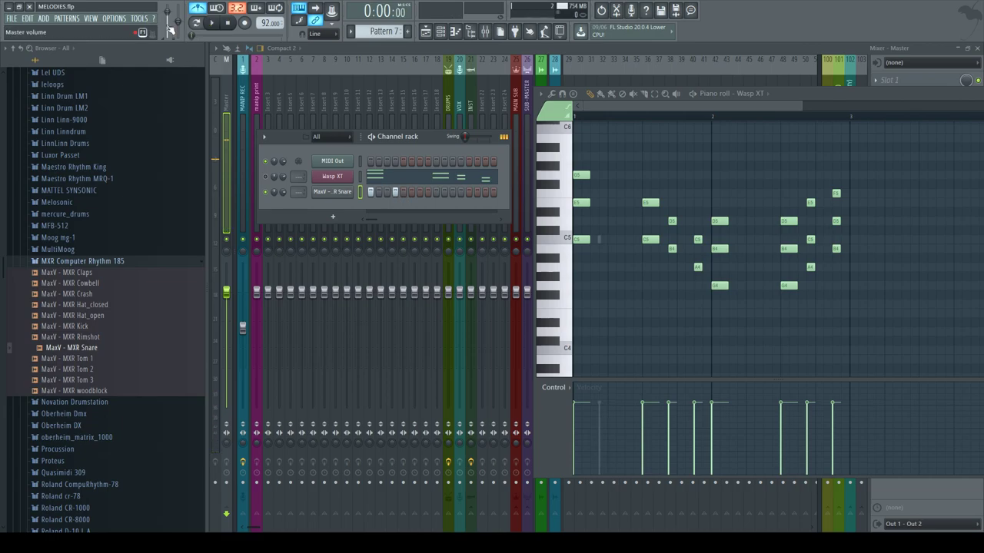
key(space)
click(419, 192)
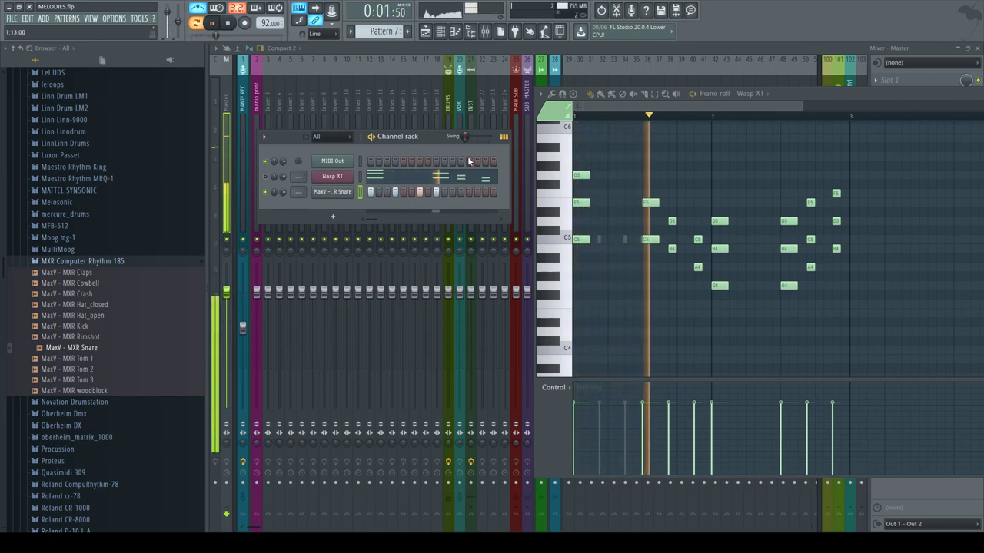
key(space)
Step: Set the Channel rack swing to 42% and add a snare hit at step 16 while the pattern plays
drag(471, 147, 471, 135)
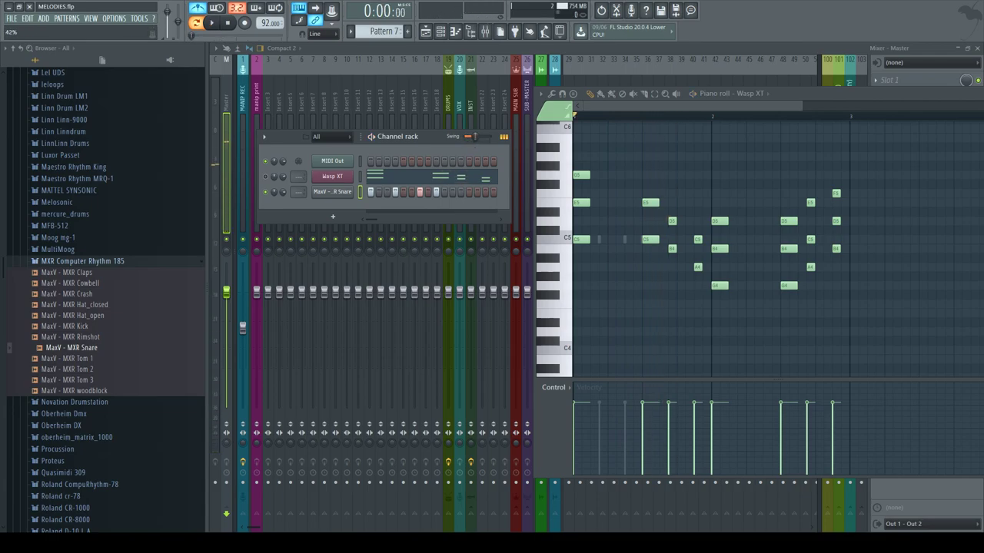
key(space)
click(493, 192)
key(space)
Step: Cut the snare steps and paste them back into the snare channel
key(ctrl+x)
click(396, 180)
click(396, 181)
click(396, 180)
click(397, 181)
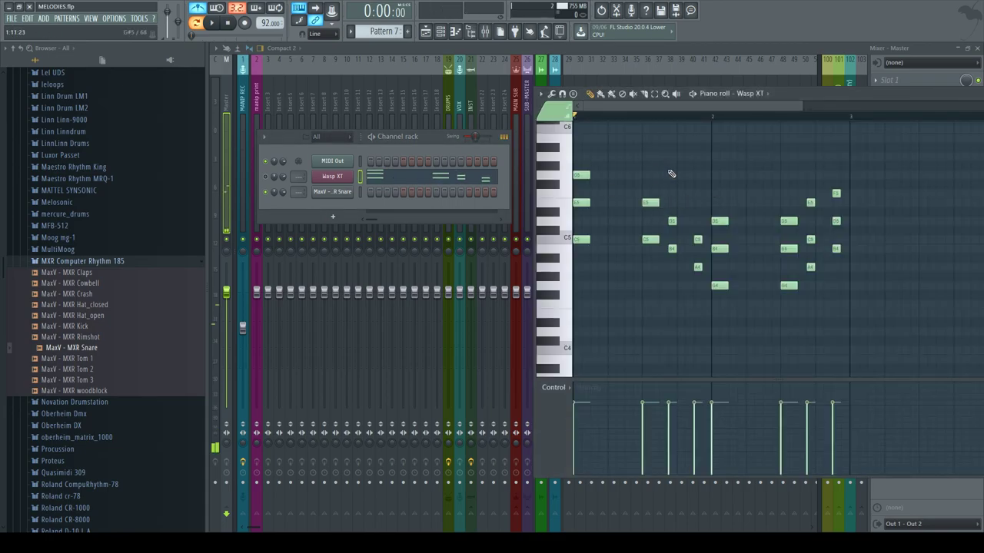
click(369, 192)
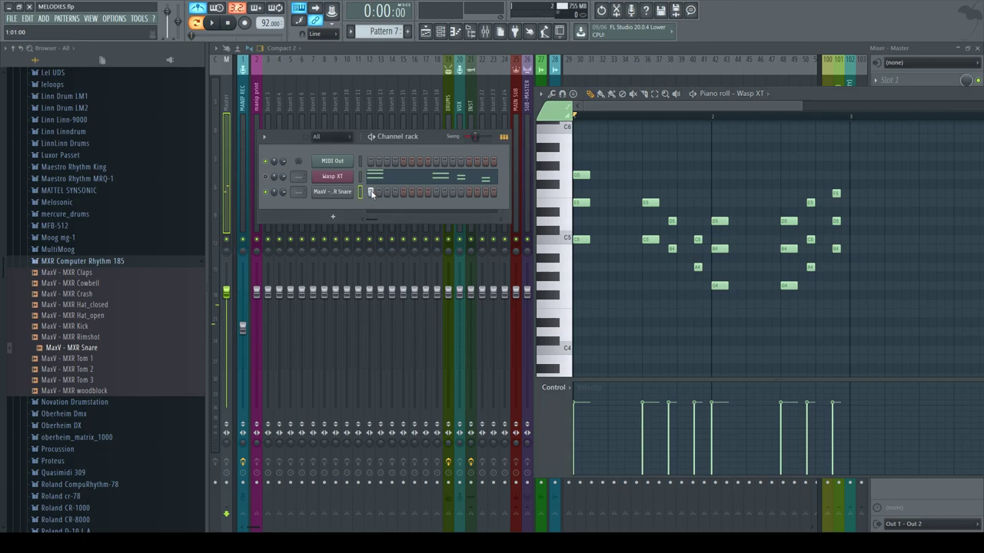
key(ctrl+v)
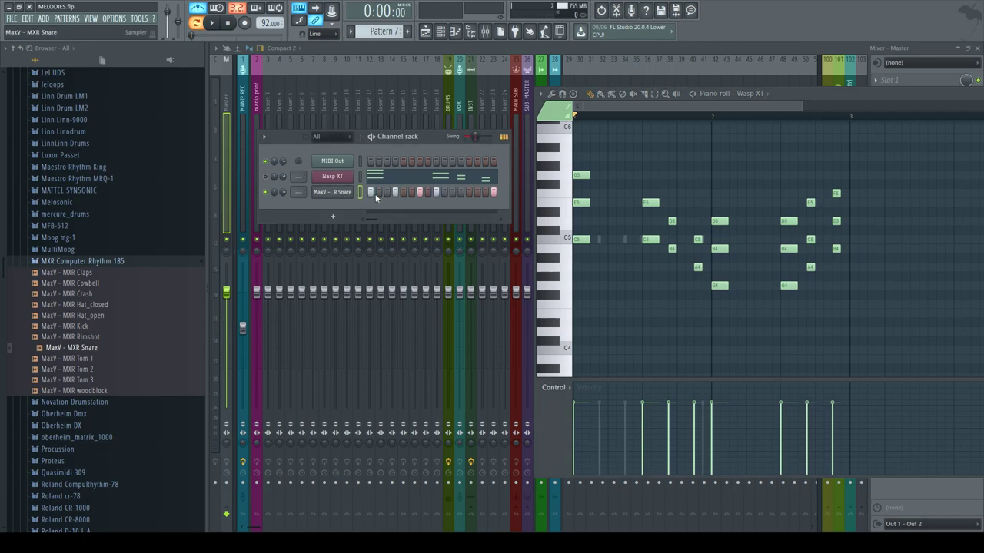
Step: Open the MXR Snare channel in the Piano roll and remove all of its notes
key(F7)
click(345, 193)
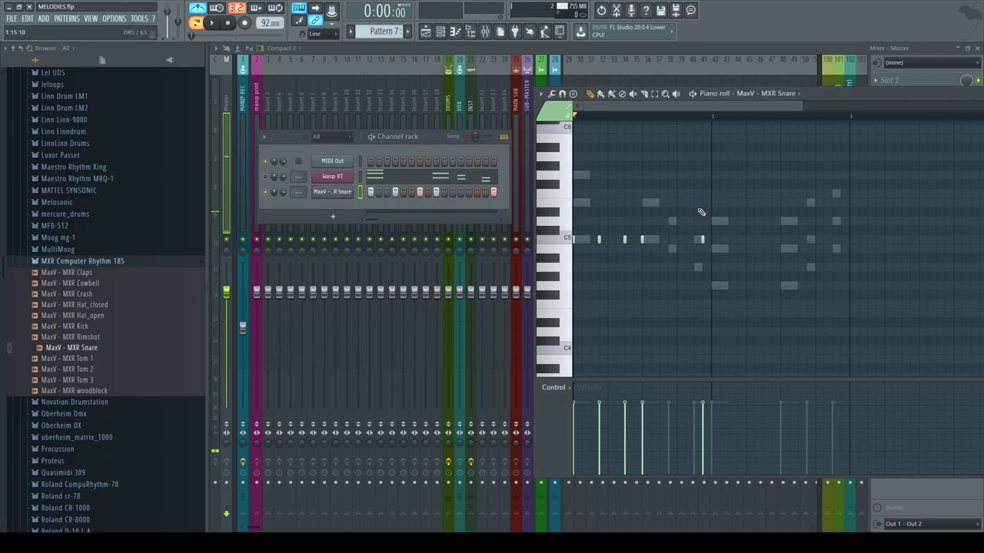
key(ctrl+a)
key(Delete)
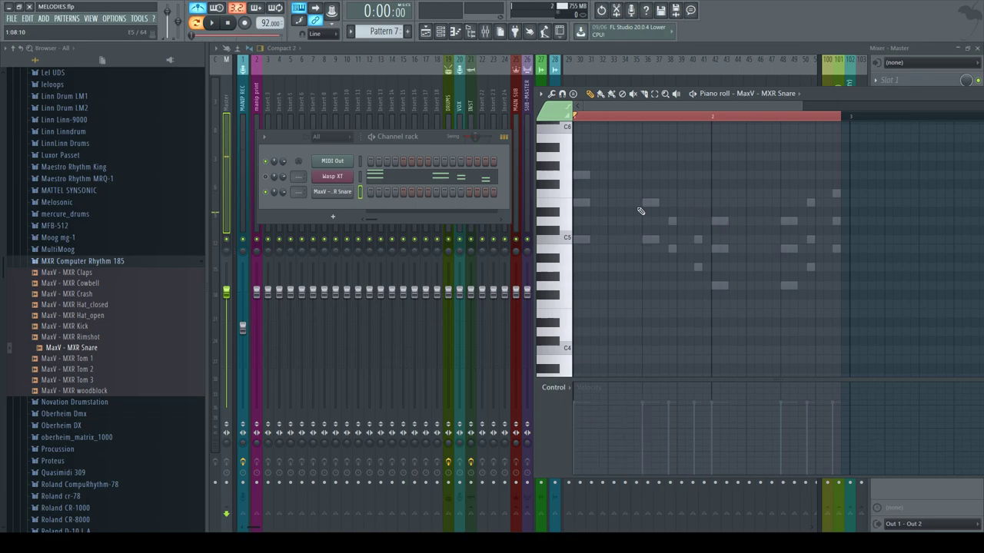
Step: Paste the snare notes into the Wasp XT Piano roll and delete them
click(415, 182)
key(ctrl+v)
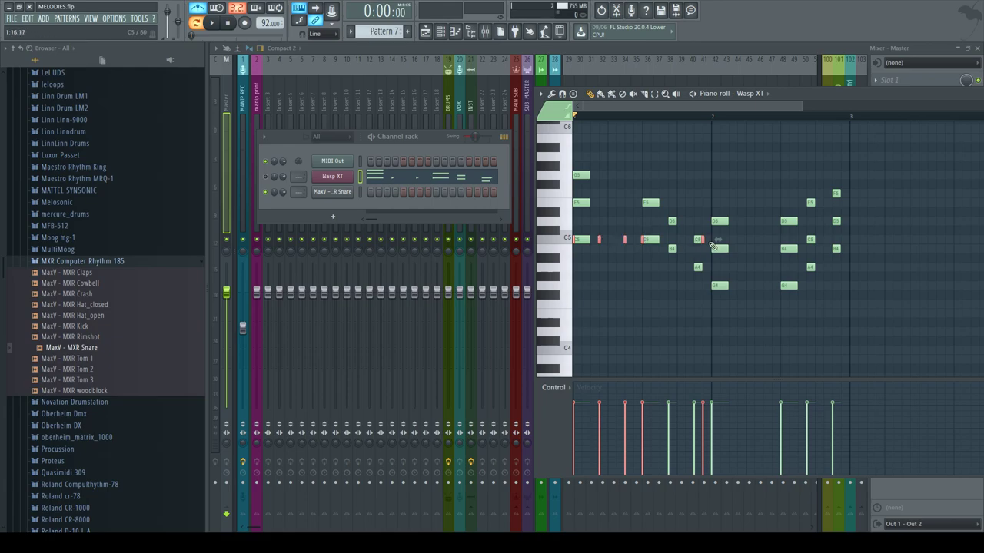
key(Delete)
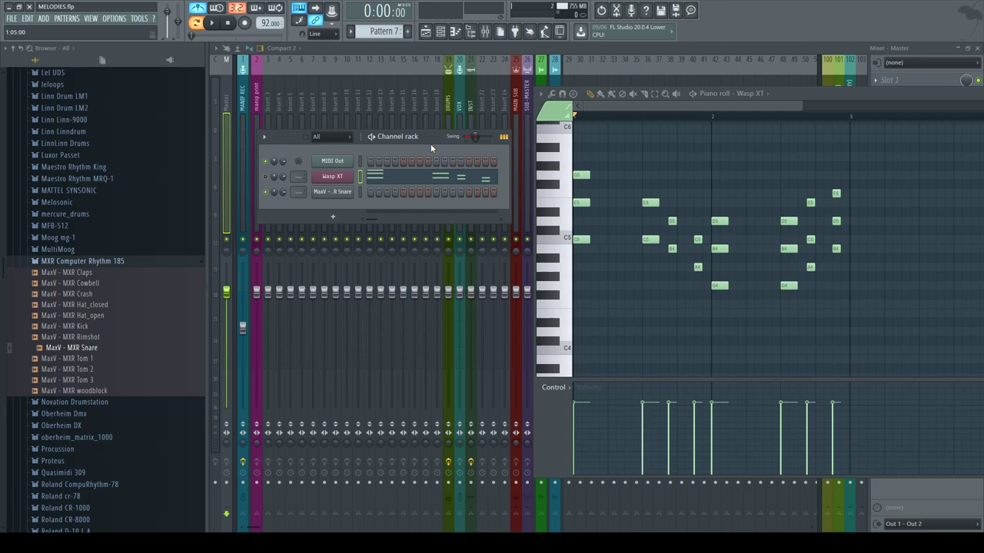
Step: Open the Playlist and play both patterns from the start of bar 1
key(F5)
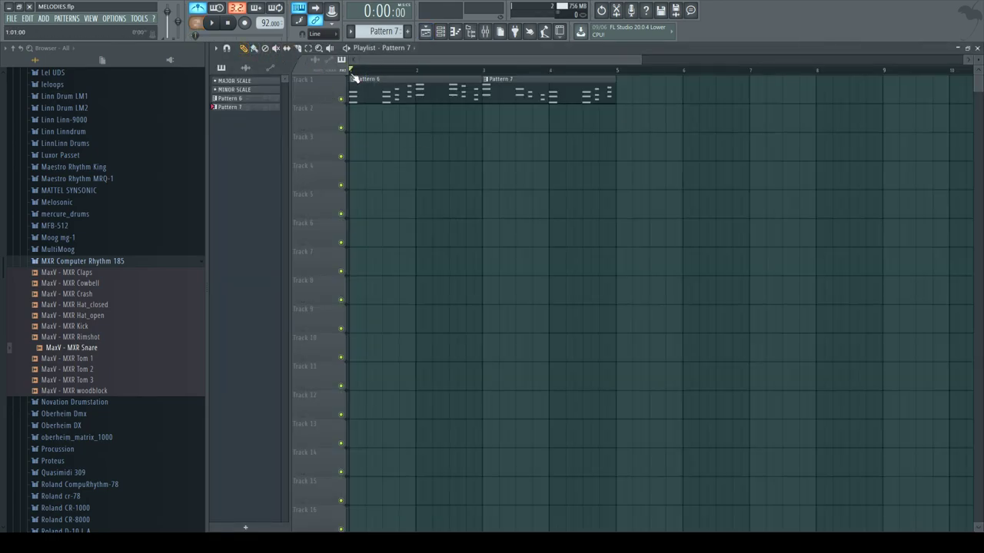
key(space)
key(space)
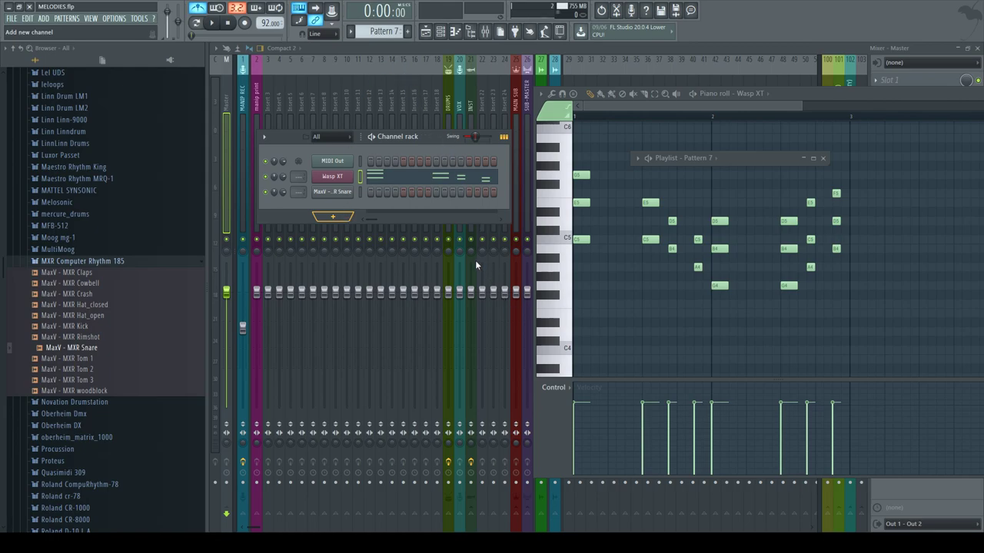
Step: Sync LFO 1 in Wasp XT and adjust its rate while replaying the song, and close the plugin
click(332, 176)
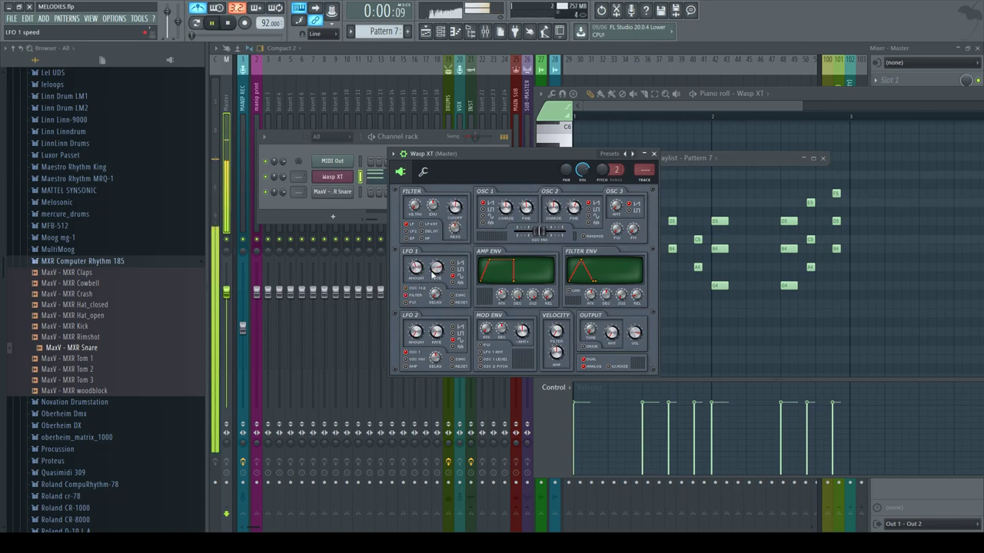
key(space)
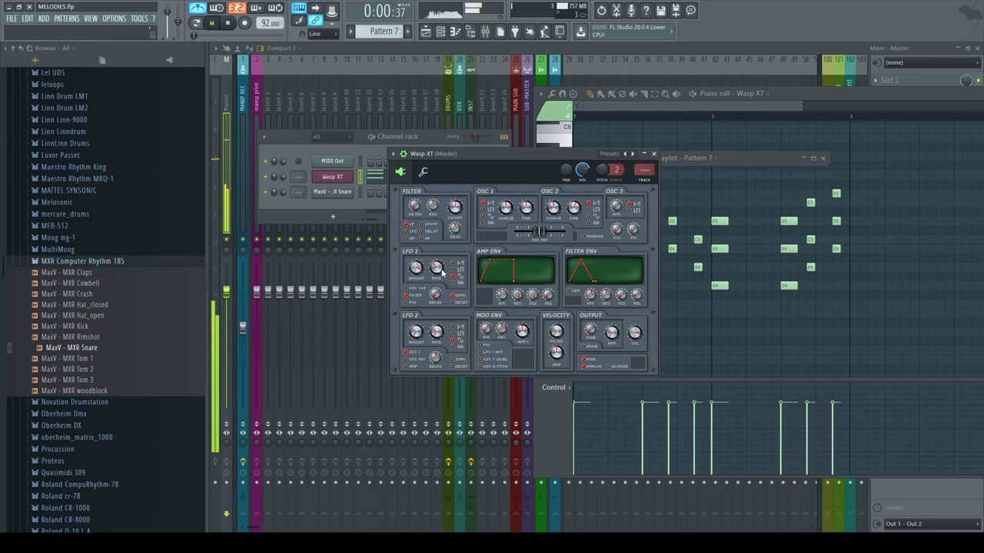
key(space)
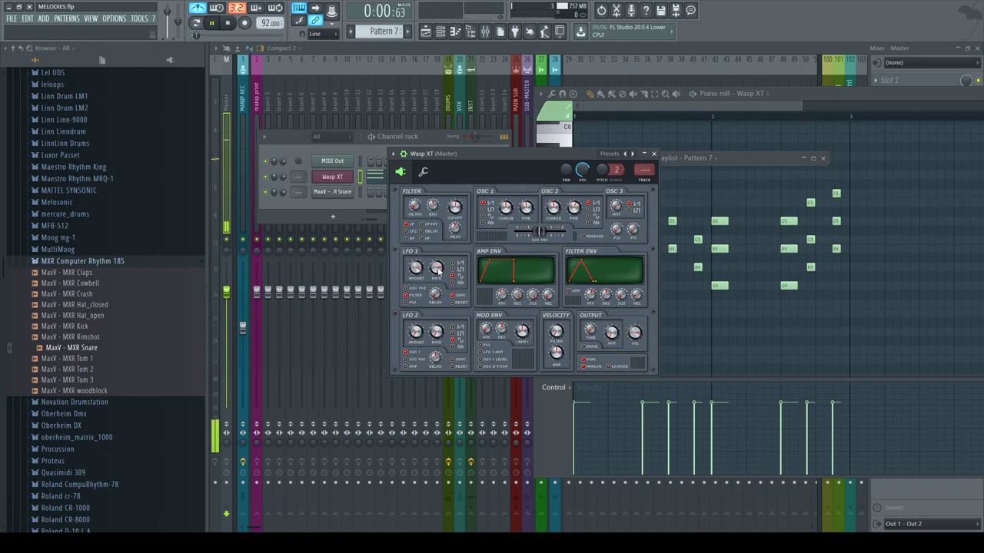
key(space)
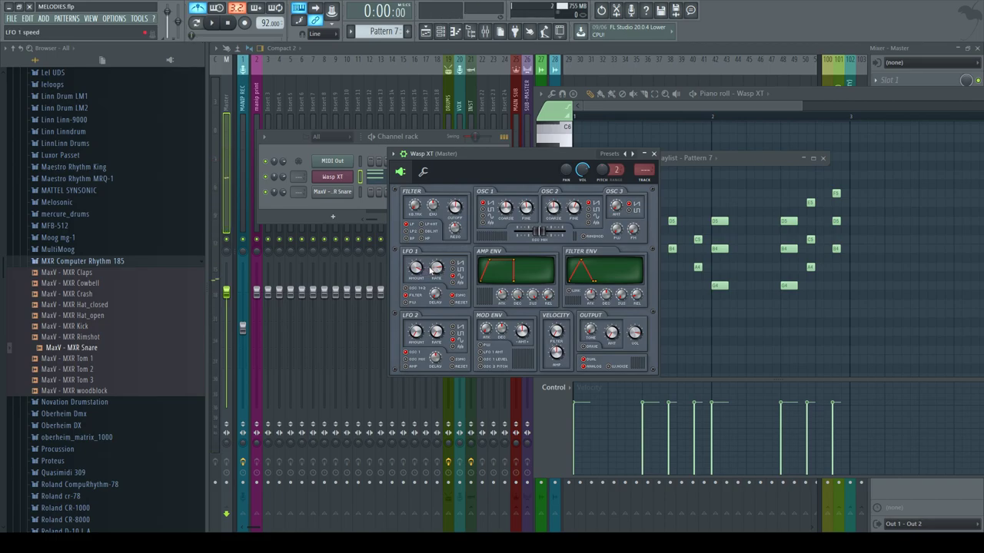
key(space)
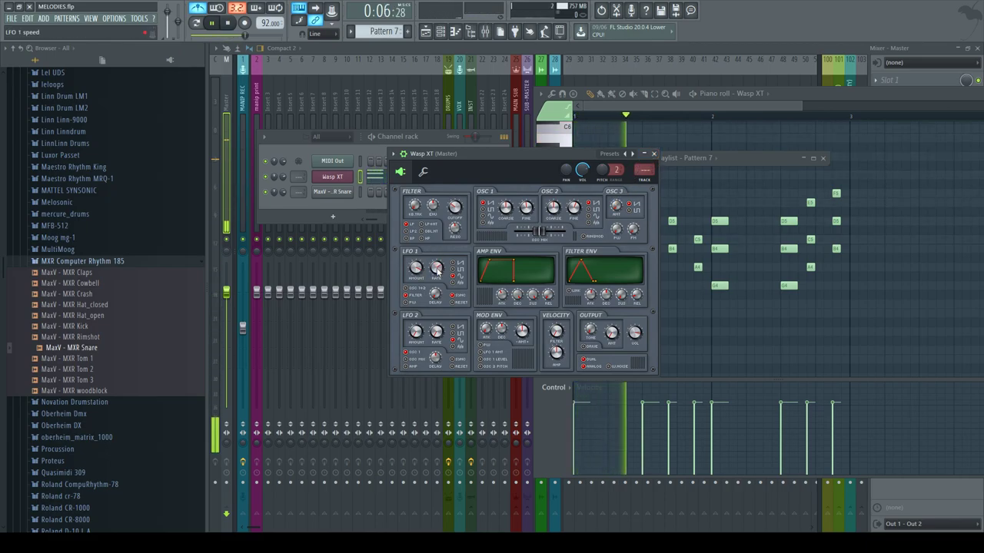
click(649, 154)
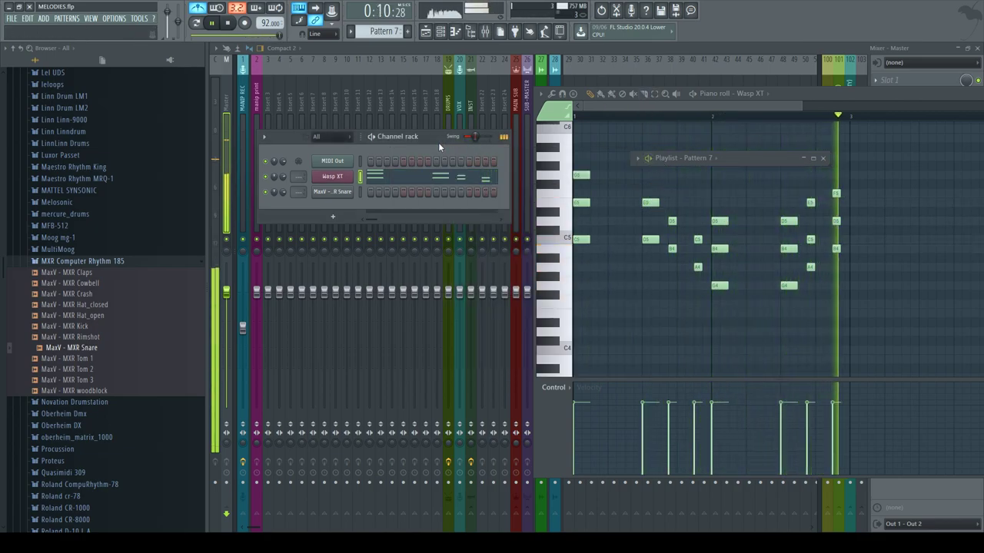
Step: Stop playback, create a new pattern, and place it at the start of Playlist Track 2 with a two-bar length
key(space)
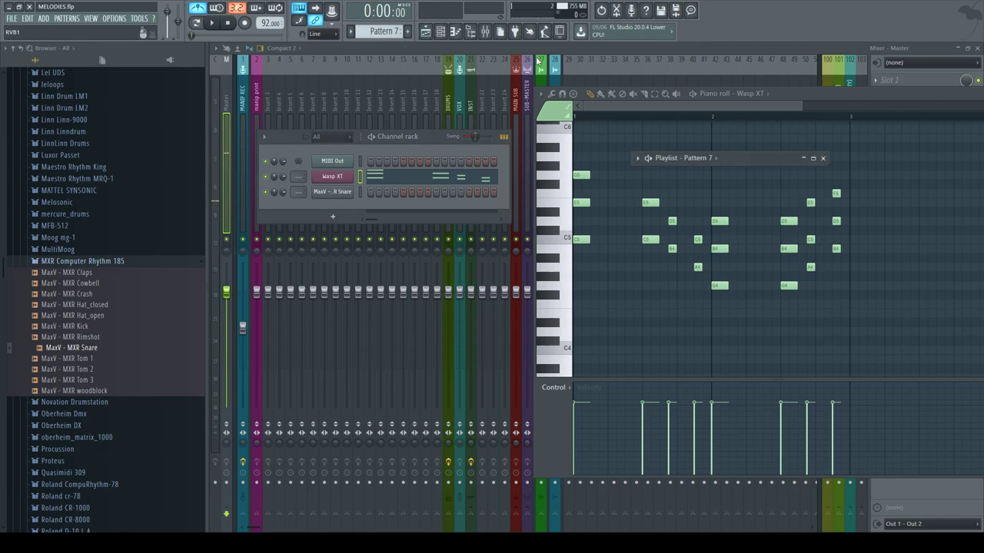
double_click(751, 160)
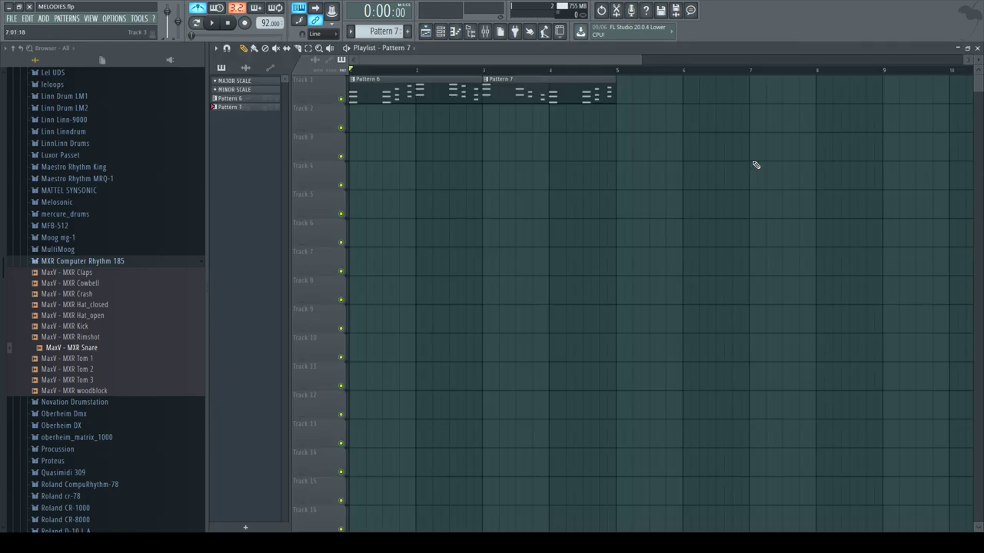
click(408, 31)
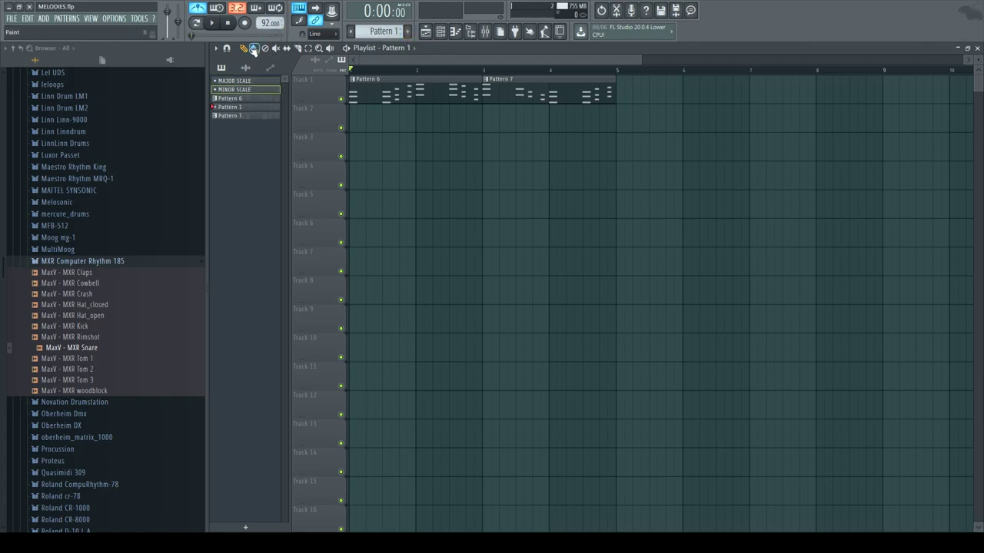
click(362, 116)
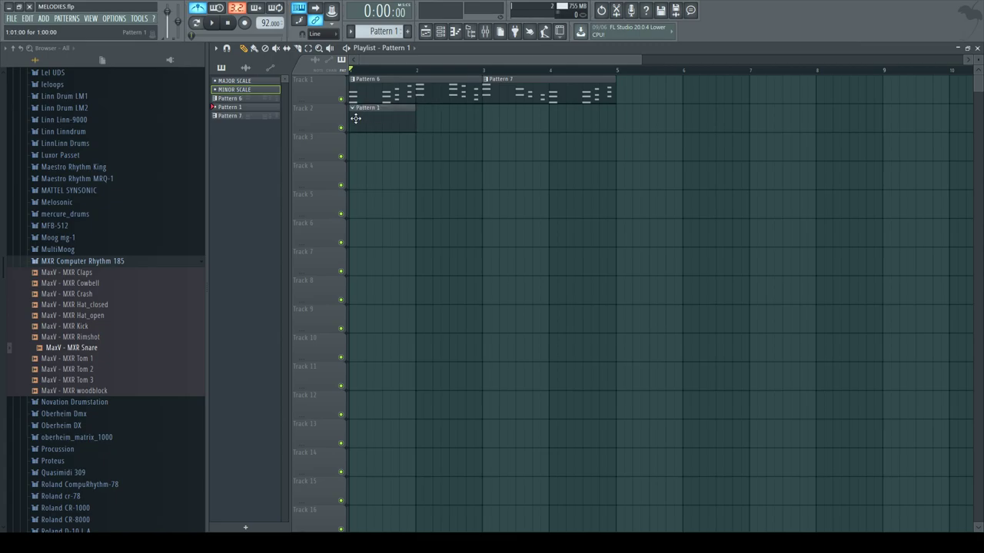
drag(413, 118, 478, 129)
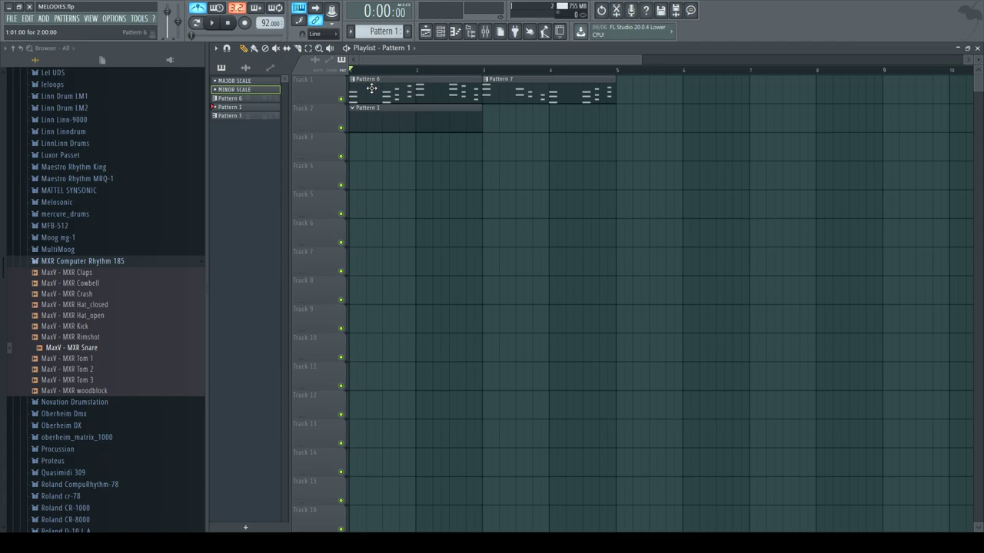
Step: Load the Analog bass 2 preset in the synth, turn off its reverb effect, and close the plugin
click(977, 47)
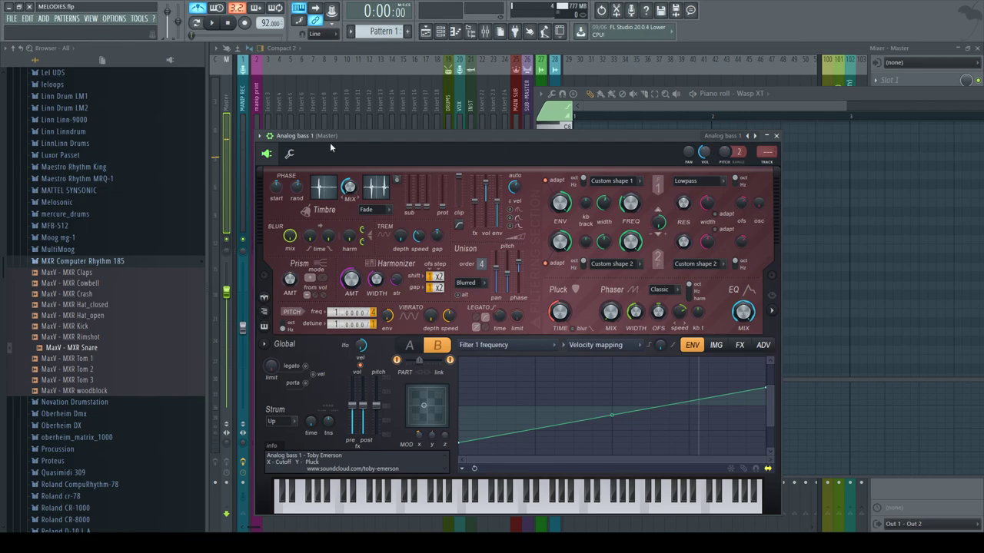
click(756, 136)
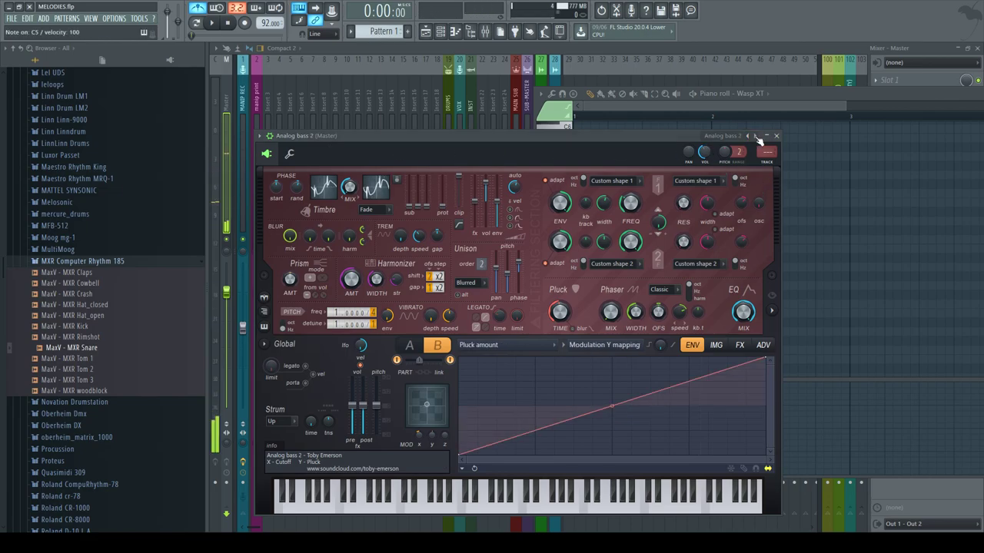
click(763, 345)
click(741, 346)
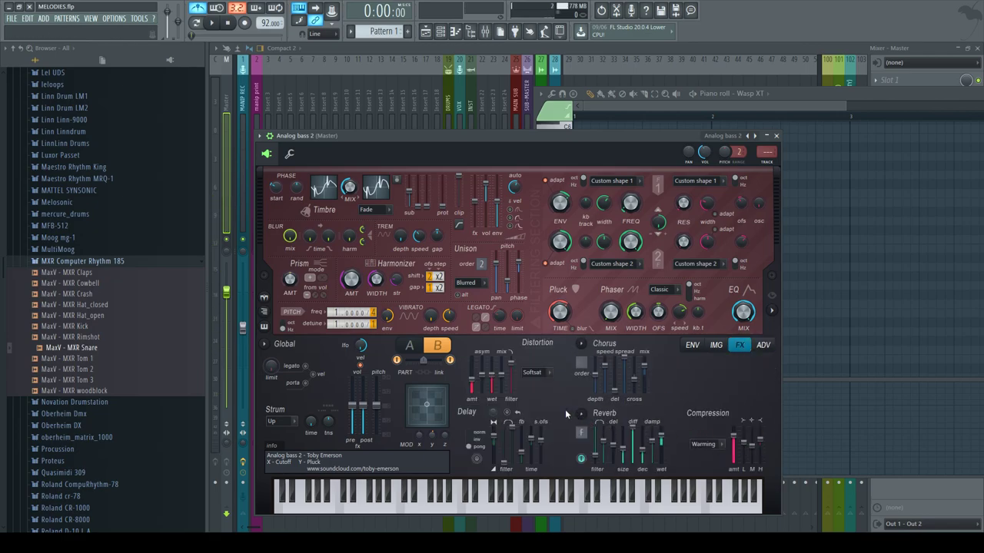
click(581, 460)
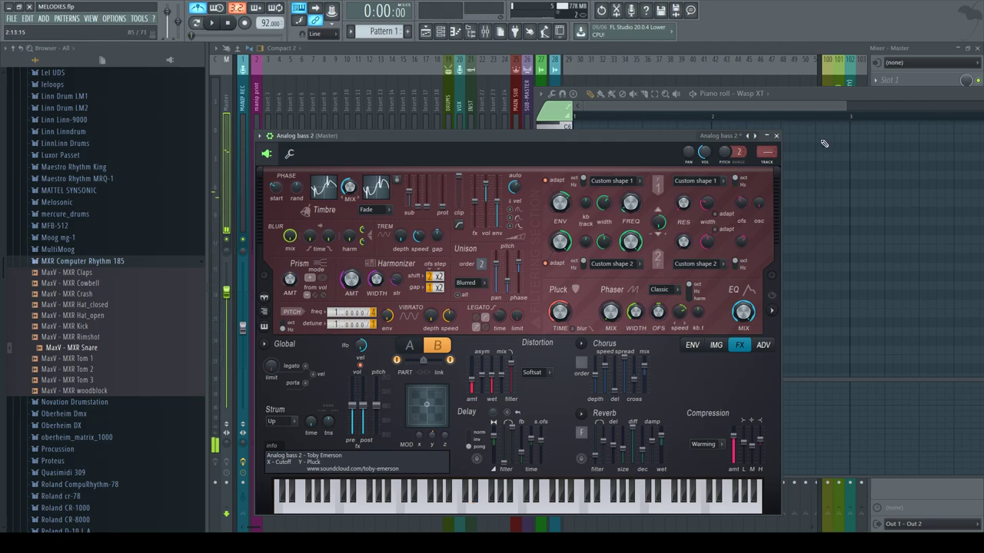
click(775, 135)
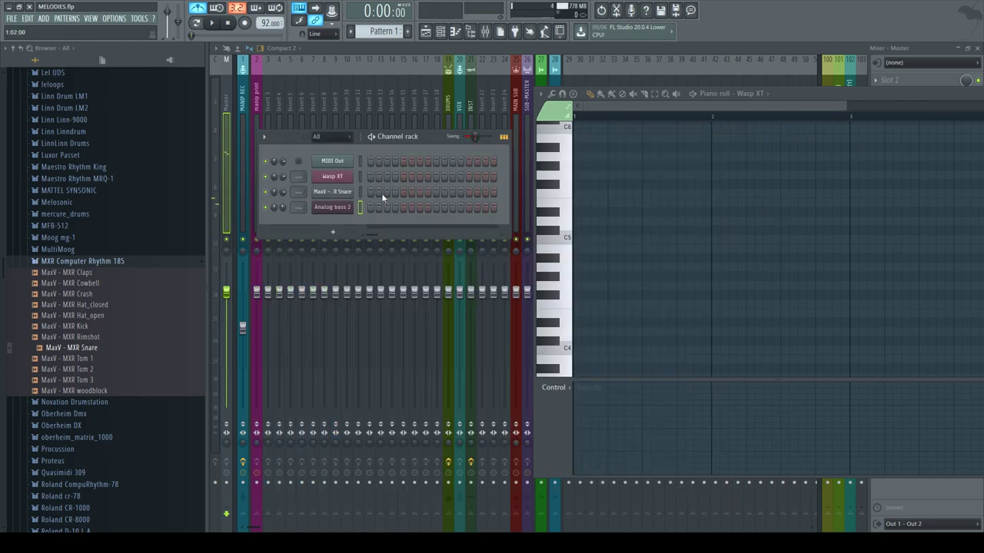
Step: Extend the Pattern 1 clip on Track 2 to four bars and open the Analog bass 2 Piano roll
key(F5)
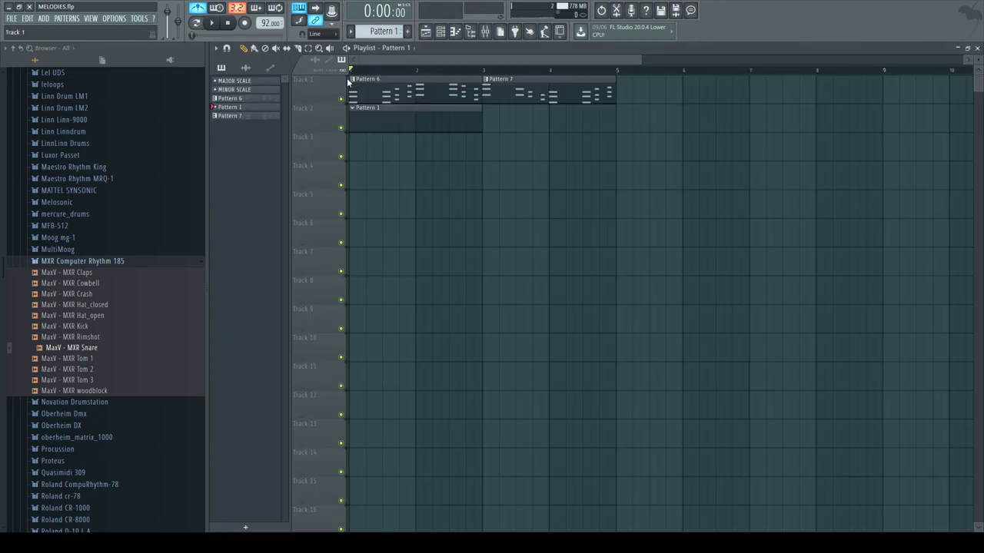
drag(489, 121, 607, 121)
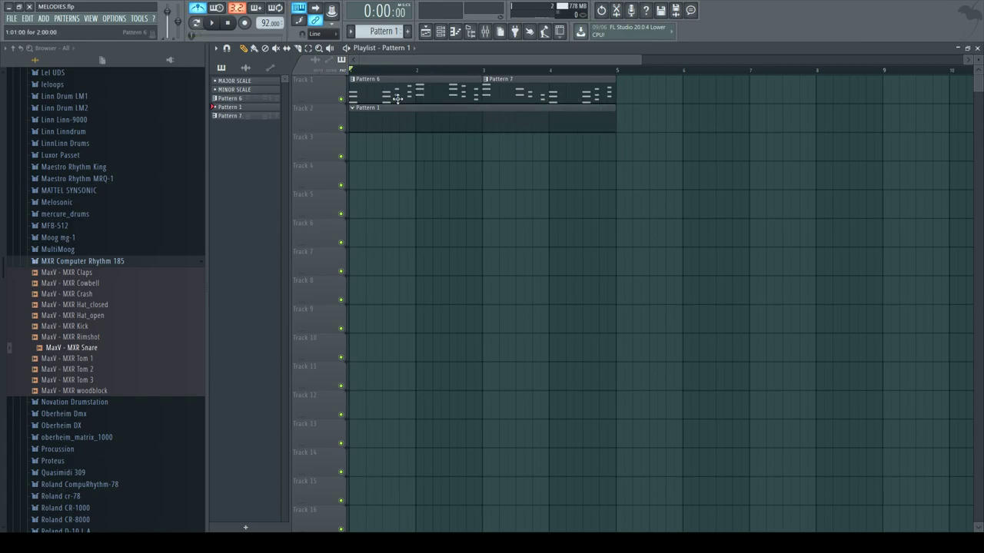
double_click(369, 128)
click(455, 31)
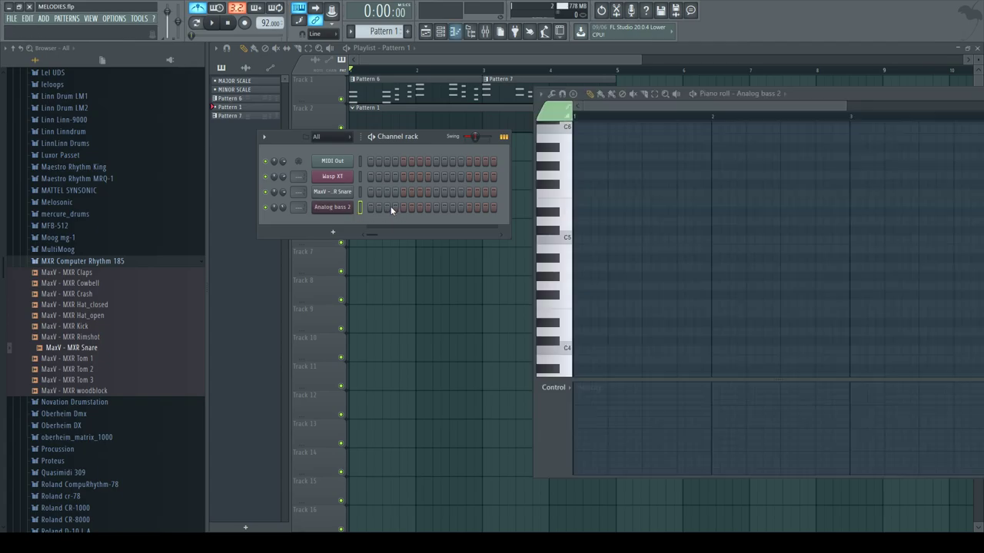
Step: Draw bar 1 of the bass line with C5 on beat 1, C5 mid-bar, D5, and D#5, checking it against playback
click(576, 239)
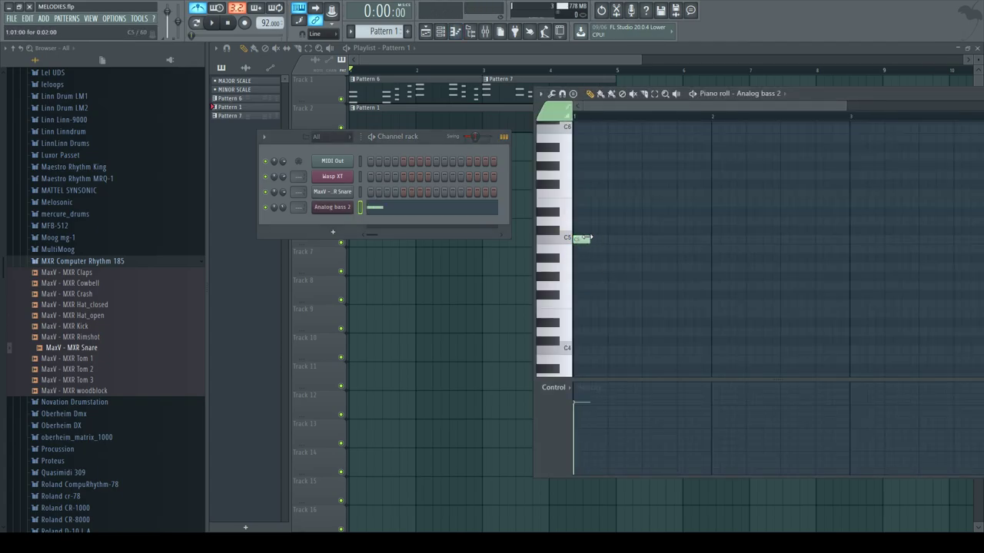
key(space)
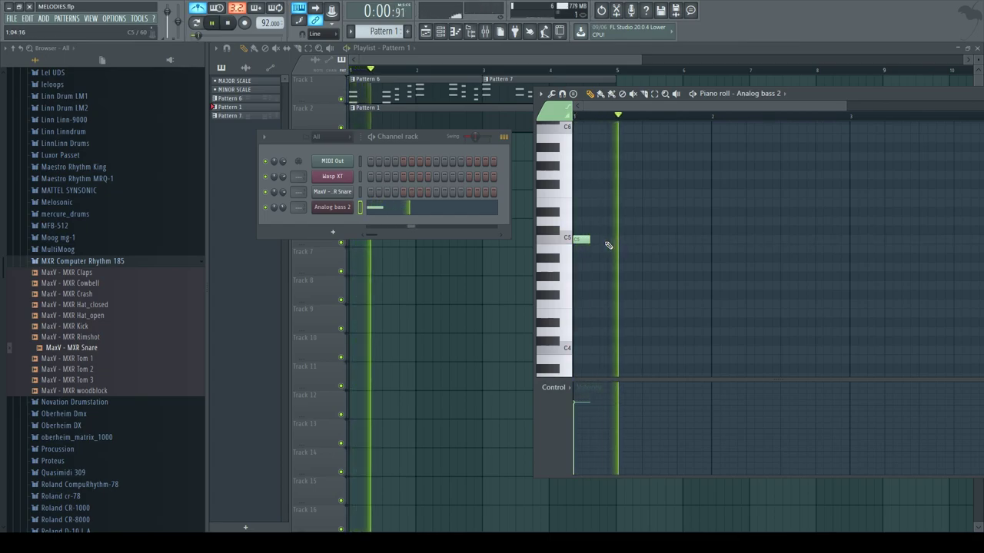
key(space)
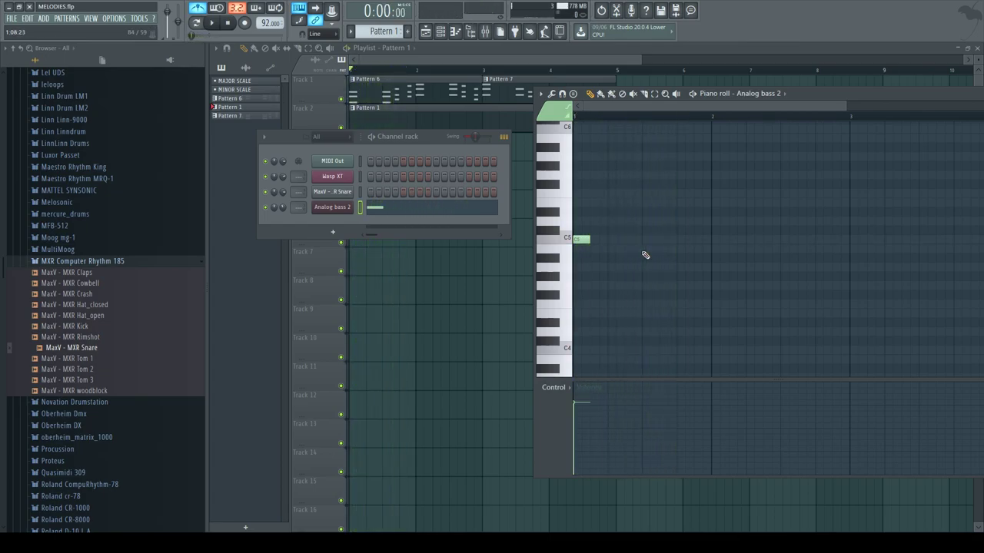
key(space)
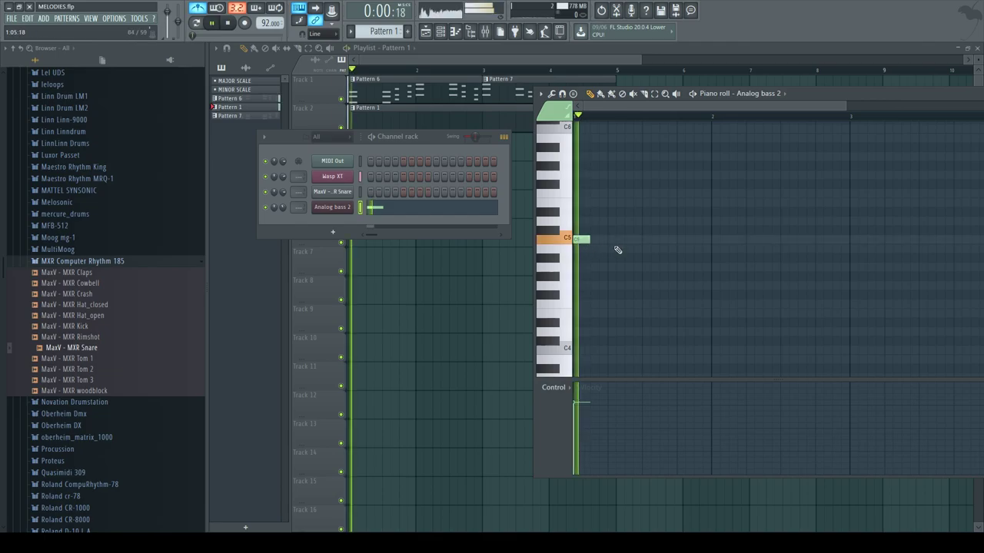
click(648, 240)
click(672, 223)
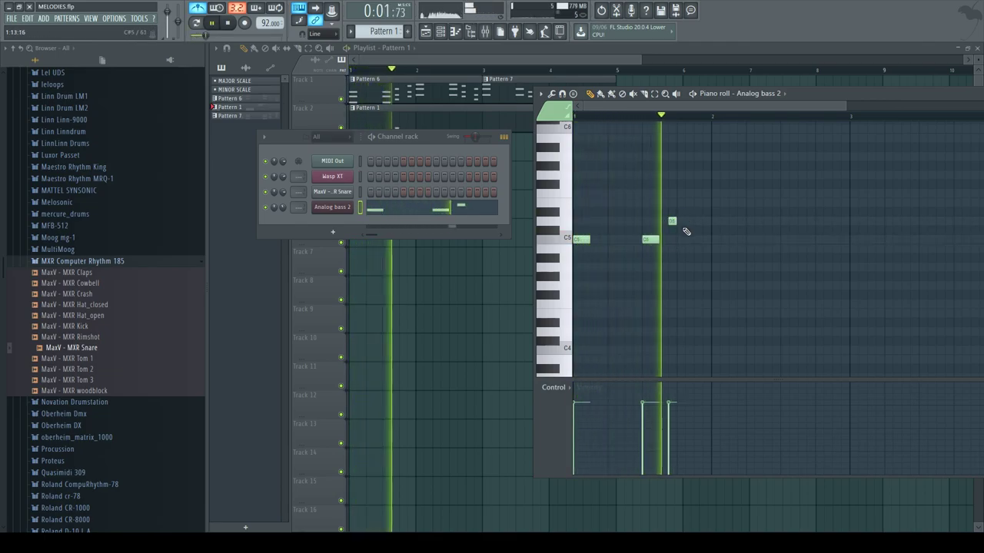
key(space)
click(696, 203)
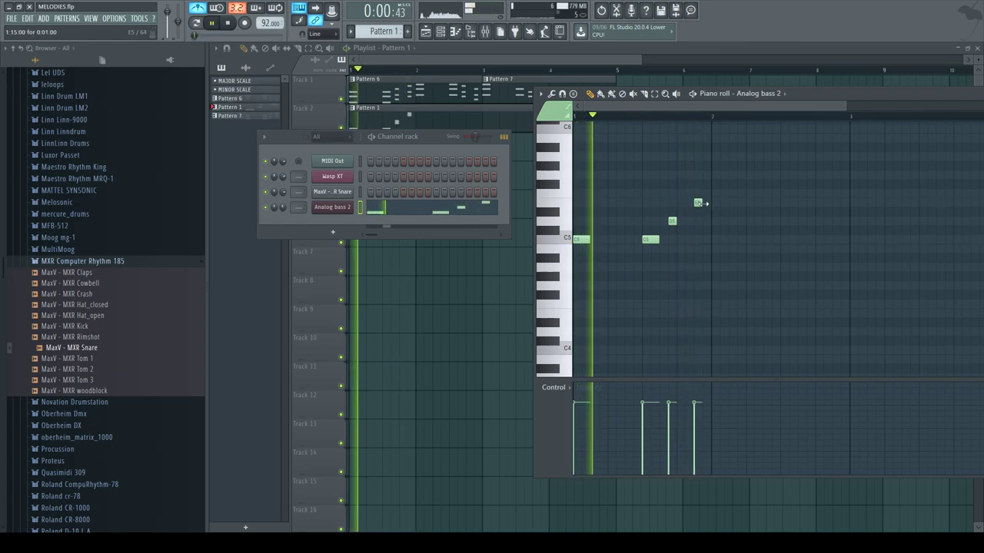
drag(695, 202, 697, 211)
key(space)
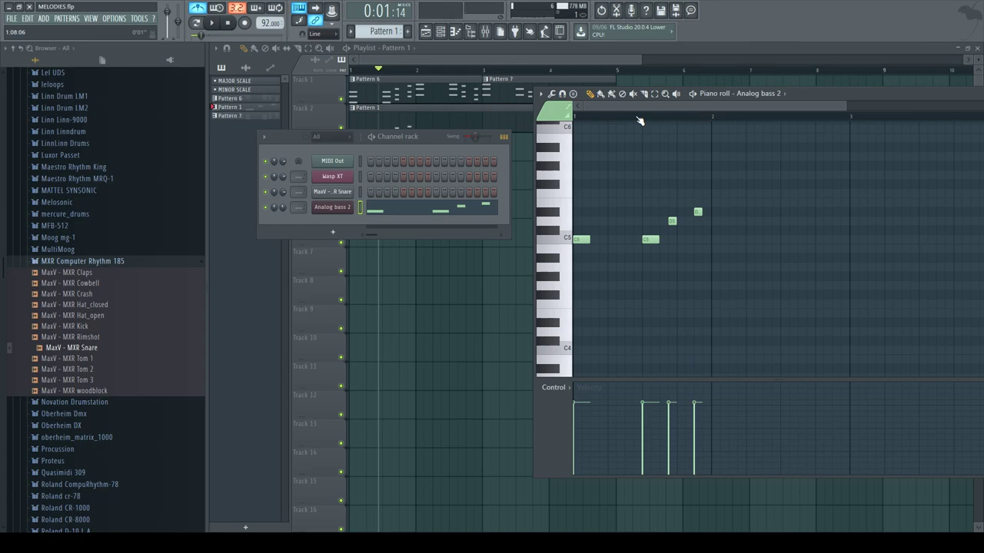
Step: Mute Playlist Track 1 to hear the bass line alone, and unmute it again
click(331, 93)
click(342, 98)
key(space)
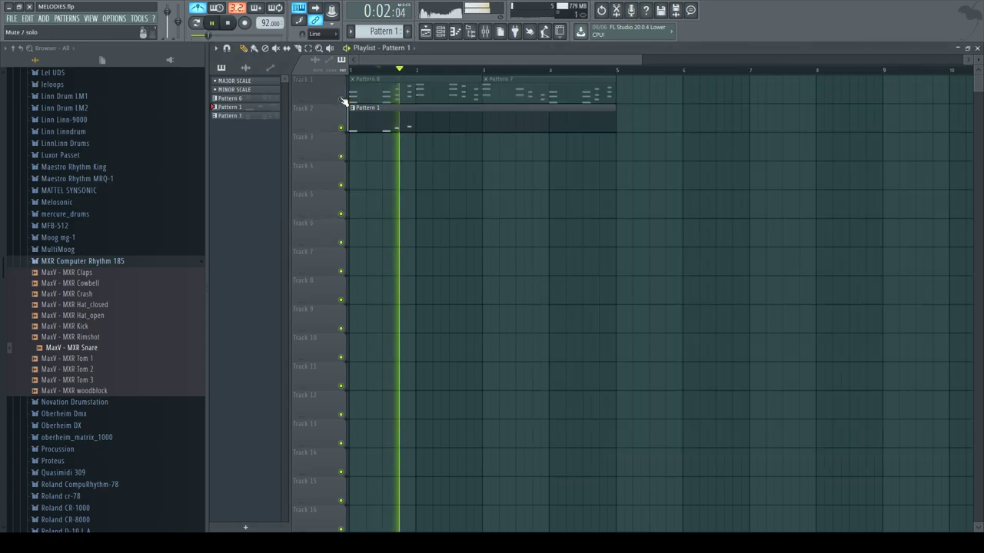
key(space)
key(space)
click(342, 100)
key(space)
Step: Replace the D#5 note at the end of bar 1 with E5 in the bass Piano roll and play it back
double_click(406, 125)
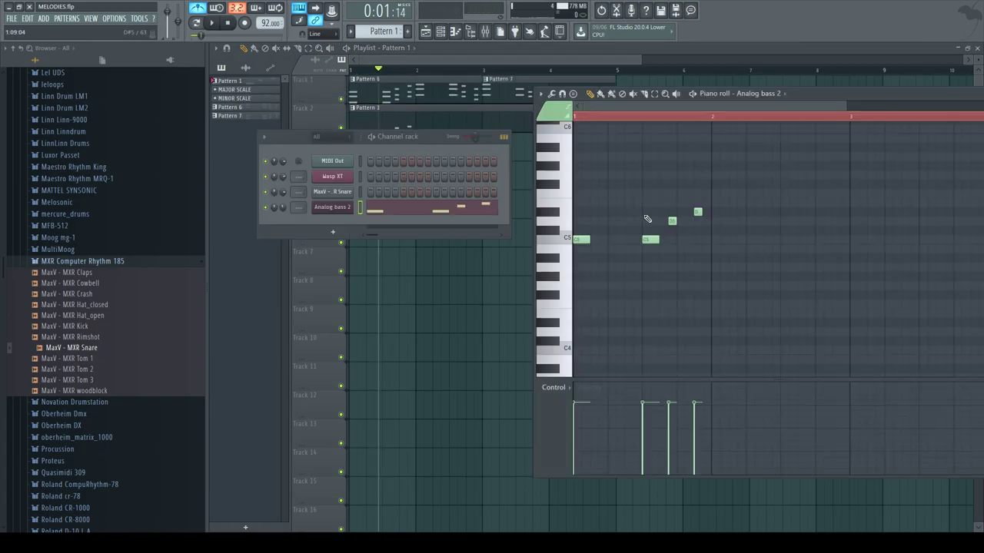
right_click(694, 211)
click(698, 203)
key(space)
key(space)
Step: Add F5 bass notes at the start and middle of bar 2, auditioning them with the chords
click(714, 193)
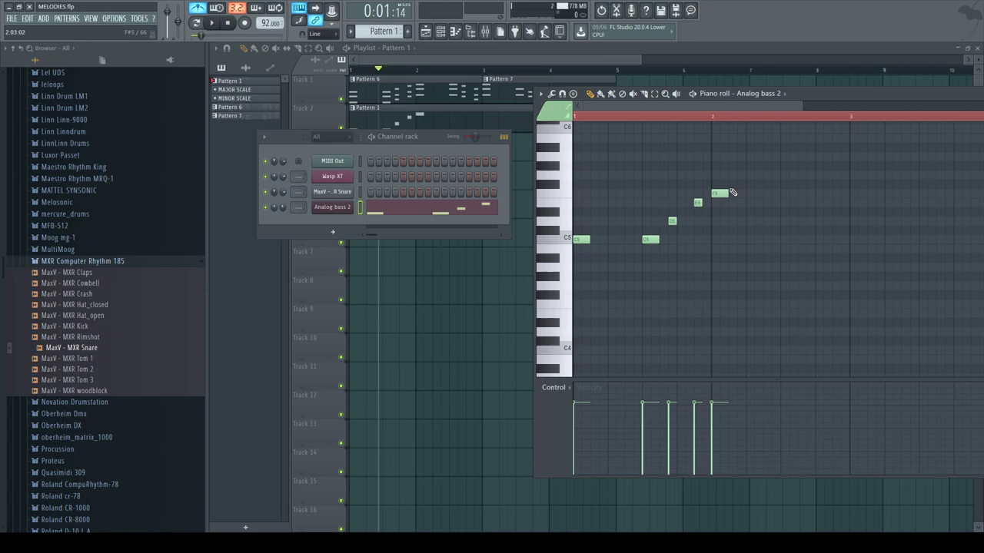
key(space)
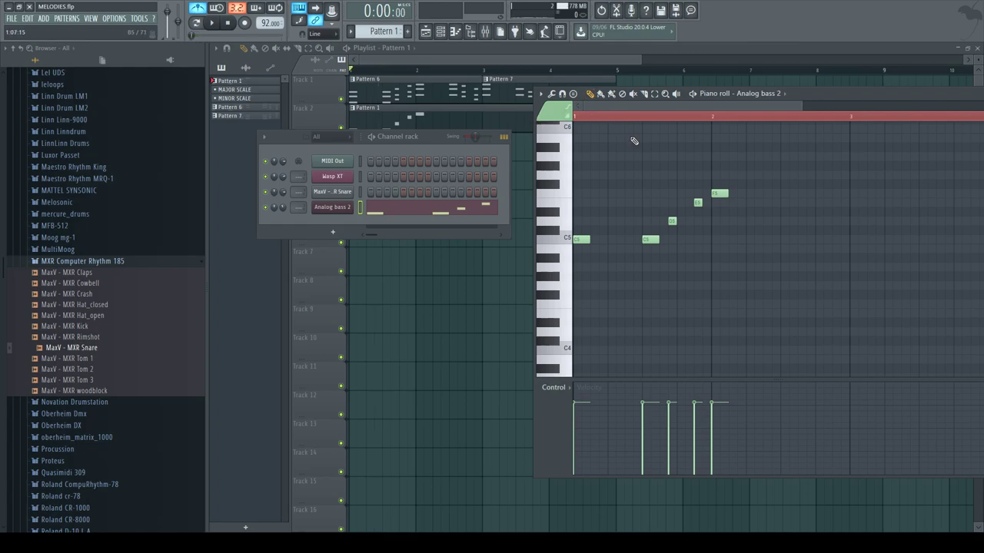
key(space)
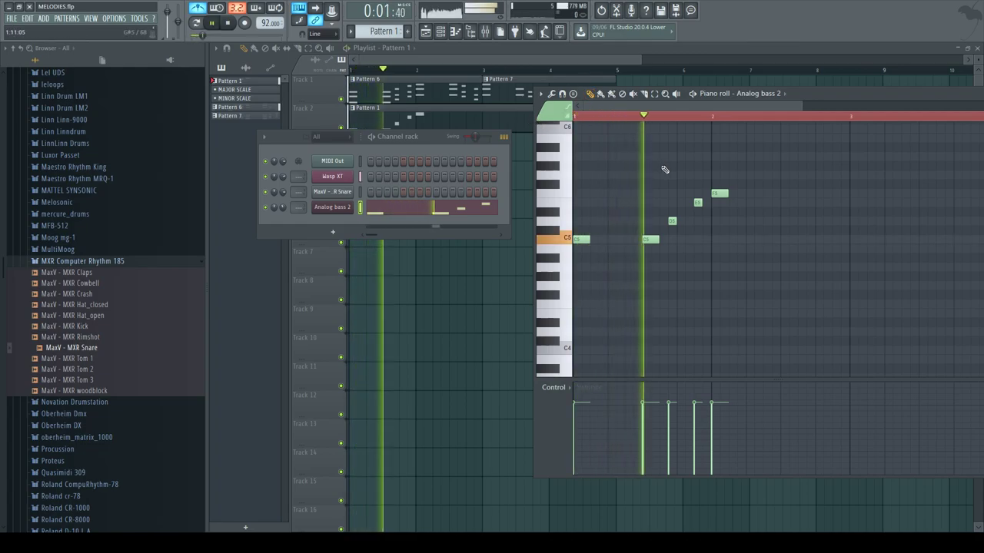
click(785, 193)
key(space)
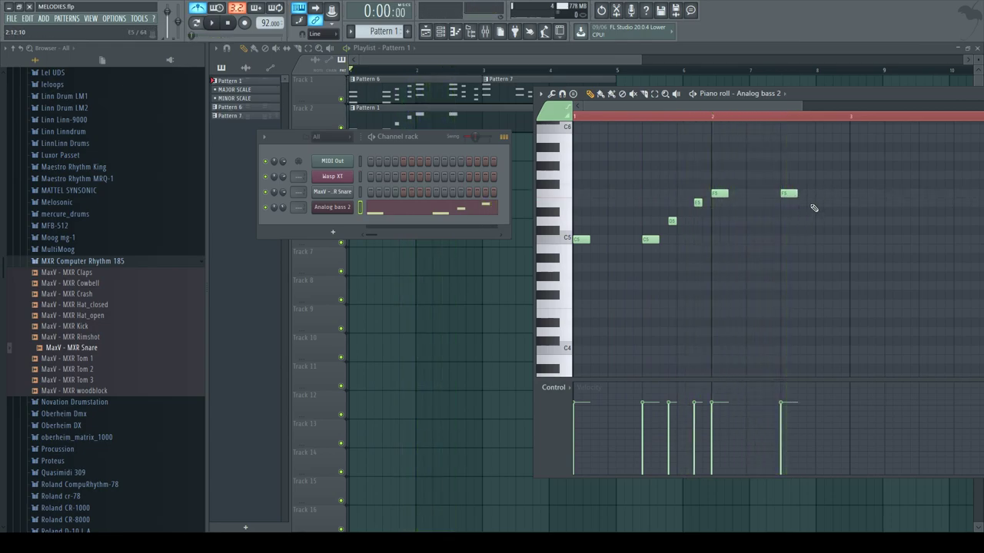
click(774, 119)
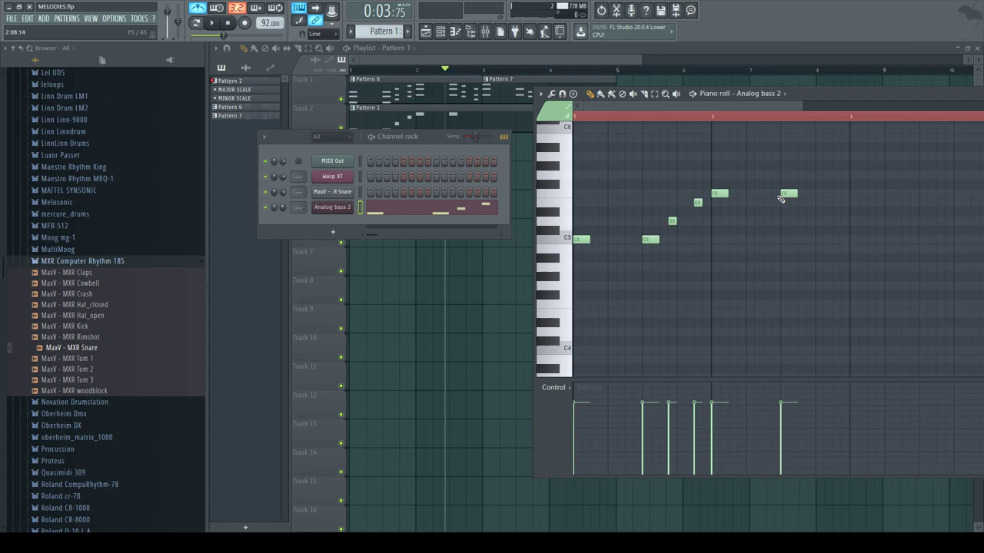
key(space)
Step: Continue the bass line downward with short E5 and D5 notes ending bar 2 and a C5 starting bar 3
click(815, 203)
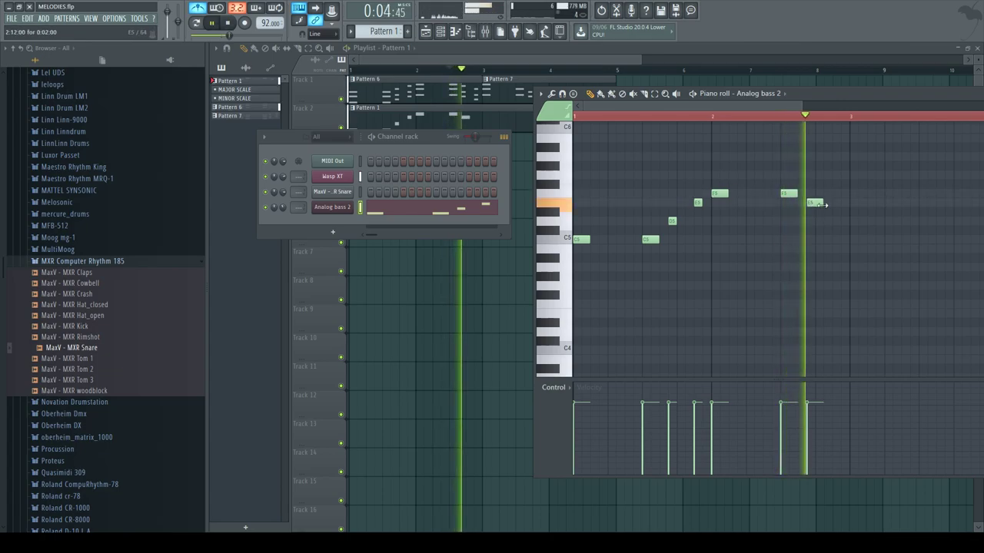
click(834, 220)
key(space)
click(855, 239)
key(space)
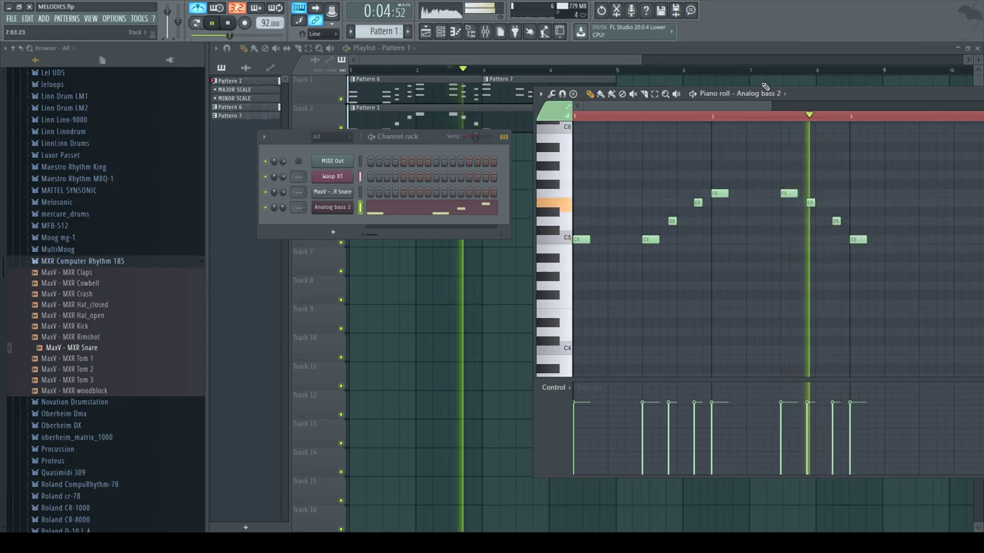
Step: Add C5 midway through bar 3, followed by B4 and A4, and finish on G4 at bar 4, checking with playback
key(space)
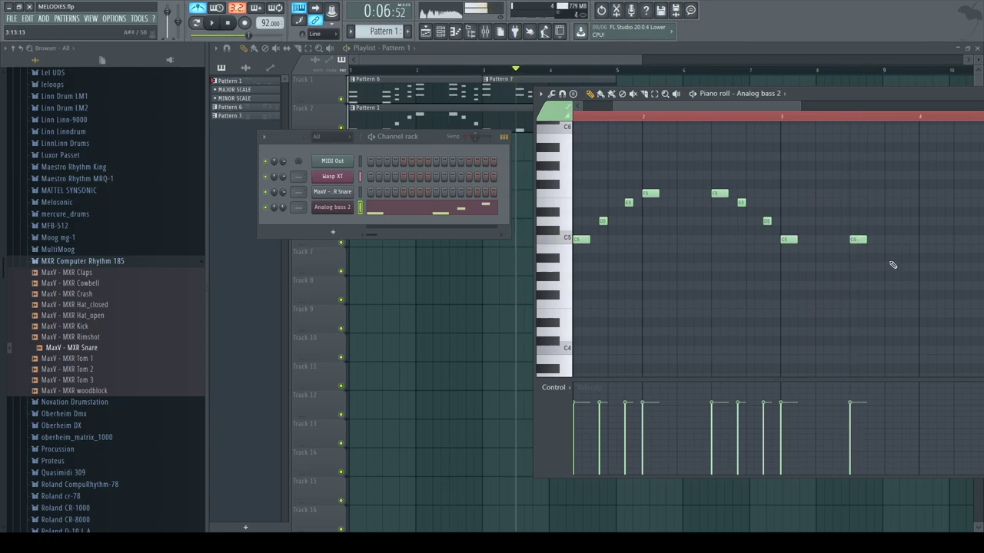
click(876, 248)
key(space)
key(space)
click(905, 266)
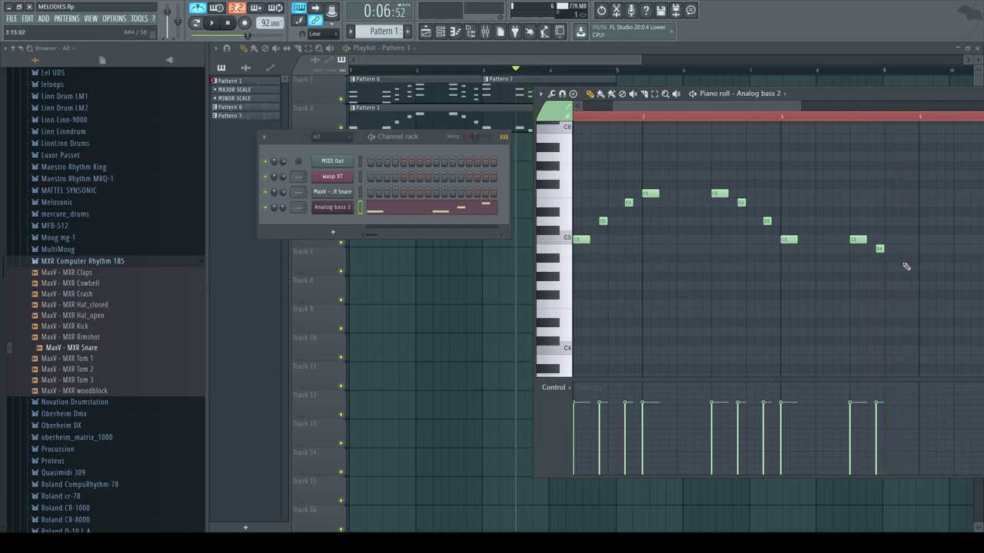
click(921, 284)
key(space)
key(space)
Step: Try moving the G4 bass note at bar 4 down to A#3, remove it, and place it again on G4
drag(740, 101, 787, 106)
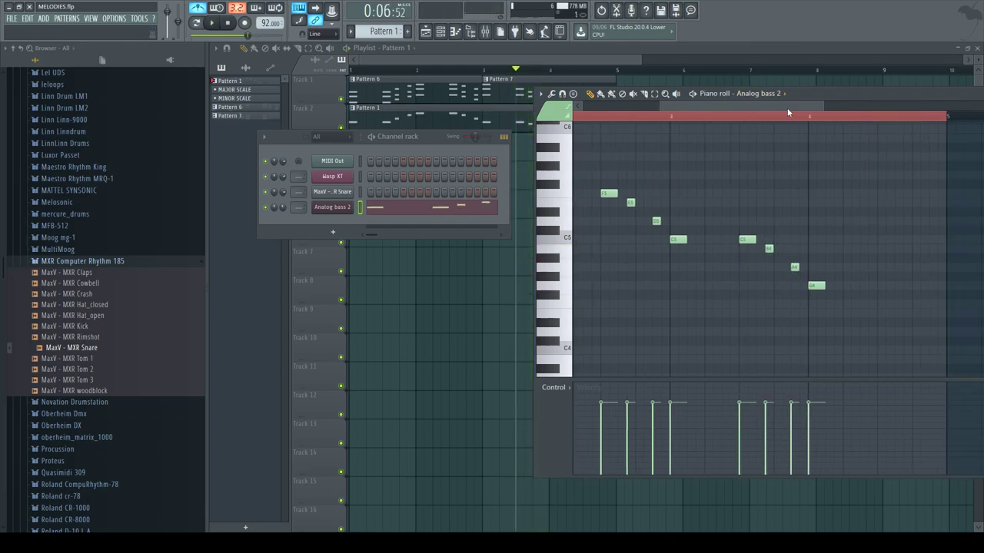
click(655, 94)
drag(835, 318, 792, 266)
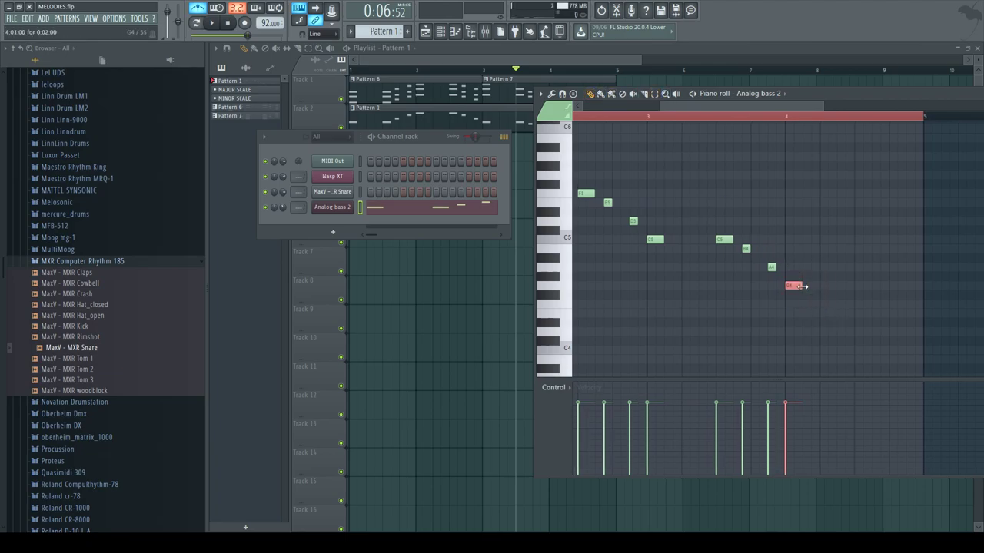
drag(792, 286, 784, 360)
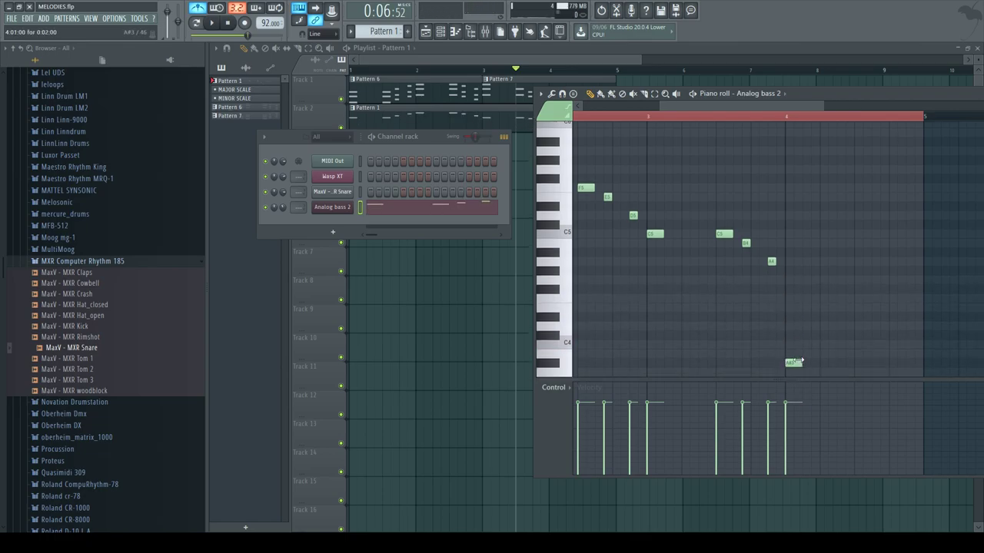
right_click(792, 363)
drag(789, 266, 791, 280)
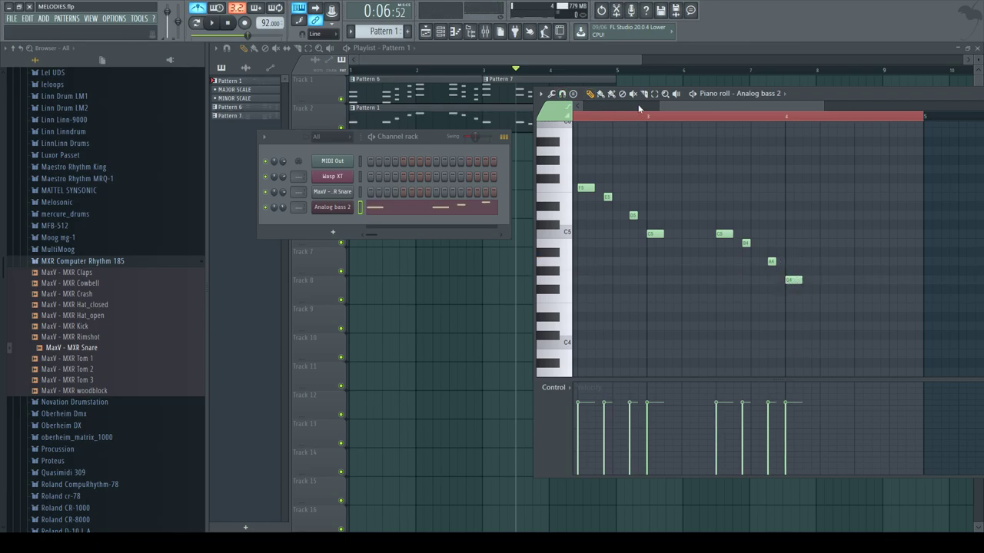
Step: Try raising the G4 bass note at bar 4 by an octave to G5, auditioning it with the chords
drag(840, 341, 792, 250)
key(ctrl+Up)
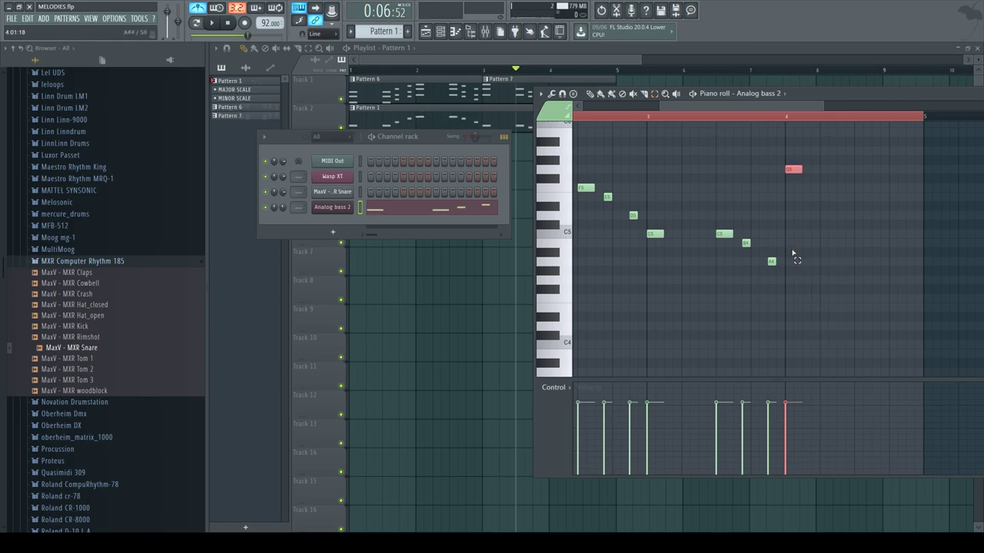
click(590, 93)
key(space)
key(space)
click(809, 170)
right_click(810, 171)
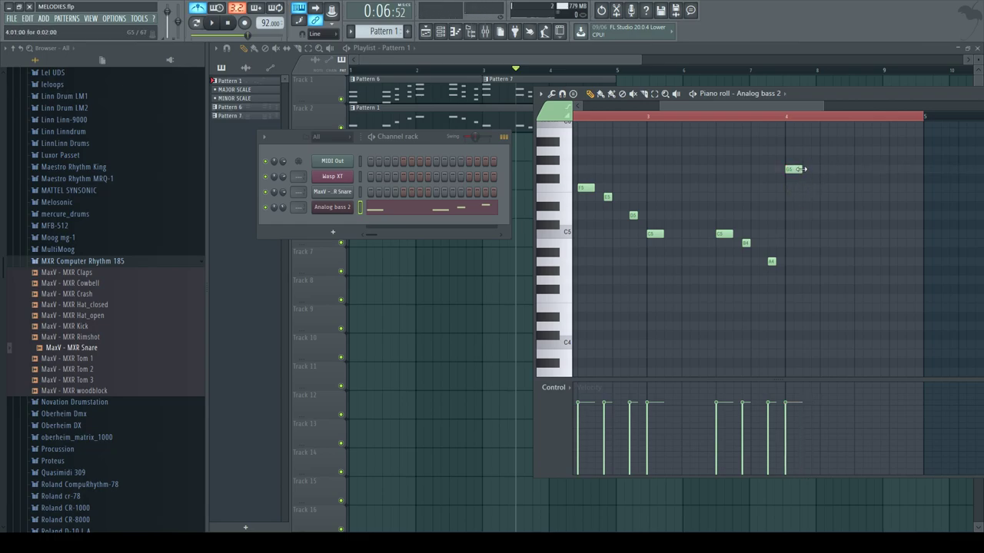
Step: Move the bass note at bar 4 back down an octave to G4, comparing both octaves
click(654, 93)
drag(846, 238, 753, 137)
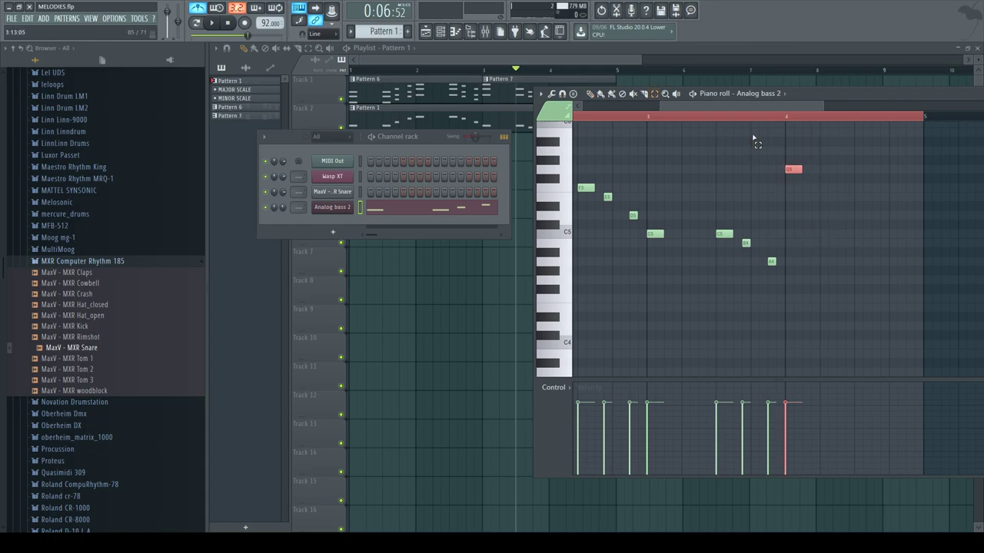
key(ctrl+Down)
key(ctrl+Up)
key(ctrl+Down)
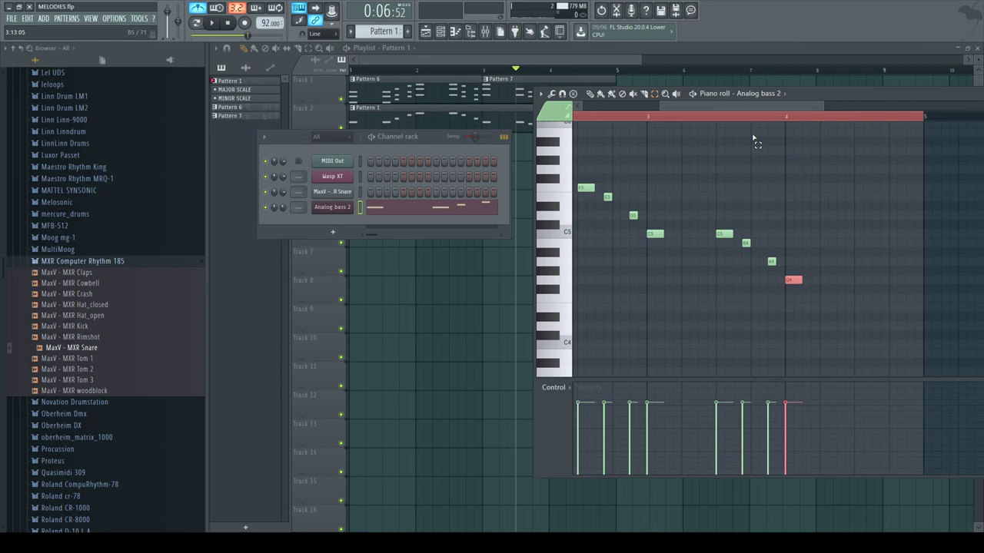
key(ctrl+d)
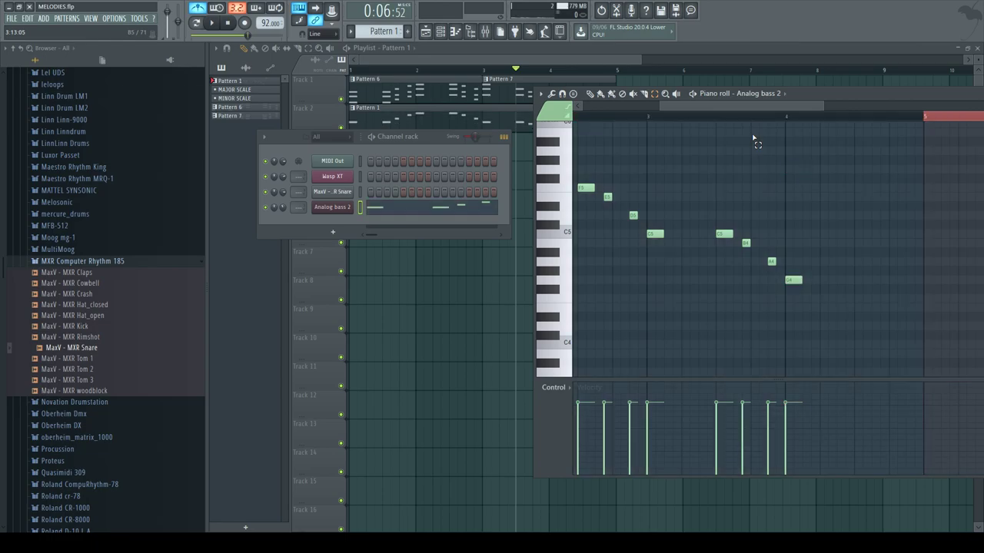
key(ctrl+a)
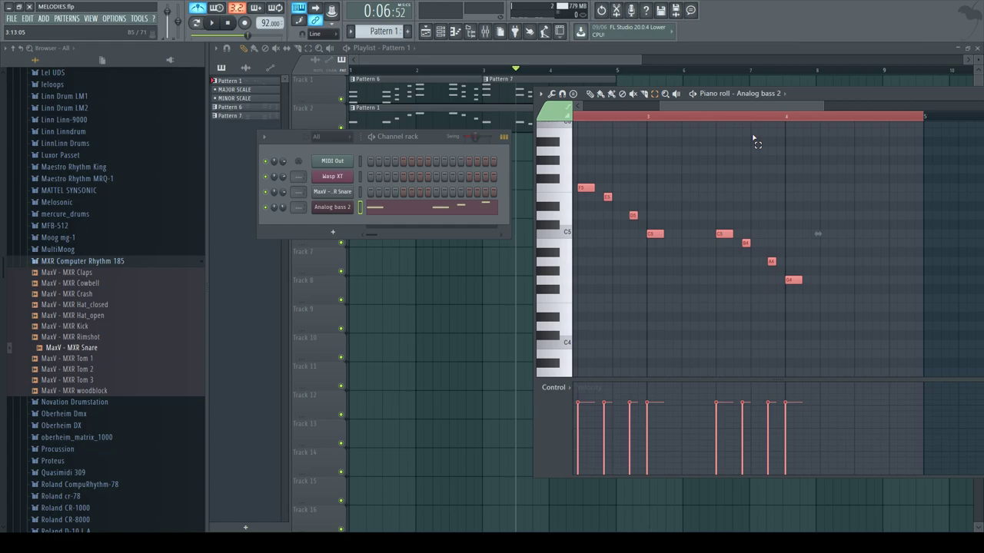
Step: Audition the move into bar 4 and add a second G4 bass note midway through that bar
click(589, 96)
click(757, 116)
key(space)
key(space)
click(858, 281)
click(861, 119)
key(space)
Step: Finish bar 4 of the bass line with a short A4 and a longer B4, checking with playback
drag(809, 102, 835, 102)
key(space)
click(808, 262)
key(space)
click(833, 244)
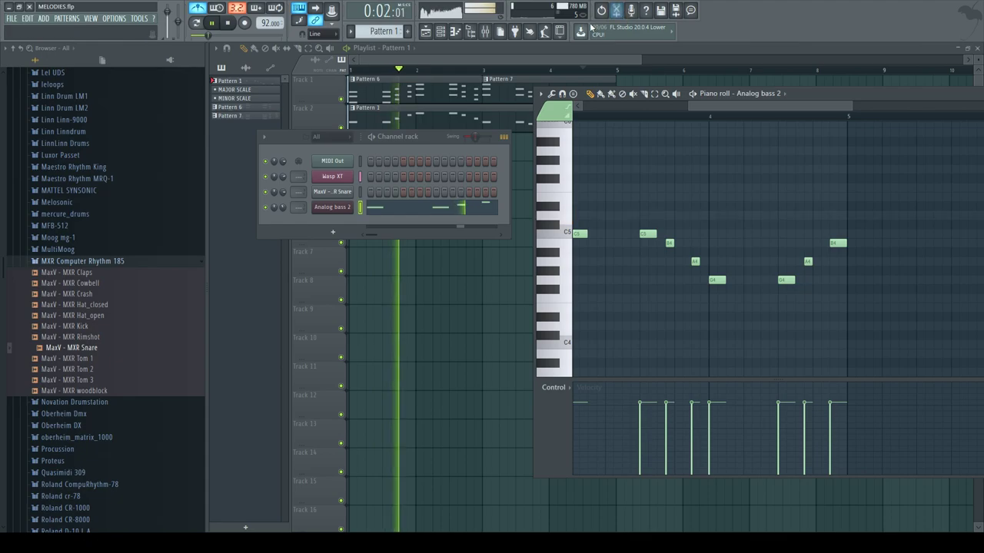
Step: Stop playback, open the Wasp XT synth and lengthen its filter envelope attack, auditioning with F5
key(F12)
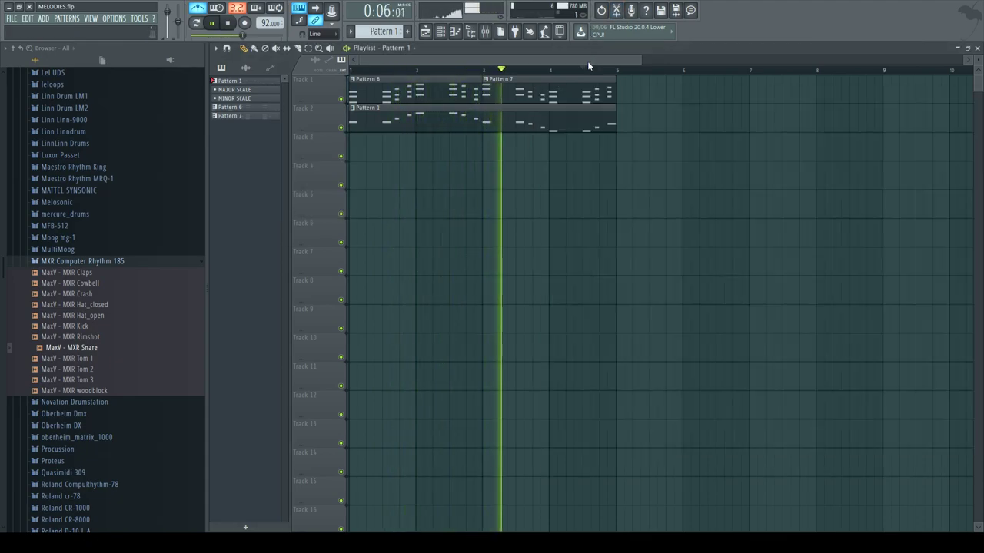
click(976, 48)
key(space)
click(343, 178)
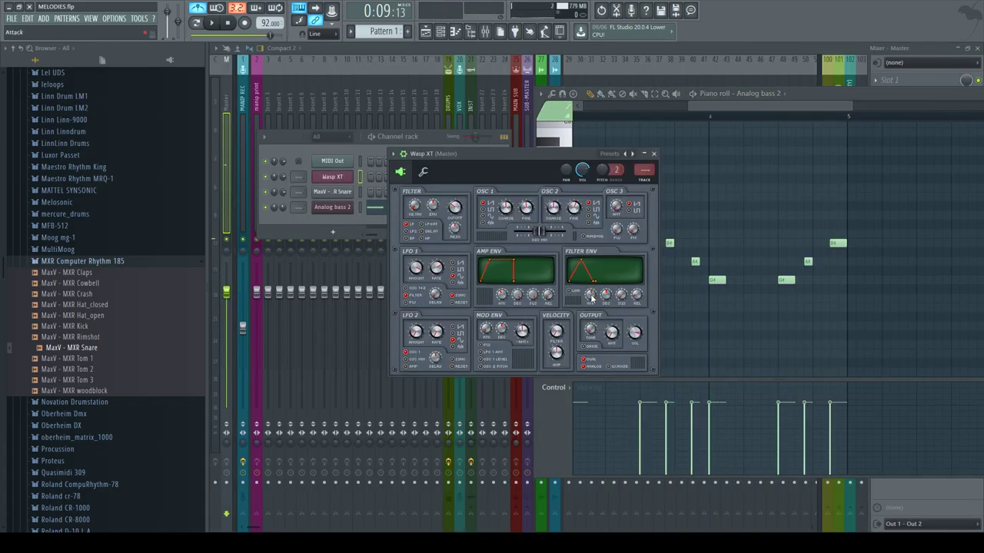
key(v)
key(v)
key(v)
drag(591, 295, 591, 304)
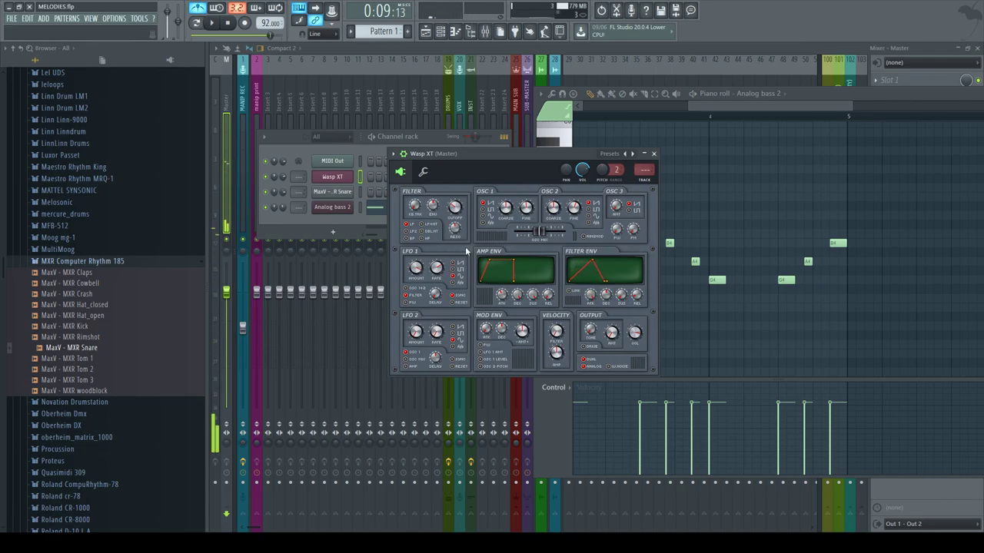
key(v)
key(v)
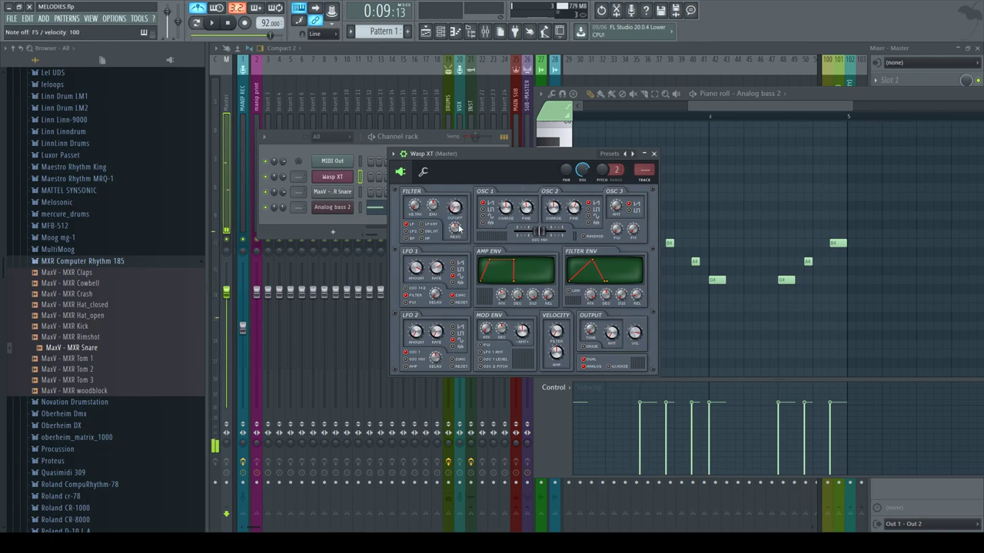
Step: Adjust Wasp XT's amp envelope release while auditioning F5, check it with song playback, and close the synth
key(v)
key(v)
key(v)
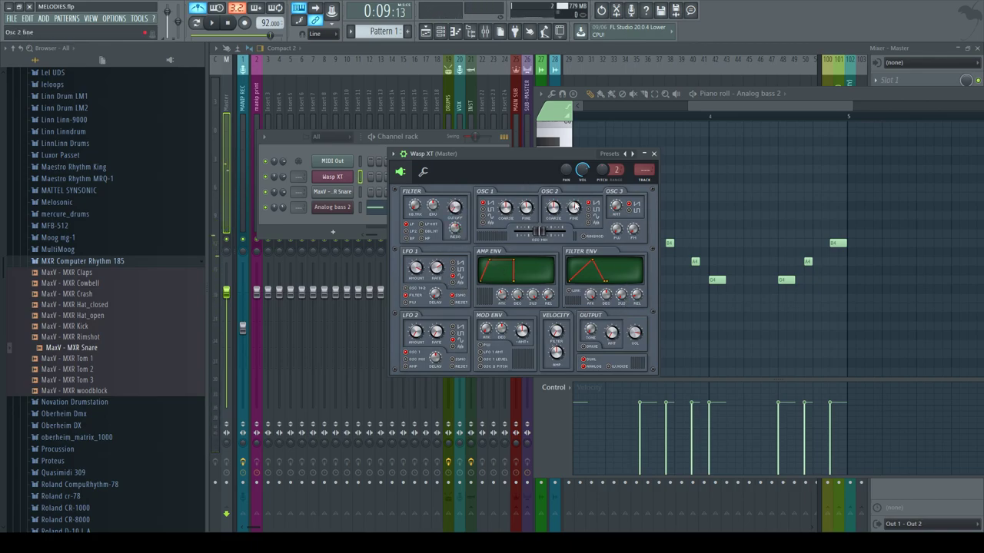
key(v)
key(v)
key(v)
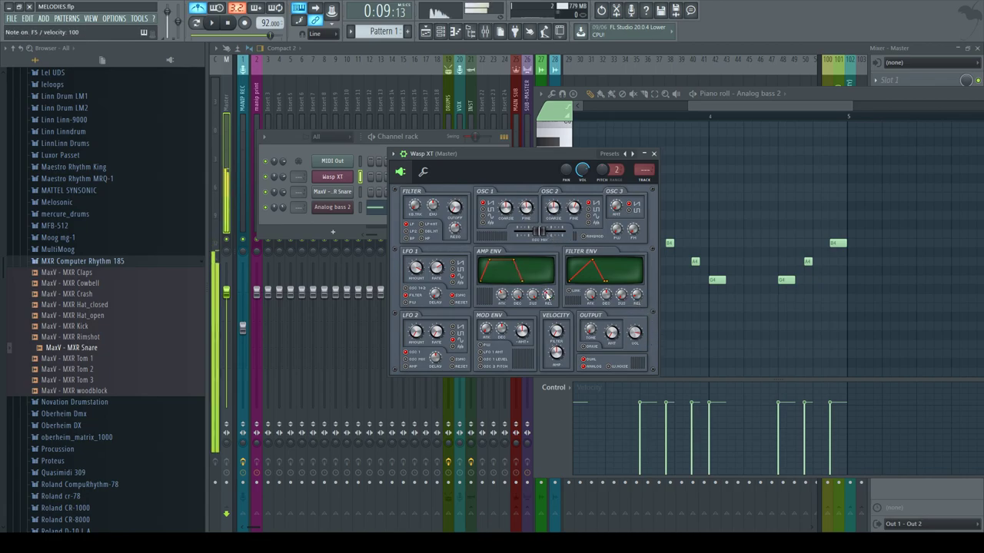
key(v)
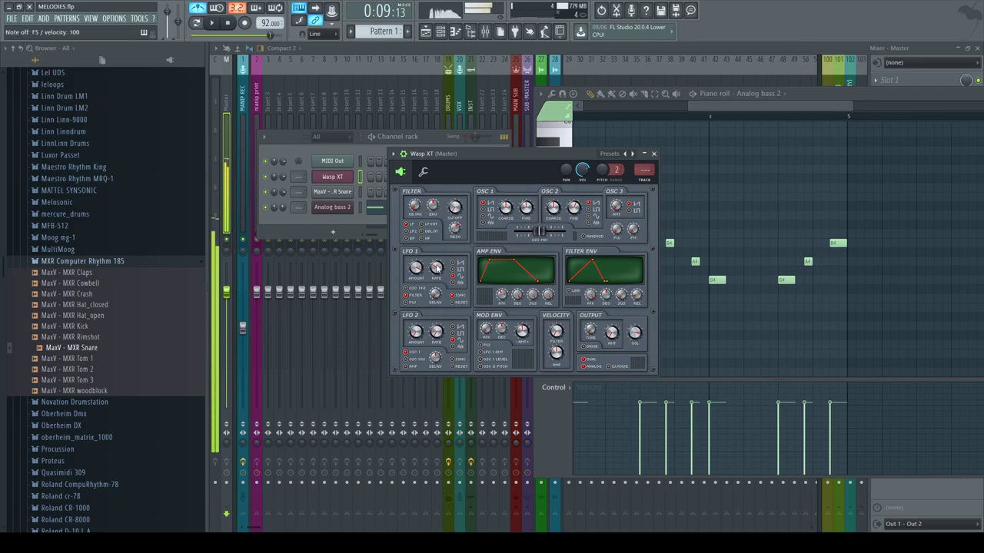
key(space)
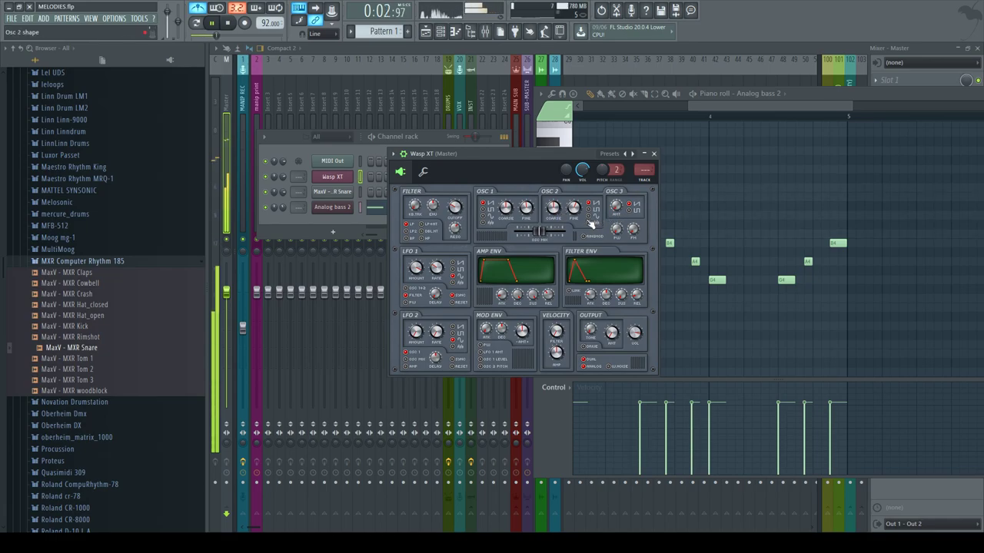
key(space)
click(653, 154)
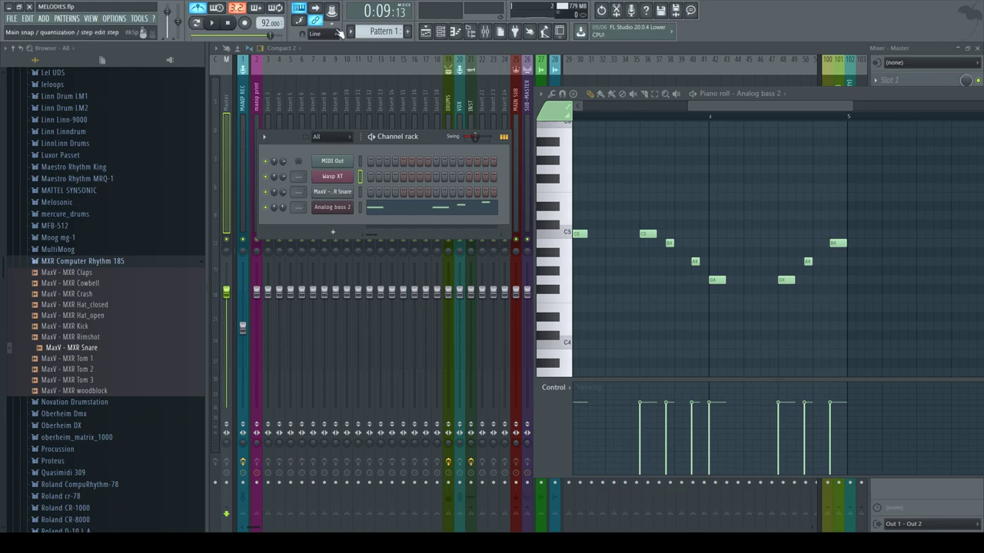
Step: Return the song position to bar 1 in the playlist and open the Pattern 1 bass notes for editing
click(425, 31)
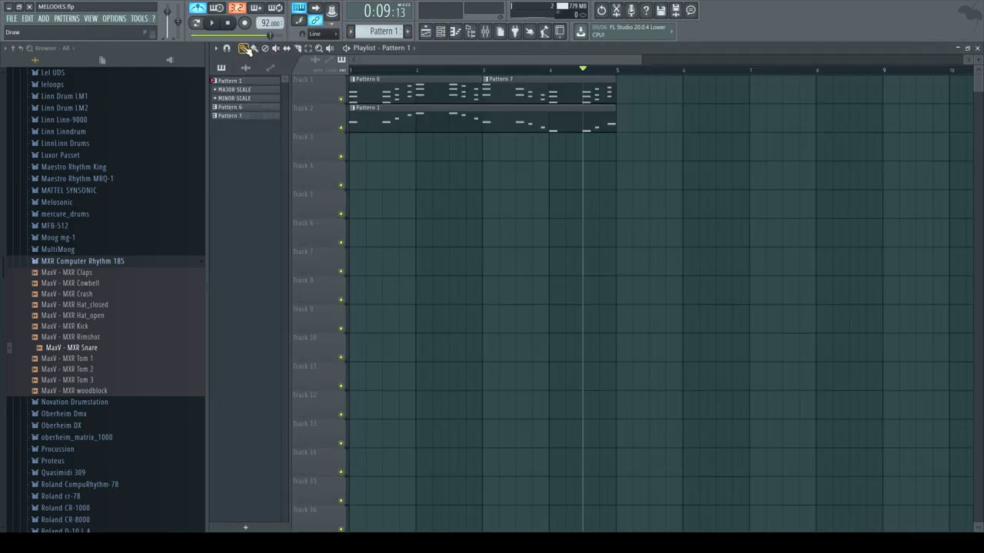
click(375, 69)
drag(377, 69, 351, 69)
double_click(373, 125)
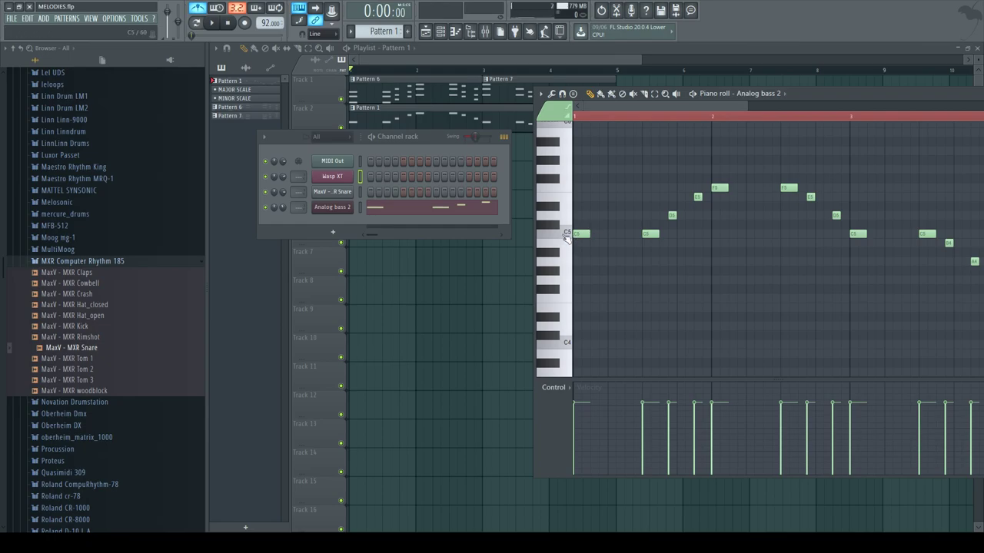
Step: Try a short note an octave above the opening C5, remove it, and shorten the opening C5
click(602, 236)
right_click(602, 236)
scroll(604, 238, up, 3)
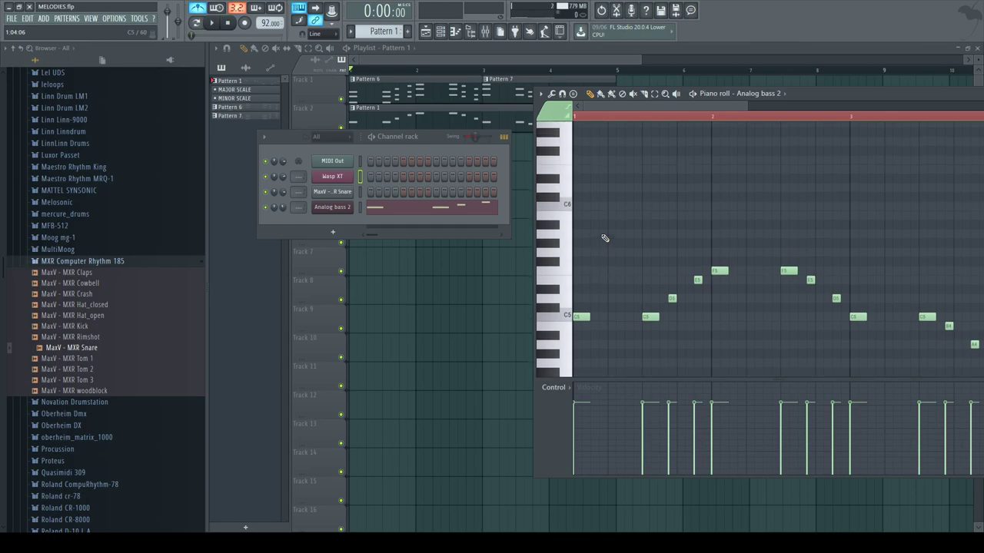
click(610, 317)
drag(626, 267, 613, 340)
key(ctrl+Up)
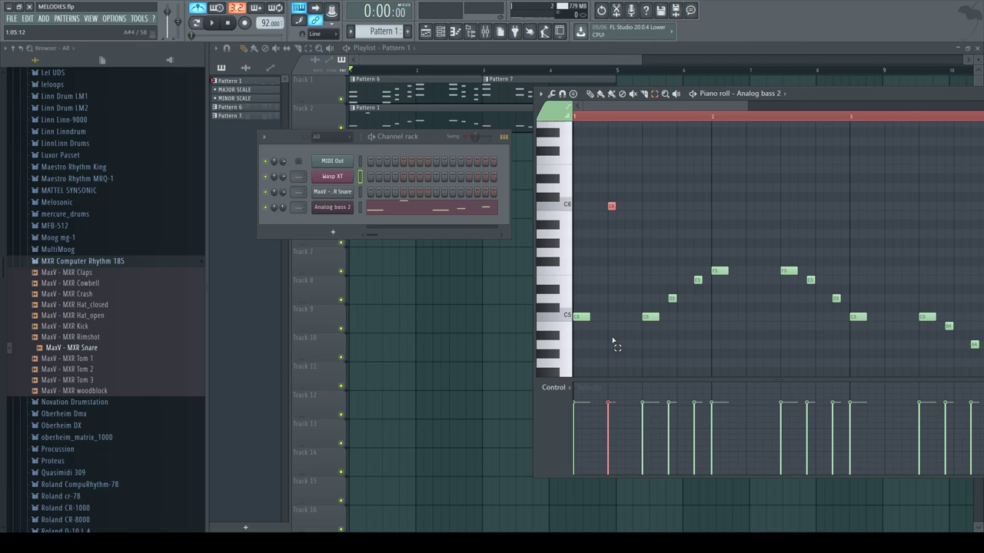
right_click(613, 206)
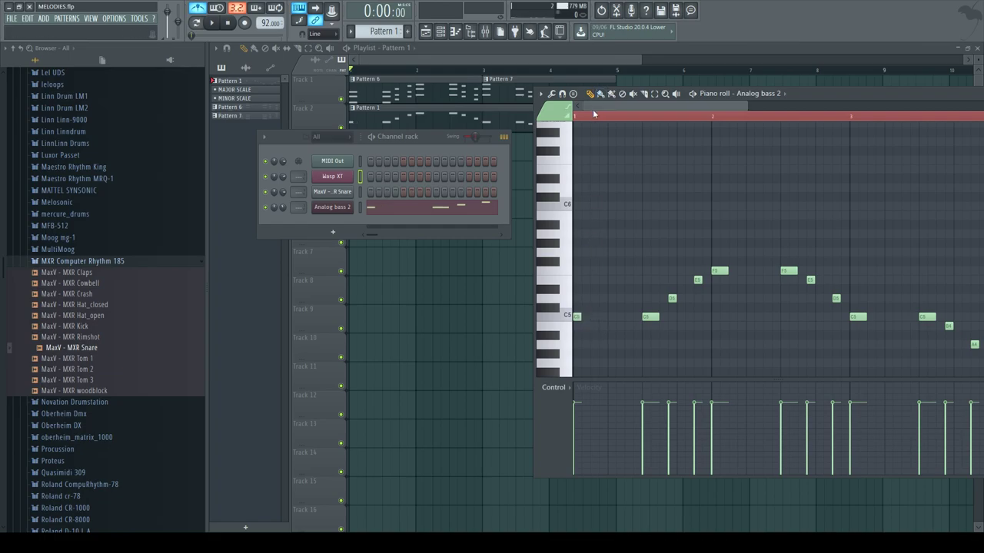
Step: Open Wasp XT, look through its detailed channel settings, and return to the synth controls
click(346, 176)
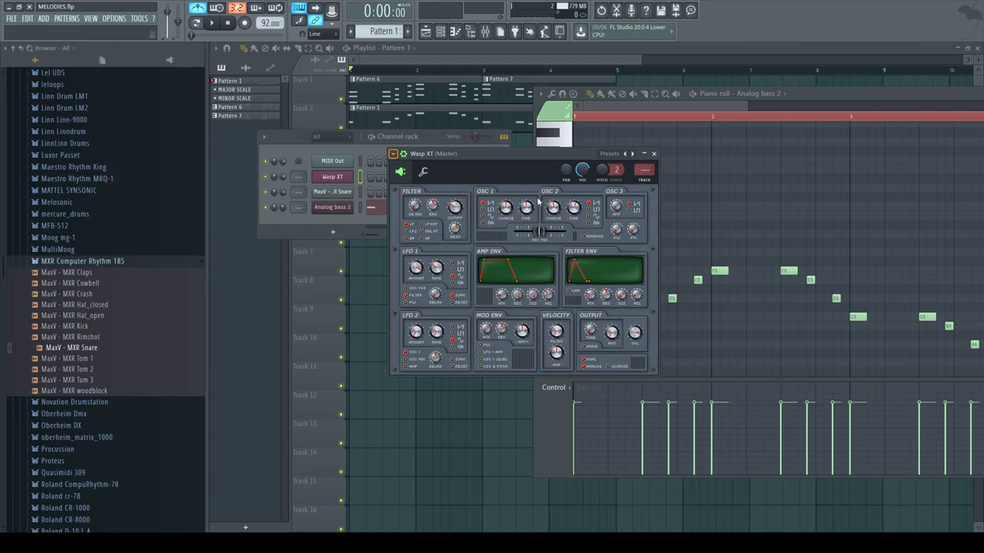
click(405, 153)
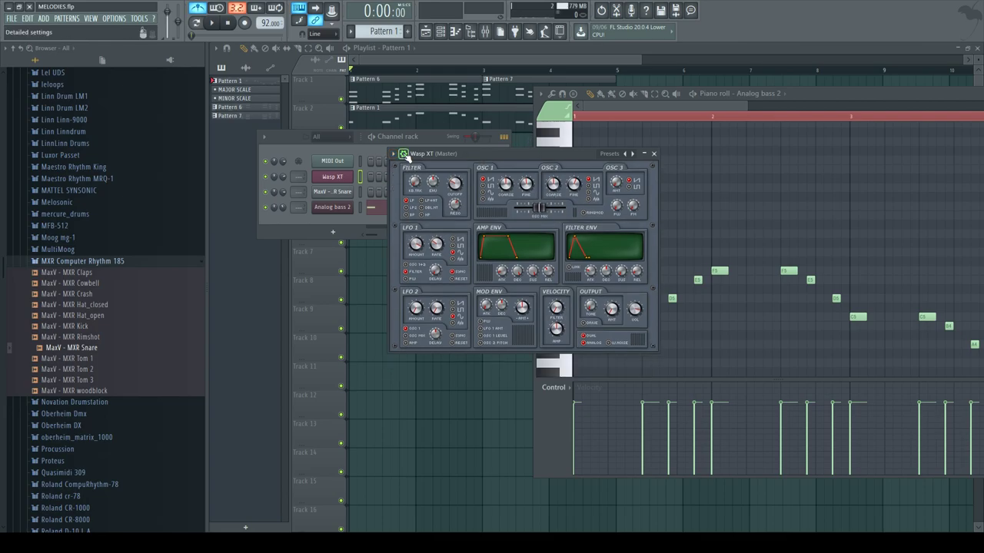
click(408, 154)
click(422, 171)
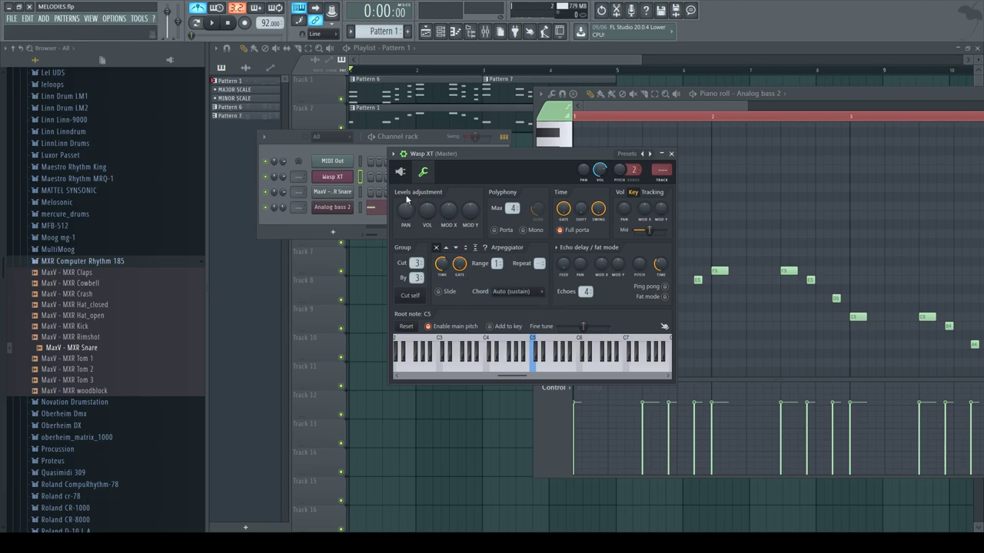
click(401, 172)
Step: Shorten Wasp XT's amp envelope release, auditioning the change with G5
key(b)
key(b)
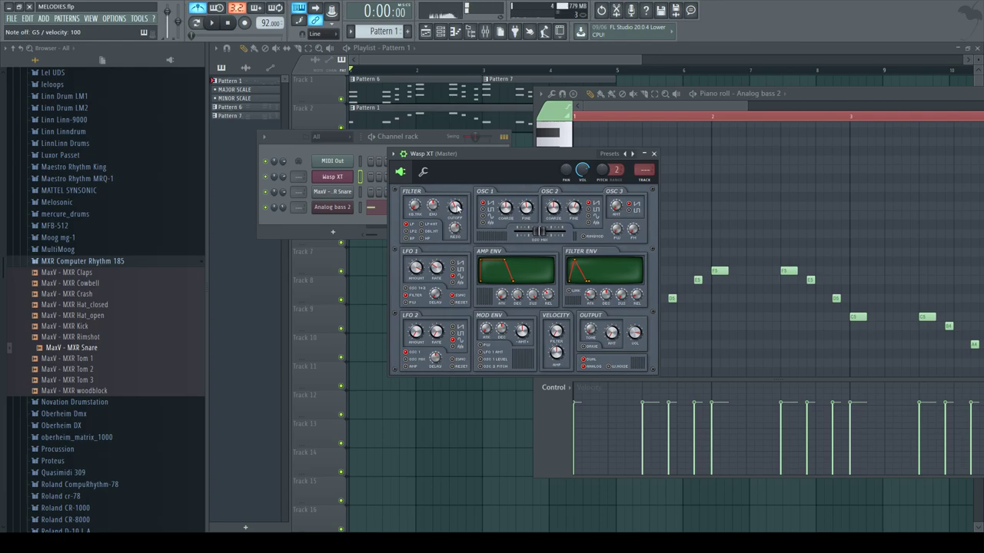
drag(548, 295, 551, 299)
key(b)
key(b)
key(b)
Step: Lengthen Wasp XT's filter envelope release, check it with G5 and song playback, and close the synth
drag(636, 295, 620, 258)
key(b)
key(b)
key(space)
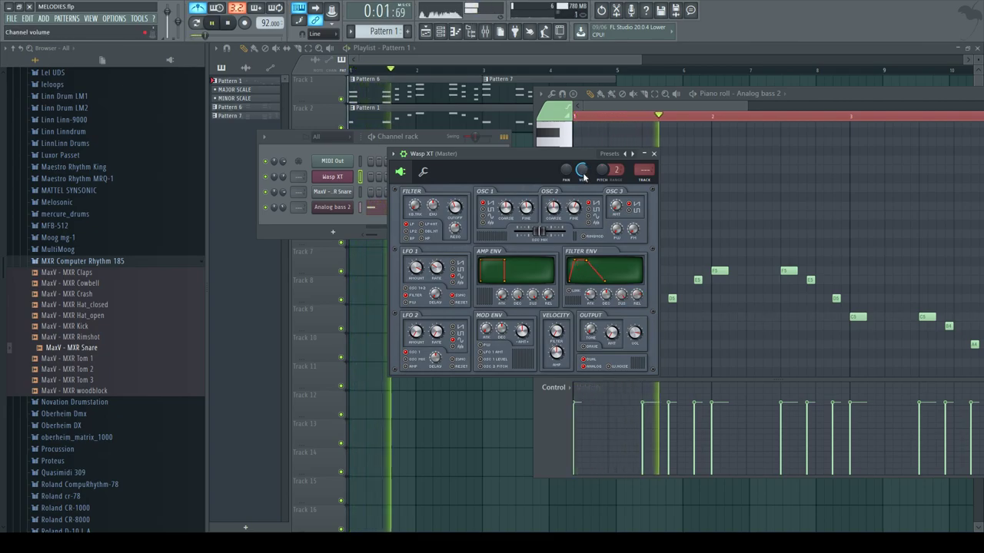
key(space)
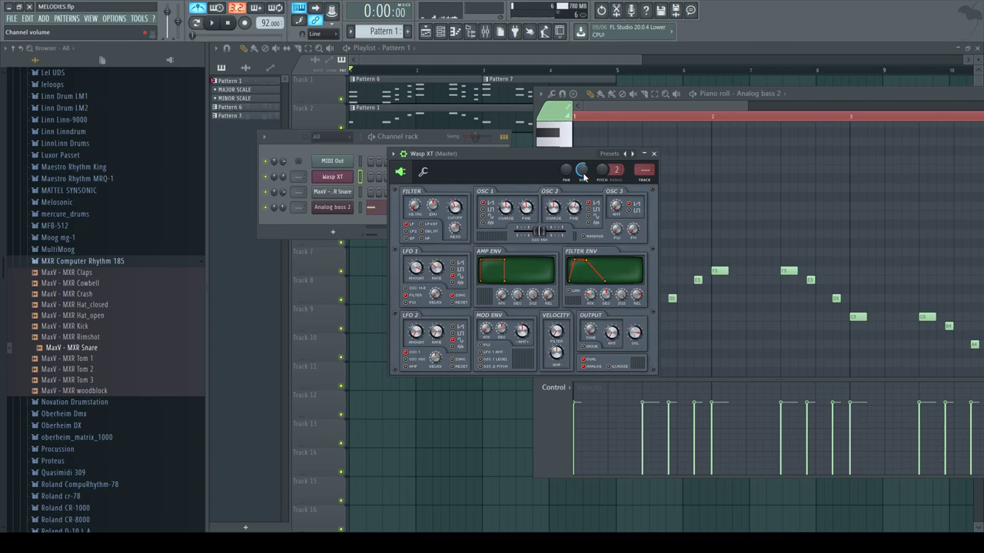
click(655, 154)
Step: Try following the opening C5 with rapid alternating C6, C5 and C6 bass notes, auditioning the result
click(578, 317)
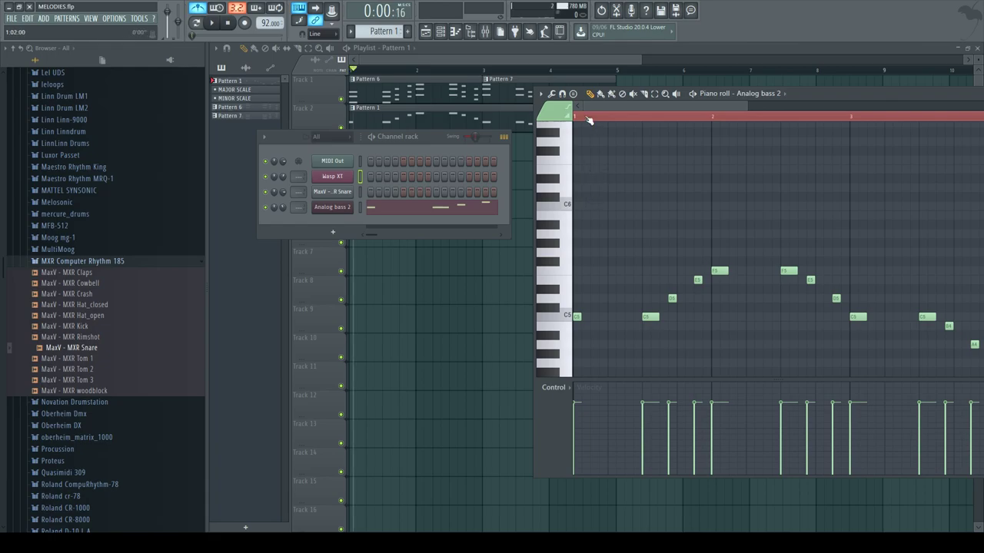
click(602, 205)
right_click(603, 205)
click(585, 205)
click(596, 316)
click(601, 206)
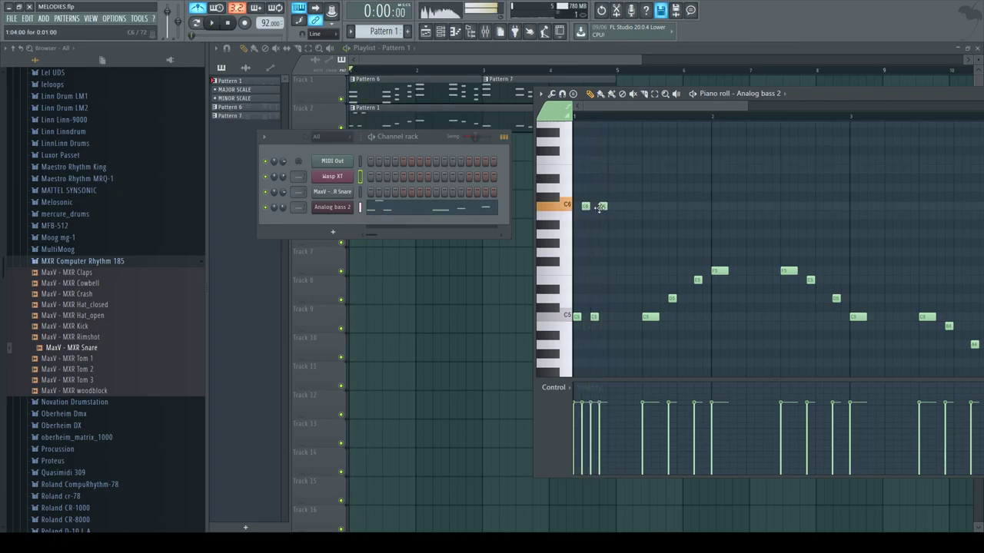
key(space)
key(space)
Step: Remove the first C6 and the added C5 from the bar 1 octave run, auditioning the remaining notes
right_click(587, 205)
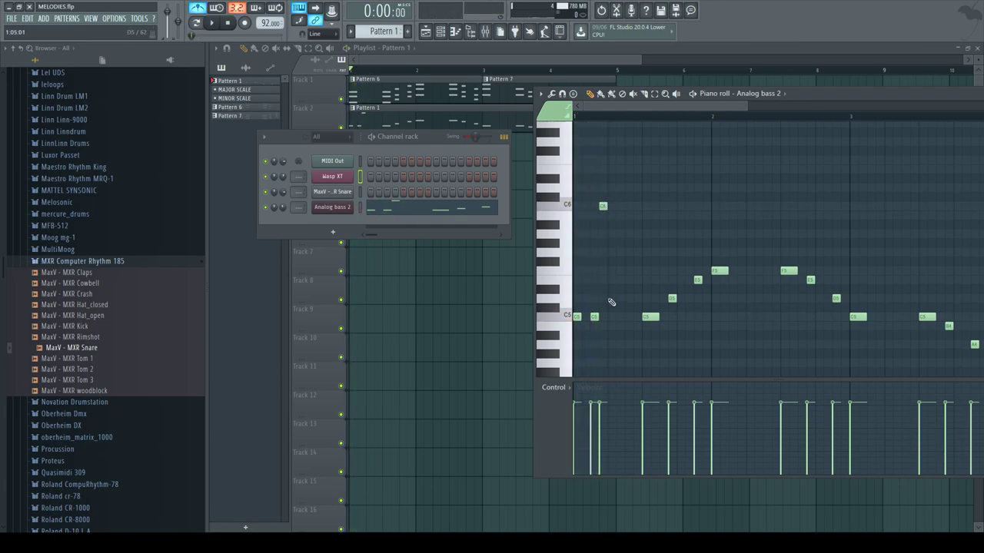
right_click(594, 316)
key(space)
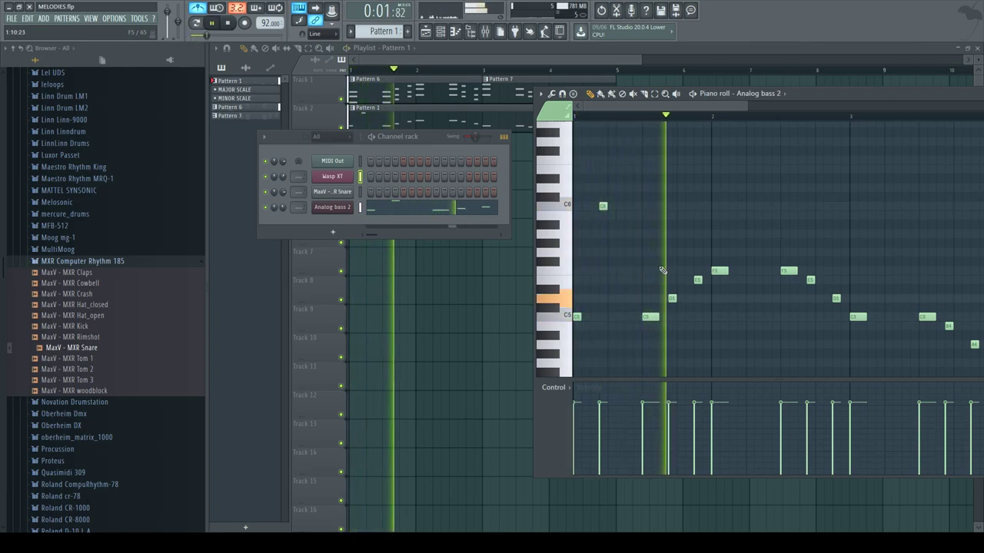
key(space)
Step: Place short octave accents on C6 at beat 2 of bar 1 and on F6 followed by C6 in bar 2, checking with playback
drag(750, 152, 749, 159)
right_click(603, 206)
click(609, 207)
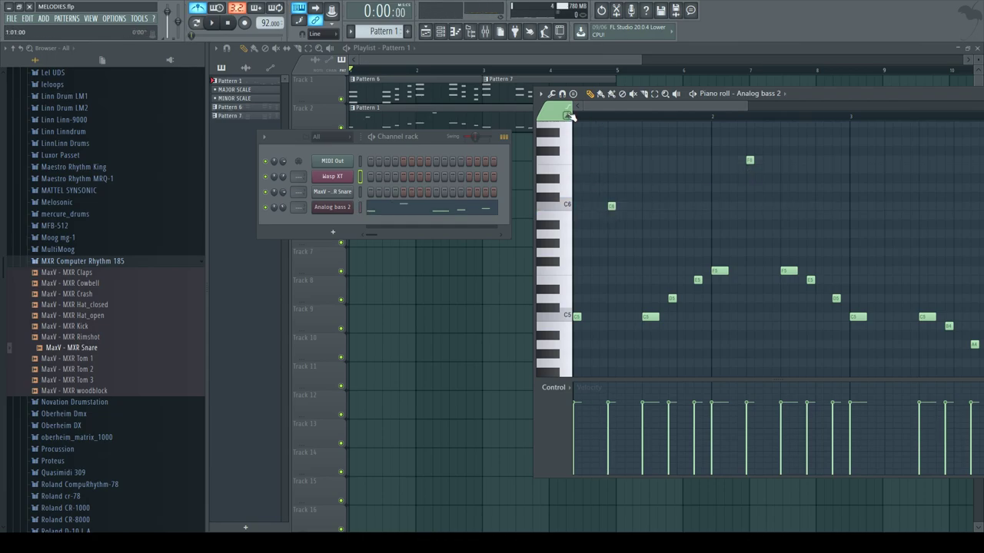
key(space)
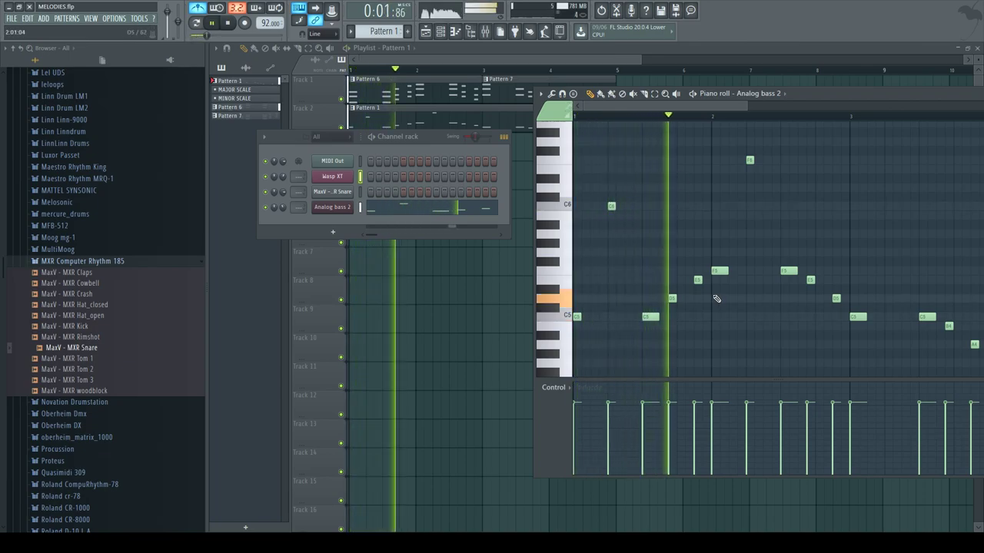
key(space)
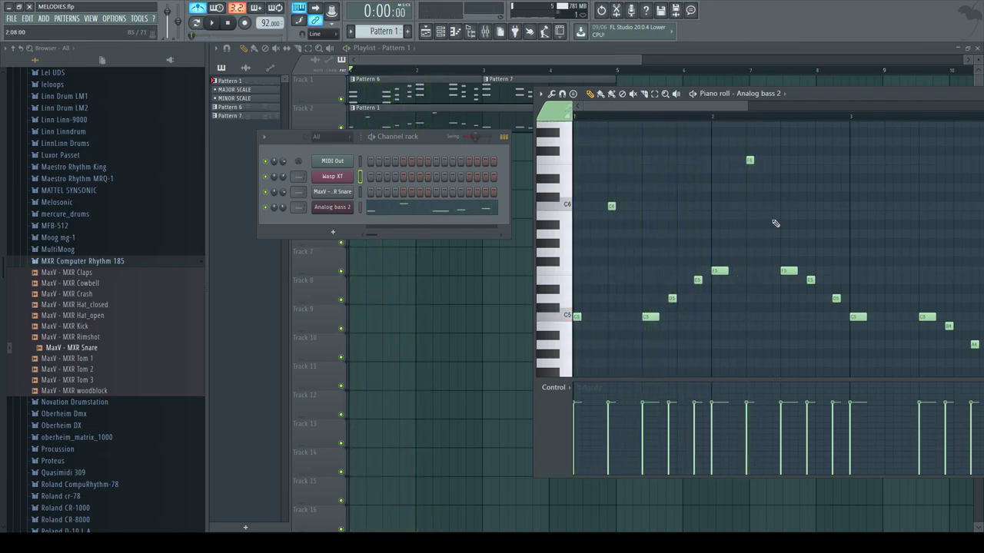
drag(768, 278, 767, 206)
key(space)
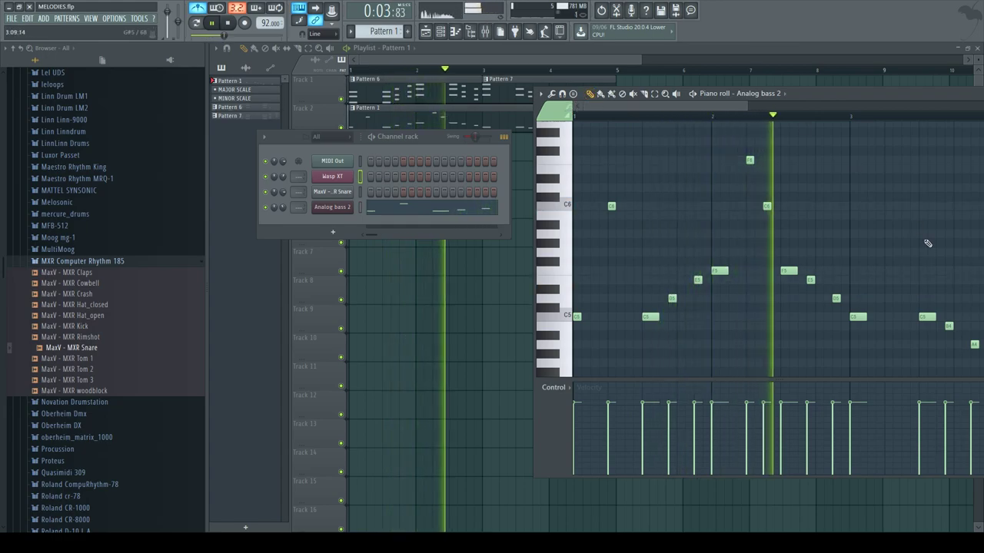
Step: Add short bass accents in bar 3 on C6 followed by G5, checking them with playback
key(space)
drag(888, 198, 889, 210)
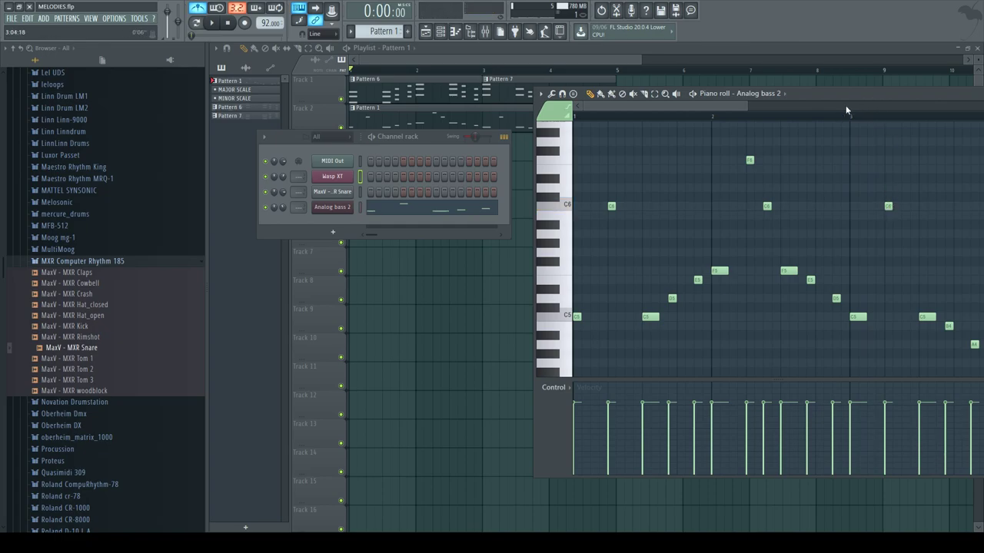
drag(729, 104, 790, 103)
click(747, 244)
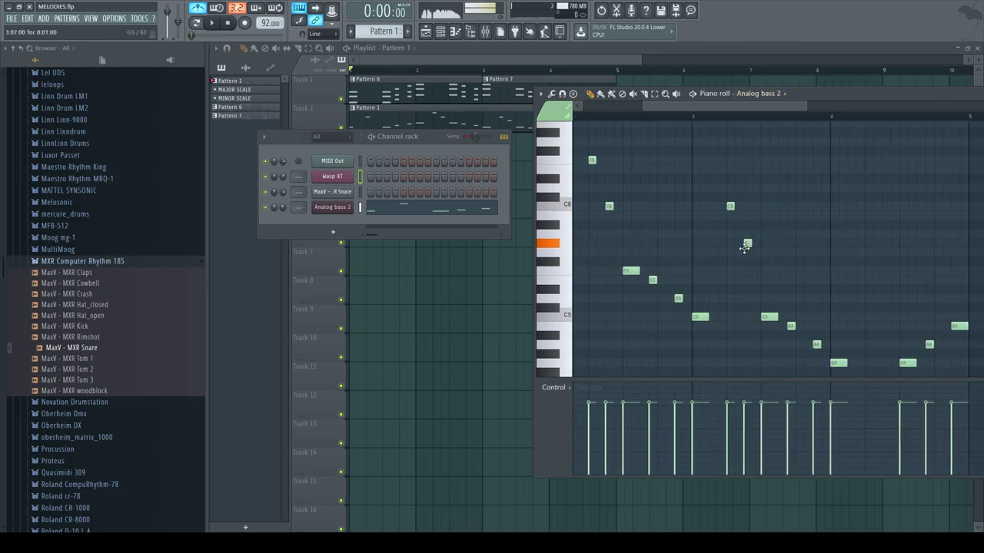
drag(744, 253, 746, 263)
key(space)
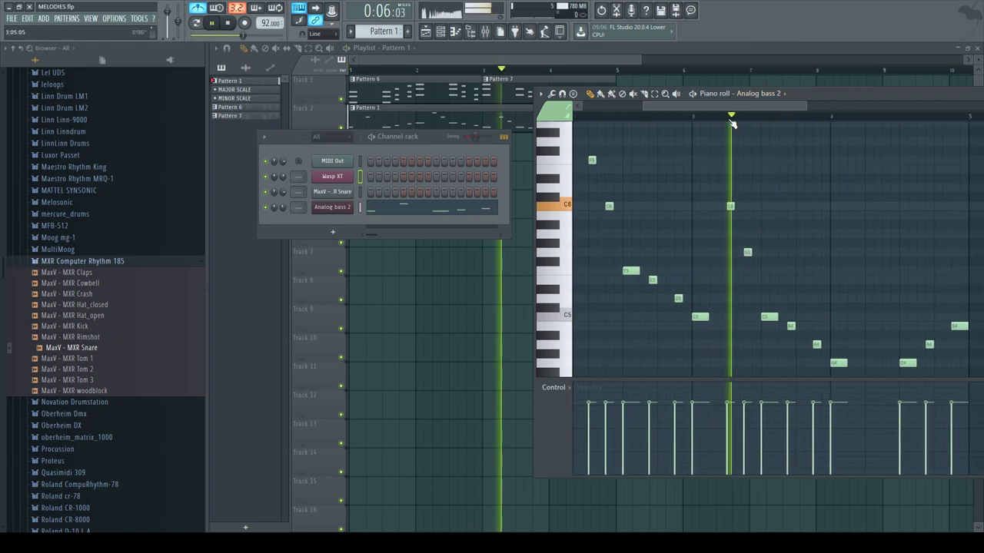
drag(705, 113, 742, 109)
key(space)
Step: Add short bass accents in bar 4 on G5 followed by D5, play the song, and close the piano roll
click(769, 252)
click(786, 299)
click(762, 113)
key(space)
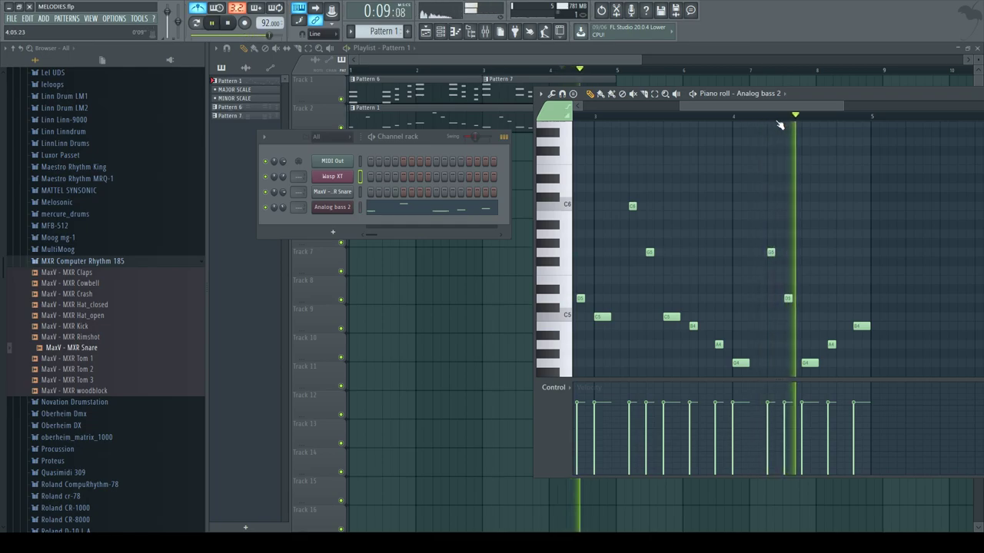
click(604, 54)
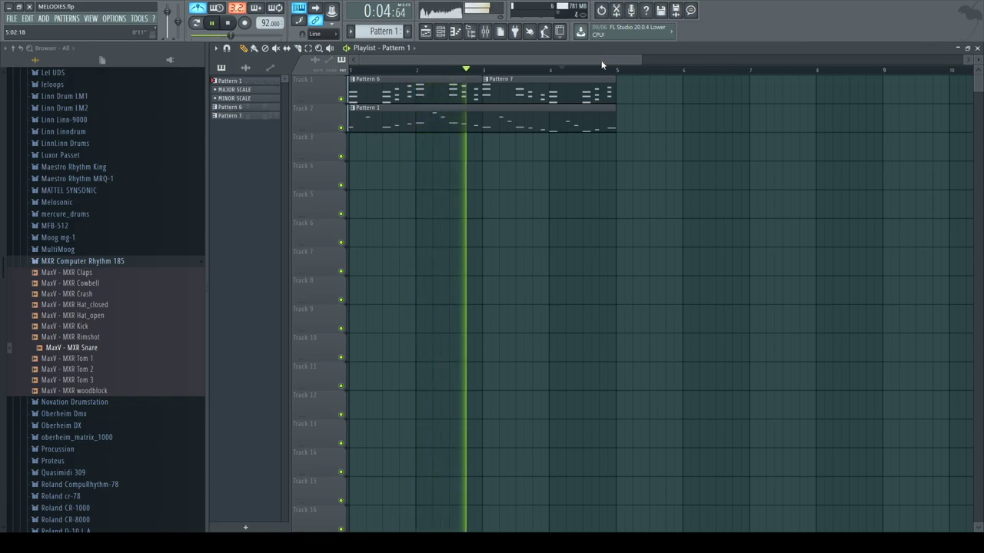
key(space)
drag(459, 72, 286, 75)
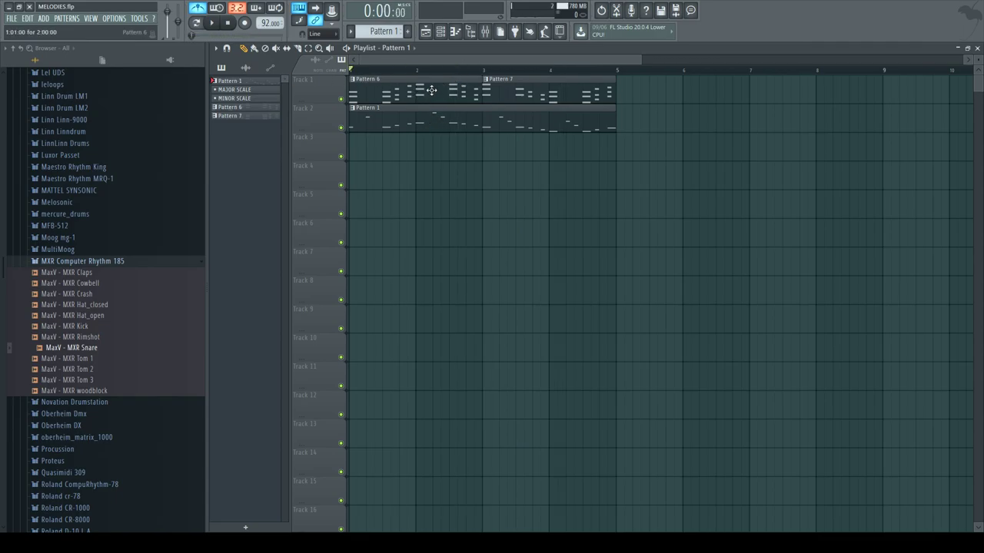
Step: Reopen the Pattern 1 bass notes and audition the line from the start of bar 1
double_click(397, 120)
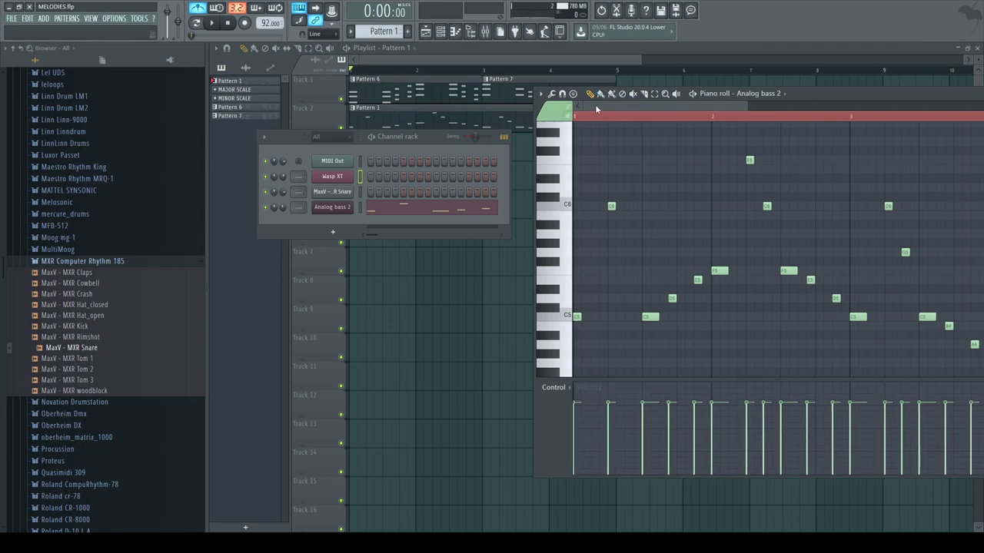
click(721, 120)
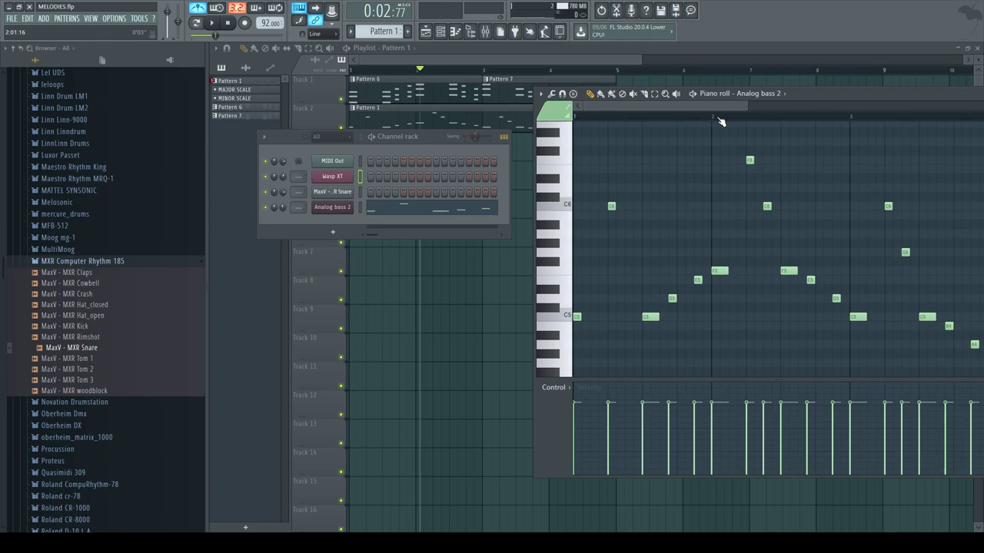
click(575, 118)
key(space)
key(space)
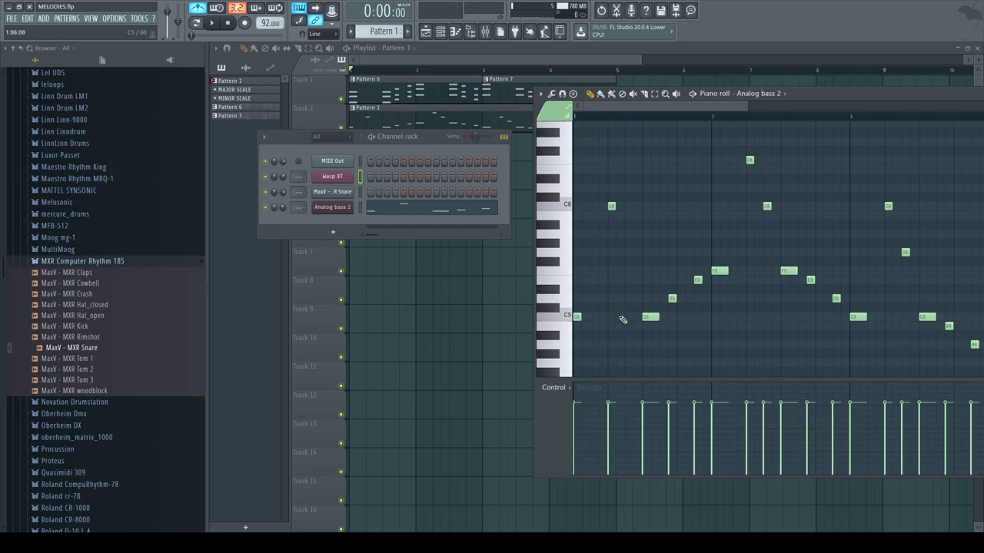
Step: Add a short G4 lead-in note just before the second C5 in bar 1, checking it with playback
drag(620, 318, 621, 365)
right_click(621, 364)
key(space)
key(space)
drag(638, 346, 637, 363)
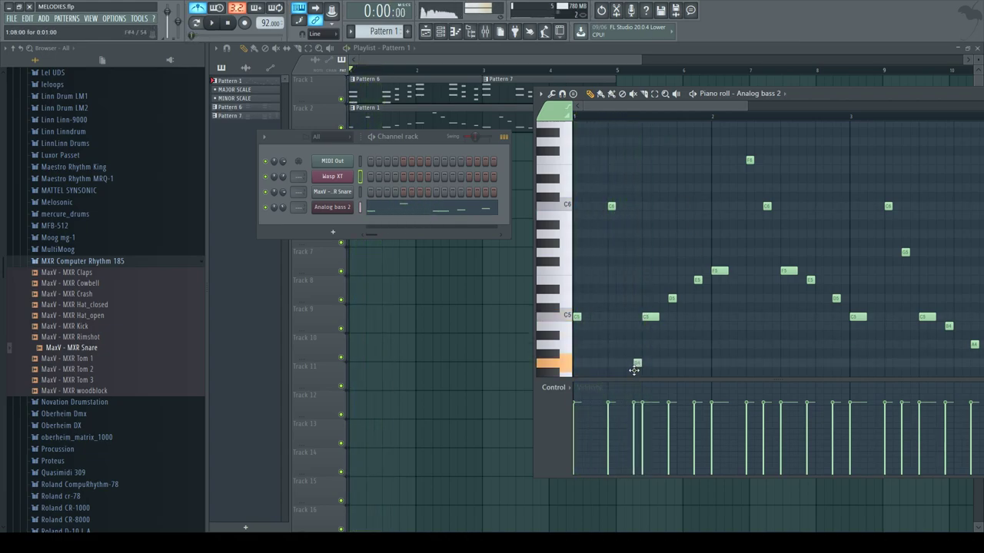
key(space)
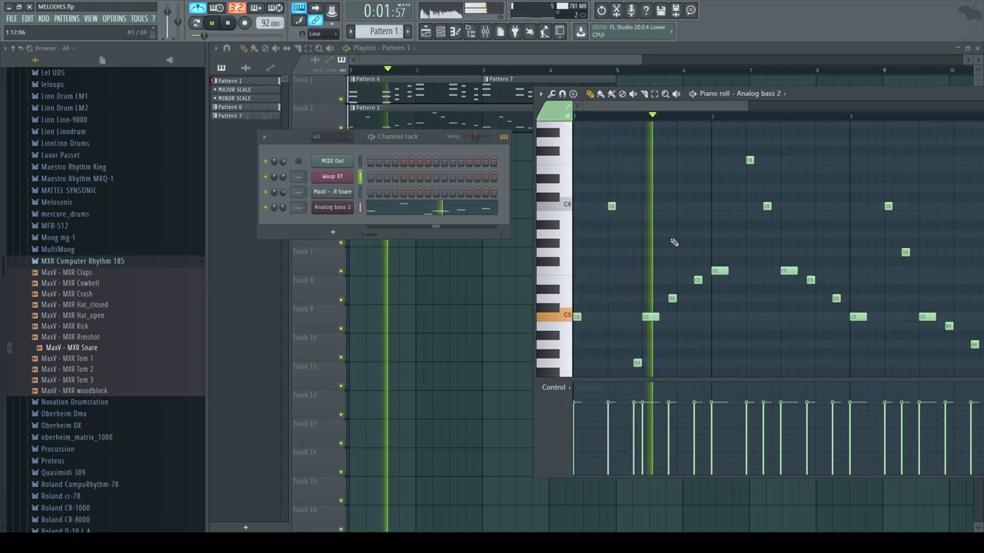
Step: Try the bar 2 accent following F6 on A5, return it to C6, and play the line
scroll(760, 246, up, 1)
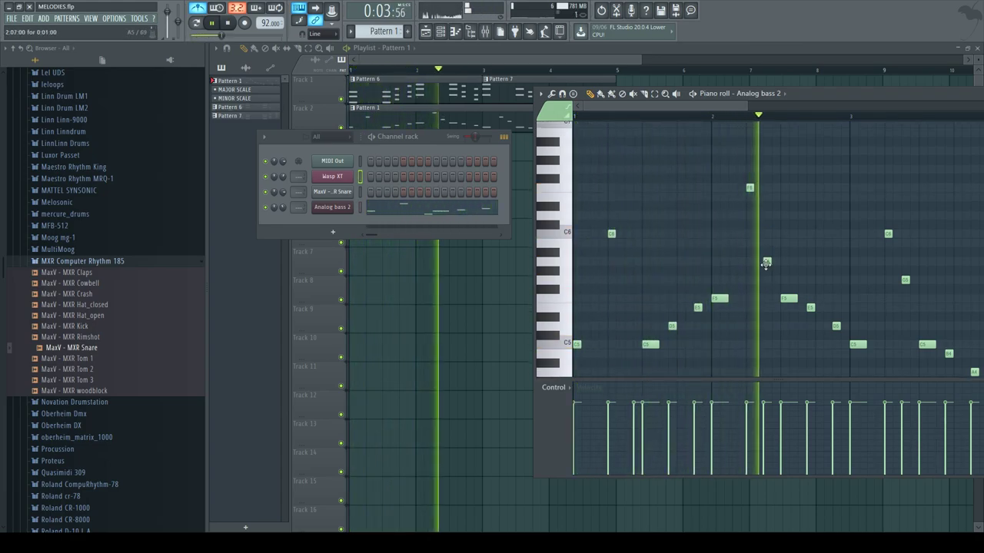
key(space)
drag(766, 260, 766, 233)
key(space)
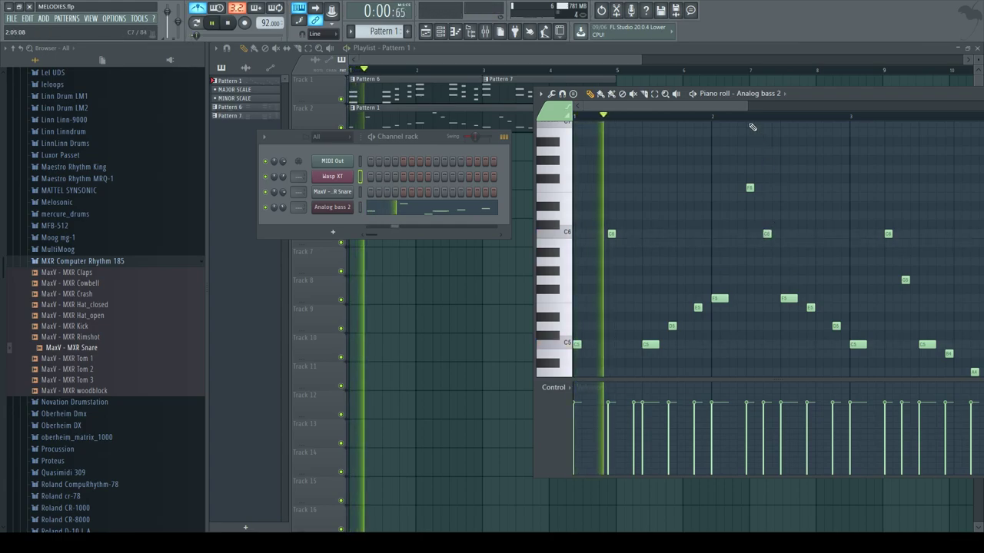
Step: Redraw the first bar 4 accent on G5 and check it with playback
drag(691, 106, 713, 109)
scroll(846, 242, down, 2)
key(space)
right_click(828, 224)
click(830, 224)
click(837, 206)
key(space)
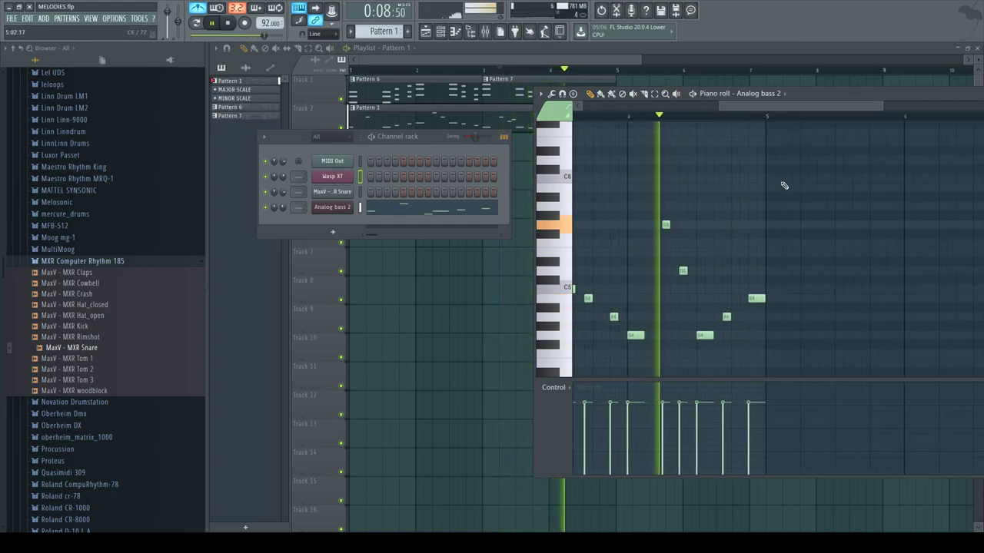
Step: Replace the short D5 accent in bar 4 with a low D#4, auditioning the bar
key(space)
click(683, 269)
right_click(683, 271)
drag(684, 360, 680, 333)
key(space)
key(space)
scroll(676, 325, down, 2)
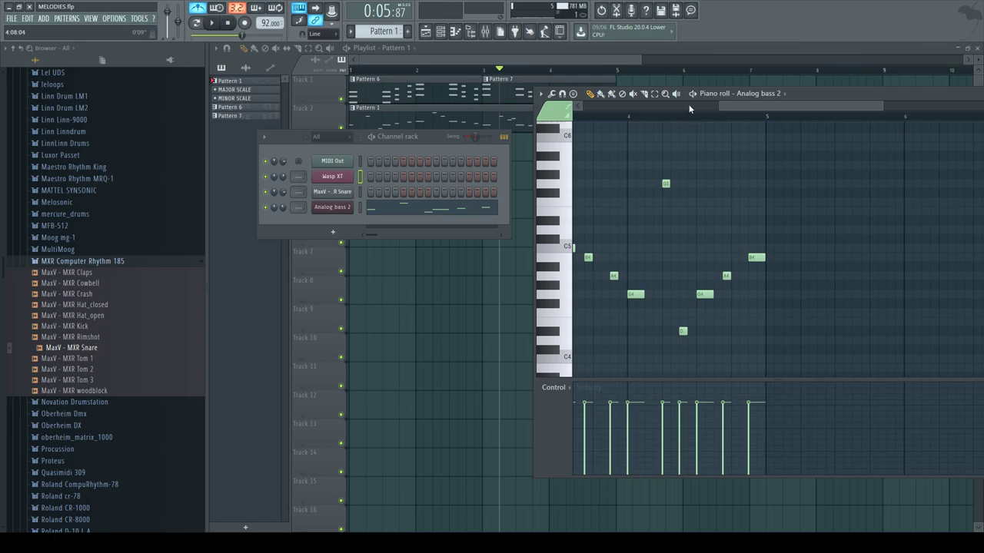
key(space)
key(space)
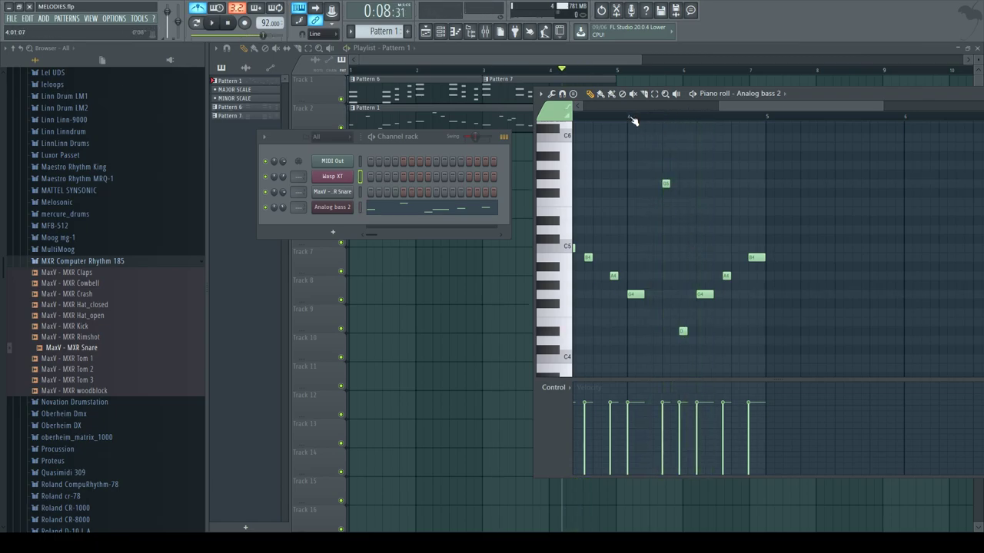
Step: Try raising all bass notes by one octave with a short playback, and undo the transposition
key(ctrl+a)
key(ctrl+Up)
key(space)
key(space)
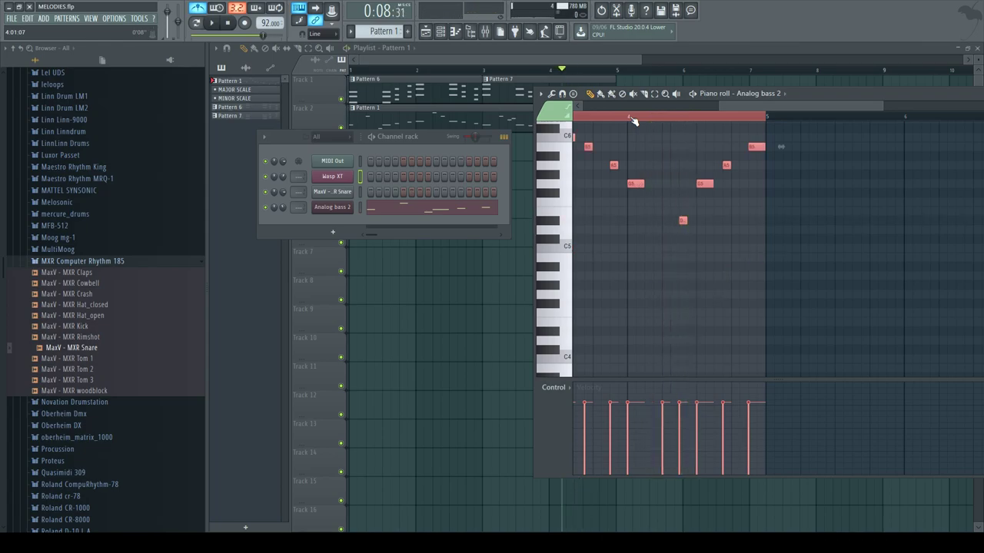
key(ctrl+z)
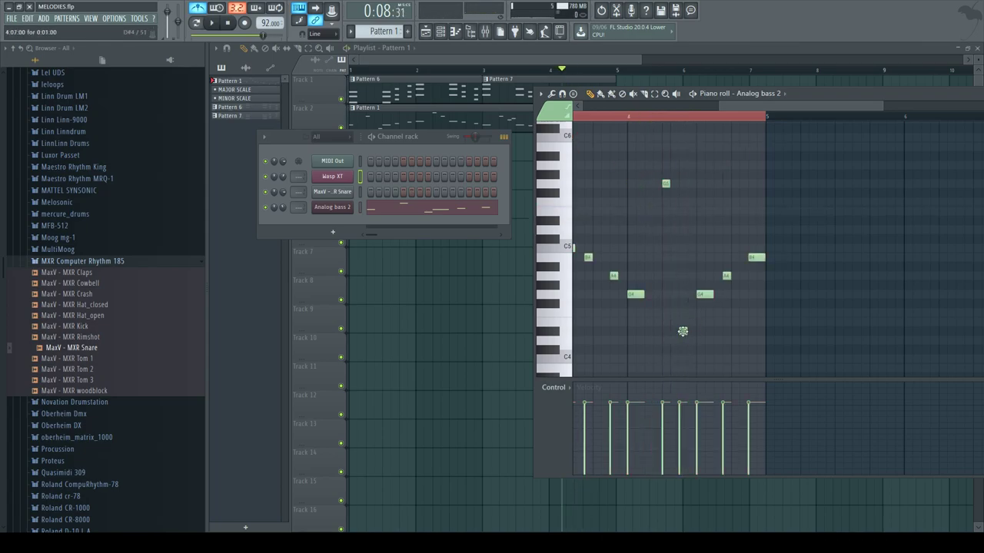
Step: Transpose the whole bass line up one octave again and audition it
key(ctrl+a)
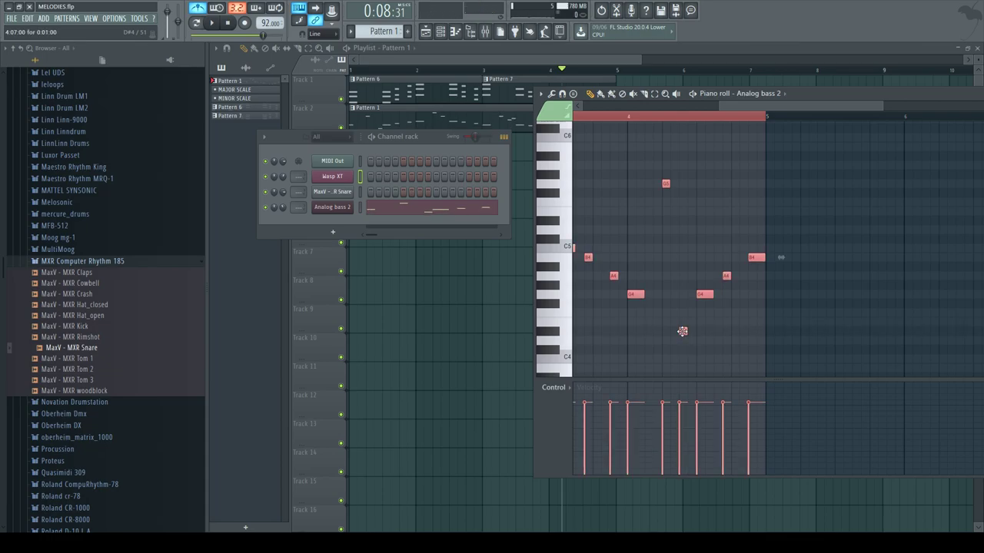
key(ctrl+Up)
key(space)
key(space)
Step: Replace the short D#5 note in bar 4 with D5, auditioning the bar around it
click(683, 123)
click(683, 123)
key(space)
key(space)
click(695, 213)
right_click(693, 213)
right_click(684, 221)
click(679, 230)
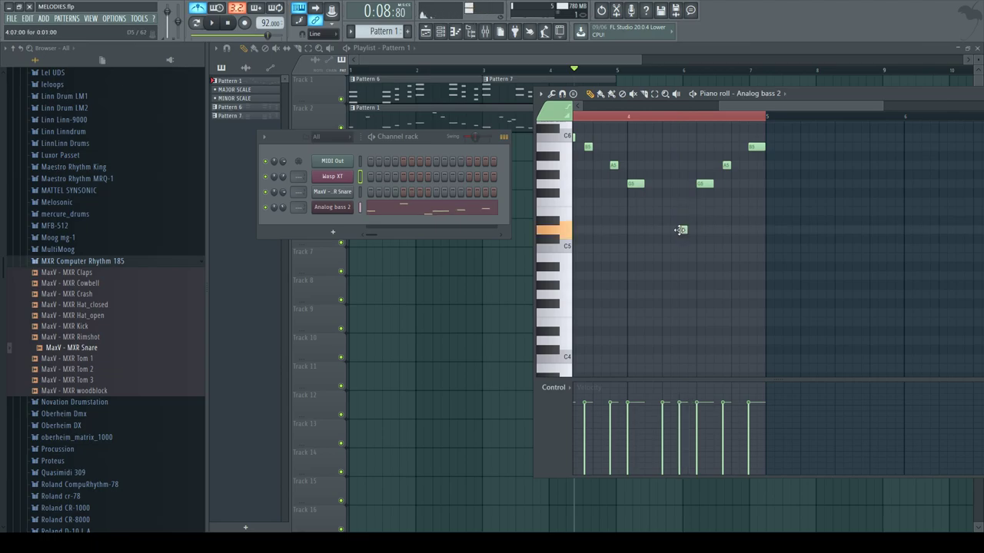
key(space)
key(space)
Step: Transpose all bass notes back down one octave, check them with playback, and close the piano roll
key(ctrl+a)
key(ctrl+Down)
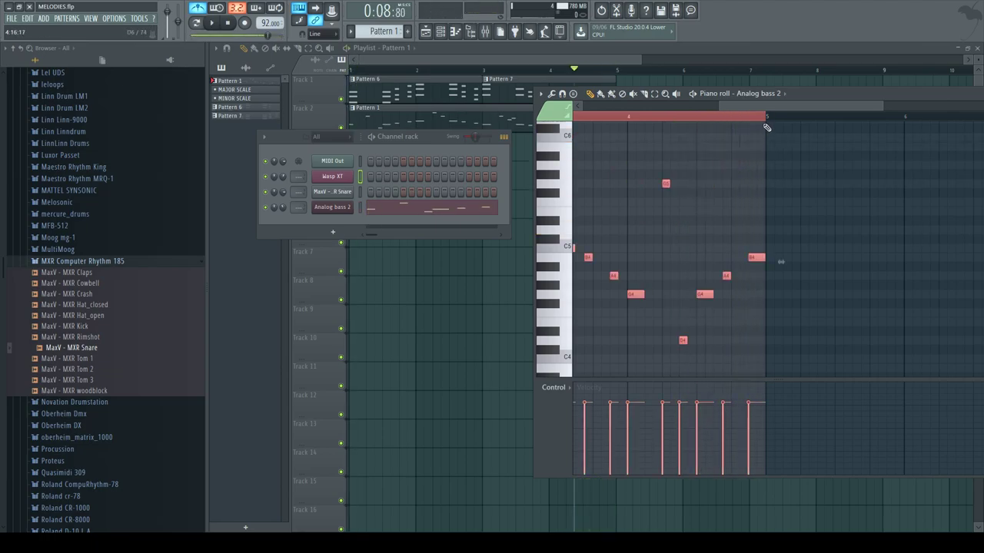
key(space)
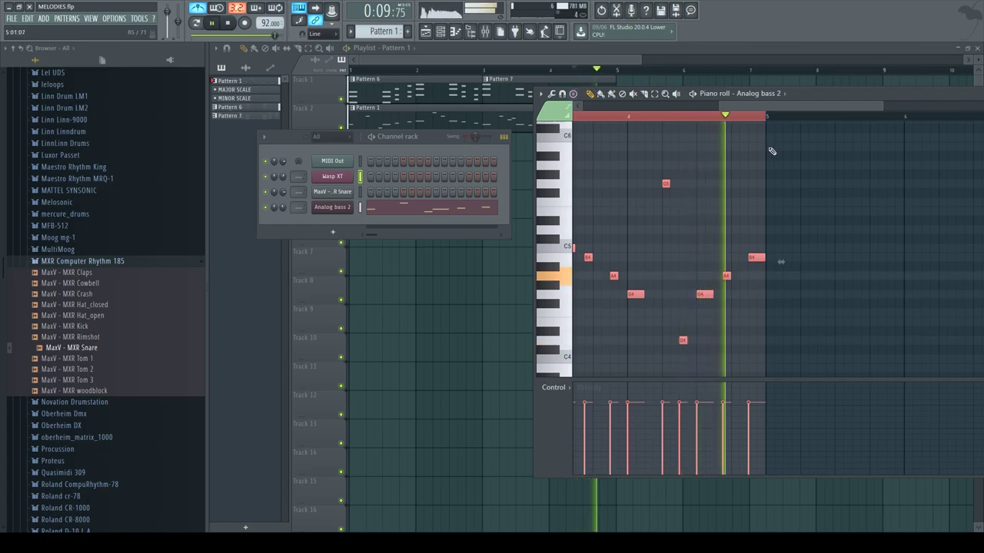
key(space)
key(F12)
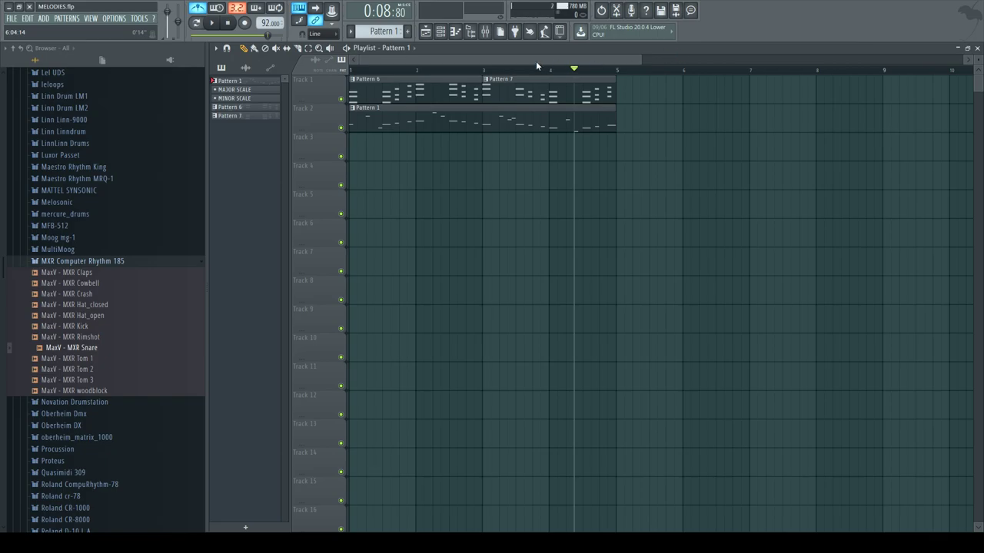
Step: Create an empty Pattern 2, place it on Track 3 across bars 1 to 4, and shrink the playlist window
drag(643, 63, 672, 52)
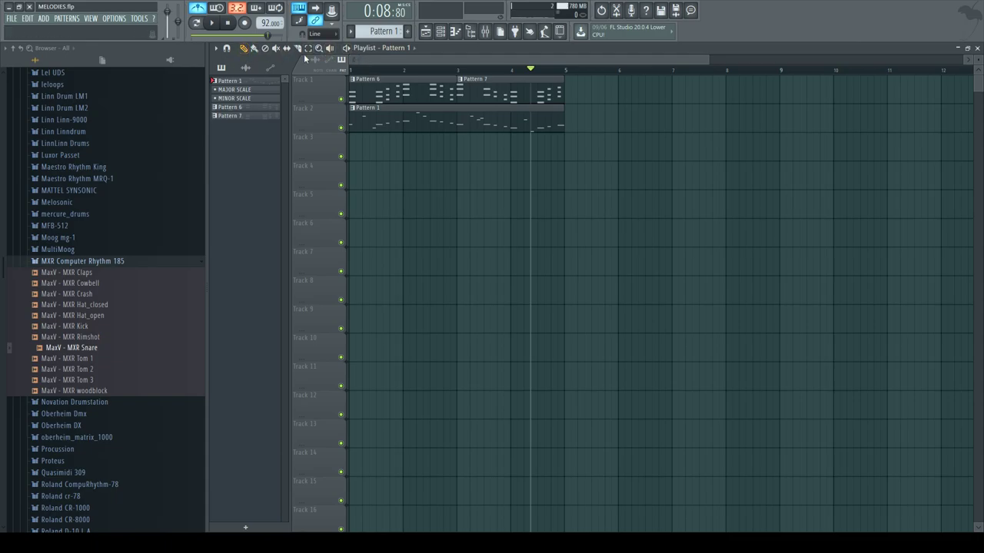
key(space)
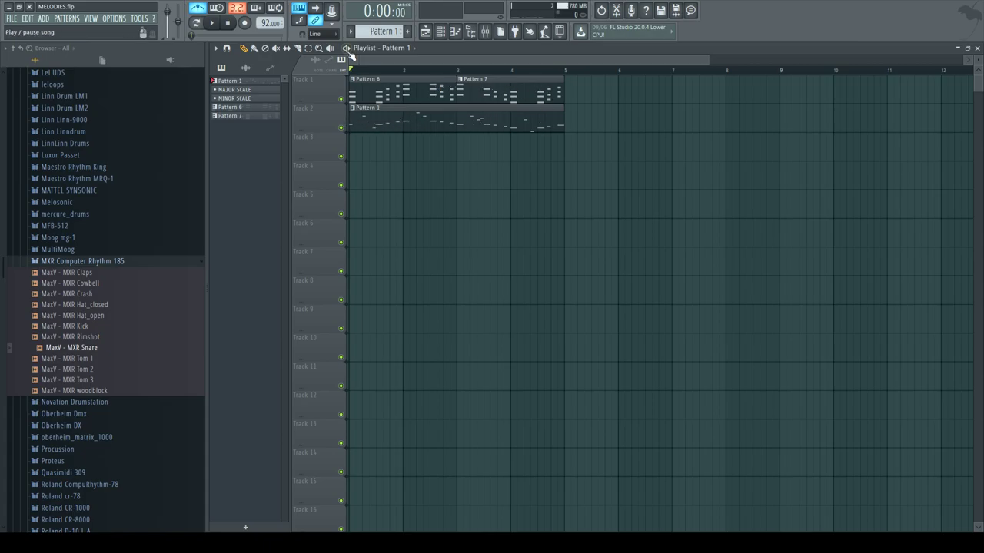
click(407, 31)
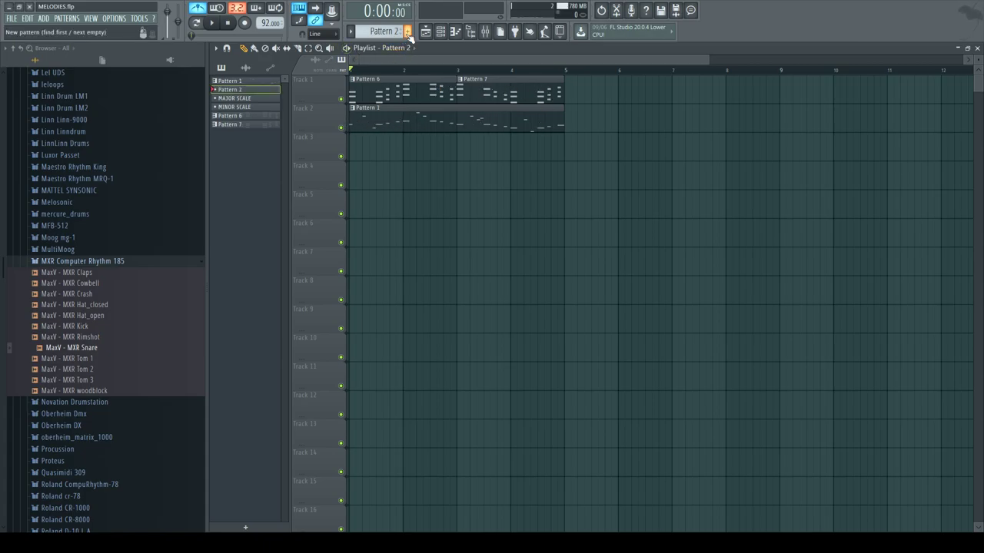
drag(381, 146, 562, 161)
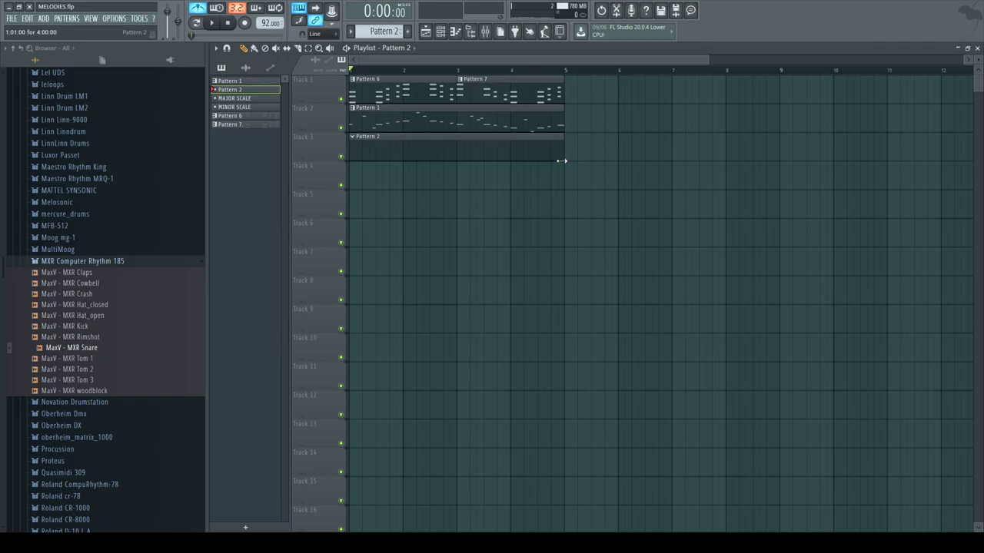
click(966, 48)
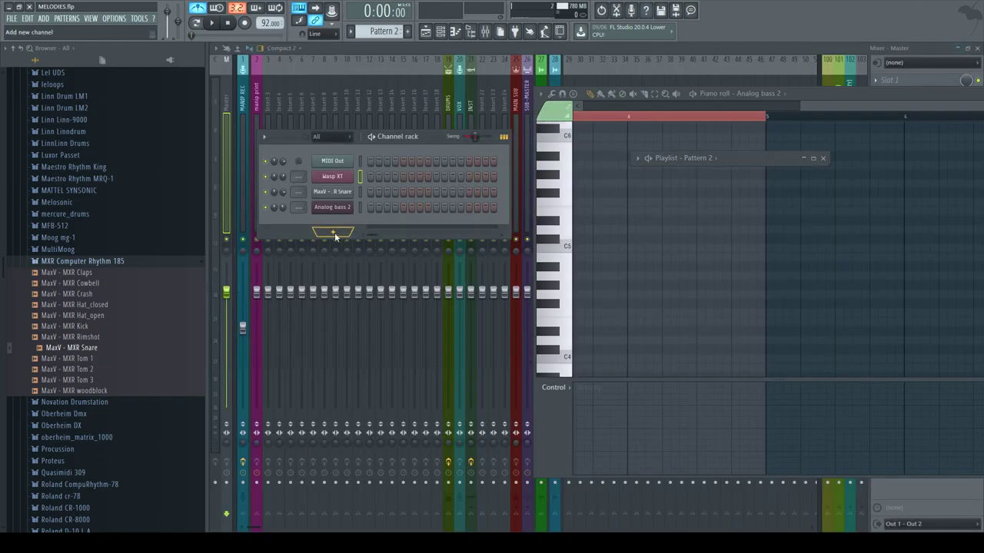
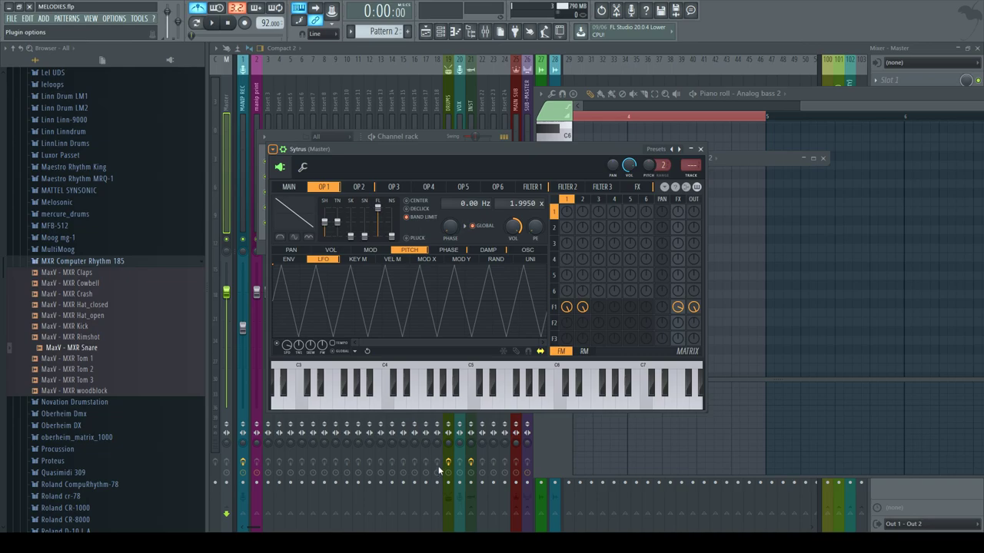
Step: Switch Sytrus to the Basic sub with LFO preset, auditioning presets with notes on its keyboard
click(436, 393)
click(511, 396)
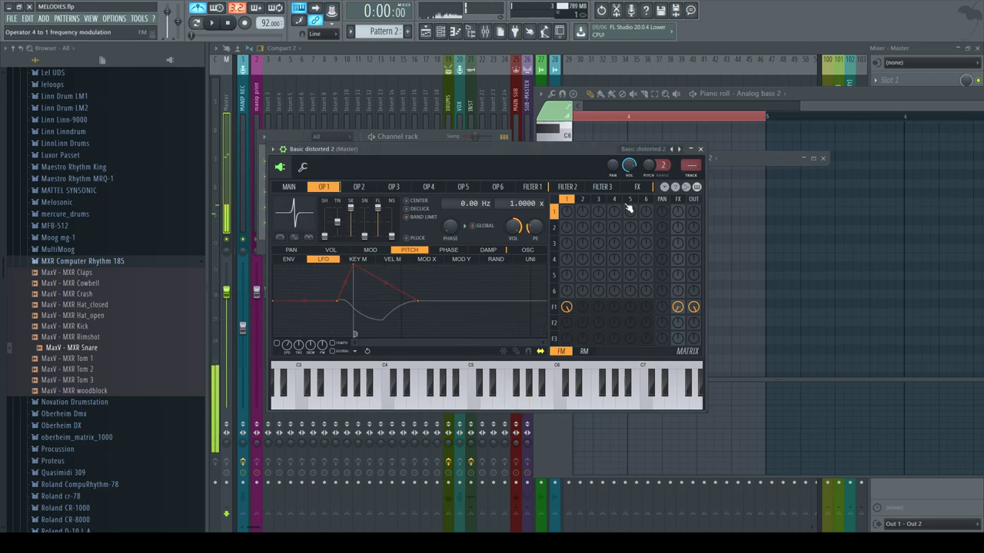
click(673, 149)
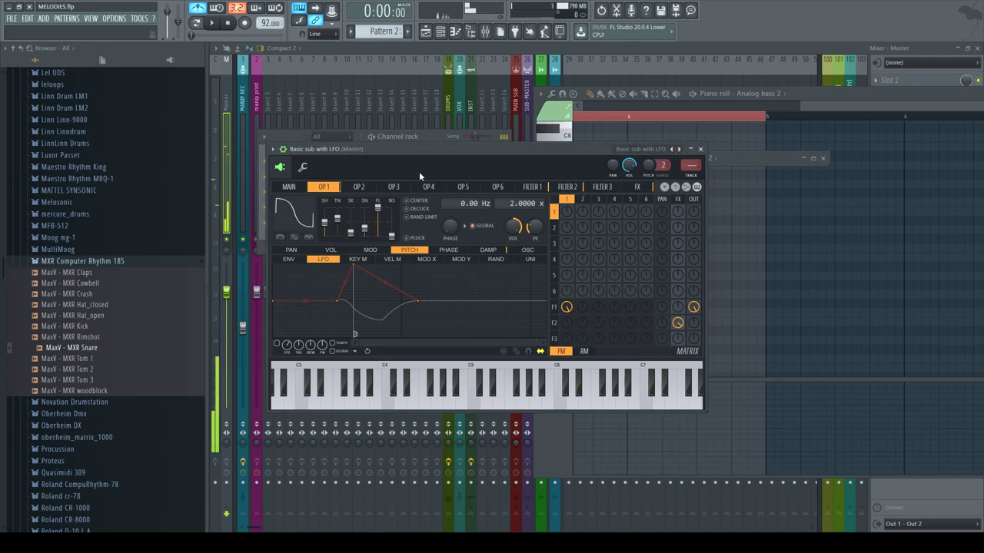
click(511, 392)
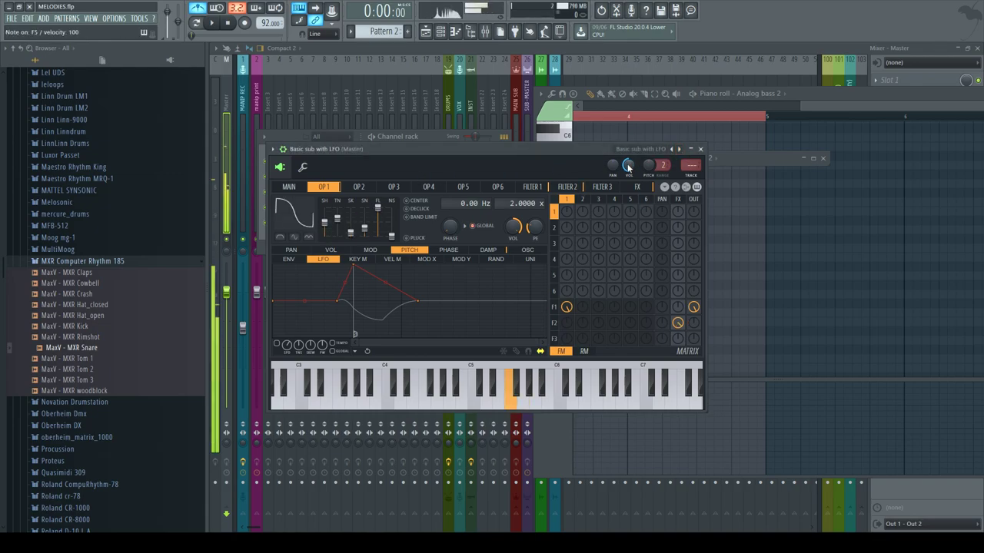
Step: Raise the Mod X level adjustment slightly in the Sytrus channel settings and audition several notes
click(303, 168)
drag(332, 211, 332, 200)
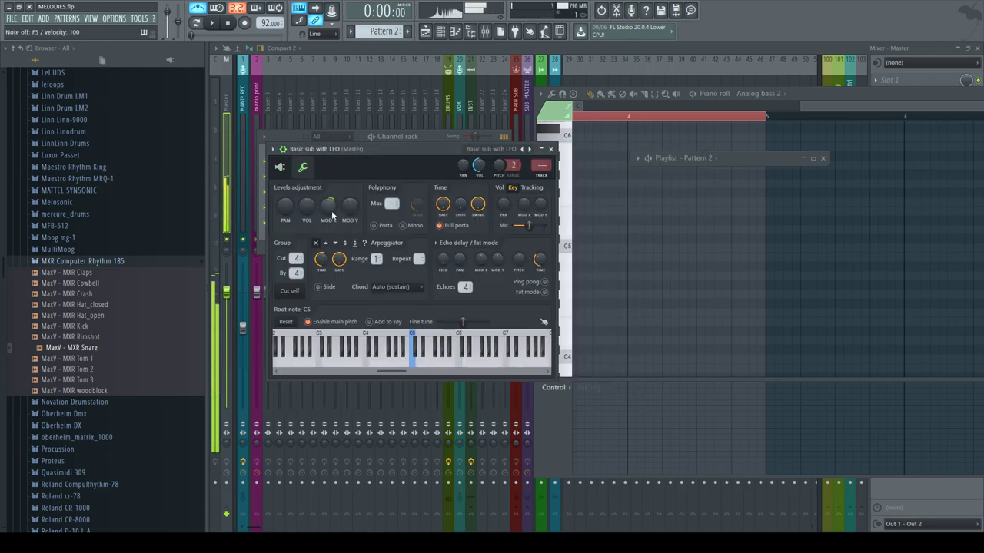
key(x)
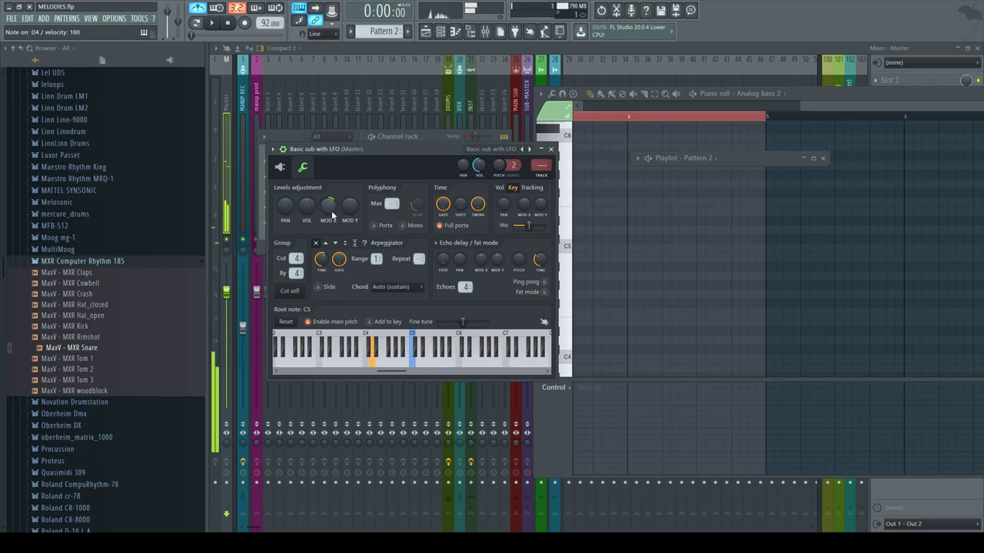
key(u)
key(i)
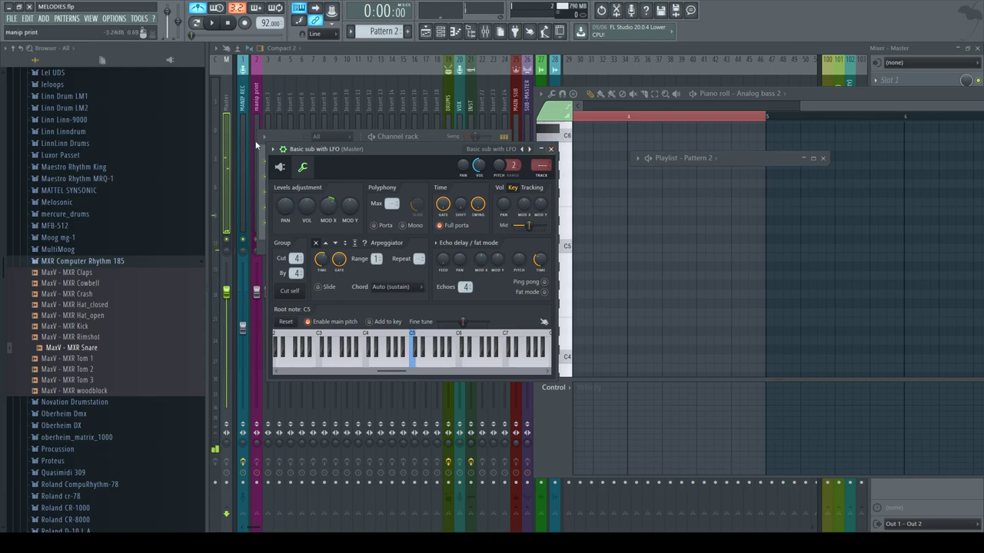
Step: Return Sytrus to its plugin view, close its window and reopen it from the Basic sub with LFO channel
click(283, 167)
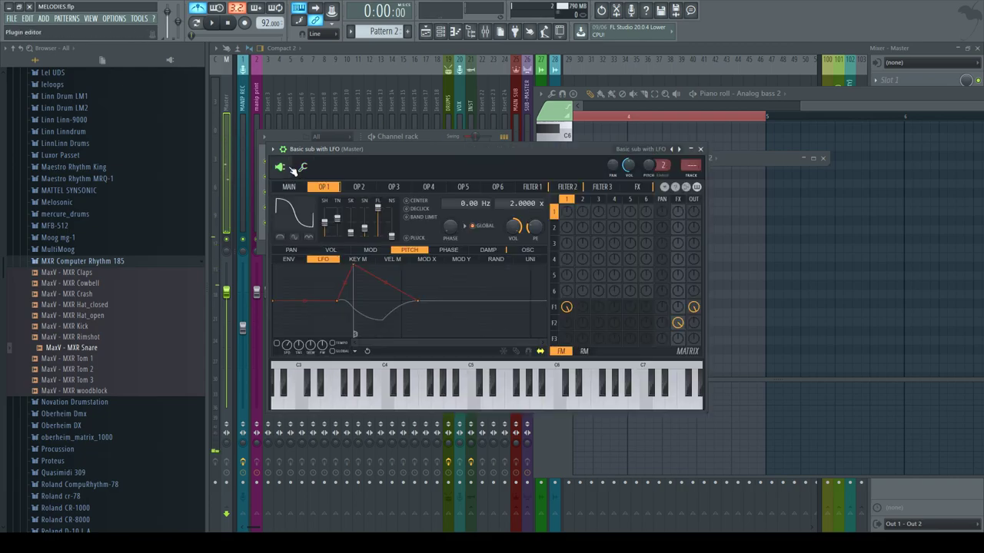
click(700, 150)
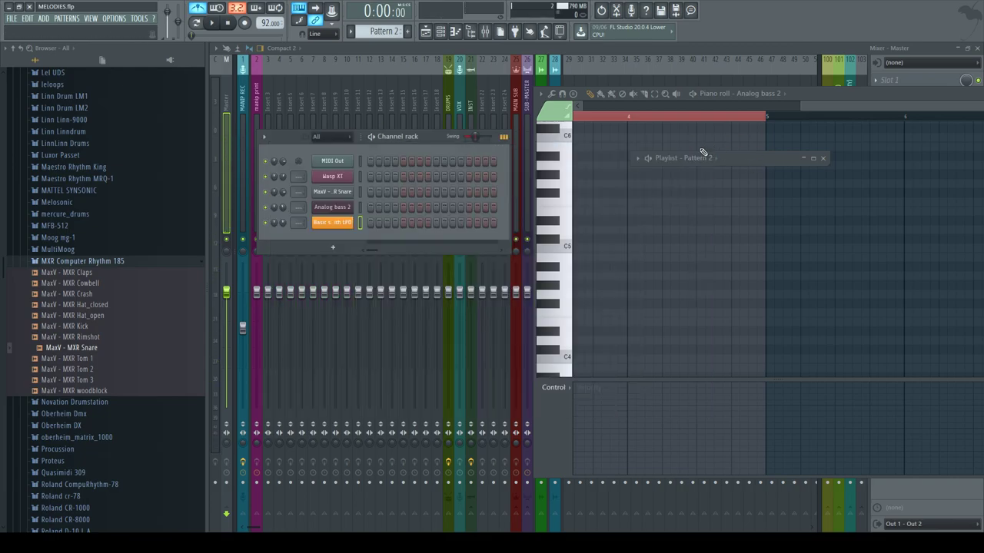
click(347, 224)
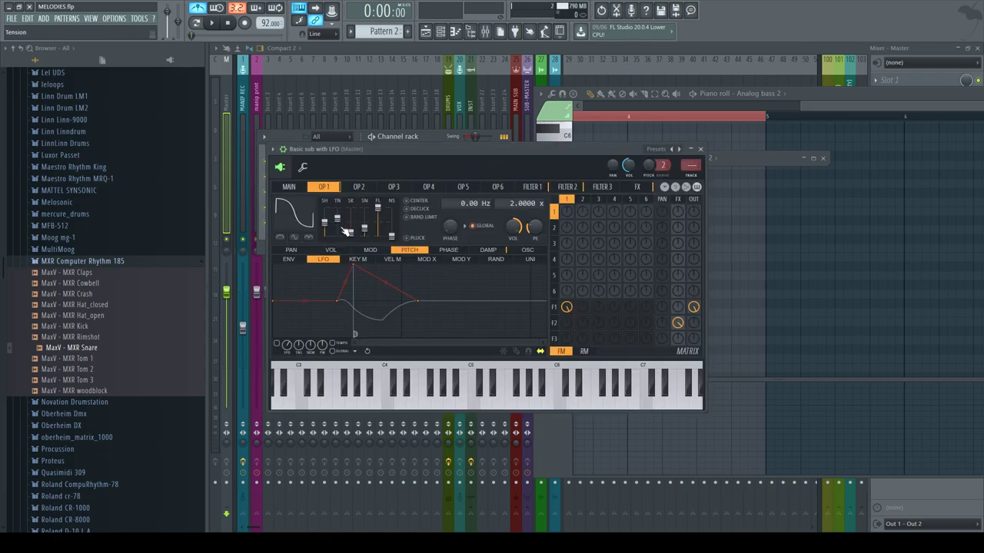
drag(392, 159, 394, 302)
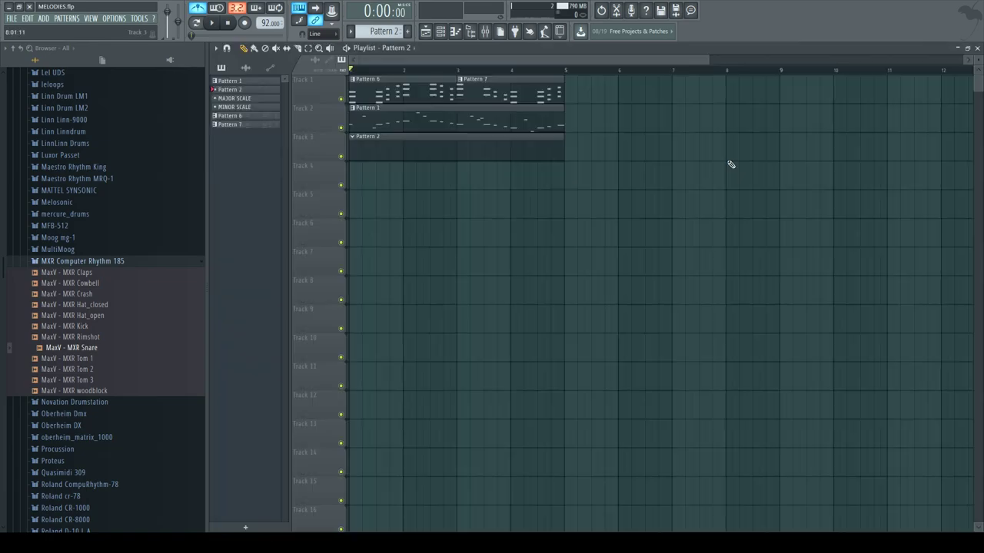
Step: Maximize the playlist and show the Basic sub with LFO piano roll for Pattern 2, starting at bar 1
double_click(730, 158)
key(space)
double_click(375, 151)
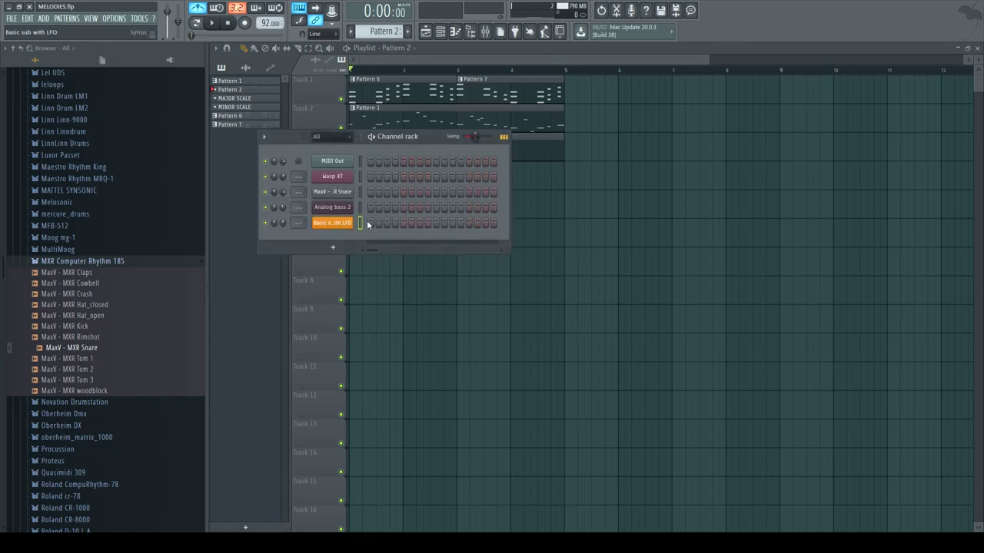
key(F7)
drag(819, 112, 591, 102)
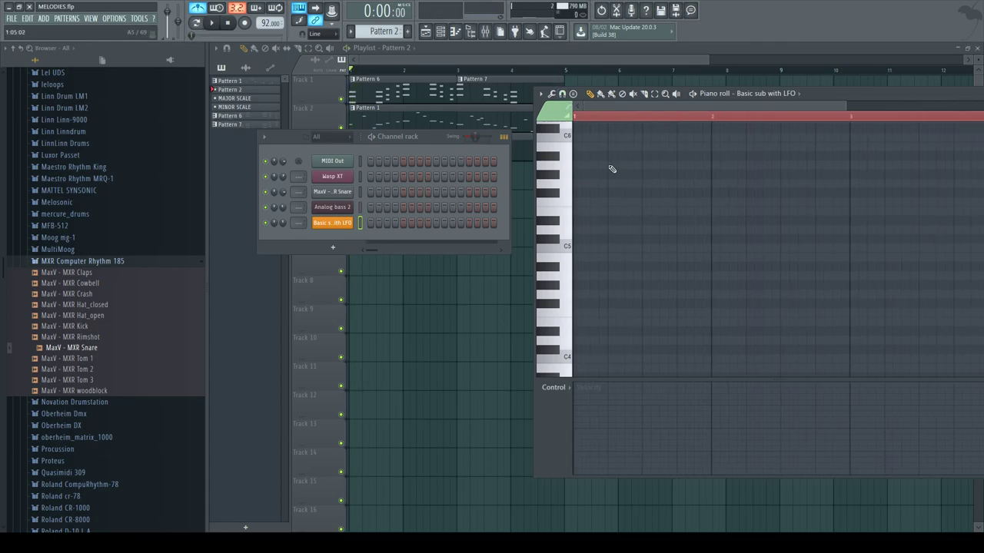
scroll(598, 163, up, 3)
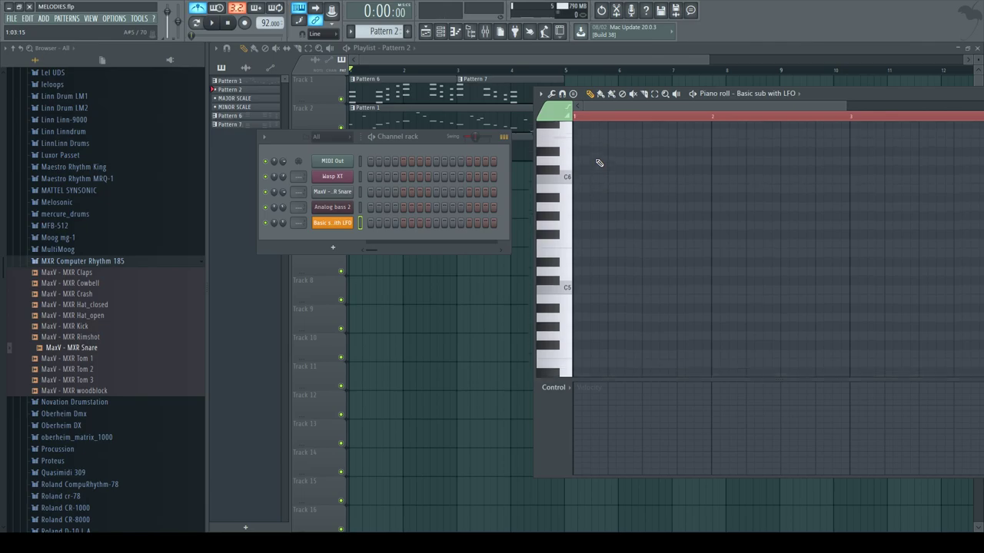
Step: Bring the full playlist back to the front and play the arrangement from the start
click(524, 71)
drag(526, 72, 259, 69)
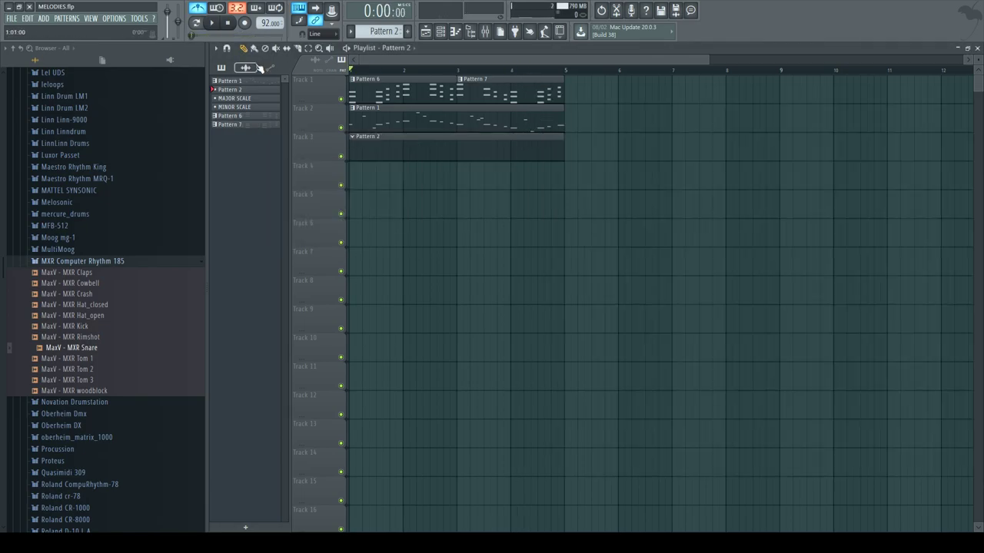
key(space)
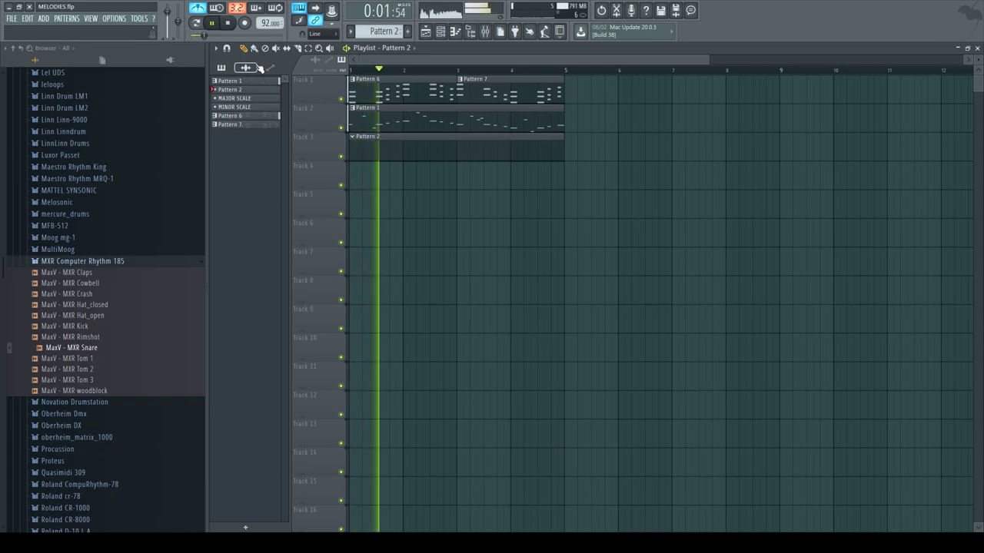
key(space)
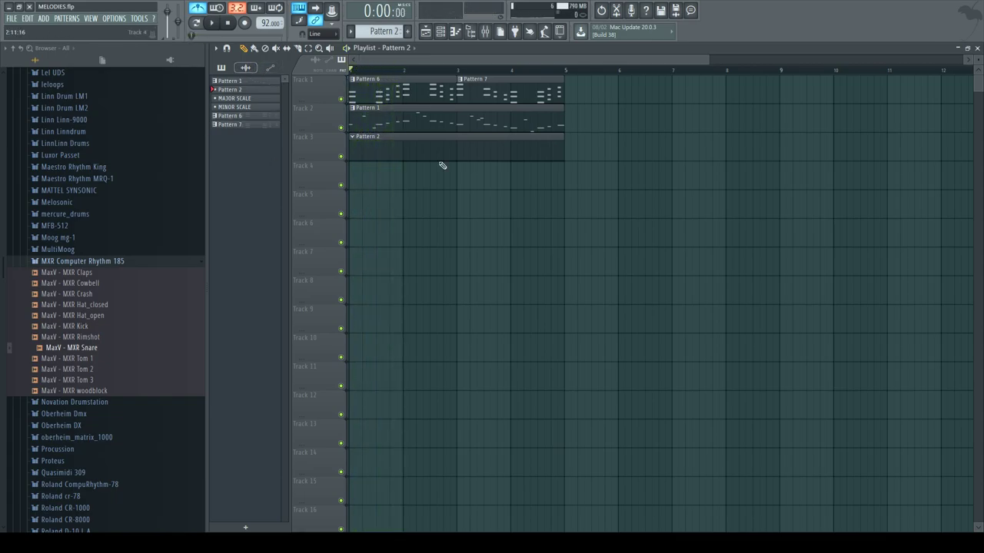
Step: Reopen Pattern 2's Basic sub with LFO piano roll and place C5, G4, A4, C5 and D5 notes in bar 1
double_click(393, 149)
click(348, 222)
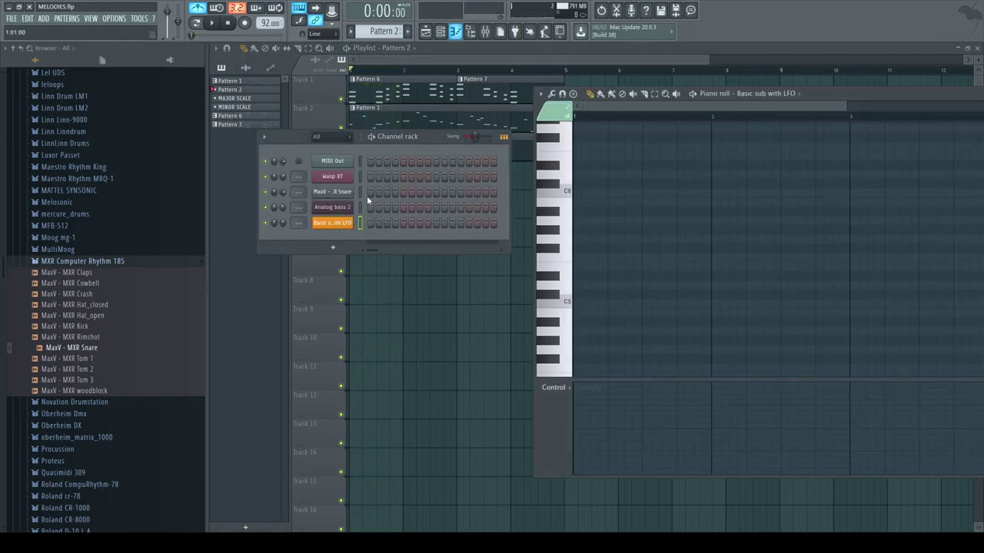
key(space)
drag(610, 177, 609, 304)
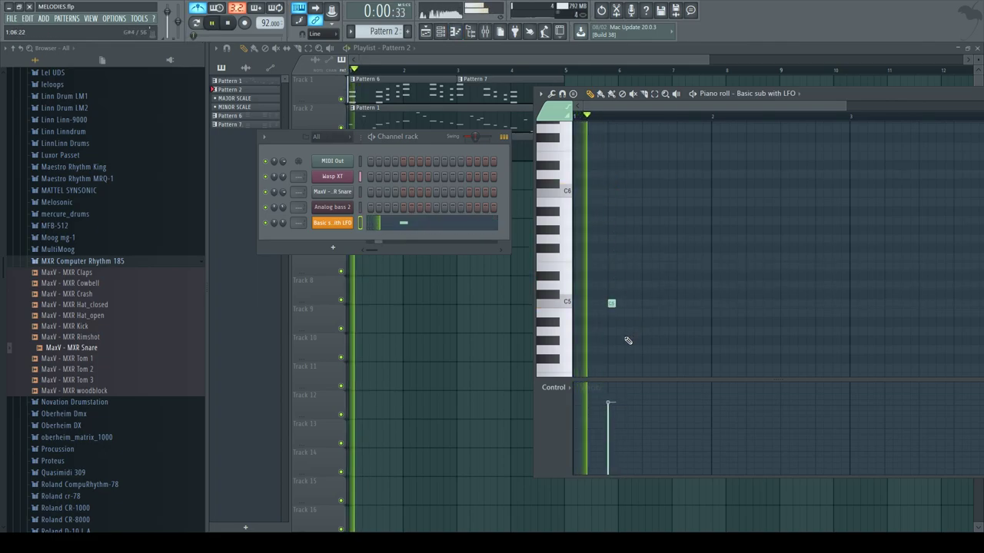
key(space)
click(629, 348)
click(637, 332)
key(space)
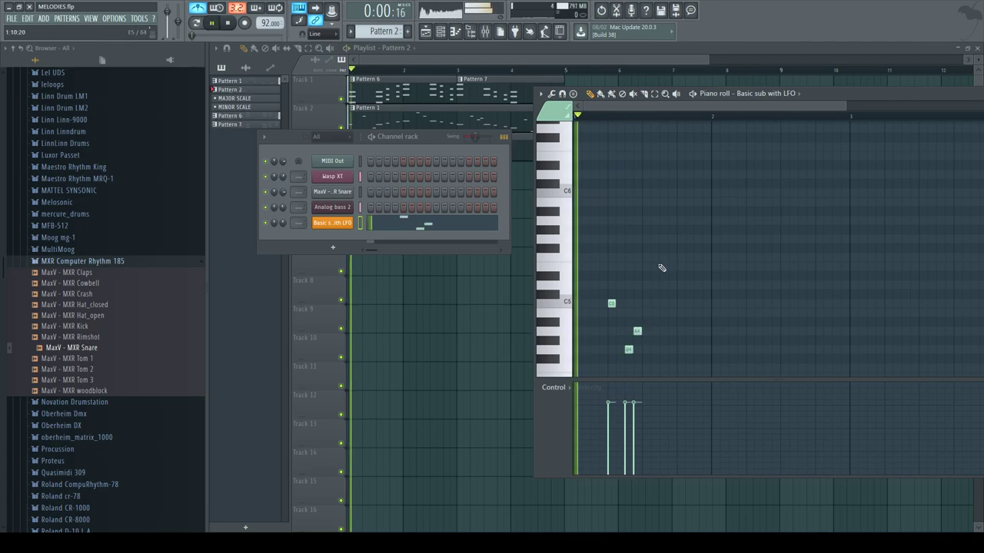
key(space)
click(646, 304)
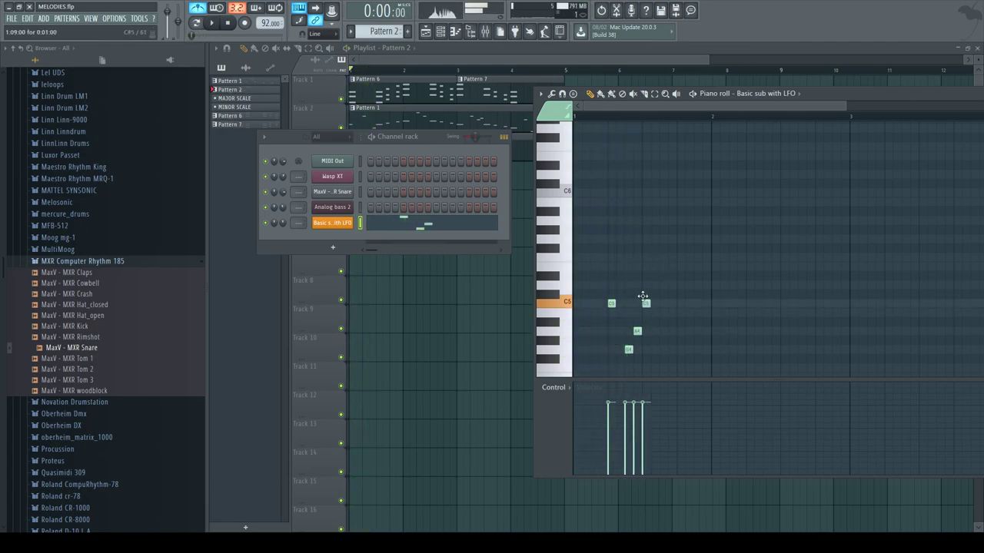
click(663, 285)
Step: Add E5 and G5 notes at the end of bar 1, checking the rising melody with playback
key(space)
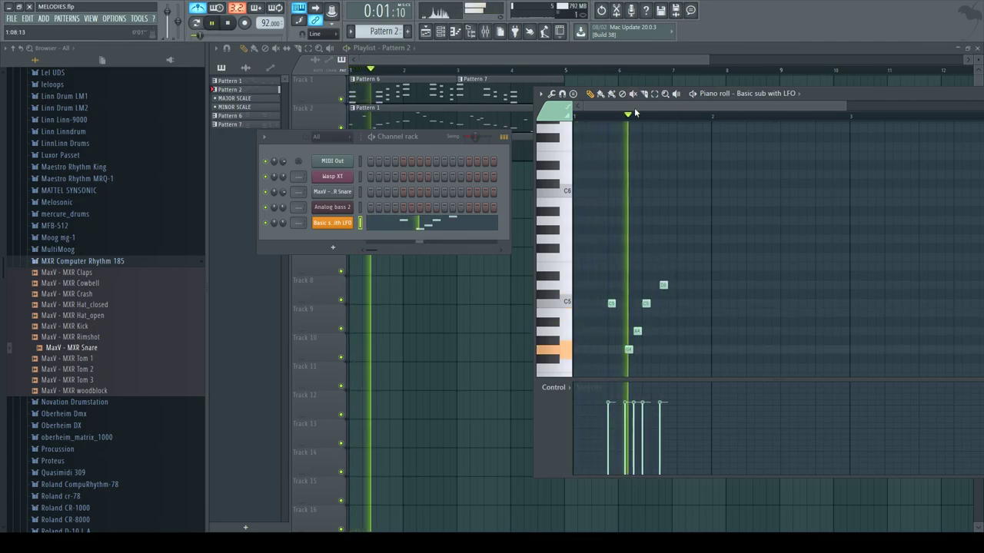
scroll(687, 170, right, 1)
key(space)
click(639, 267)
key(space)
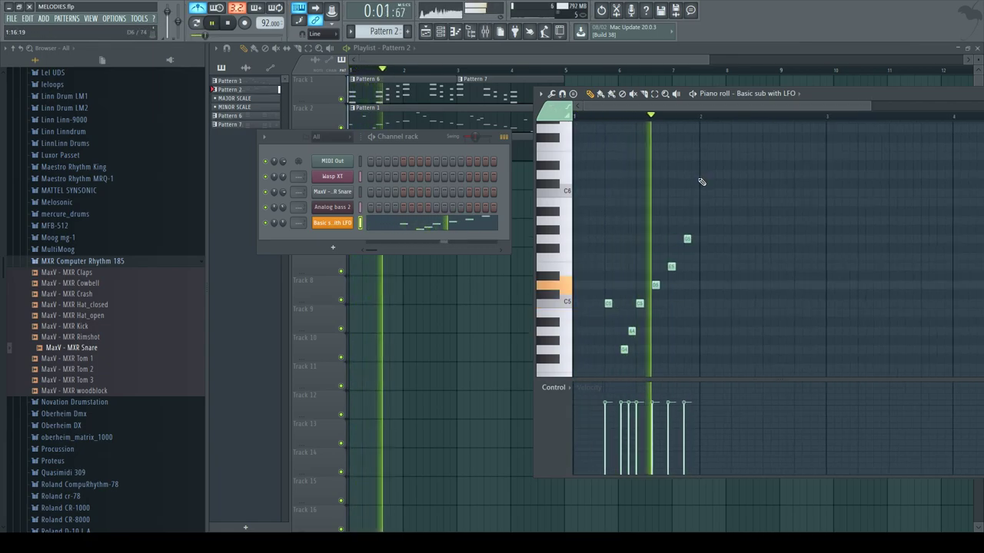
key(space)
Step: Place the bar 2 notes A5, G5, E5, C5, D5, E5, D5 and C5, and play the finished melody
click(734, 221)
click(742, 239)
click(750, 267)
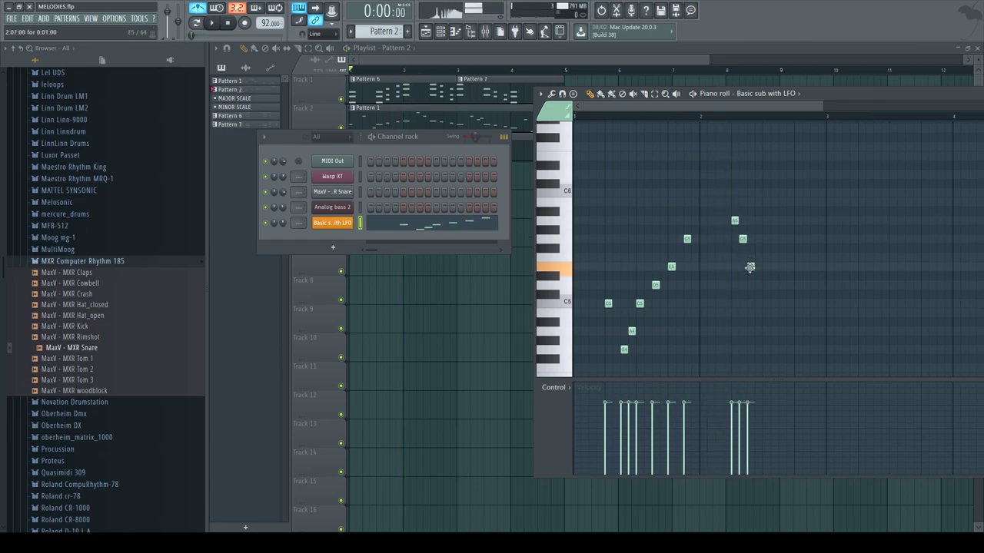
click(758, 304)
click(766, 285)
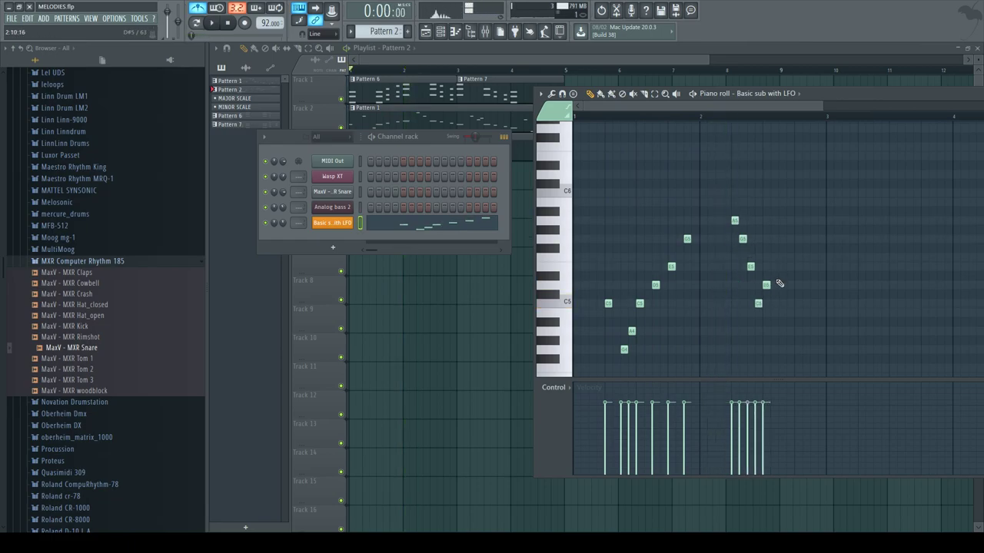
click(781, 267)
click(797, 285)
click(813, 304)
key(space)
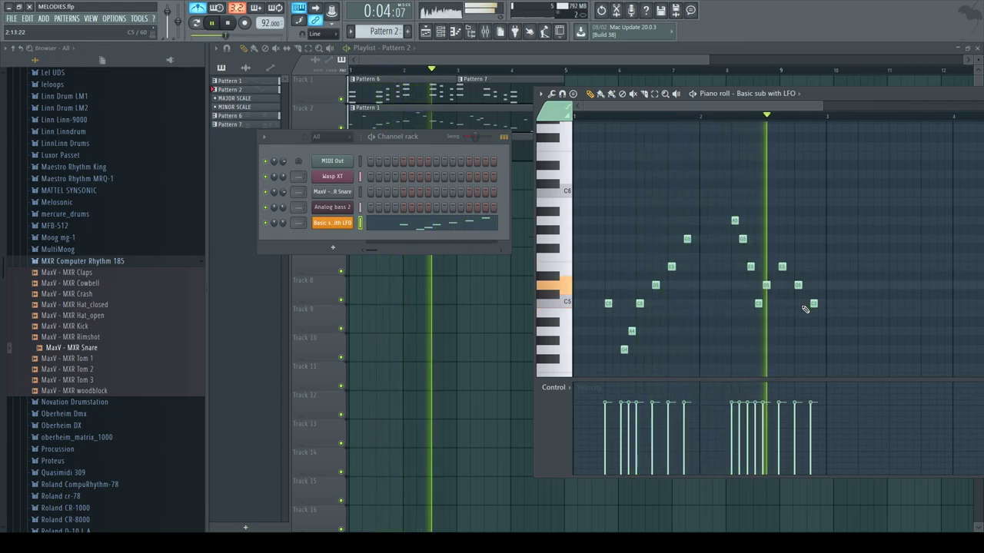
key(space)
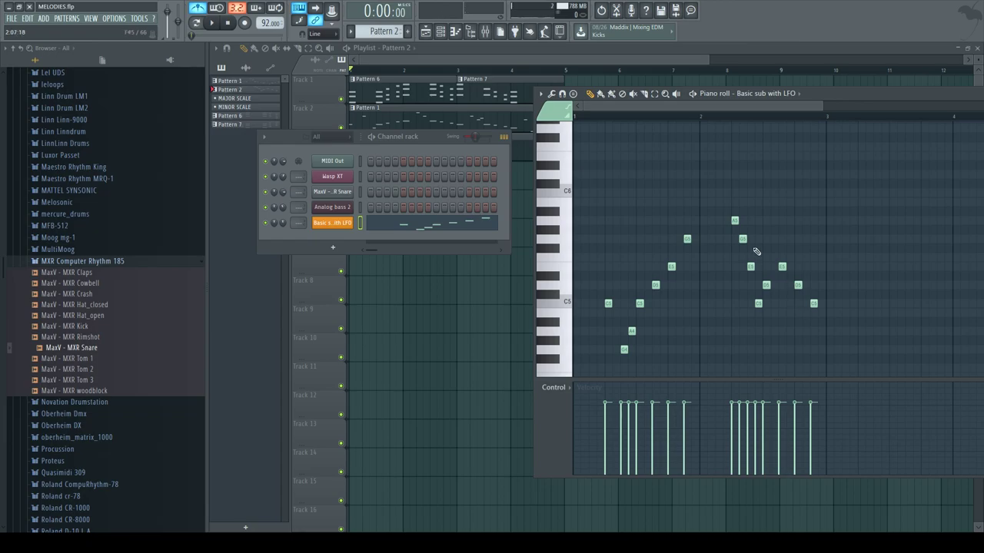
Step: Reopen Pattern 2 from the playlist, delete all its melody notes and undo the deletion
click(423, 53)
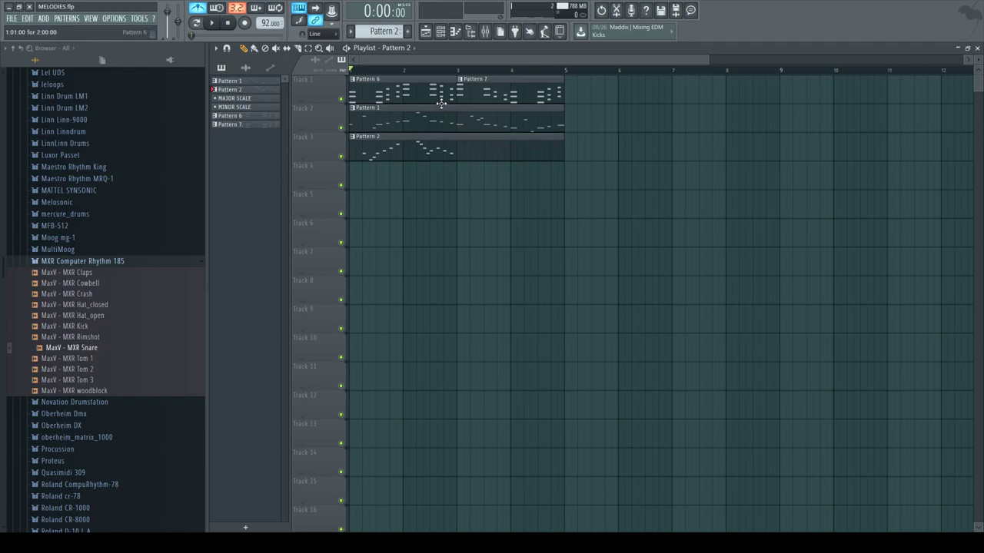
double_click(407, 151)
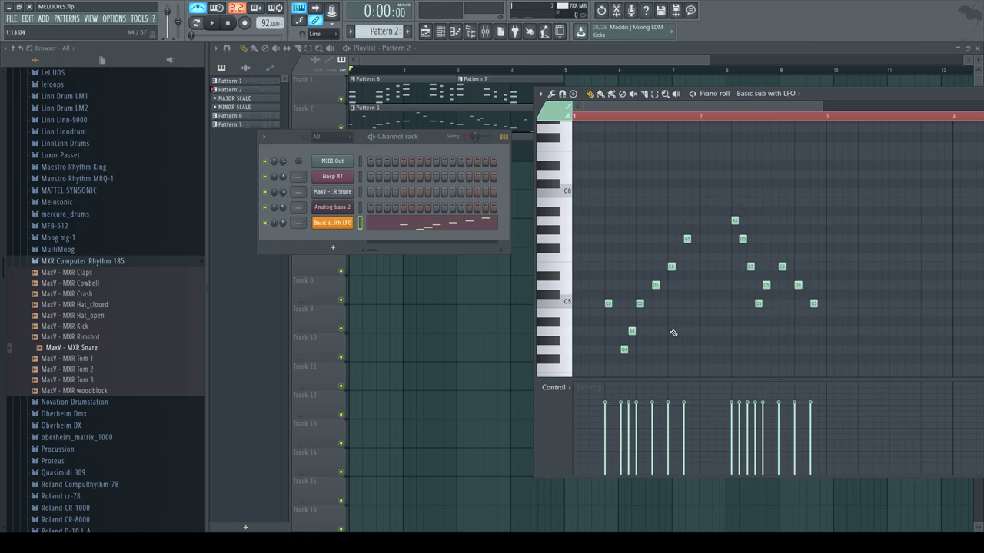
key(ctrl+a)
key(Delete)
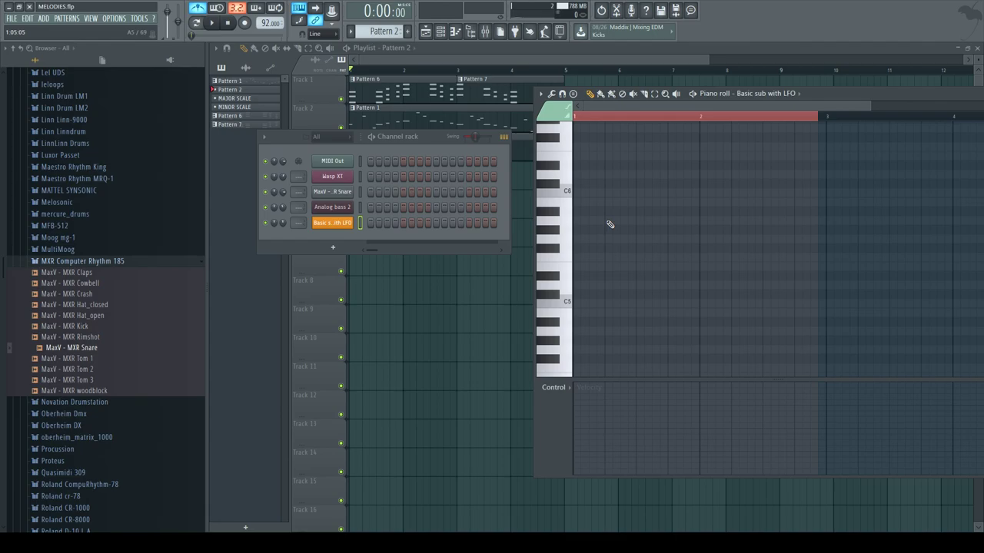
key(ctrl+z)
Step: Play the melody once more, delete all its notes and move the Channel rack clear of the Pattern 2 clip
key(space)
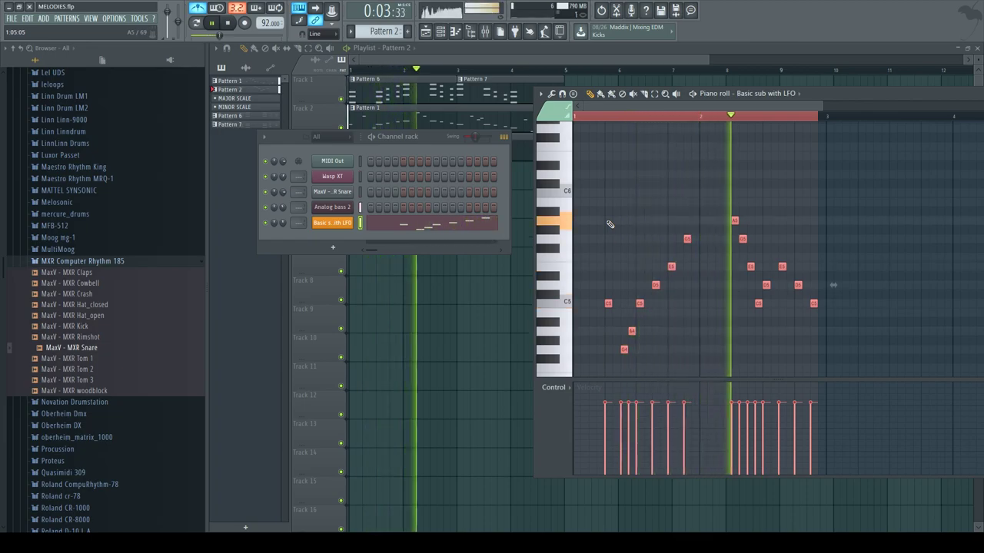
key(space)
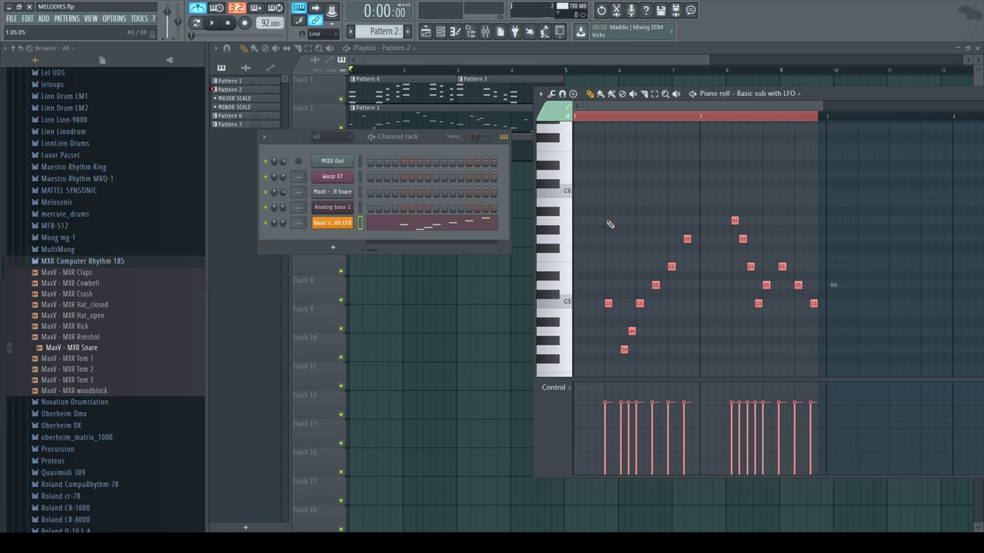
key(Delete)
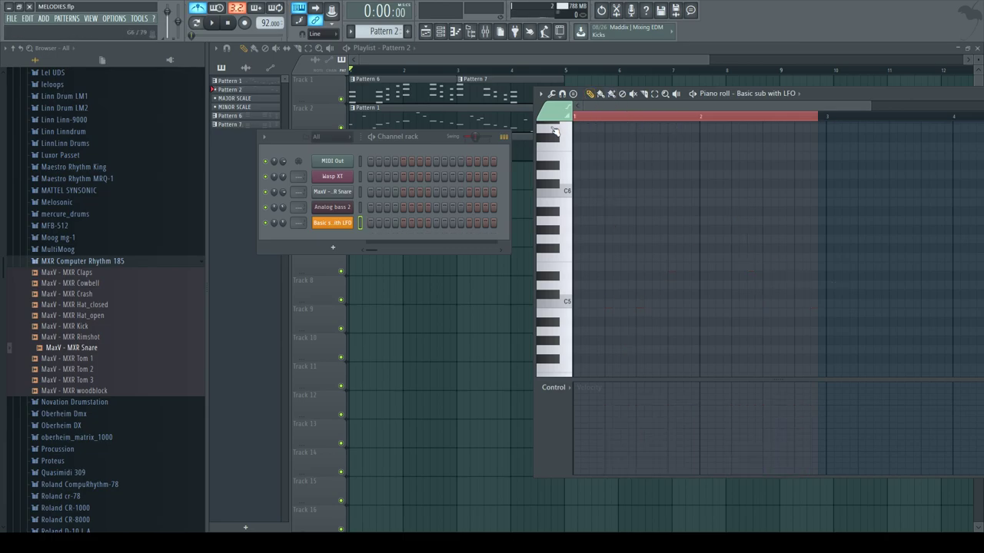
drag(436, 145, 442, 283)
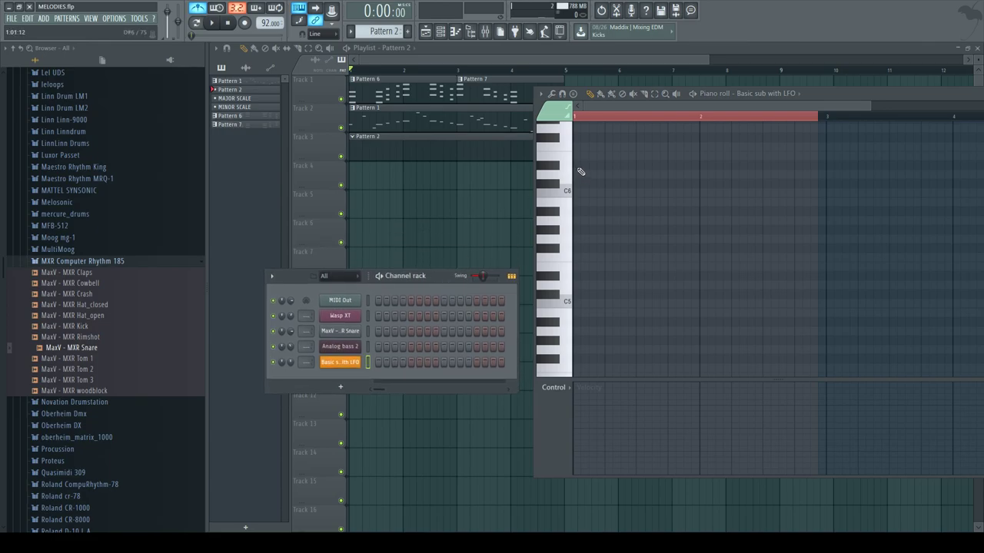
Step: Place C5 and A#4 notes in bar 1 of the new melody, removing the other trial notes
click(590, 210)
right_click(590, 210)
key(space)
key(space)
drag(607, 246, 607, 305)
click(623, 331)
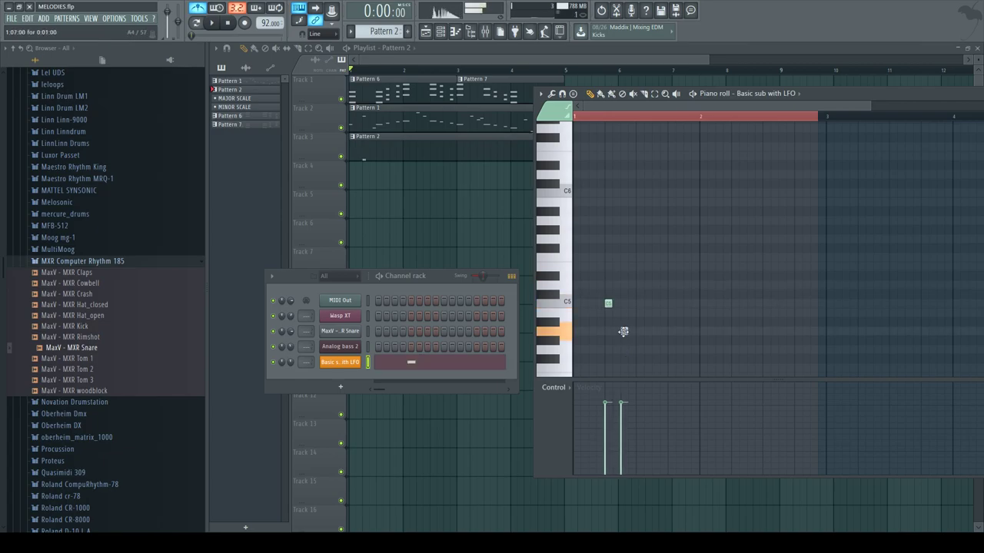
right_click(626, 330)
click(624, 321)
click(631, 313)
click(638, 303)
right_click(632, 312)
right_click(637, 303)
Step: Continue bar 1 with F5, F#5, B5 and A#5 notes, checking the melody with playback
key(space)
key(space)
click(640, 257)
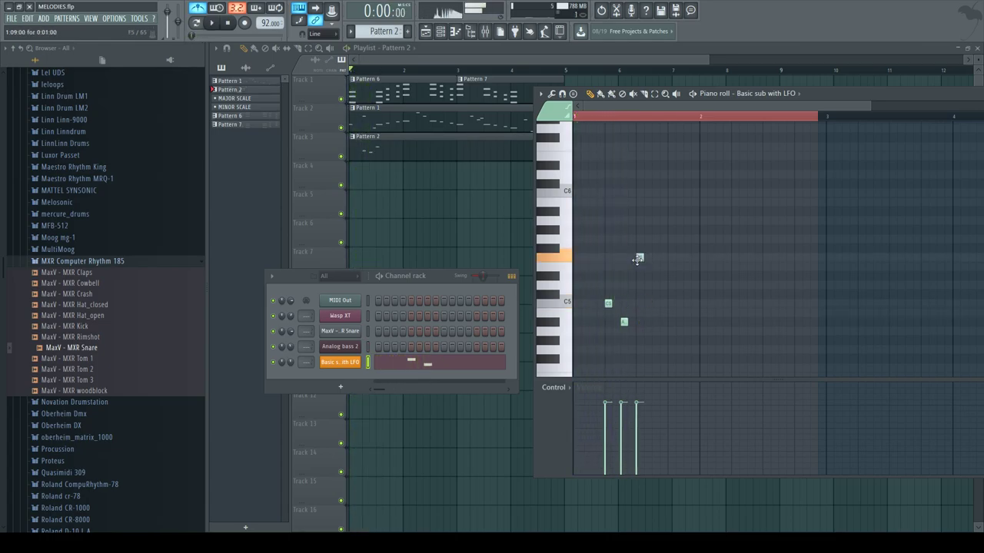
click(655, 248)
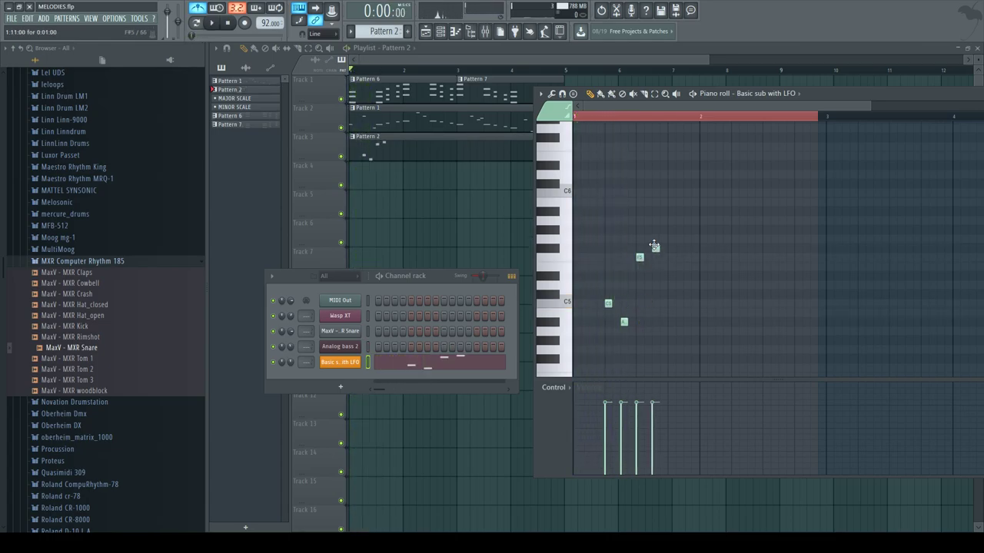
click(671, 202)
click(687, 210)
key(space)
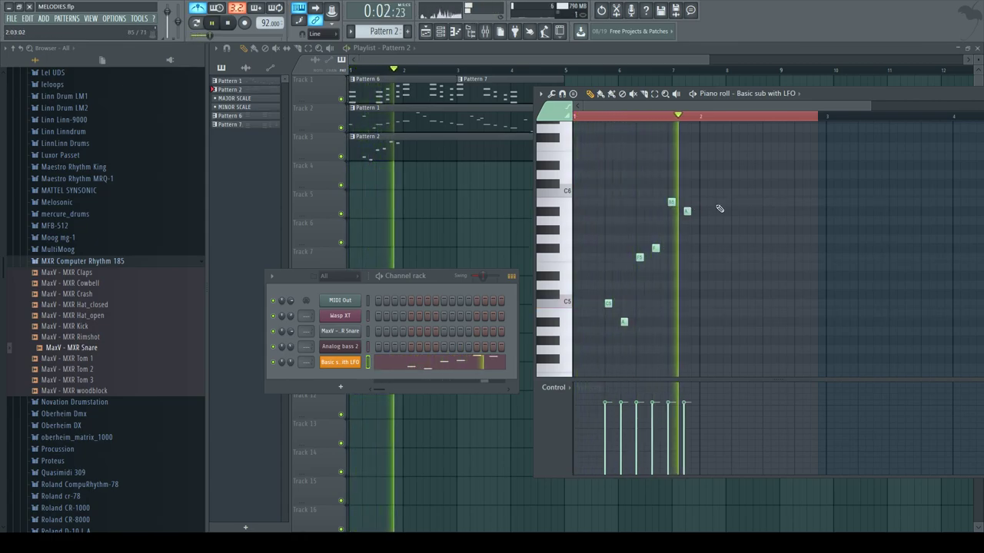
key(space)
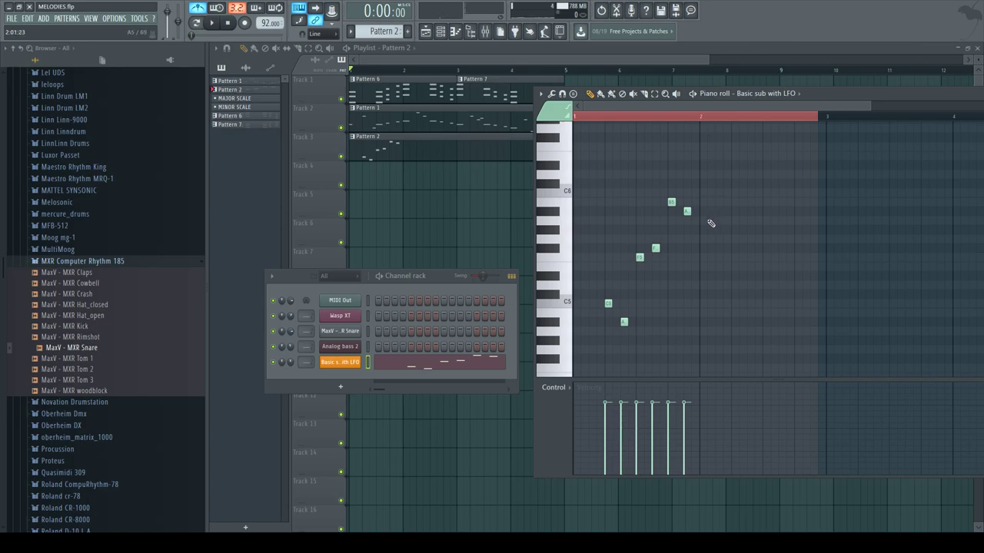
Step: Fill bar 2 with F#5, G#5, A#5, D6 and C#6 notes, ending on a G#5 near the bar's end
drag(742, 250, 736, 247)
click(750, 229)
click(766, 211)
click(781, 174)
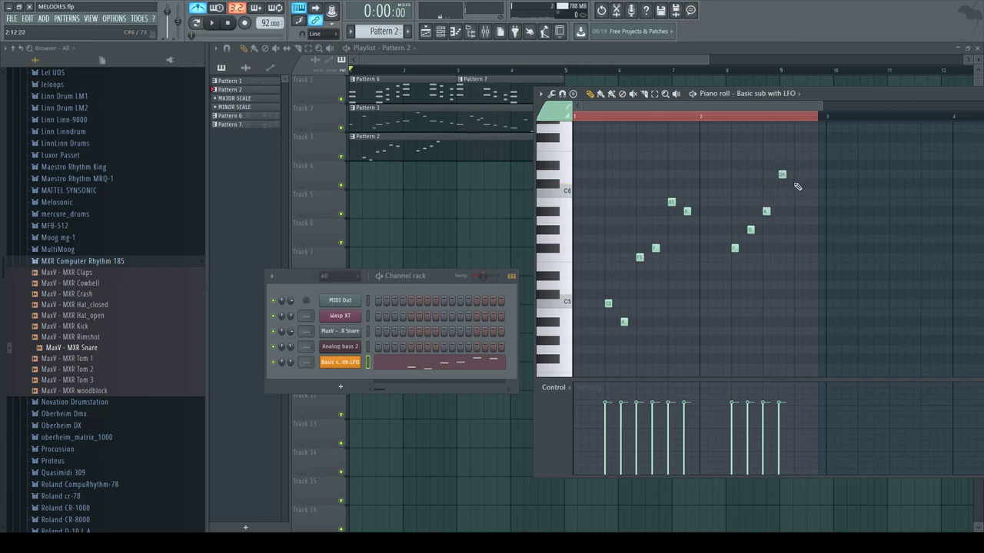
click(789, 183)
click(799, 229)
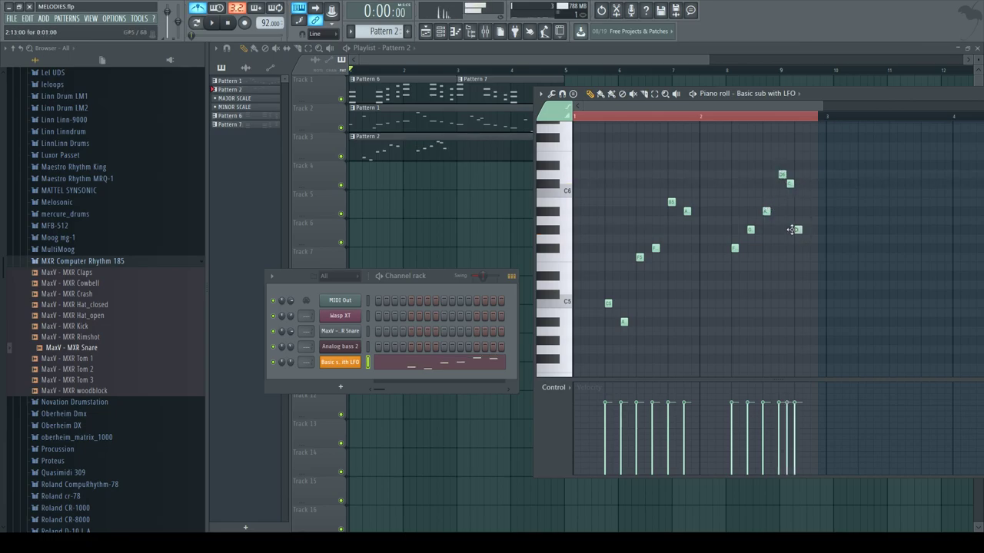
click(785, 120)
right_click(798, 230)
click(811, 229)
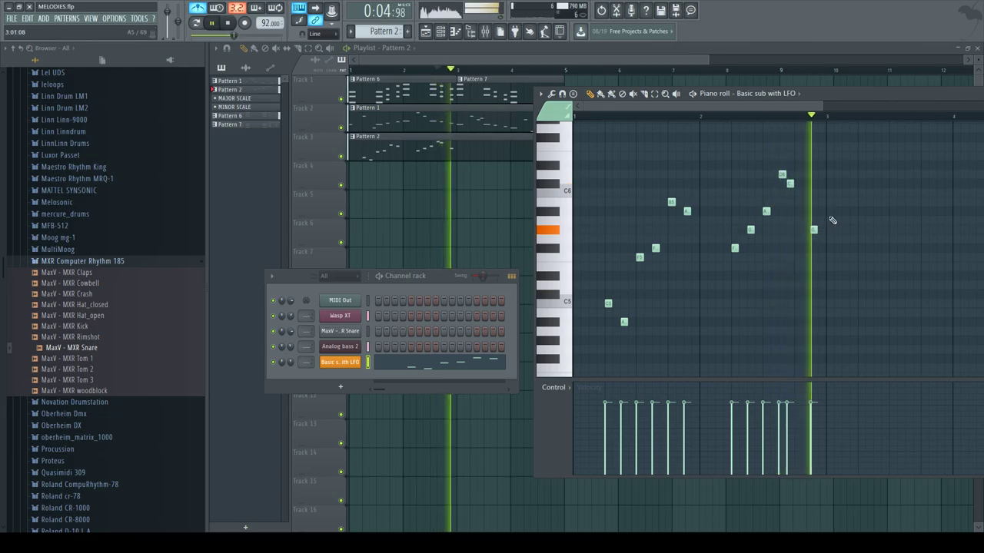
Step: Play the off-scale melody through and delete all of its notes from Pattern 2
key(space)
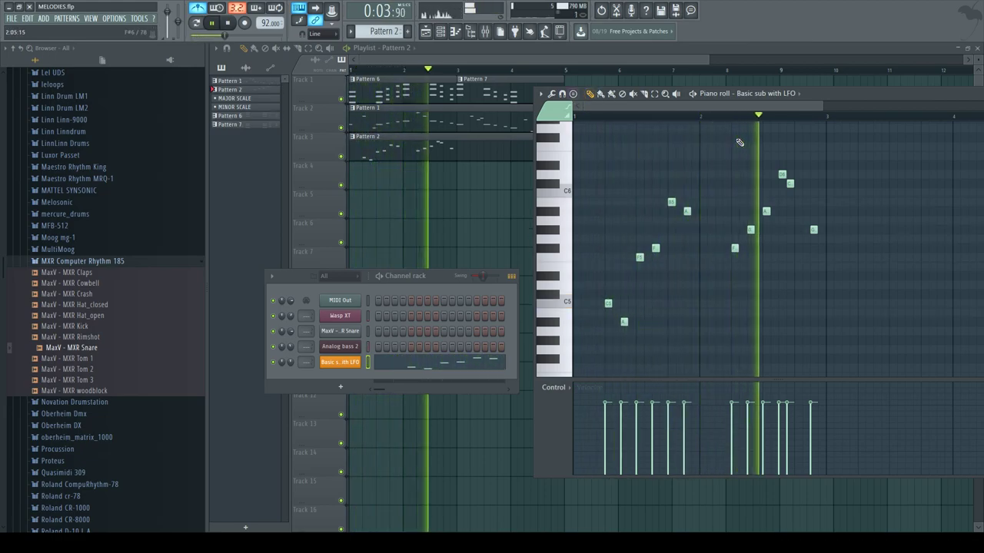
key(space)
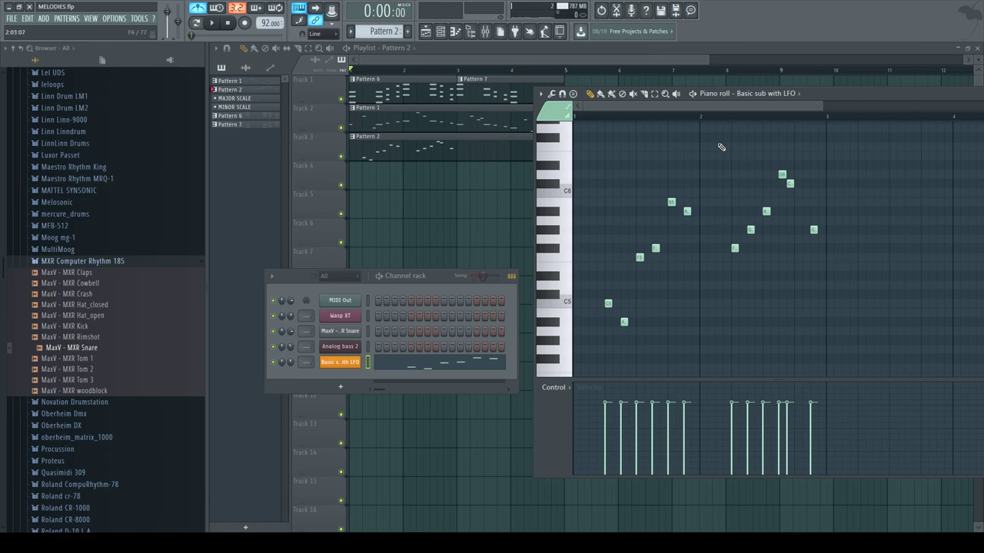
right_click(608, 303)
right_click(624, 322)
right_click(640, 257)
right_click(656, 247)
right_click(671, 203)
right_click(687, 211)
right_click(735, 248)
right_click(813, 229)
right_click(789, 183)
right_click(782, 174)
right_click(765, 211)
right_click(750, 229)
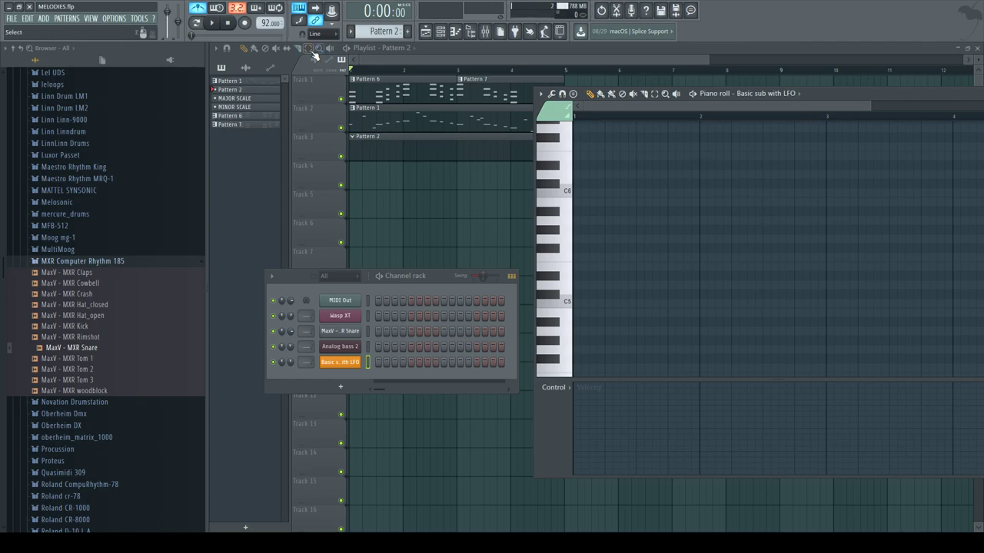
Step: Return to the playlist and play the chords and bass line without the melody
click(462, 49)
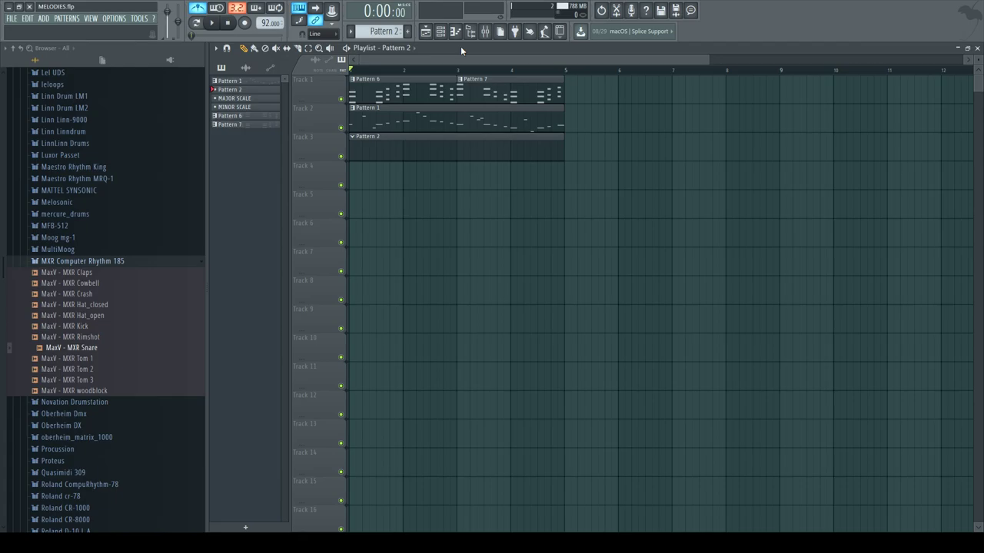
key(space)
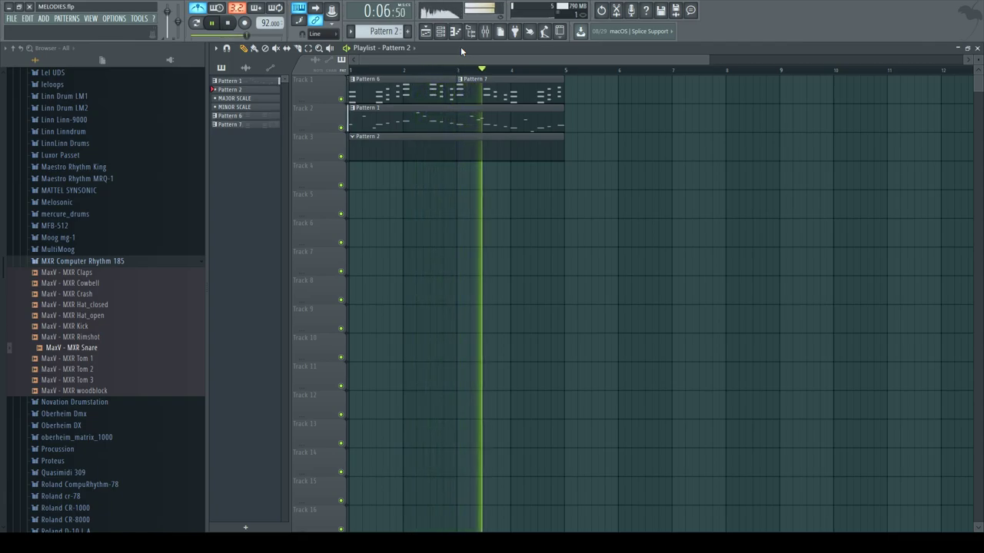
key(space)
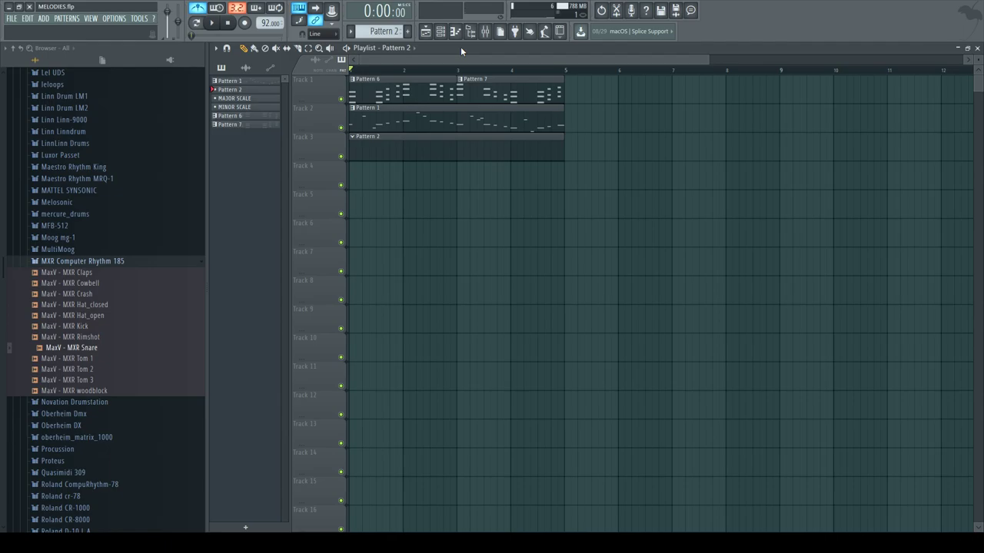
Step: Remove the Pattern 2 clip from the playlist and delete all the bass notes in Pattern 1
right_click(473, 149)
double_click(477, 116)
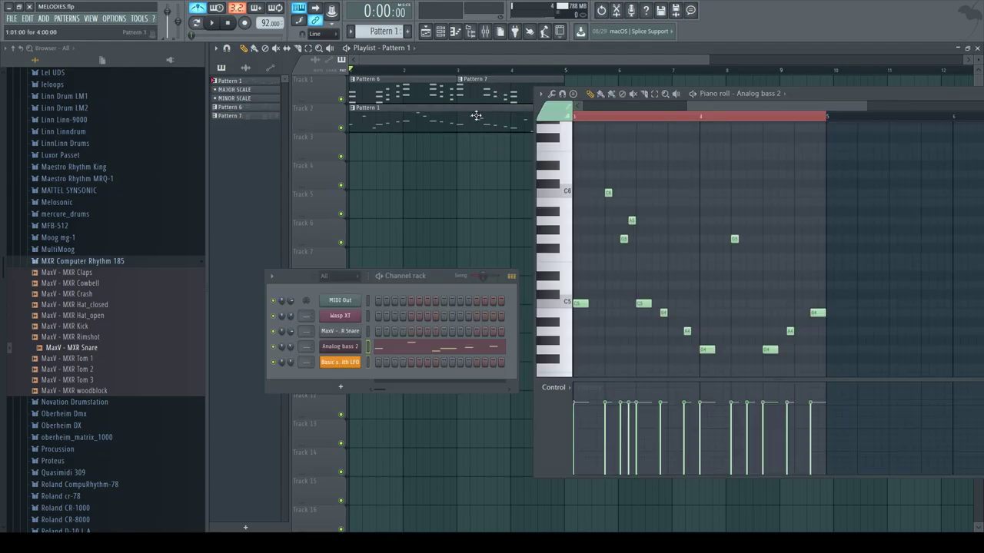
key(ctrl+a)
key(Delete)
click(484, 58)
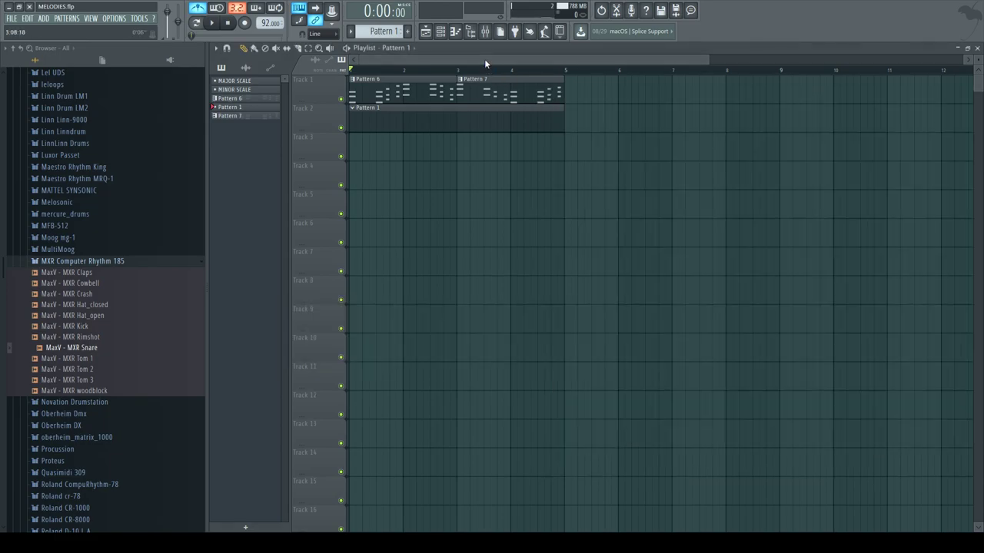
Step: Clear Pattern 7 and remove the Pattern 7 and Pattern 1 clips from the playlist
double_click(494, 98)
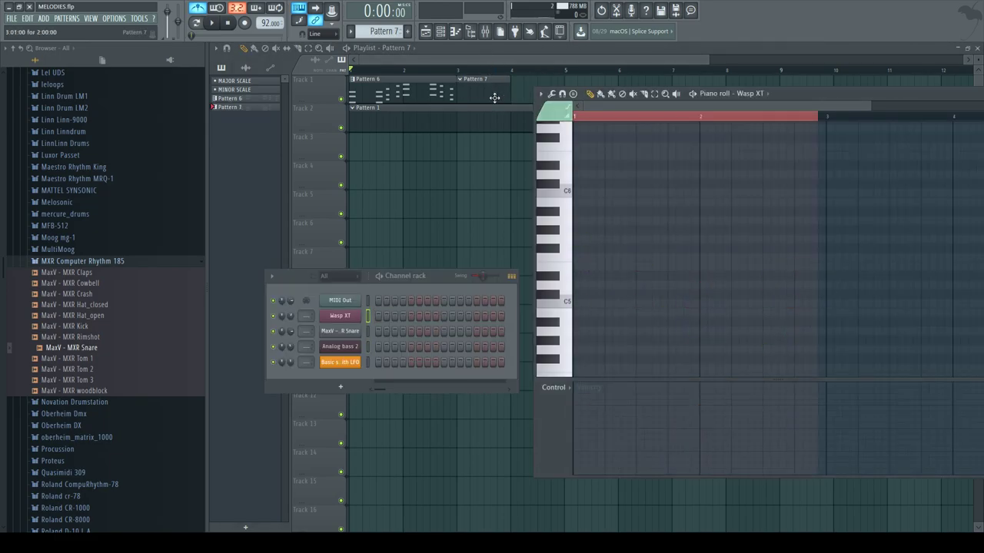
right_click(481, 89)
right_click(486, 117)
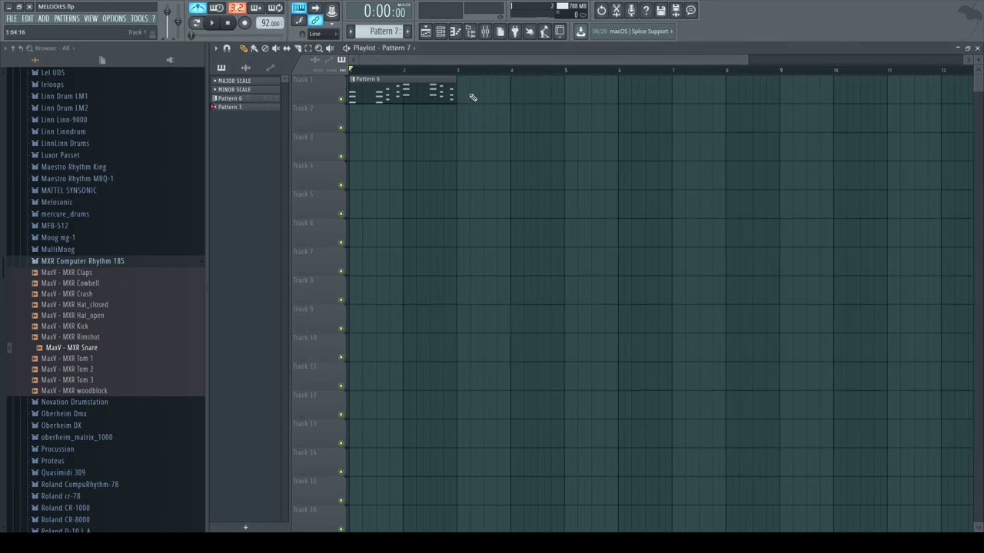
Step: Delete all the chord notes in Pattern 6, keeping its empty clip on Track 1
double_click(410, 92)
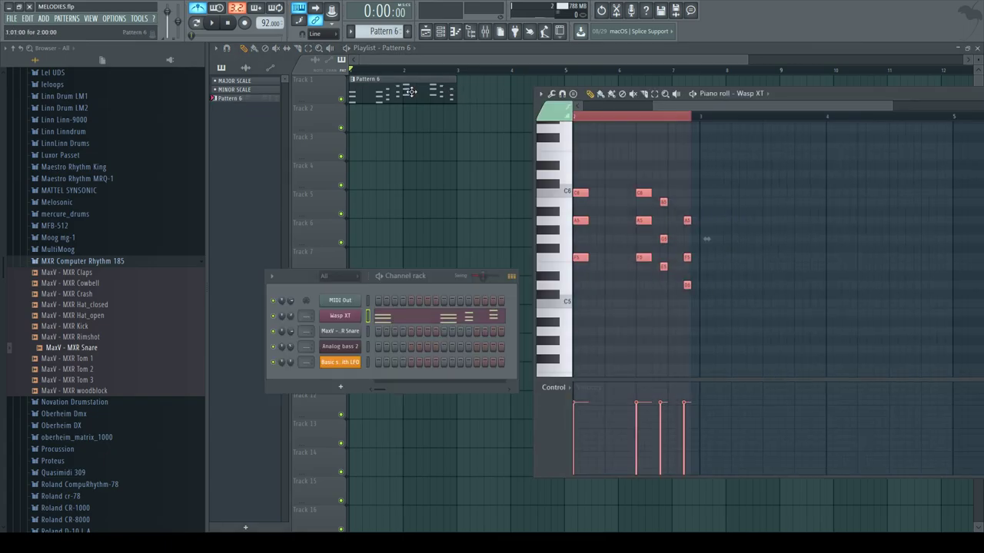
key(Delete)
drag(401, 90, 453, 93)
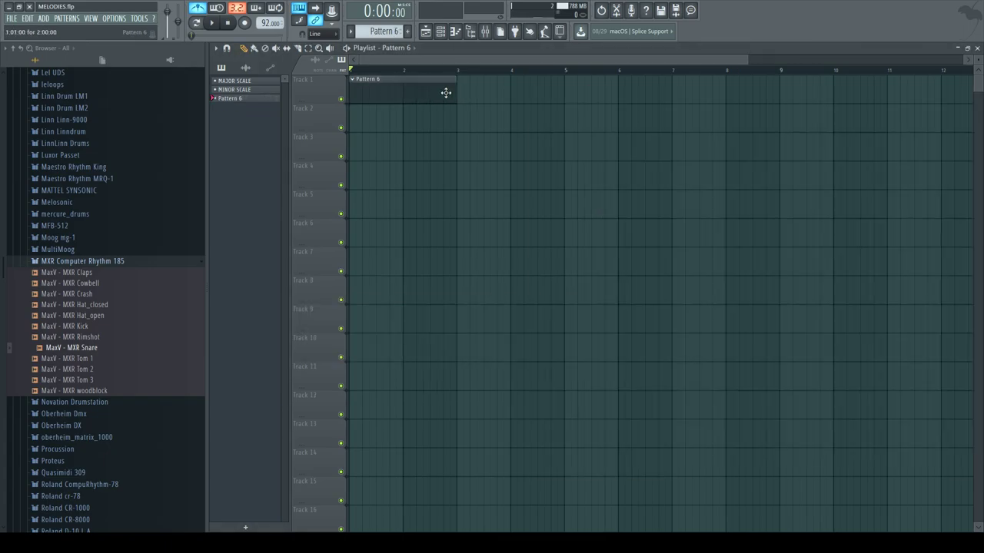
Step: Build a one-beat Wasp XT chord of F3, D#5, F5, G#5 and C6 at the start of Pattern 6 and audition it
double_click(368, 93)
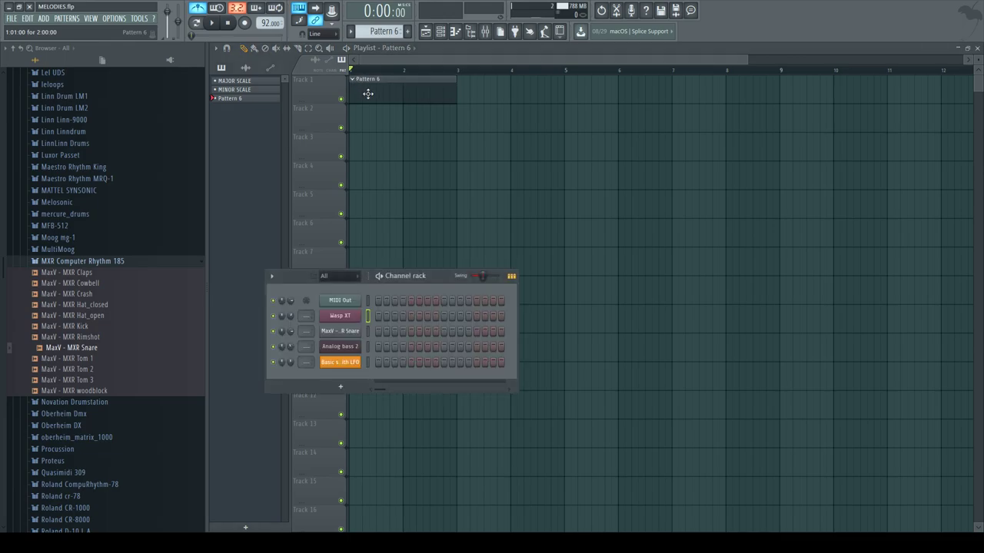
right_click(346, 317)
click(377, 318)
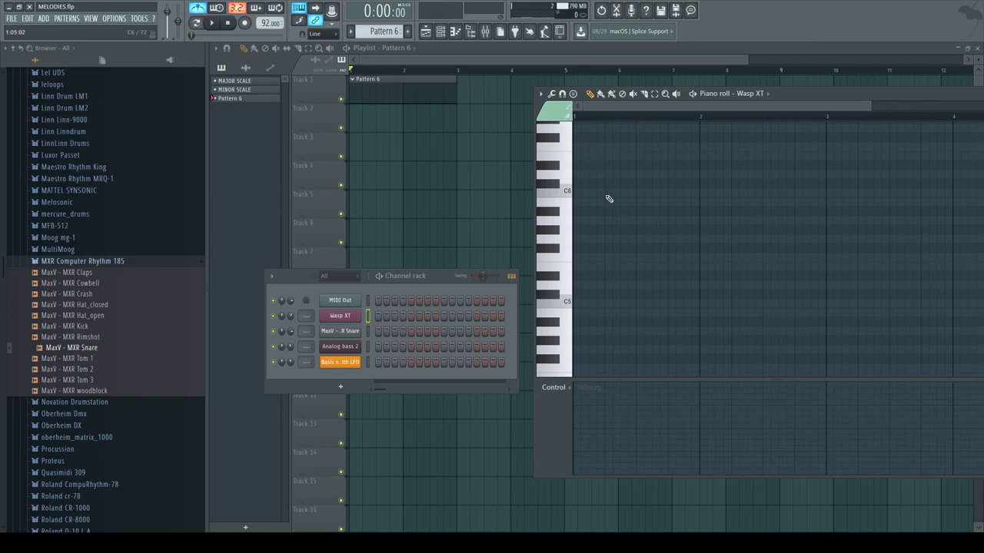
click(578, 191)
drag(578, 191, 584, 258)
drag(583, 294, 588, 369)
scroll(588, 317, down, 3)
scroll(592, 321, down, 1)
key(space)
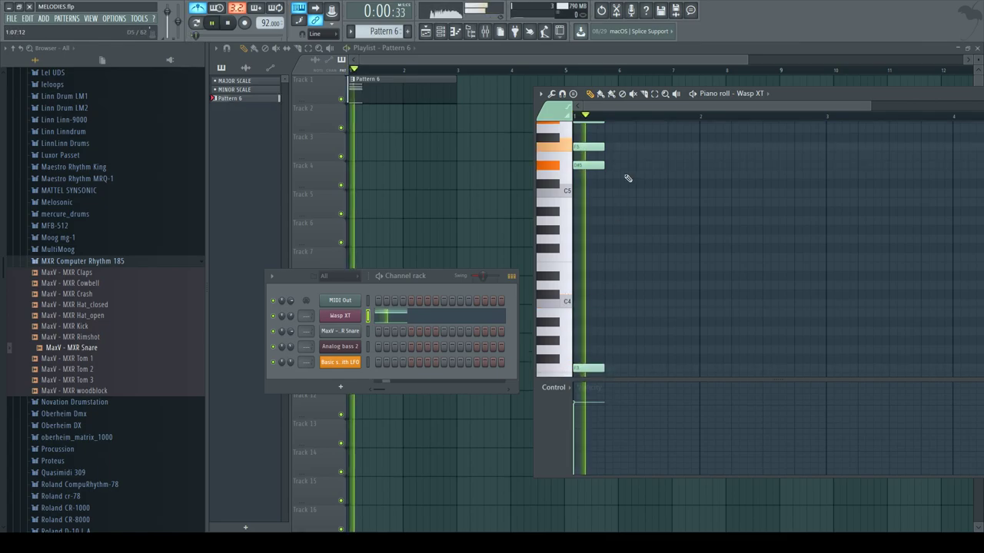
key(space)
Step: Set Wasp XT's maximum polyphony to 12, audition the chord and close the plugin
click(342, 318)
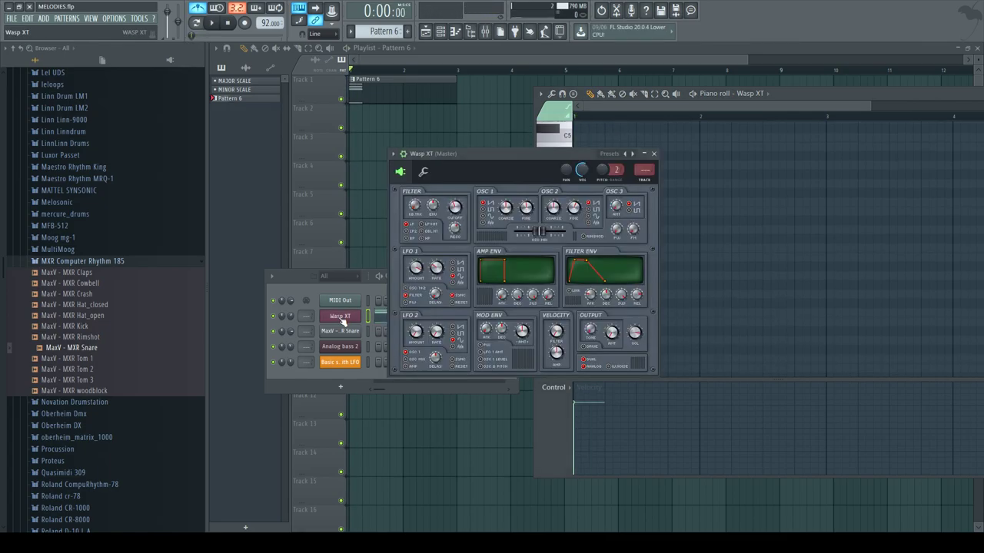
click(424, 172)
drag(511, 208, 512, 183)
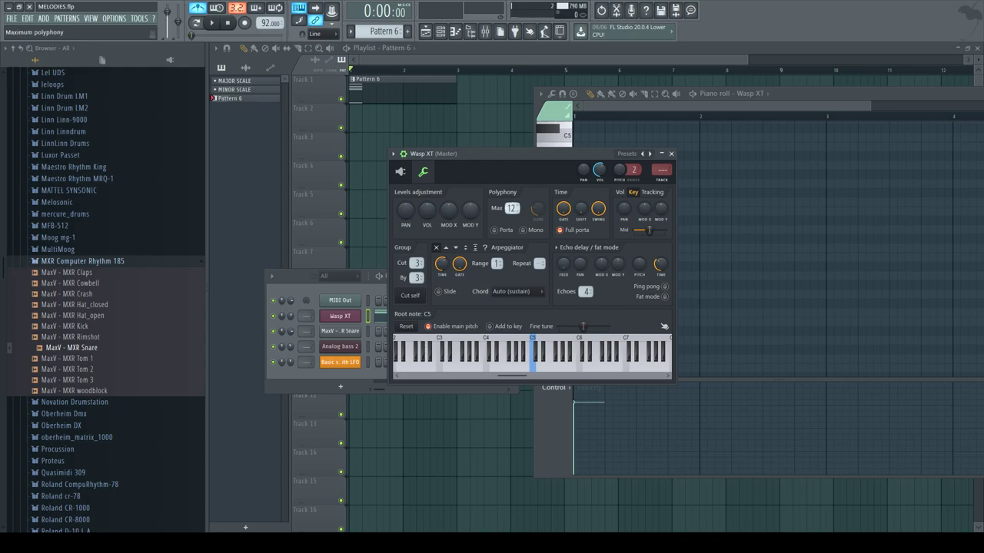
key(space)
key(space)
click(401, 172)
key(space)
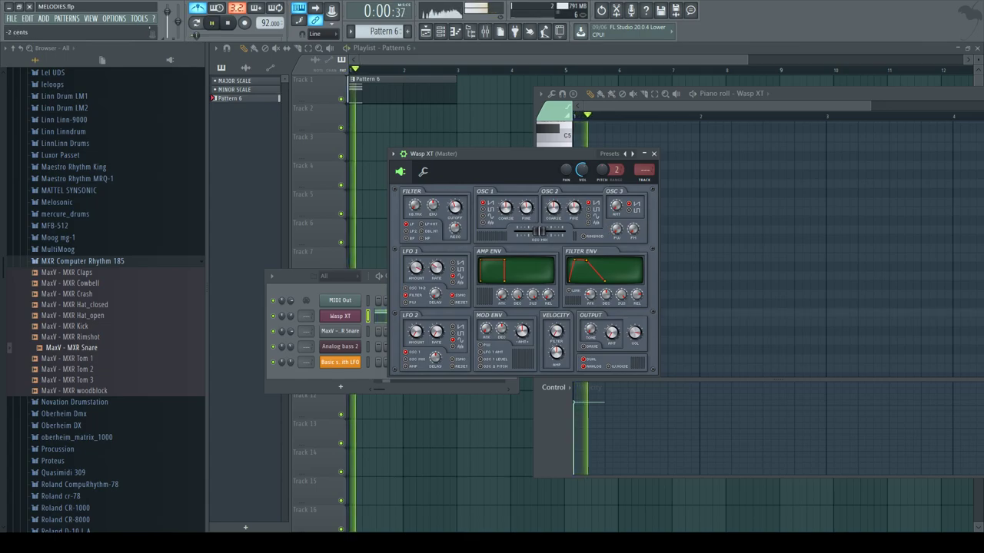
key(space)
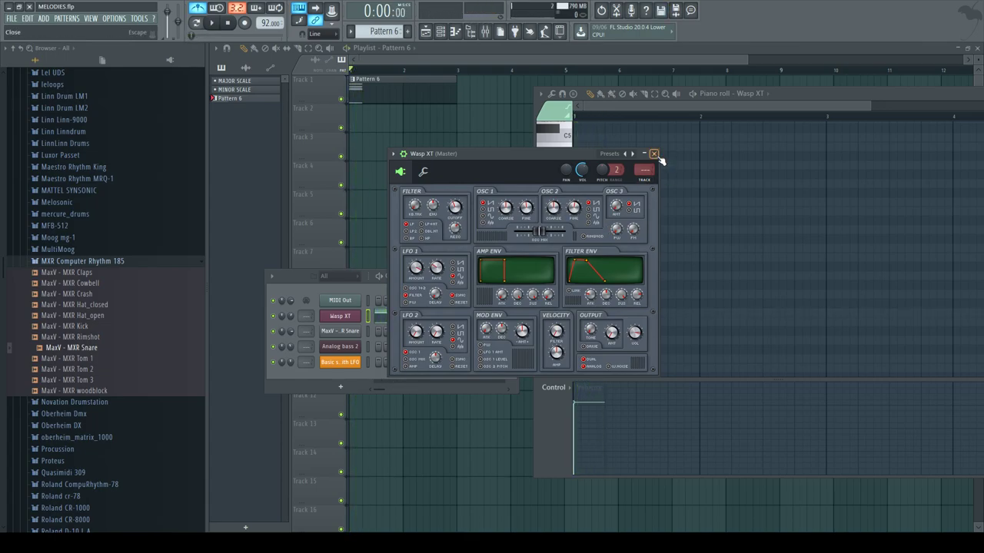
click(654, 154)
Step: Set the project tempo to 134 BPM and audition the chord at that speed
click(664, 93)
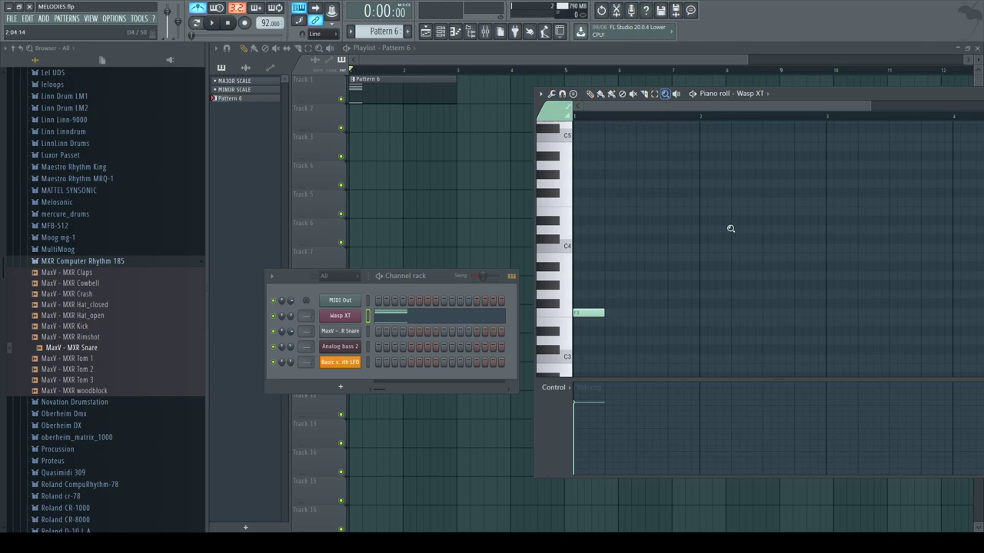
click(728, 217)
click(590, 94)
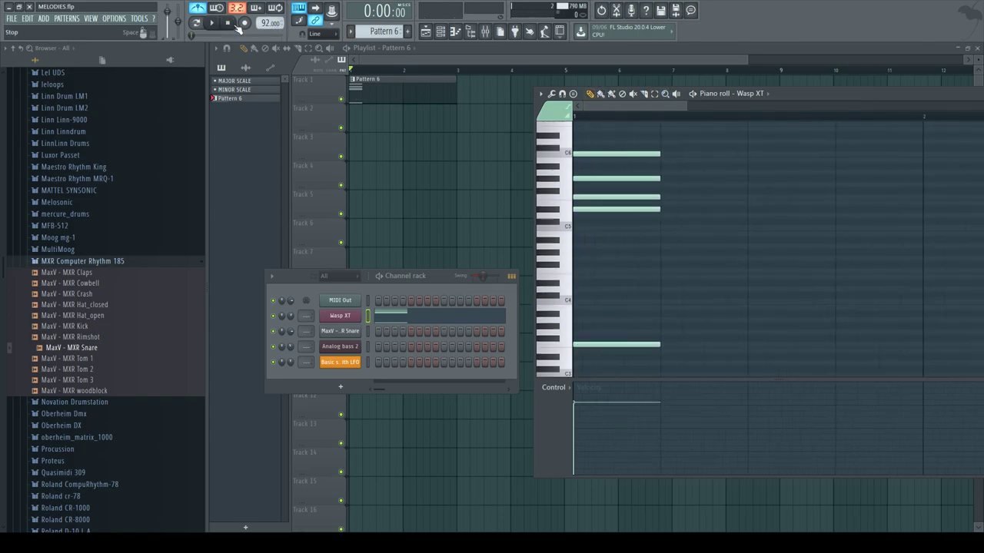
key(space)
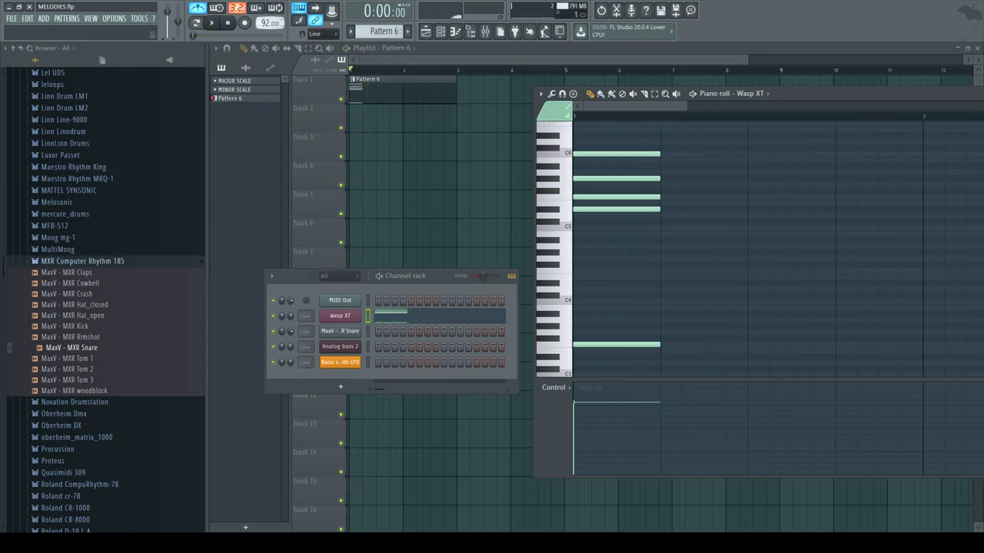
drag(264, 23, 265, 1)
key(space)
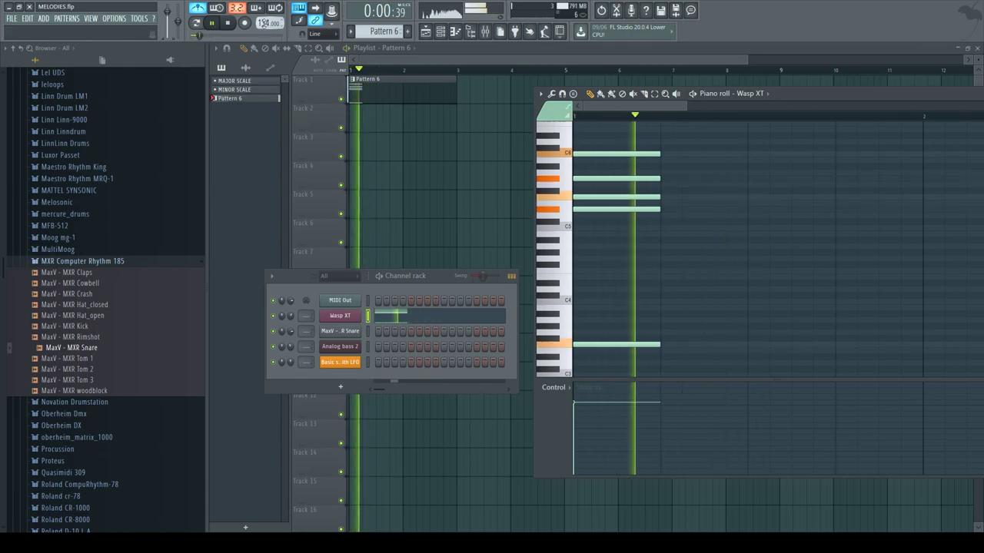
key(space)
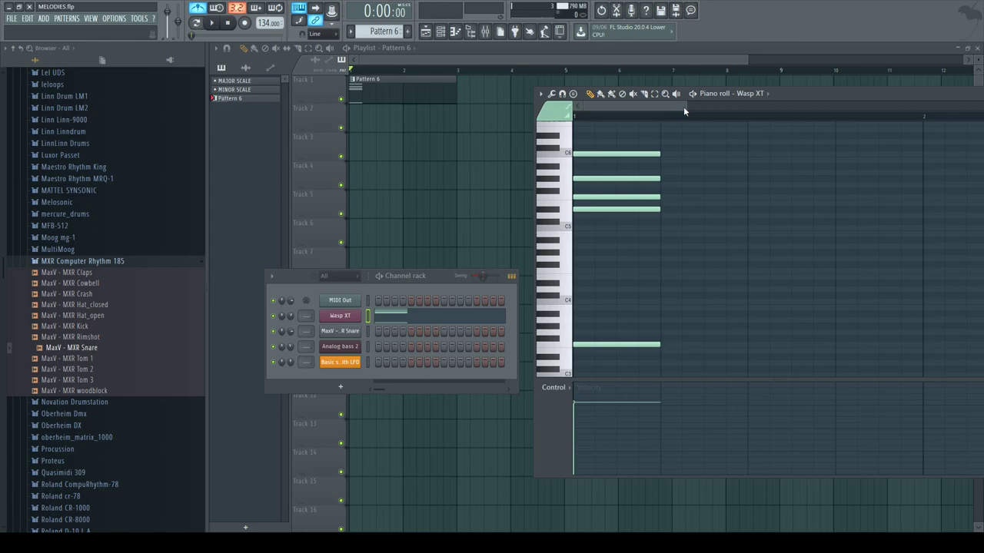
Step: Add a D#2 note half a beat into bar 1, shortened to end together with the chord
drag(682, 110, 686, 38)
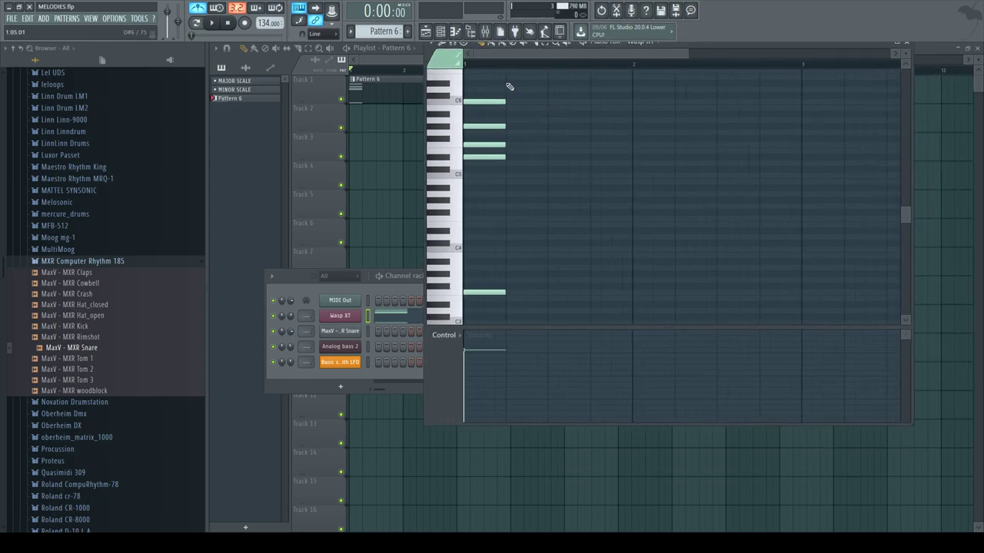
scroll(525, 198, down, 2)
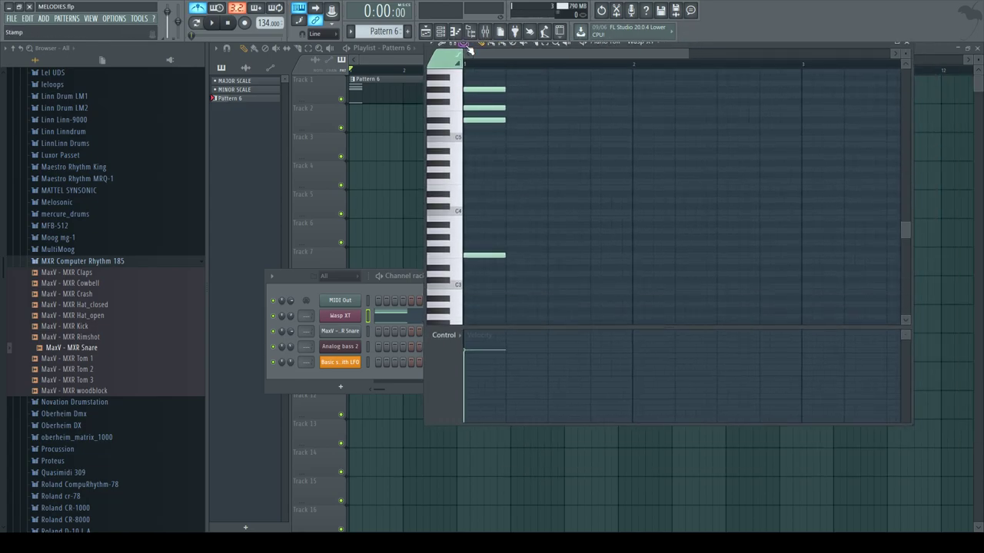
scroll(491, 103, down, 2)
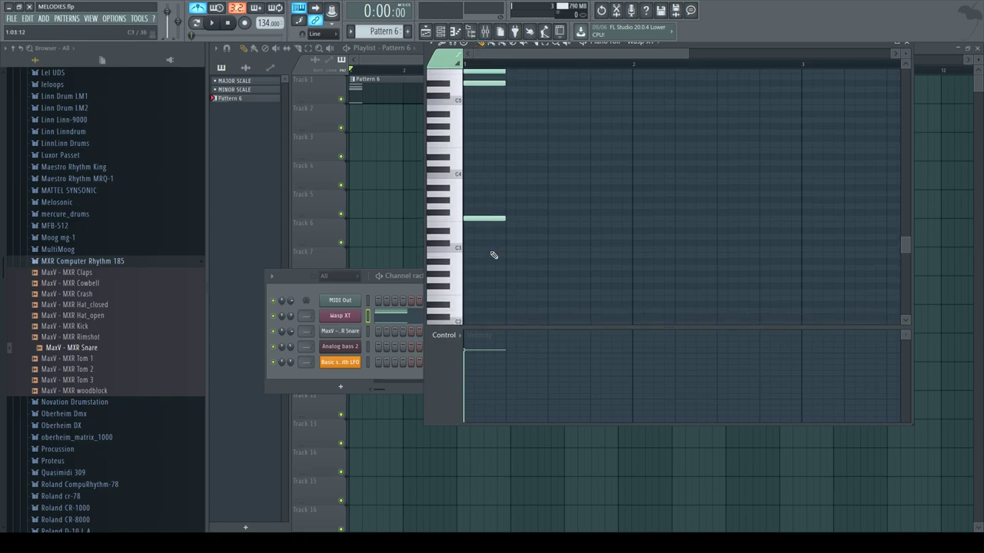
click(491, 305)
drag(522, 306, 505, 306)
key(space)
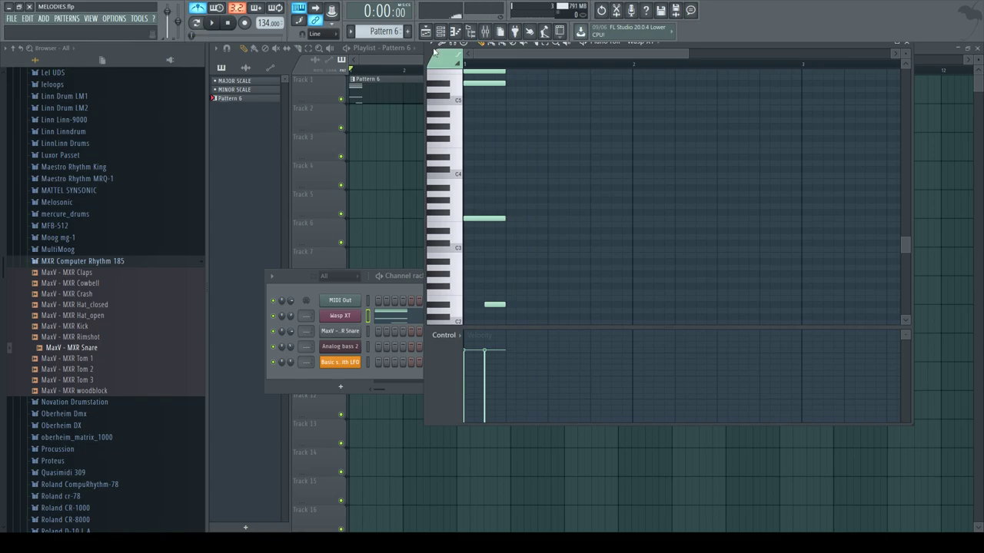
Step: Zoom the piano roll out to show bars 1 to 9, then enlarge its window and place it beside the pattern list
double_click(687, 42)
click(340, 48)
click(379, 158)
click(266, 48)
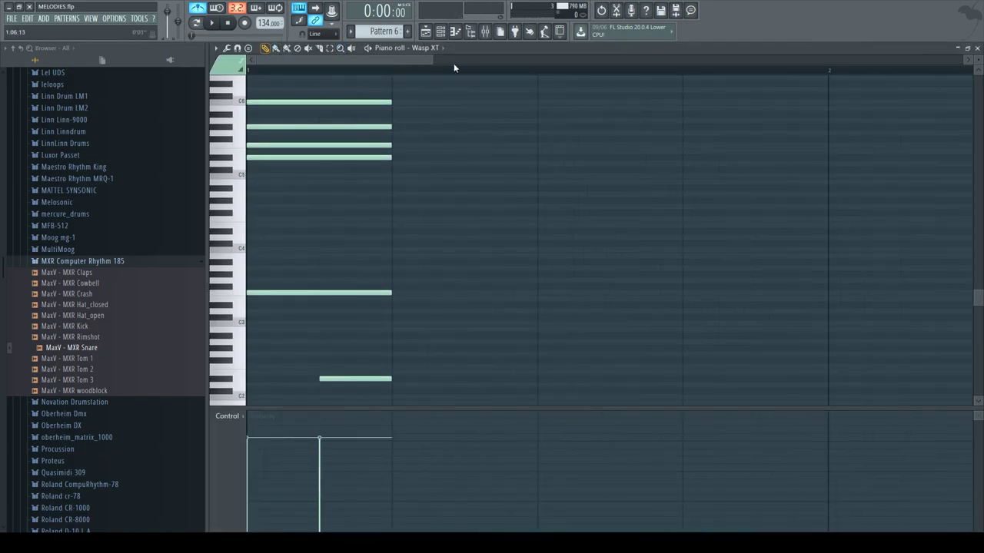
drag(431, 60, 965, 60)
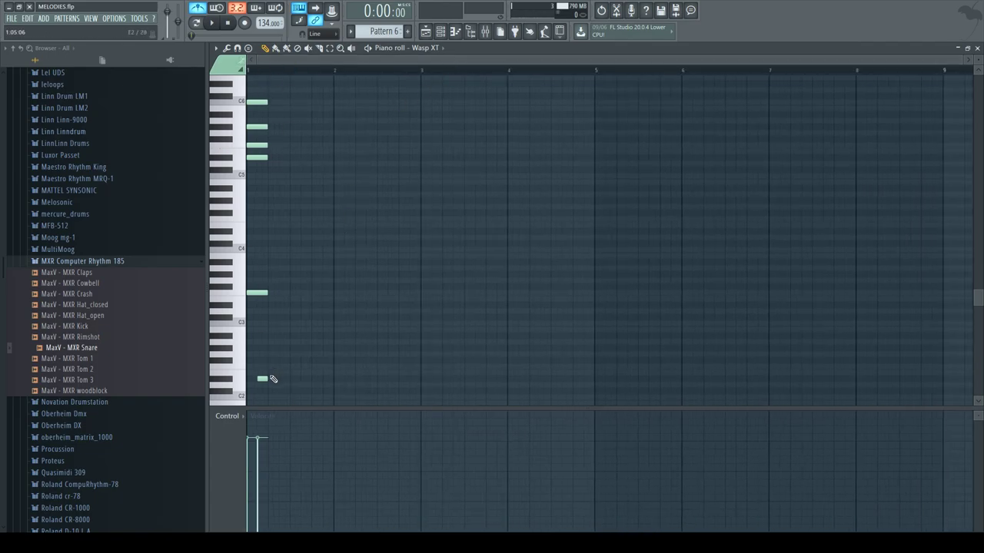
click(967, 47)
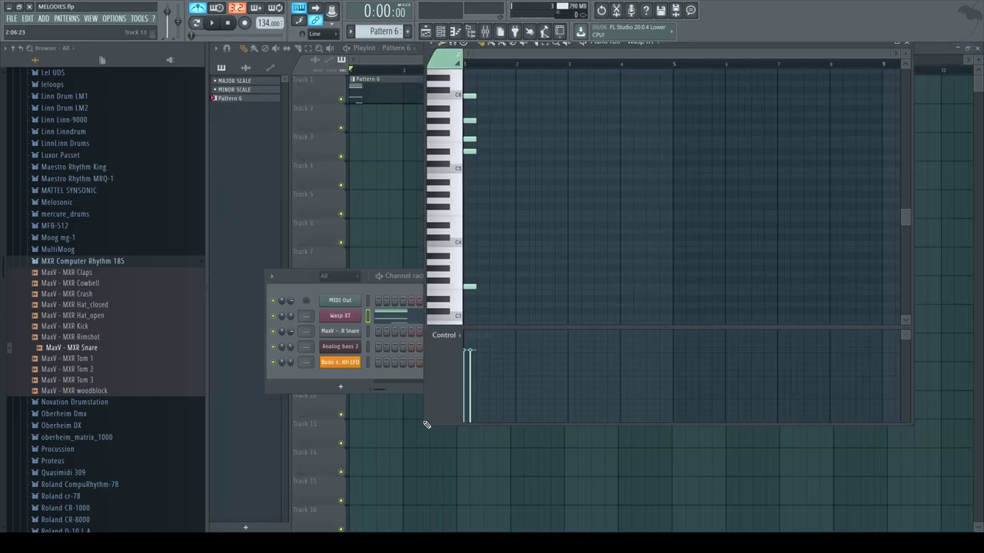
drag(426, 424, 256, 508)
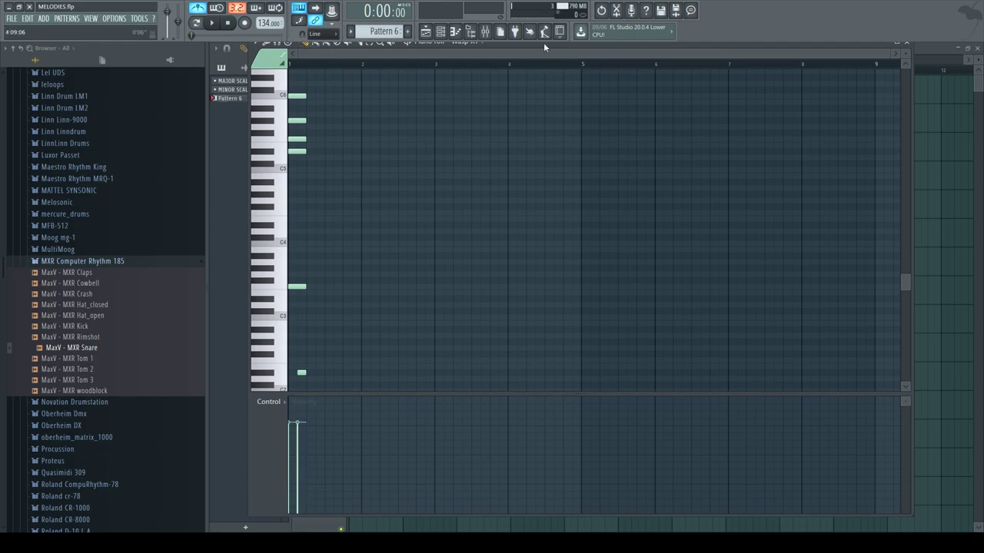
drag(544, 42, 567, 44)
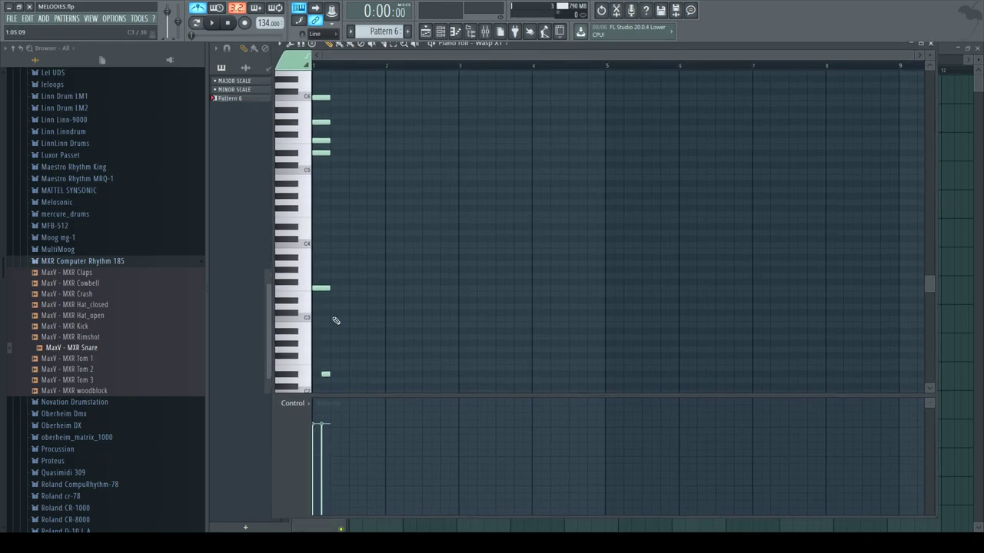
Step: Play the chord with the low note, and move the D#2 note to the start of beat 2
key(space)
key(space)
key(space)
key(space)
drag(327, 374, 336, 374)
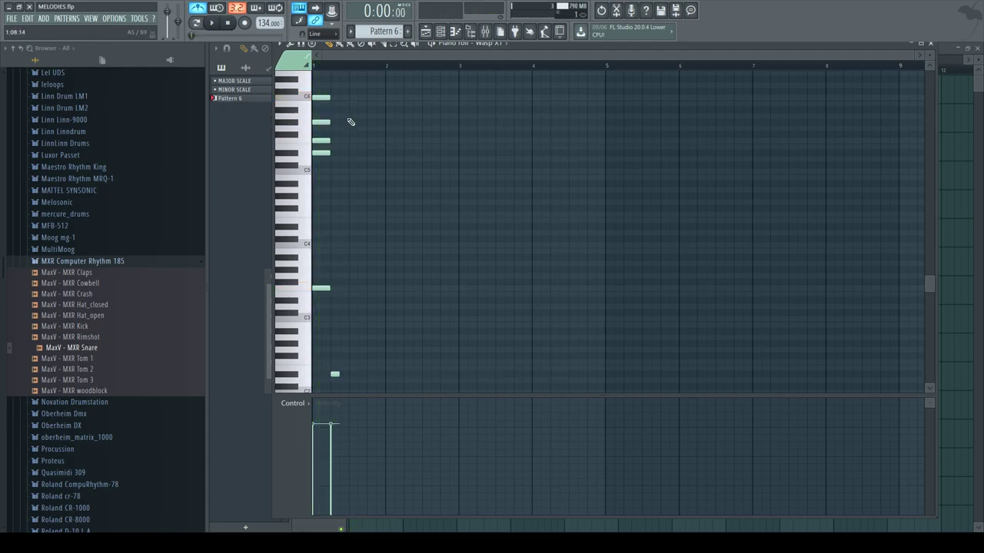
Step: Lengthen the bar 1 chord notes so they end together with the low D#2 note, and audition the result
key(ctrl+a)
scroll(345, 259, up, 4)
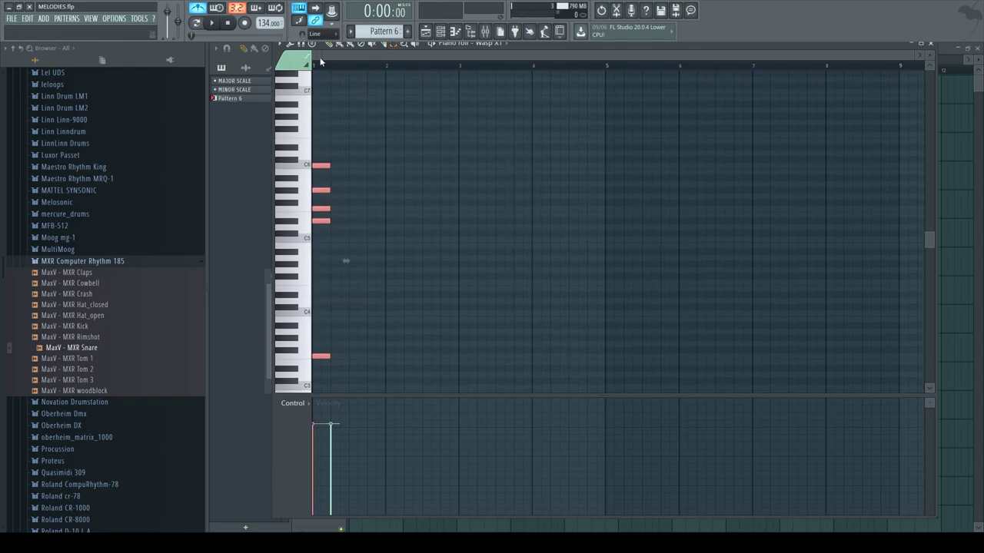
drag(330, 170, 339, 170)
key(space)
key(space)
scroll(335, 166, down, 1)
scroll(330, 148, down, 1)
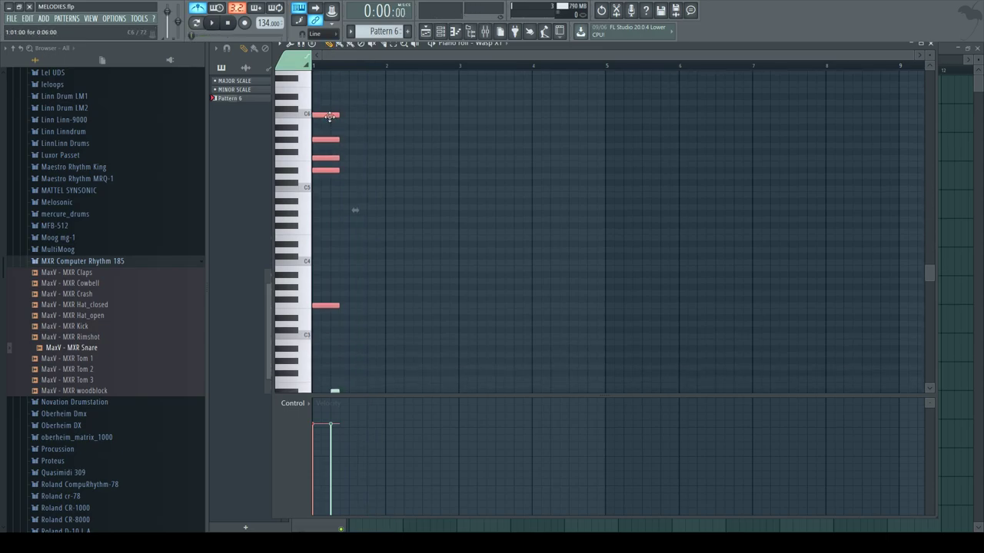
Step: Enlarge the note grid by shrinking the velocity lane, and copy all bar 1 notes to the start of bar 2
drag(382, 394, 383, 474)
key(ctrl+a)
drag(319, 113, 390, 114)
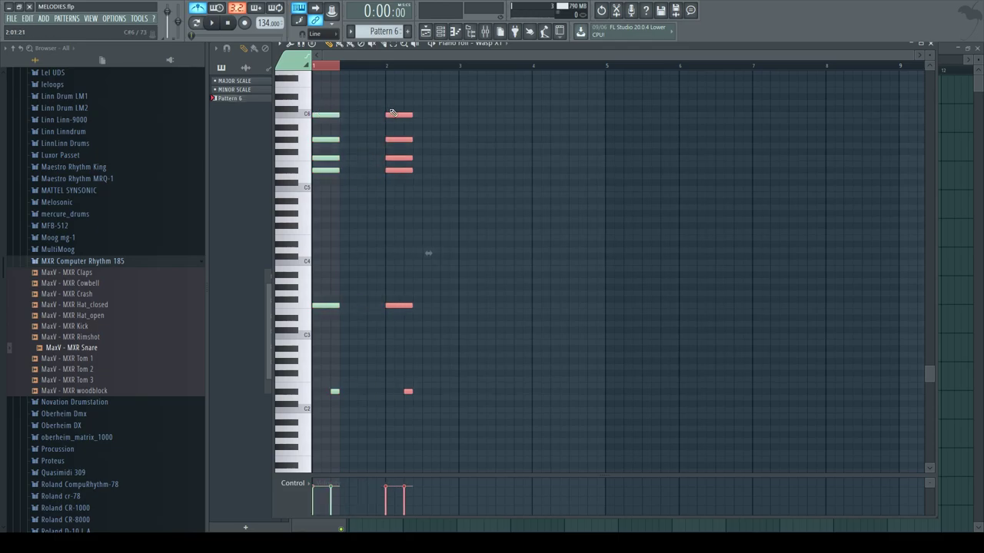
click(453, 97)
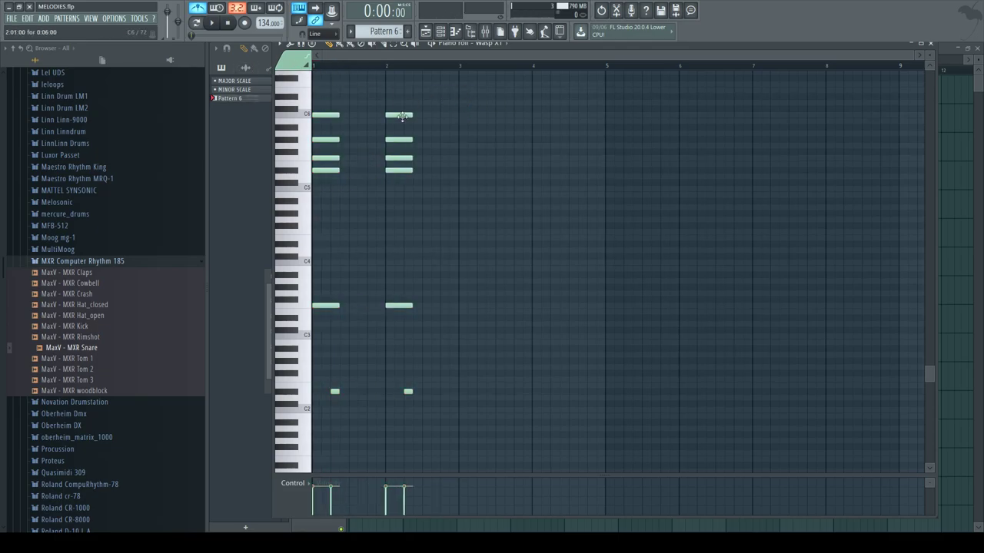
Step: Change the bar 2 chord to A#5, F#5, D#5 and C#5 over D#3, and play both chords
drag(398, 114, 384, 151)
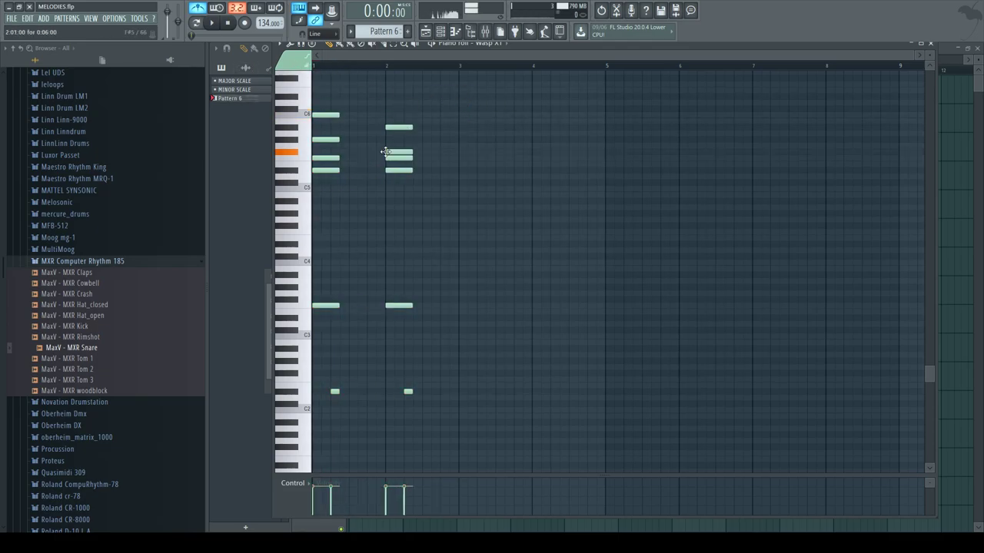
click(385, 182)
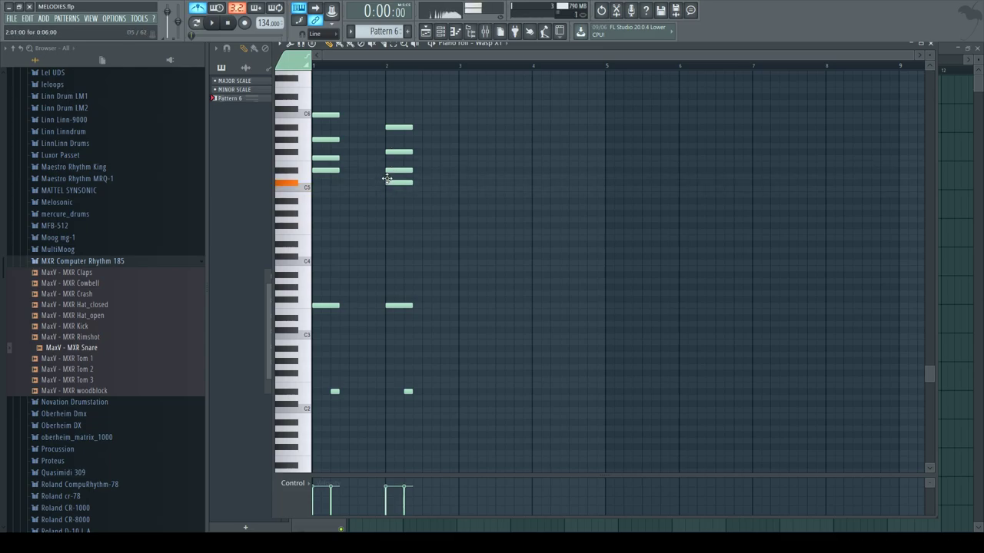
drag(397, 306, 397, 318)
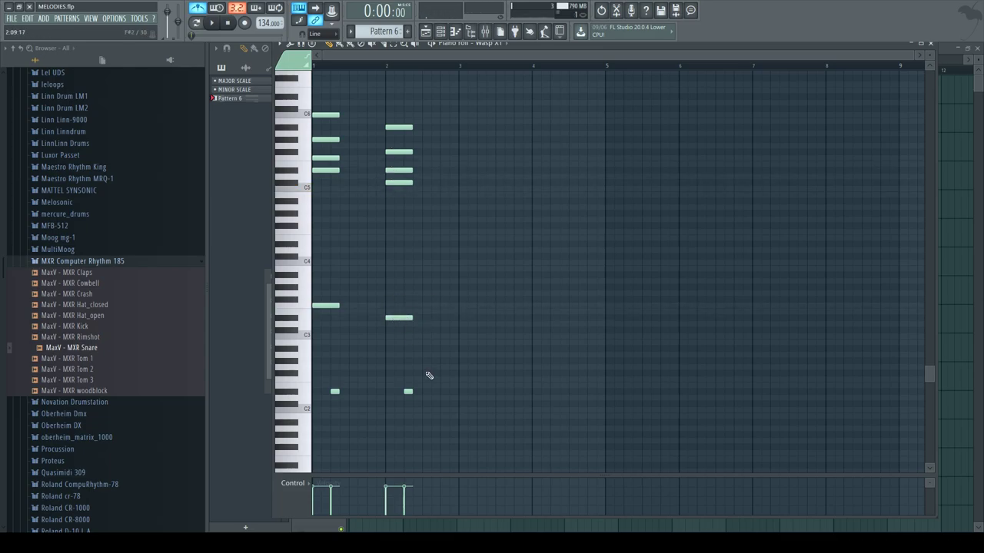
key(space)
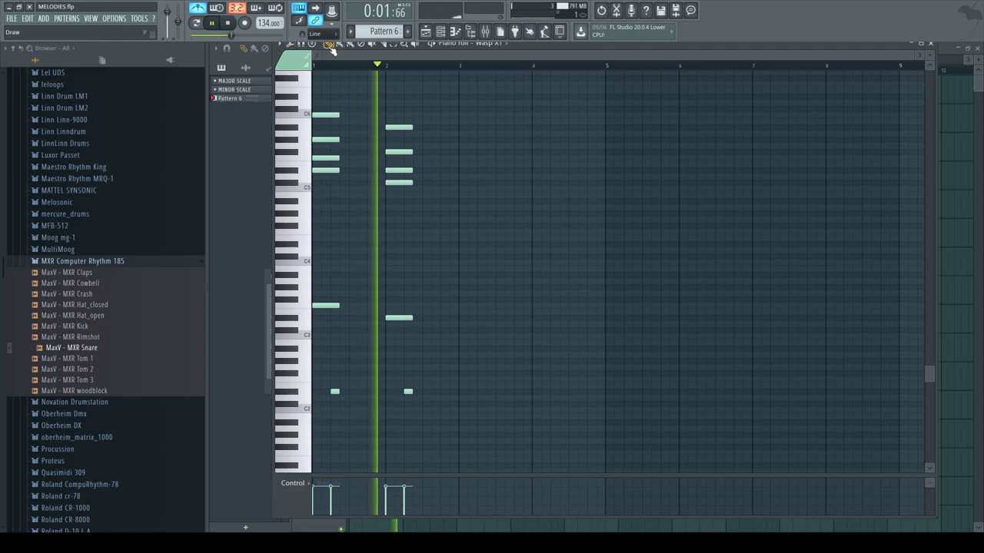
key(space)
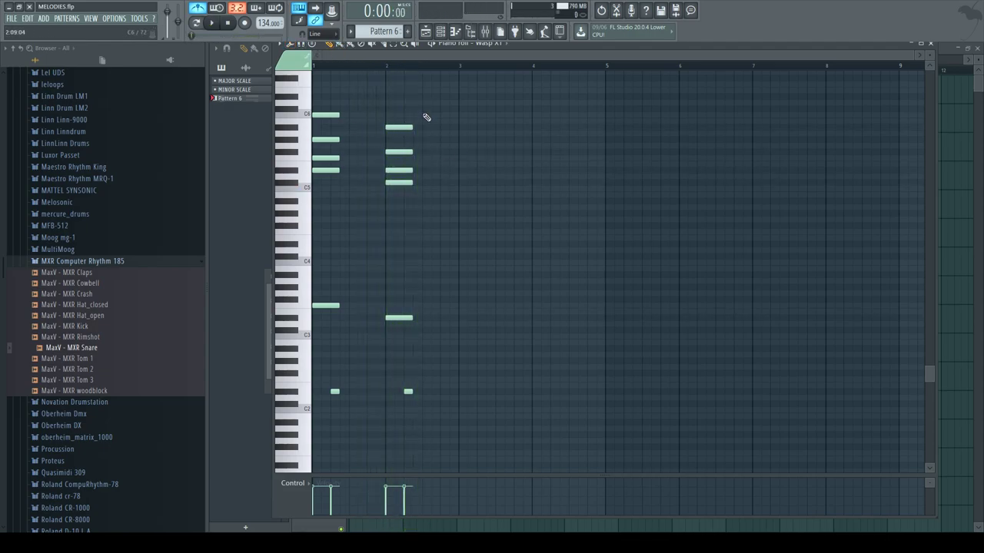
Step: Add a chord on beat 3 of bar 2 with C6, G#5, F#5, D#5, A#4 and G#3, plus a short D2 on beat 4
mouse_move(422, 150)
mouse_down()
mouse_move(424, 138)
mouse_move(429, 154)
mouse_up()
drag(425, 316, 430, 283)
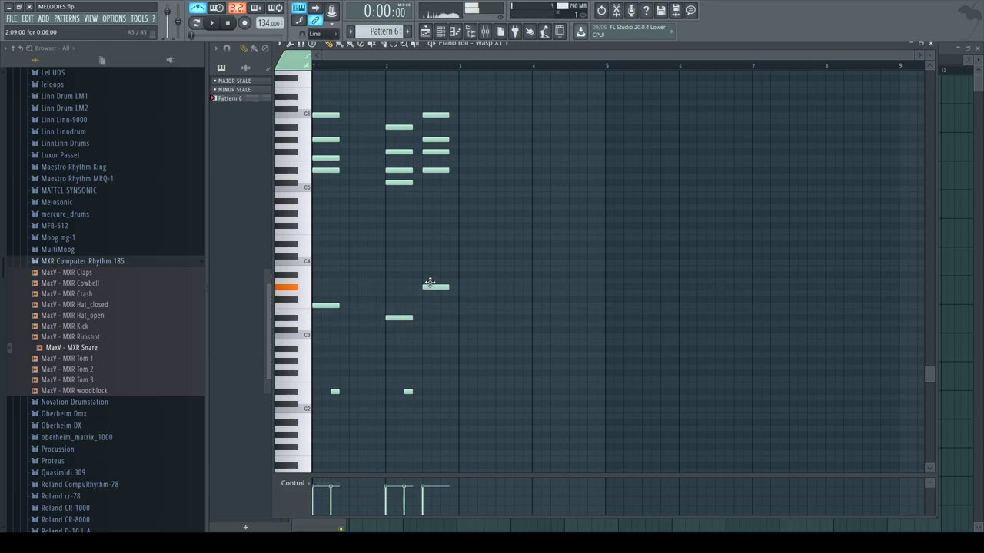
key(space)
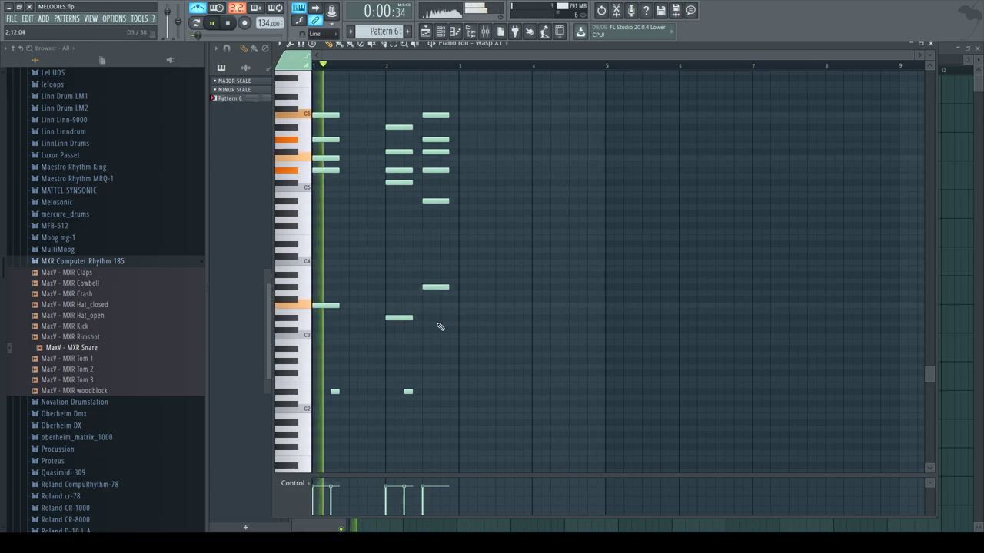
click(444, 397)
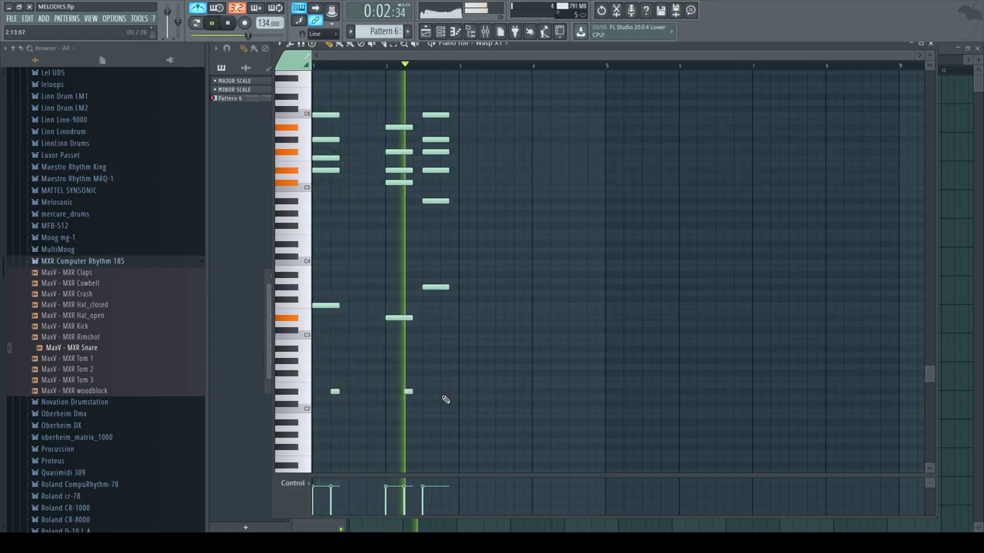
key(space)
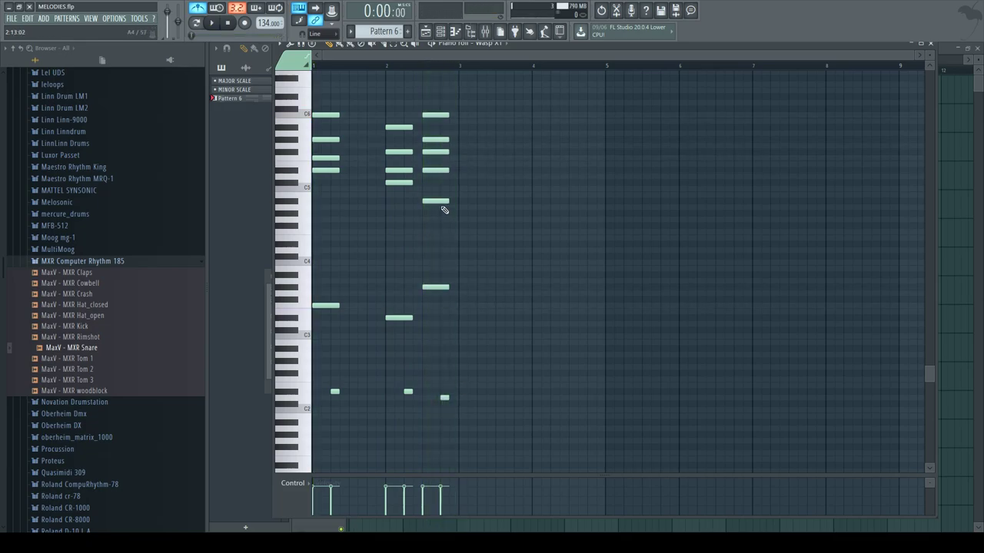
Step: Lower the A#4 note of the chord on beat 3 of bar 2 to G#4, and audition the progression
drag(435, 202, 435, 214)
key(space)
key(space)
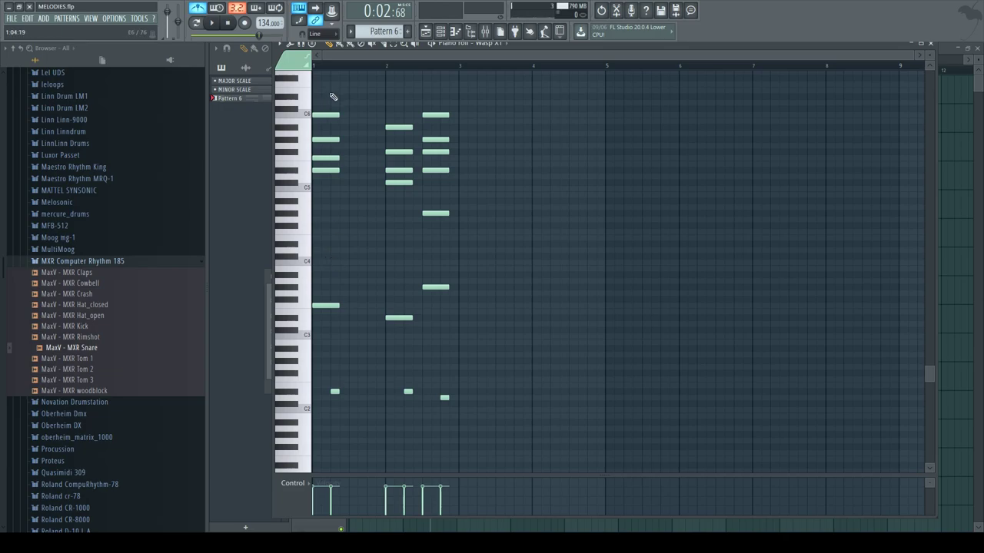
Step: Add a bar 3 chord with G#5, F5, C5, G#4 and C#3, plus a short D2 on beat 2, and play the pattern
mouse_move(463, 146)
mouse_down()
mouse_move(460, 132)
mouse_move(461, 141)
mouse_up()
click(462, 159)
drag(461, 201, 461, 184)
click(460, 214)
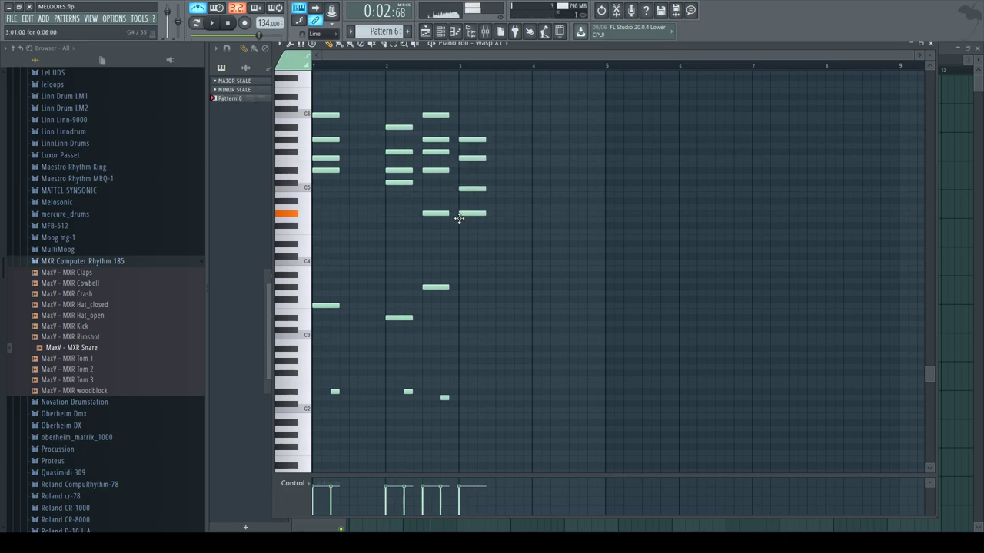
drag(465, 290, 464, 331)
right_click(444, 397)
drag(485, 403, 481, 400)
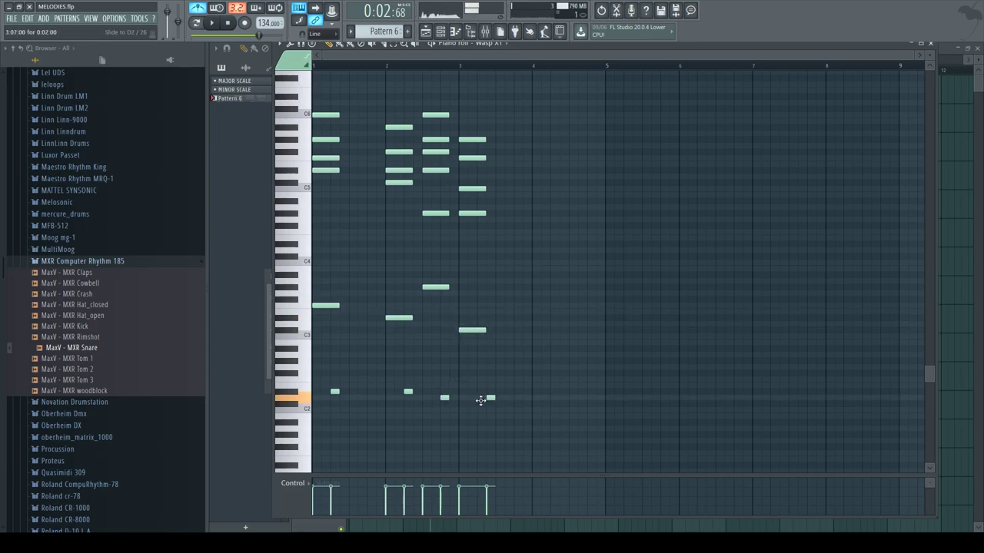
key(space)
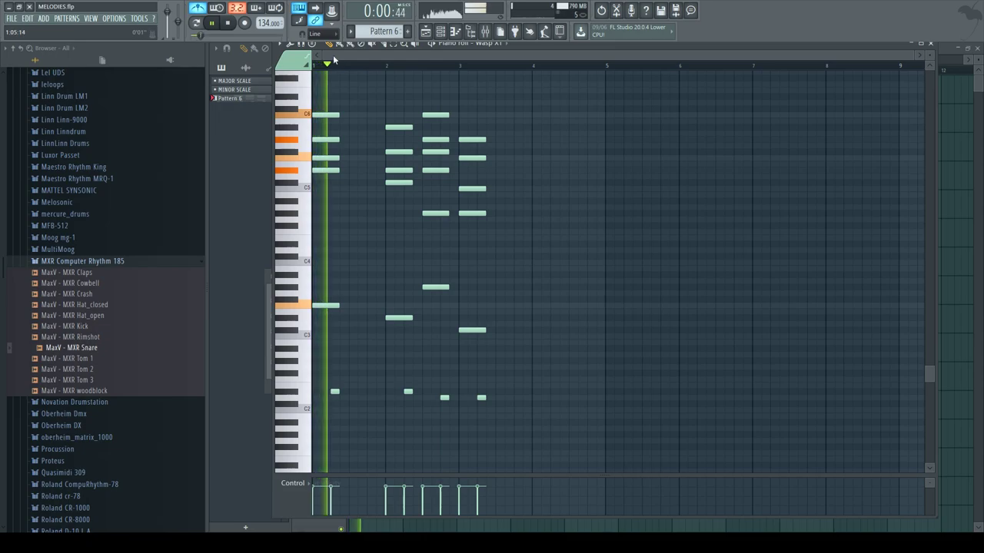
key(space)
Step: Extend the Pattern 6 clip on Track 1 of the playlist to the end of bar 4, and play it from bar 1
click(426, 31)
drag(453, 89, 567, 109)
drag(430, 70, 350, 70)
key(space)
Step: Reopen the Pattern 6 piano roll and add bass notes G#2 at the start of bar 4 and C3 on beat 3
double_click(478, 94)
drag(516, 56, 449, 56)
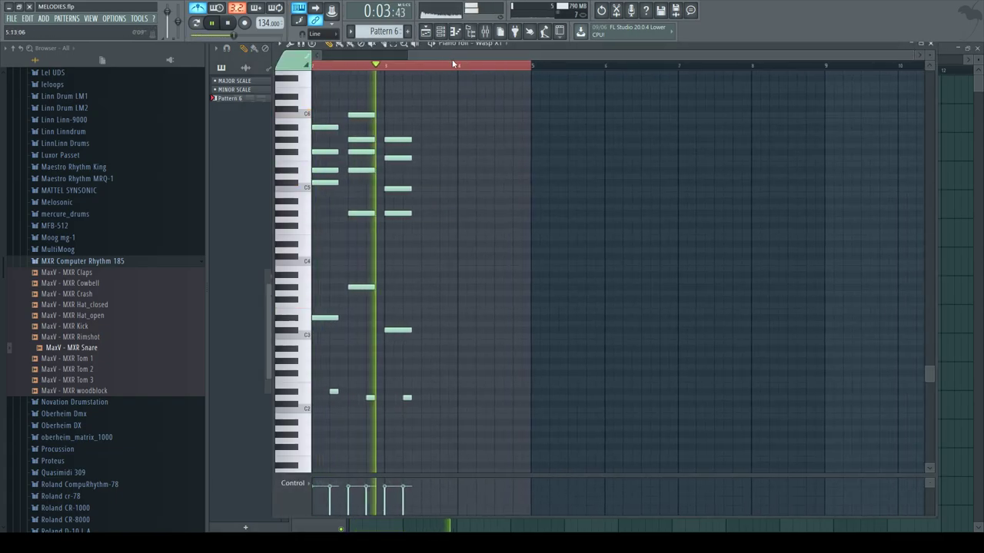
key(space)
click(458, 330)
drag(461, 330, 456, 367)
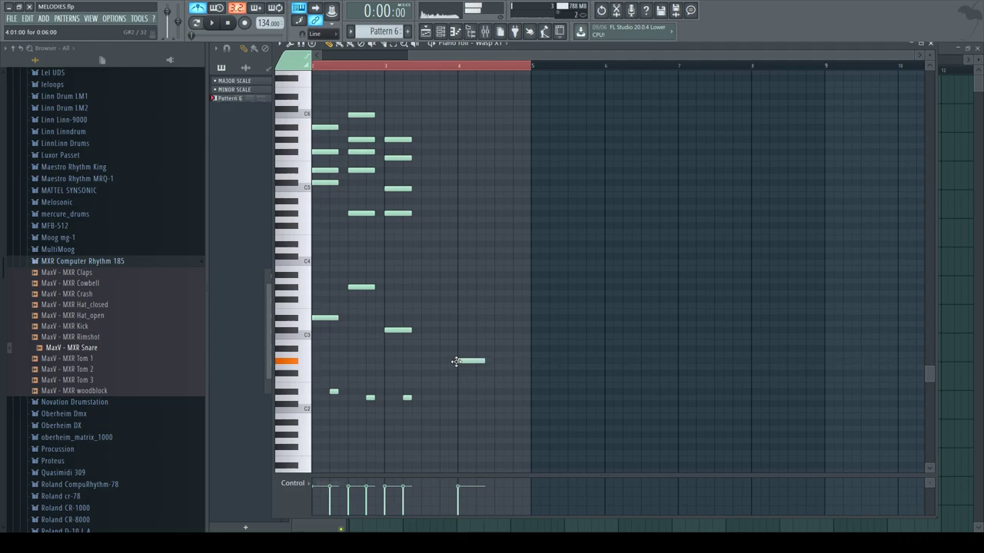
drag(481, 331, 492, 340)
Step: Stack A#5, G#5, F5, C#5 and A#4 above the bass note at the start of bar 4
scroll(461, 300, up, 3)
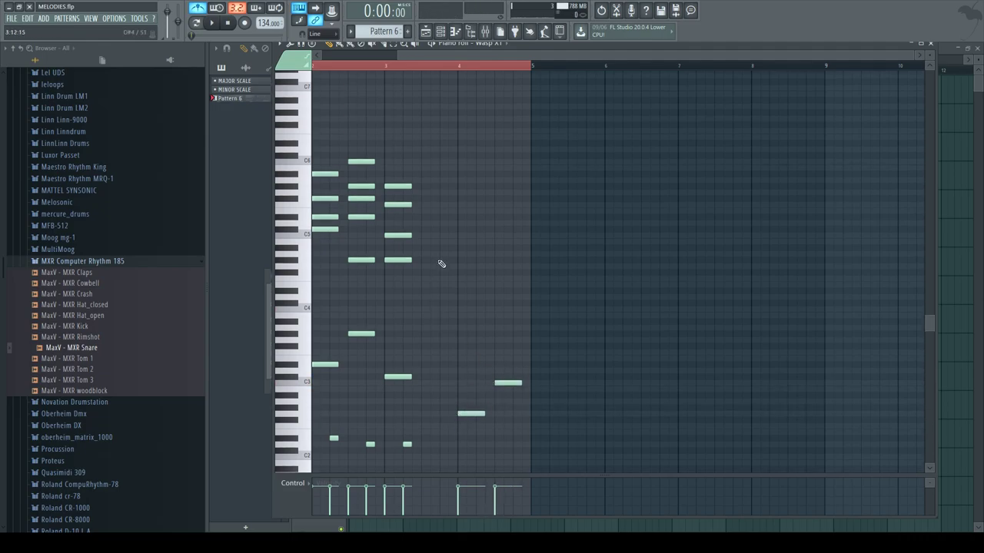
click(453, 200)
right_click(461, 200)
click(464, 183)
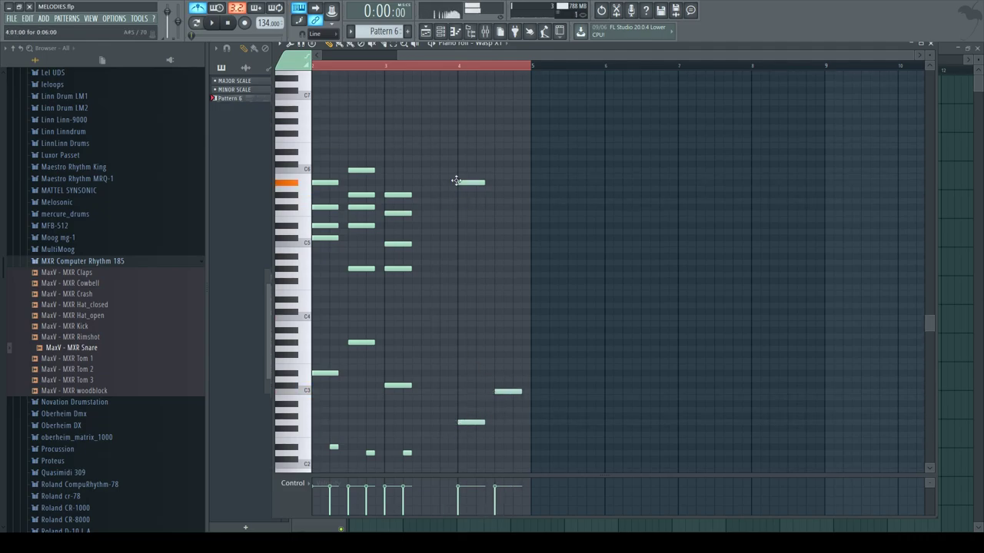
click(458, 195)
click(461, 213)
click(459, 238)
click(461, 256)
Step: Play the progression and add a short D2 note on beat 2 of bar 4
key(space)
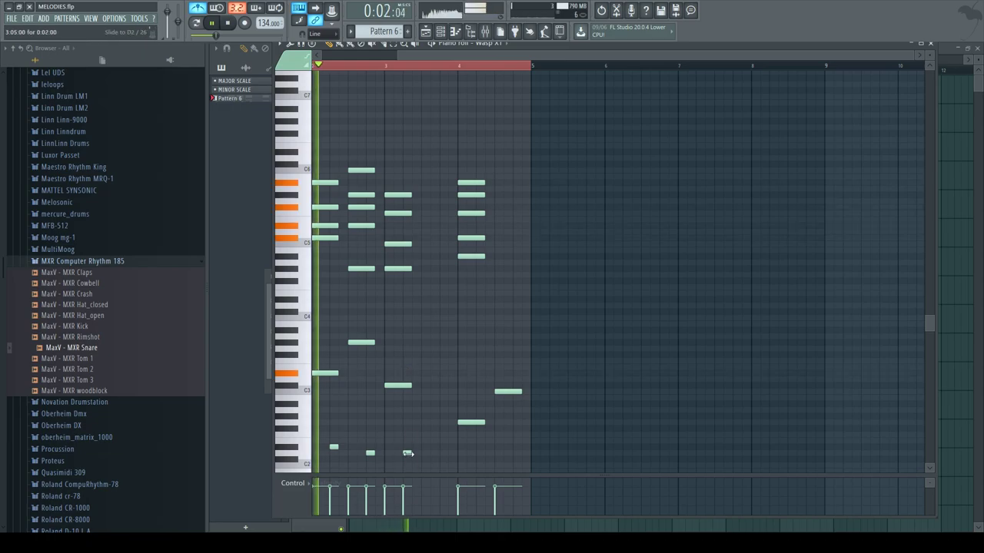
click(479, 452)
scroll(492, 353, down, 2)
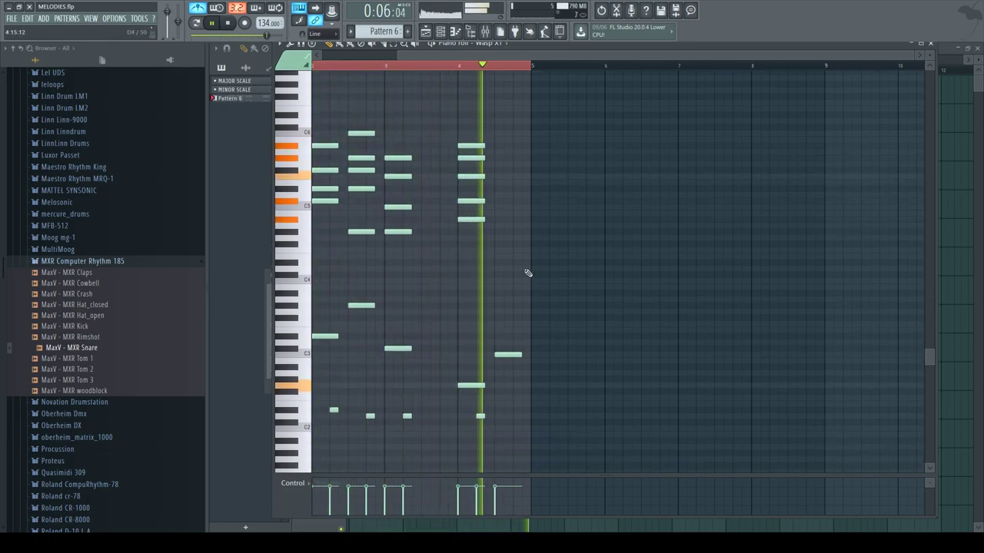
key(space)
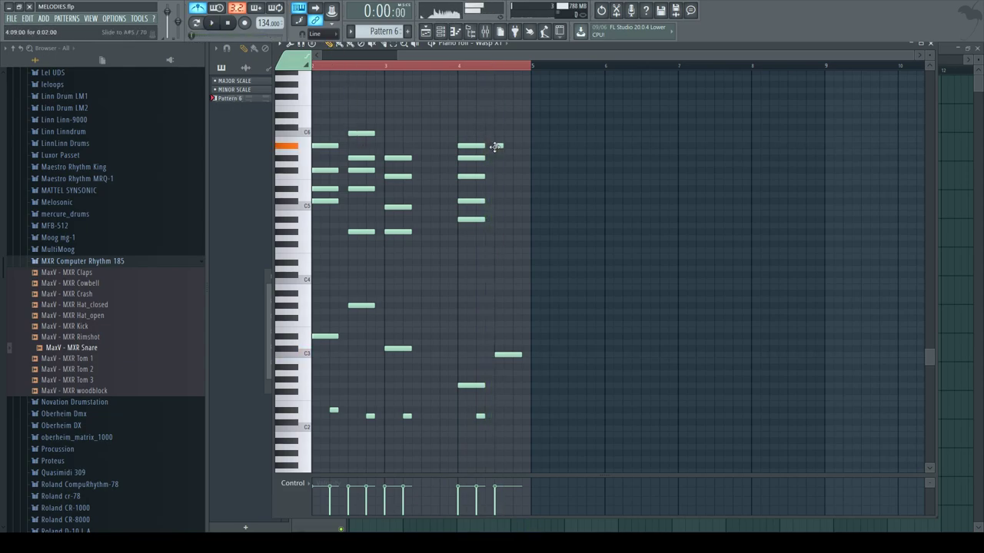
Step: Stack G#5, E5, C5 and A#4 above the C3 bass note on beat 3 of bar 4
click(497, 152)
right_click(498, 152)
click(498, 153)
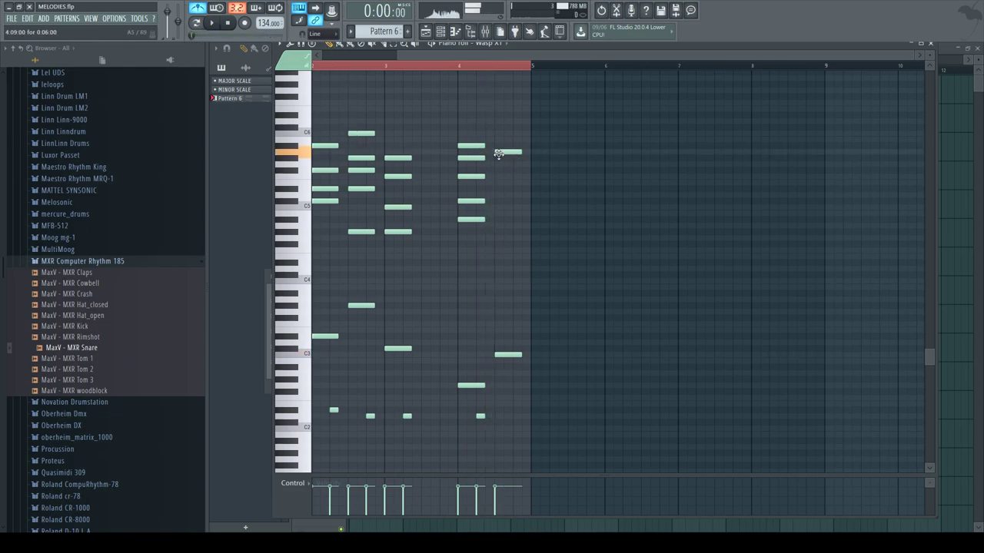
scroll(502, 163, up, 1)
right_click(501, 170)
click(499, 177)
click(500, 200)
click(500, 225)
click(501, 238)
Step: Add a short D2 note on beat 4 of bar 4, and play the full progression
scroll(526, 278, down, 1)
scroll(526, 279, down, 2)
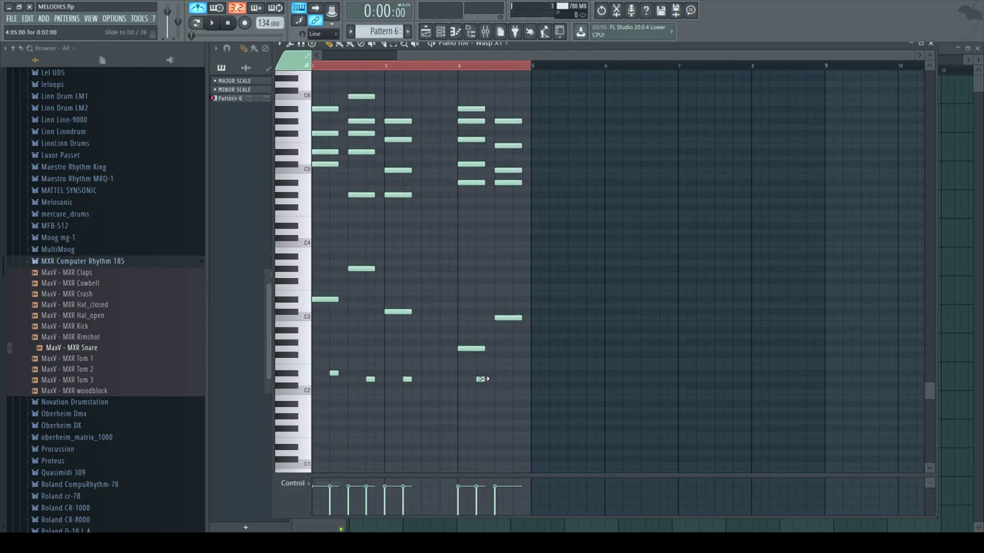
click(519, 380)
key(space)
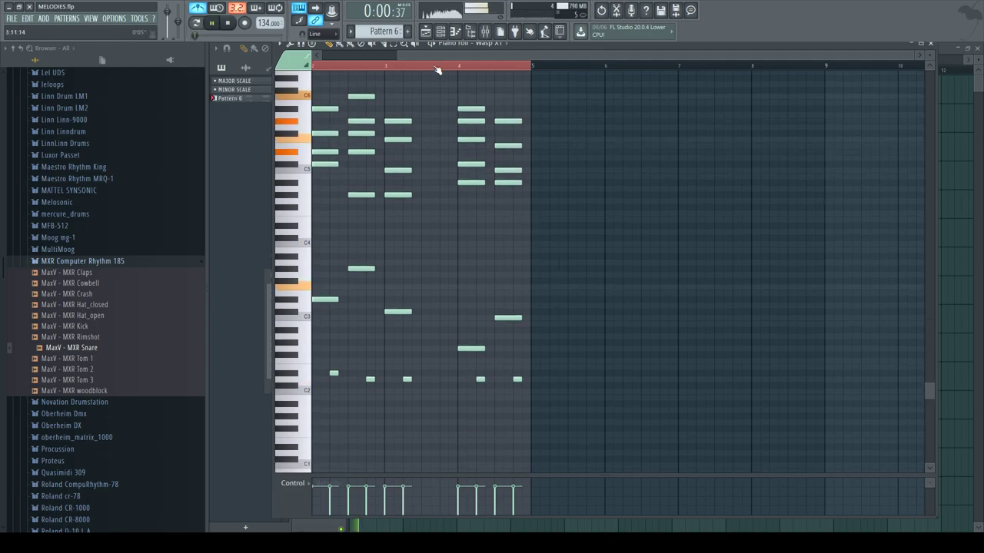
Step: Return to the playlist, place a second Pattern 6 clip at bar 5 of Track 1, and make it a unique pattern
click(931, 44)
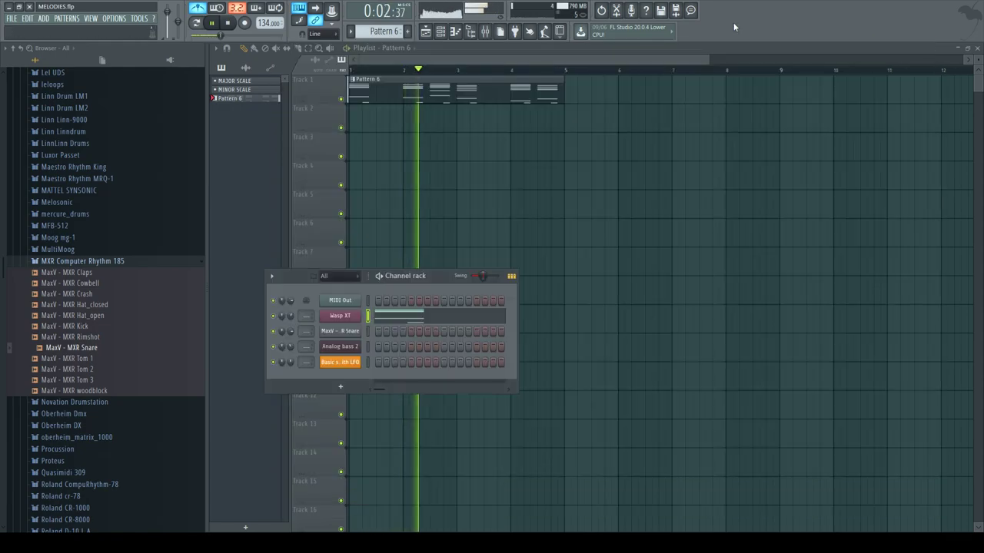
click(244, 49)
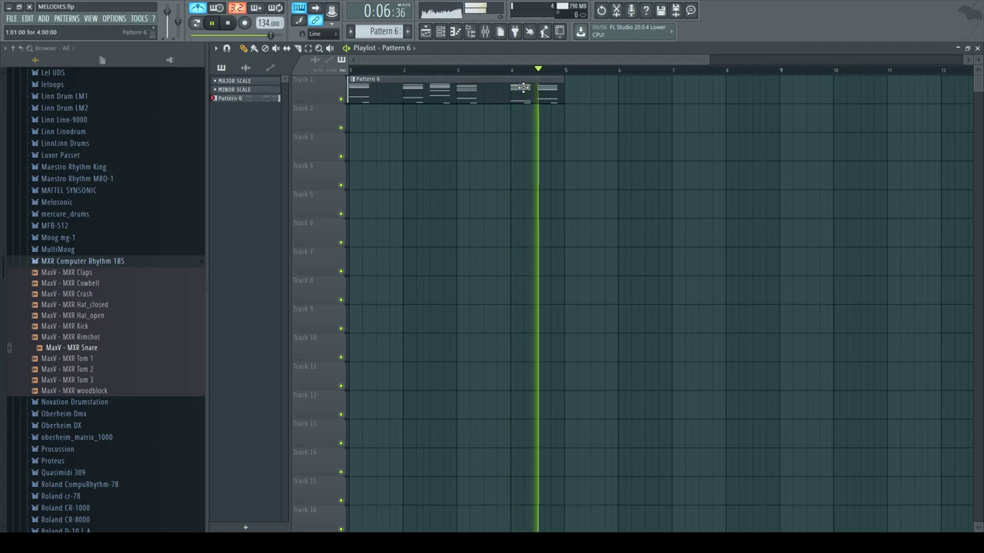
key(space)
click(571, 92)
drag(603, 96, 597, 96)
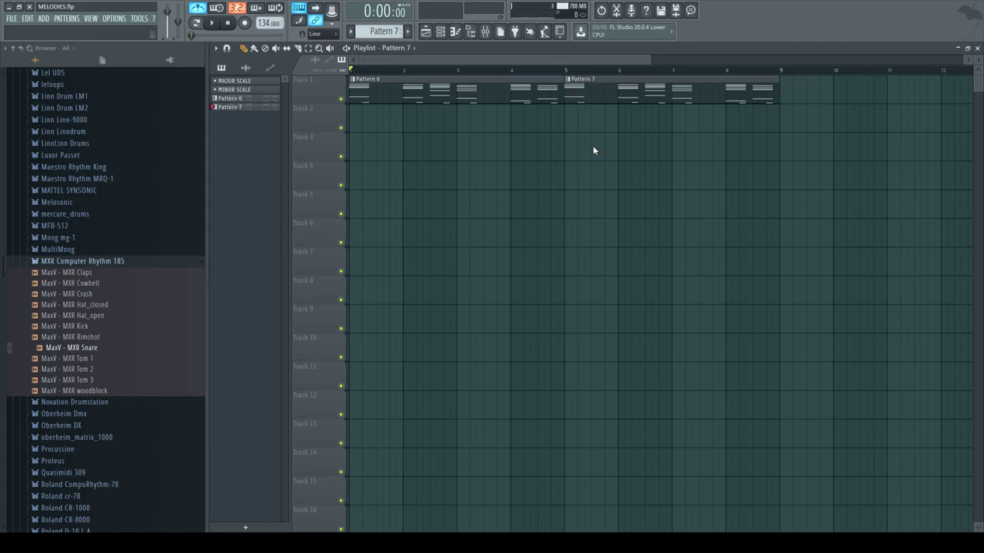
Step: Set the playlist playback position to bar 5, and open the Pattern 7 clip's piano roll
click(494, 96)
click(566, 70)
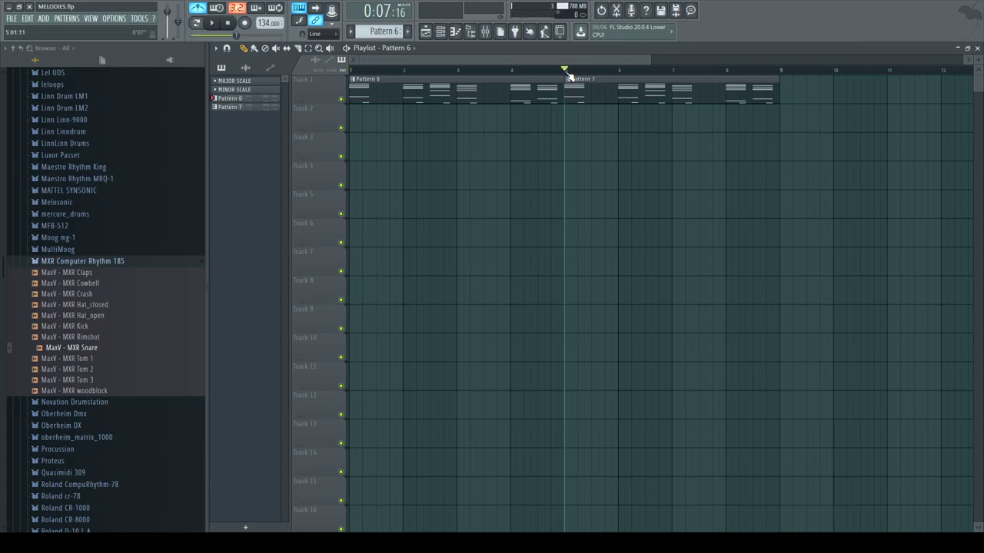
double_click(606, 103)
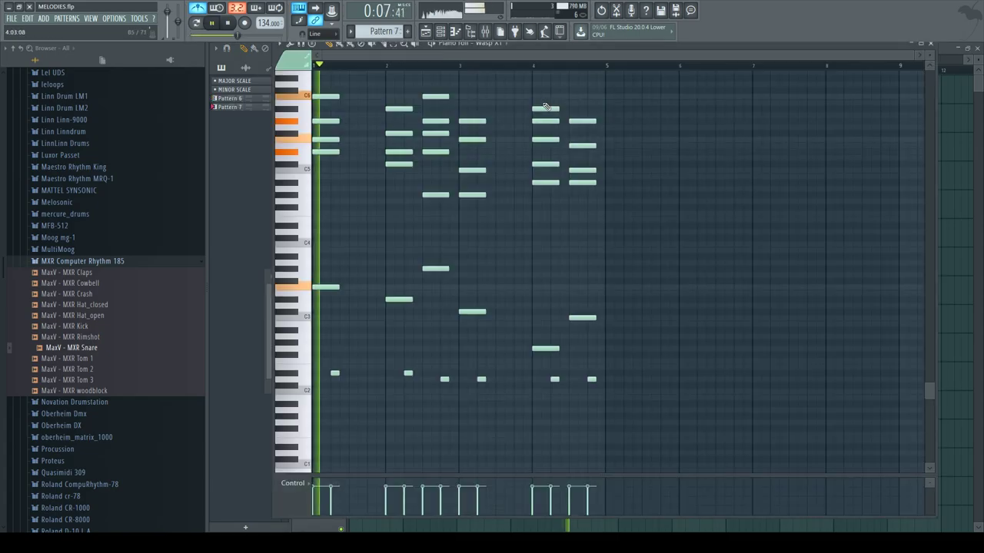
key(space)
Step: Fill beats 3 and 4 of bar 1 with consecutive half-beat notes F2, F3, E2 and E3, and play the pattern
click(355, 373)
key(space)
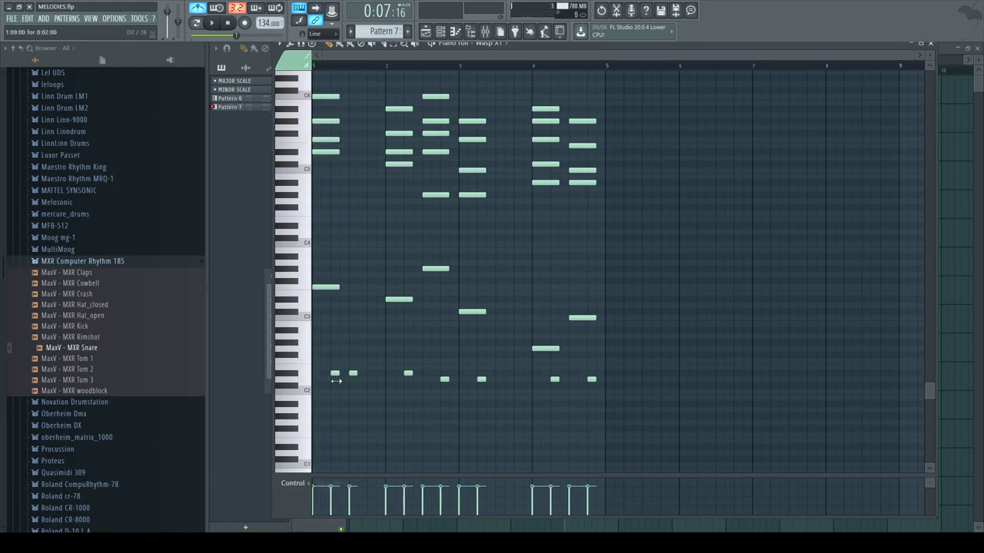
drag(351, 373, 353, 360)
click(361, 251)
drag(359, 255, 359, 286)
click(368, 368)
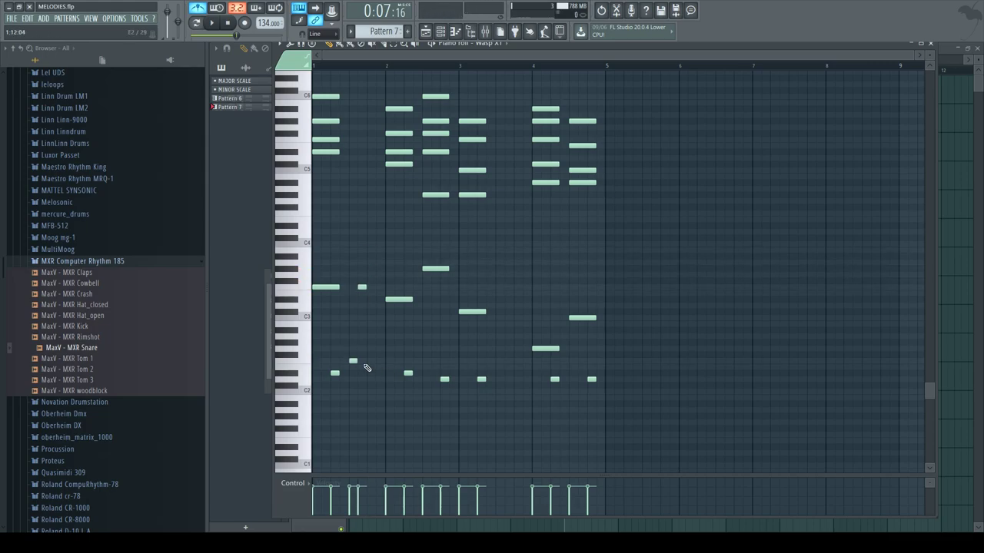
click(379, 293)
key(space)
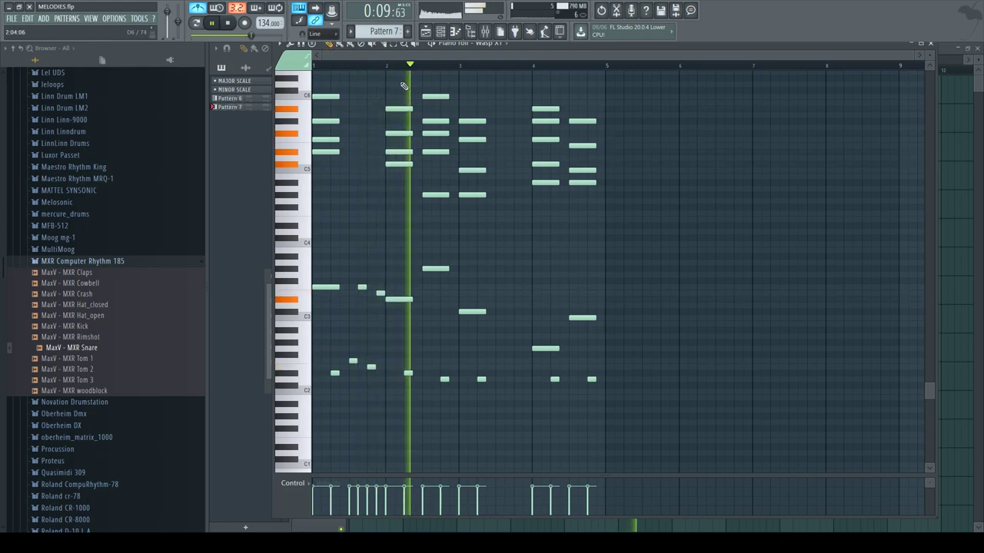
Step: Delete bar 4's upper chords and short D2 notes, and make its bass line one-beat notes G2, C#3, C3 and E2
key(space)
right_click(550, 108)
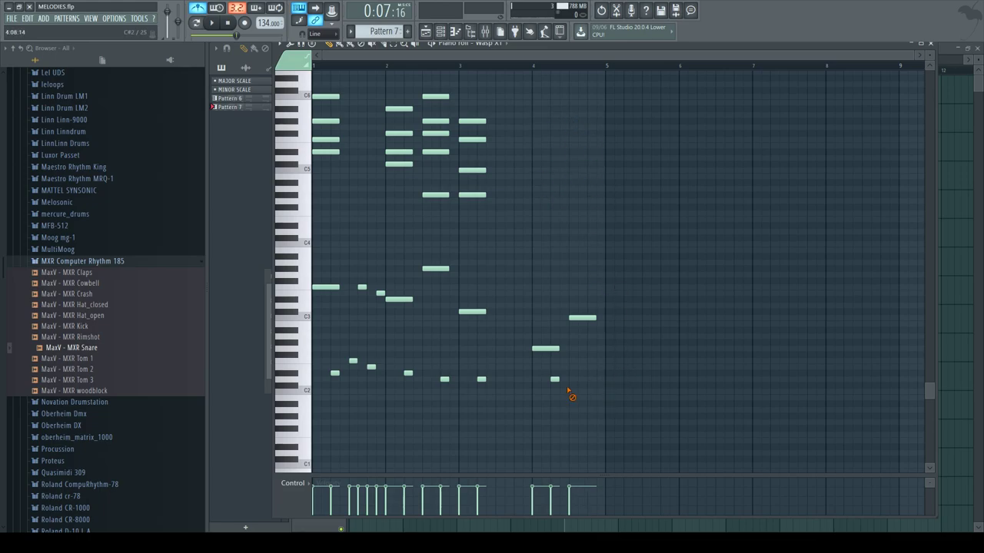
drag(550, 297, 547, 310)
click(573, 317)
drag(591, 358, 592, 367)
key(space)
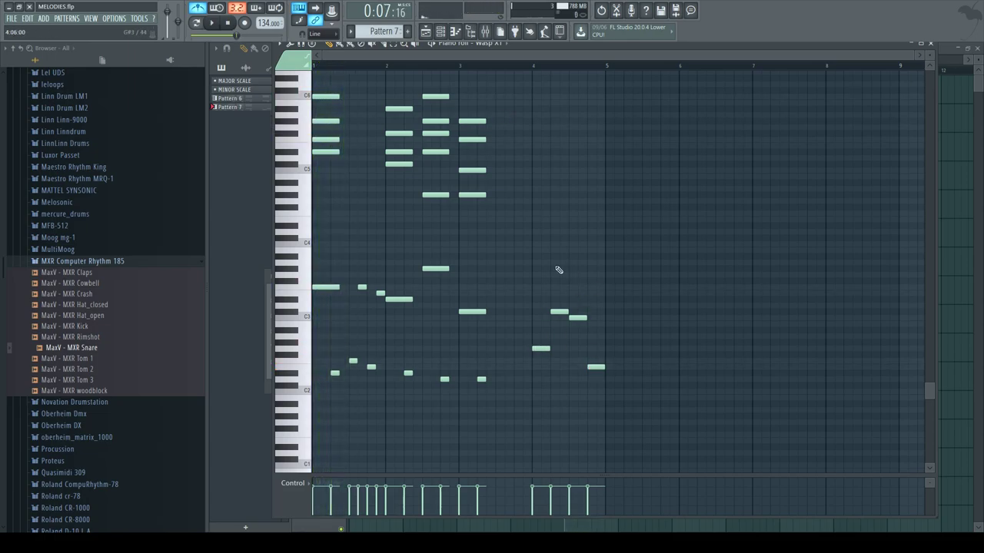
Step: Add a rising line of one-beat notes F5, G#5, A#5 and C6 across bar 4, and play the bar
scroll(558, 270, up, 3)
click(534, 206)
click(554, 176)
click(578, 163)
click(590, 151)
click(530, 65)
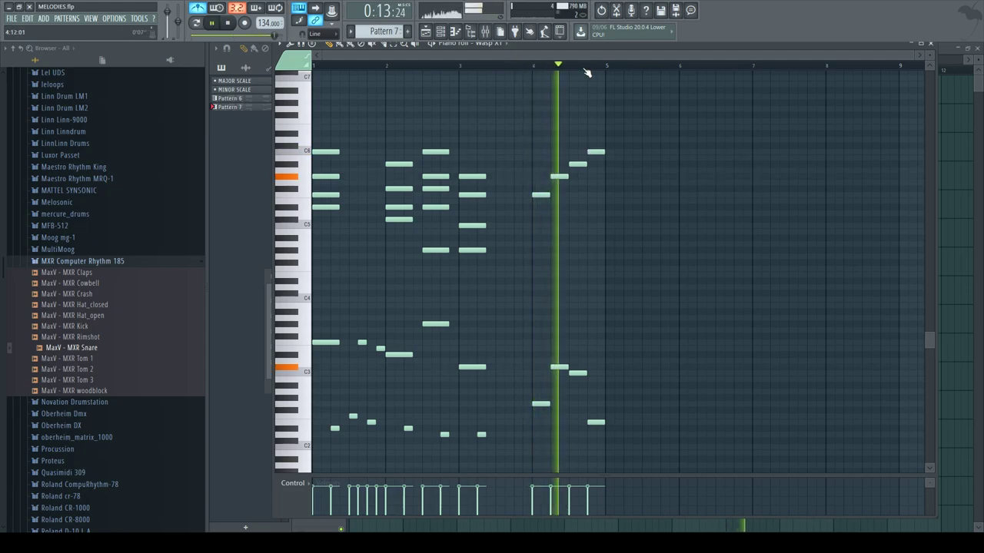
Step: Rework bar 4's upper line as G#5, F5, A#5 and G#5, with D#5, C5, F5 and D#5 harmonizing below it
mouse_move(537, 195)
mouse_down()
mouse_move(540, 168)
mouse_move(538, 176)
mouse_up()
click(560, 195)
click(569, 163)
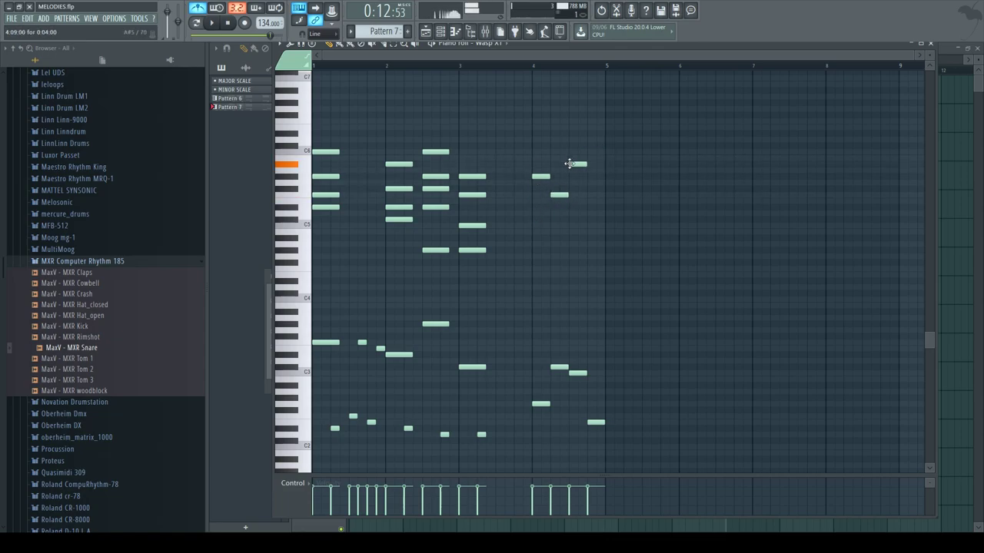
click(587, 175)
drag(540, 217, 535, 205)
click(555, 225)
click(576, 195)
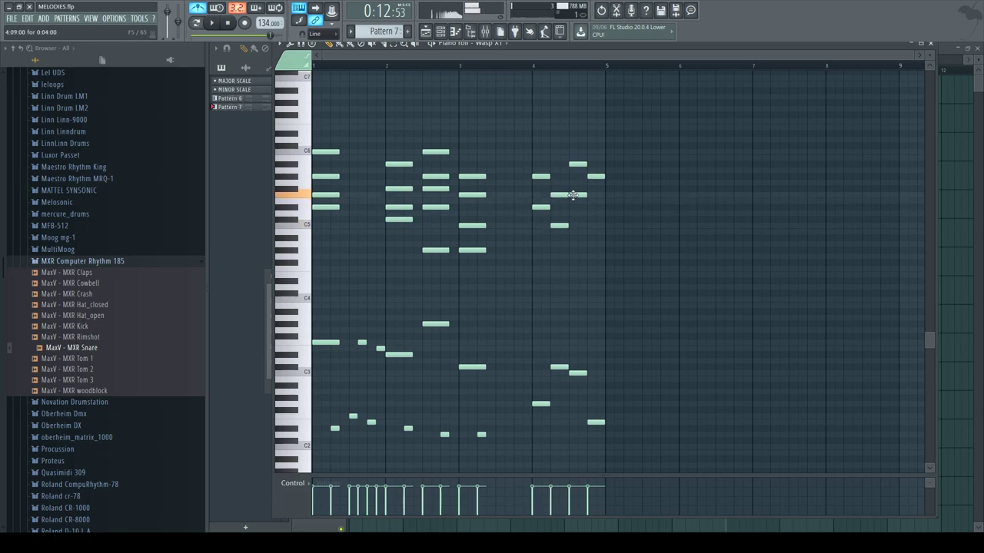
click(592, 207)
Step: Play the arrangement from the start while viewing the playlist, and reopen the Pattern 7 clip's piano roll
key(space)
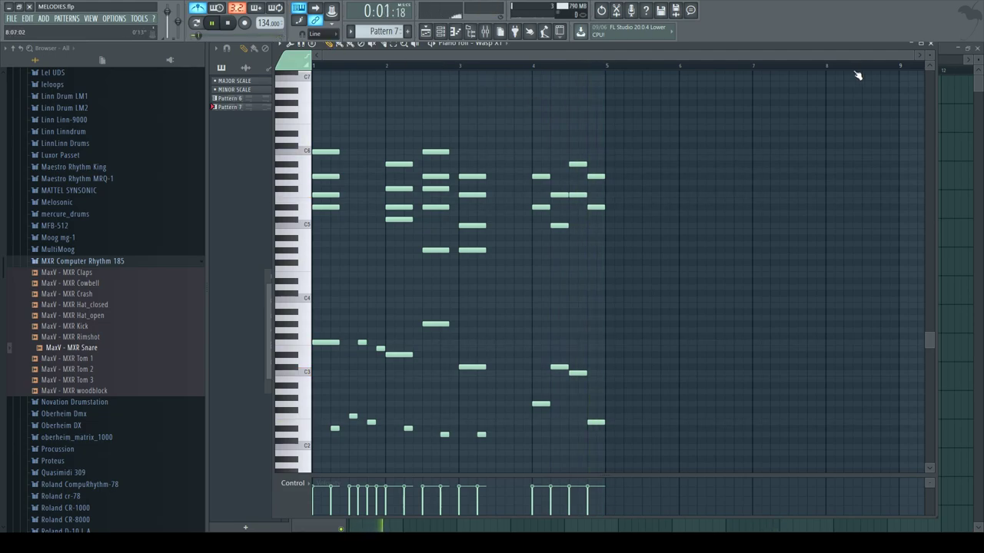
click(930, 45)
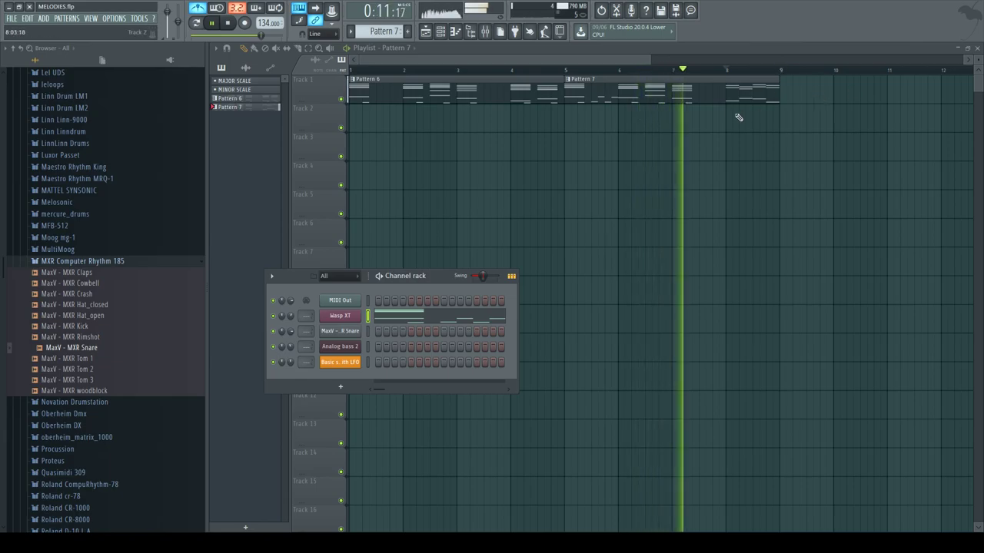
double_click(715, 97)
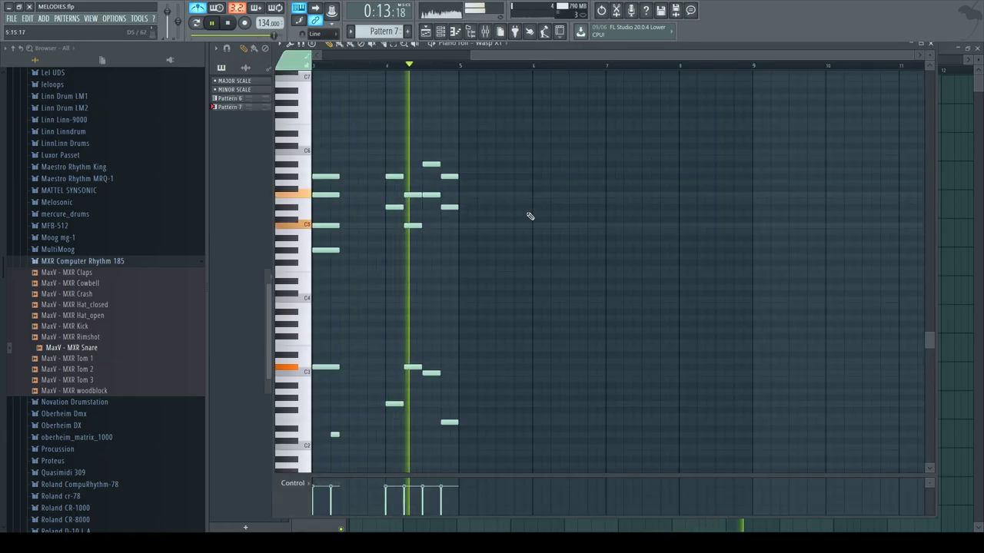
key(space)
Step: Delete all of bar 4's upper notes and play its bass line alone
right_click(450, 208)
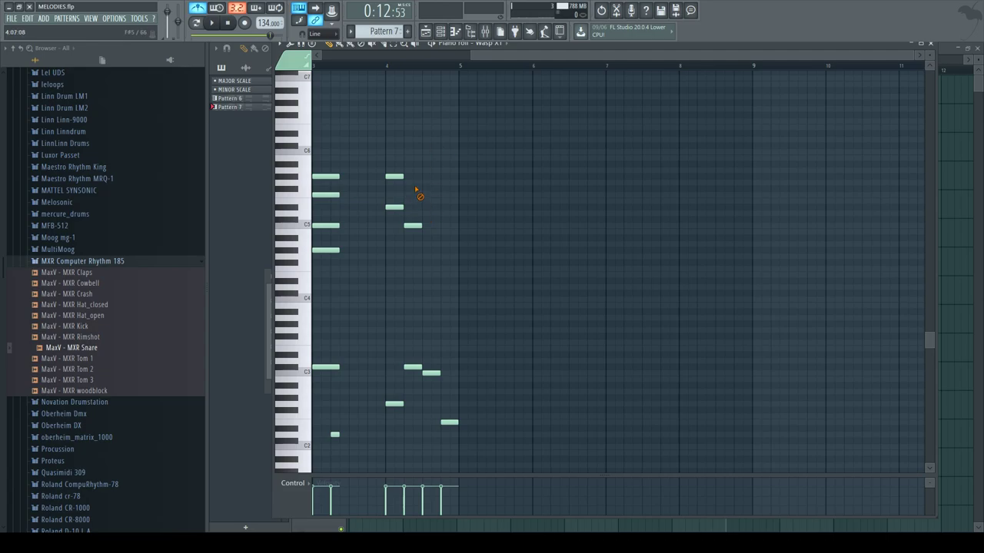
drag(393, 175, 390, 213)
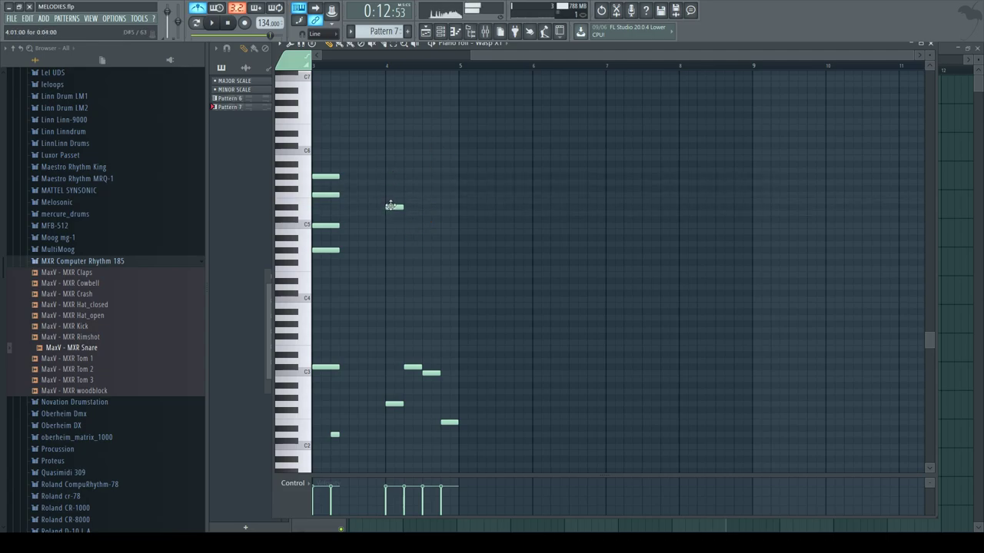
click(389, 66)
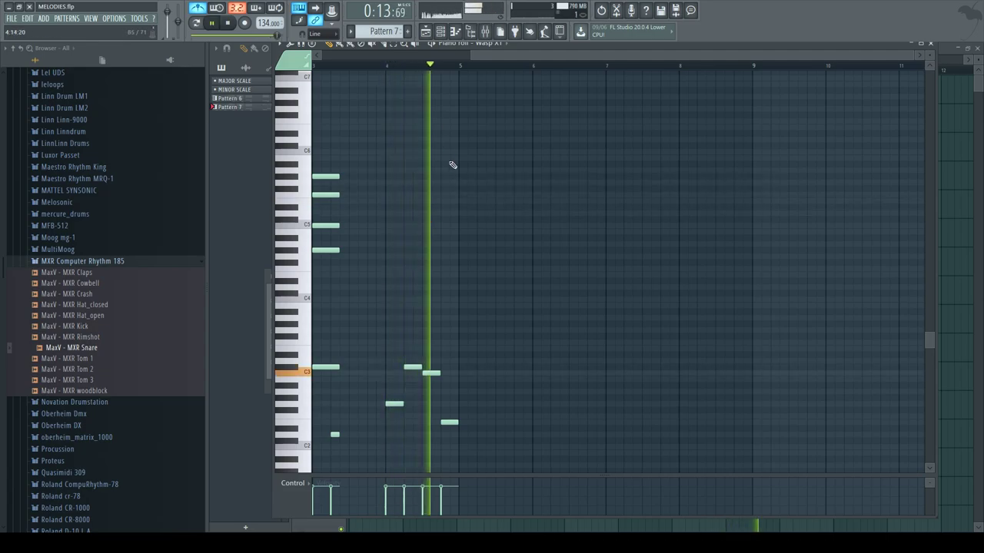
key(space)
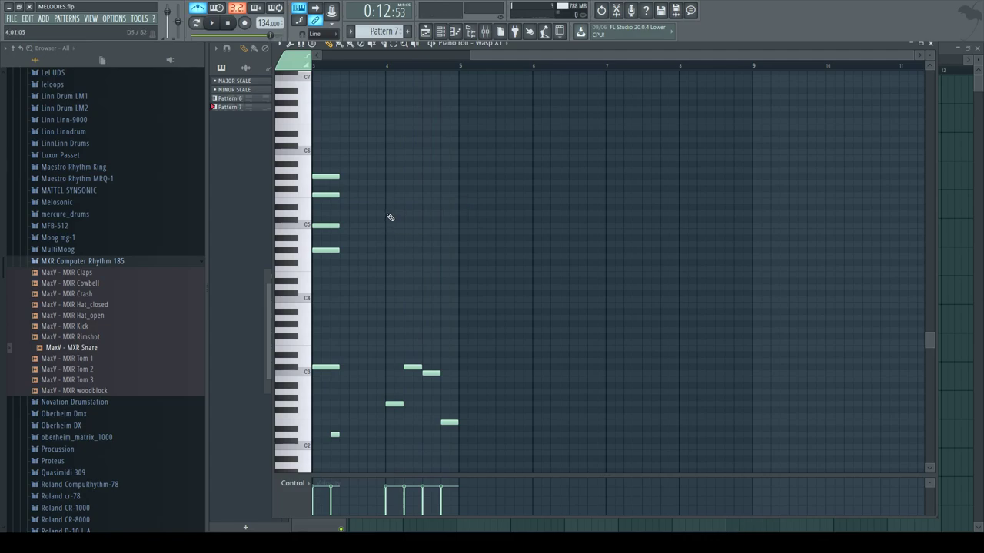
Step: Add one-beat notes D#5, F5, A#4 and C5 above bar 4's bass line, and play the bar
drag(387, 213, 397, 203)
click(407, 195)
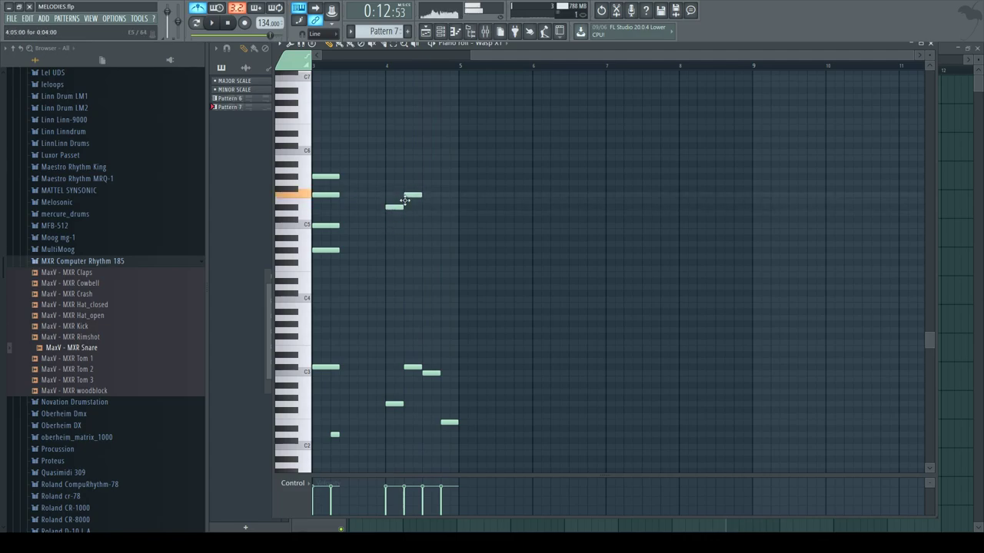
drag(423, 228, 431, 236)
click(384, 68)
key(space)
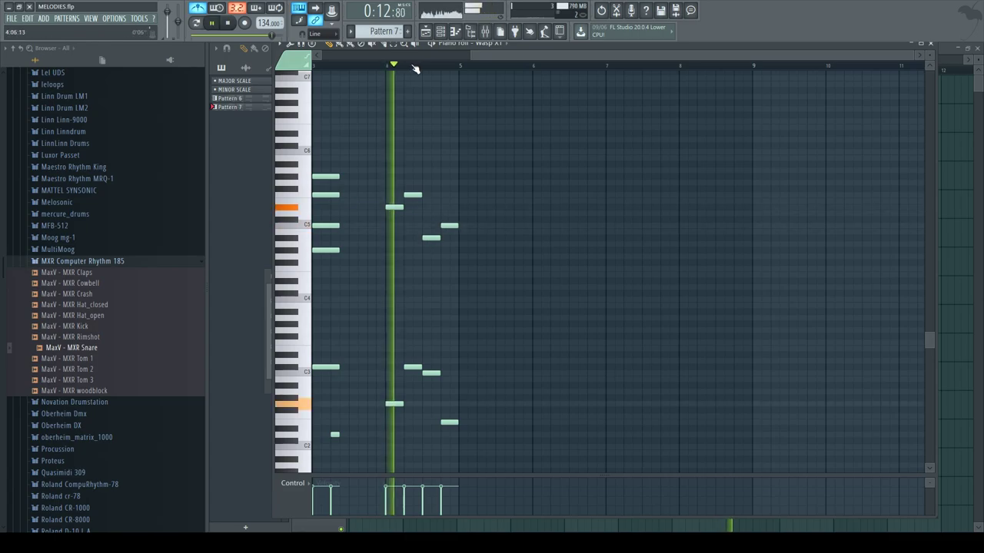
key(space)
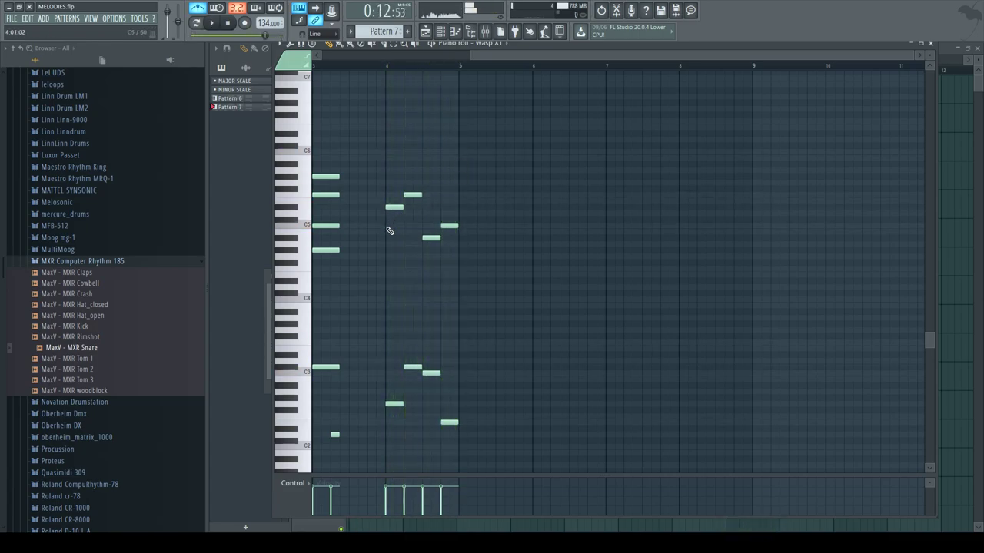
Step: Layer G#5, A#5 and C6 on beats 1 to 3 of bar 4 and E5 with G5 on beat 4, and play the bar
drag(387, 265, 399, 239)
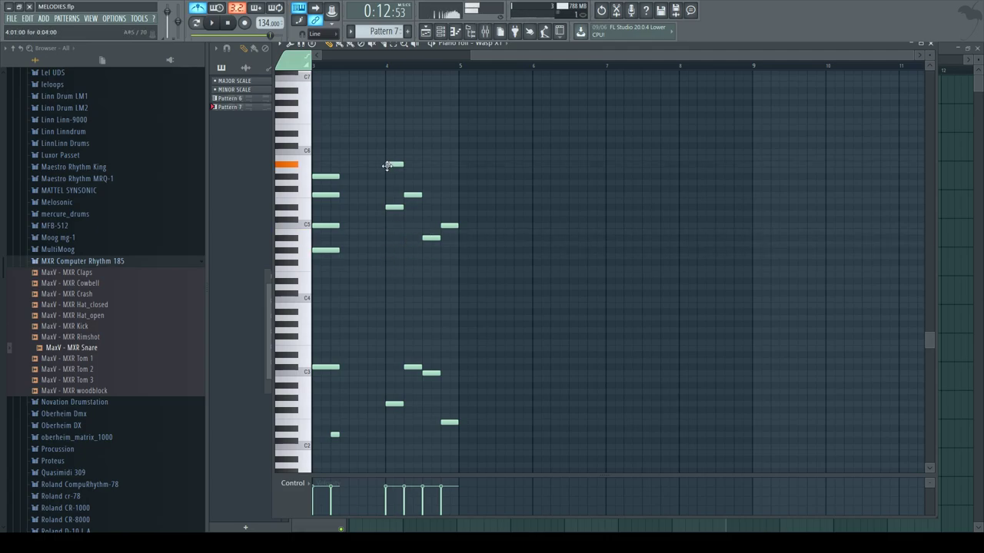
drag(408, 158, 446, 200)
key(space)
key(space)
drag(441, 172, 441, 183)
key(space)
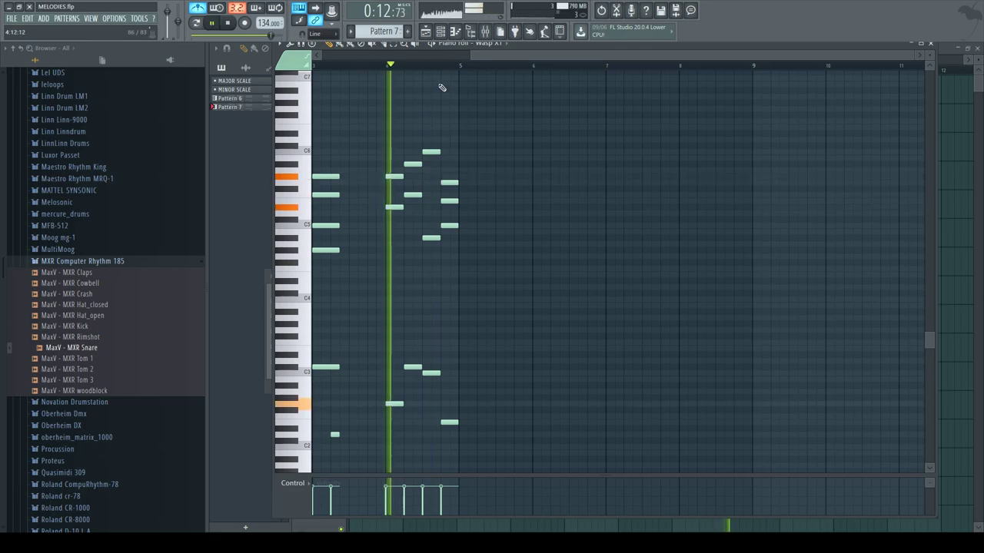
key(space)
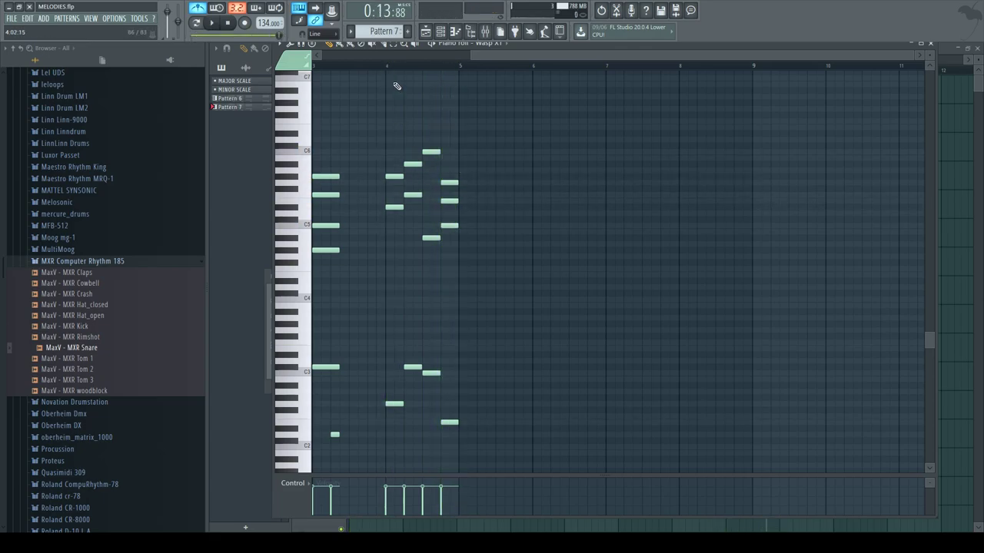
Step: Try A#4 and G#4 in turn as an extra note on beat 1 of bar 4, playing and removing each
drag(392, 225, 392, 237)
key(space)
key(space)
right_click(398, 238)
click(391, 250)
key(space)
key(space)
right_click(404, 238)
Step: Try C6 as the top note on beat 1 of bar 4, remove it, and replay the bar
drag(386, 144, 385, 152)
key(space)
key(space)
right_click(395, 150)
key(space)
key(space)
Step: Try C5 on beat 2 of bar 4, and remove it together with the A#4 on beat 3
click(408, 219)
drag(408, 219, 409, 223)
key(space)
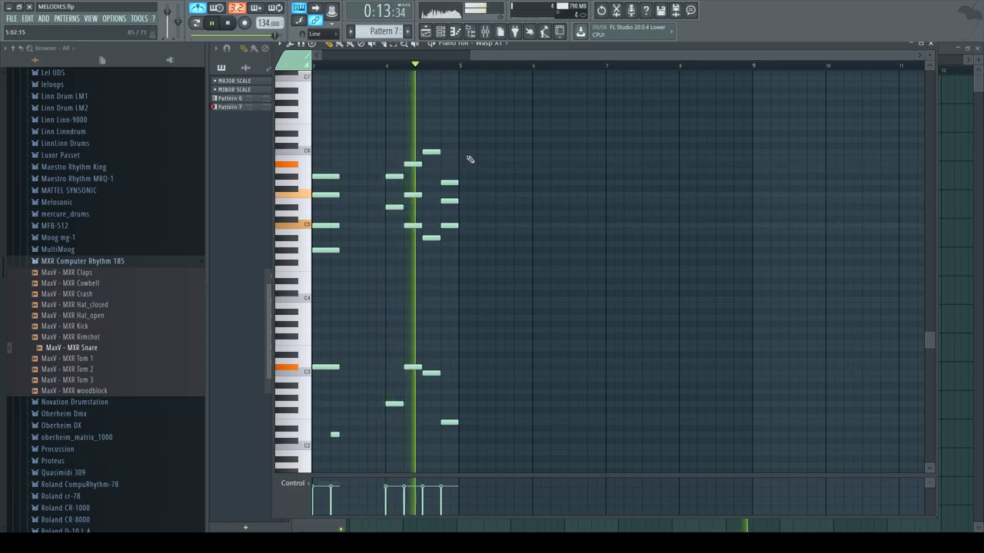
right_click(413, 223)
right_click(431, 237)
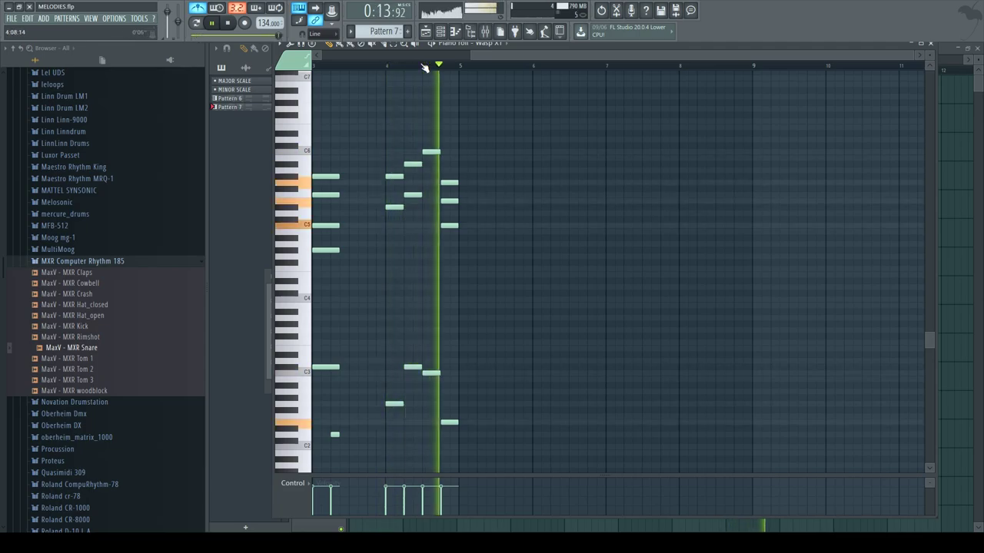
key(space)
Step: Try E5 on beat 3 of bar 4, remove it, and play the bar with its upper notes muted
drag(423, 189, 421, 202)
key(space)
key(space)
right_click(431, 200)
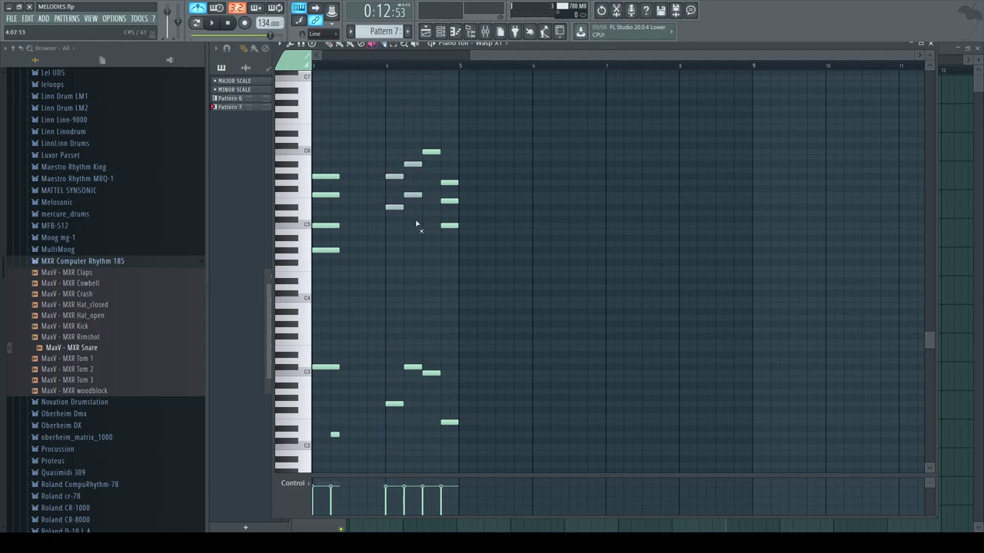
key(space)
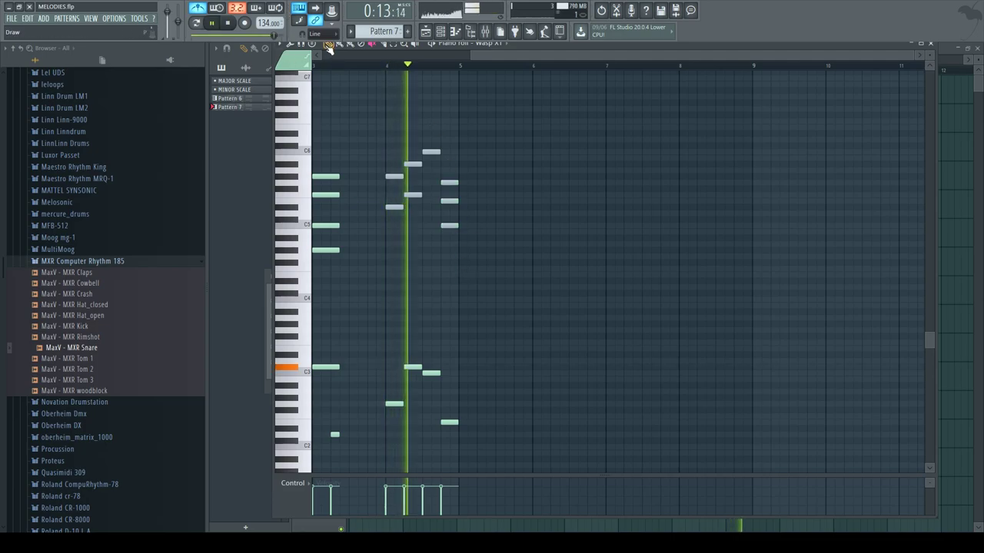
key(space)
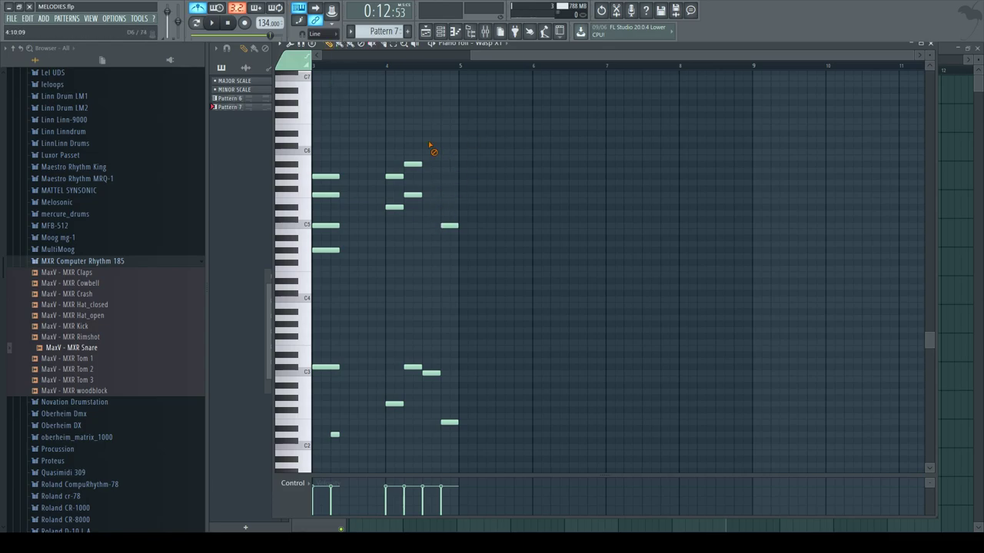
Step: Replace bar 4's upper notes with one-beat chords C#5-F5-G#5 on beat 1 and F5-A#5-C#6 on beat 2, and play them
drag(407, 392, 387, 219)
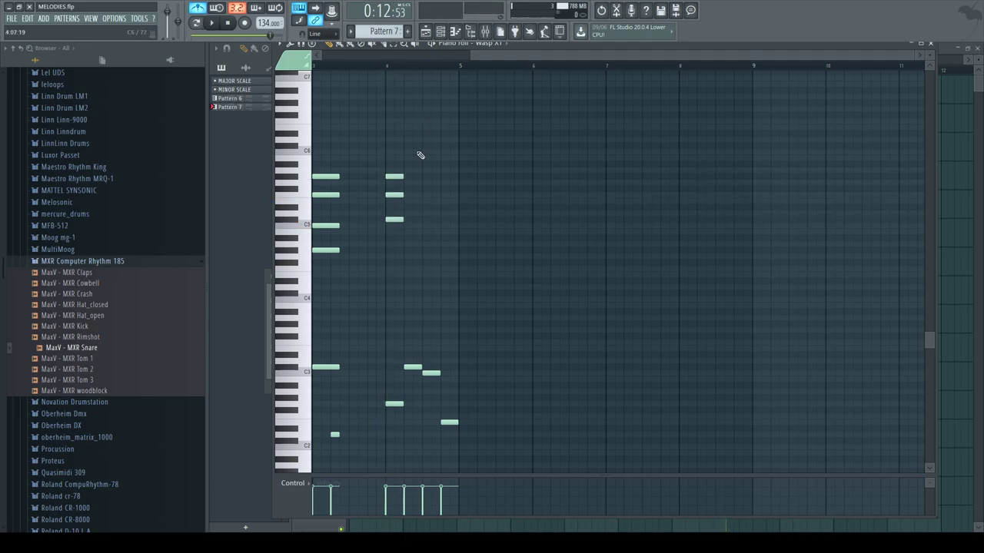
click(410, 146)
click(405, 163)
click(414, 194)
key(space)
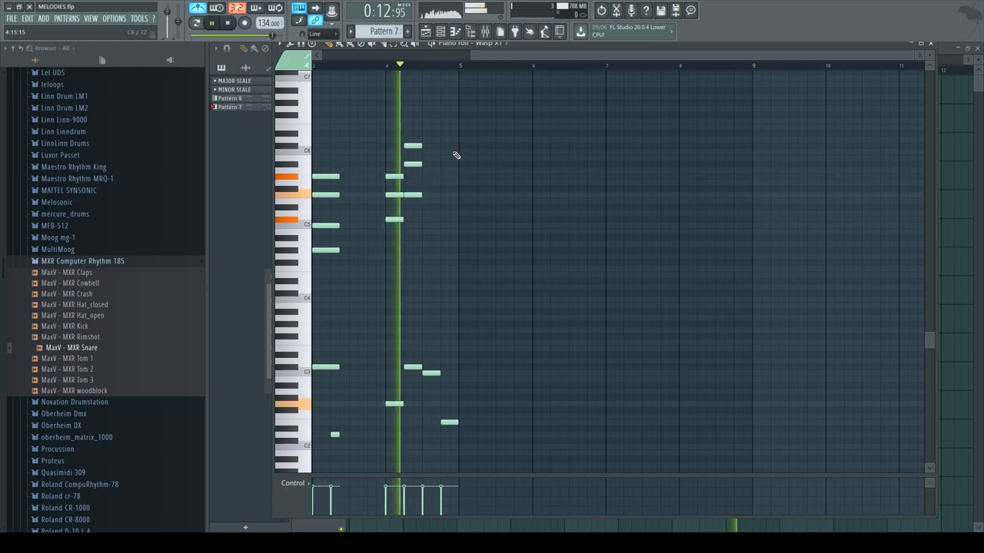
key(space)
Step: Add a one-beat chord of C5, G#5 and C6 on beat 3 of bar 4, and play the bar
click(426, 157)
drag(426, 158, 427, 151)
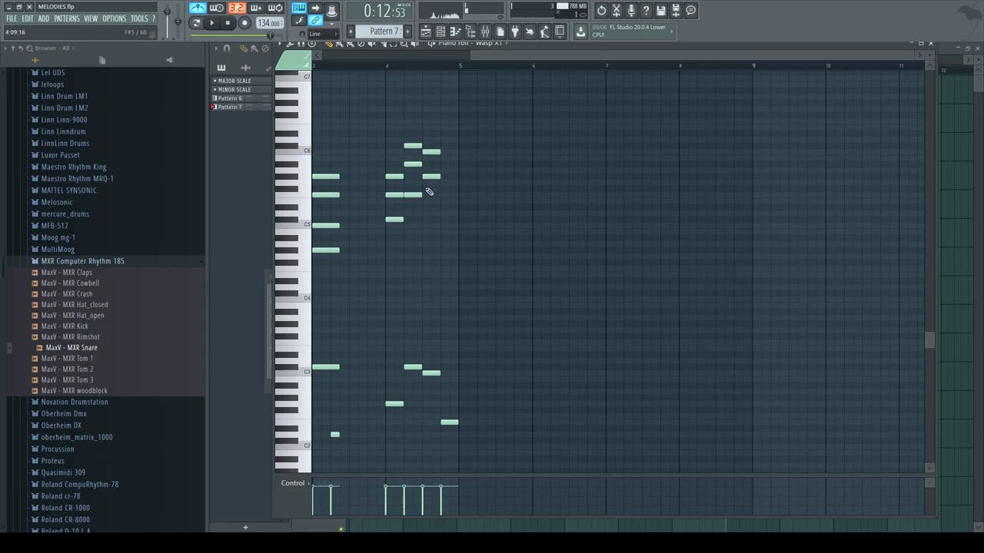
drag(421, 219, 422, 225)
key(space)
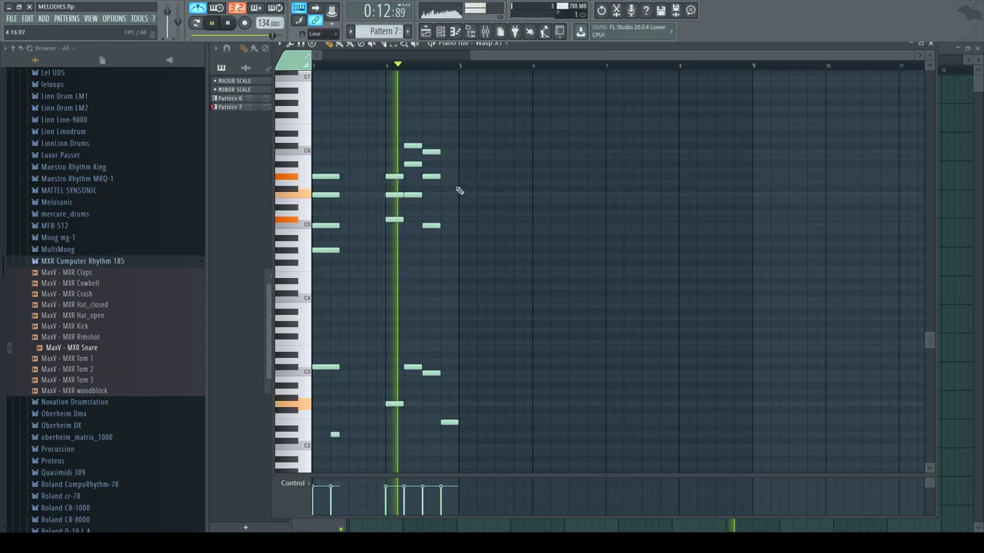
key(space)
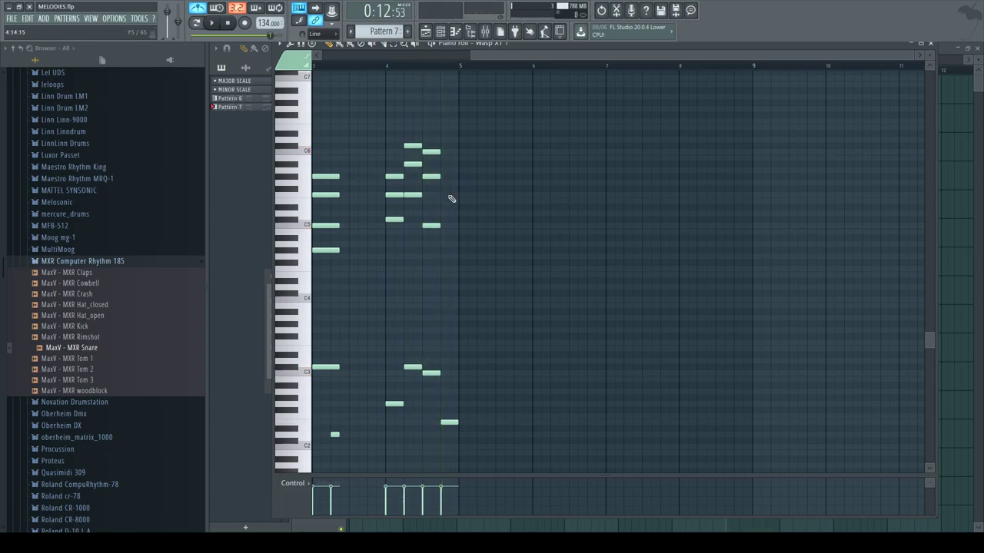
Step: Add a one-beat E5 note on beat 4 of bar 4
drag(445, 220, 446, 200)
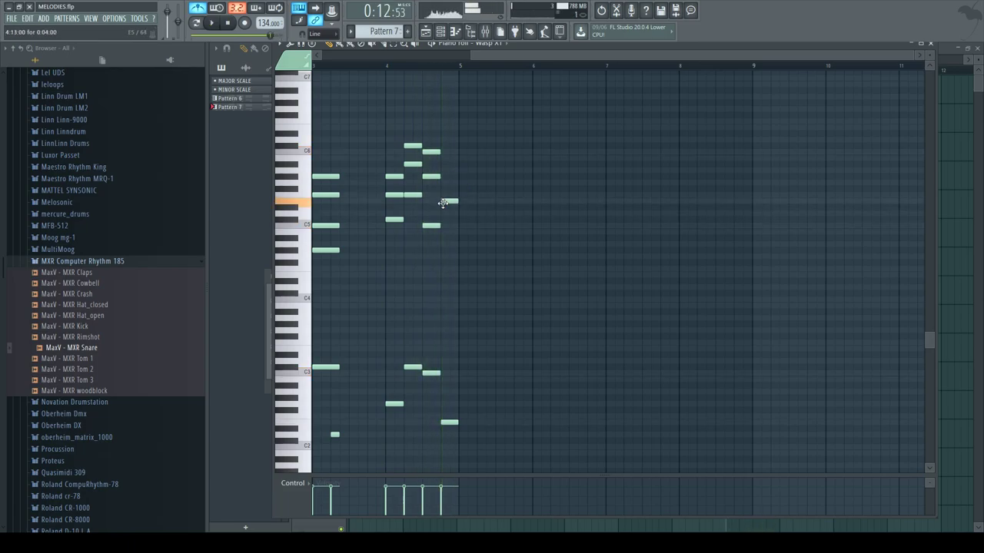
Step: Add A#5 and C6 above the E5 note to complete the last chord of bar 4, trying G#5 first
click(444, 164)
drag(442, 165, 442, 177)
click(445, 151)
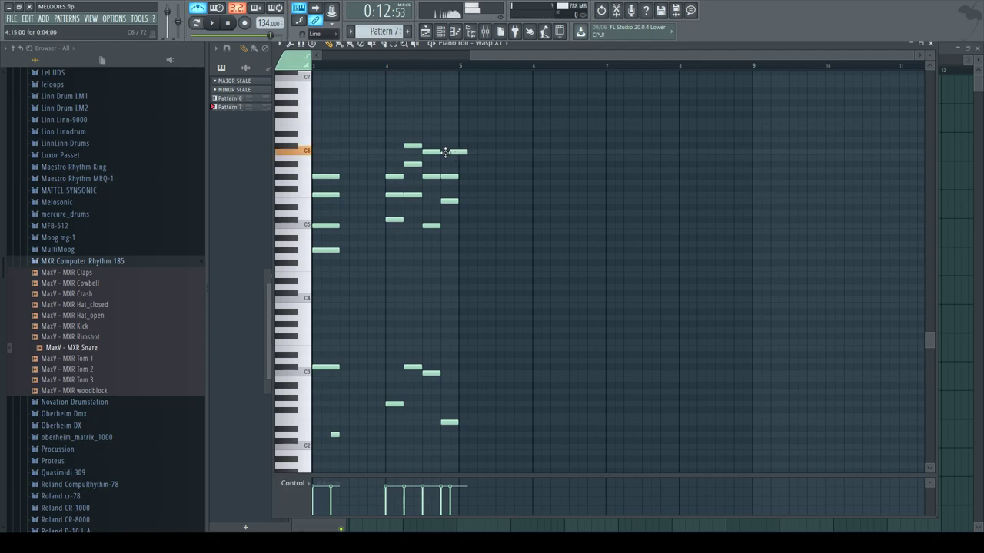
drag(431, 225, 420, 203)
key(space)
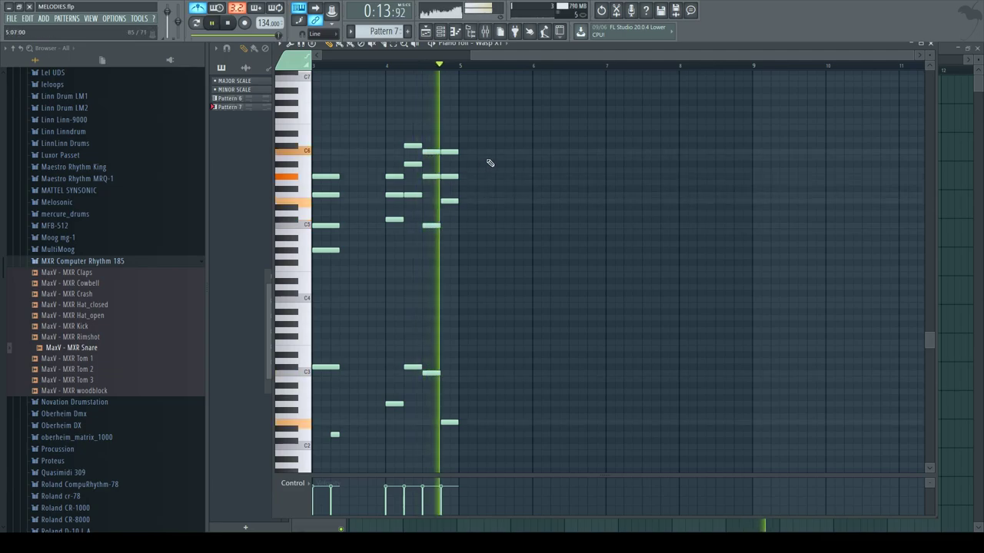
key(space)
click(433, 176)
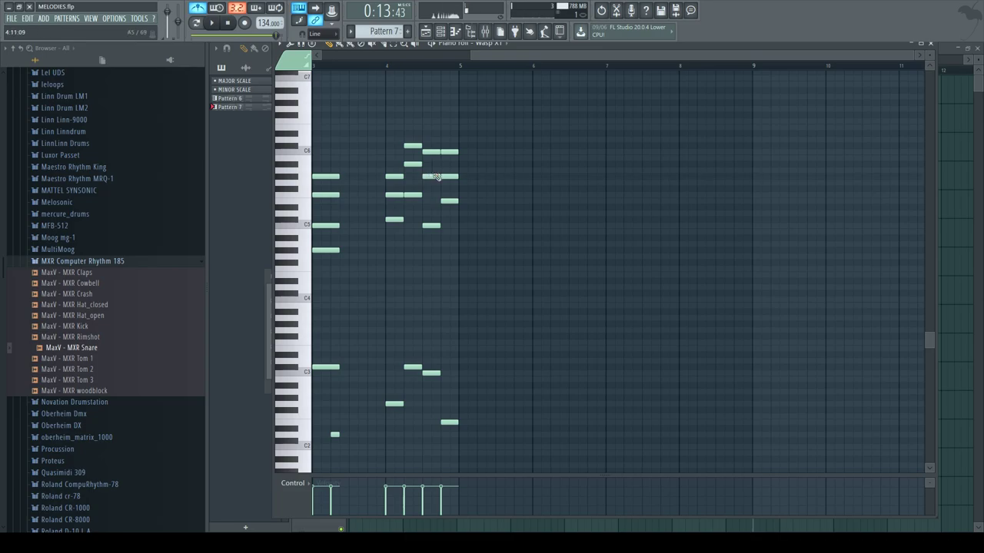
drag(448, 168, 447, 156)
key(space)
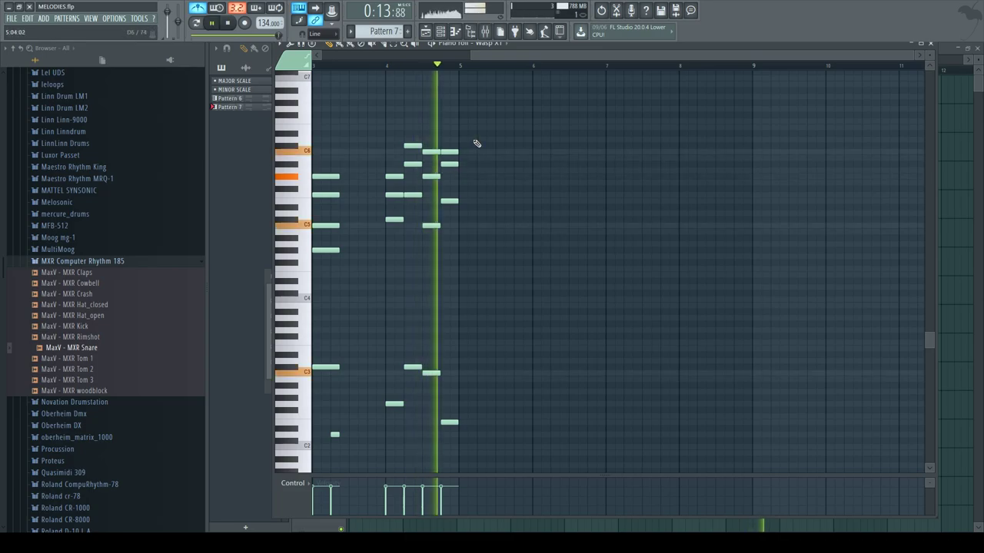
key(space)
Step: Add two short rising bass notes, F2 and F#2, leading into the G2 at the start of bar 4
drag(517, 54, 425, 61)
click(406, 65)
key(space)
key(space)
key(space)
scroll(469, 340, down, 3)
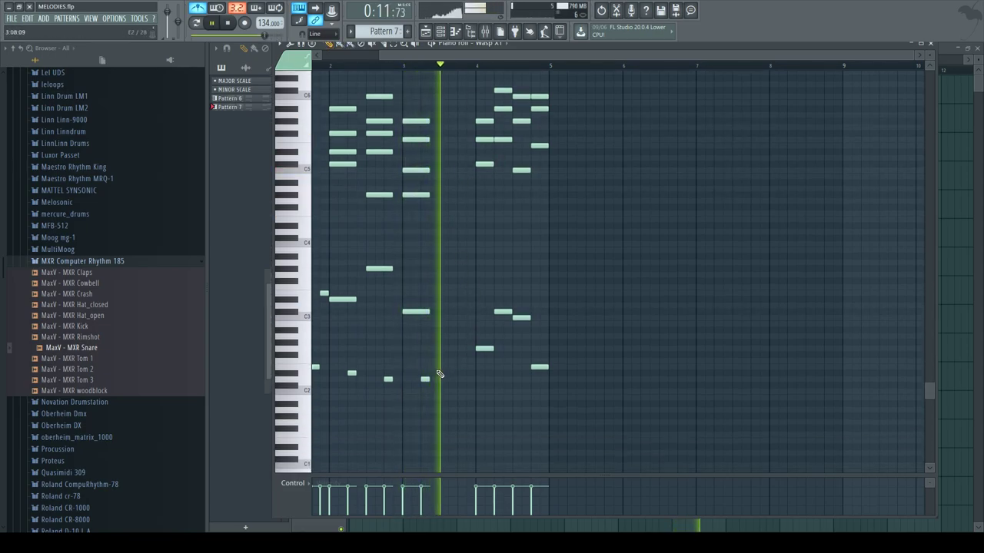
key(space)
drag(467, 381, 457, 360)
click(471, 354)
key(space)
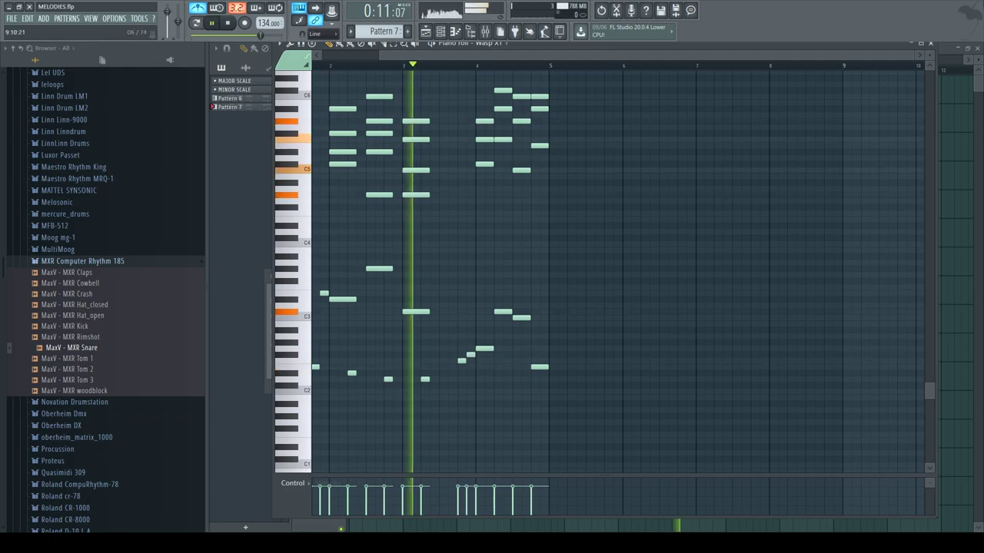
Step: Try a different placement of the two short bass notes before bar 4 in Pattern 7
click(930, 43)
click(729, 94)
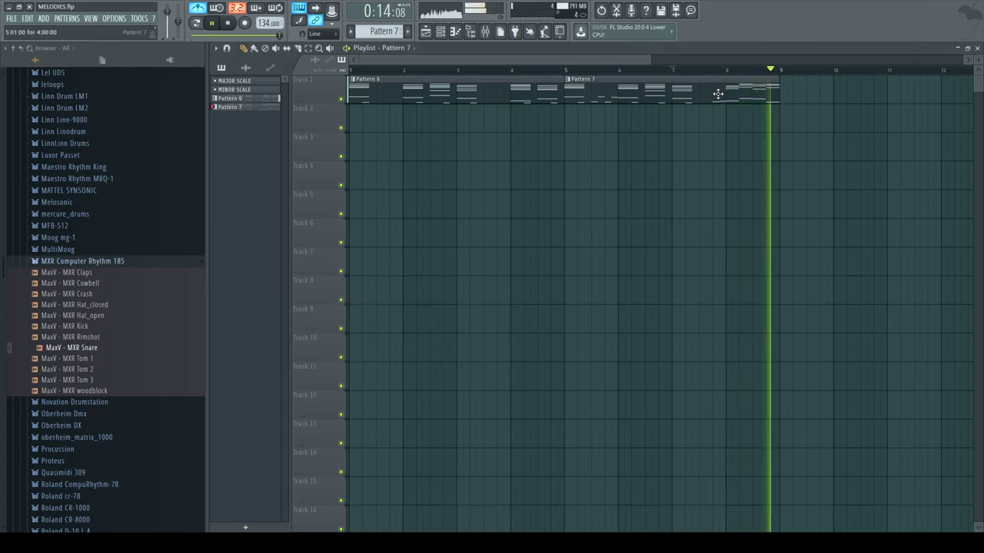
double_click(718, 94)
key(space)
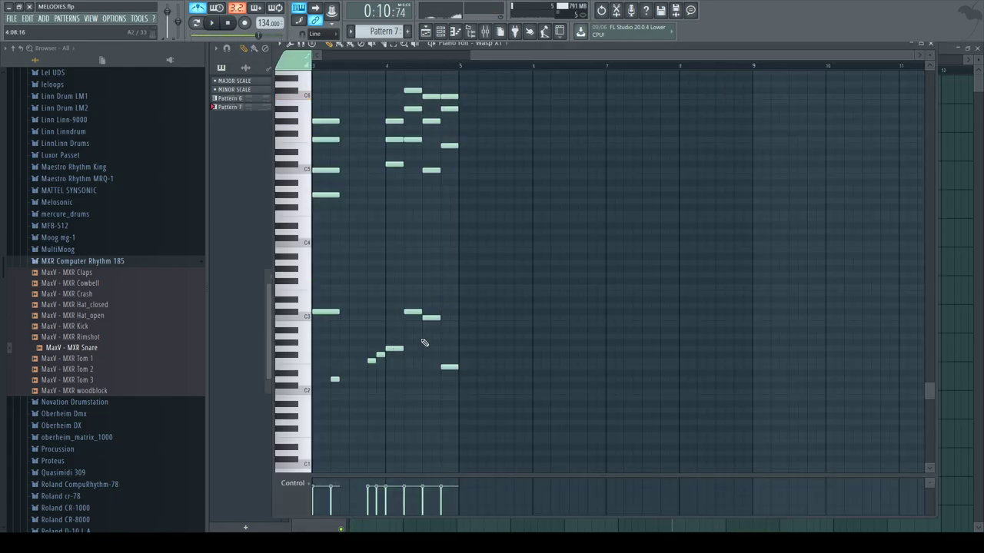
click(378, 355)
right_click(380, 355)
right_click(371, 360)
click(371, 355)
Step: Play the arrangement in the playlist and set the playback position to bar 8
click(932, 45)
drag(456, 72, 177, 88)
key(space)
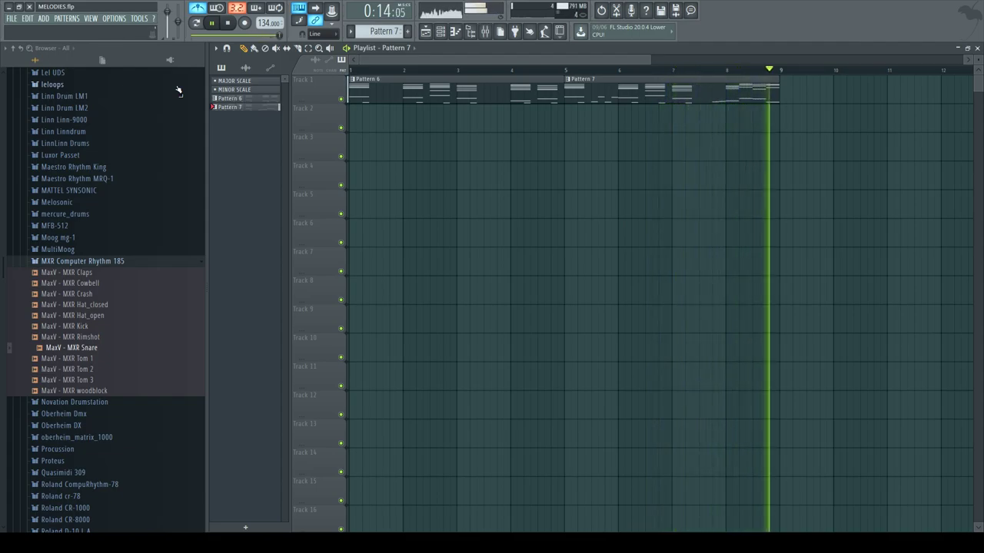
key(space)
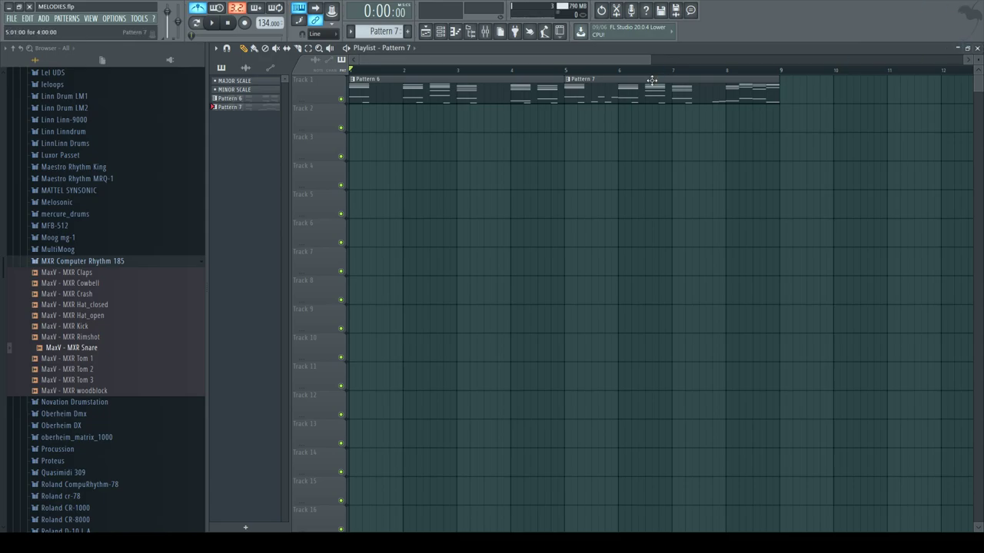
click(719, 70)
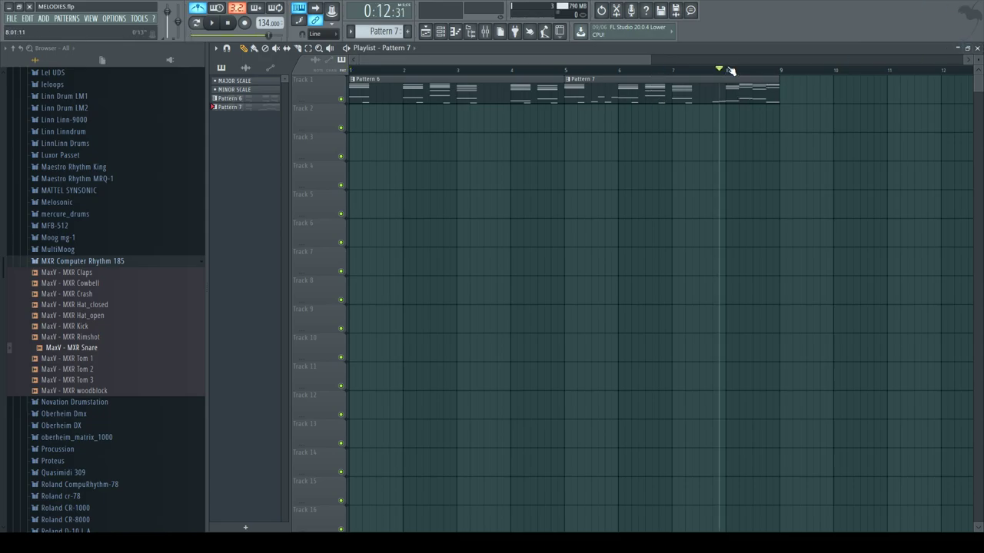
click(729, 70)
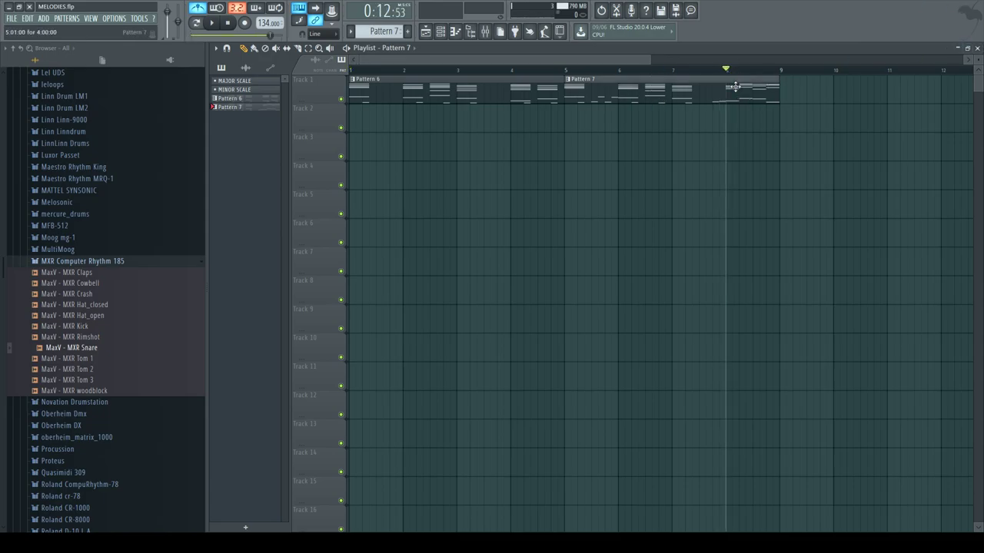
Step: Delete all upper chord notes and the last two bass notes in bar 4 of Pattern 7
double_click(735, 90)
drag(600, 58, 494, 58)
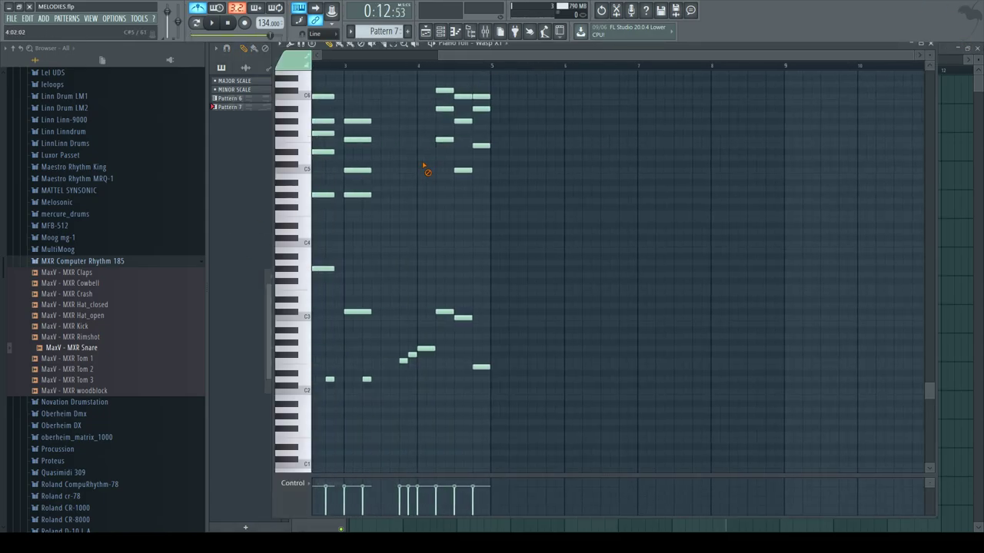
scroll(458, 182, up, 1)
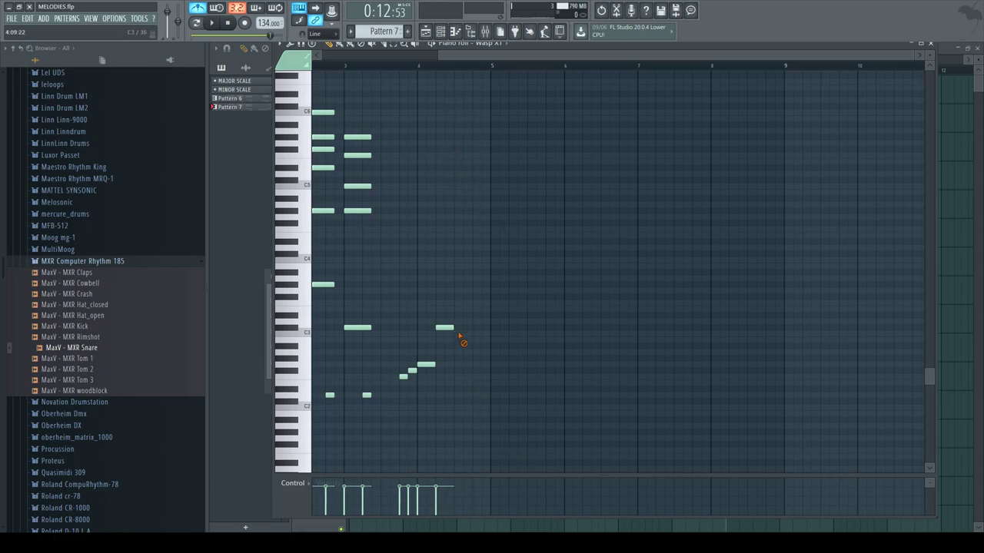
click(396, 68)
key(space)
key(space)
Step: Lengthen bar 4's G2 bass note to half a bar and replace the C#3 with a half-bar C3 after it
click(428, 364)
drag(433, 274, 444, 291)
click(455, 346)
drag(455, 345, 452, 334)
drag(472, 253, 471, 261)
drag(461, 313, 448, 336)
key(space)
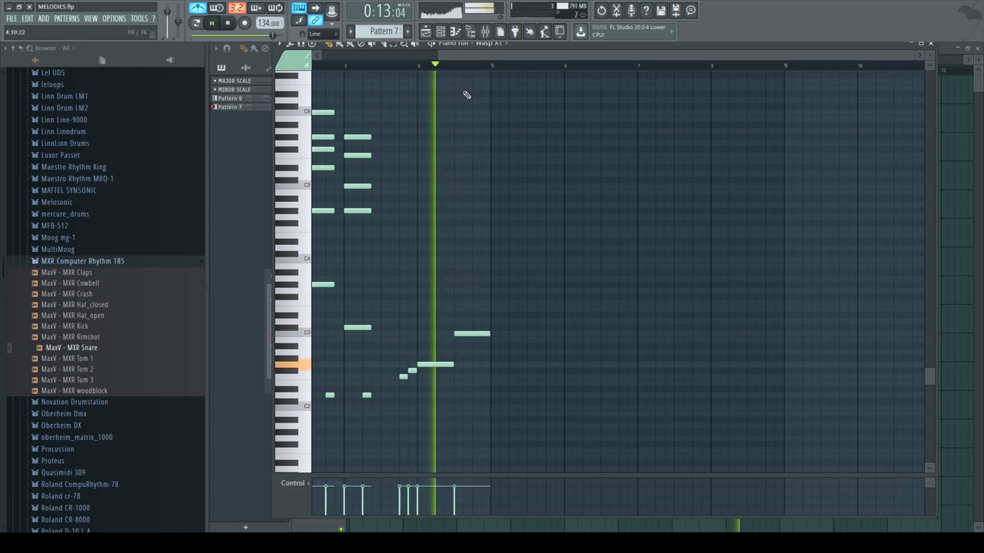
Step: Shorten the C3 to a quarter bar and follow it with two-step bass notes on D#3 and E3
key(space)
click(476, 315)
drag(488, 315, 481, 315)
click(485, 309)
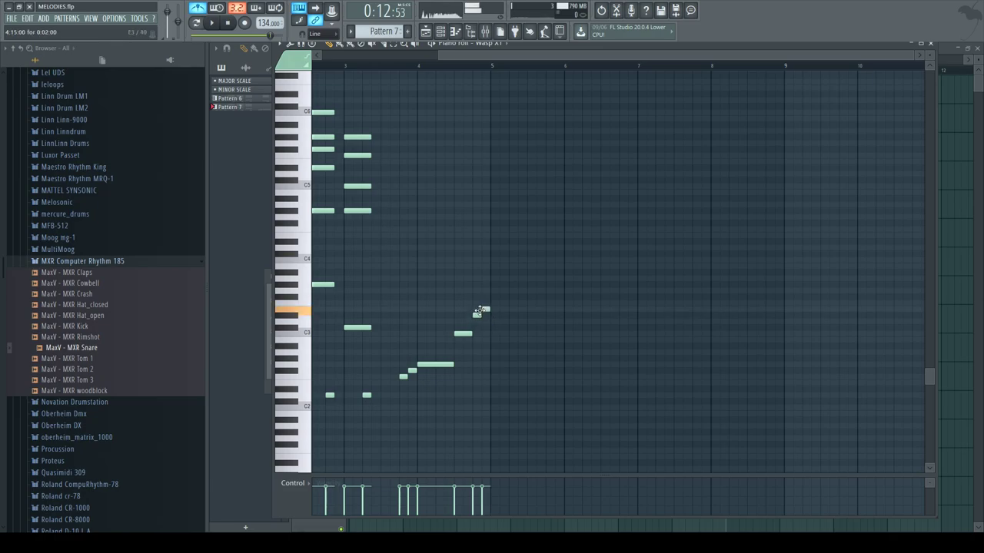
Step: Try a half-bar chord of A#4, C#5 and F5 above the G2 bass note in bar 4
scroll(417, 242, up, 3)
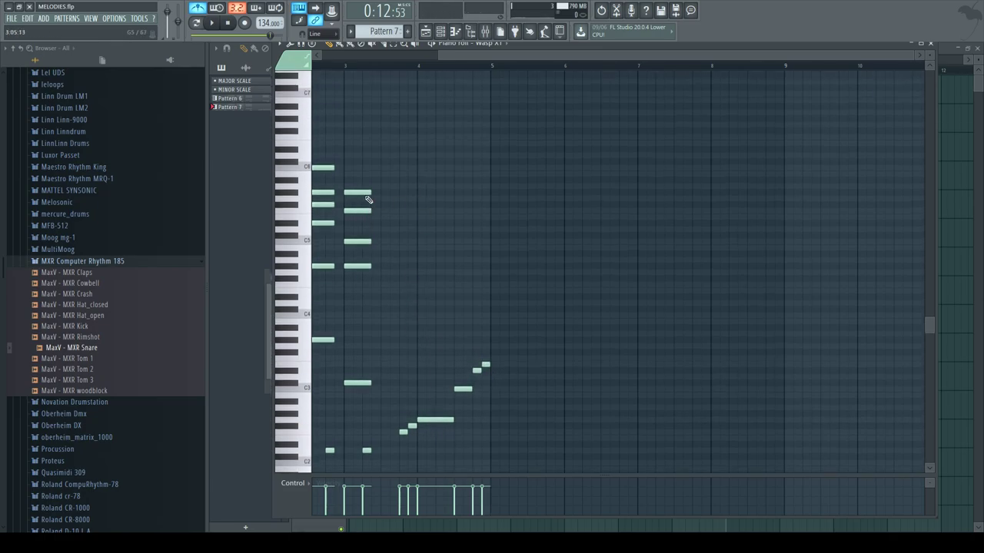
key(space)
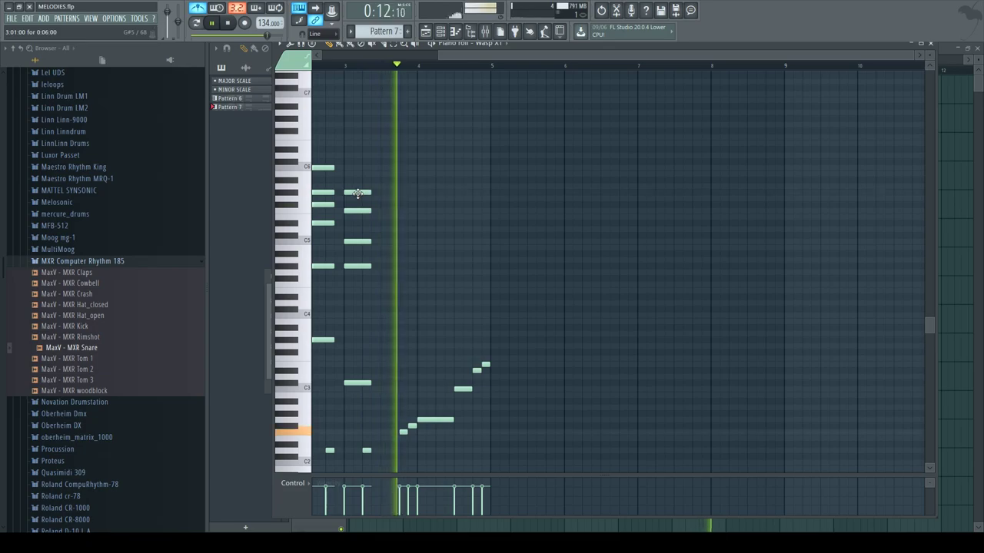
key(space)
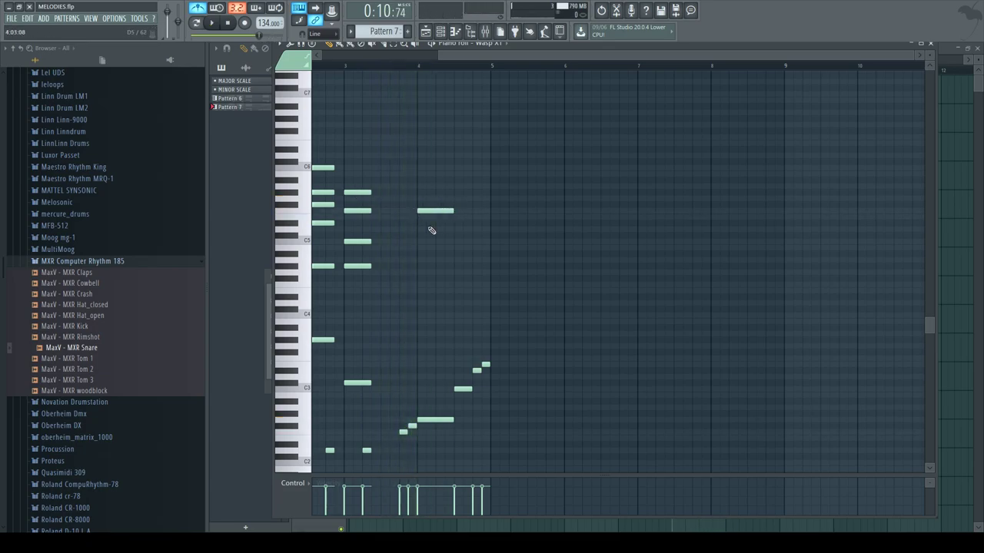
click(421, 235)
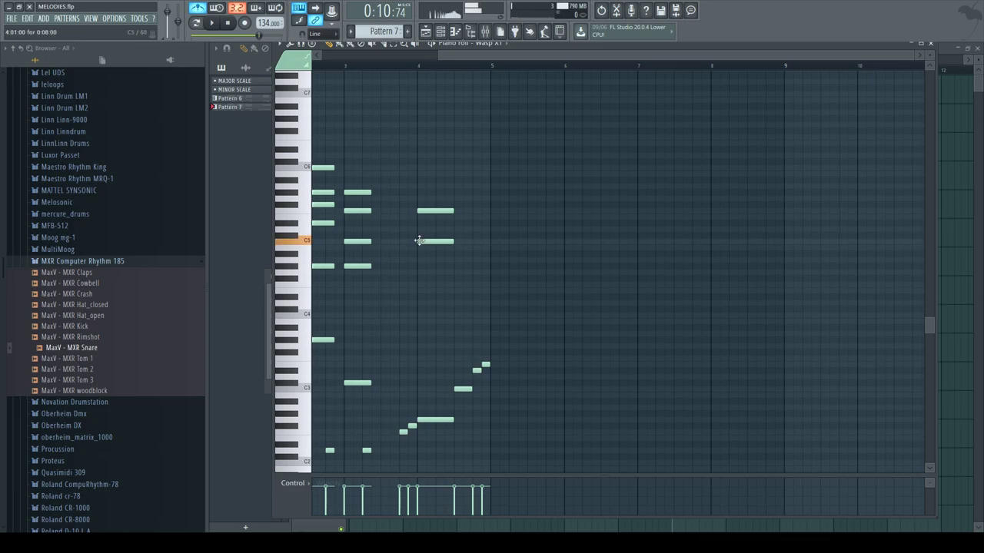
click(419, 260)
drag(419, 254, 419, 247)
key(space)
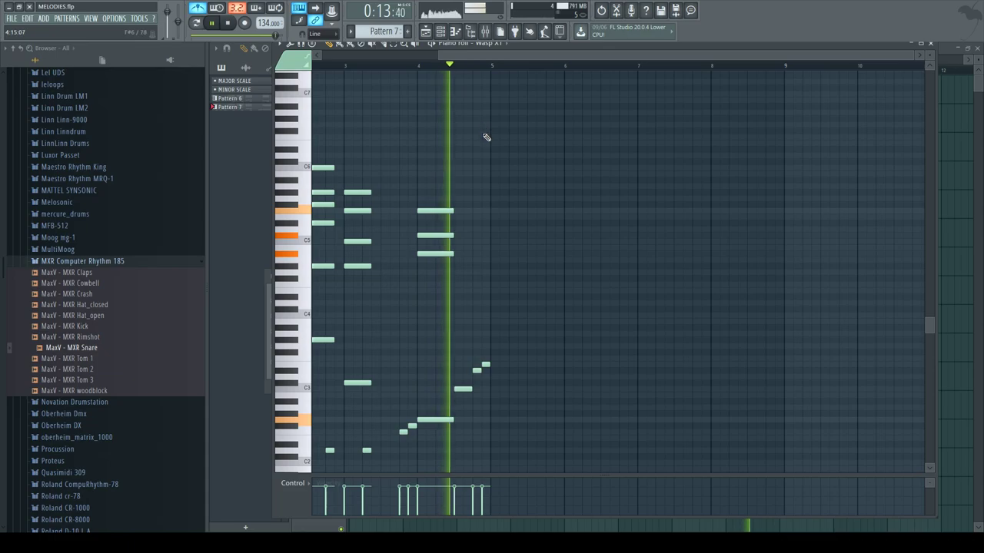
key(space)
Step: Replace the trial chord at bar 4 with a half-bar chord of A#4, C#5, F5 and G#5
click(420, 67)
right_click(436, 211)
right_click(435, 235)
right_click(436, 253)
drag(419, 208, 418, 189)
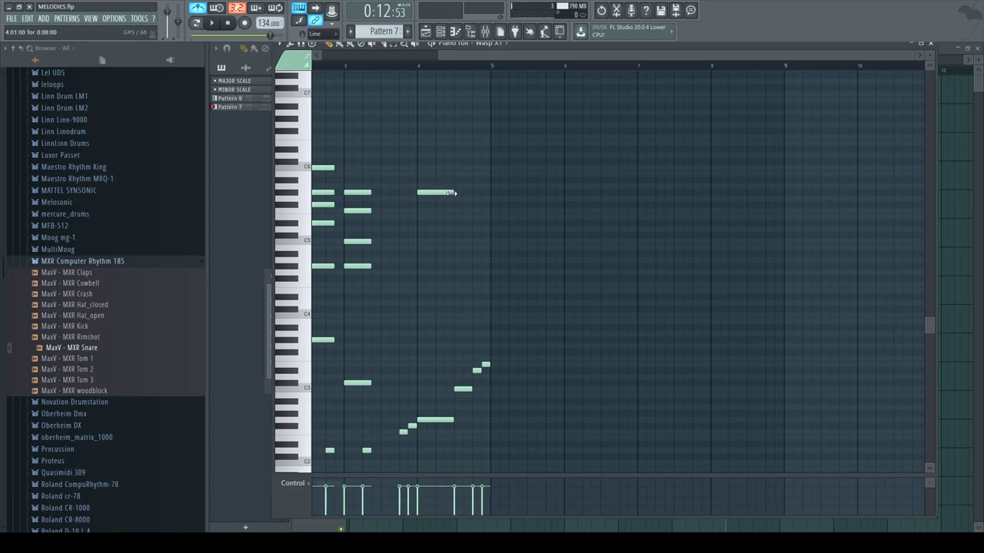
drag(419, 222, 418, 256)
click(421, 248)
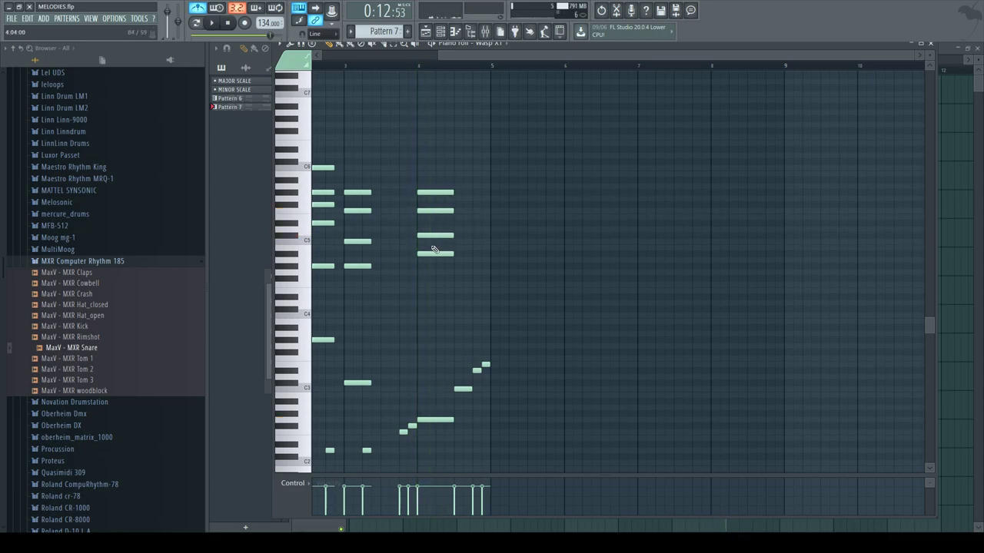
click(448, 427)
right_click(462, 429)
Step: Try thinner voicings of the bar 4 chord, removing C#5 and G#5 to leave A#4 and F5
right_click(443, 236)
key(space)
key(space)
right_click(439, 211)
key(space)
key(space)
right_click(431, 194)
drag(419, 206, 416, 213)
key(space)
key(space)
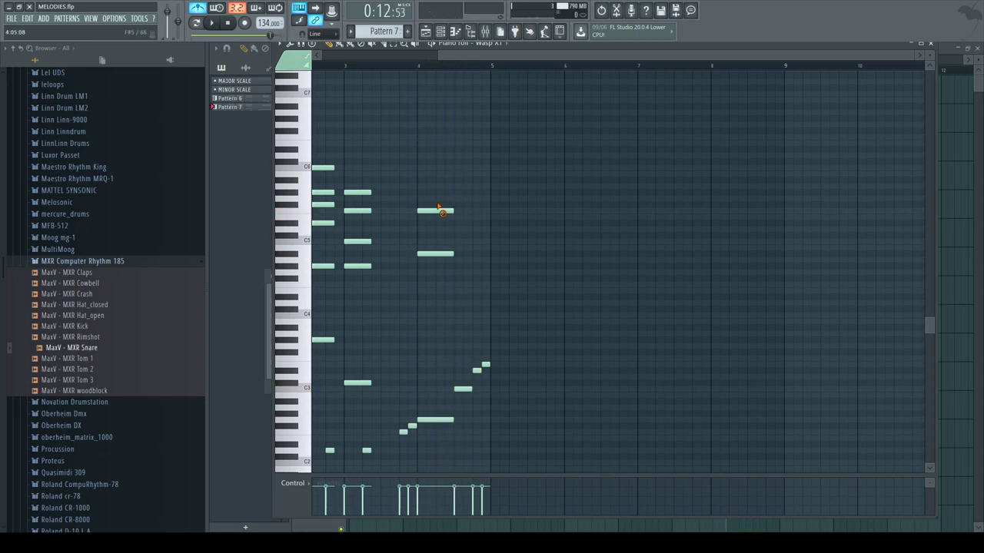
Step: Clear the remaining trial chord notes in bar 4 and play the bass line alone from bar 3
right_click(440, 209)
right_click(443, 253)
click(422, 119)
drag(436, 119, 454, 120)
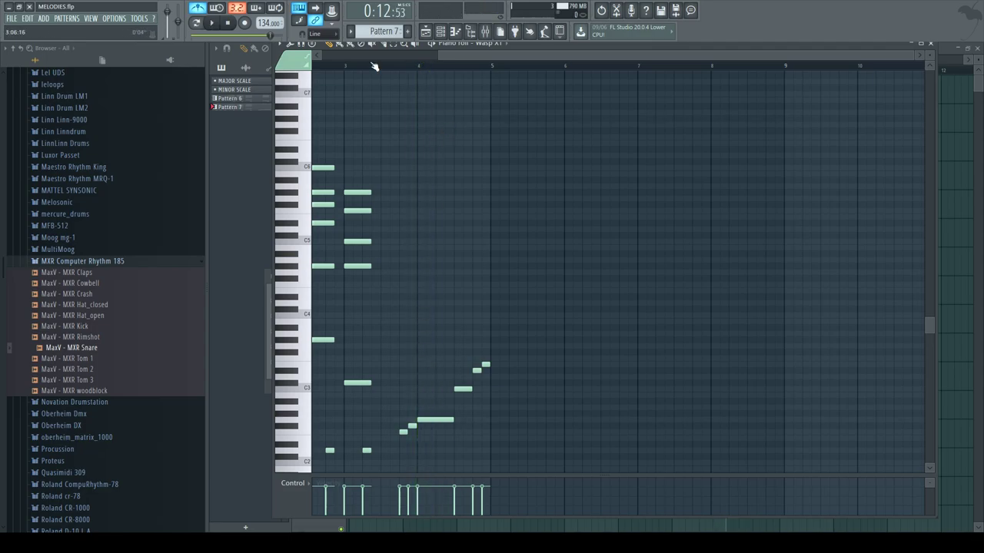
click(345, 67)
key(space)
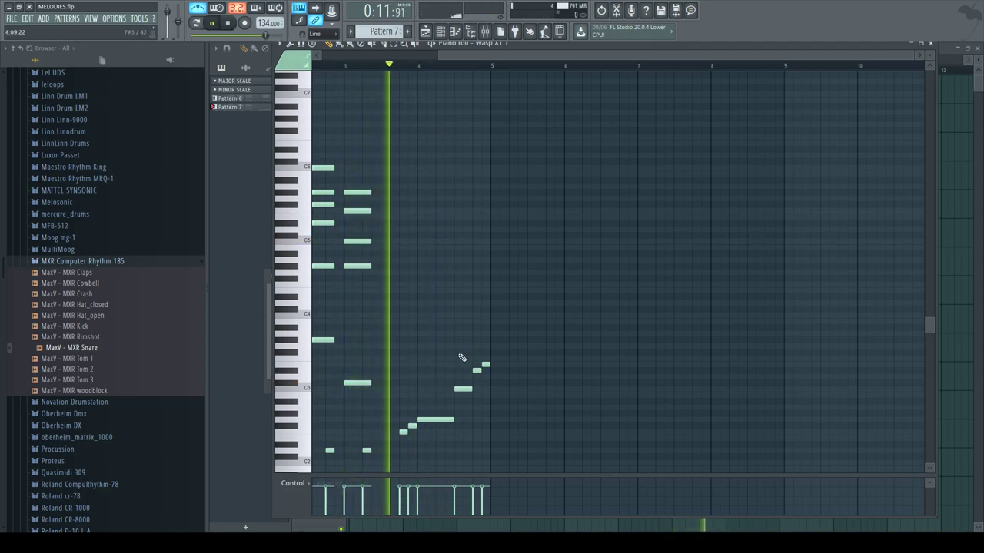
scroll(458, 353, down, 1)
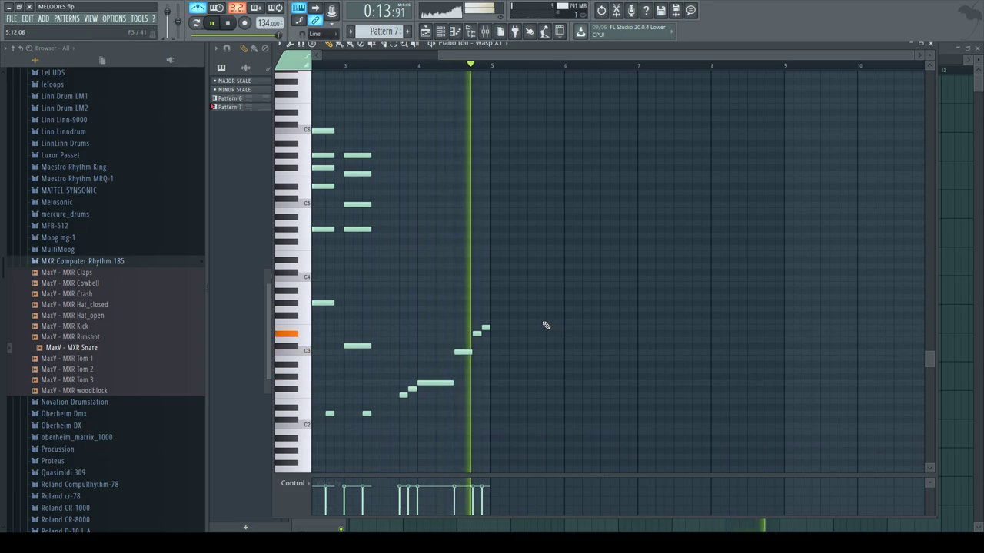
key(space)
Step: Build a half-bar chord of G4, C#5 and F5 above the G2 bass note at the start of bar 4
click(415, 143)
drag(415, 145, 419, 180)
click(419, 199)
click(418, 229)
key(space)
key(space)
drag(435, 238, 437, 242)
key(space)
key(space)
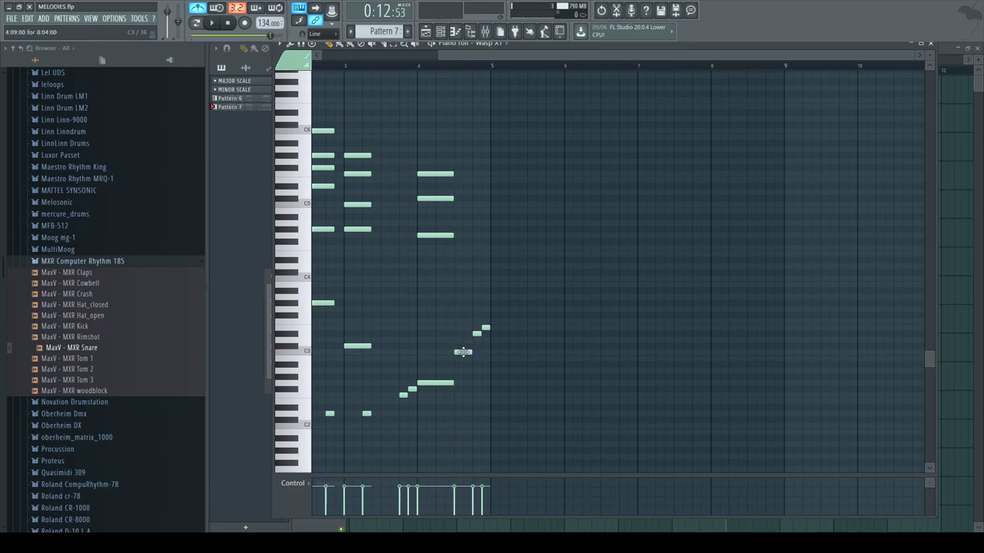
Step: Add a quarter-bar chord of A#4, C5 and E5 above the C3 bass note in bar 4
drag(458, 173, 452, 206)
click(458, 198)
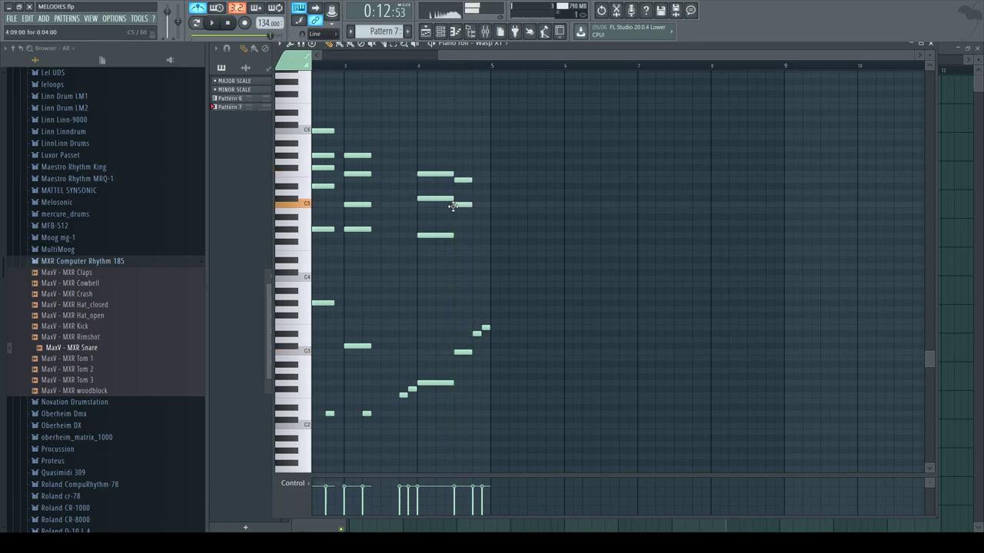
key(space)
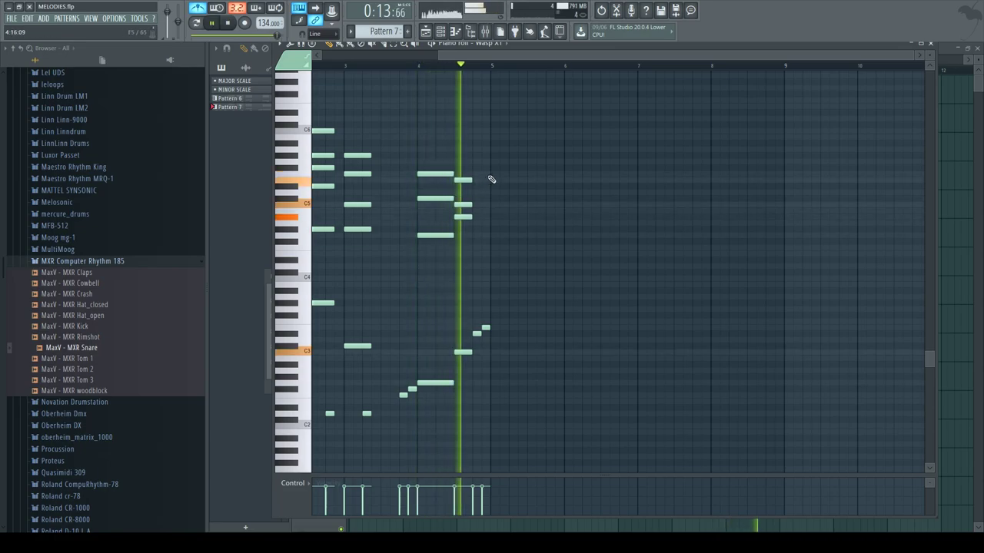
key(space)
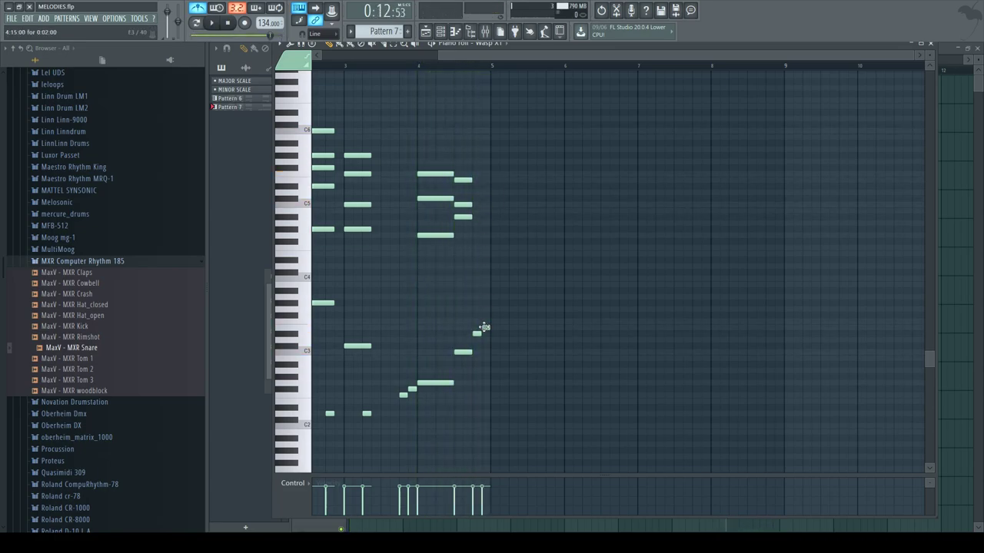
Step: Extend all three notes of the second bar 4 chord to half a bar and play it back
click(479, 181)
right_click(465, 203)
click(464, 204)
right_click(473, 206)
key(space)
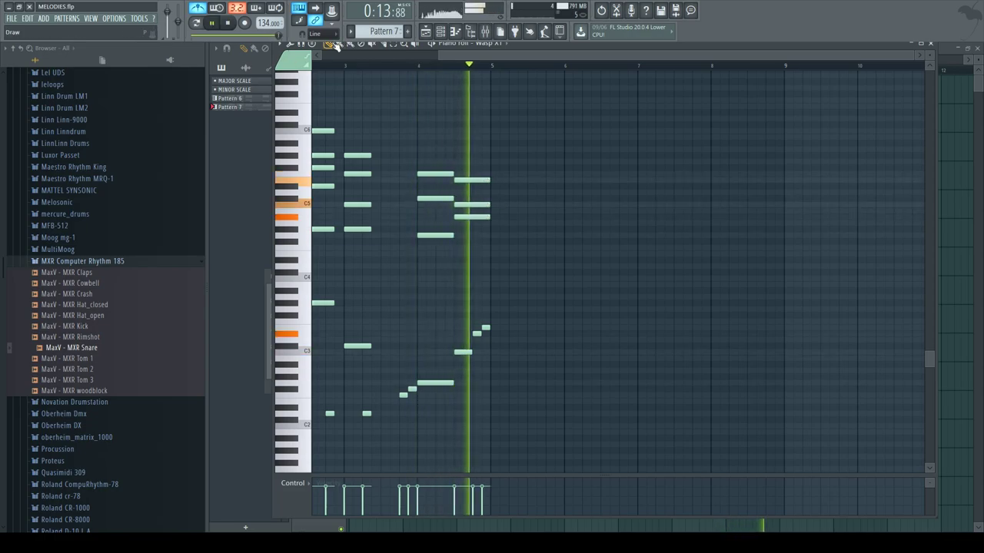
key(space)
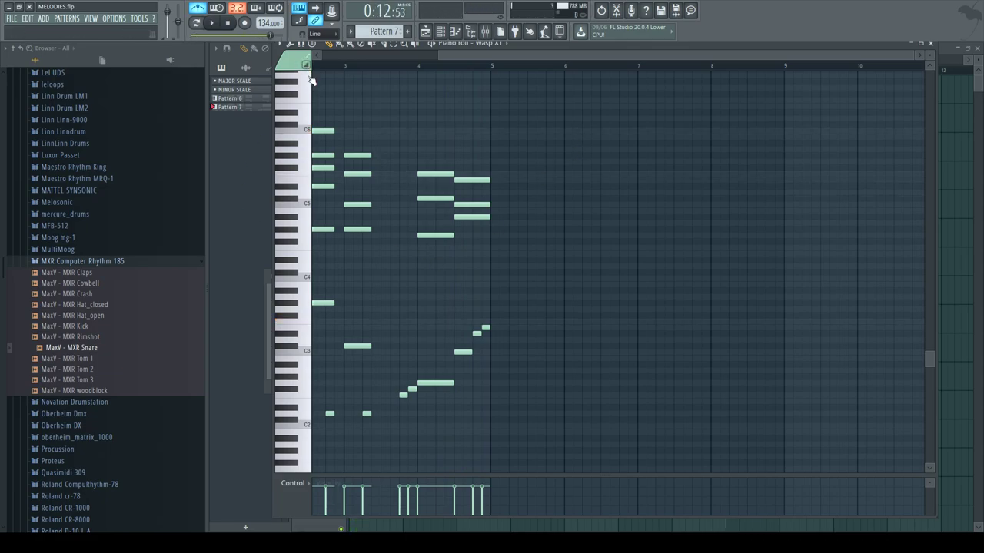
Step: Add a quarter-bar D2 bass note on the second beat of bar 4 and play the full arrangement in the playlist
key(space)
drag(480, 413, 454, 414)
key(space)
key(space)
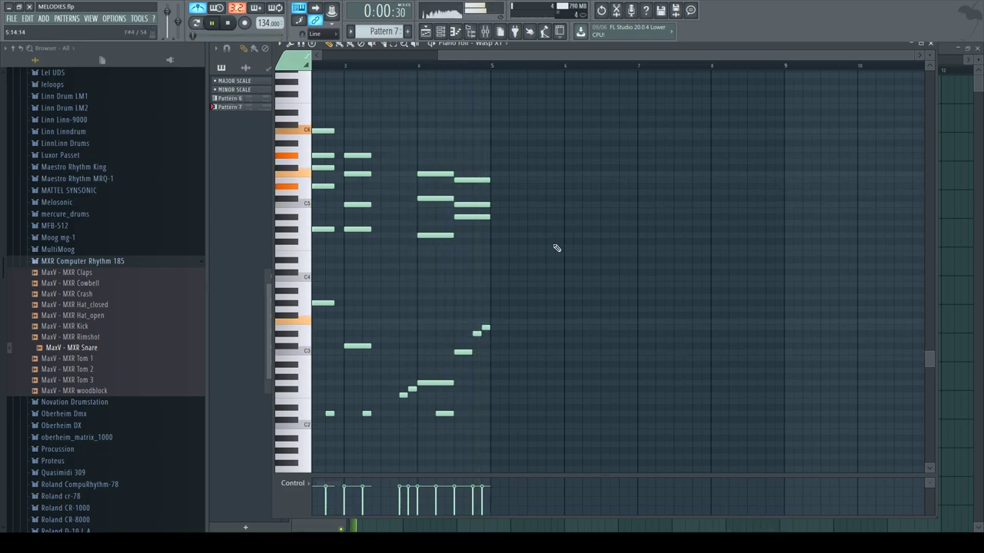
click(930, 43)
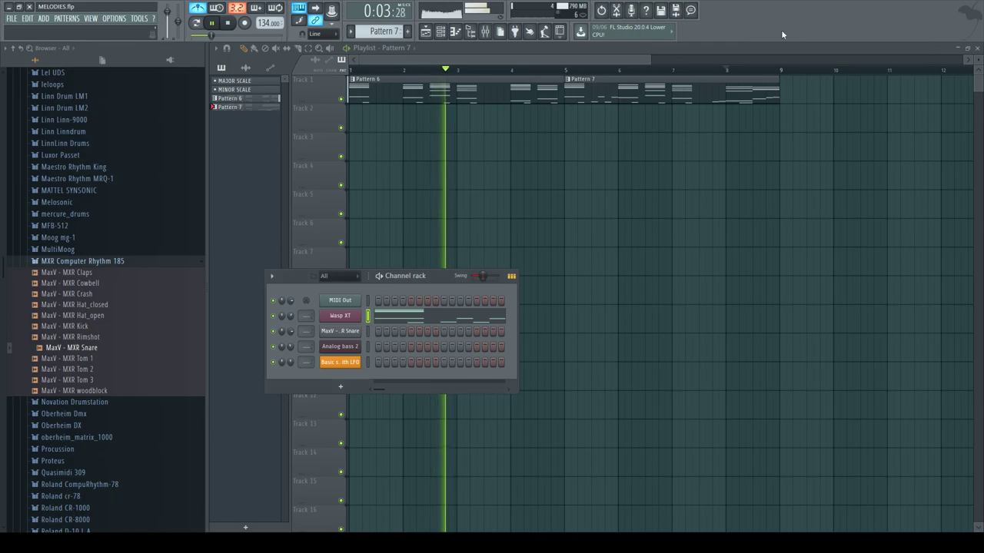
Step: Stop playback, browse the vintage drum machine folders to the Linn Drum LM2 samples and audition Linn Snare hard
click(246, 48)
key(space)
click(90, 264)
click(66, 168)
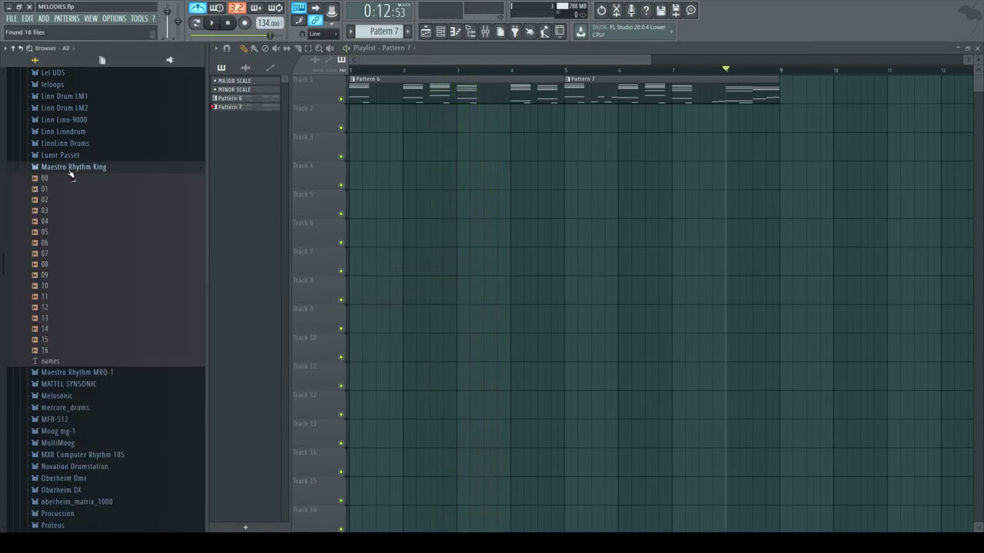
click(69, 169)
scroll(72, 180, up, 3)
click(71, 184)
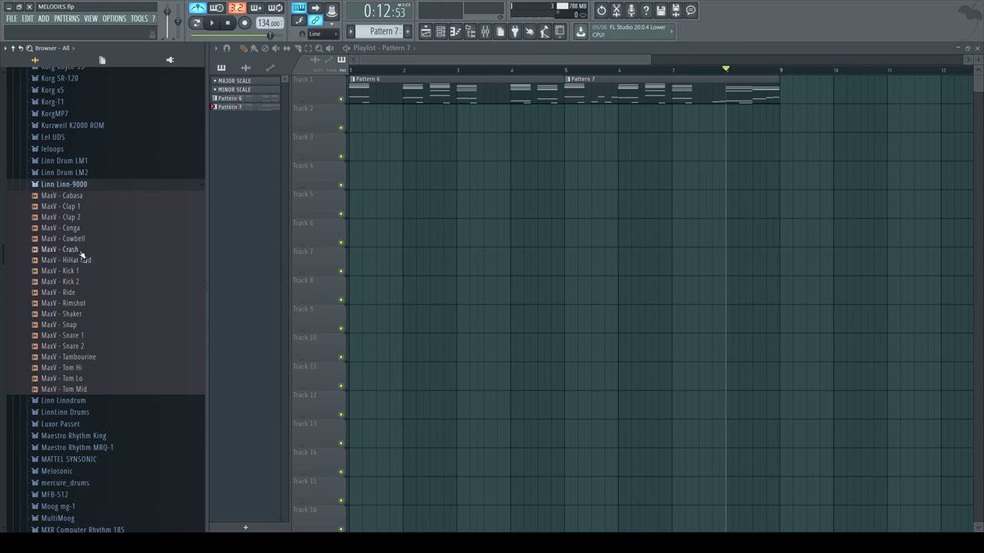
drag(77, 271, 84, 375)
click(82, 174)
click(84, 376)
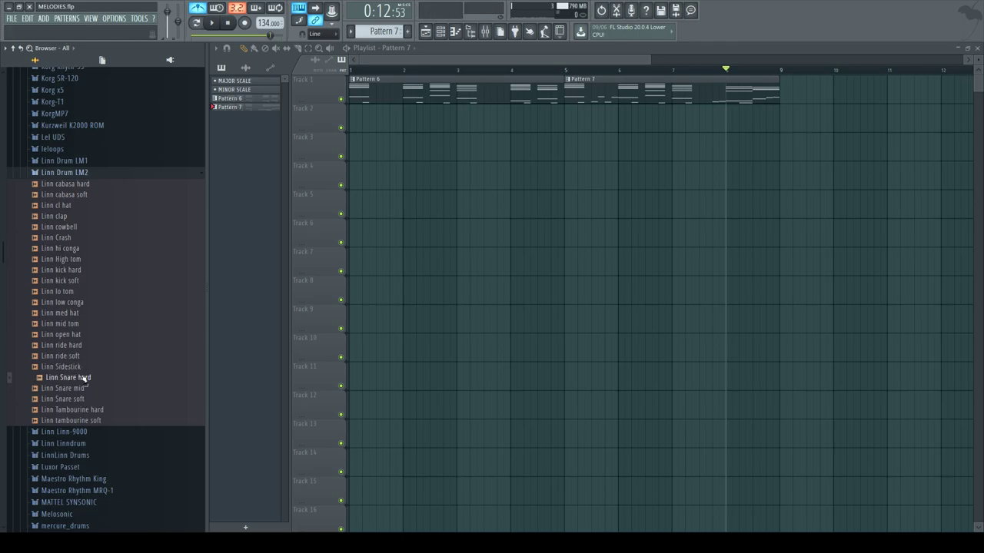
Step: Minimize the playlist and the mixer, and close the synth plugin window
click(976, 49)
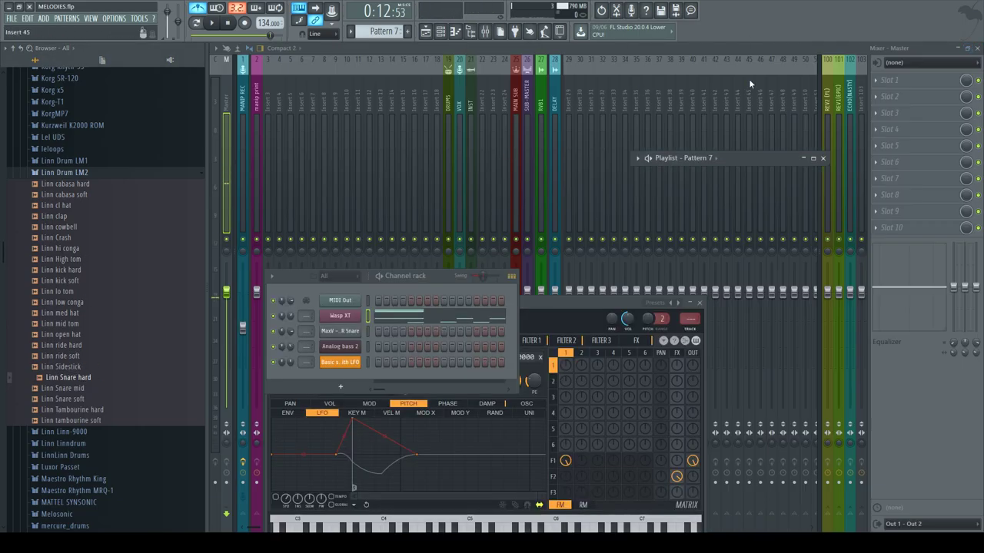
click(965, 49)
click(965, 49)
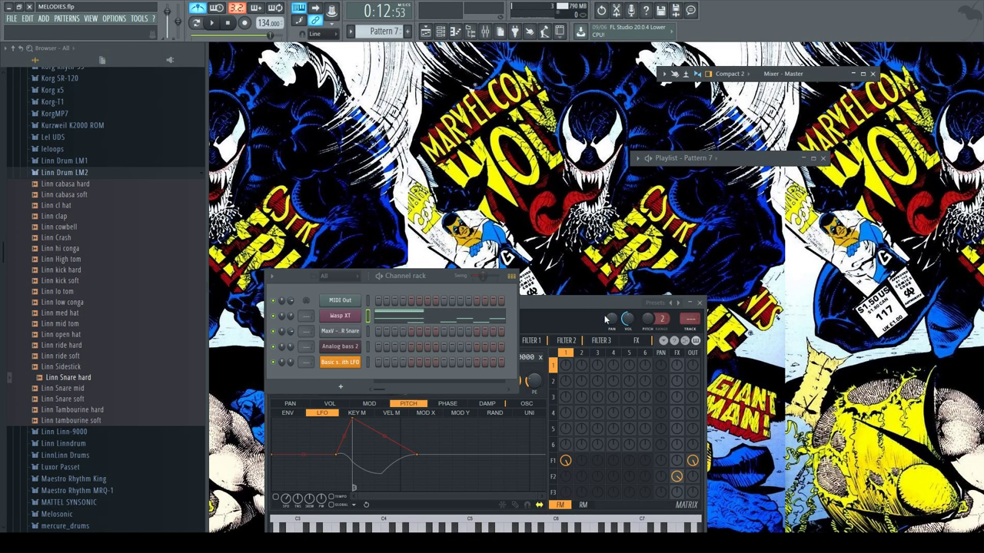
click(699, 302)
Step: Audition the snare, tambourine, kick, tom and ride samples of the Linn Drum LM2 folder
click(69, 377)
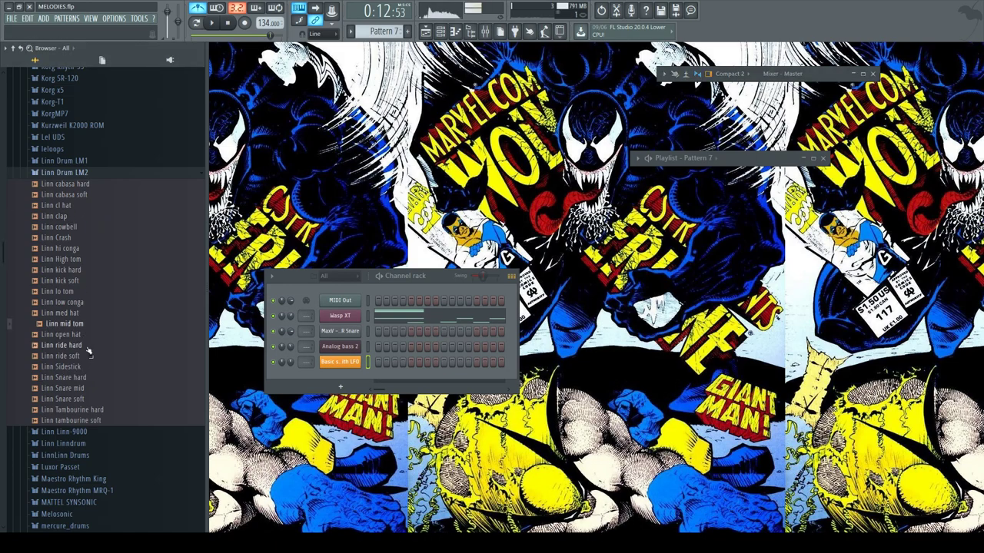
click(77, 399)
click(77, 388)
click(81, 409)
click(83, 272)
click(73, 259)
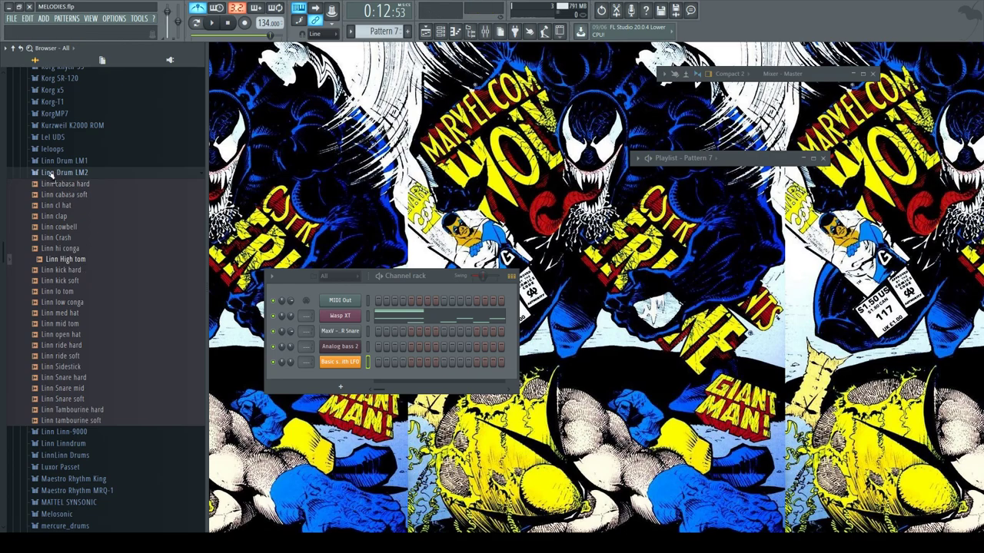
click(81, 347)
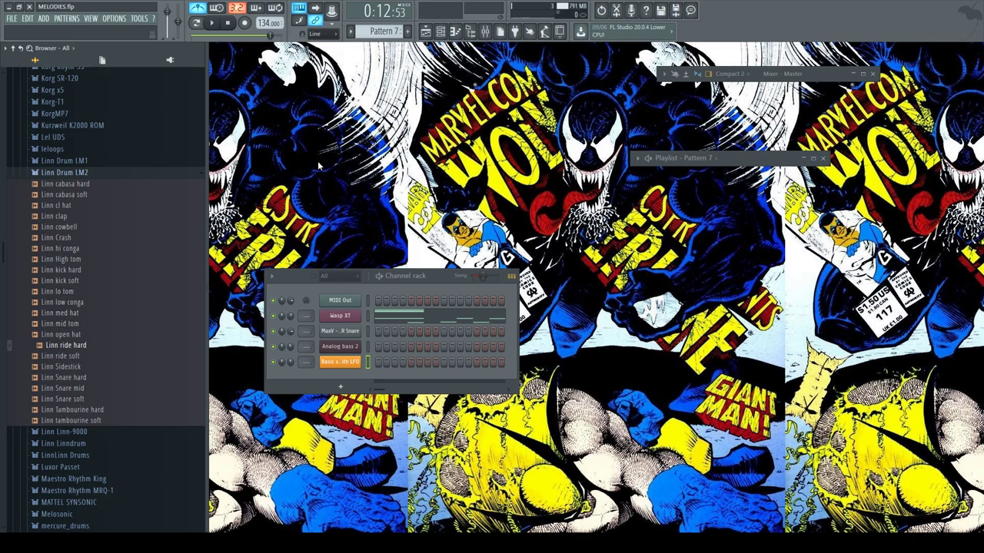
Step: Switch to the empty Pattern 1 and audition more Linn Drum LM2 samples, from snares and rides to hats and kicks
click(408, 31)
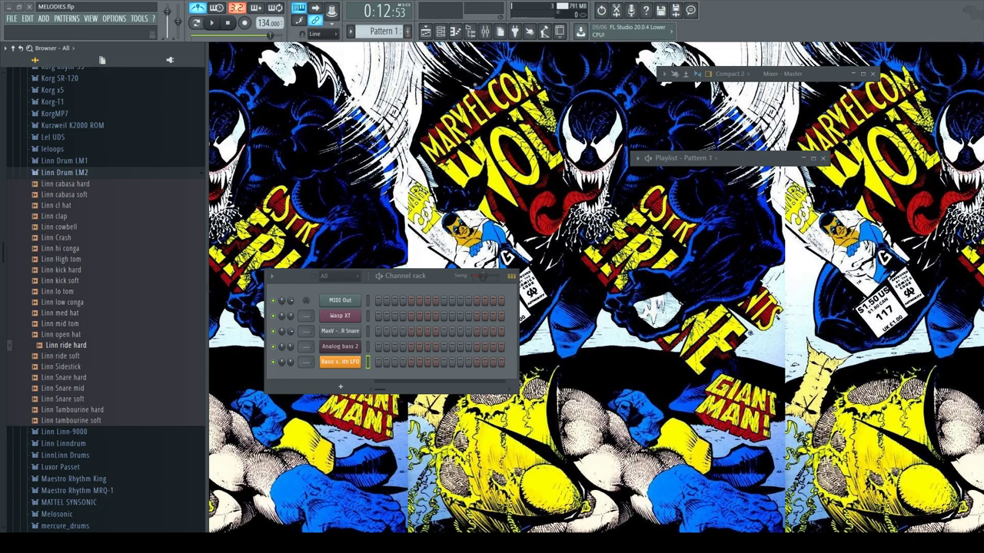
click(94, 366)
click(87, 379)
click(88, 358)
click(87, 347)
click(86, 335)
click(83, 324)
click(81, 313)
click(80, 292)
click(79, 270)
click(78, 249)
Step: Add Linn kick hard and Linn Snare mid as new channels, with the kick on step 1 and the snare on step 9
drag(73, 270, 187, 295)
drag(323, 380, 326, 382)
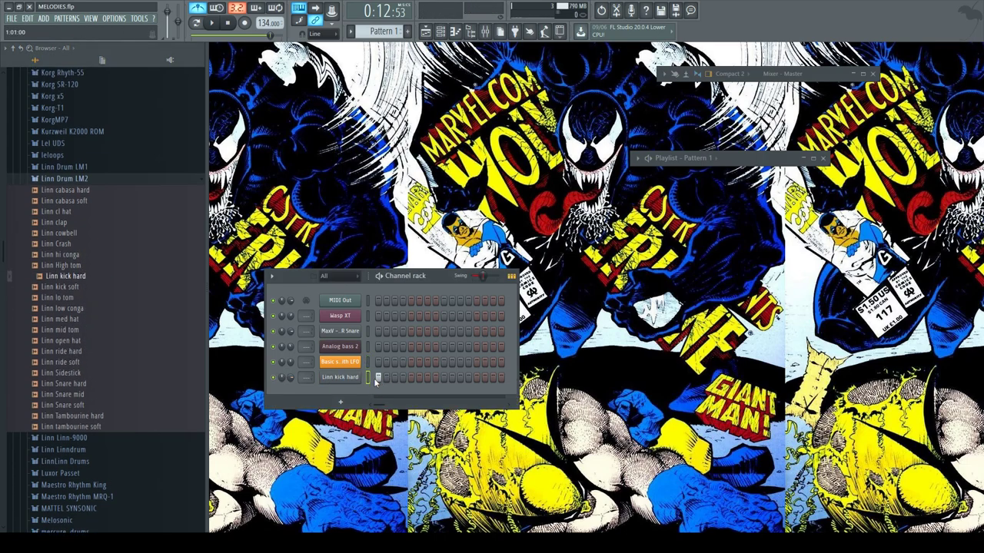
click(93, 407)
click(90, 396)
click(92, 385)
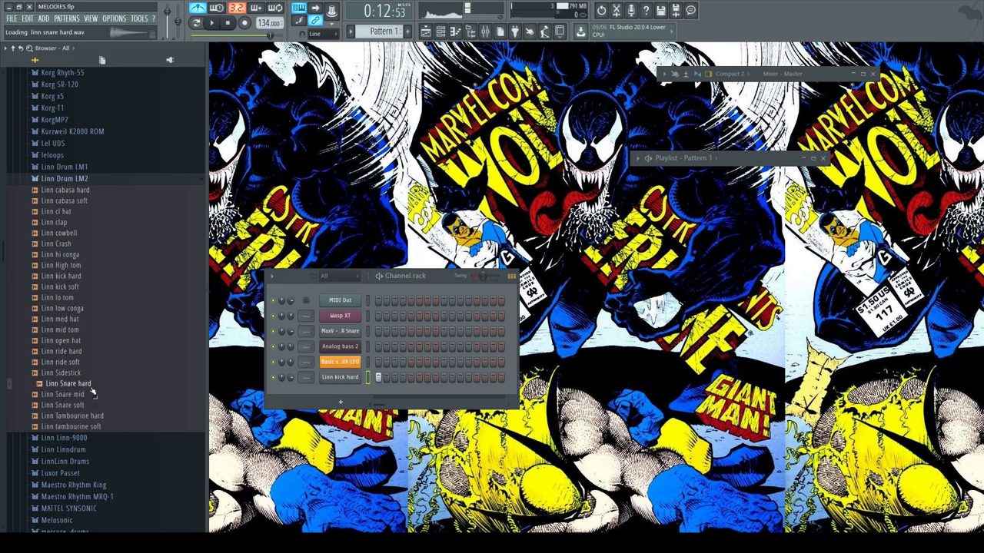
drag(90, 392, 429, 386)
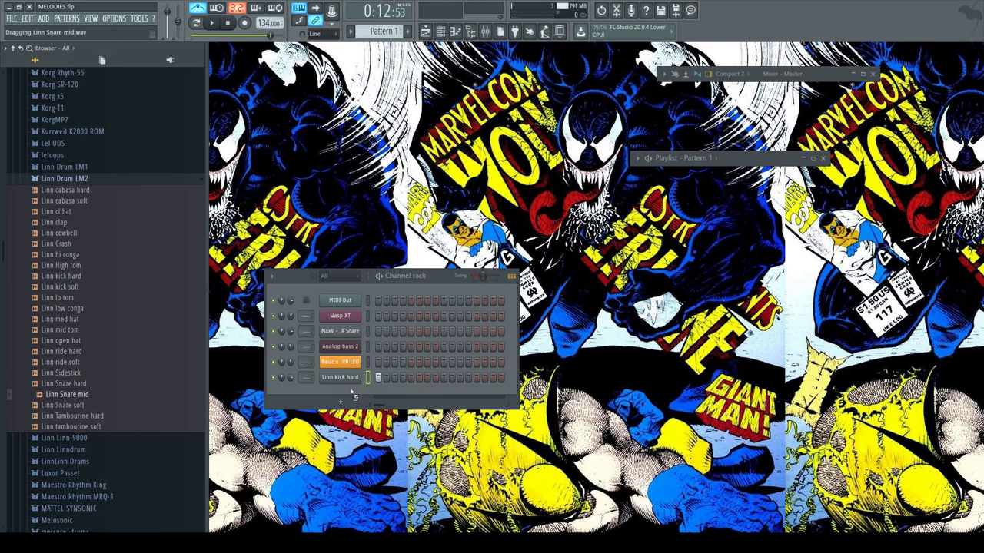
drag(351, 391, 352, 392)
click(444, 392)
Step: Play the drum loop in pattern mode and add a second Linn kick hard hit on step 15
key(space)
click(197, 23)
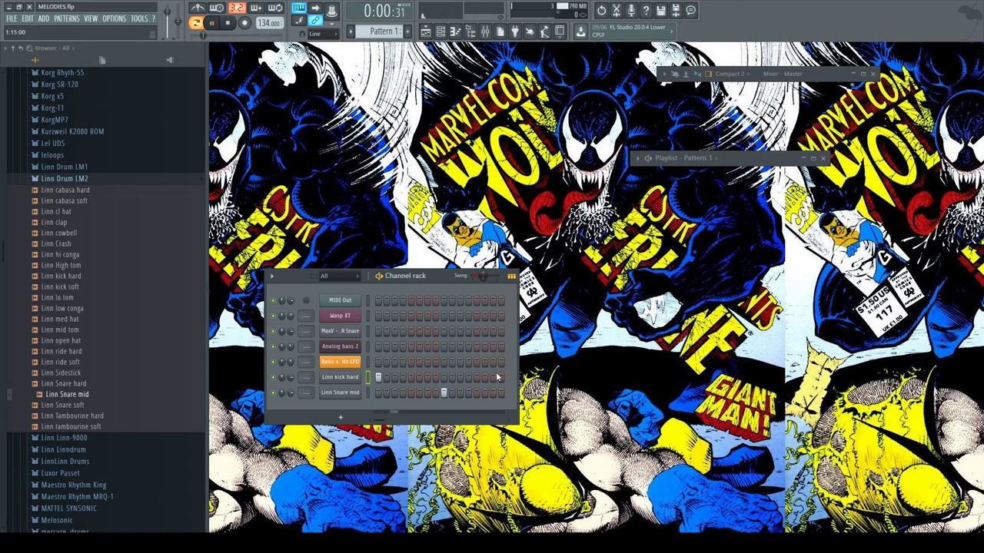
key(space)
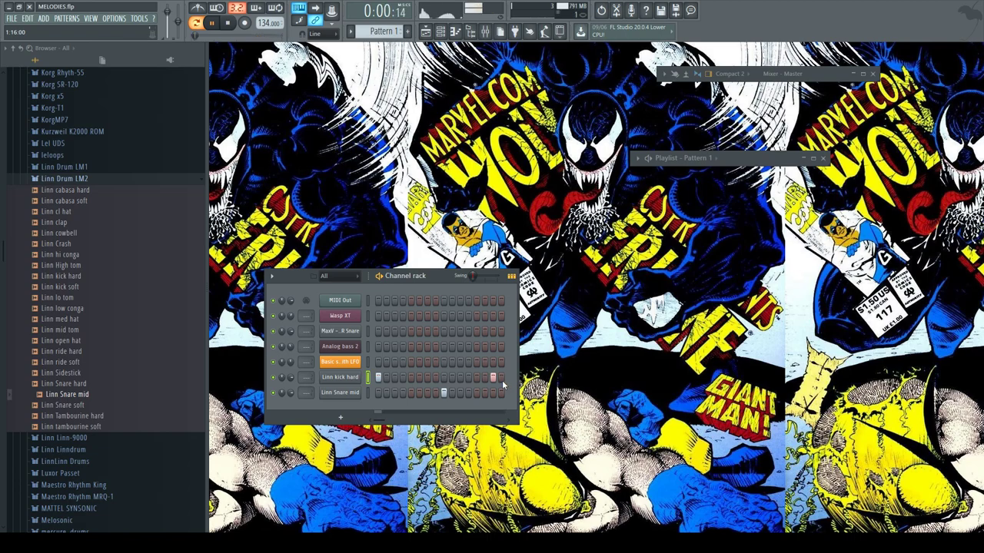
key(space)
Step: Restore the playlist and fill bars 1 to 8 of Track 2 with Pattern 1 clips while the arrangement plays
double_click(764, 161)
drag(385, 119, 291, 111)
key(space)
click(422, 126)
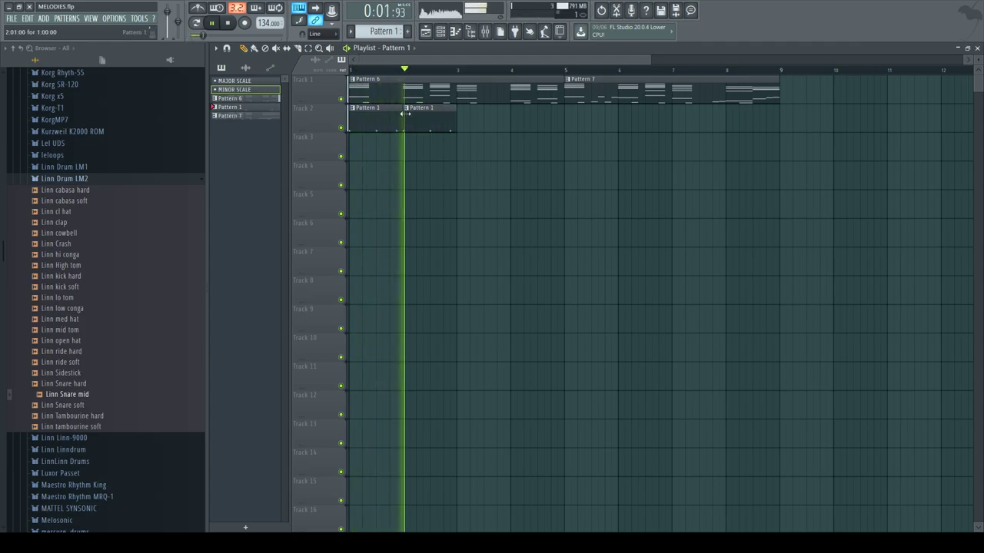
click(484, 117)
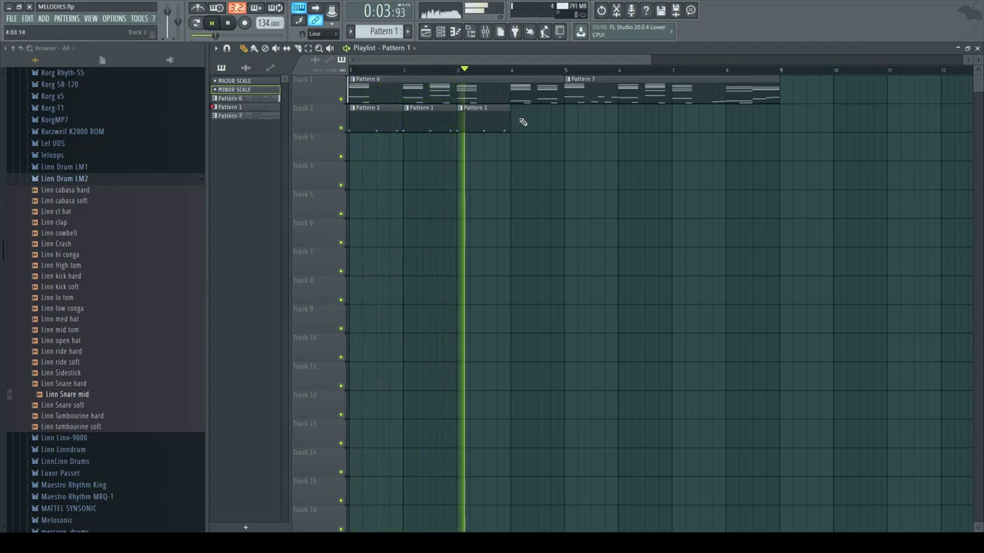
click(518, 115)
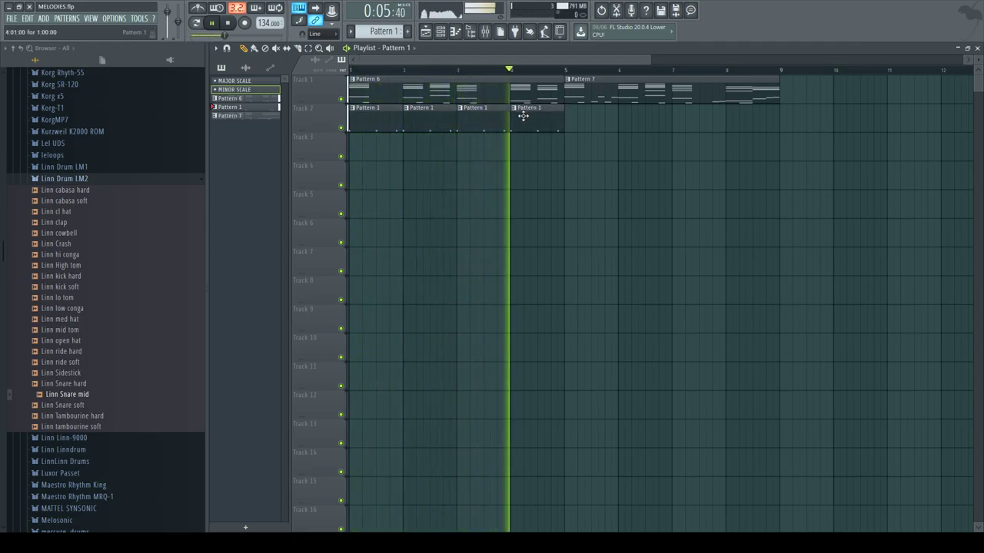
click(568, 117)
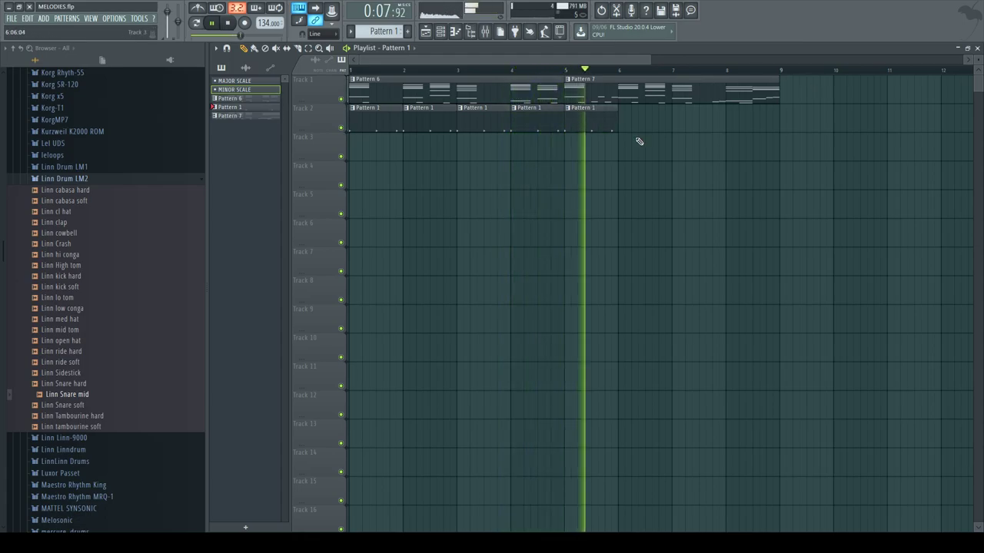
click(623, 120)
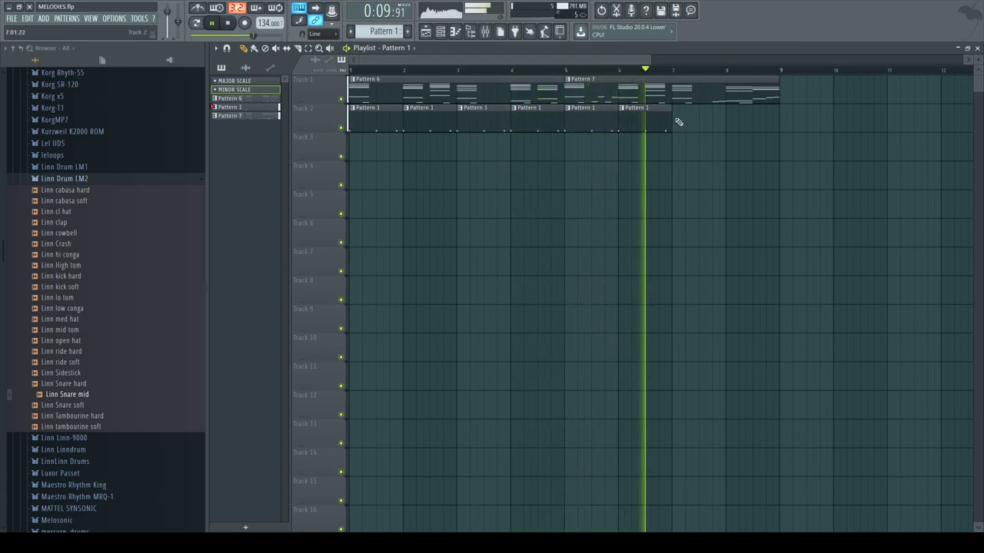
click(679, 121)
click(728, 117)
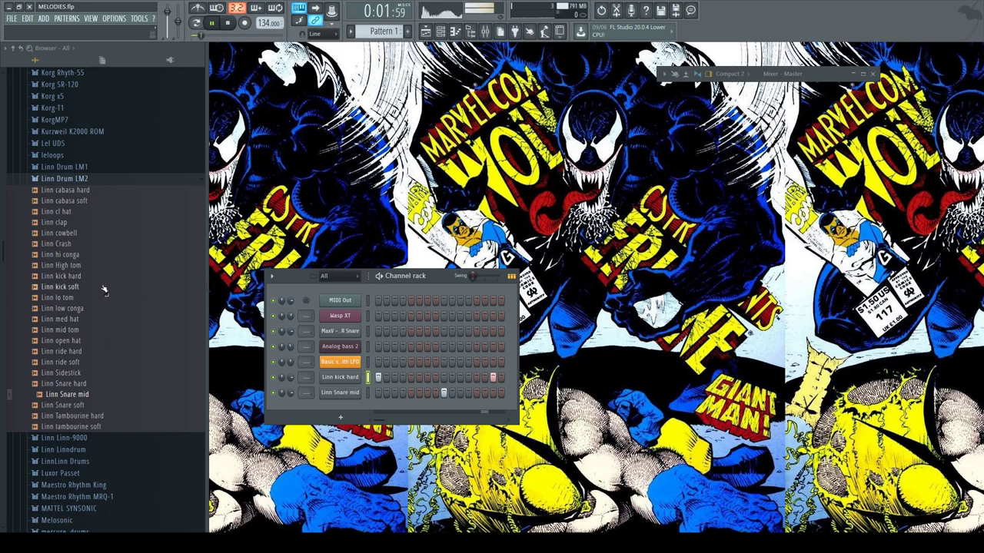
Step: Stop playback and browse the drum packs to the one-shot Hats folder of Echo Sound Works - OVO Drums
key(space)
click(80, 180)
scroll(88, 218, up, 10)
scroll(86, 222, up, 15)
scroll(48, 270, up, 2)
click(45, 276)
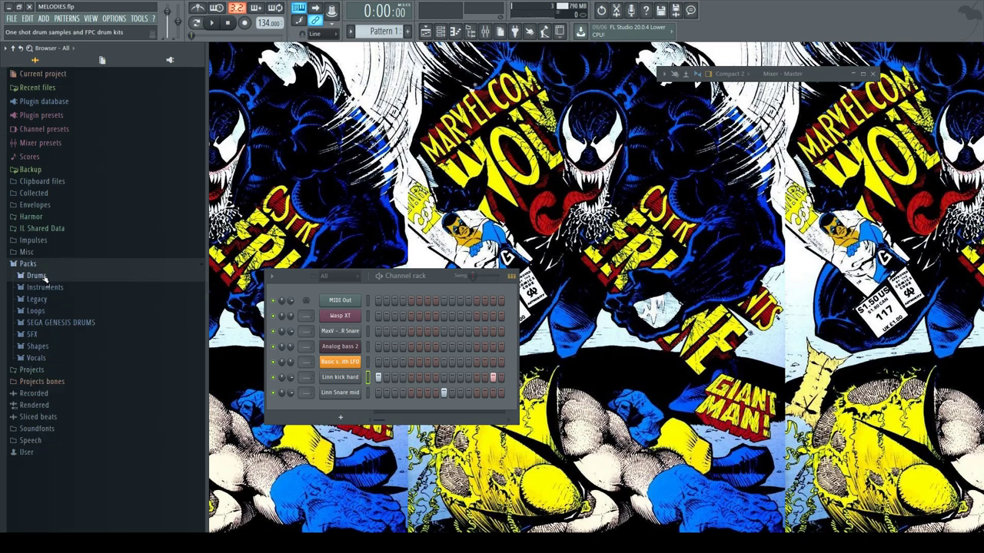
click(44, 276)
click(44, 299)
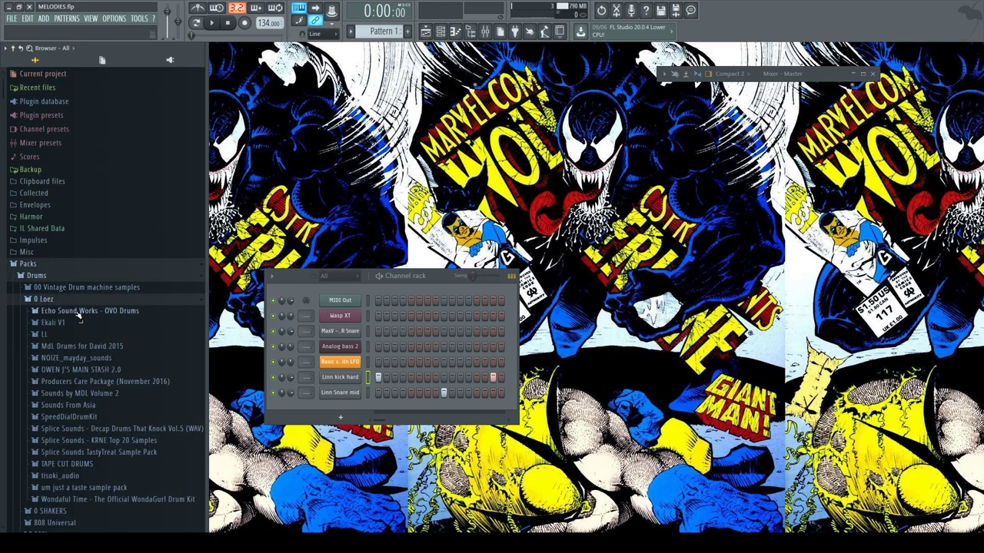
click(73, 311)
click(65, 346)
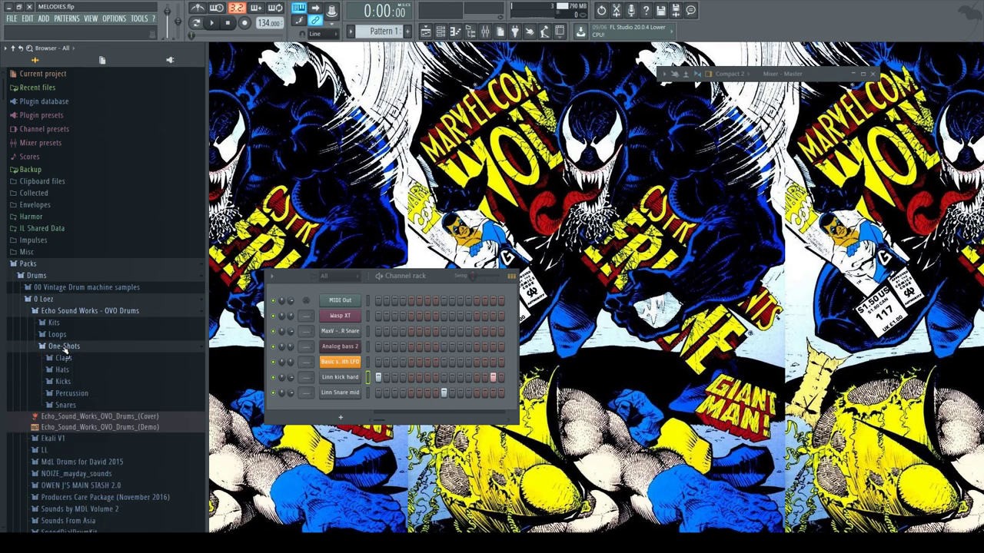
click(66, 371)
click(78, 393)
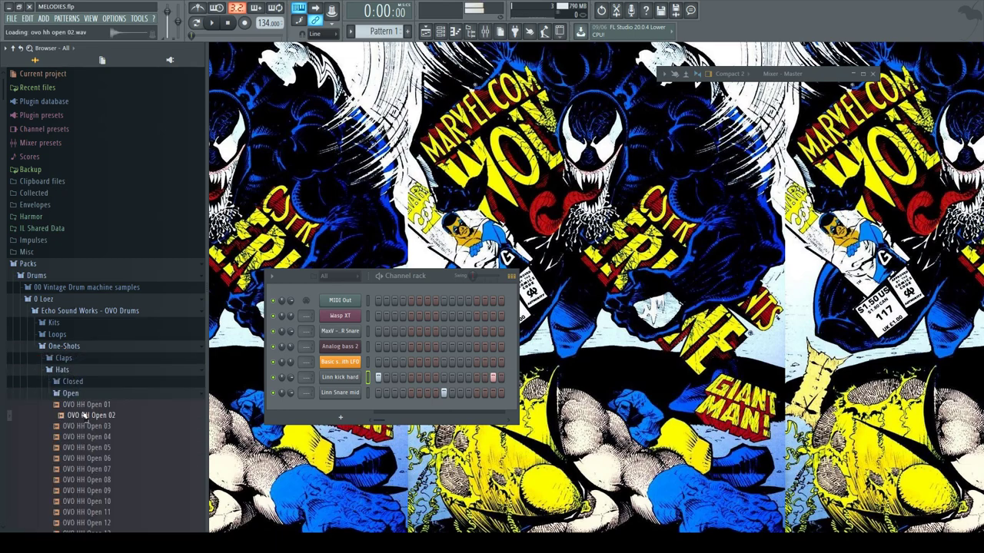
Step: Audition the closed hats, add OVO HH Closed 02 as a new channel and switch to Pattern 2
click(76, 382)
click(94, 403)
click(95, 394)
drag(100, 405, 349, 416)
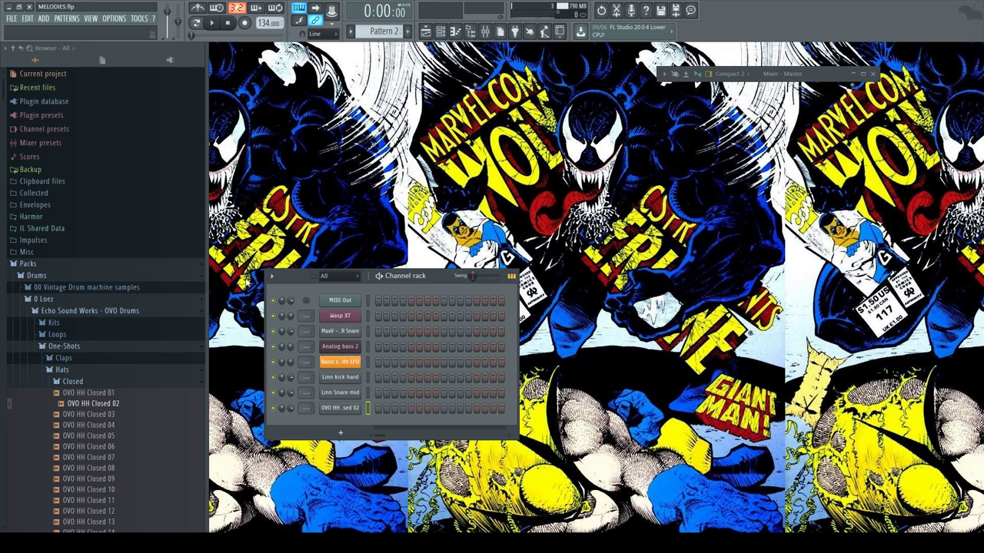
Step: Fill all 16 steps of the OVO HH Closed 02 channel in Pattern 2 and open them in the piano roll
drag(380, 413, 505, 408)
right_click(344, 409)
click(377, 403)
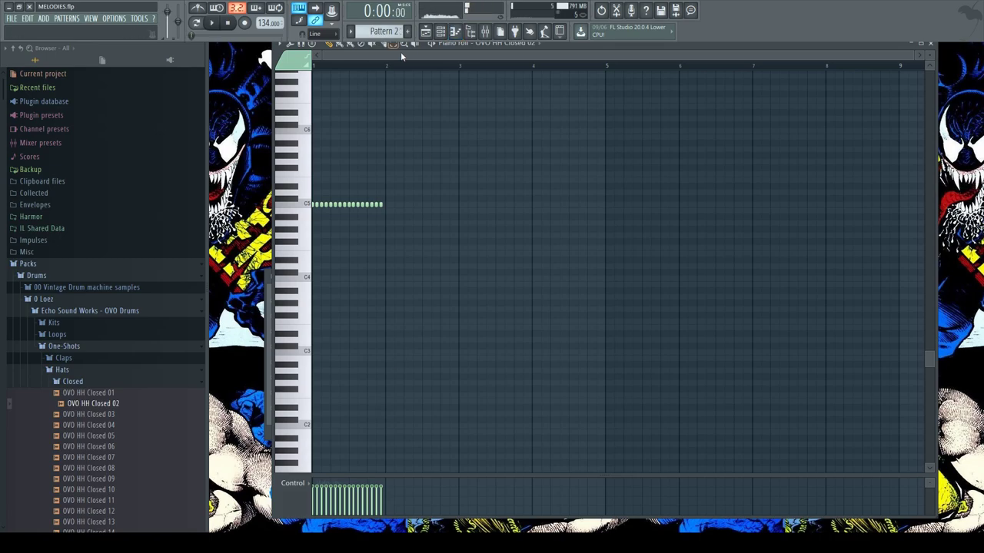
Step: Move all the hi-hat notes down one octave to C4 and play the pattern
key(F5)
click(361, 147)
key(space)
key(space)
key(F5)
key(ctrl+Down)
key(space)
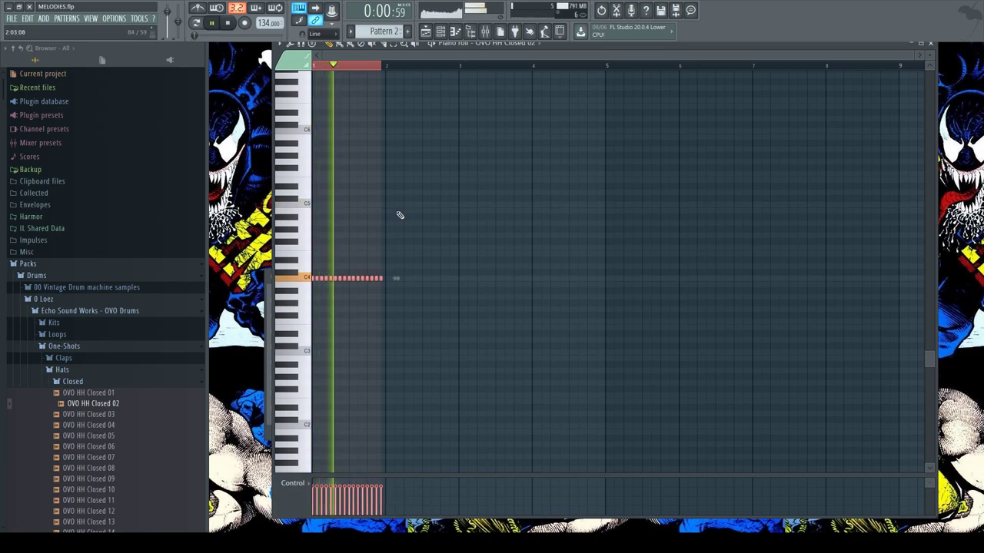
key(space)
Step: Shorten the hi-hat notes to thin slivers, then delete every note from the piano roll
click(123, 411)
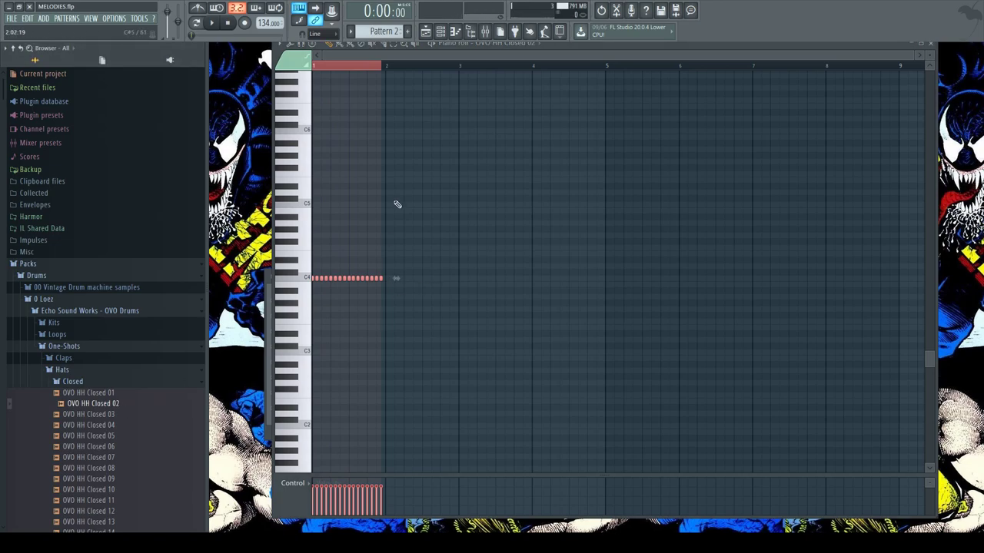
mouse_move(392, 282)
mouse_down()
mouse_move(408, 279)
mouse_move(391, 272)
mouse_up()
click(355, 254)
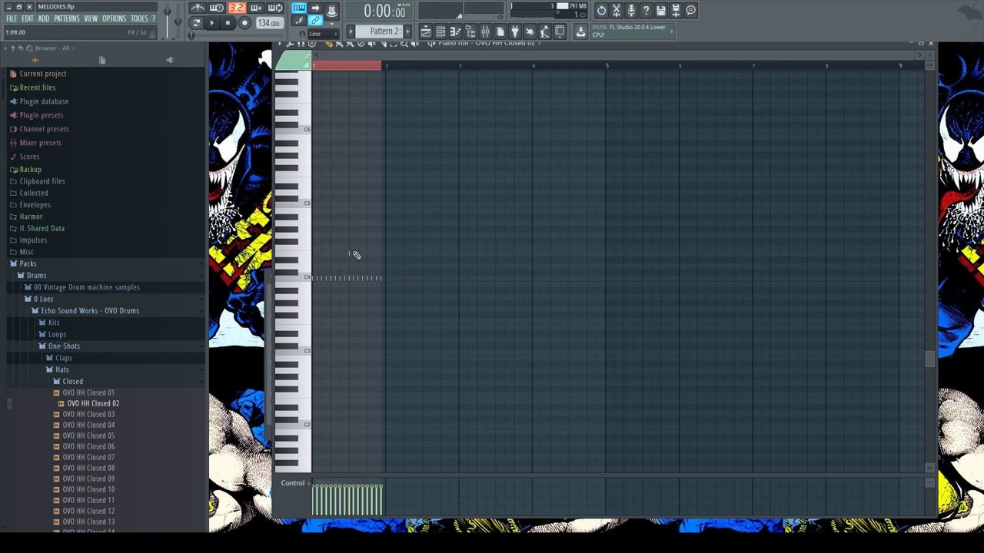
key(ctrl+a)
key(Delete)
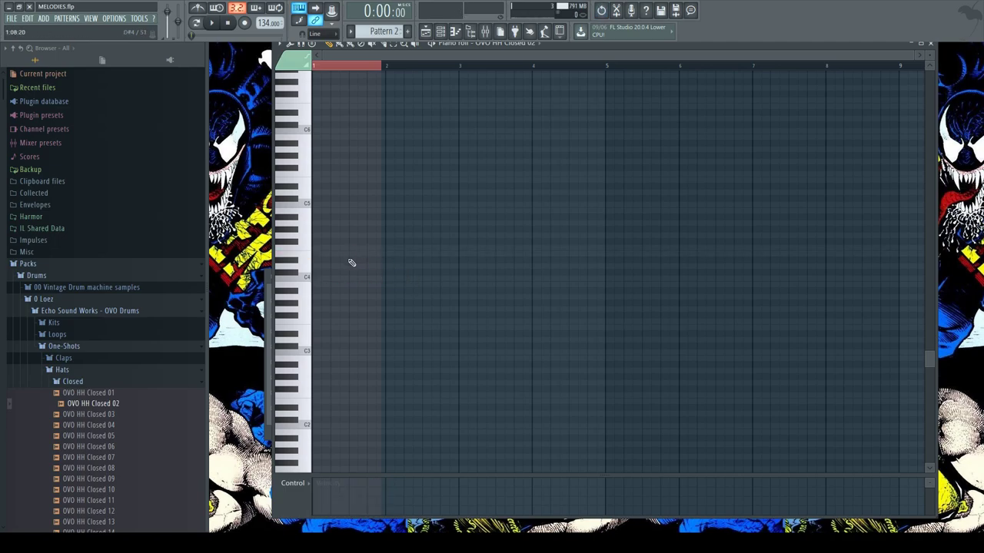
Step: Place eight very short hi-hat notes on C3, one on every eighth of bar 1, and play the pattern
scroll(352, 290, down, 4)
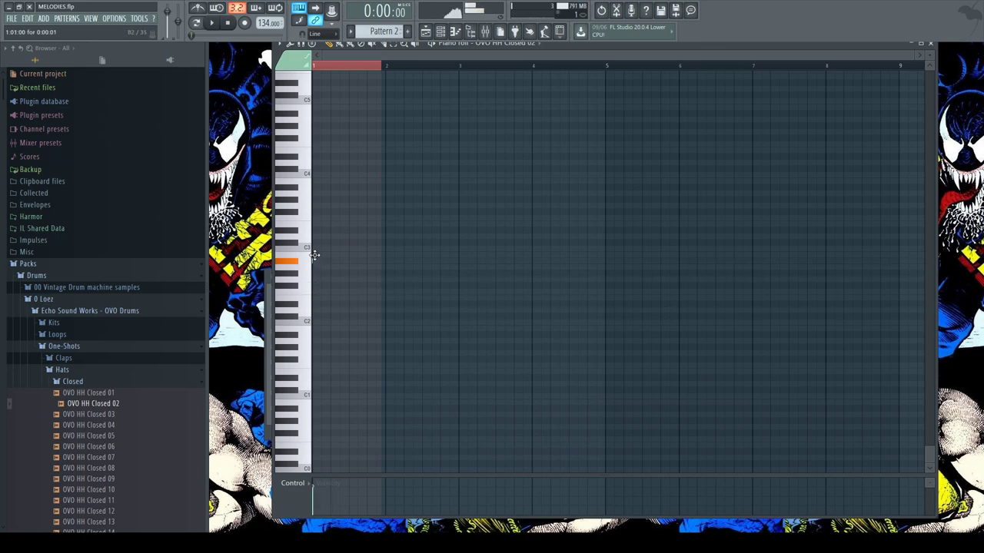
click(323, 249)
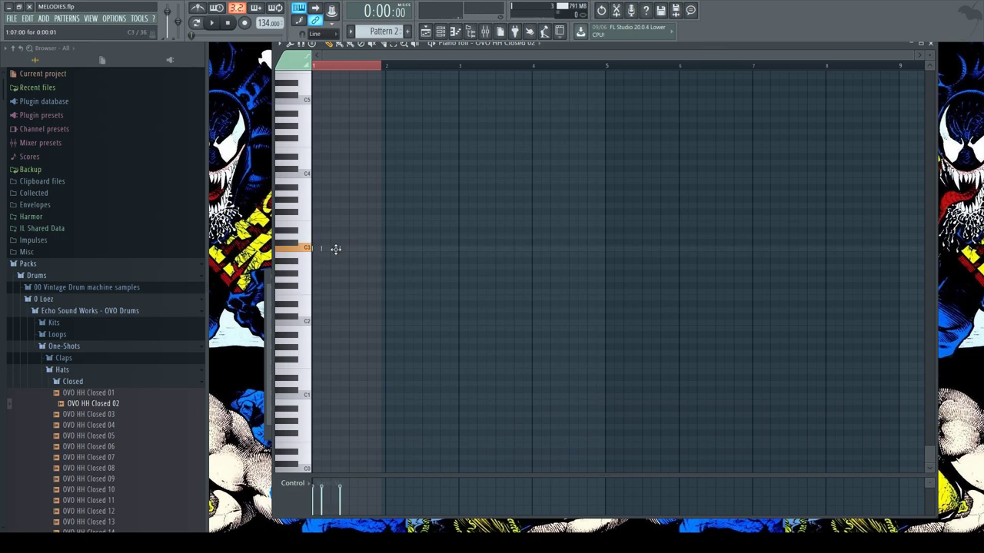
click(348, 254)
click(355, 253)
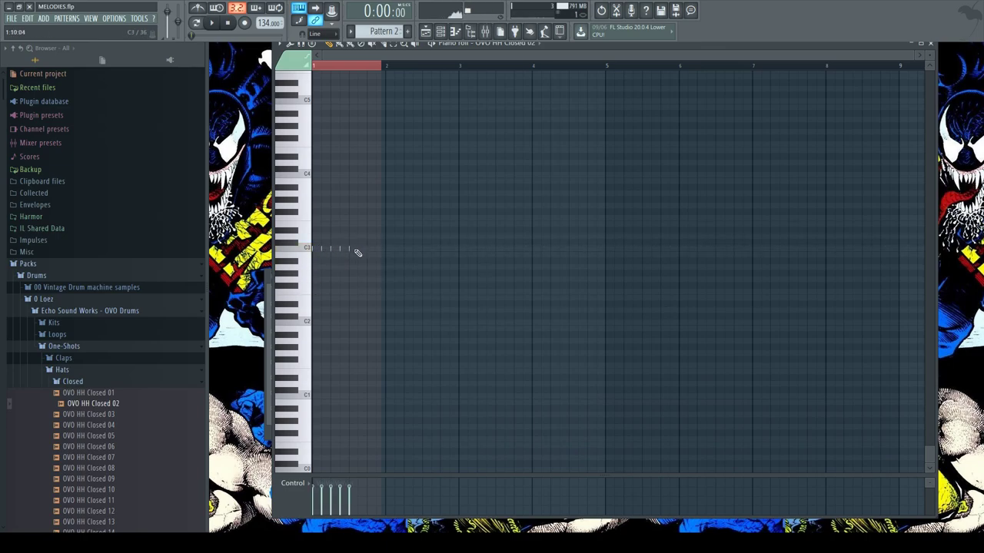
click(365, 254)
click(375, 254)
key(space)
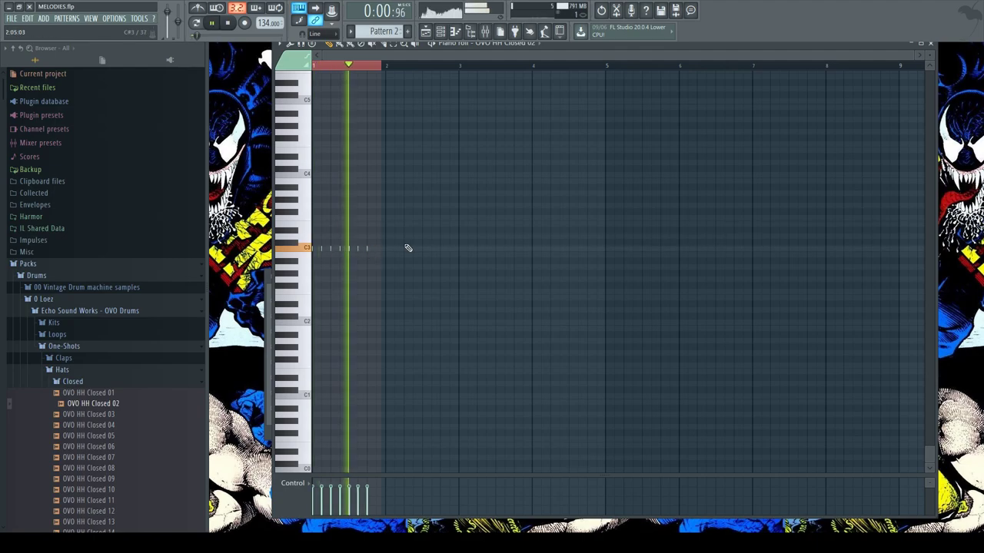
key(space)
click(376, 249)
Step: Lengthen all eight C3 hi-hat notes of Pattern 2 slightly into short blocks, deselect them and play the pattern
click(403, 44)
drag(314, 98, 441, 336)
key(ctrl+a)
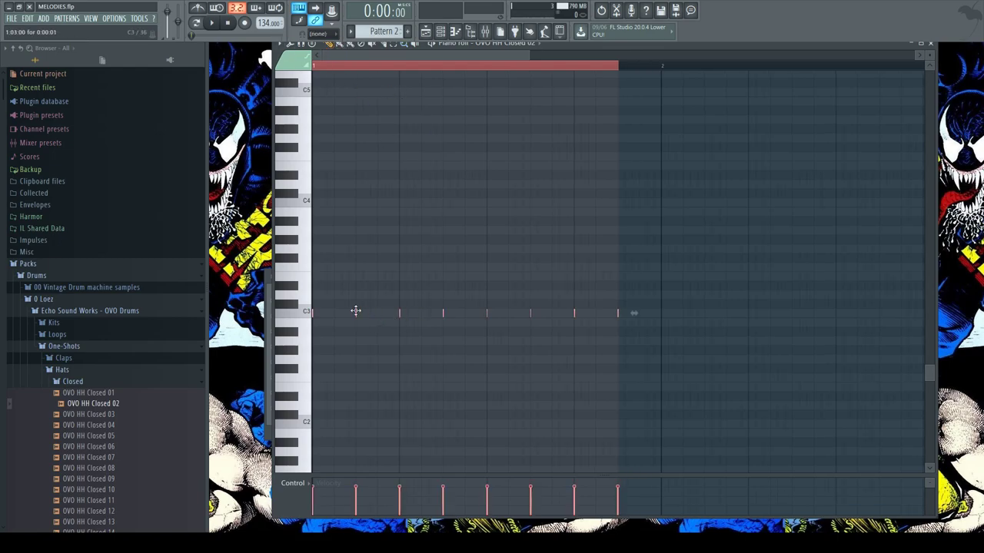
drag(356, 312, 363, 312)
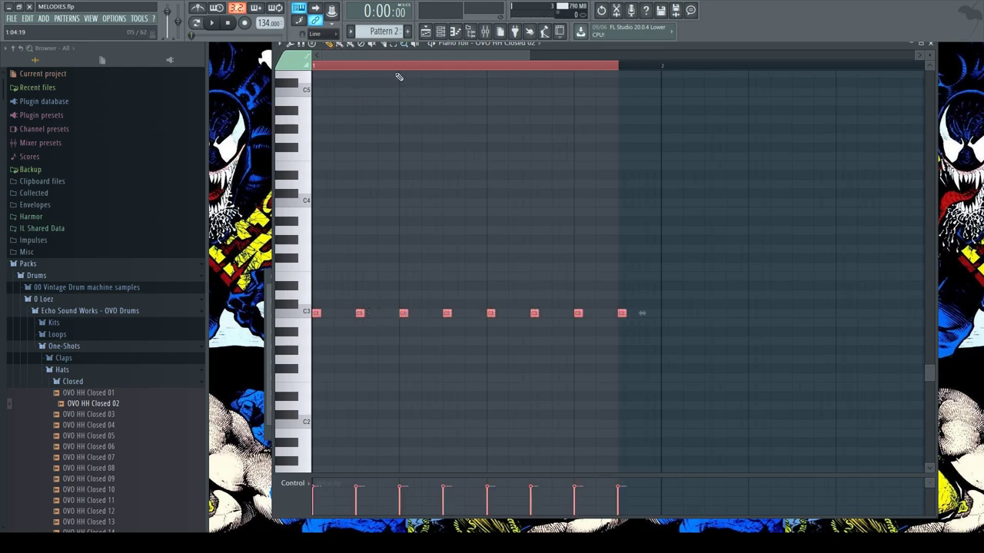
key(space)
ctrl+click(589, 242)
key(space)
click(641, 315)
key(space)
key(space)
ctrl+click(624, 66)
key(space)
Step: Place a second Pattern 2 clip at bar 2 of Track 3 in the playlist and make it unique
key(F7)
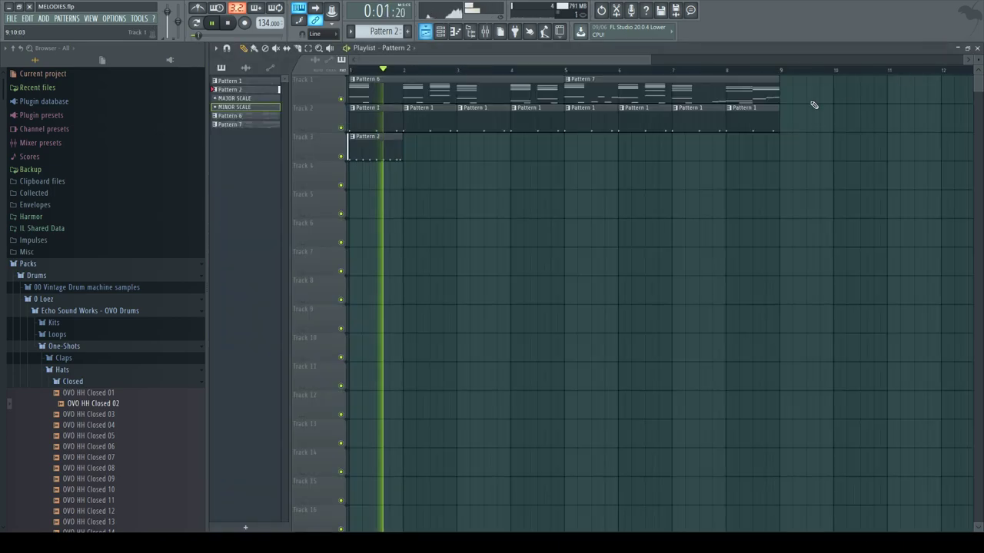
key(space)
click(412, 142)
drag(434, 150, 428, 150)
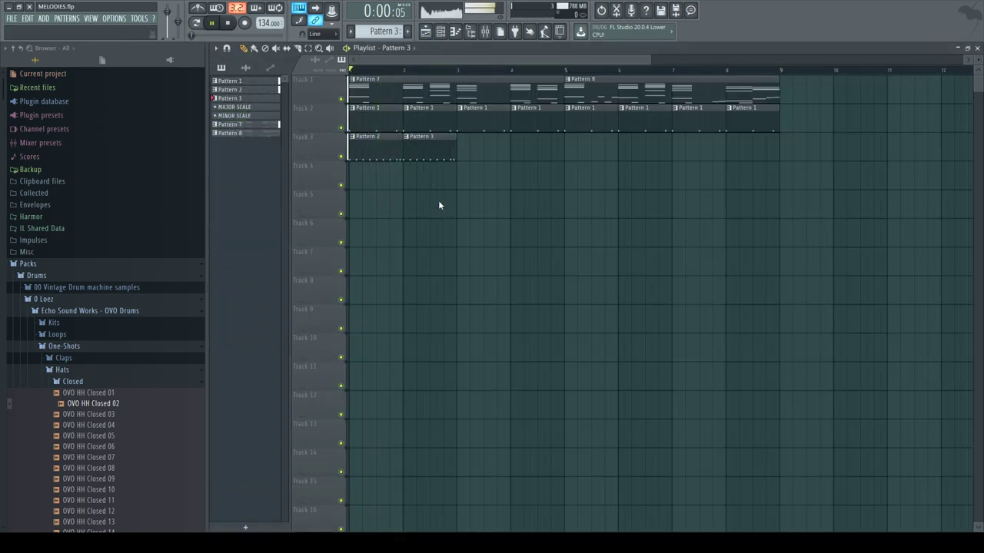
Step: Open the hi-hats of Pattern 3 in the piano roll and delete the last note of bar 1
key(space)
key(F7)
right_click(643, 314)
right_click(622, 314)
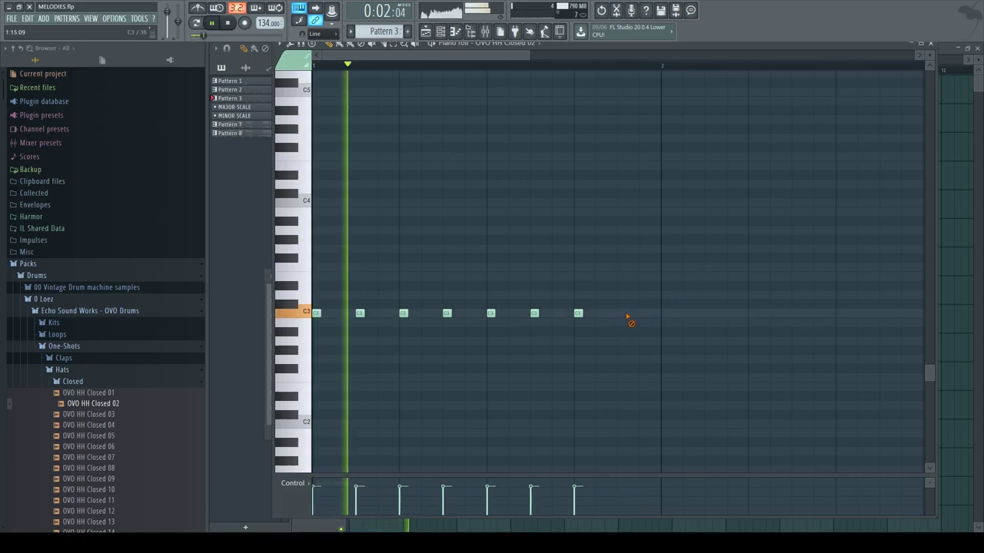
key(space)
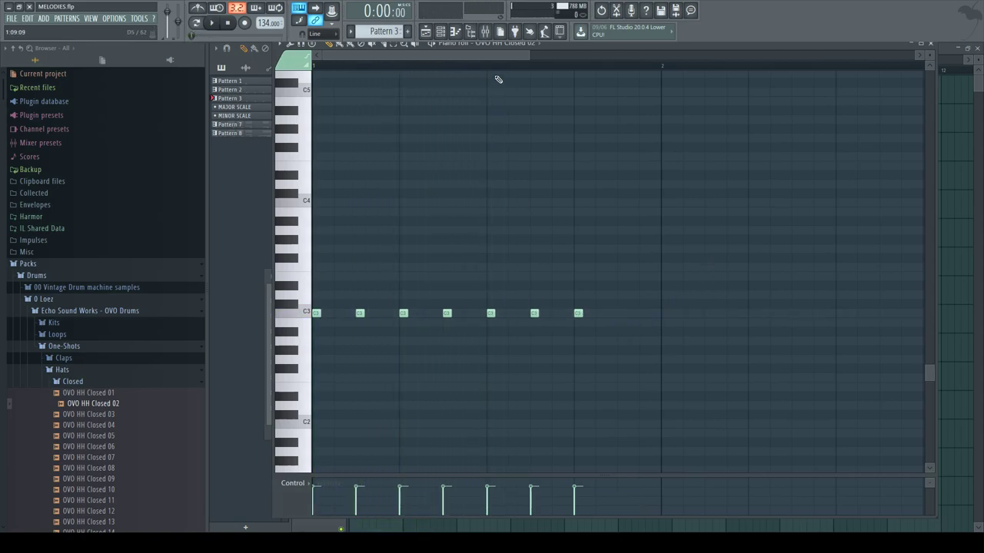
Step: Make the sixth and eighth C3 hi-hats of Pattern 3 a full eighth long, with a short seventh note between them
click(535, 314)
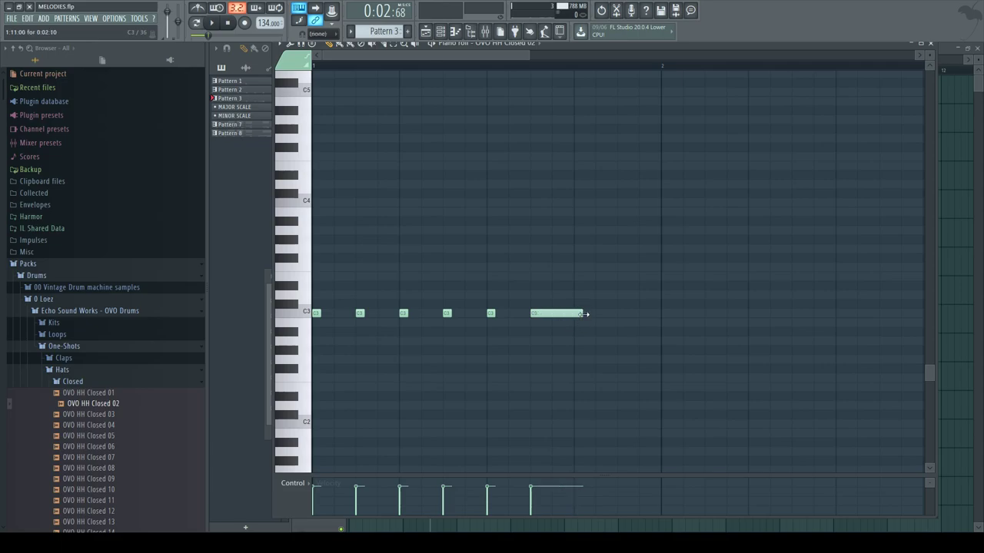
click(622, 313)
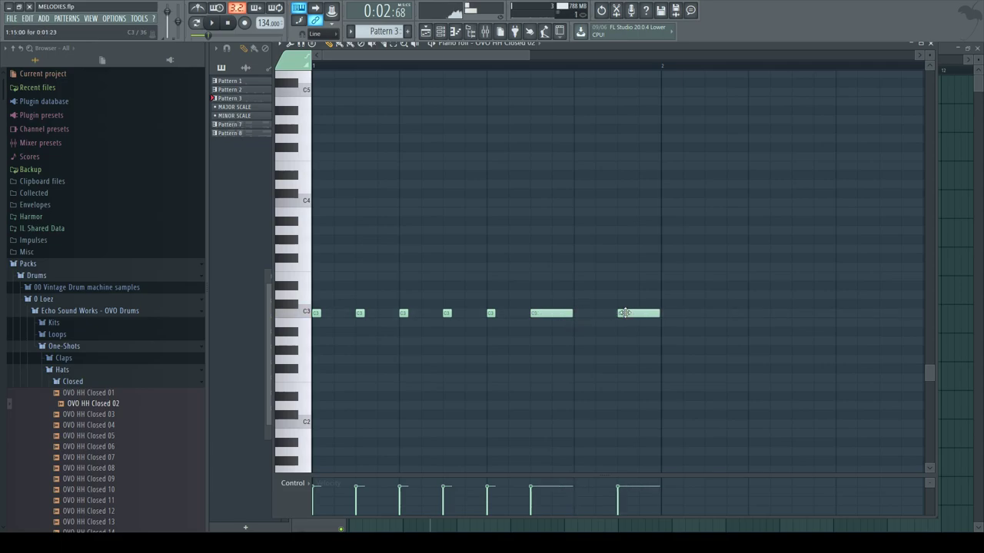
click(578, 312)
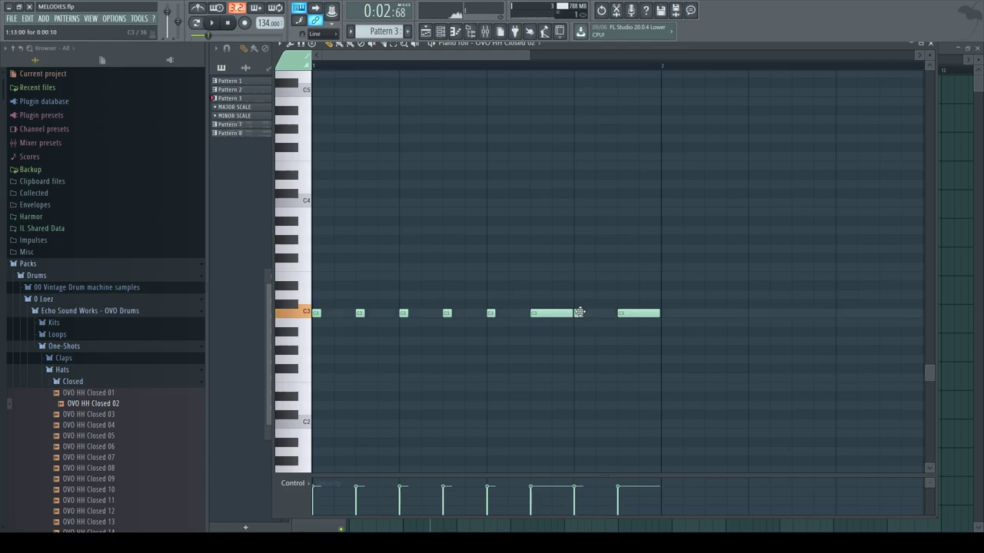
Step: Delete the short C3 hi-hat note between the two long ones
drag(542, 244, 561, 354)
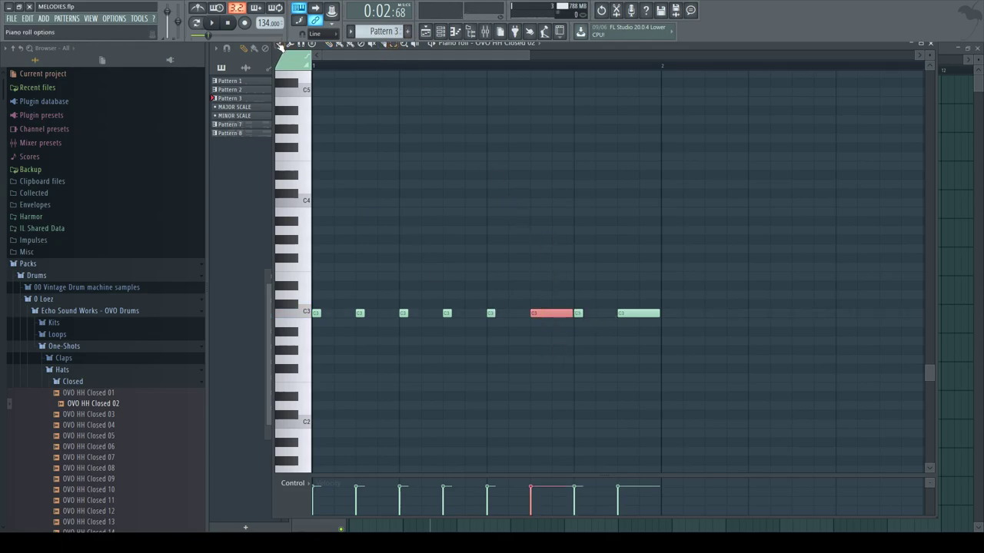
click(637, 314)
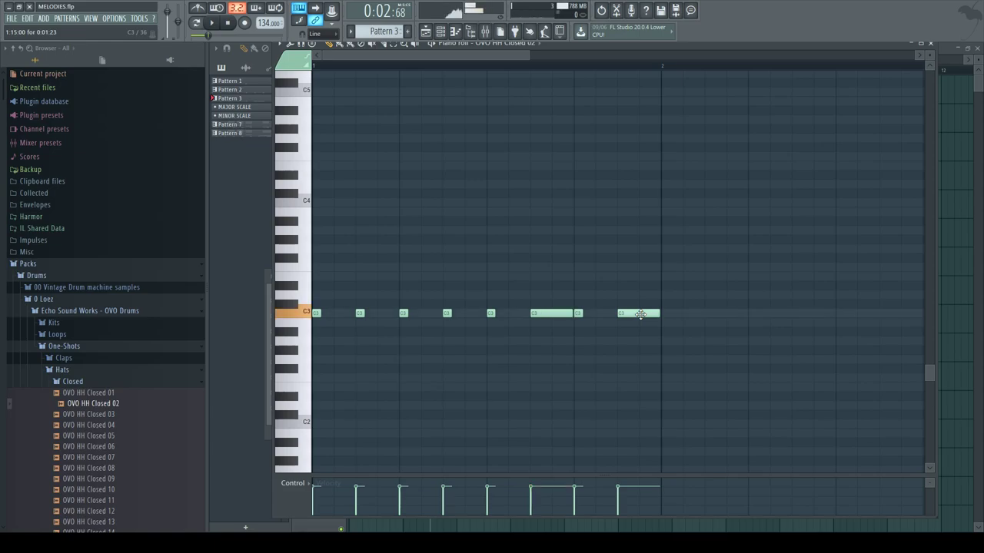
drag(538, 213, 557, 354)
drag(654, 263, 645, 322)
click(681, 362)
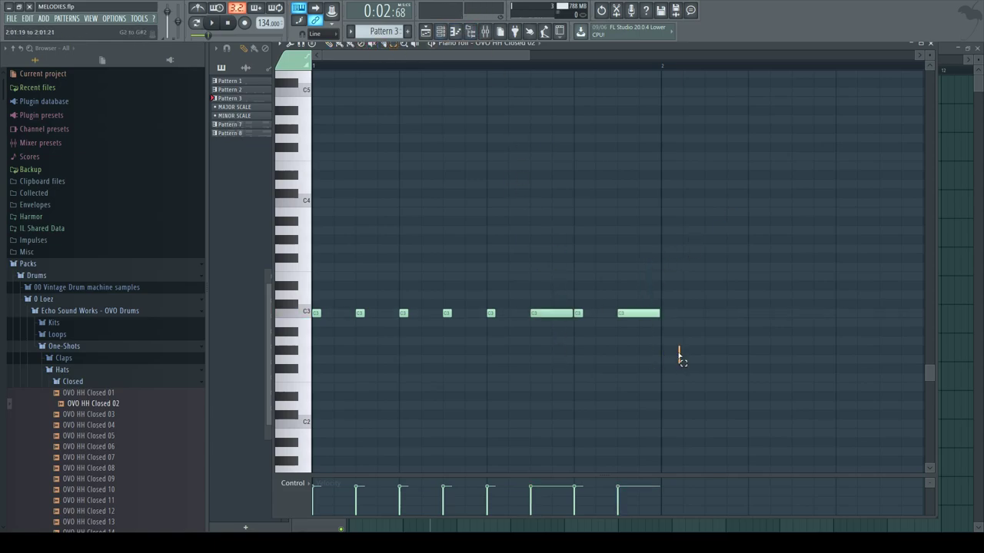
drag(681, 362, 520, 261)
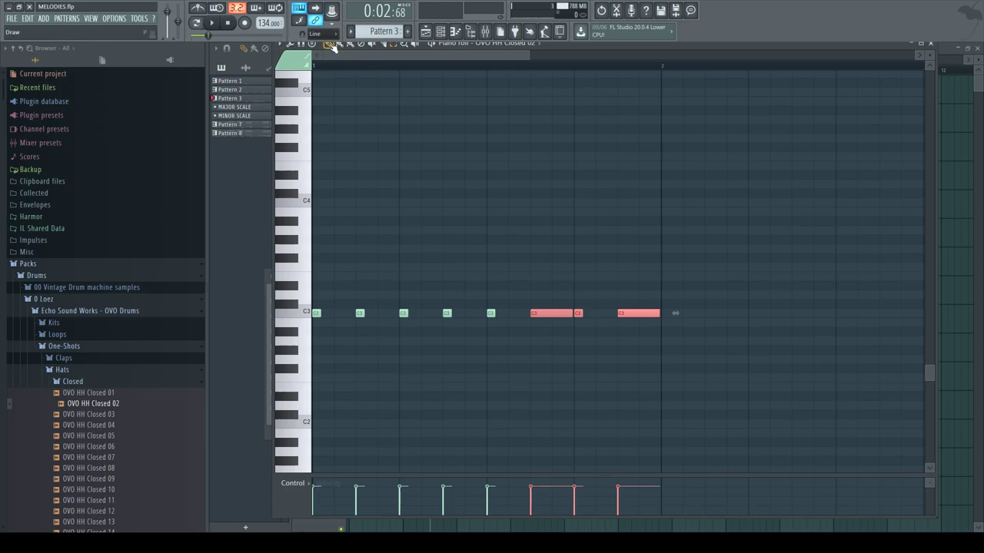
click(590, 324)
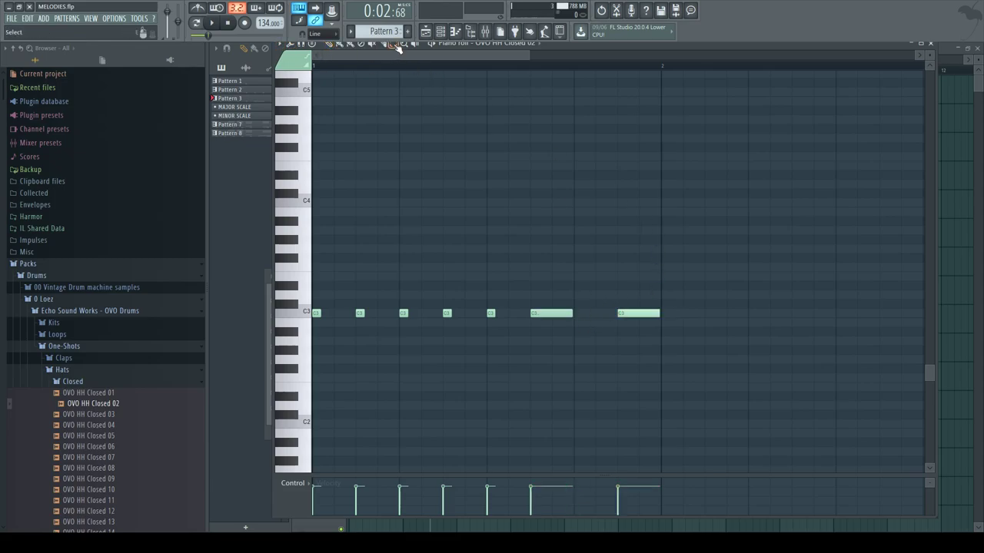
Step: Chop the two long hi-hat notes into 1/4-step hits and play the pattern
drag(560, 297, 675, 318)
click(334, 35)
click(325, 89)
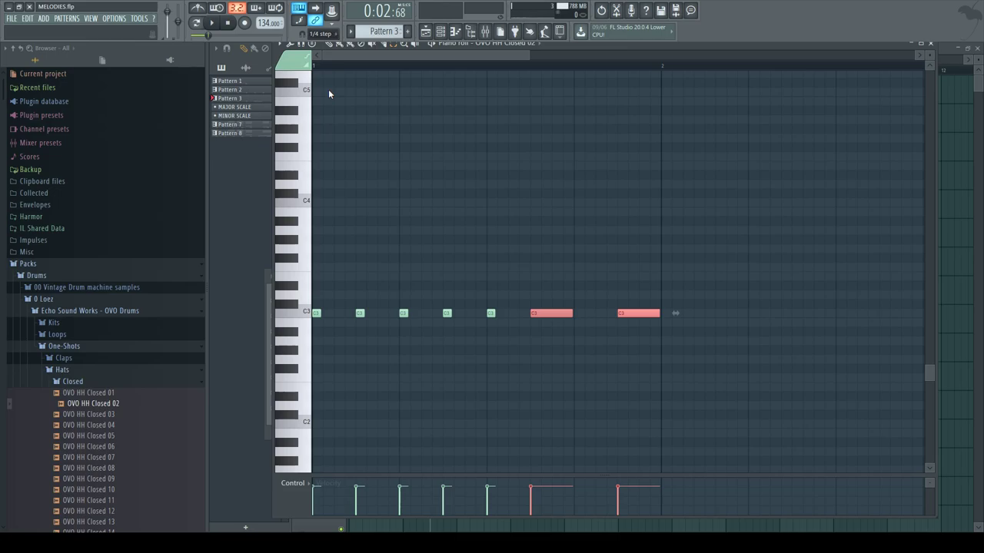
key(ctrl+u)
key(space)
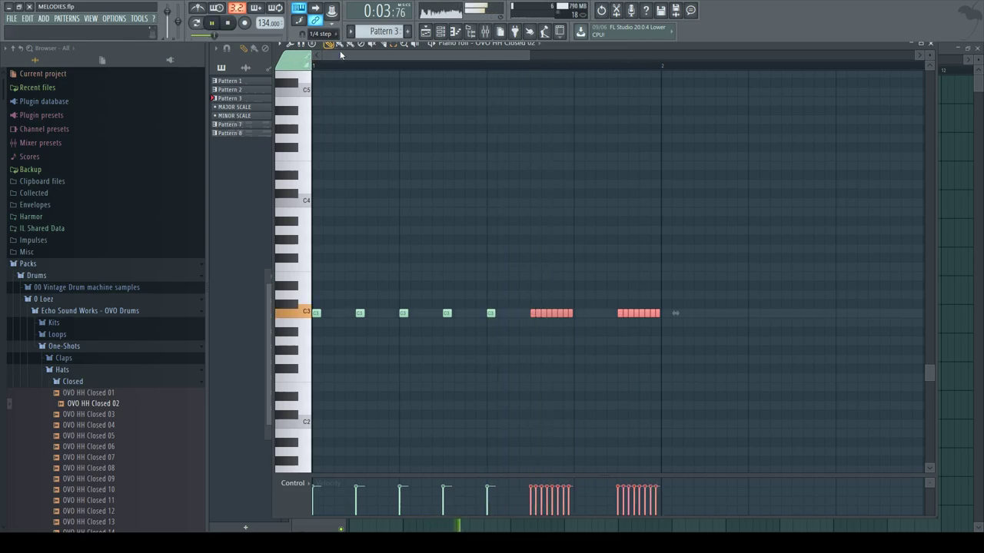
Step: Deselect and replay the hi-hat rolls, and add a short C3 note right after the first roll
key(space)
click(501, 282)
key(space)
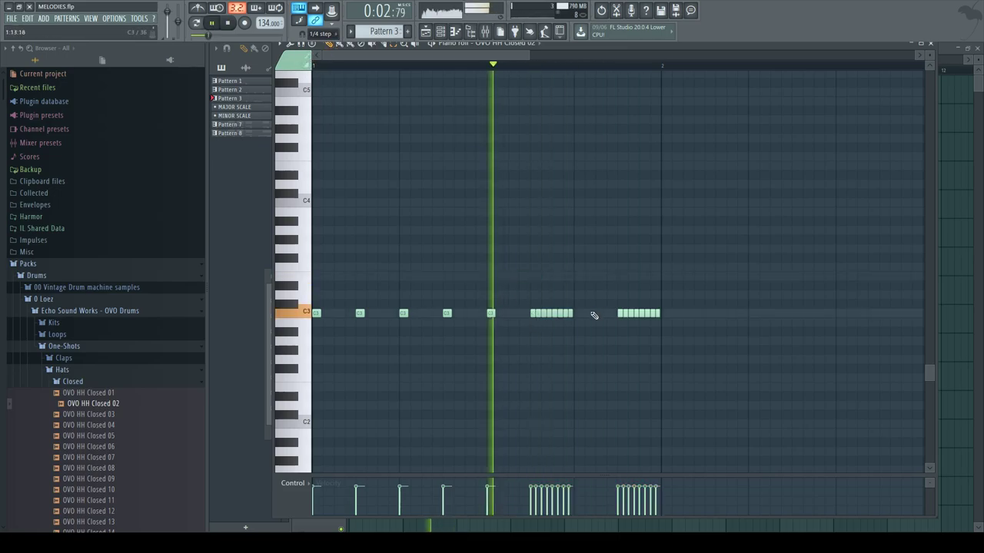
key(space)
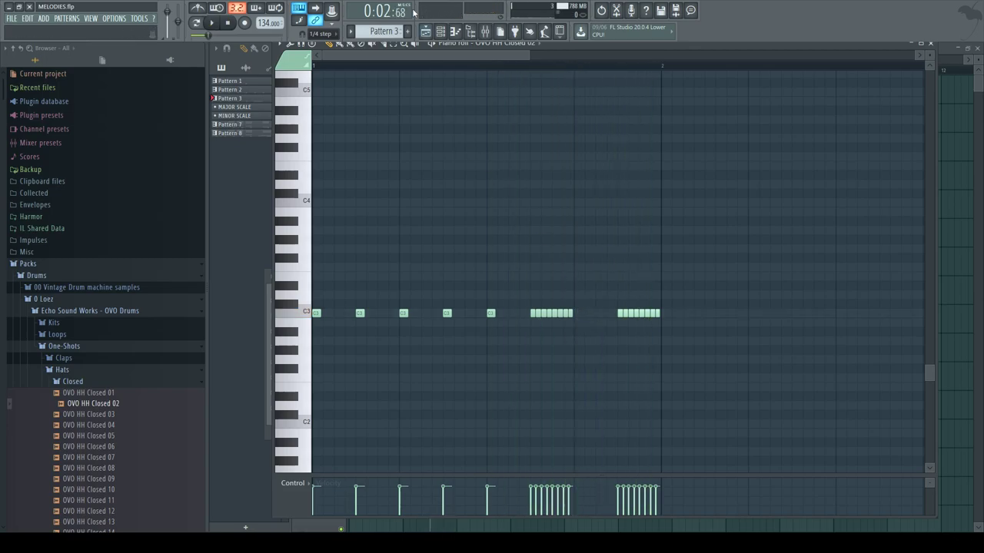
click(577, 313)
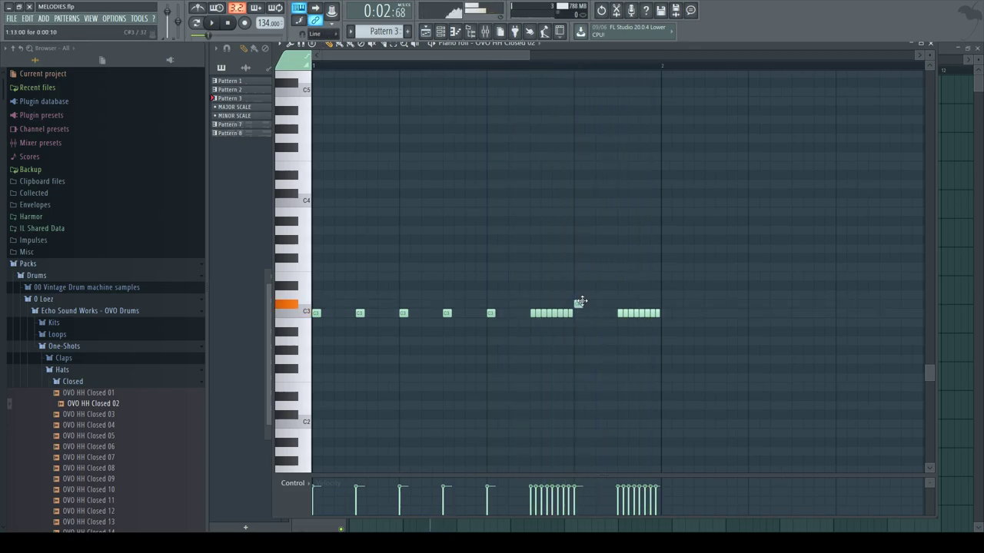
Step: Open the Drum_One-Shots folder of Sounds by MDL Volume 2 in the browser and close the piano roll and playlist
click(63, 369)
click(64, 347)
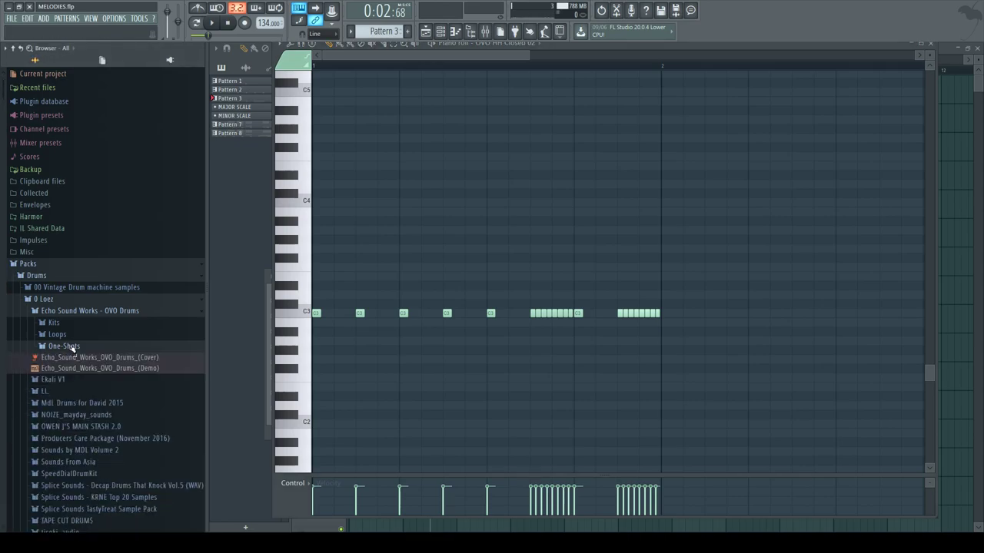
click(63, 310)
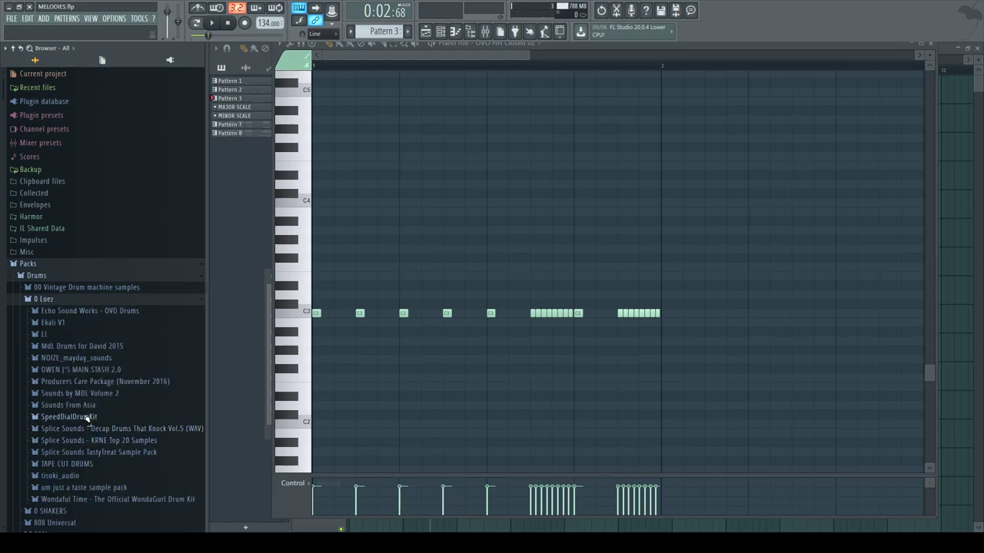
click(87, 393)
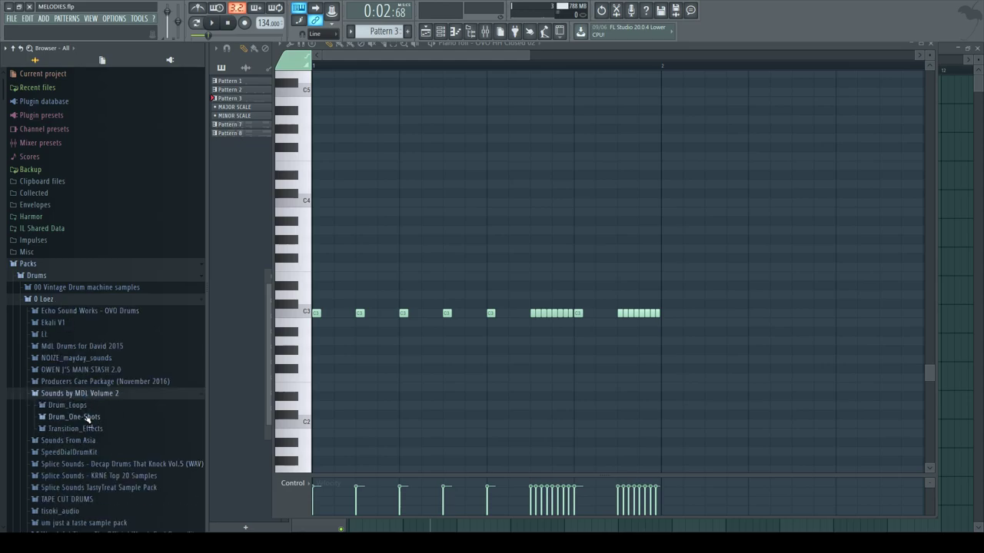
click(88, 417)
scroll(84, 346, down, 5)
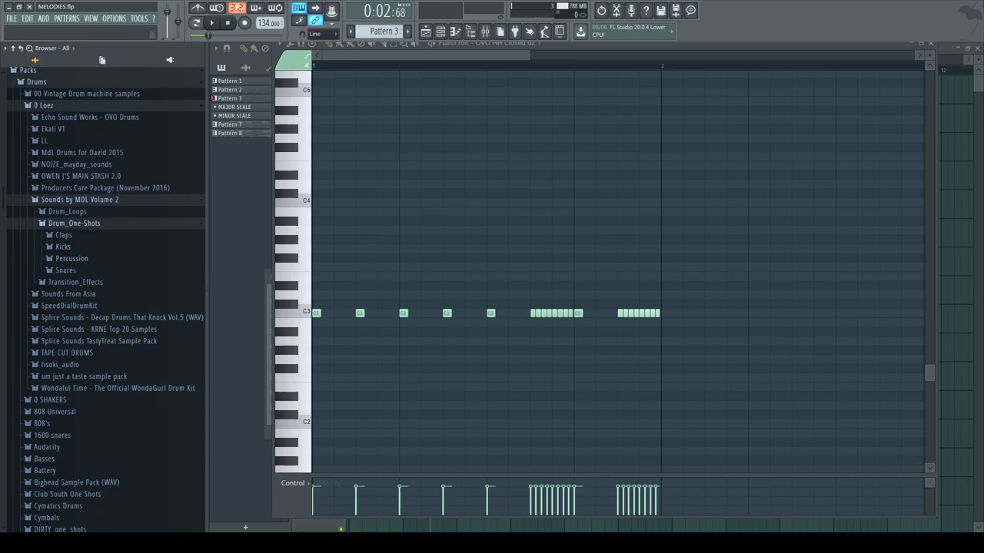
click(932, 48)
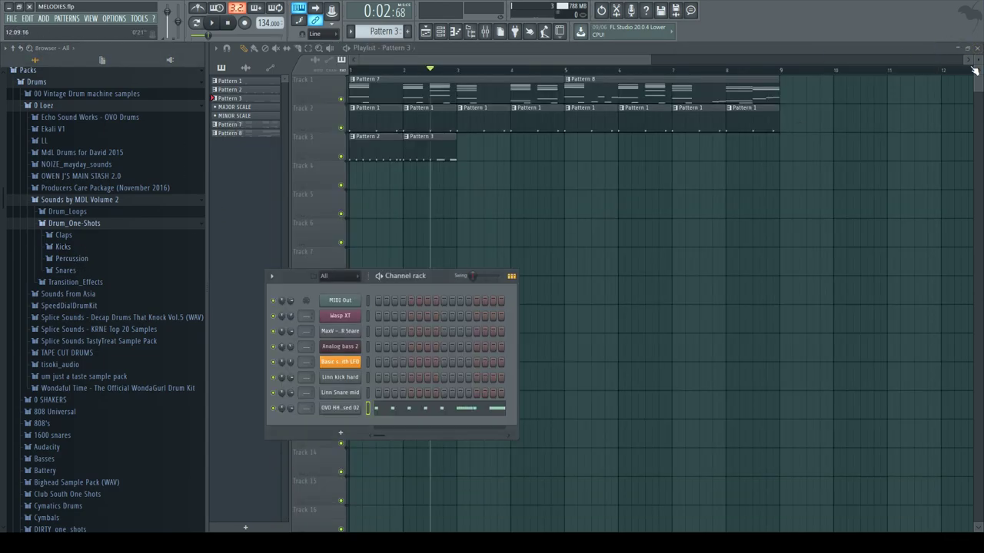
click(978, 49)
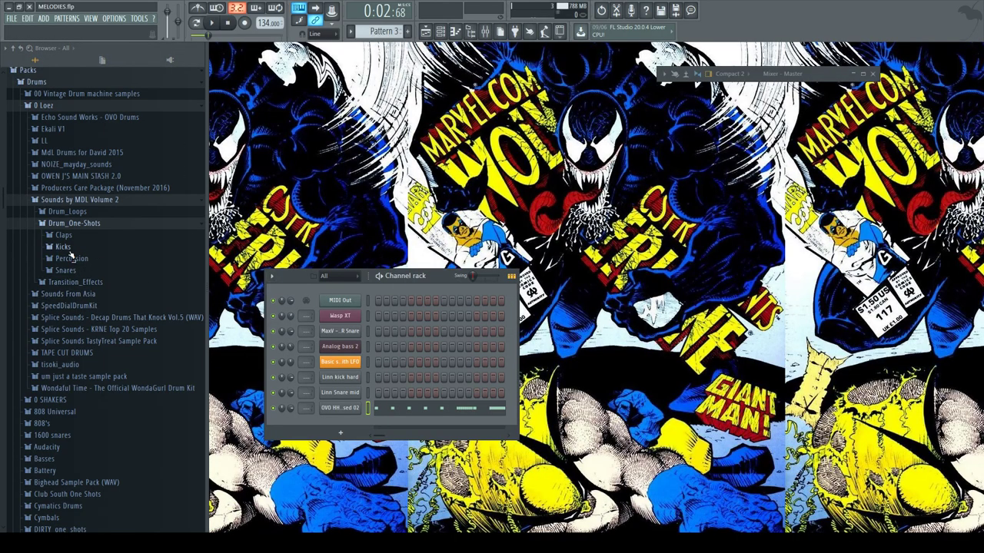
Step: Audition the samples in the MDL Kicks folder, including Mdl_kick_bomb, Mdl_kick_top, Mdl_kick_fatty, Mdl_kick_beater and Mdl_kick_stay3
click(64, 247)
click(83, 269)
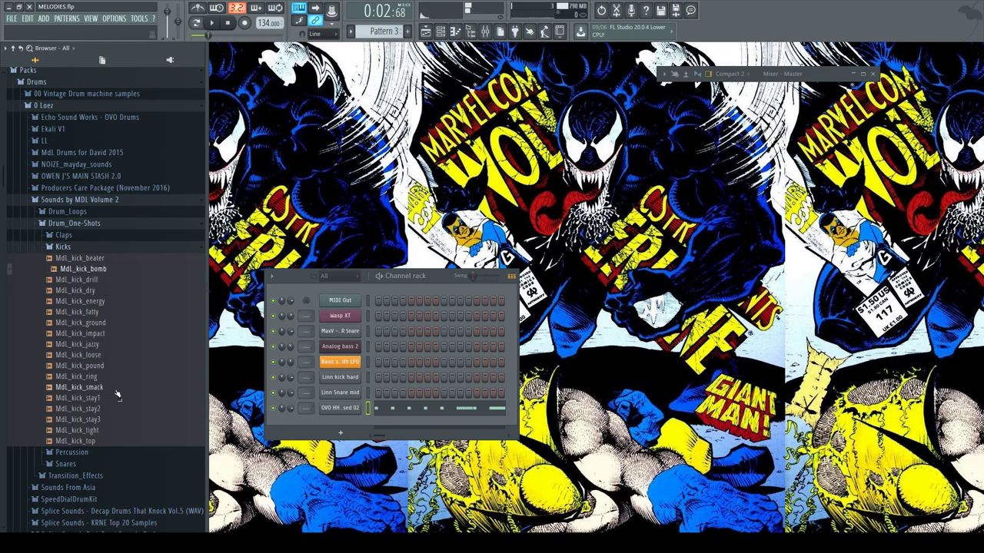
click(110, 440)
click(111, 345)
click(113, 323)
click(108, 333)
click(104, 301)
click(100, 312)
click(100, 290)
click(100, 312)
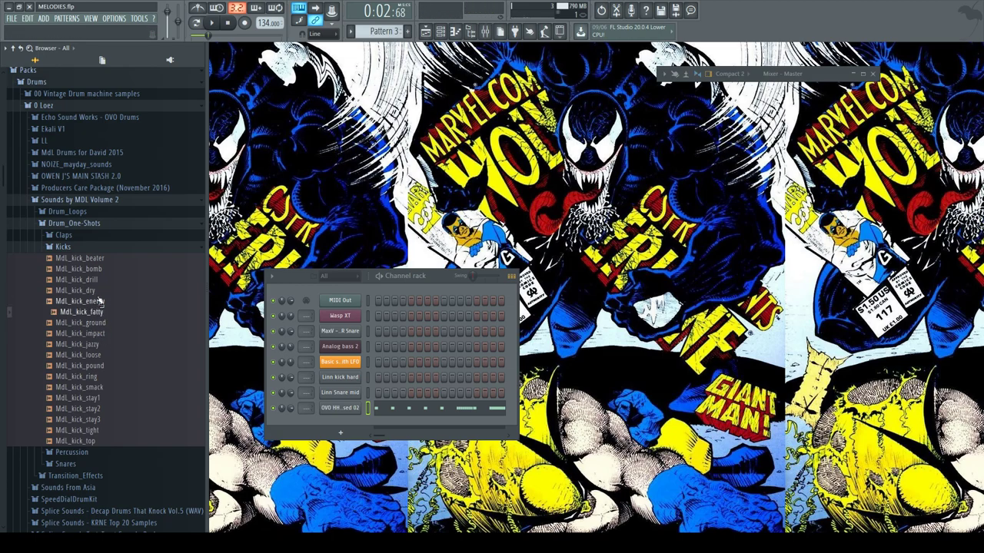
click(100, 269)
click(100, 258)
click(101, 355)
click(103, 398)
click(106, 419)
Step: Collapse the MDL pack and open the One-Shots Kicks folder of Echo Sound Works - OVO Drums
click(74, 249)
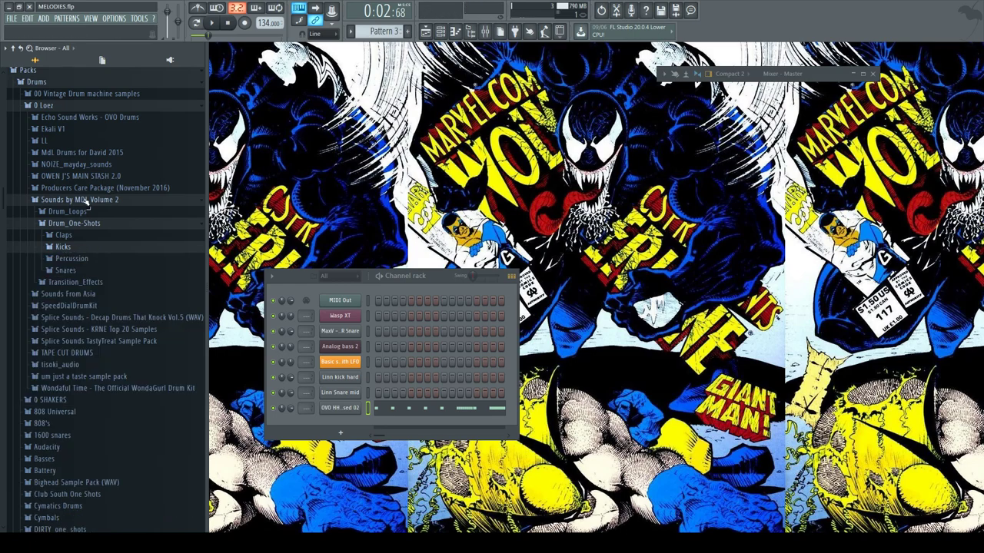
click(80, 224)
click(90, 201)
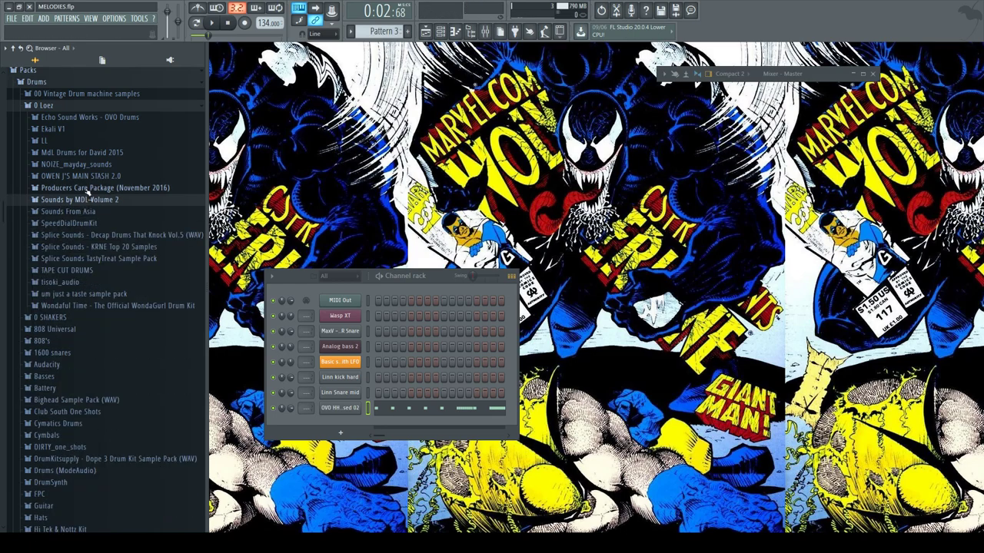
click(80, 121)
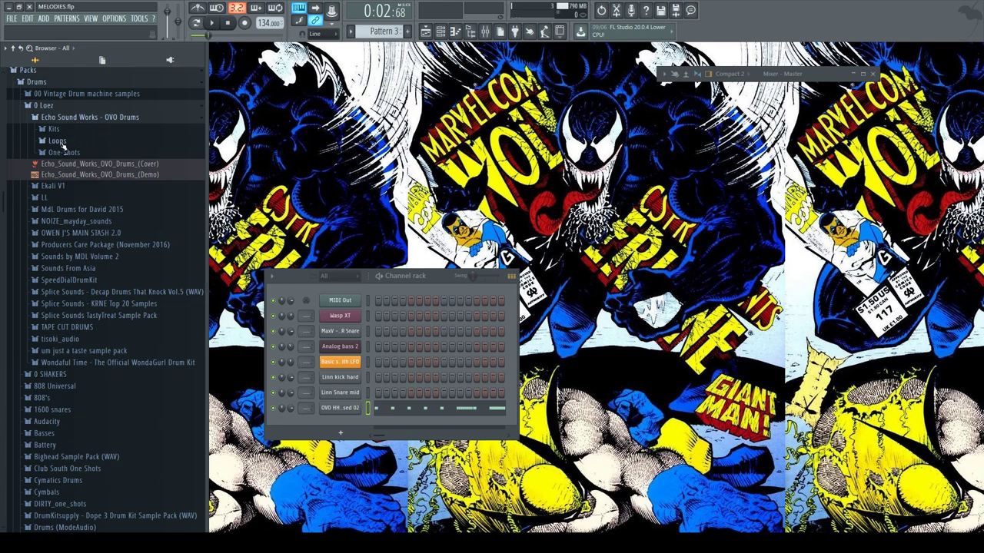
click(64, 153)
click(63, 187)
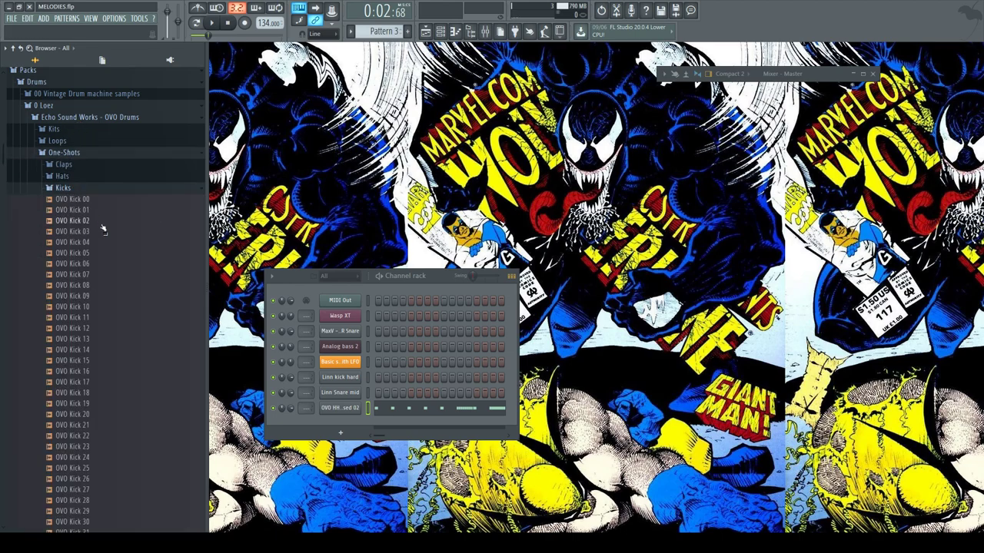
Step: Audition the kick samples from OVO Kick 00 to OVO Kick 04
click(85, 199)
key(Down)
key(Down)
key(Down)
key(Down)
key(Up)
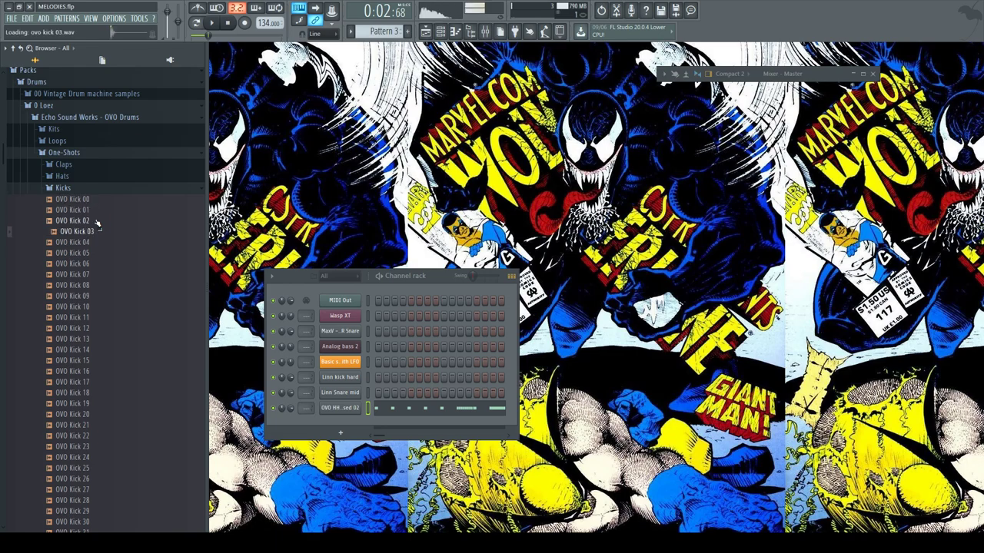
Step: Replace the Linn kick hard channel's sample with OVO Kick 03 and close the channel settings
drag(92, 232, 413, 348)
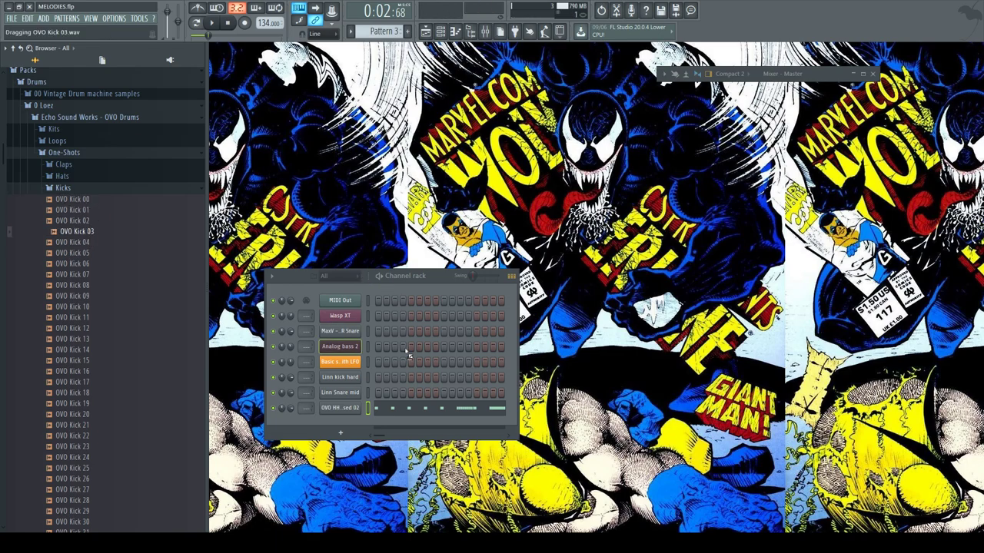
drag(350, 382, 346, 379)
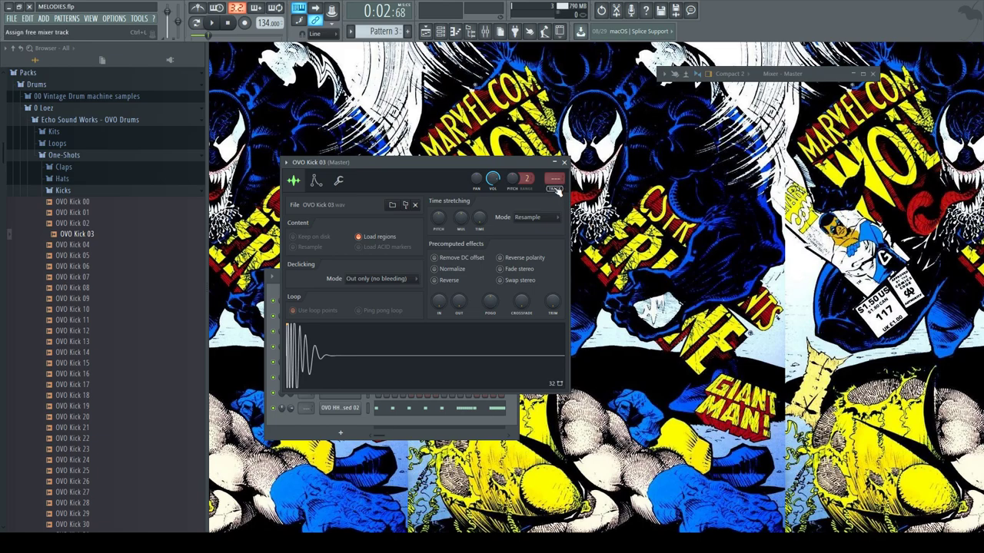
click(564, 162)
key(space)
Step: Close the OVO Kicks folder, open the Snares one-shots and audition the samples from OVO Snare 00 to OVO Snare 04
click(64, 190)
click(66, 214)
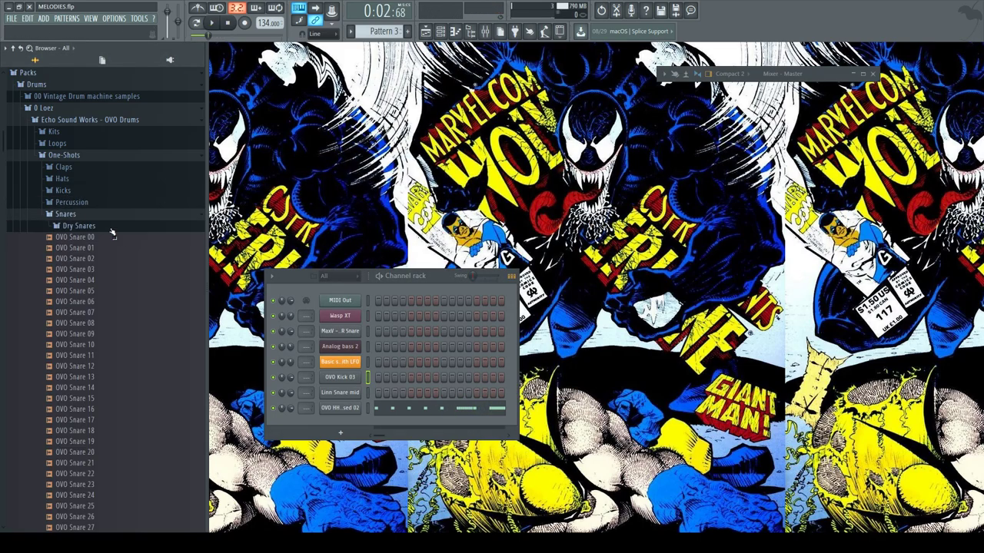
click(77, 237)
key(Down)
key(Down)
key(Down)
key(Down)
key(Up)
key(Up)
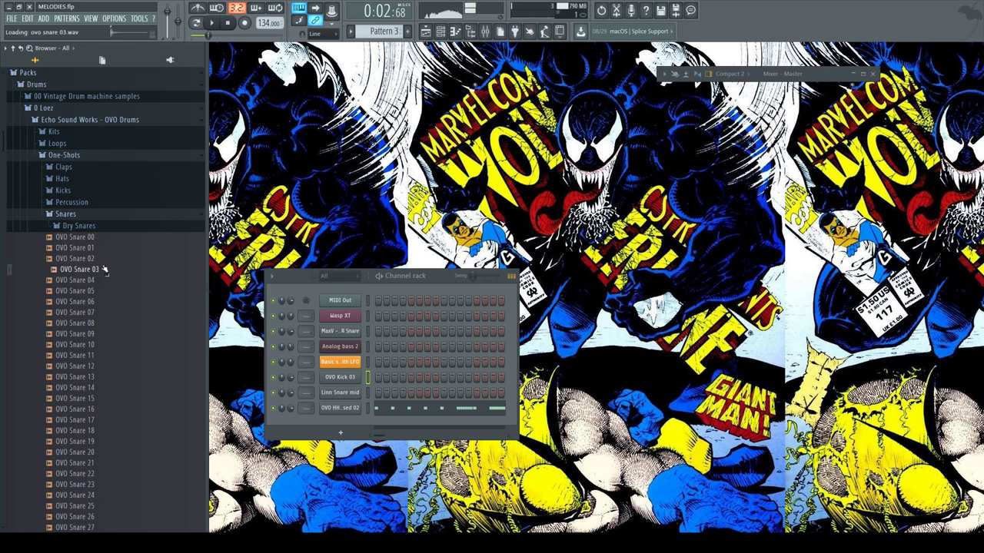
Step: Replace the Linn Snare mid channel's sample with OVO Snare 02 and move that channel below the closed hi-hat
drag(88, 262, 299, 328)
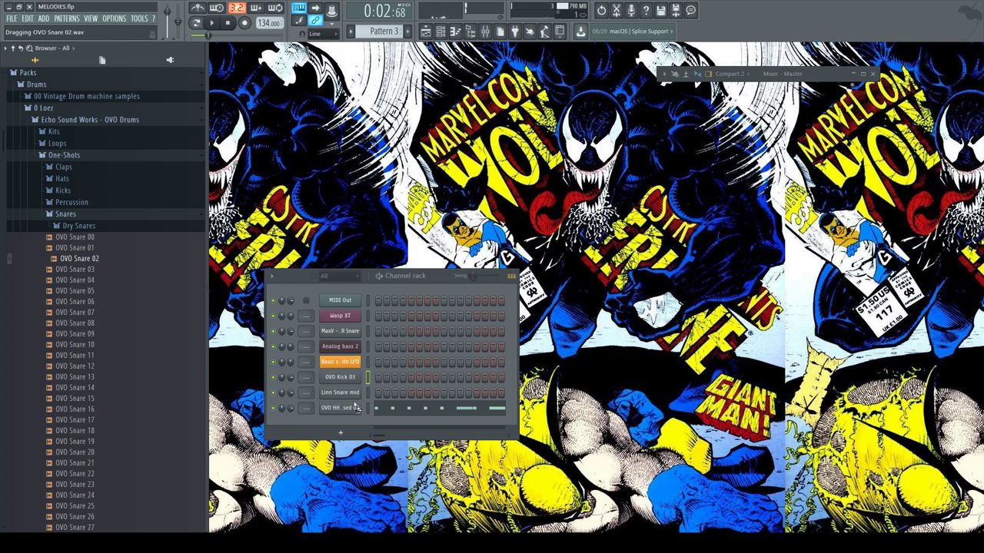
drag(341, 397, 343, 394)
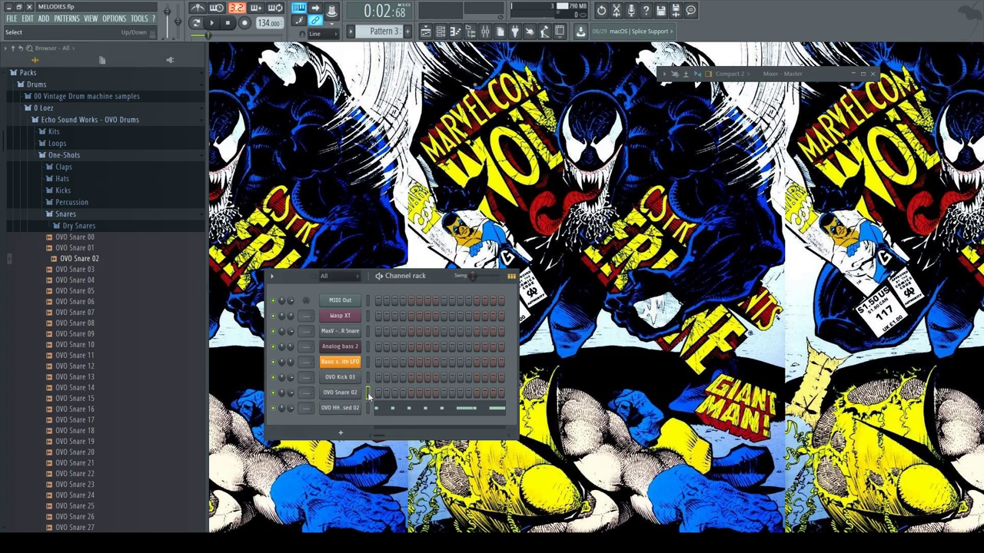
key(alt+Down)
key(space)
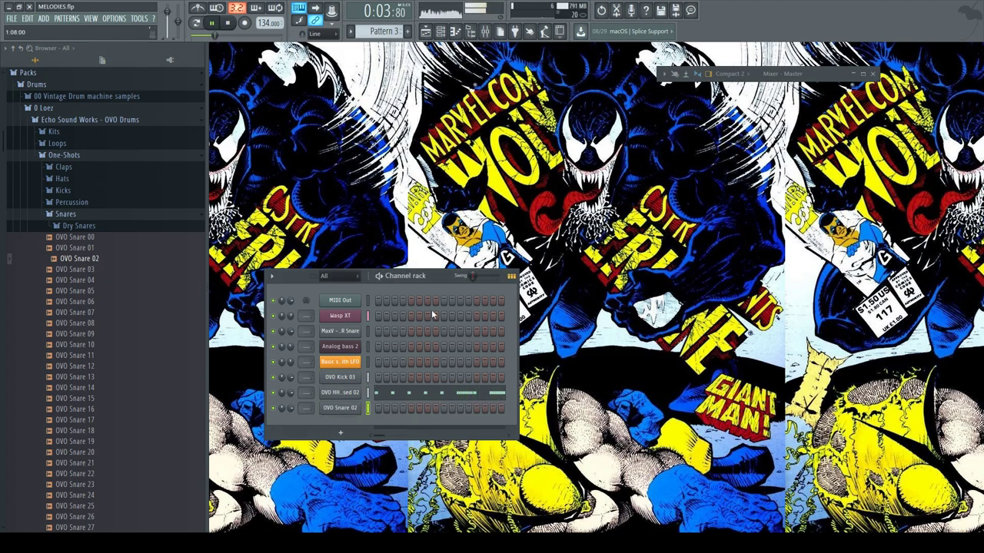
key(space)
Step: Audition scattered samples in the OVO Snares folder between OVO Snare 03 and OVO Snare 59
click(104, 323)
click(103, 304)
click(101, 291)
click(98, 280)
click(98, 272)
click(110, 388)
click(111, 399)
click(112, 442)
click(110, 465)
scroll(88, 364, down, 10)
click(104, 421)
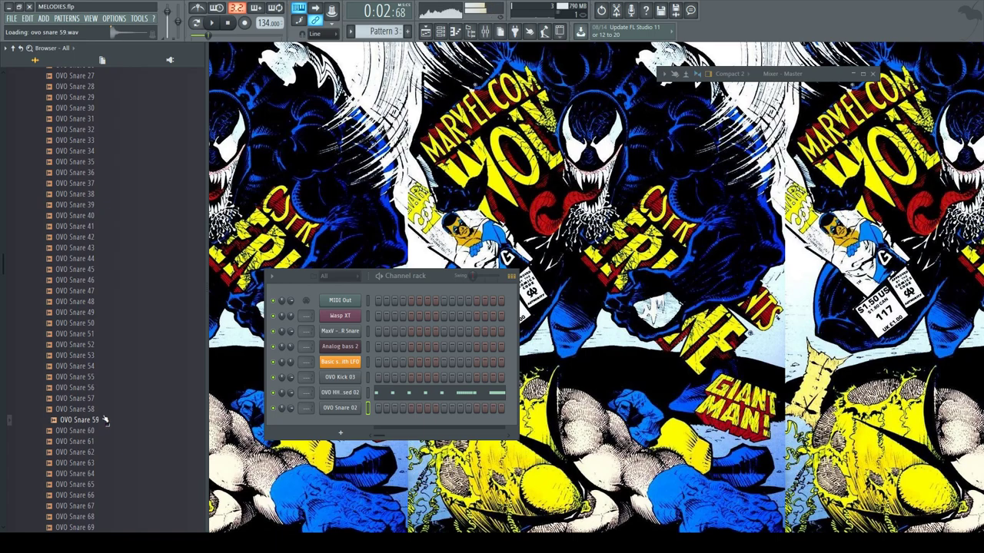
Step: Audition the last snares up from OVO Snare 69 and add OVO Snare 63 as a new channel at the end of the rack
scroll(100, 346, down, 10)
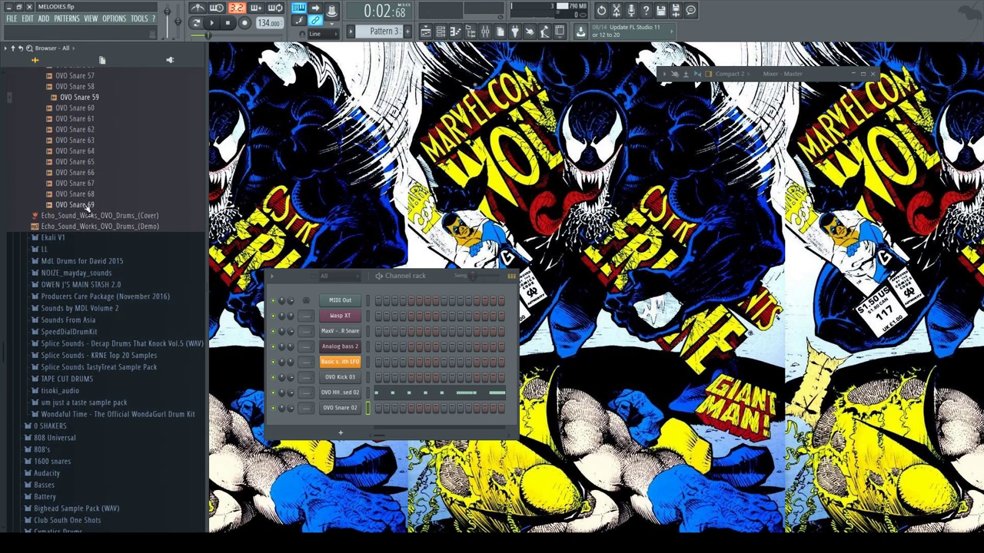
click(87, 205)
key(Up)
key(Up)
key(Up)
key(Up)
key(Up)
key(Up)
key(Up)
key(Down)
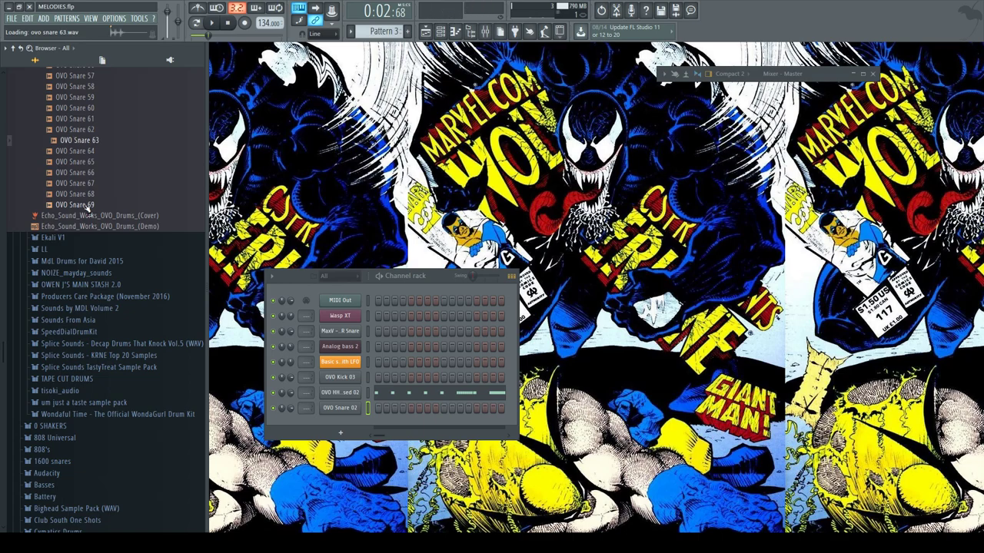
drag(87, 143, 451, 422)
drag(355, 429, 355, 429)
Step: Audition more snares from the OVO Snare 60s back to OVO Snare 41 and replace the OVO Snare 02 channel's sample with OVO Snare 41
click(90, 137)
click(94, 126)
click(95, 115)
click(95, 105)
click(98, 116)
click(94, 84)
click(106, 255)
click(96, 190)
click(96, 168)
click(96, 146)
click(98, 125)
click(99, 114)
click(102, 105)
drag(96, 104, 451, 292)
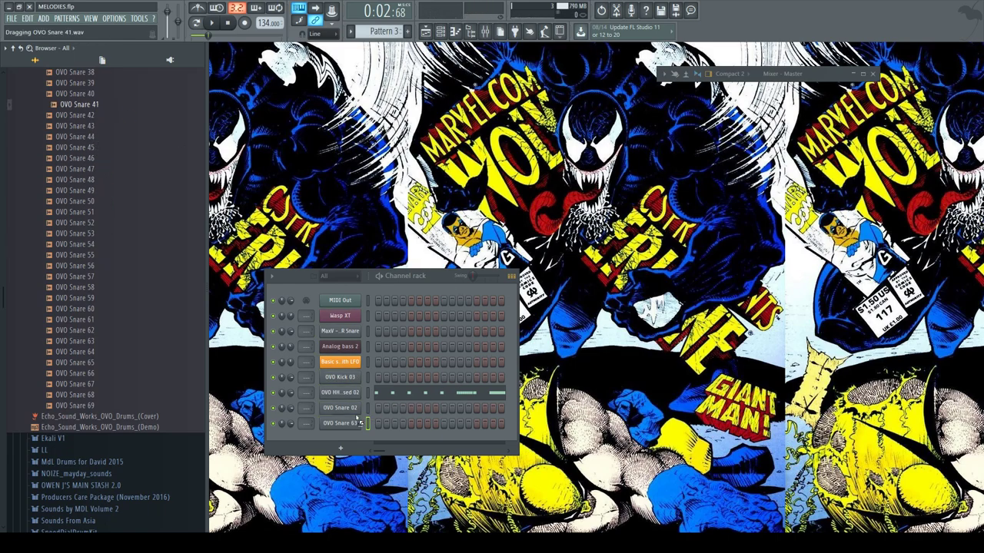
drag(350, 412, 355, 413)
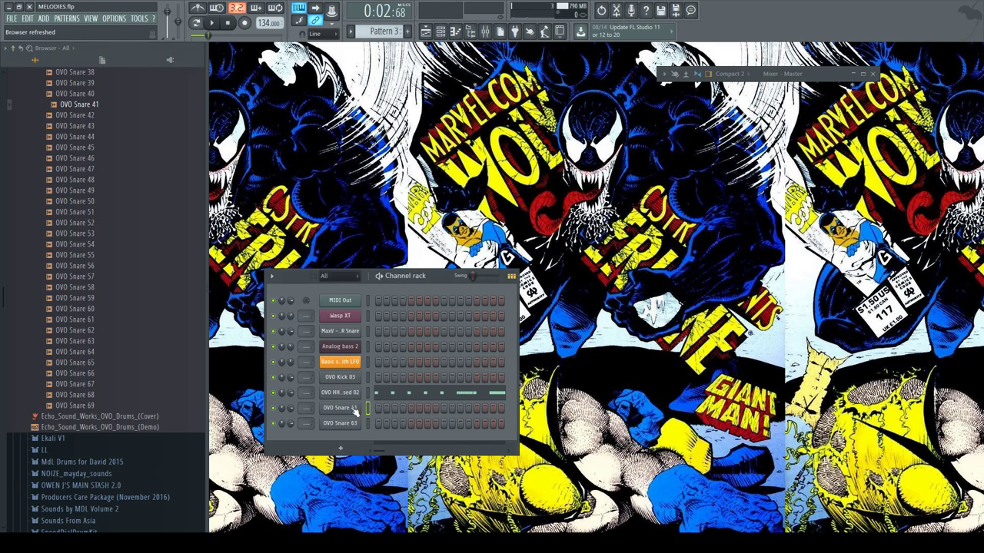
Step: Bring up the Playlist and collapse the open sample folders in the browser
click(425, 31)
key(space)
scroll(116, 208, up, 10)
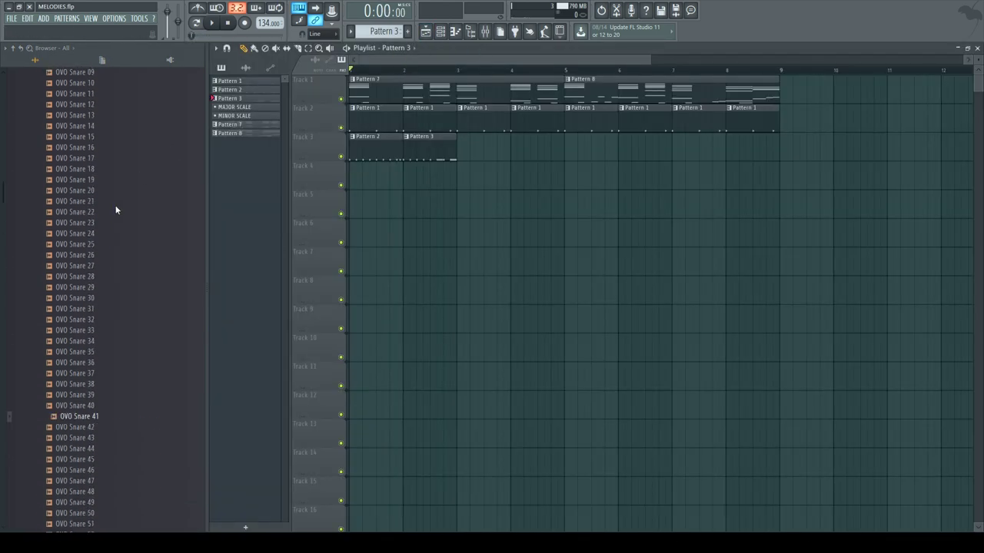
scroll(90, 139, down, 6)
key(0)
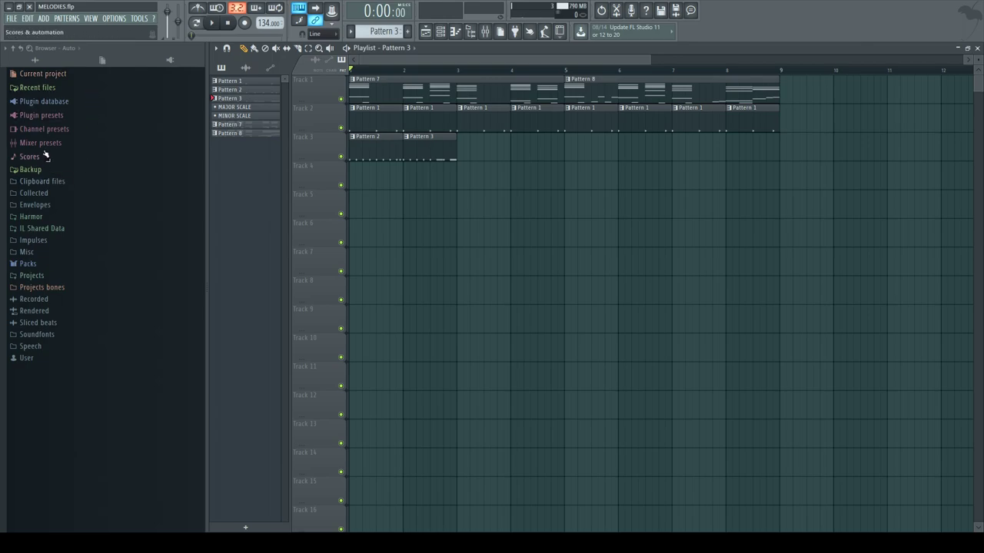
Step: Look through the 2015 Hip Hop Drum ULTRA FAVORITES folder in the MdL Drums for David 2015 pack and close the pack
click(35, 262)
click(45, 277)
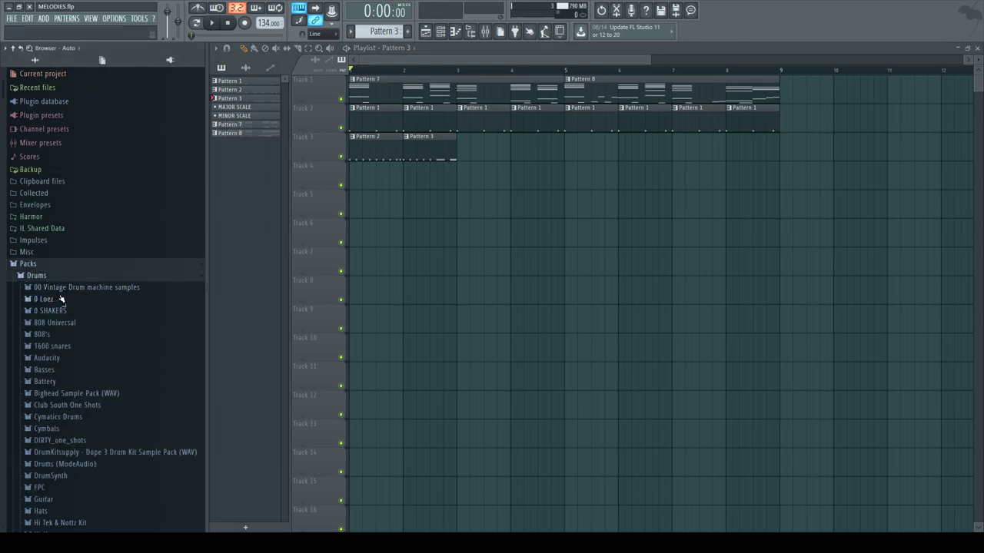
click(61, 299)
click(86, 346)
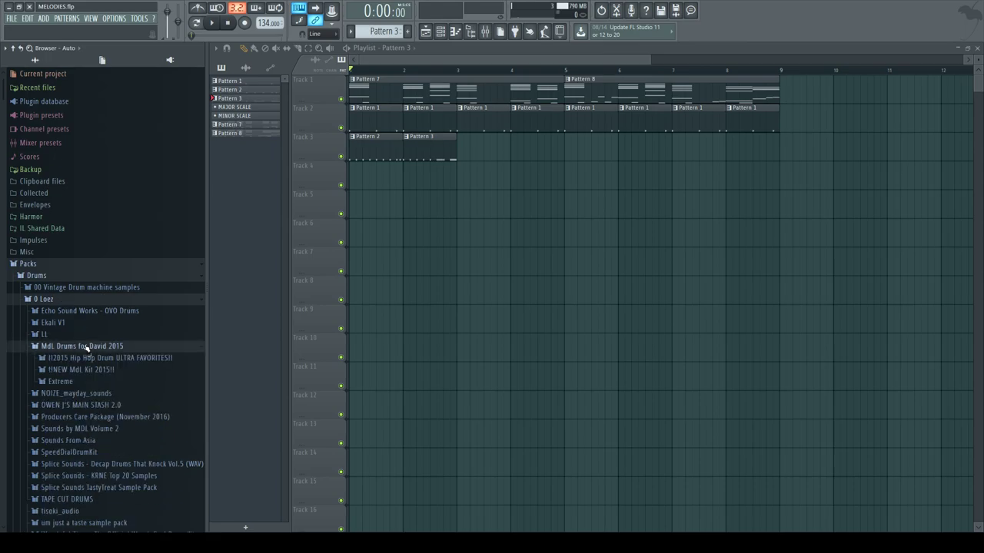
click(86, 358)
scroll(84, 358, down, 4)
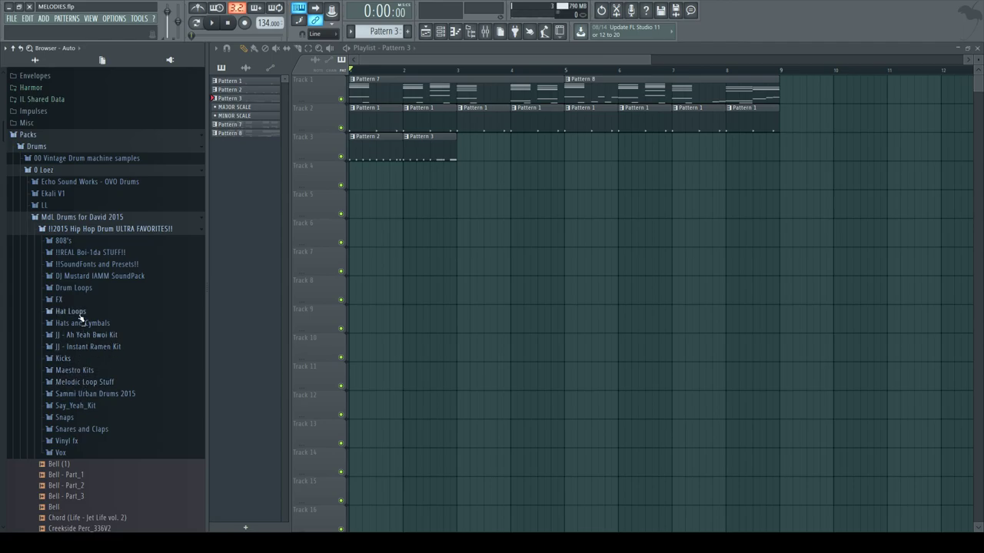
click(83, 230)
click(77, 218)
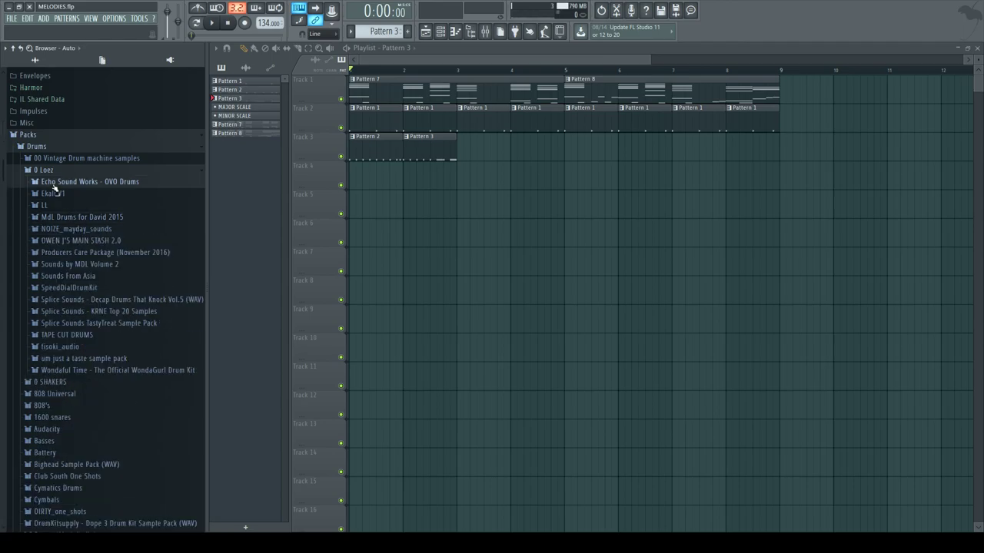
Step: Open the Closed hats folder in the Echo Sound Works - OVO Drums one-shots and audition its first samples
click(55, 183)
click(75, 217)
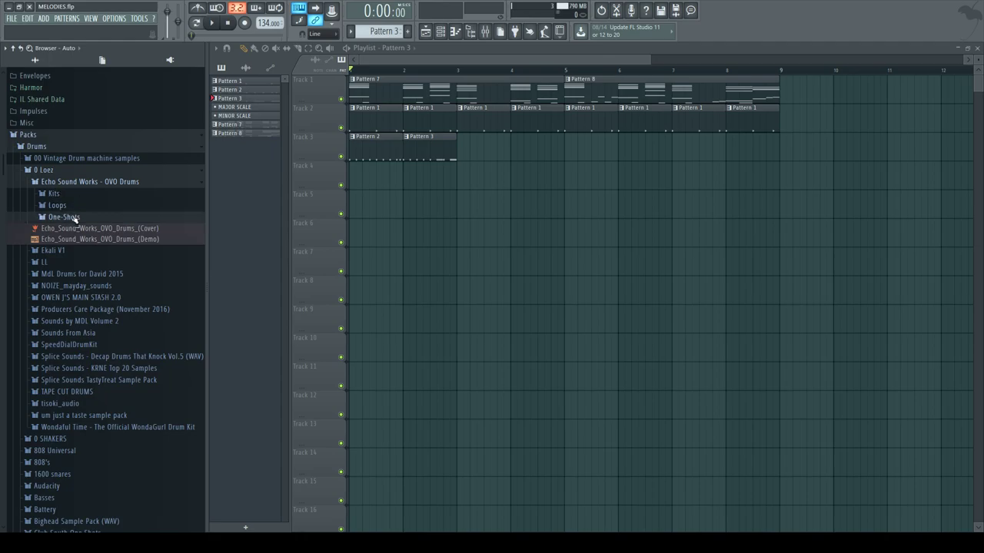
click(73, 243)
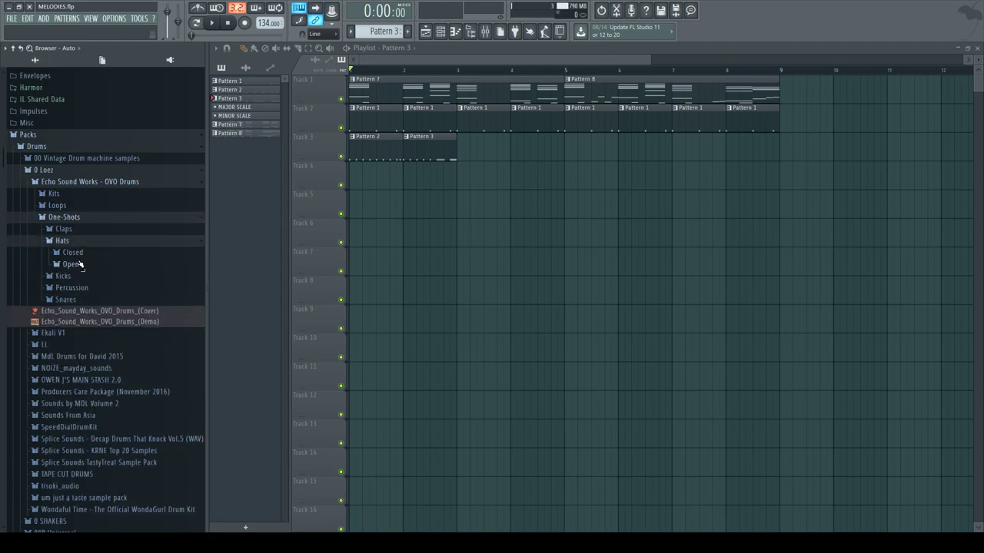
click(76, 254)
click(106, 275)
click(108, 265)
click(111, 285)
click(110, 265)
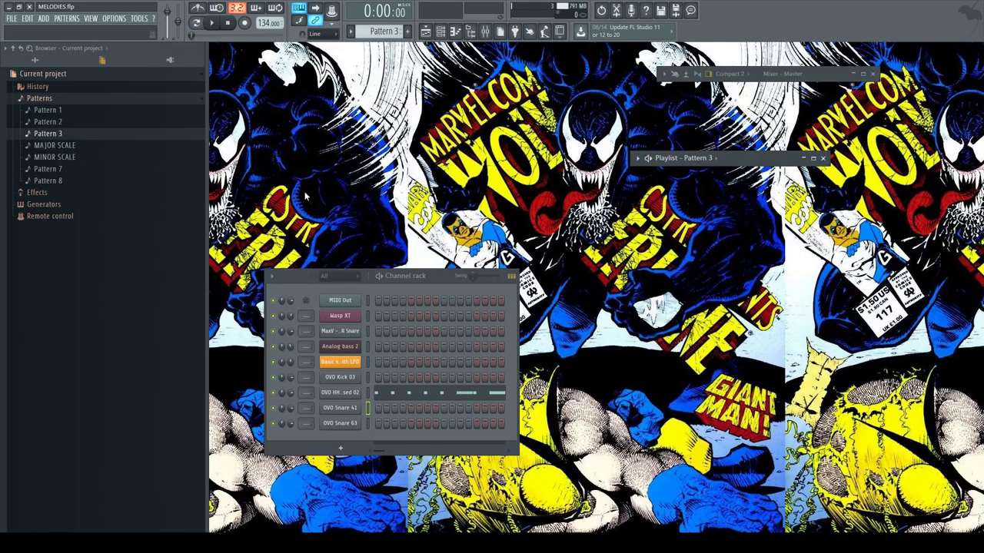
Step: Check the OVO HH Closed 02 channel's sample settings, then play the arrangement in the Playlist
click(343, 396)
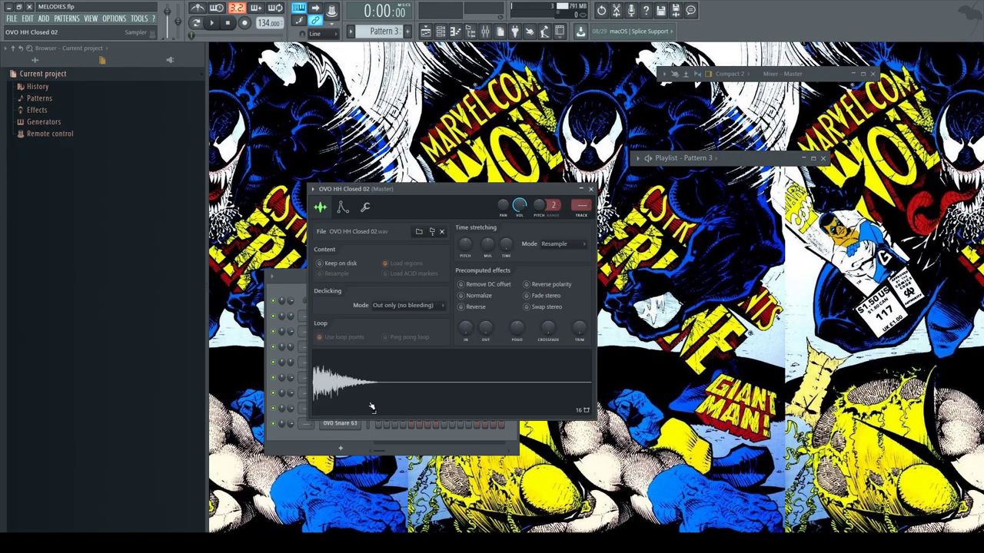
click(590, 189)
key(space)
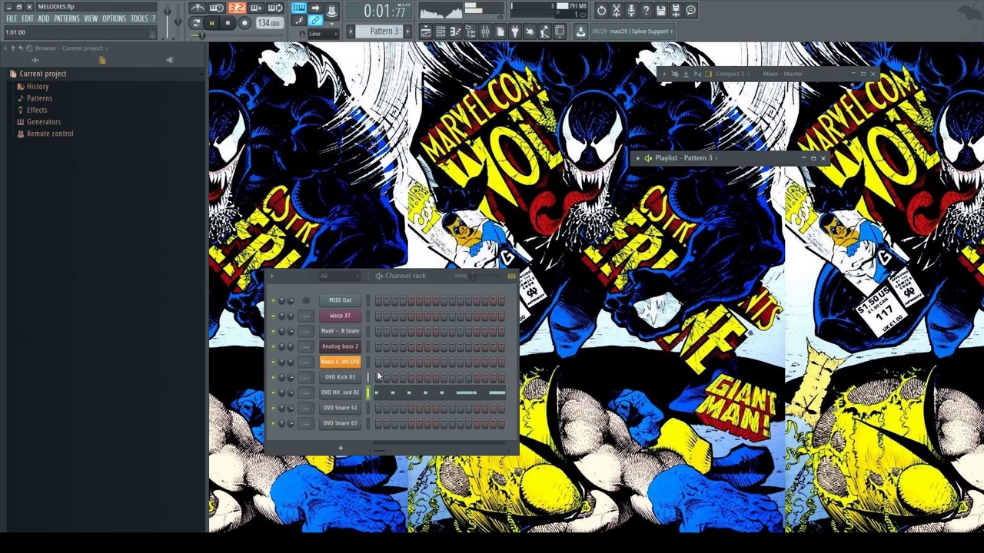
double_click(764, 159)
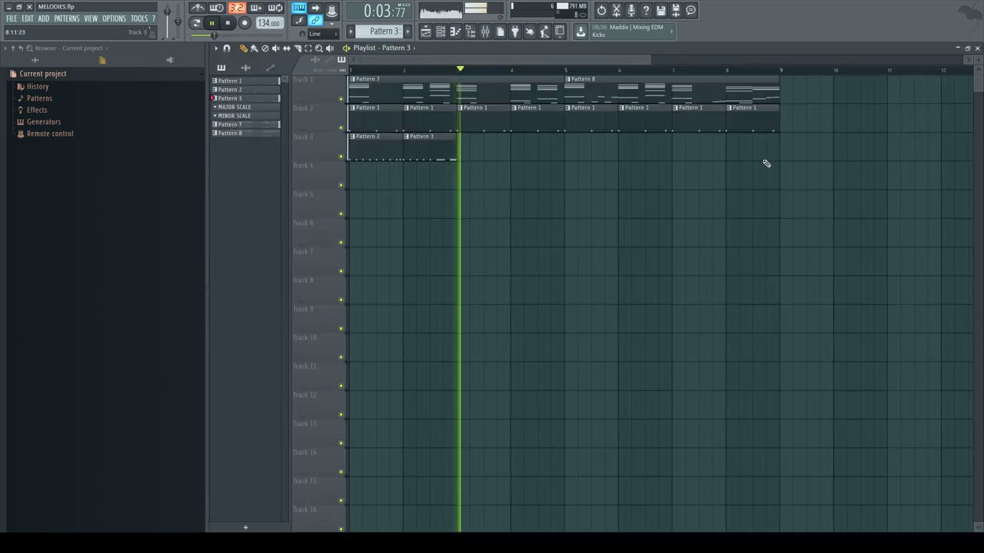
Step: Add an OVO Snare 63 hit on step 7 of Pattern 2 while the song plays
click(384, 147)
key(space)
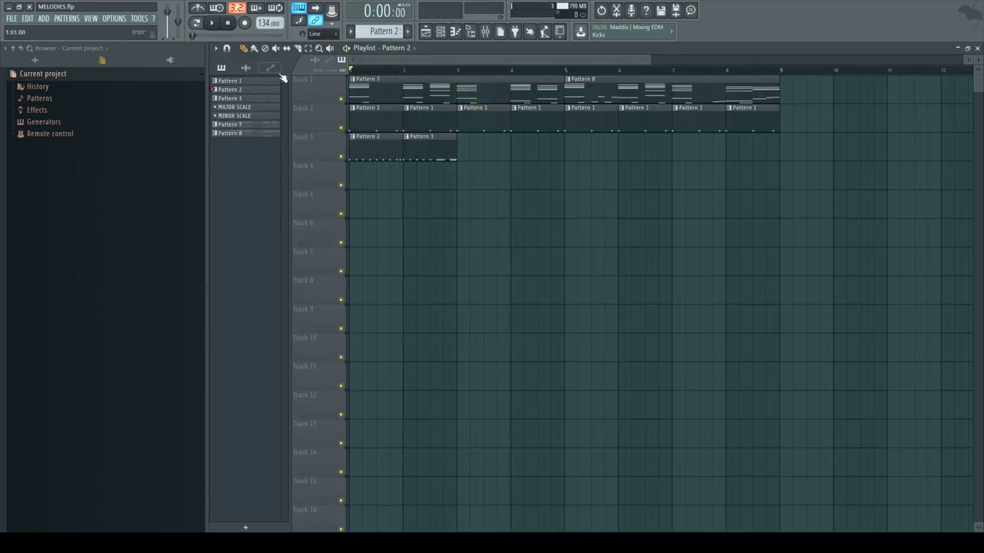
double_click(383, 148)
click(931, 45)
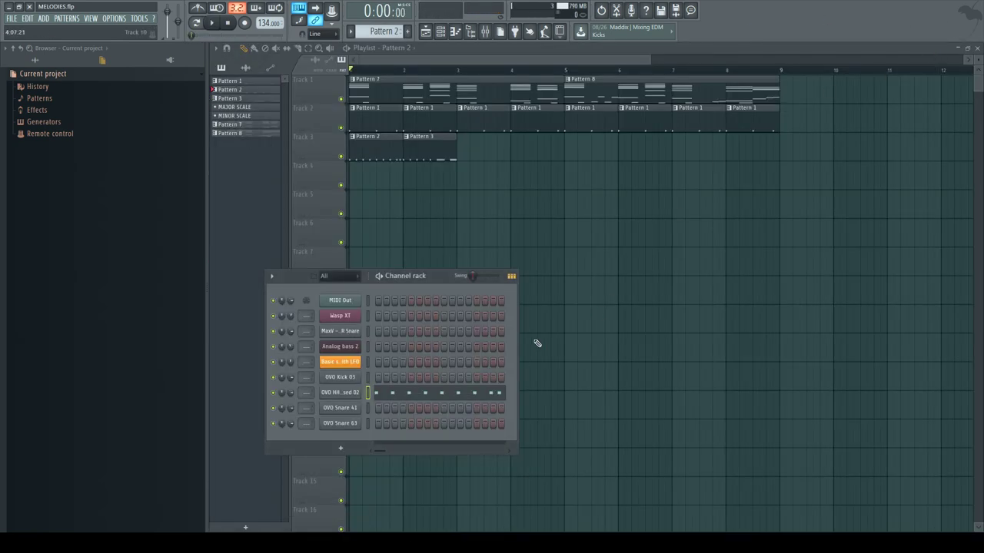
key(space)
click(427, 423)
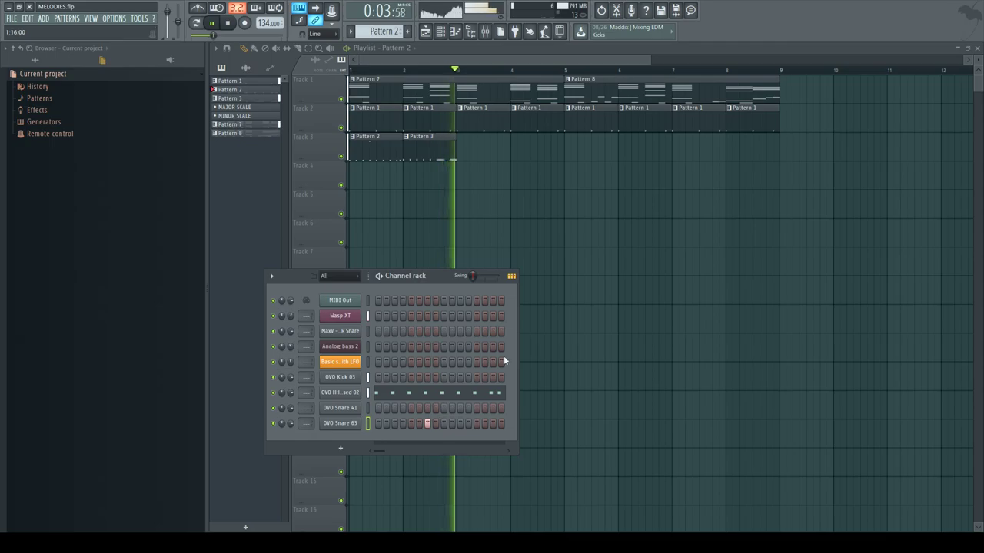
Step: Copy the Pattern 2 clip to bar 3 and the Pattern 3 clip to bar 4 on Track 3
click(370, 152)
key(space)
key(space)
click(488, 152)
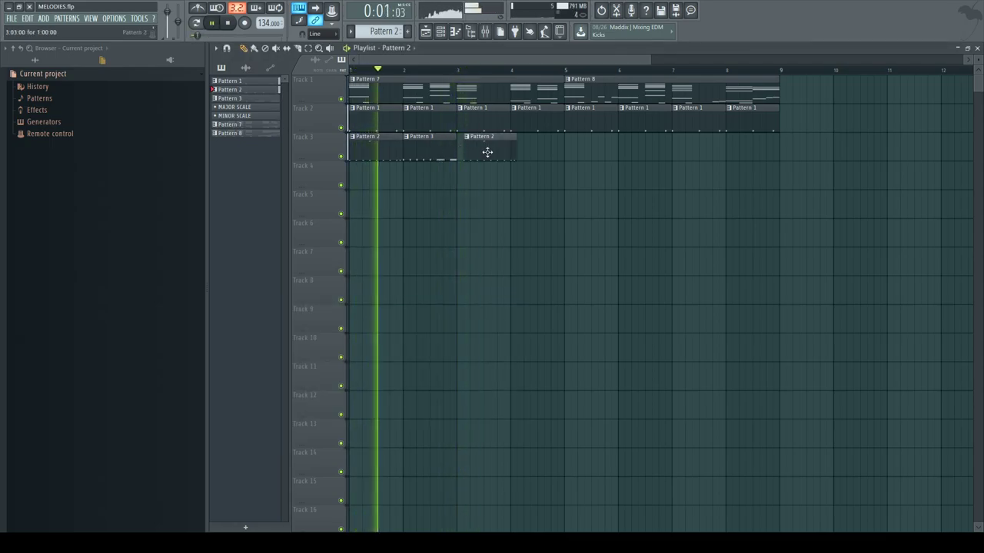
click(451, 151)
click(516, 153)
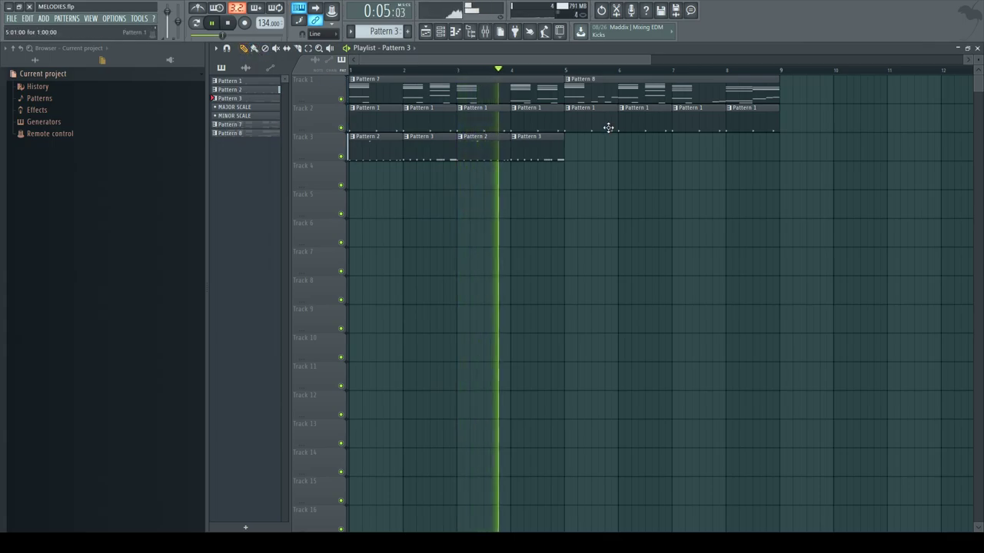
key(space)
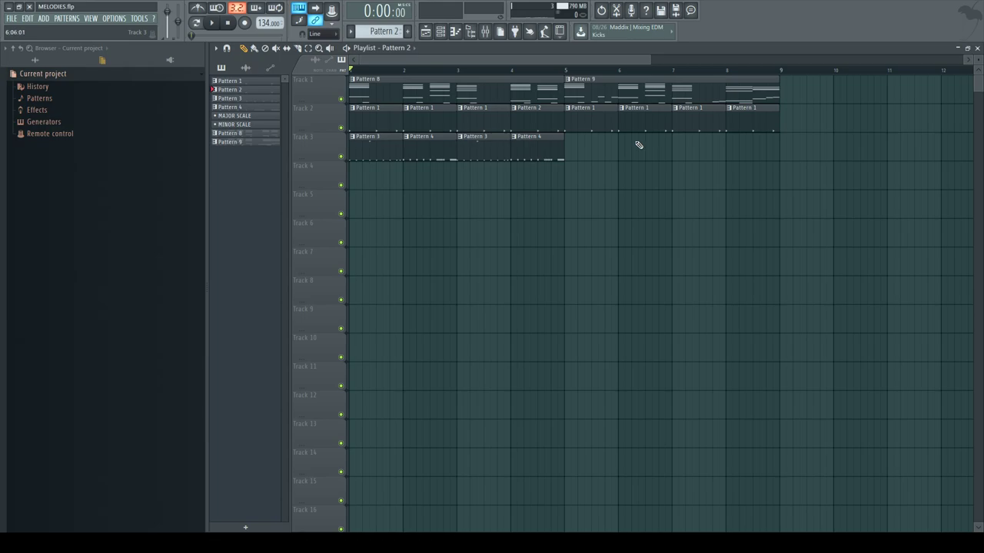
Step: Delete the Pattern 1 clips from bars 5 to 8 of Track 2 and check the OVO Kick 03 notes of bar 4's Pattern 2
right_click(590, 120)
click(517, 68)
double_click(528, 123)
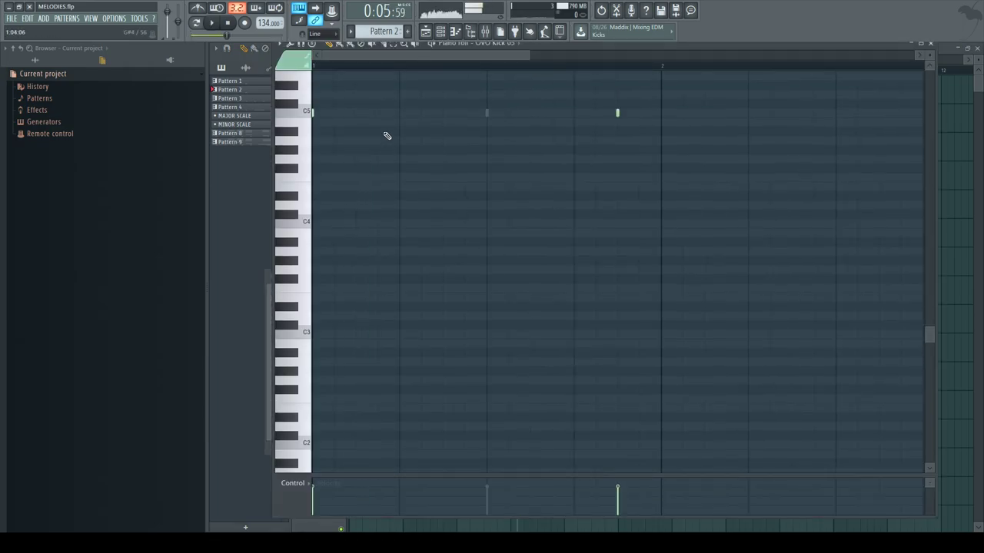
key(space)
key(space)
click(929, 43)
Step: Add OVO Snare 41 hits on steps 10 and 13 of Pattern 2 and listen to the variation from bar 4
key(space)
click(451, 408)
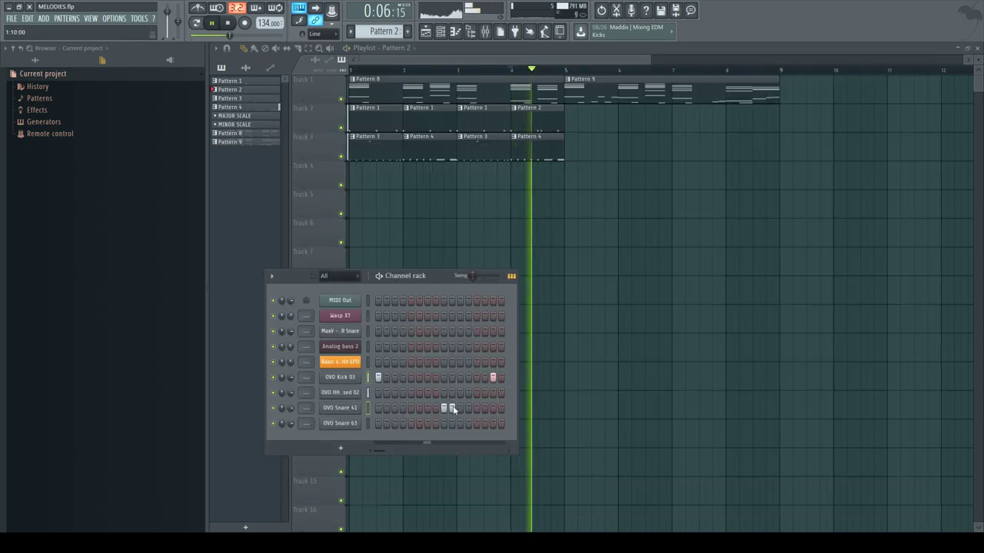
click(476, 408)
click(484, 408)
right_click(484, 407)
key(space)
key(space)
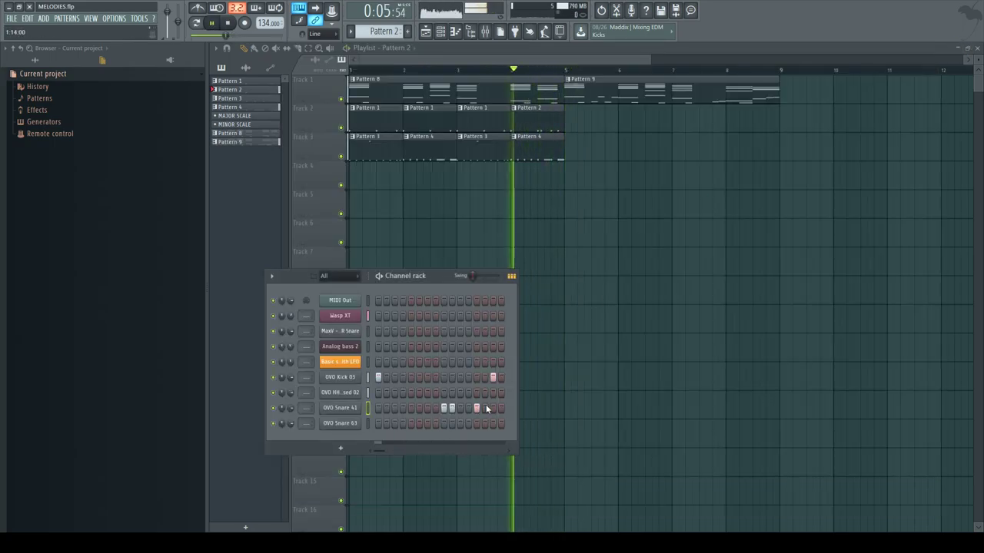
Step: Copy all the drum clips in bars 1 to 4 of Tracks 2 and 3 to bars 5 to 8 and play the song
click(309, 48)
key(space)
mouse_move(585, 180)
mouse_down()
mouse_move(345, 149)
mouse_move(315, 130)
mouse_up()
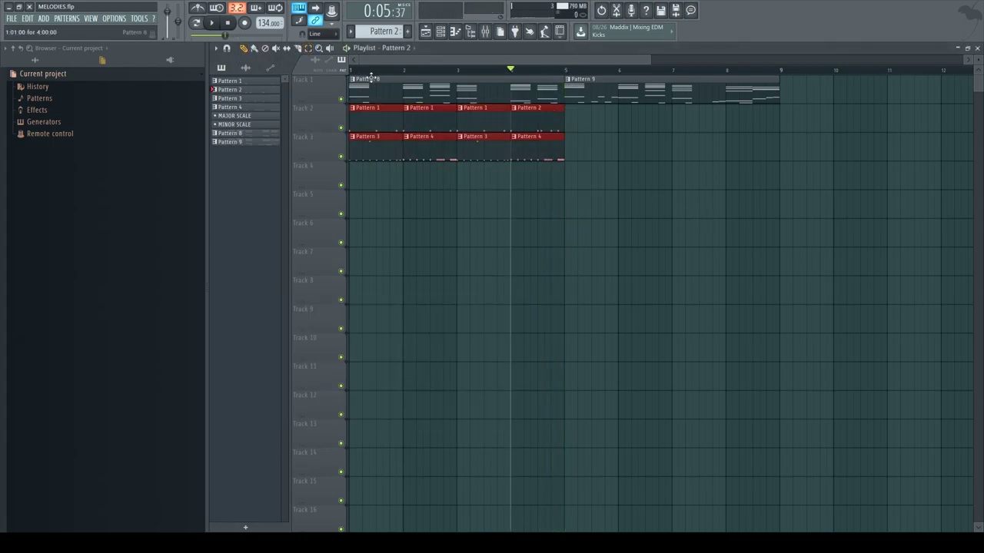
drag(380, 113, 585, 123)
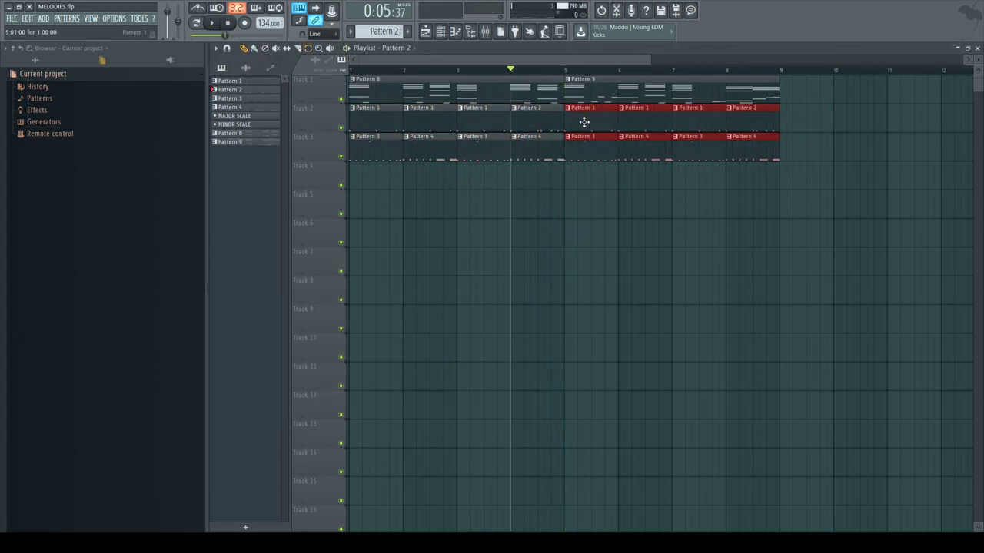
key(space)
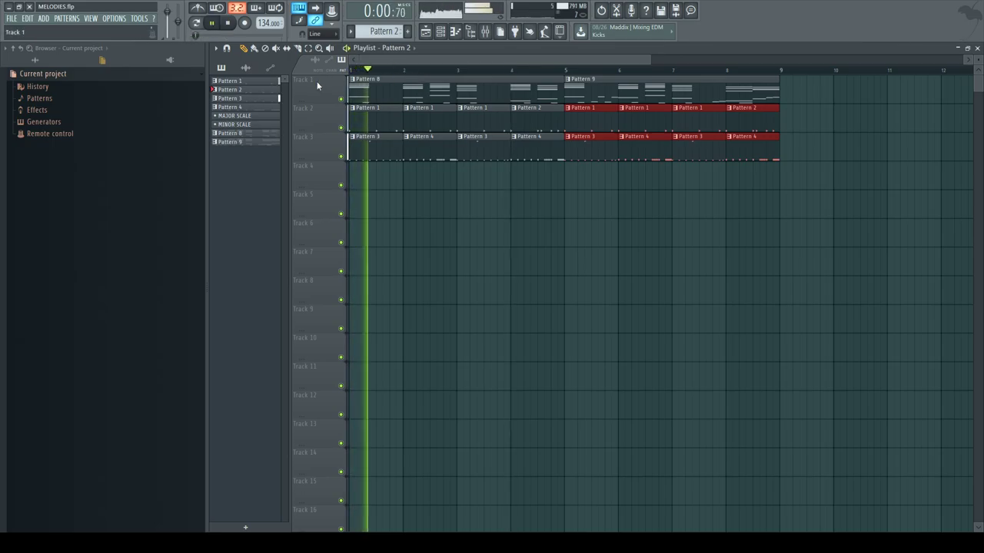
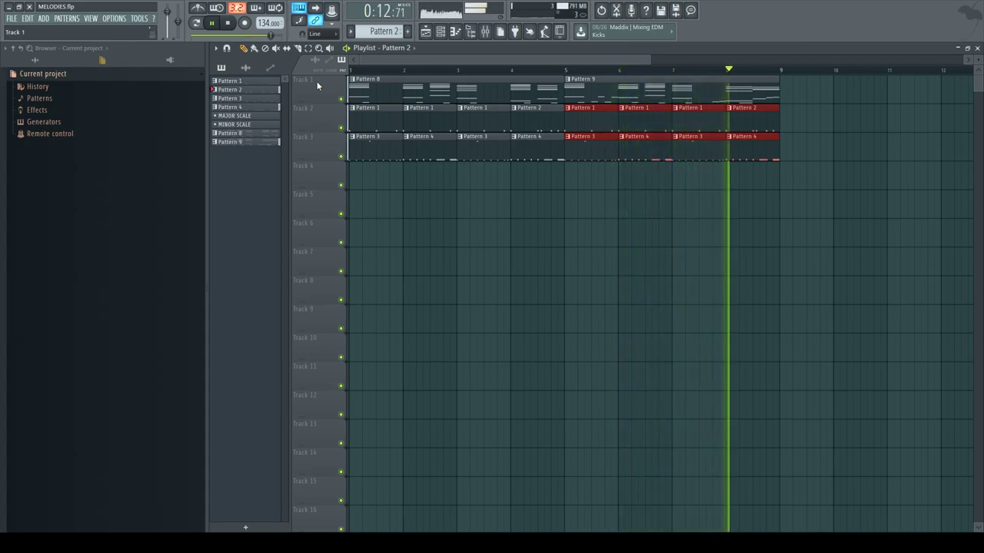
Step: Stop the song, then raise the Wasp XT #2 amp envelope sustain and centre its oscillator mix while auditioning a note
key(space)
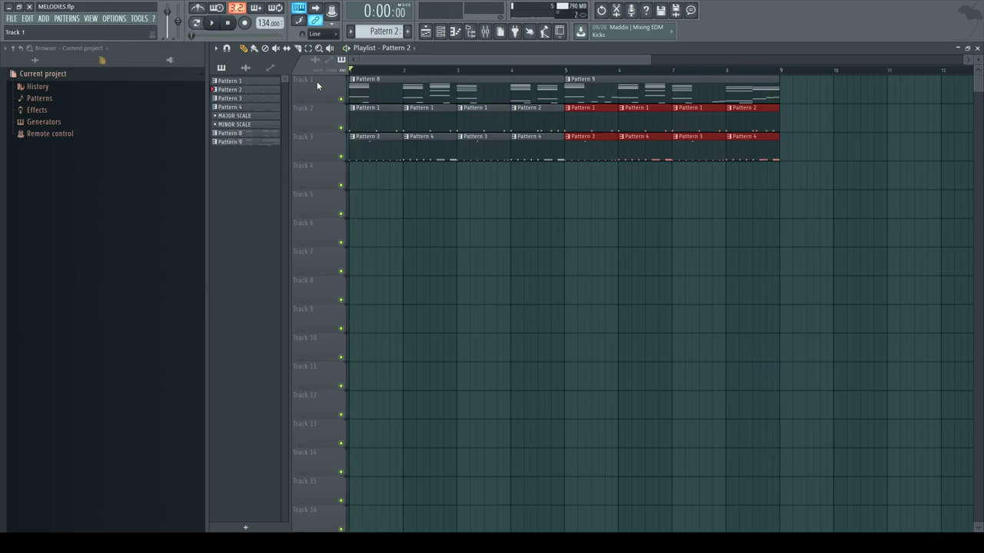
click(978, 49)
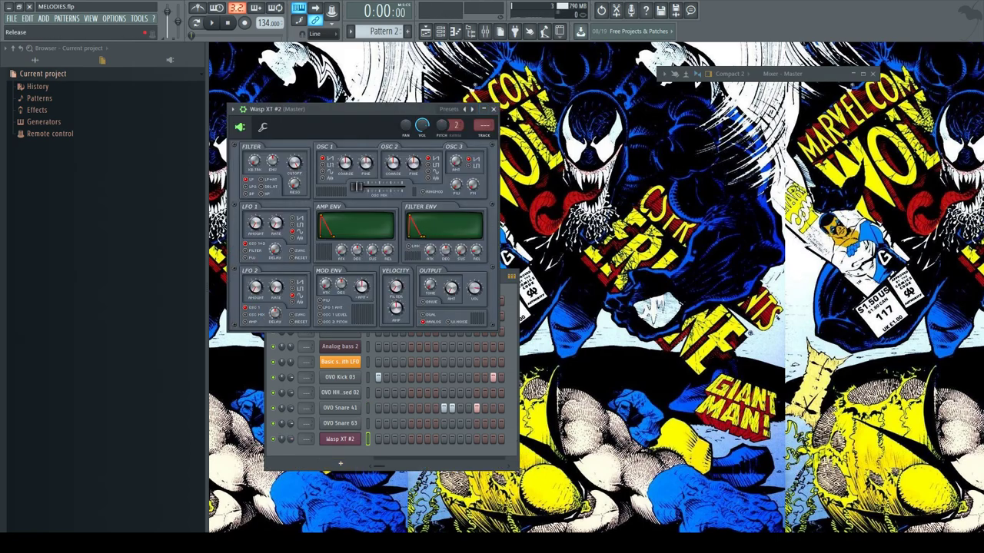
drag(372, 251, 341, 244)
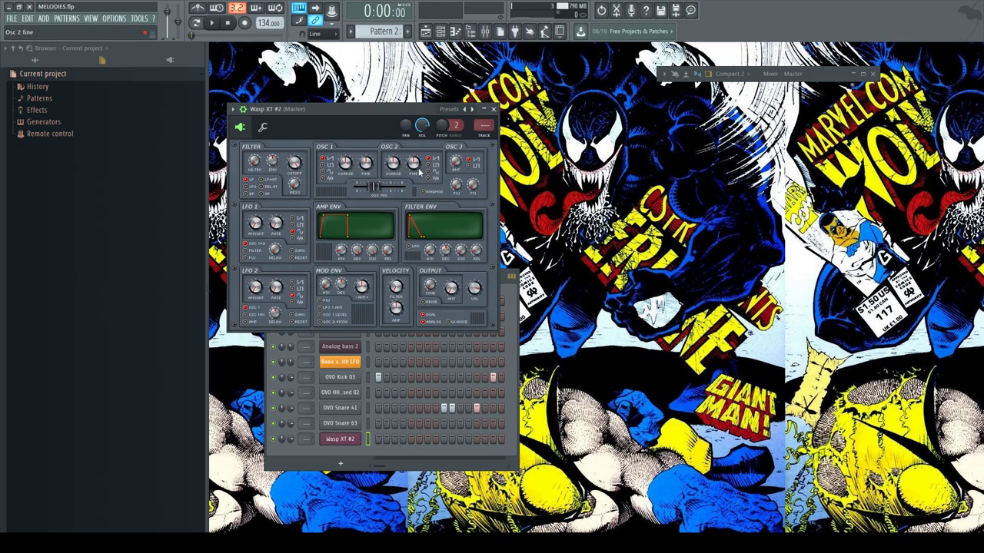
key(b)
key(b)
key(b)
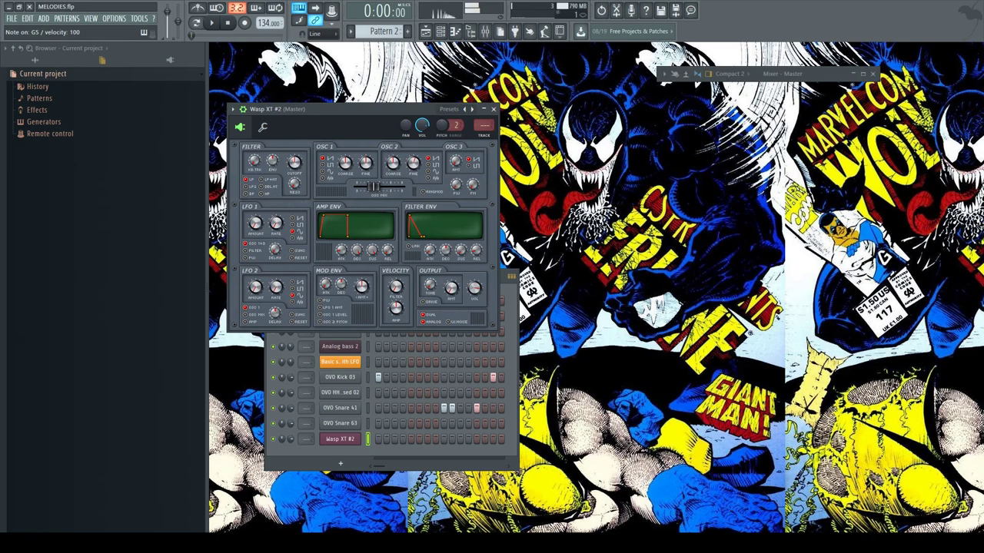
Step: Route LFO 1 of Wasp XT #2 to the filter, adjust its modulation, and lengthen the filter envelope attack
click(246, 252)
key(b)
drag(256, 222, 277, 215)
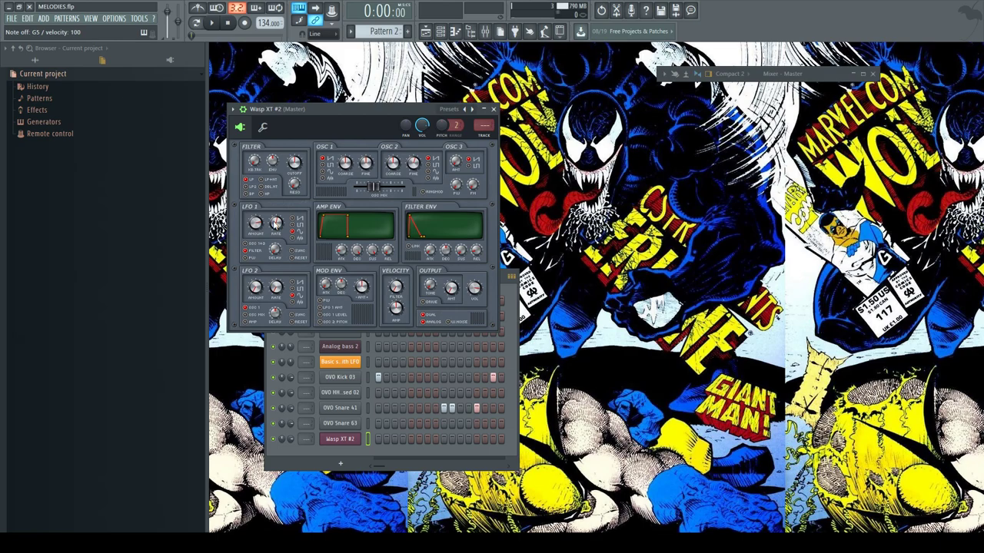
key(b)
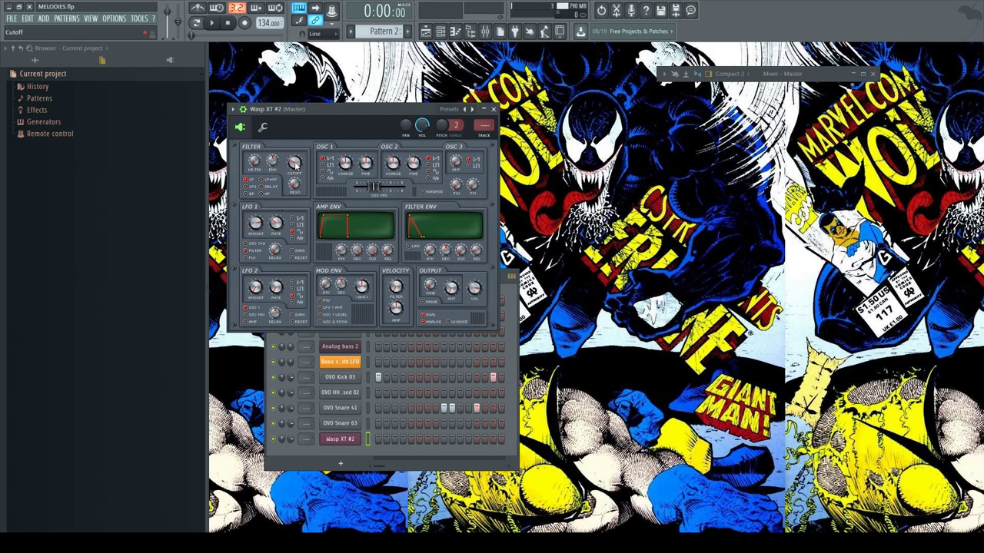
key(b)
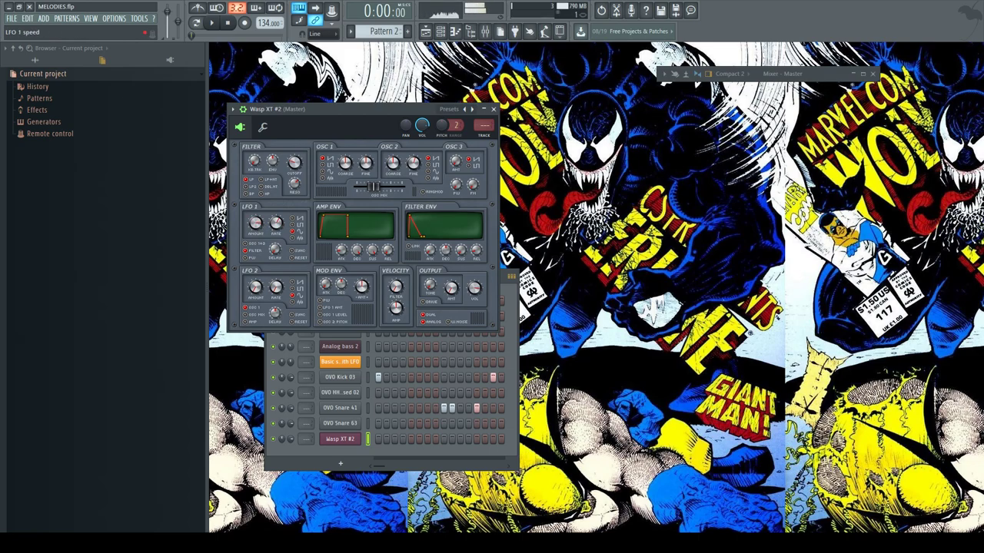
drag(429, 261, 430, 256)
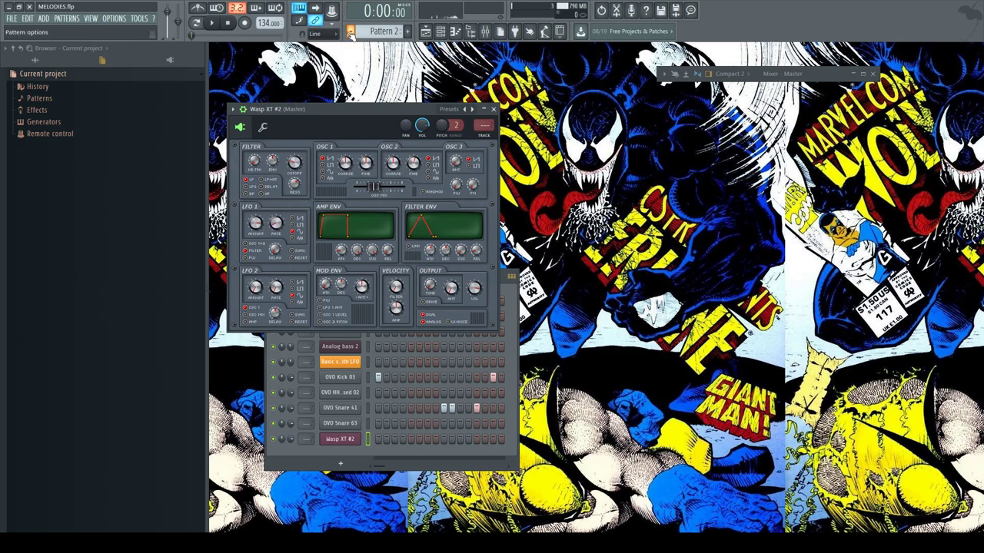
Step: Enable Mono polyphony for Wasp XT #2 and audition a run of notes up the keyboard
click(262, 127)
click(367, 188)
key(x)
key(c)
key(v)
key(b)
key(n)
key(m)
key(comma)
key(period)
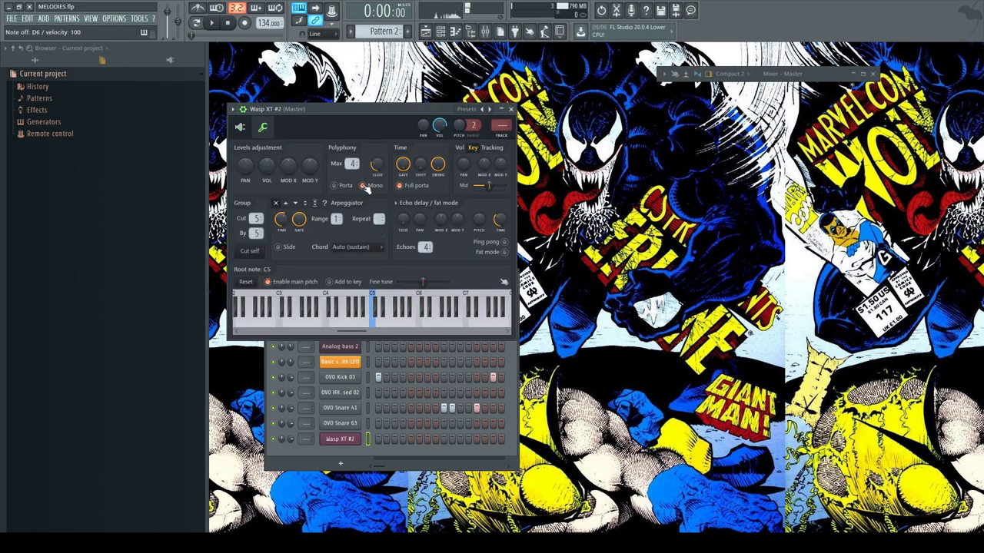
click(510, 109)
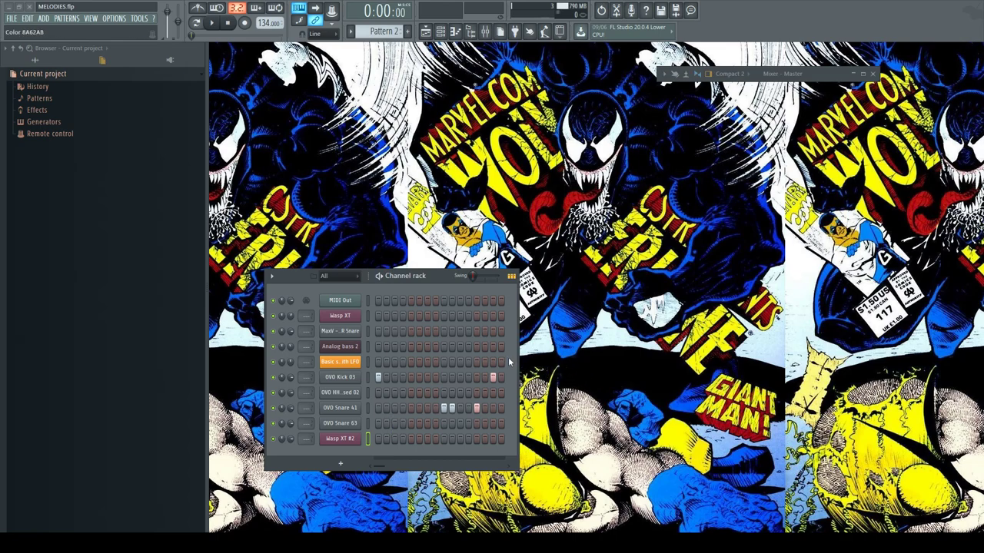
Step: Rename the Wasp XT #2 channel LEADDDDDD' with a purple colour and link it to mixer track 13
key(Return)
key(F9)
double_click(798, 73)
click(384, 96)
key(ctrl+l)
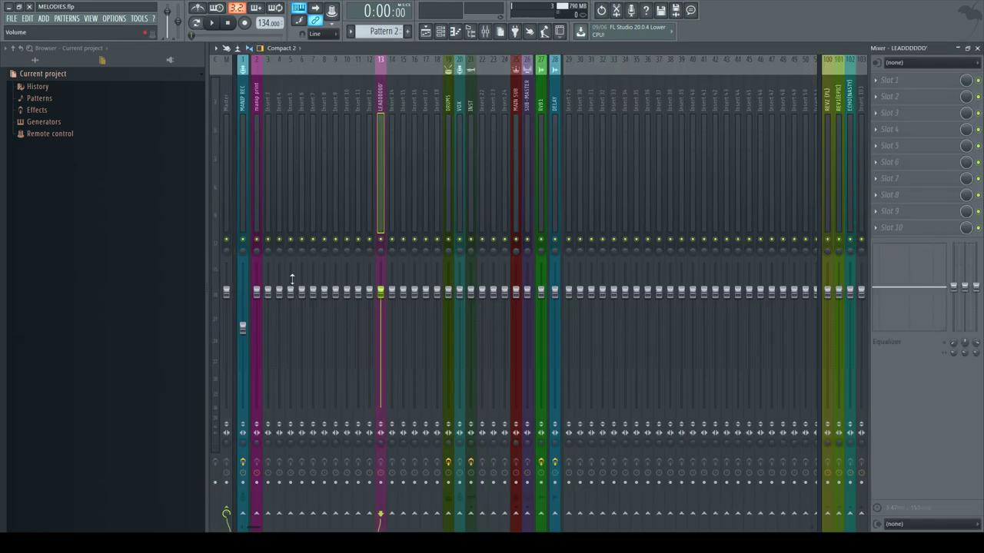
Step: Route the LEADDDDDD' mixer track to the VOX bus and add a send to RVB1
click(459, 512)
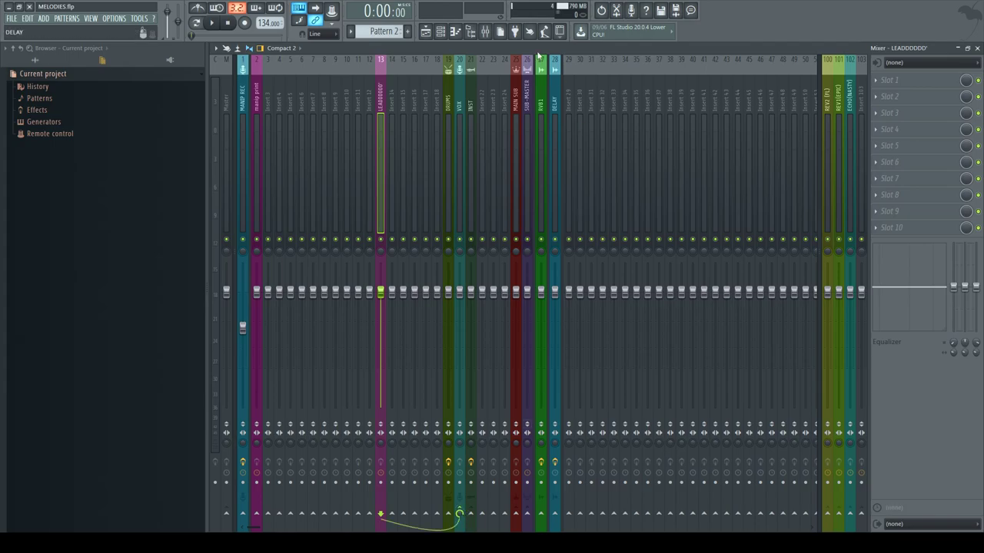
click(462, 104)
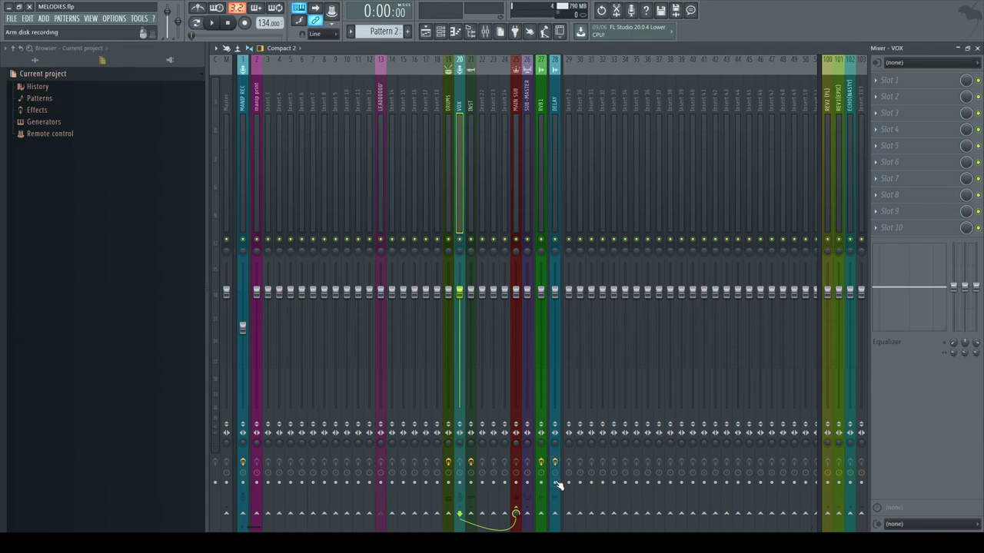
click(378, 91)
click(541, 512)
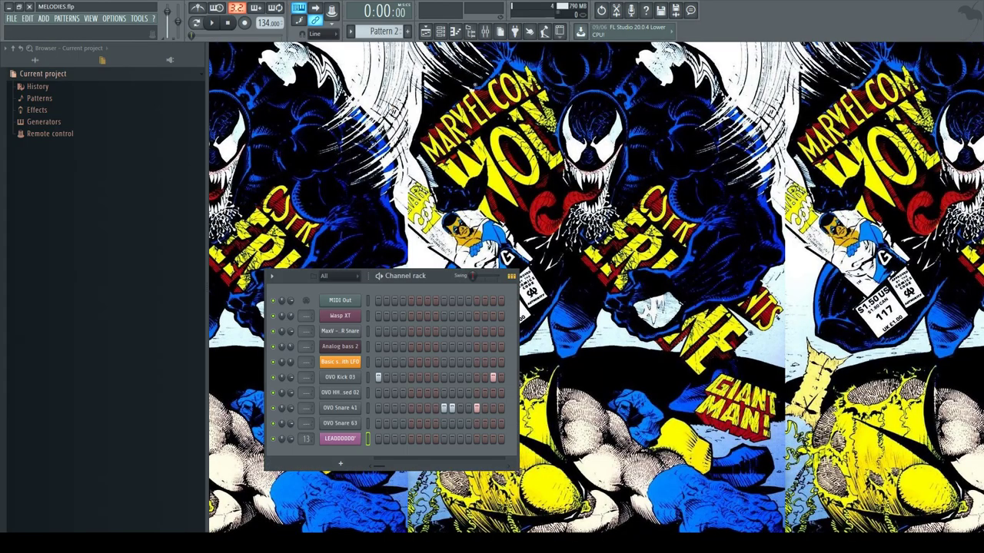
Step: Link the four OVO drum channels to mixer tracks 3 to 6 and play them briefly to check the levels
click(976, 47)
key(F9)
click(269, 98)
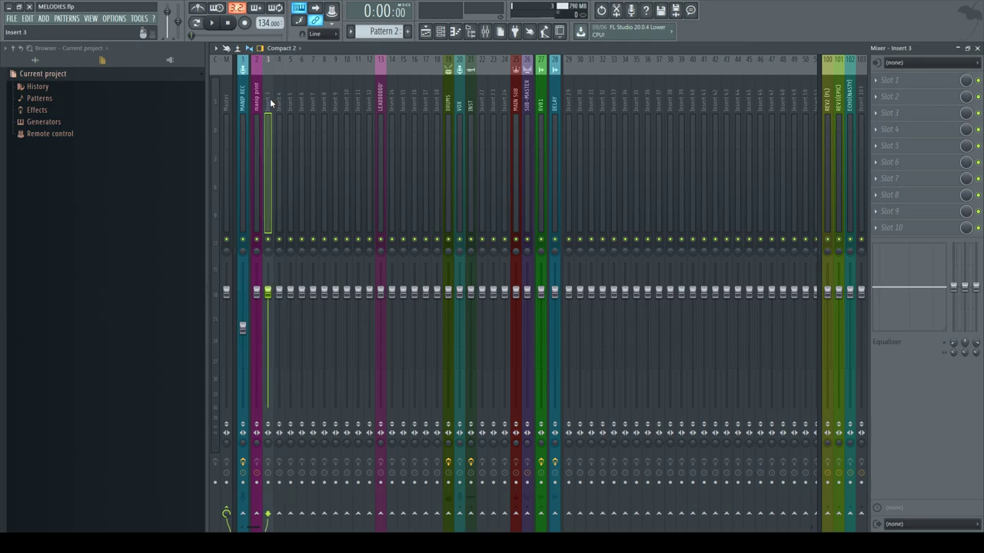
key(ctrl+l)
key(ctrl+shift+l)
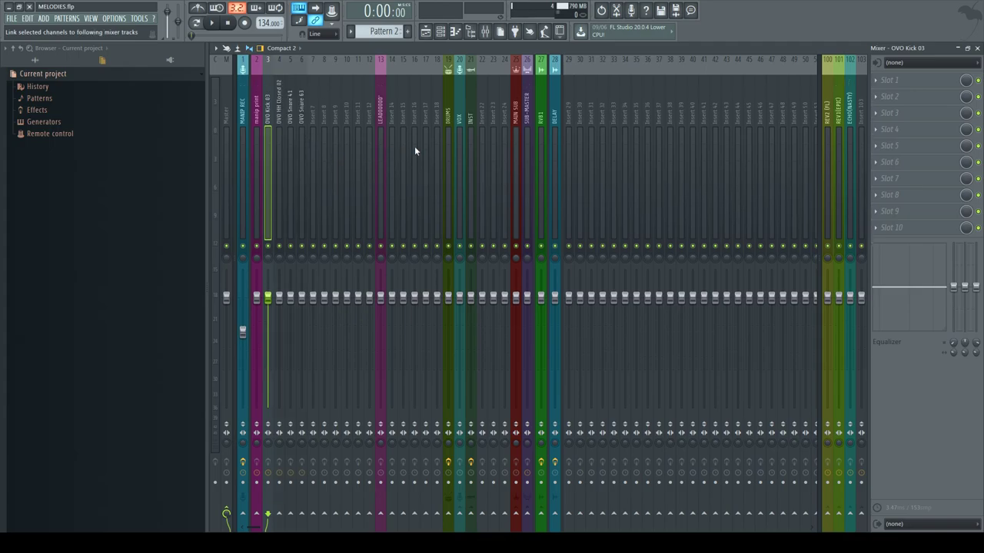
key(space)
key(space)
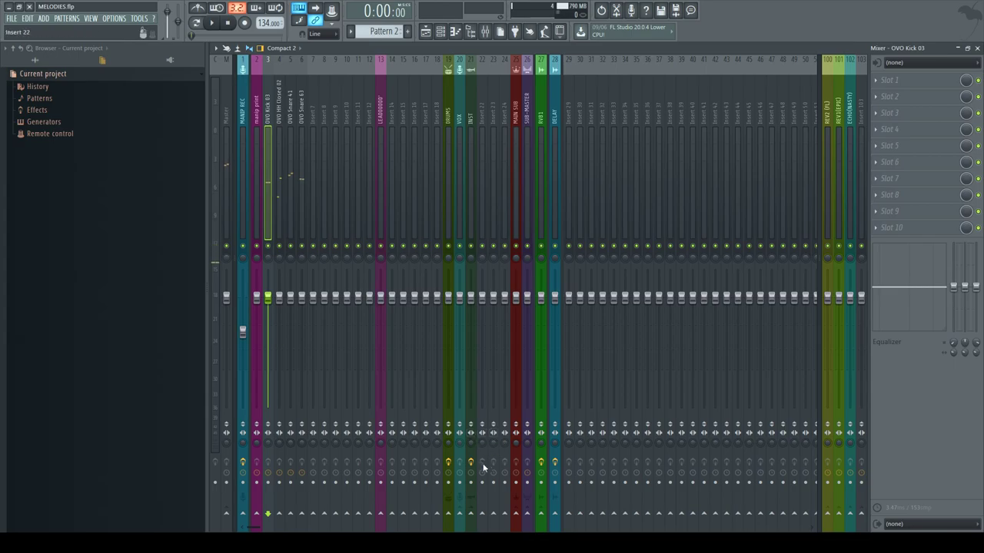
Step: Route the OVO Kick 03, OVO HH Closed 02 and OVO Snare 41 mixer tracks to the DRUMS bus
click(448, 514)
click(280, 108)
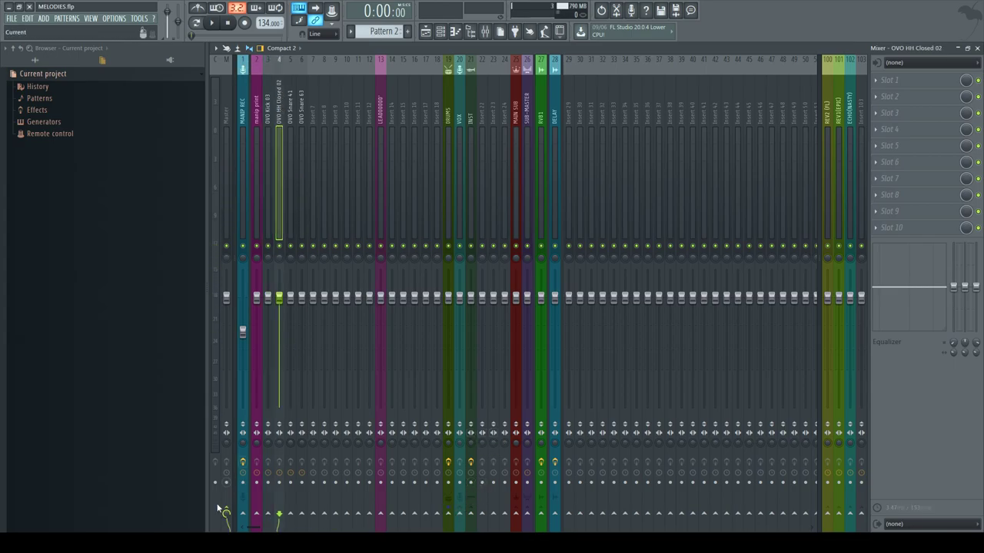
click(448, 514)
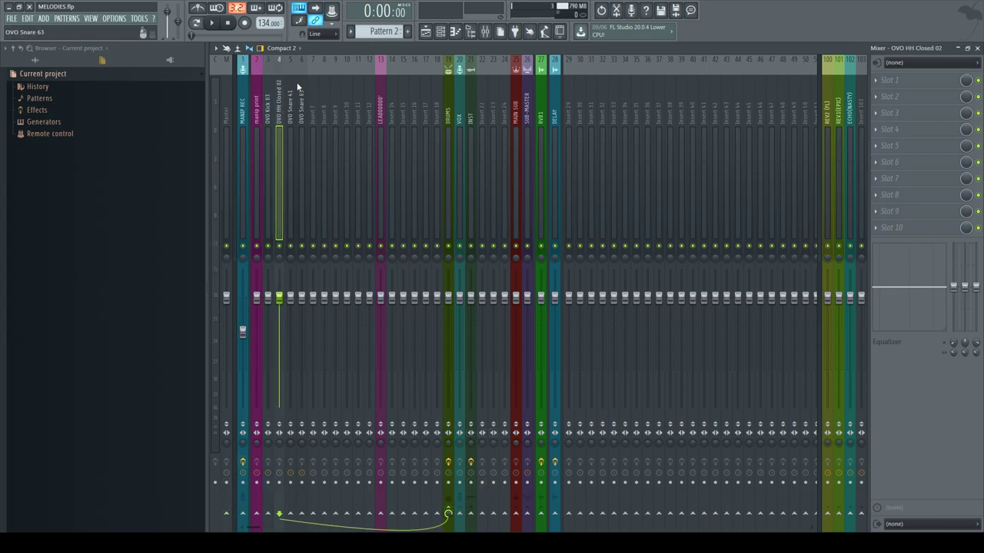
click(291, 139)
click(448, 513)
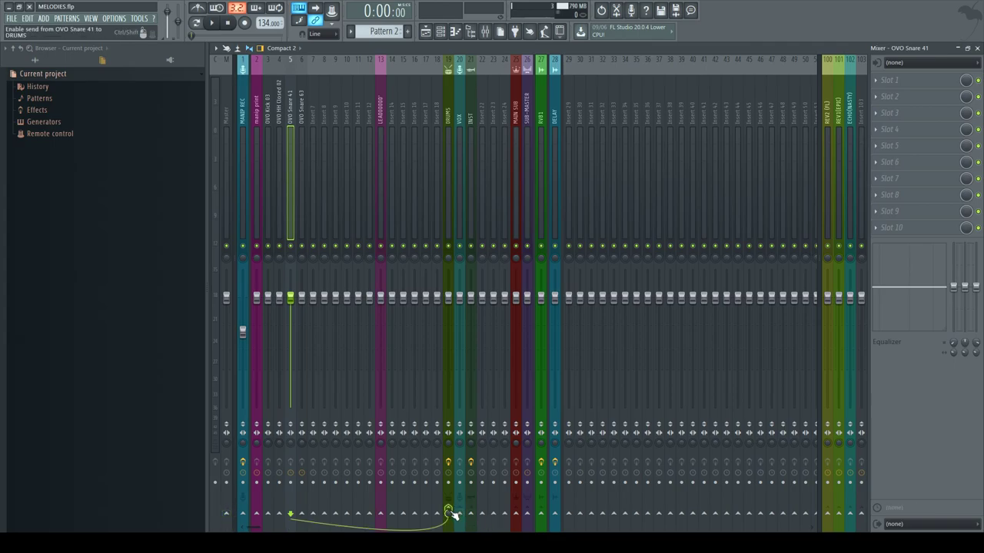
Step: Route the OVO Snare 63 mixer track to DRUMS instead of the Master and add a send to RVB1
click(301, 117)
click(226, 513)
click(448, 513)
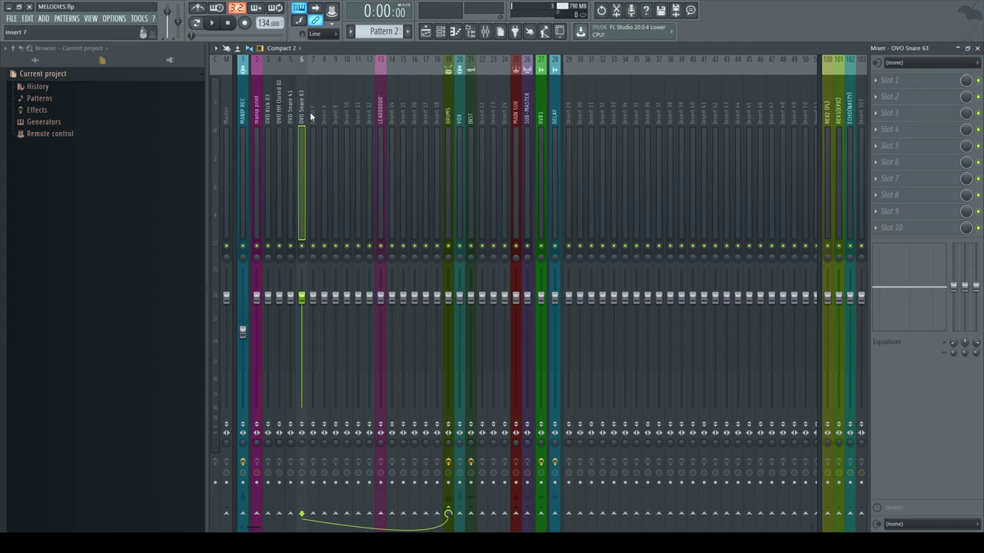
click(540, 513)
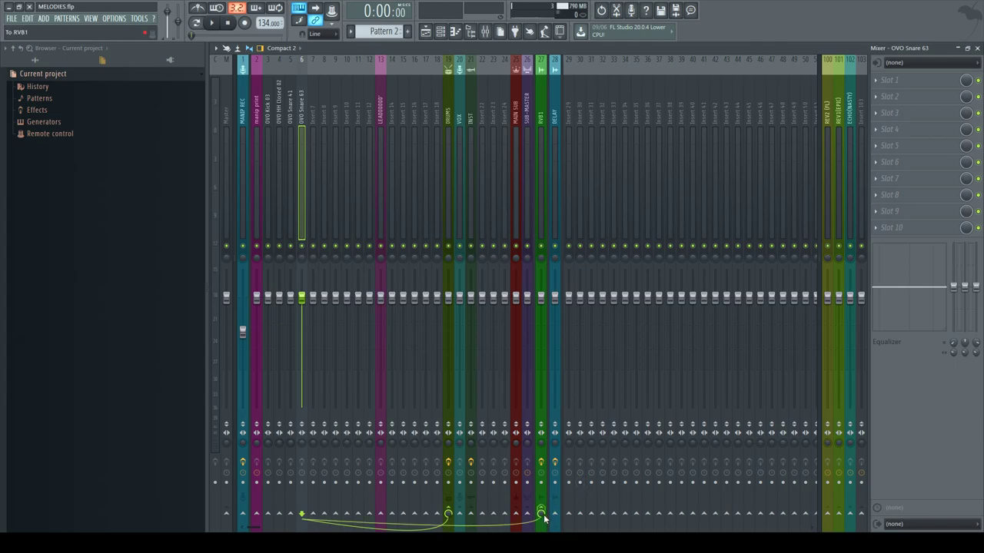
Step: Delete the Analog bass 2 channel from the Channel rack
click(957, 48)
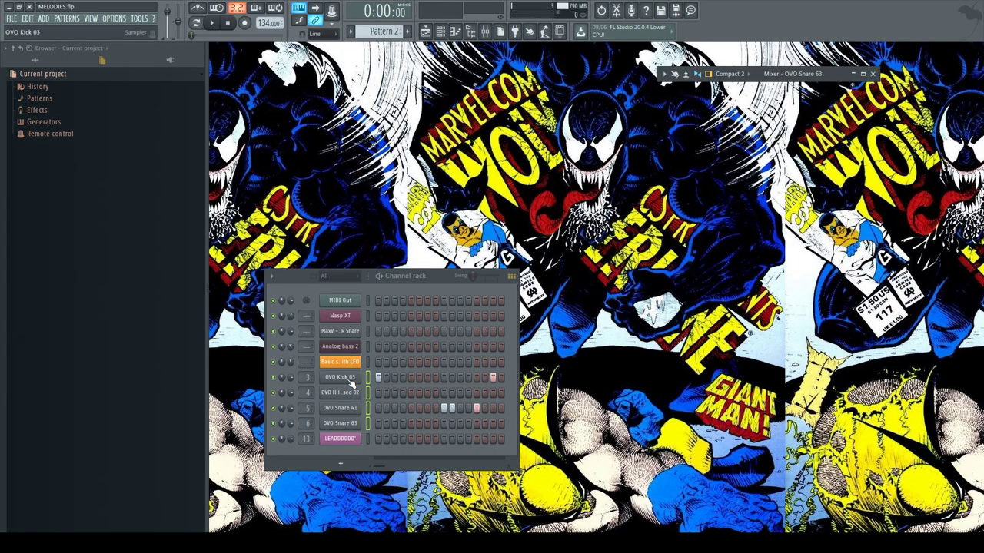
click(364, 348)
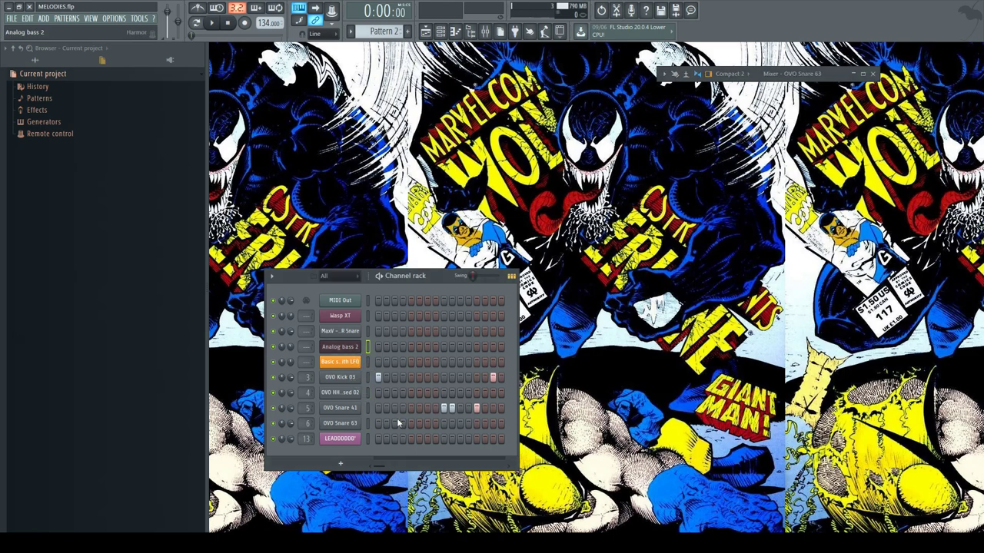
key(alt+Delete)
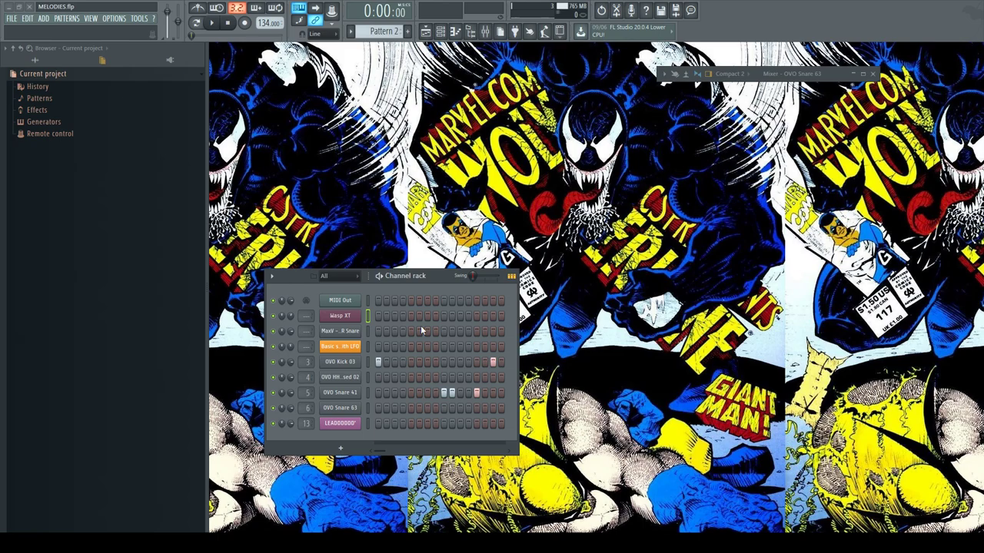
Step: Colour the Wasp XT channel green, link it to mixer track 15, and route it to VOX and RVB1
click(355, 317)
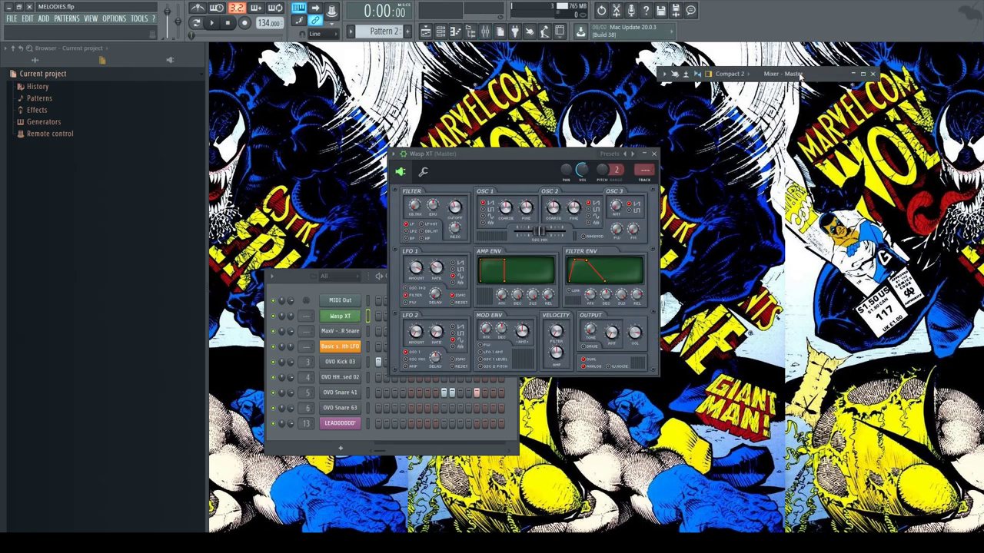
double_click(827, 74)
click(399, 110)
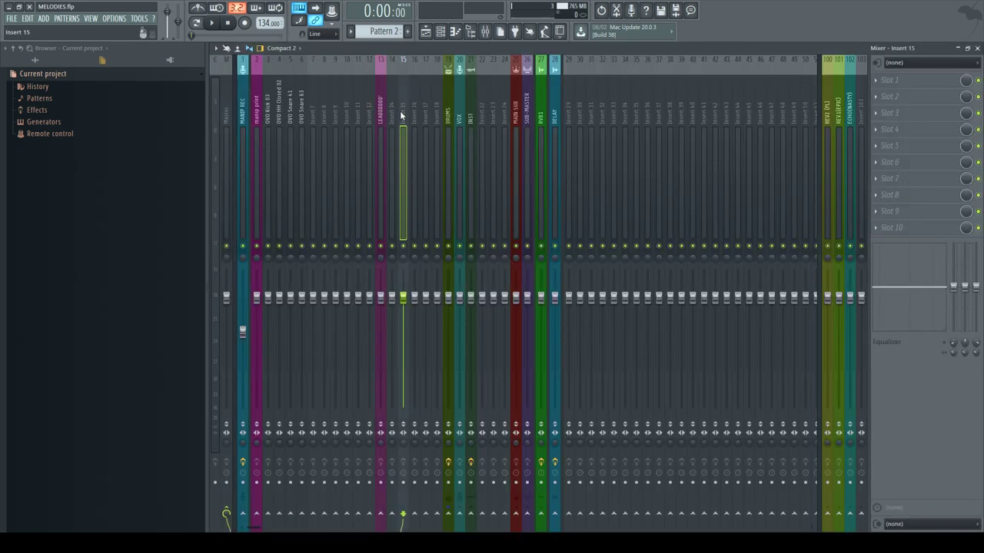
key(ctrl+l)
click(458, 514)
click(541, 513)
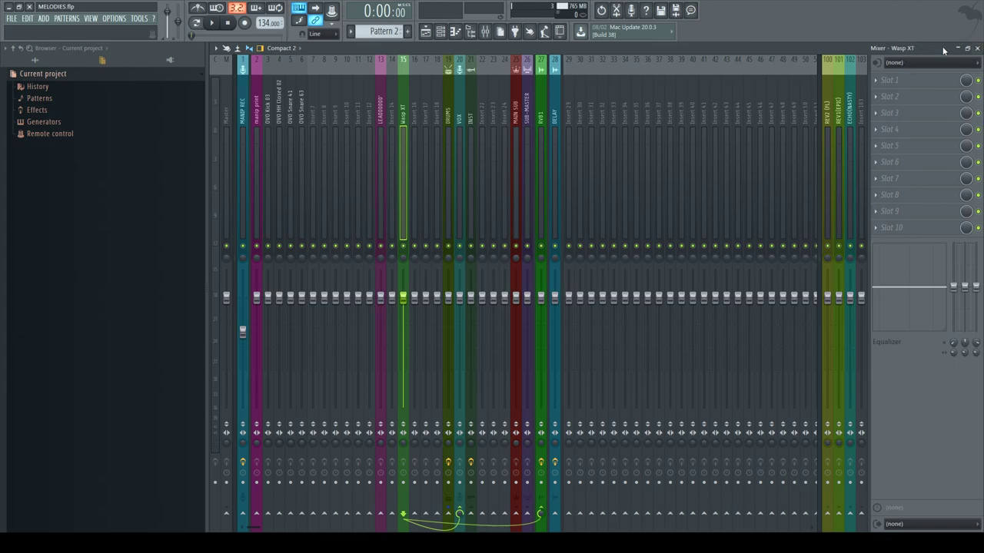
click(965, 48)
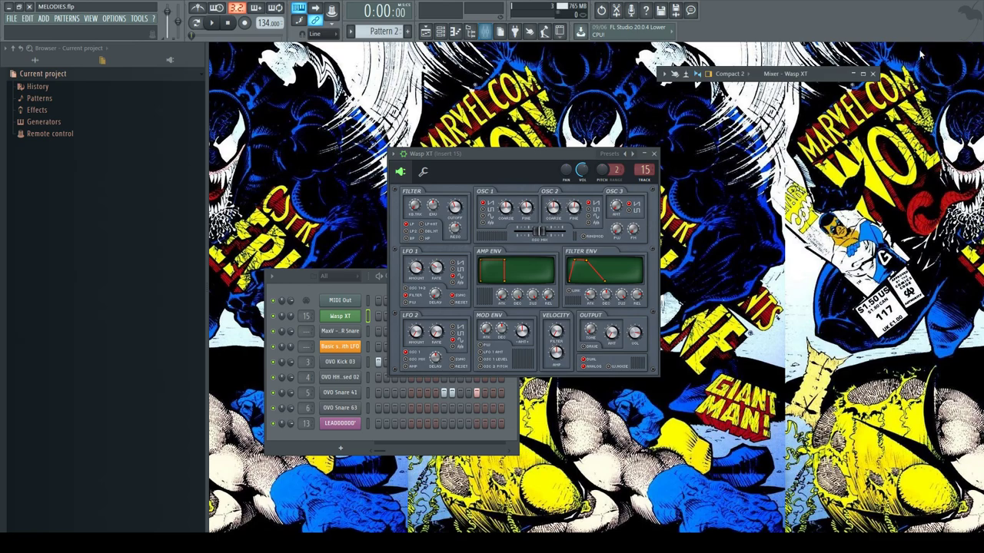
Step: Add Fruity Flangus to the first effect slot of the Wasp XT track and audition its presets, ending on Thick
double_click(837, 74)
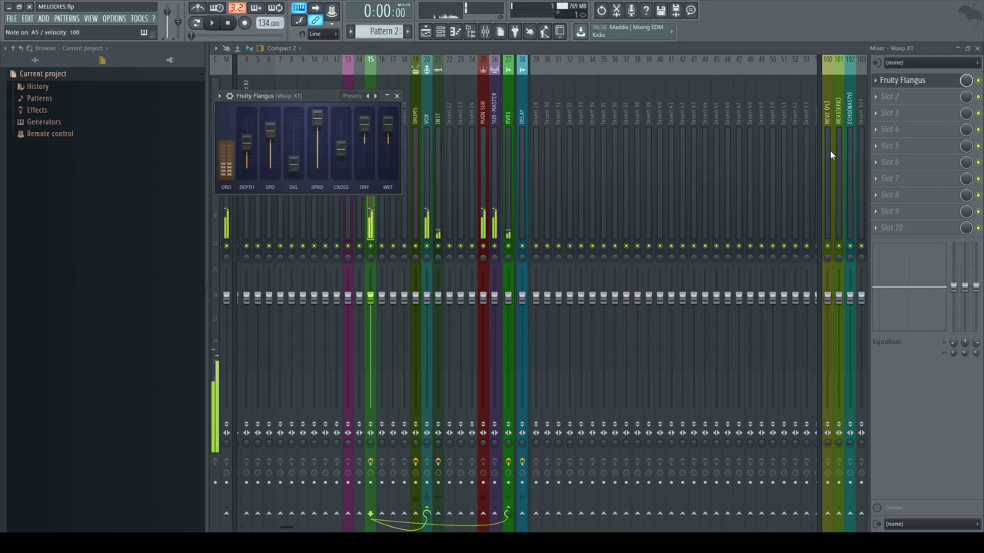
click(397, 96)
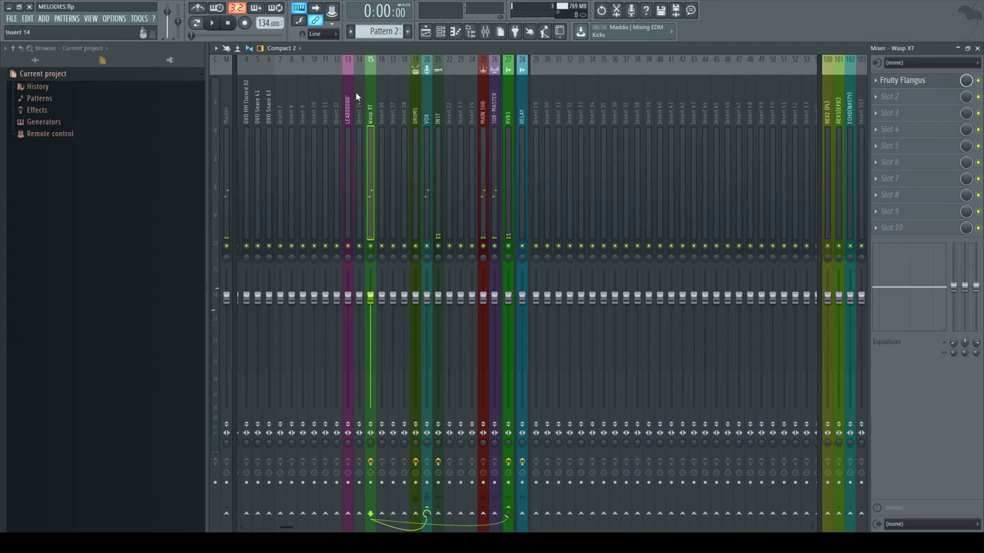
click(907, 81)
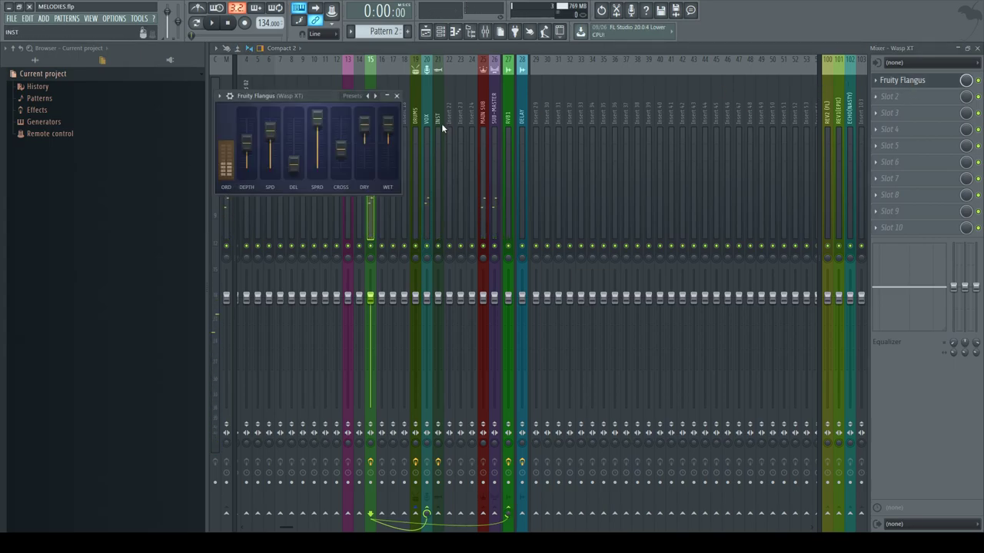
click(375, 96)
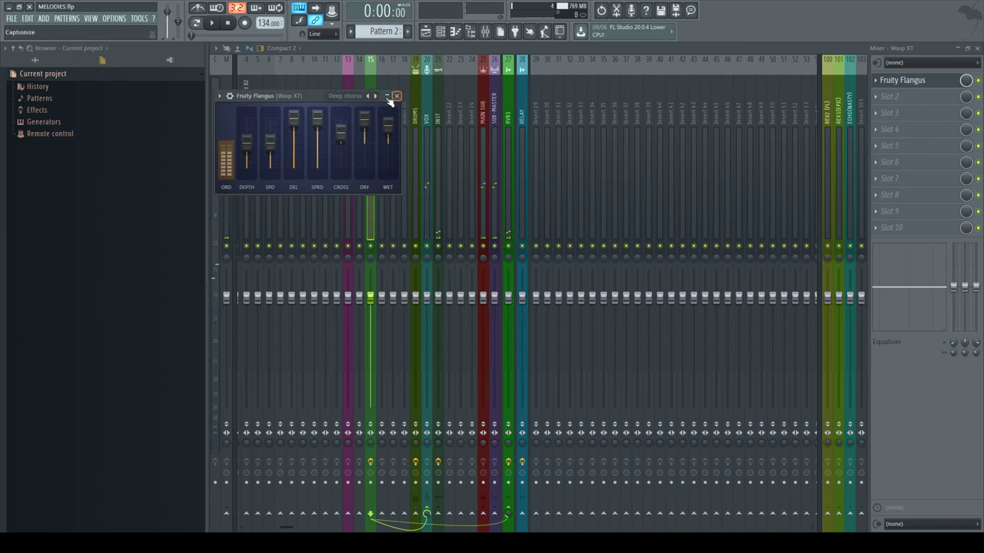
click(369, 96)
click(369, 96)
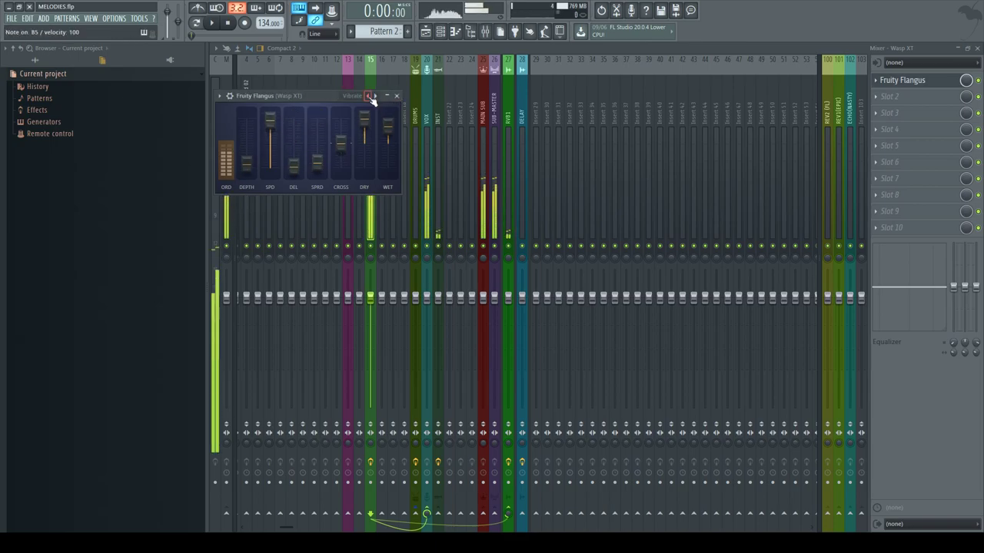
click(370, 96)
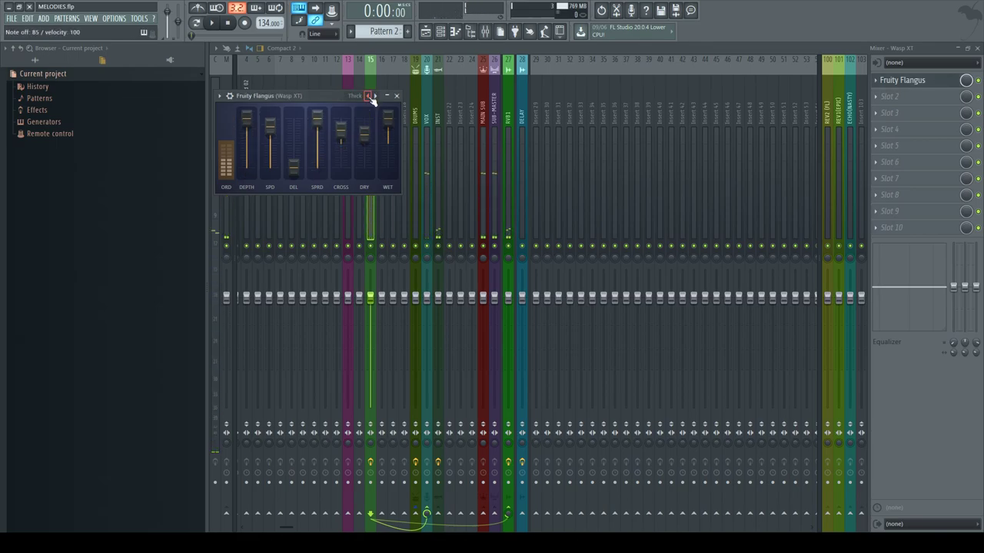
Step: Audition the Fruity Flangus presets on the Wasp XT track from Thick back to Flanger and close the plugin
click(369, 96)
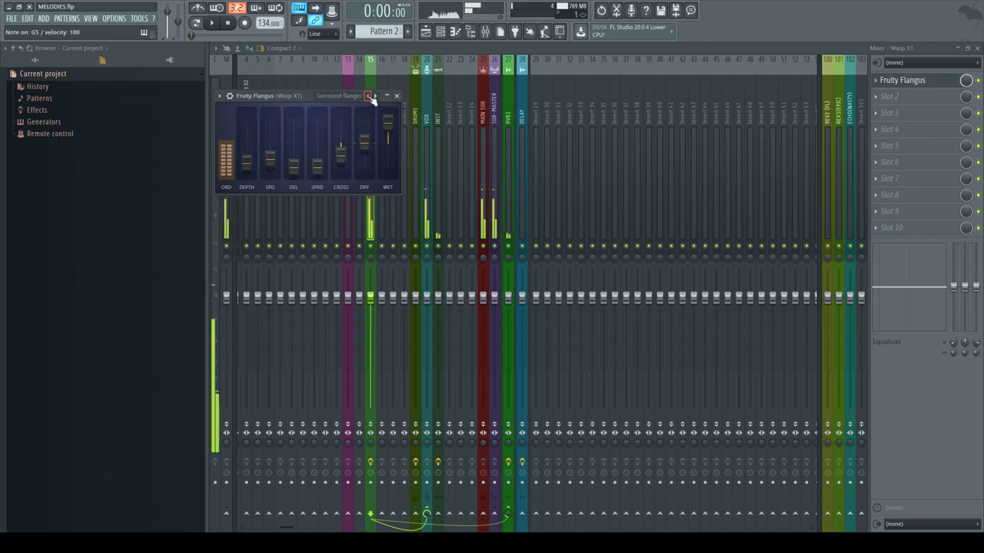
click(370, 96)
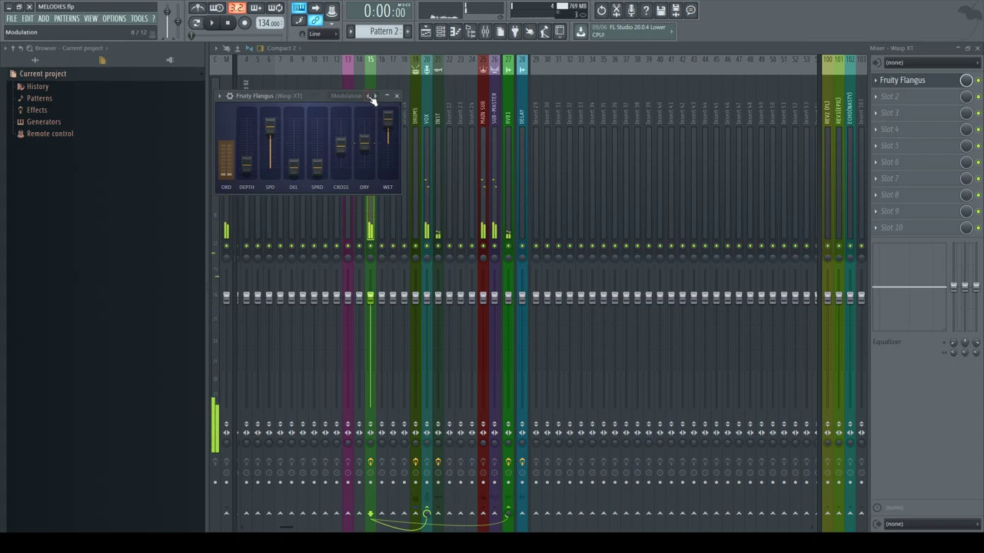
click(370, 96)
click(370, 96)
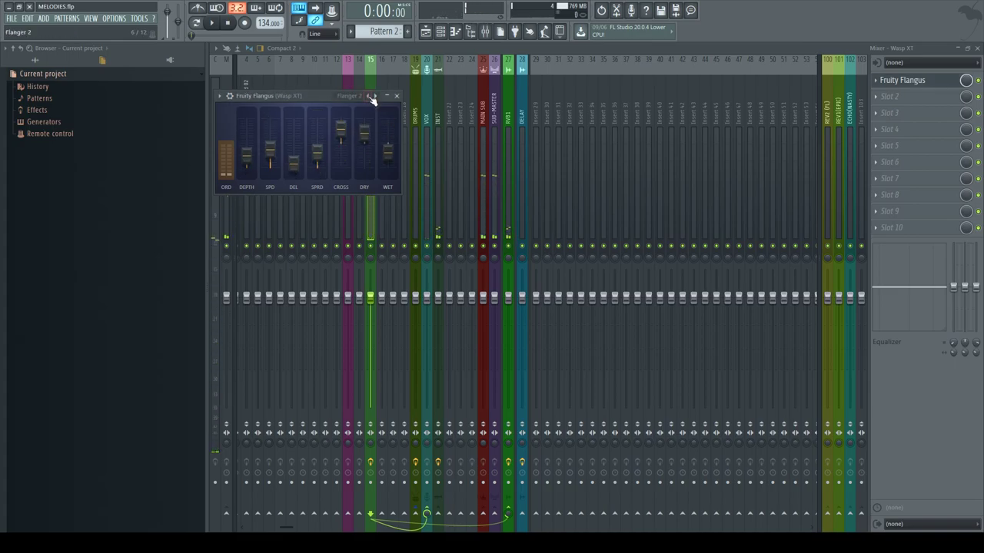
click(370, 96)
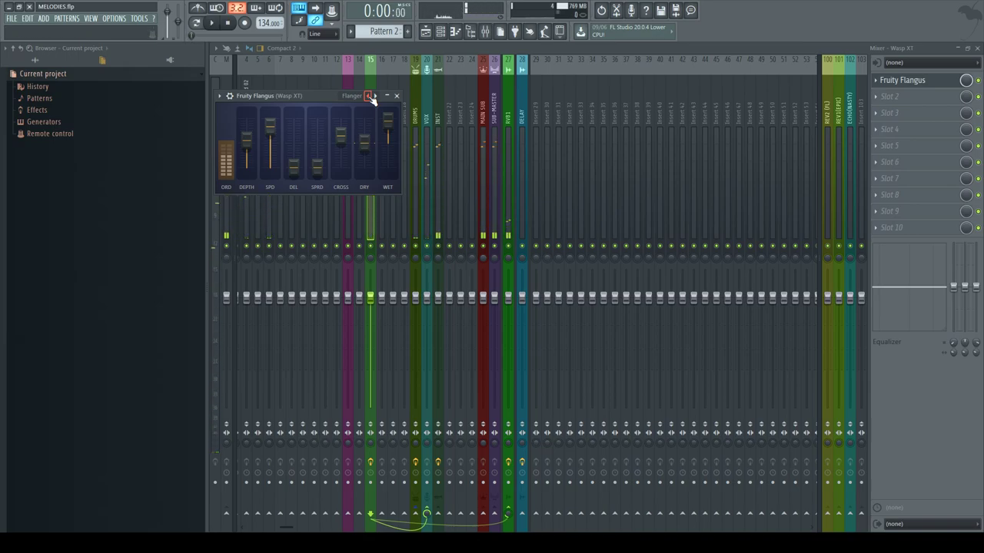
click(397, 96)
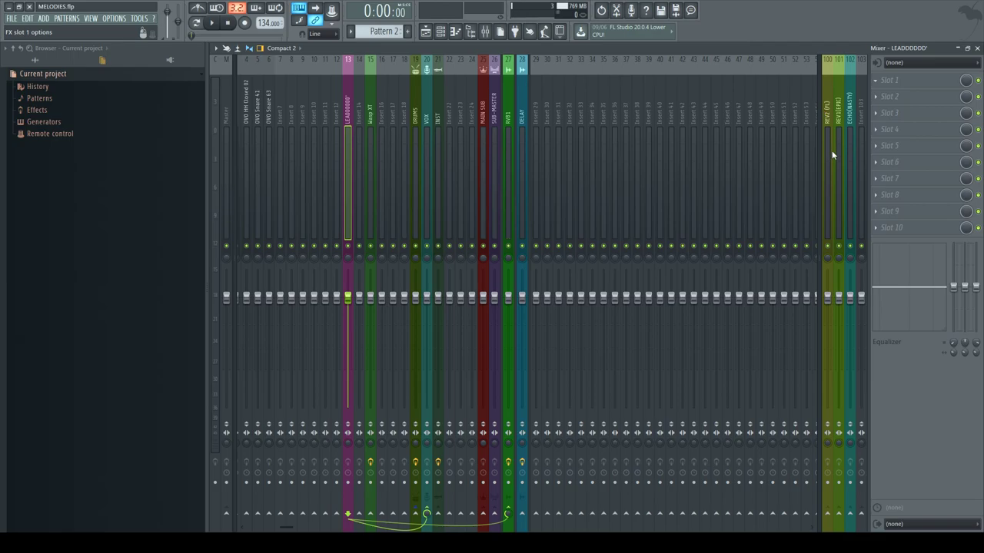
Step: Set Fruity Flangus on the pink lead mixer track to the Deep chorus preset and reduce its wet level
click(431, 151)
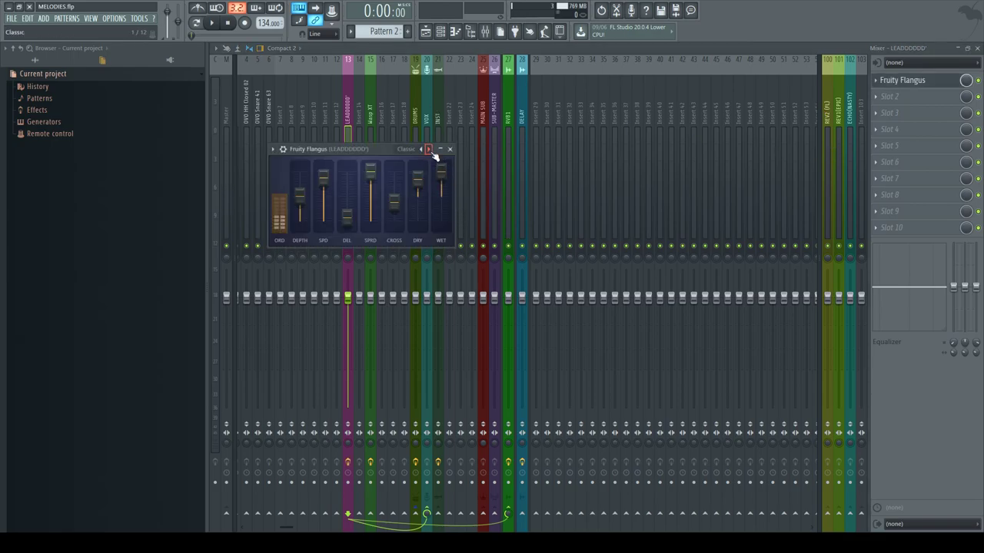
click(431, 150)
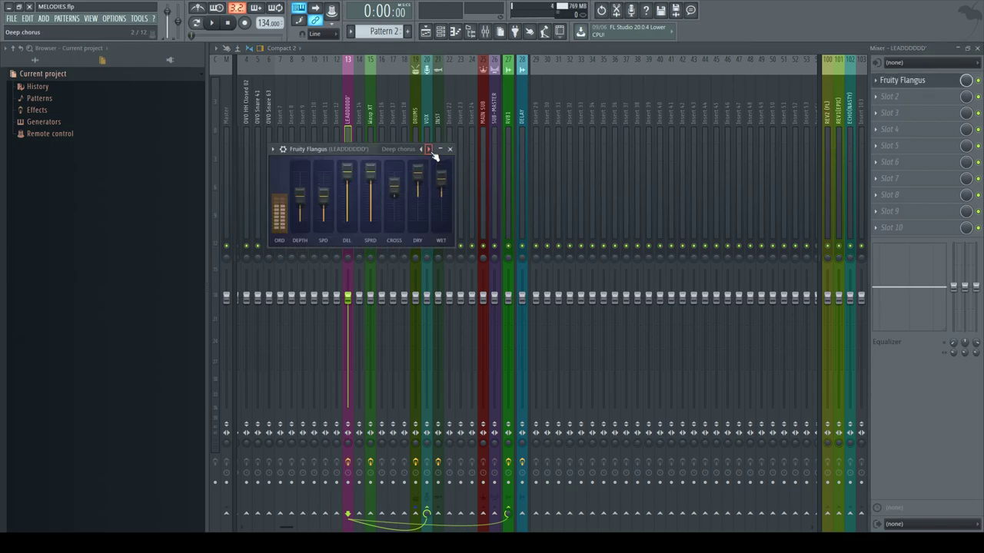
drag(442, 177, 444, 186)
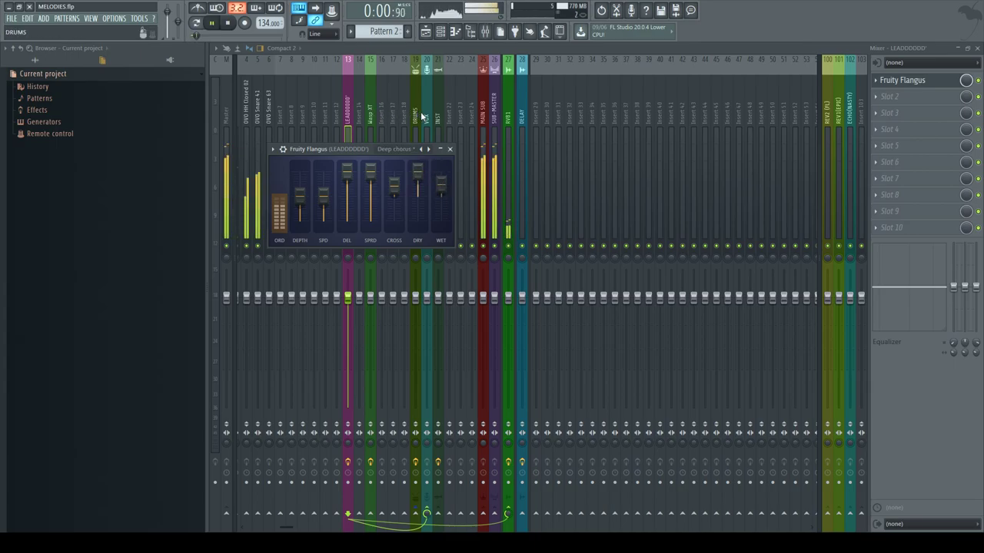
click(450, 150)
click(976, 48)
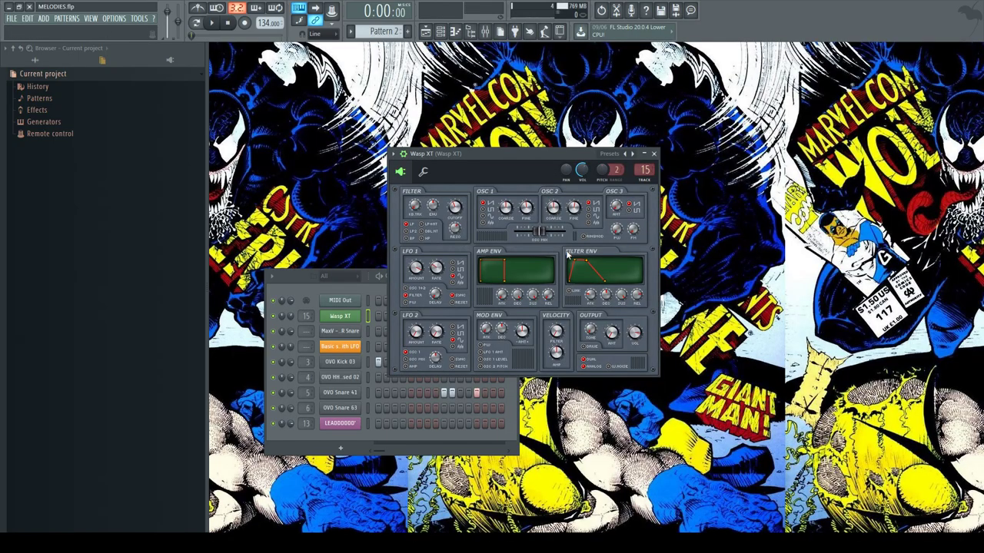
Step: Place Pattern 5 at bar 1 of Track 4 in the Playlist and extend the clip to bar 5
key(F5)
click(407, 31)
click(367, 184)
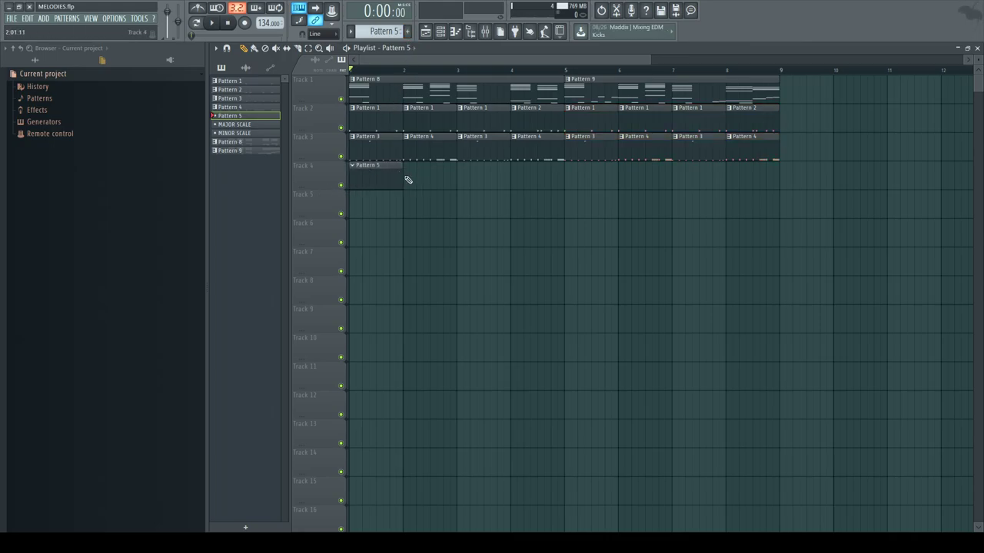
drag(401, 177, 565, 180)
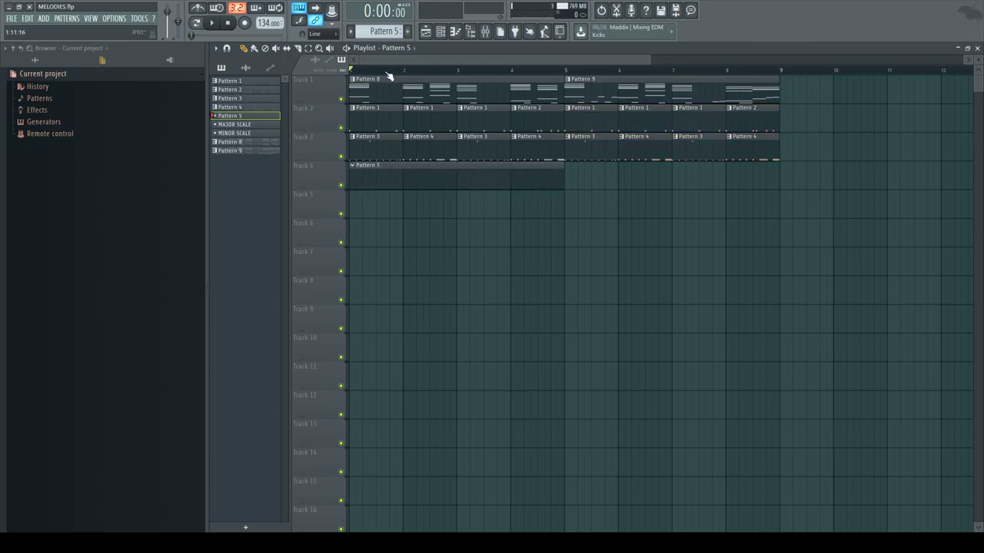
Step: Draw overlapping D#5 and F5 notes for the pink lead channel in Pattern 5, starting on beat three of bar 1
double_click(371, 177)
click(355, 428)
key(F7)
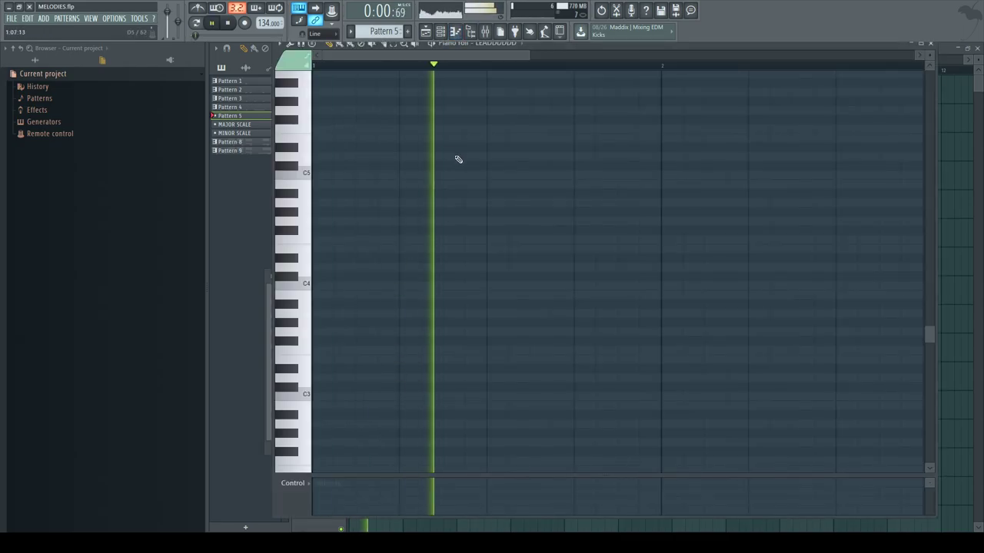
click(491, 147)
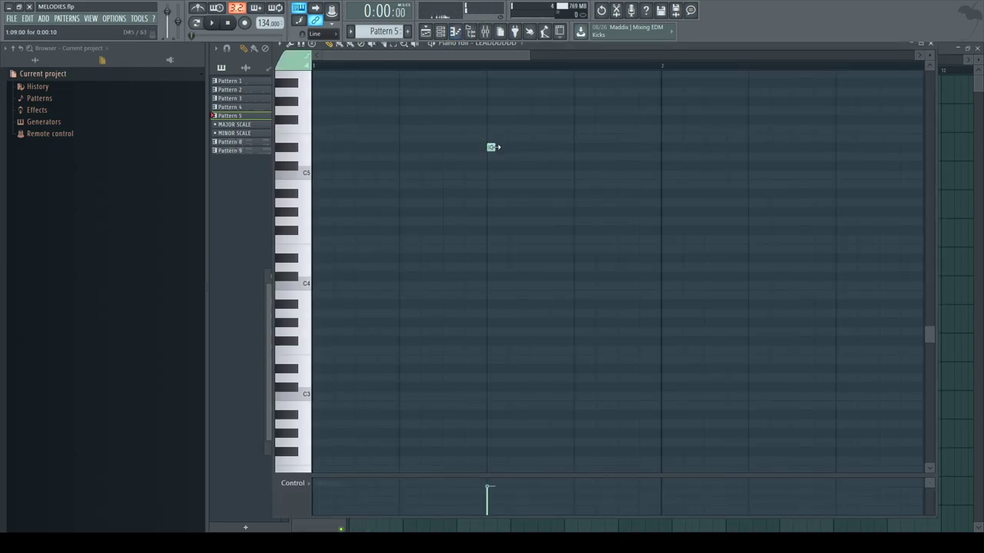
click(512, 128)
key(space)
key(space)
mouse_move(530, 129)
mouse_down()
mouse_move(552, 129)
mouse_move(537, 147)
mouse_up()
key(space)
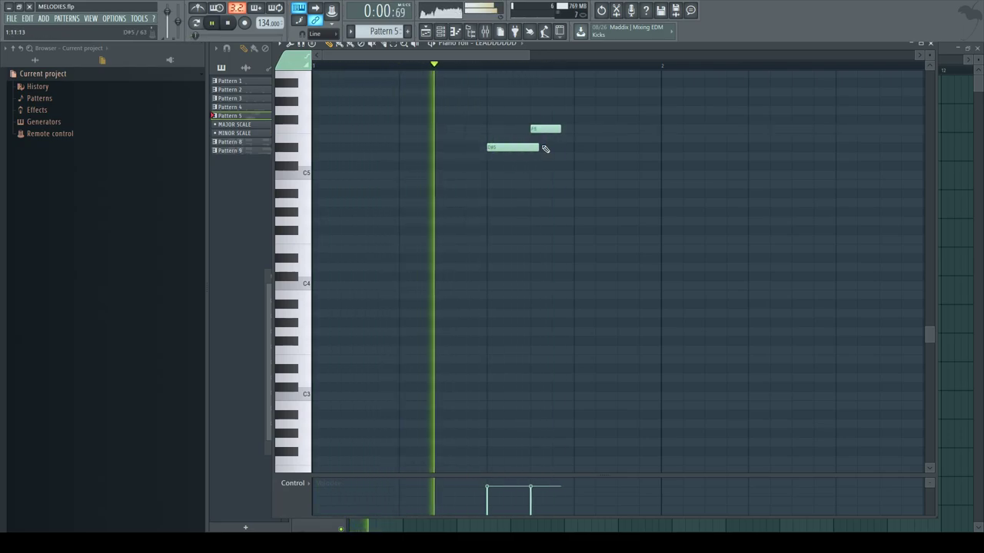
key(space)
Step: Add a short G#5 note on beat four of bar 1 and play back the lead
click(578, 110)
right_click(581, 109)
click(582, 101)
key(space)
drag(618, 102, 584, 102)
scroll(607, 185, up, 4)
key(space)
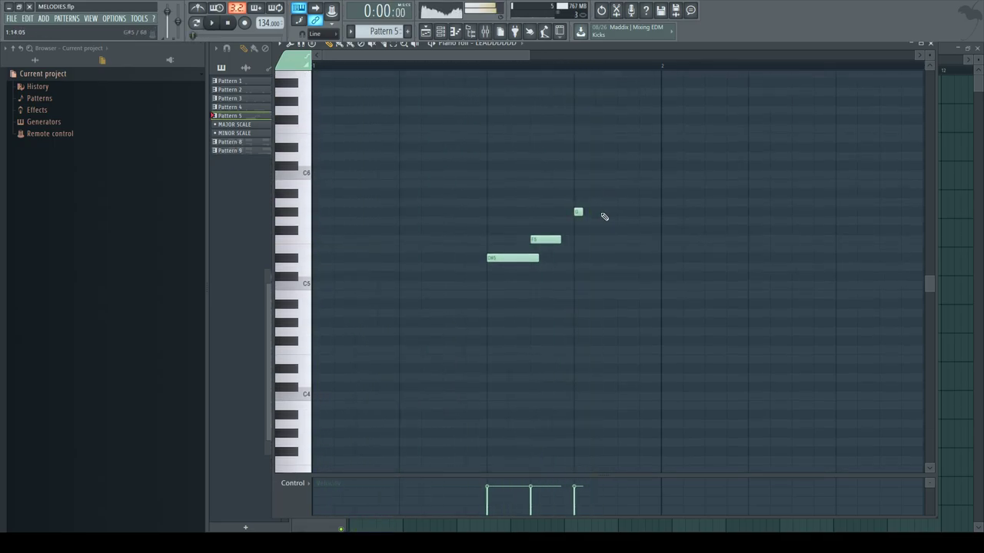
Step: Add an A#5 note half a beat after the G#5 and lengthen the G#5 to meet it
click(622, 201)
drag(622, 202, 623, 192)
key(space)
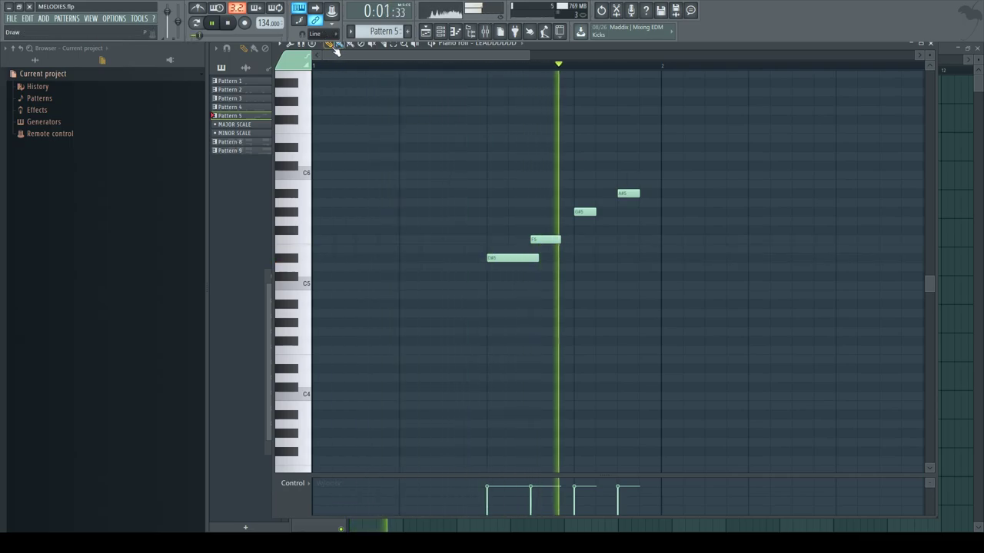
key(space)
key(space)
drag(604, 210, 629, 212)
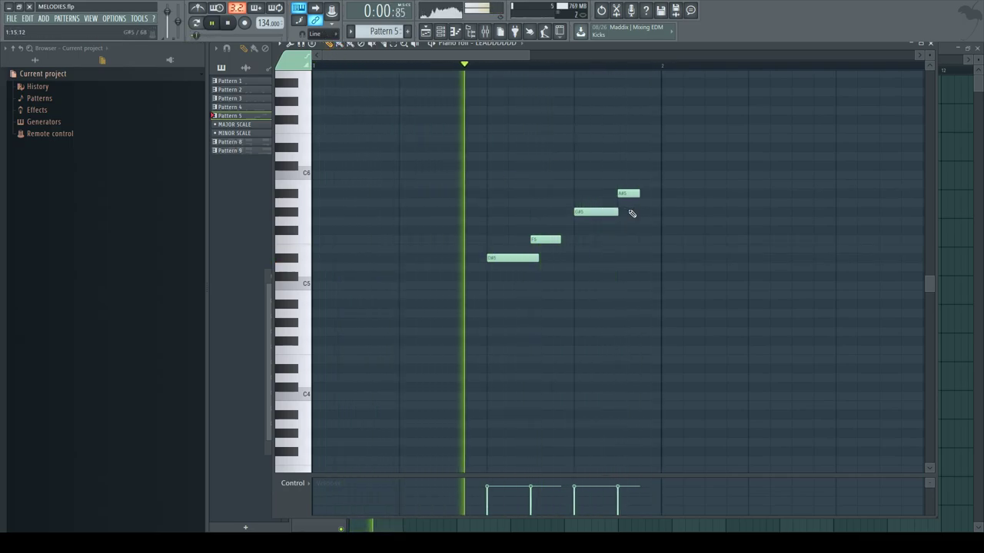
key(space)
click(664, 174)
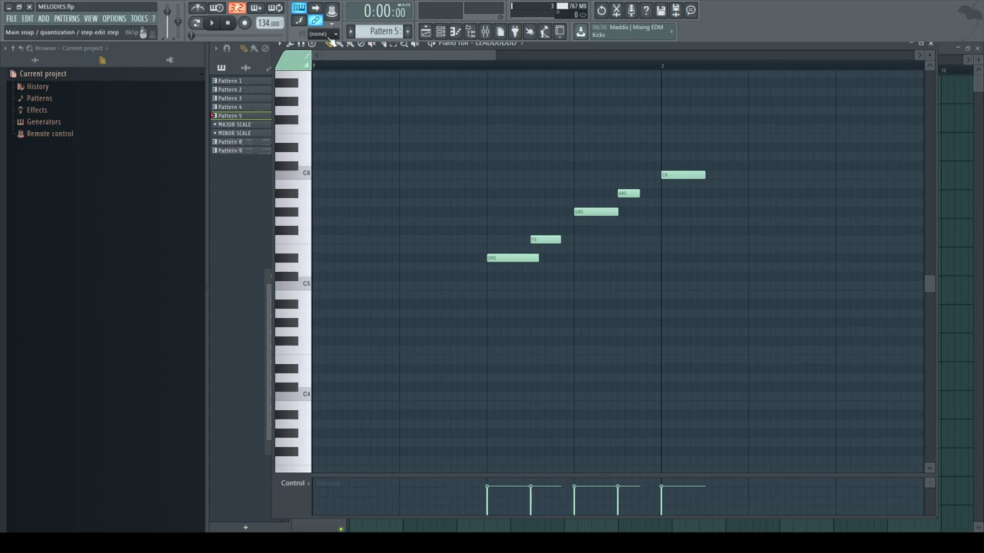
key(BackSpace)
right_click(674, 175)
click(666, 176)
right_click(667, 176)
click(665, 186)
right_click(678, 187)
Step: Place a short A#5 note at the start of bar 2 and a C6 note just after it, with snapping off
click(664, 192)
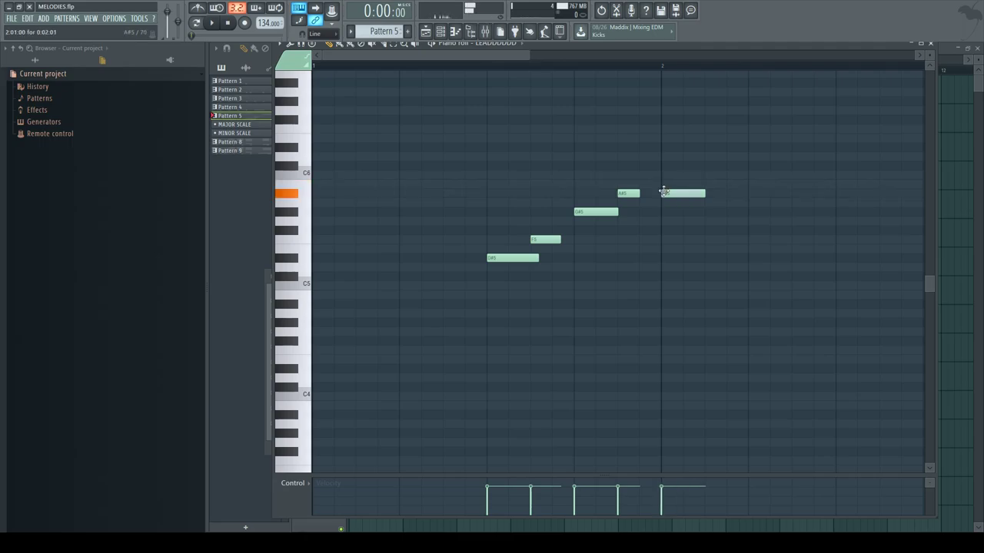
drag(698, 192, 677, 192)
right_click(677, 192)
click(672, 193)
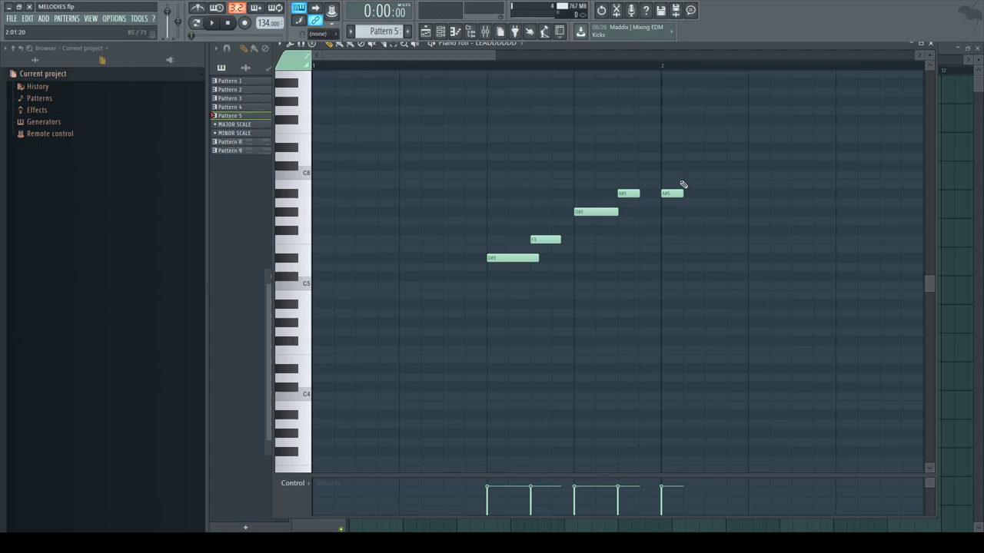
drag(680, 166, 680, 175)
key(space)
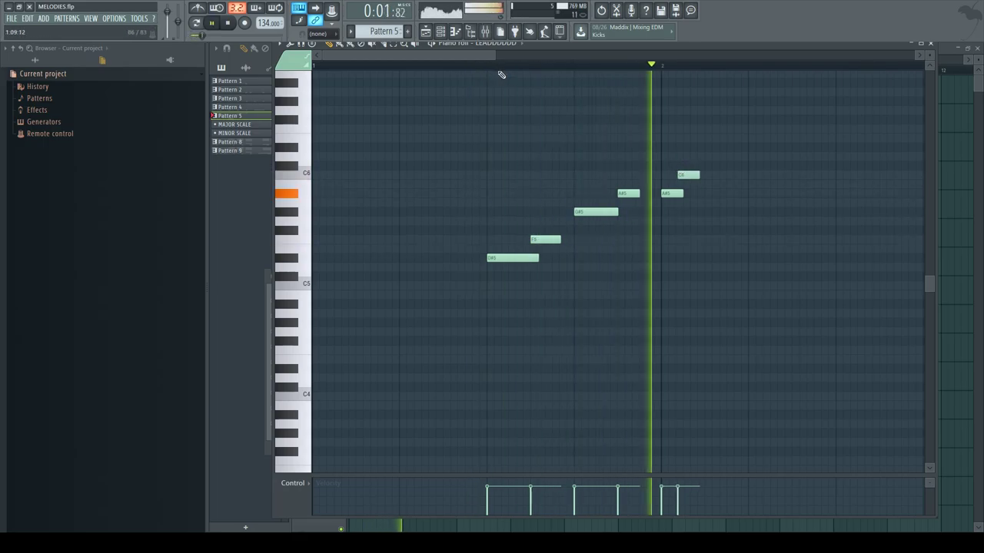
key(space)
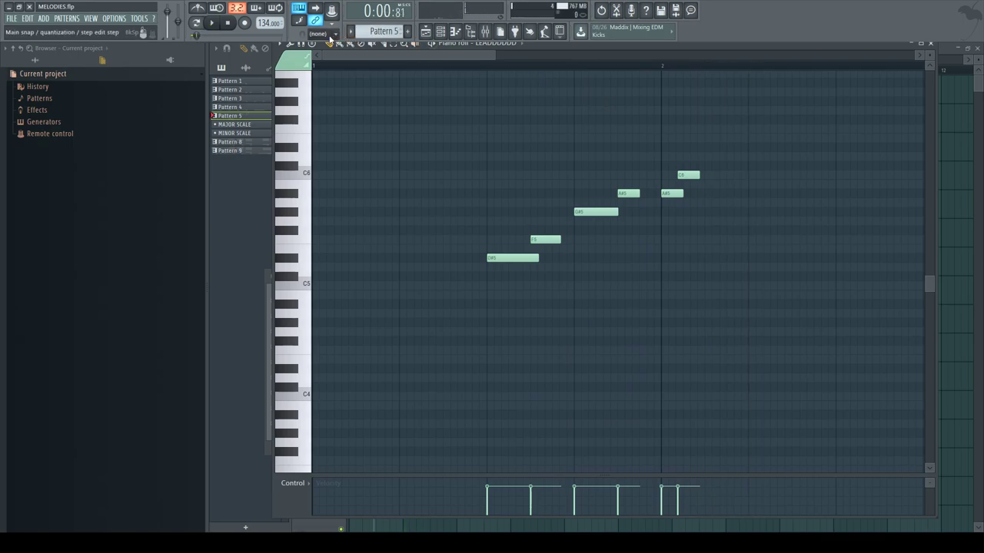
key(space)
key(space)
key(space)
Step: Add a short D#6 note on beat two of bar 2 and play back the melody
click(757, 156)
key(space)
drag(756, 156, 755, 146)
key(space)
key(space)
click(838, 194)
drag(838, 194, 838, 175)
drag(487, 54, 564, 55)
right_click(614, 175)
Step: Copy the A#5 and C6 note pair from the start of bar 2 to beat three and play it back
drag(480, 234, 424, 153)
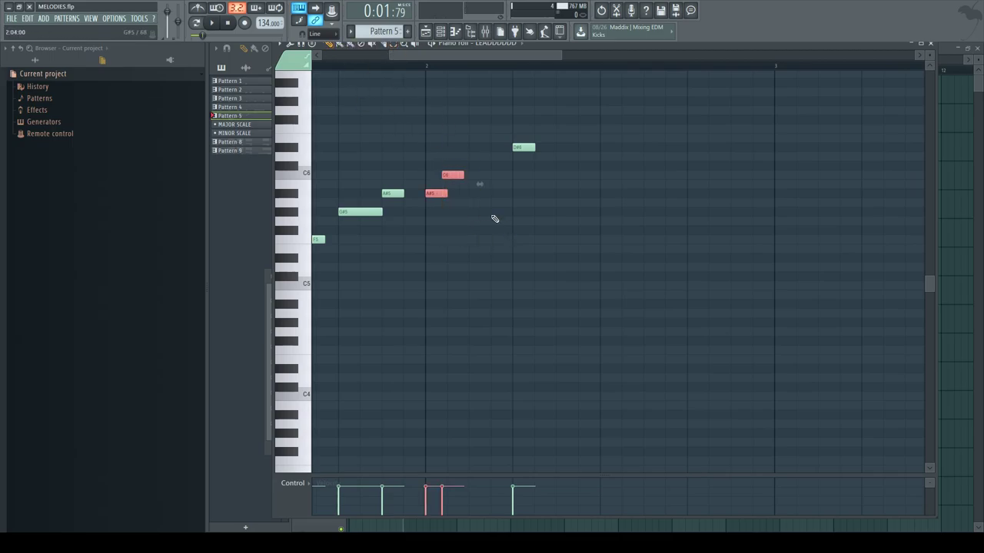
drag(440, 194, 615, 202)
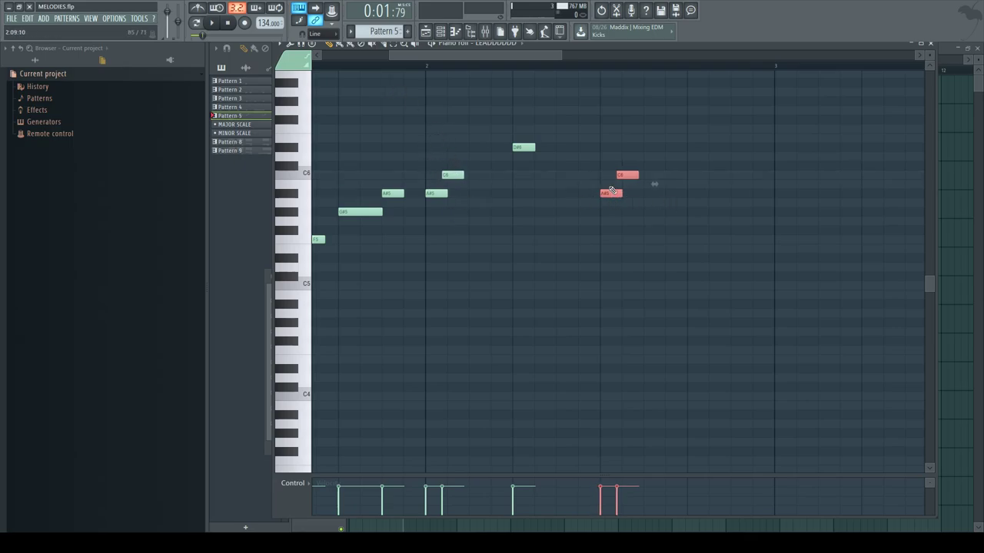
key(space)
click(454, 68)
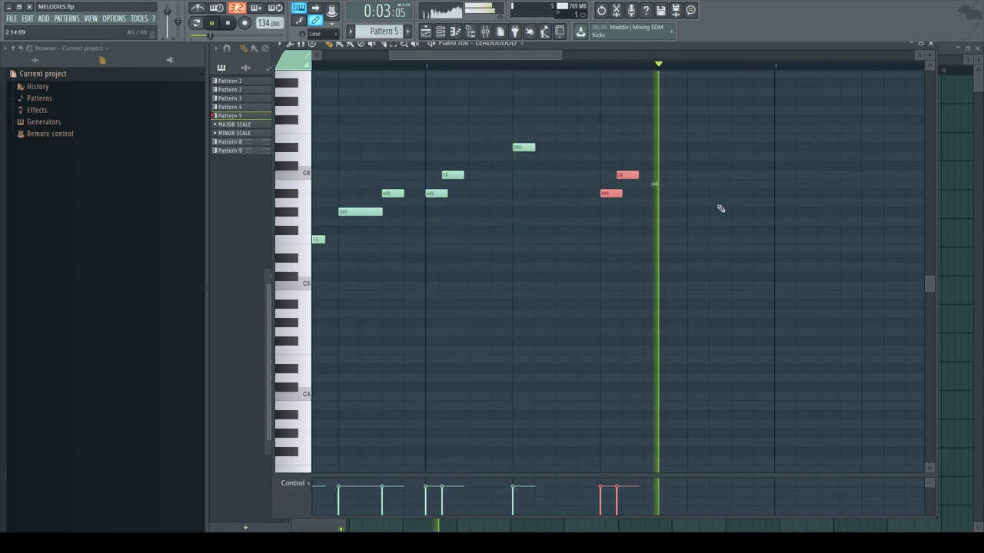
key(space)
Step: Add a G#5 note on beat four of bar 2, stretch it almost to bar 3, and play the arrangement
click(695, 211)
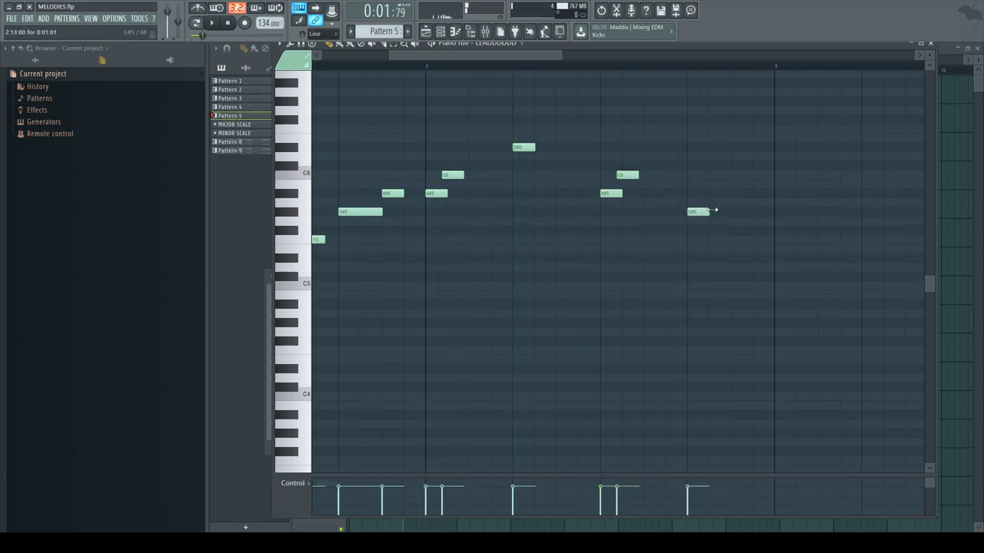
drag(711, 210, 758, 214)
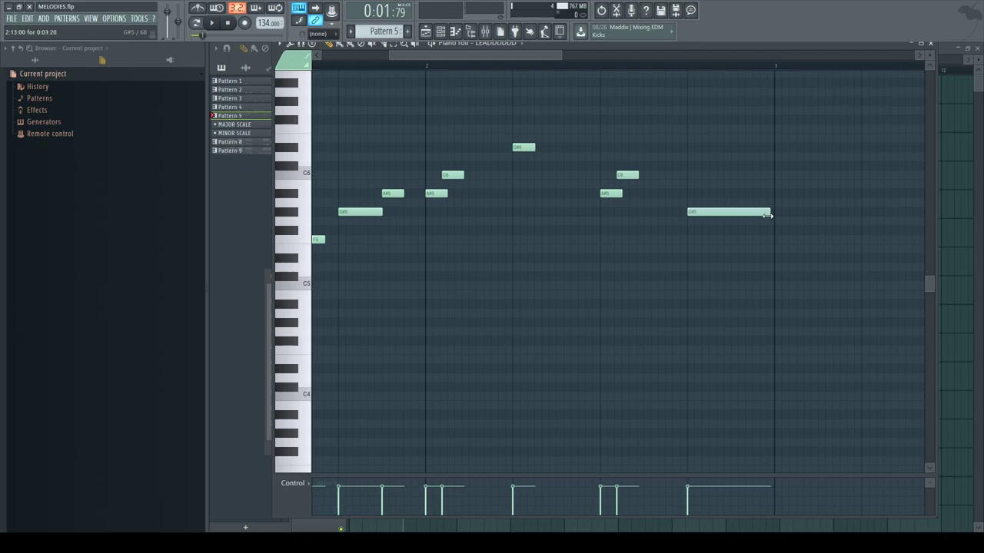
click(947, 55)
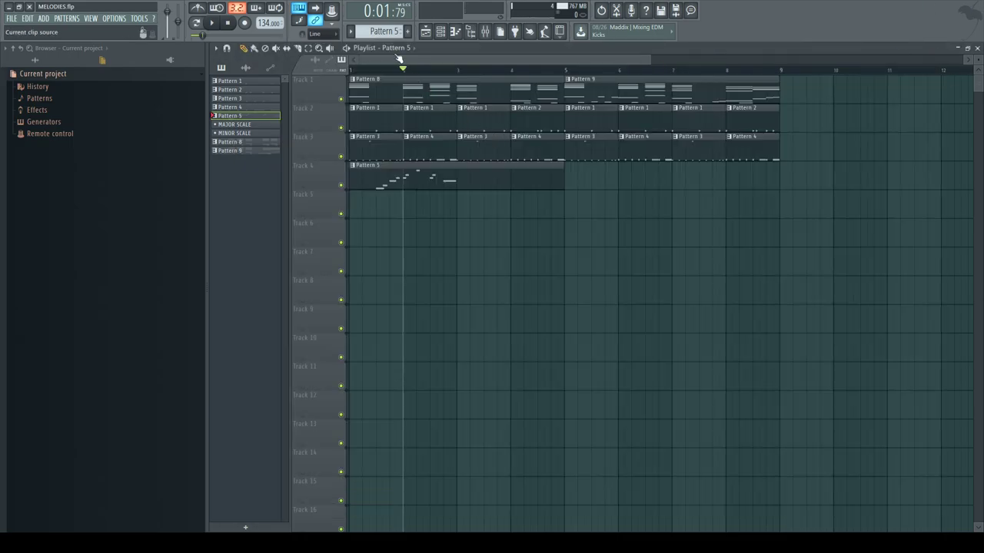
key(space)
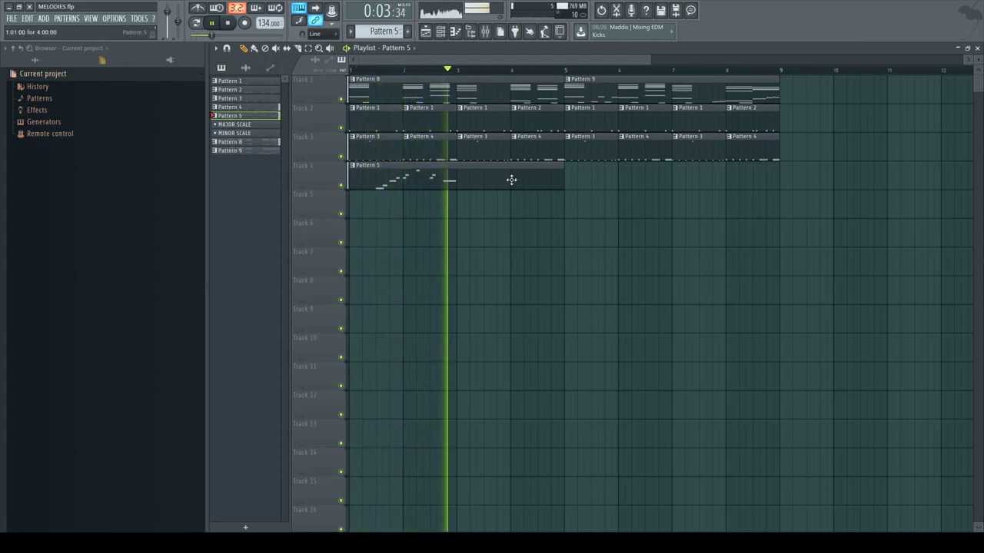
key(space)
key(space)
Step: Reopen Pattern 5's lead notes and add D#5 on beat three of bar 3 and F5 half a beat after it
double_click(466, 171)
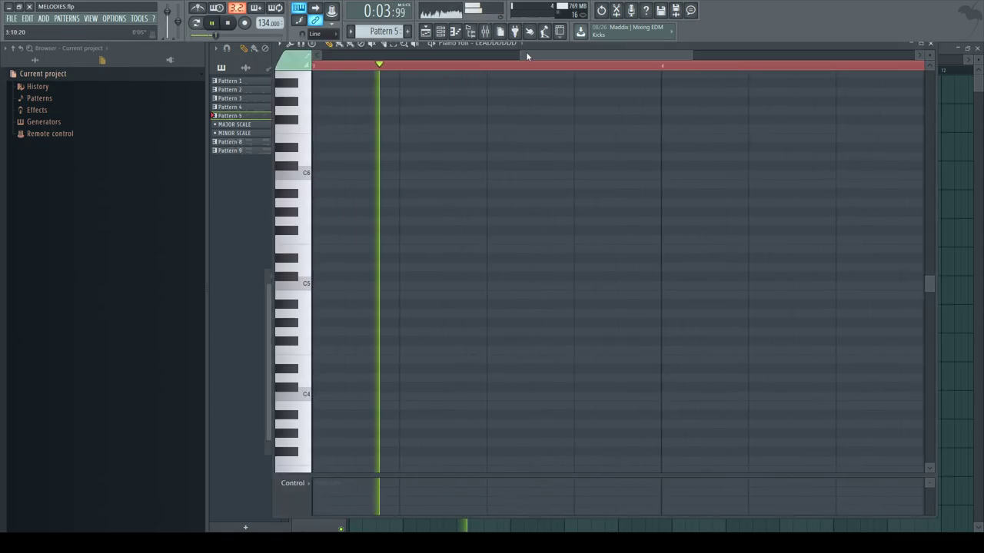
key(space)
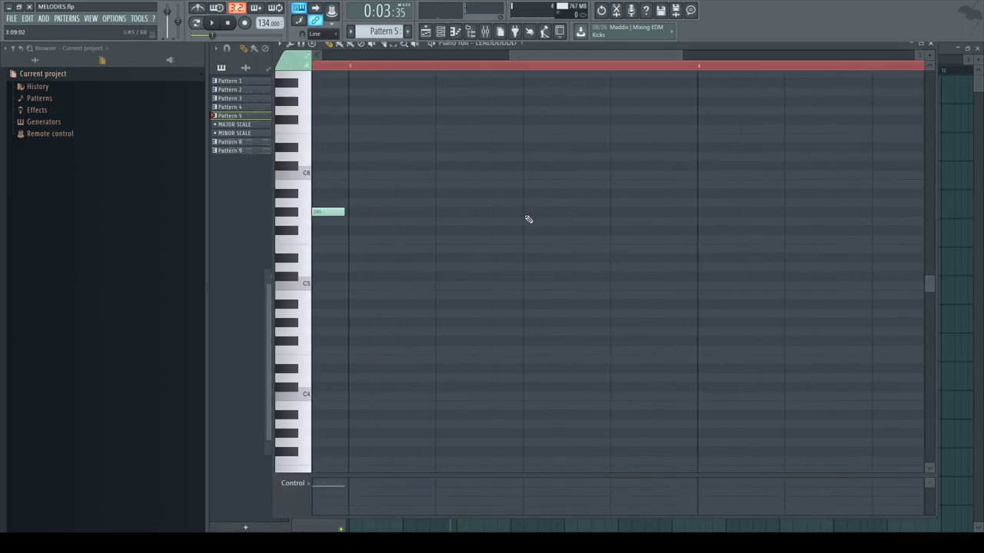
drag(529, 223, 553, 267)
click(567, 240)
key(space)
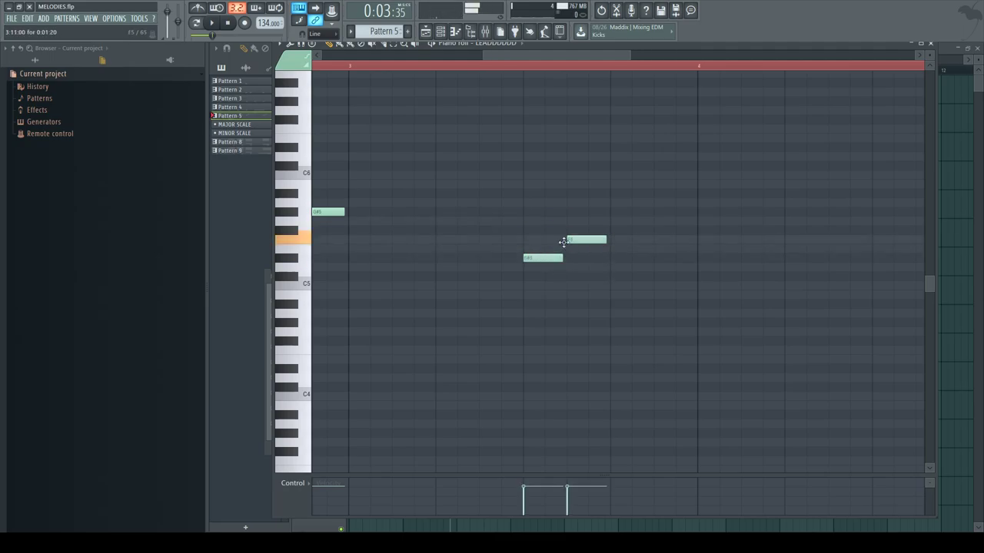
key(space)
Step: Add G#5 on beat four of bar 3 and F5 half a beat after it, and lengthen the two preceding notes
drag(613, 221, 615, 201)
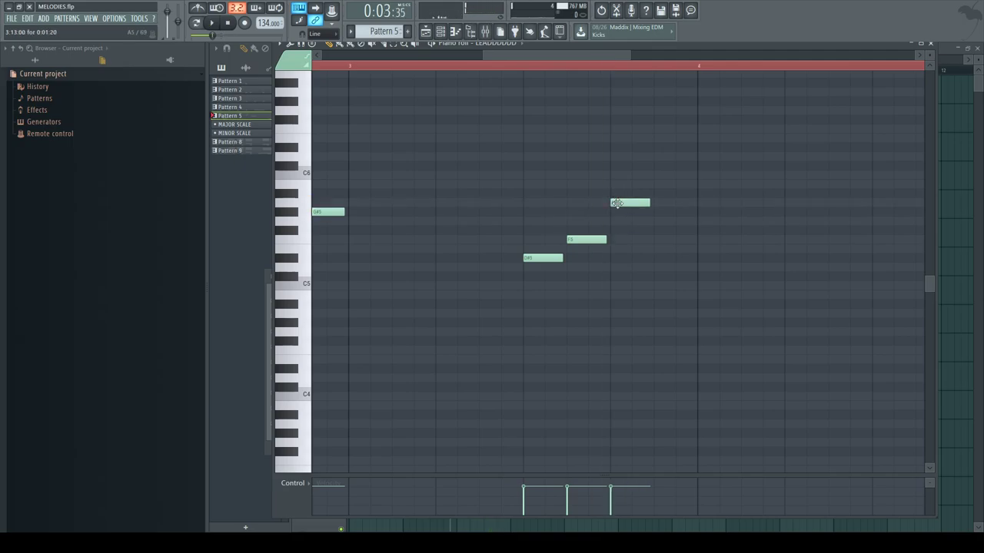
right_click(644, 202)
drag(613, 206, 654, 242)
click(632, 234)
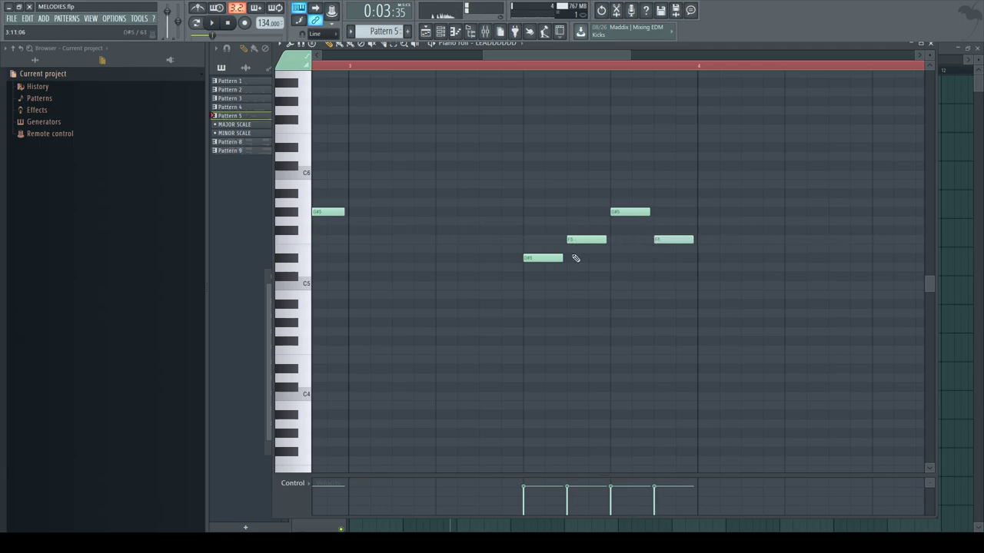
key(space)
drag(571, 257, 628, 239)
key(space)
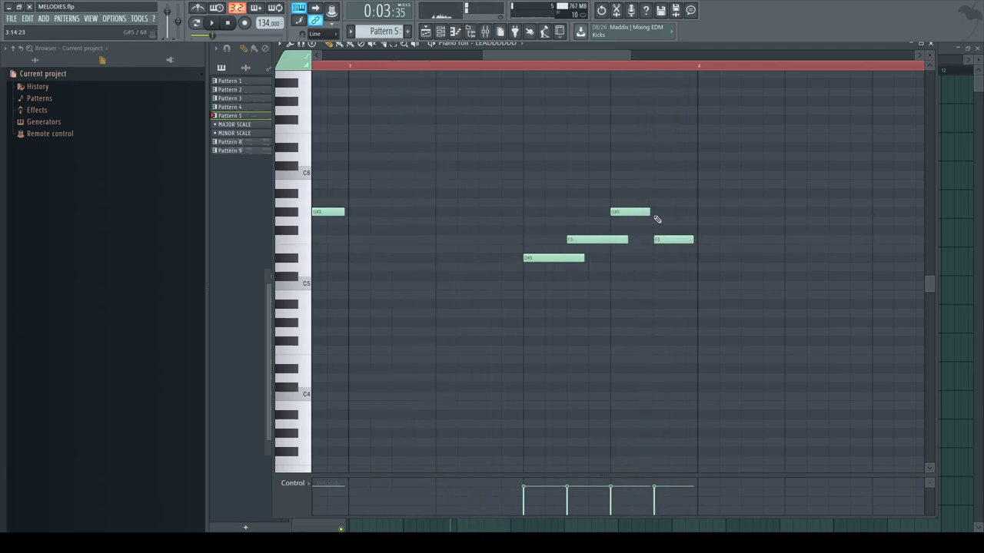
Step: Lengthen the G#5 note on beat four of bar 3 and play the arrangement
key(space)
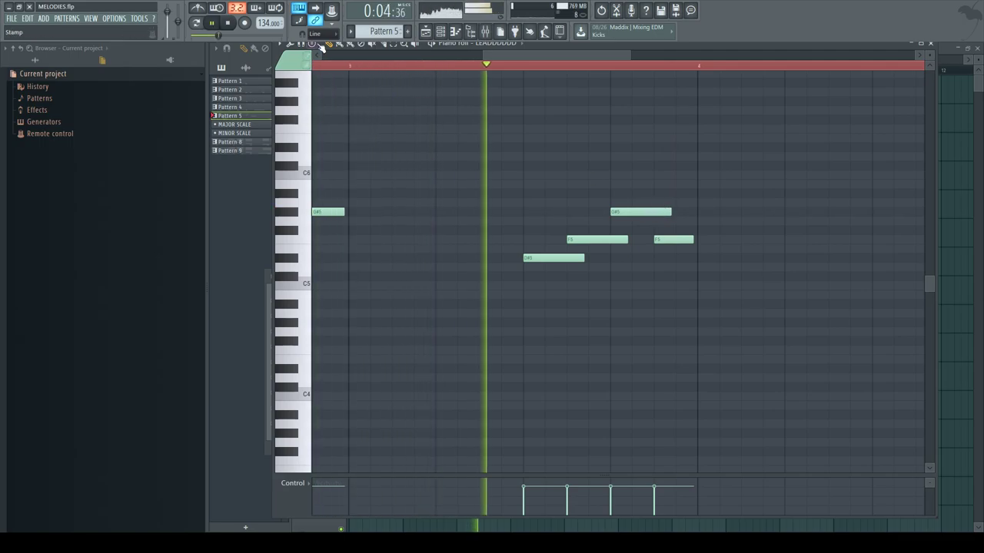
key(space)
Step: Open the LEADDDDDD channel's miscellaneous settings, adjust its mono slide time and audition a few notes
drag(635, 44, 533, 295)
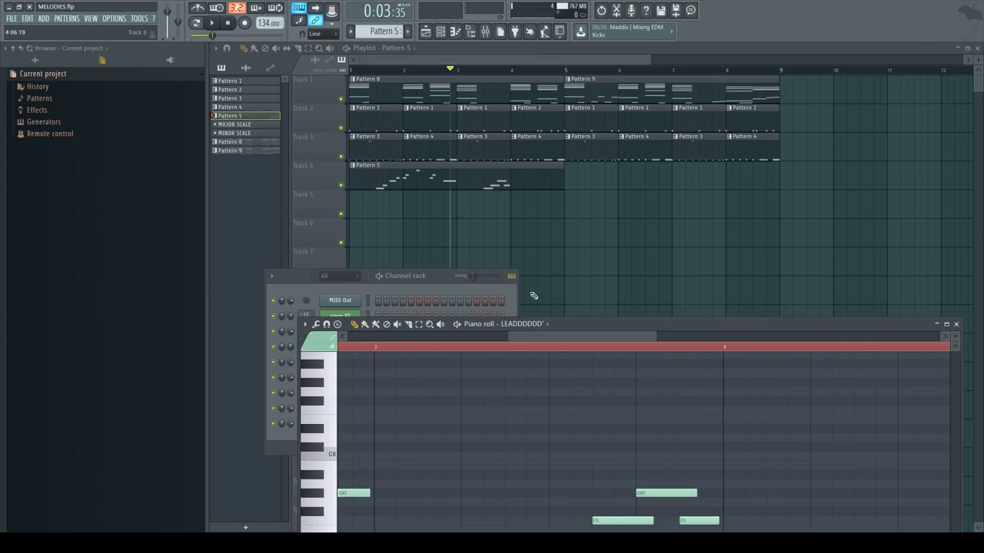
click(451, 279)
click(347, 424)
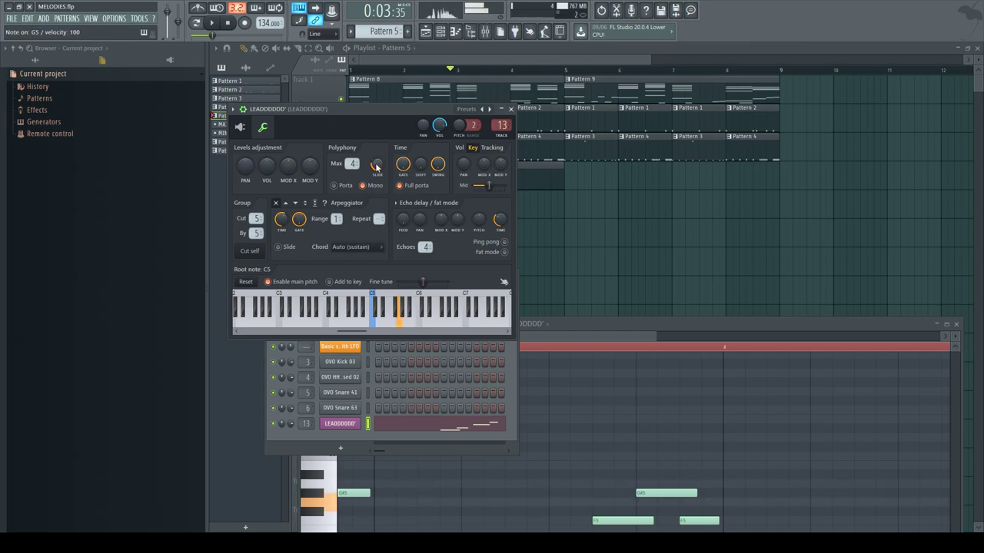
key(n)
key(b)
key(n)
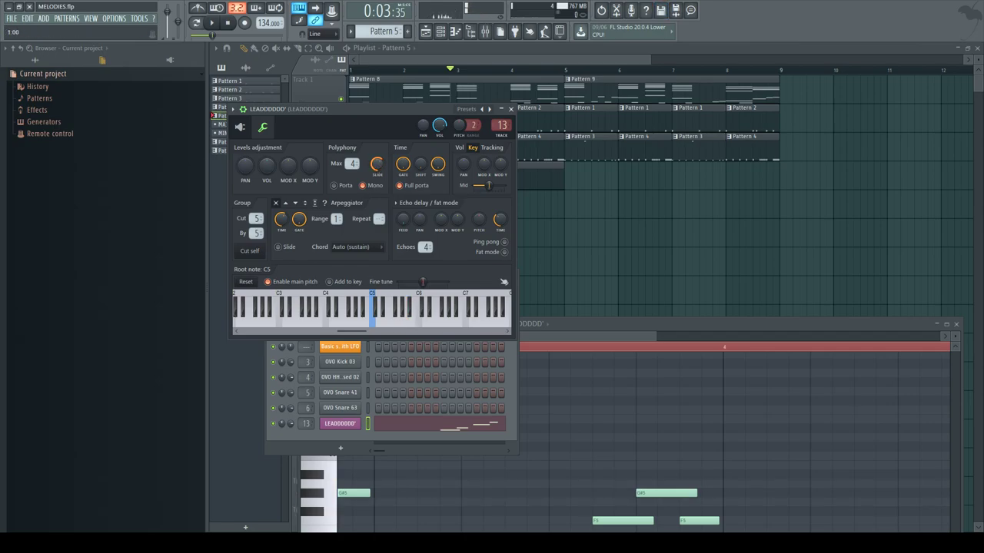
Step: Play the lead phrase from bar 3 and compare it with the channel's Mono mode switched off and on
drag(583, 322, 598, 161)
click(470, 186)
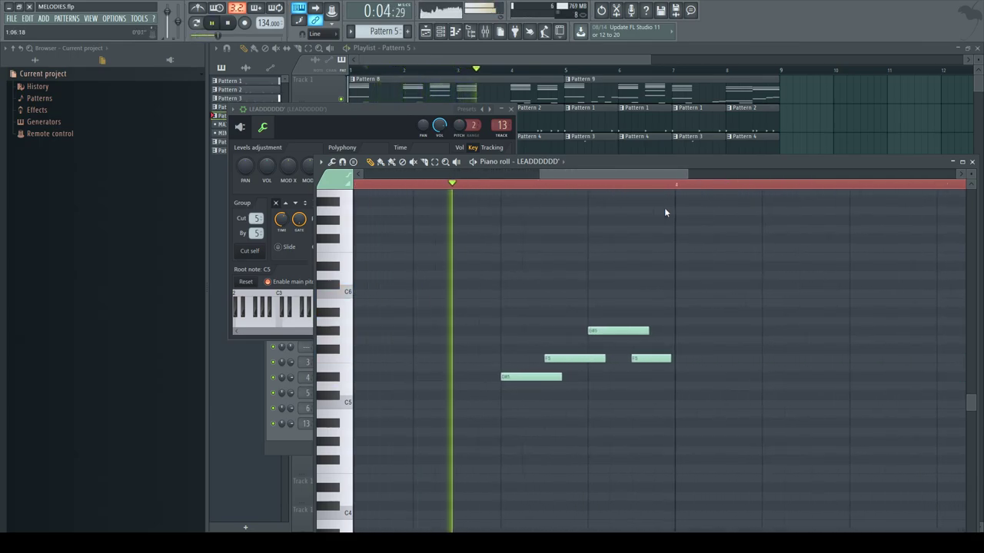
key(space)
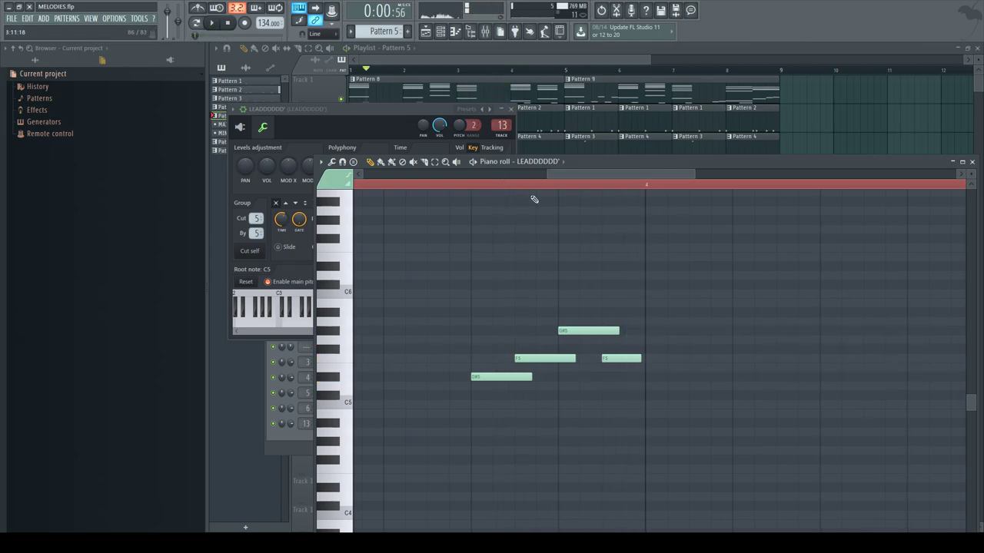
click(373, 134)
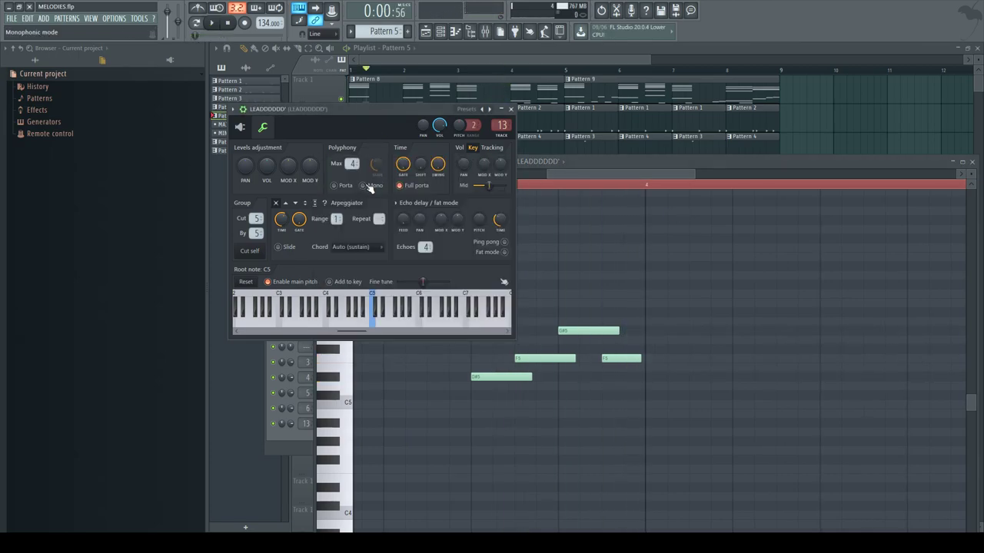
key(space)
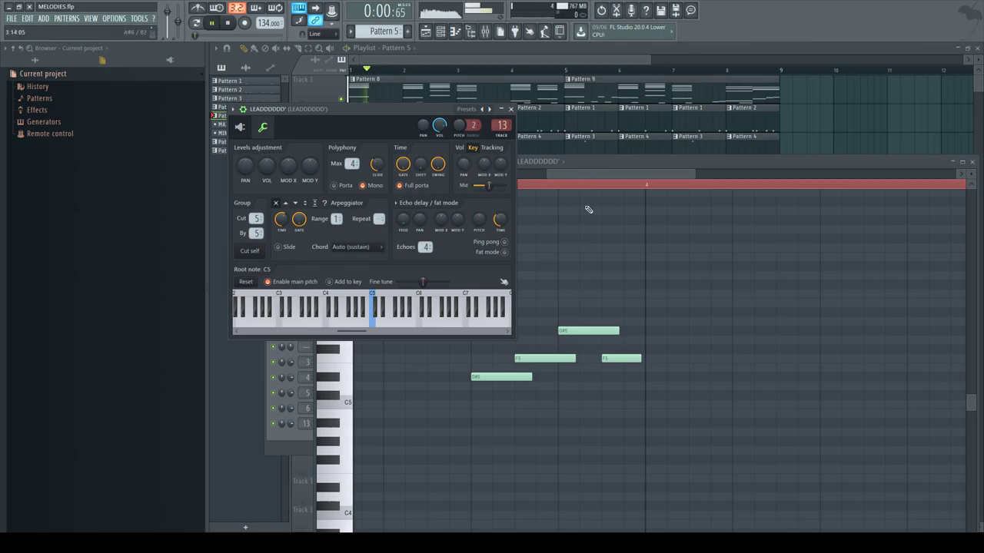
Step: Add a short A#5 note at the start of bar 4 and play the phrase
click(611, 174)
drag(693, 175, 758, 174)
mouse_move(726, 174)
mouse_down()
mouse_move(623, 174)
mouse_move(711, 172)
mouse_up()
click(654, 295)
right_click(654, 295)
key(space)
drag(623, 331, 613, 301)
right_click(613, 302)
click(611, 314)
click(638, 295)
click(608, 186)
key(space)
Step: Add C6 on beat two, G#5 on beat three and a full-beat F5 on beat four of bar 4, and play them
click(670, 293)
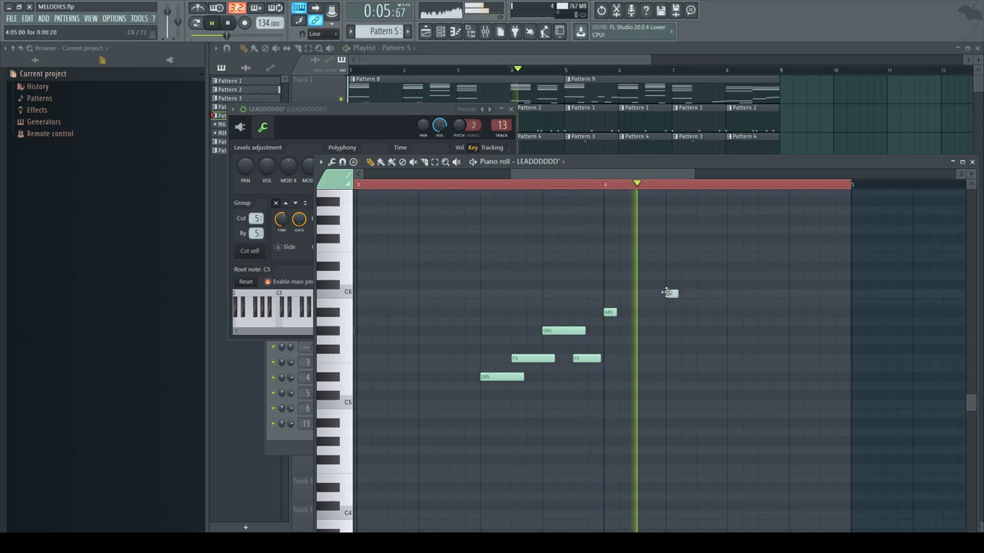
key(space)
click(733, 332)
drag(792, 367, 851, 358)
key(space)
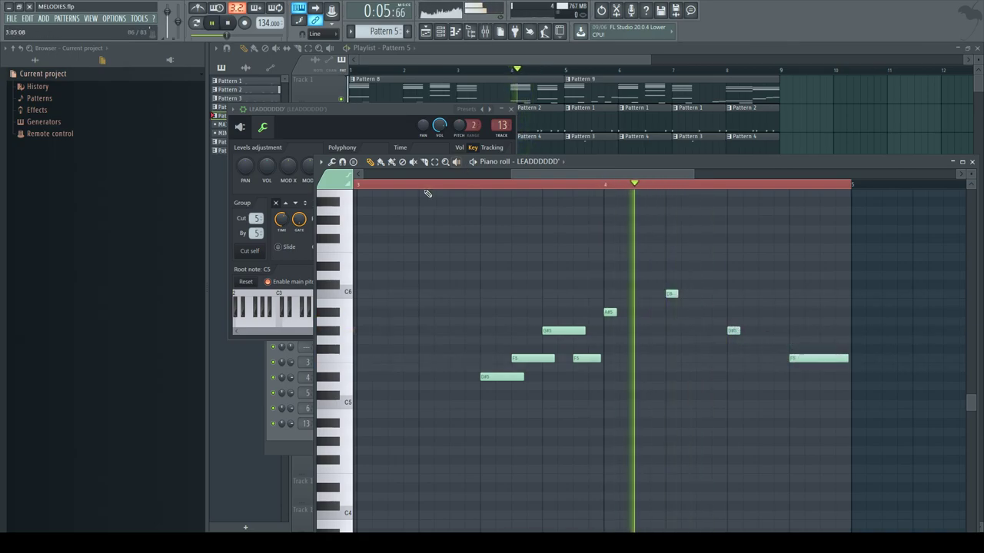
key(space)
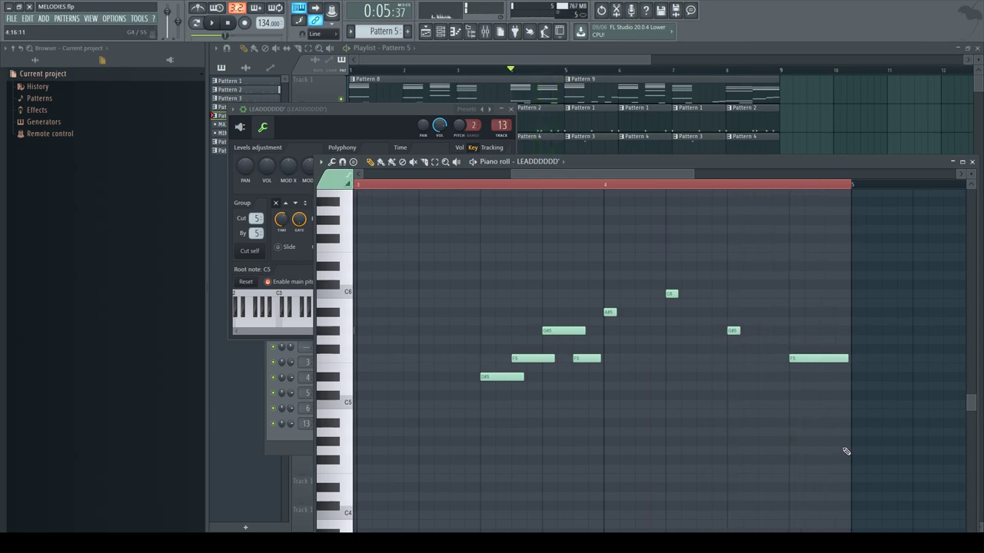
Step: Try a half-beat note below the melody at the end of bar 4 and play it back
click(820, 479)
drag(876, 478, 848, 479)
click(790, 193)
right_click(794, 197)
click(791, 185)
key(space)
key(space)
Step: Replace the trial note at the end of bar 4 with a half-beat G2 note and play the result
right_click(833, 484)
scroll(830, 486, down, 5)
click(829, 478)
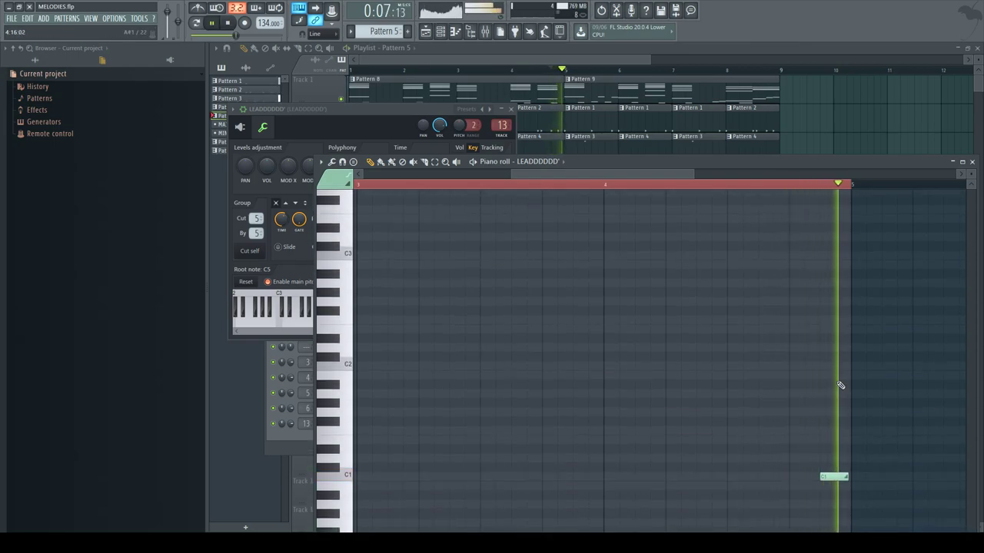
click(821, 299)
right_click(834, 476)
key(space)
key(space)
key(space)
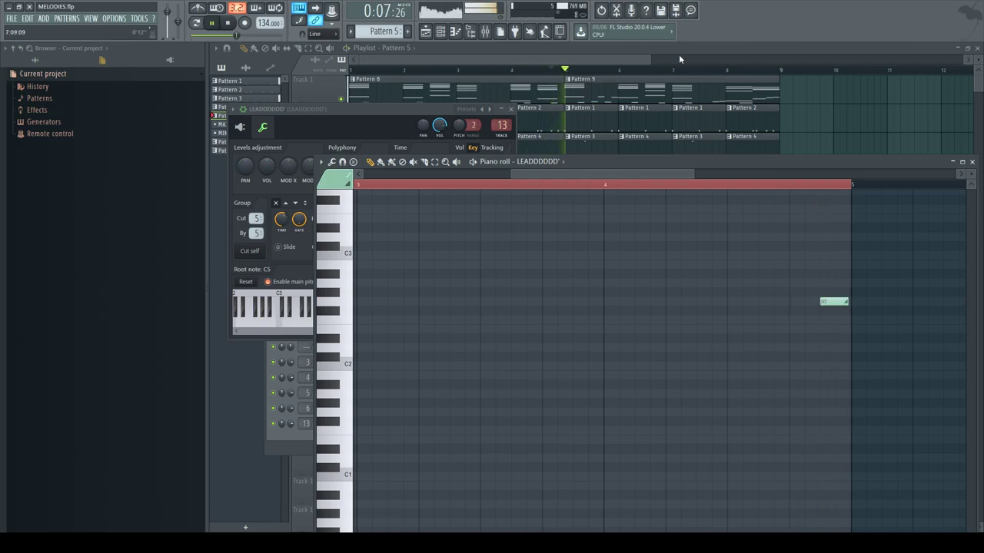
Step: Extend the Pattern 5 clip on Track 4 of the playlist to bar 9
click(679, 56)
key(space)
drag(569, 174, 779, 203)
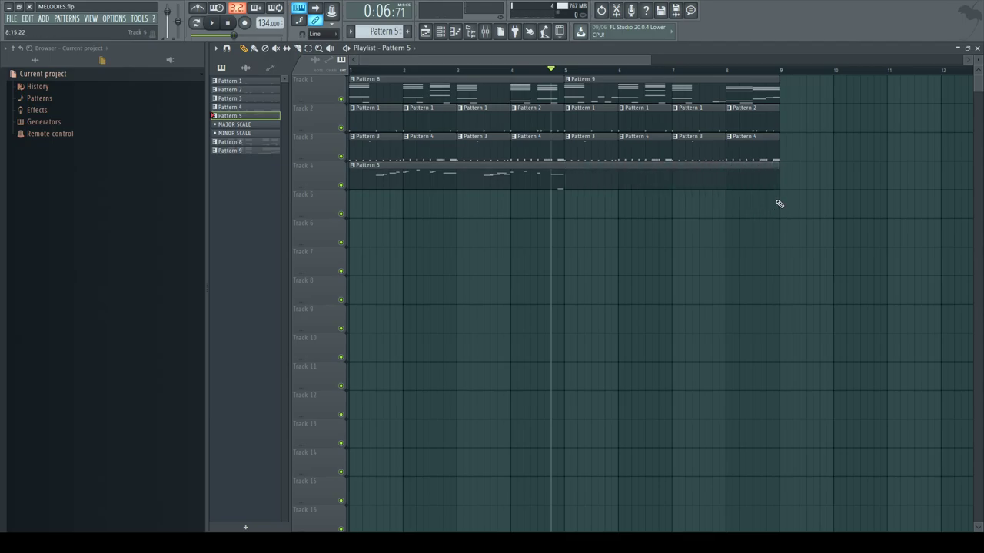
Step: Play the arrangement, reopen Pattern 5's lead notes and shorten the first F5 note in bar 3
key(space)
double_click(463, 178)
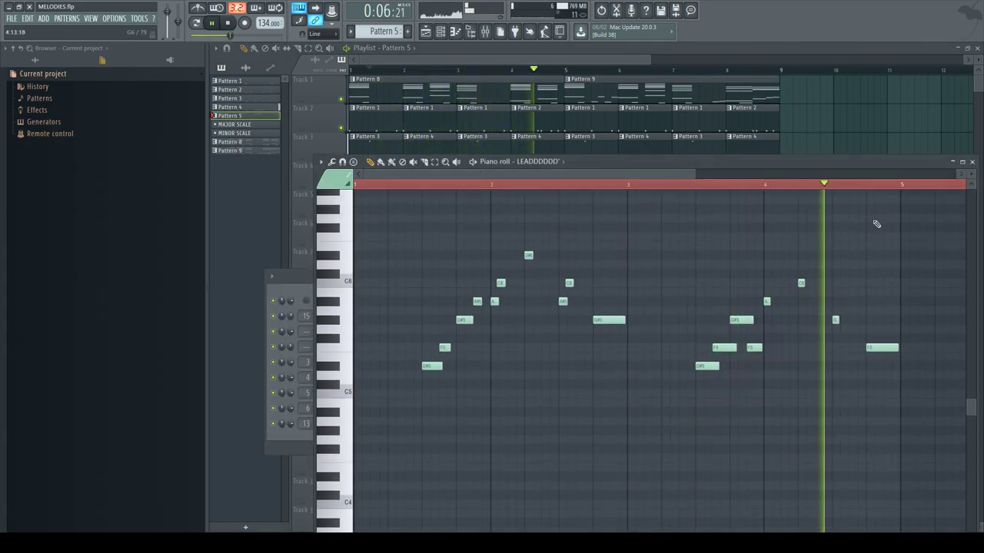
key(space)
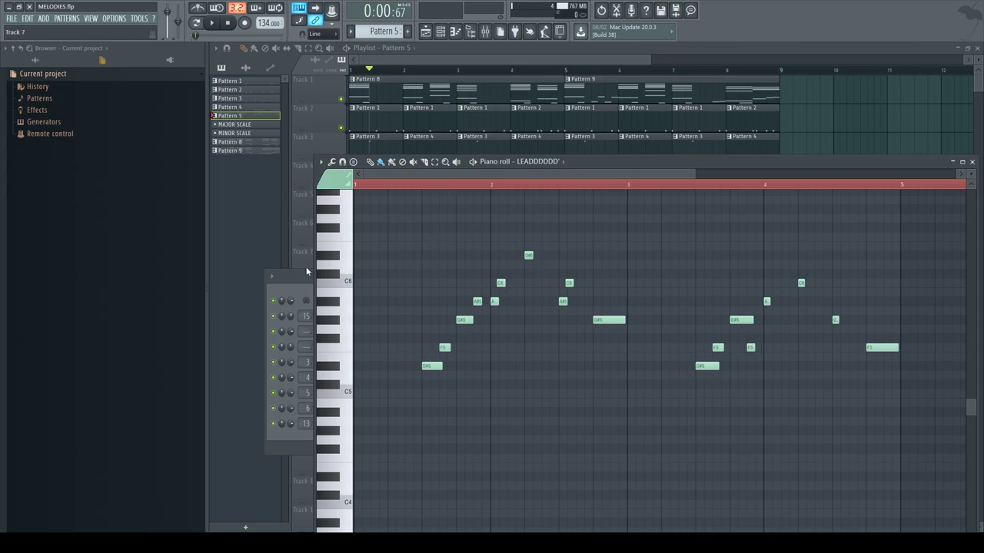
Step: Open the LEADDDDDD synth and raise the attack of its filter envelope while playing the lead
click(288, 285)
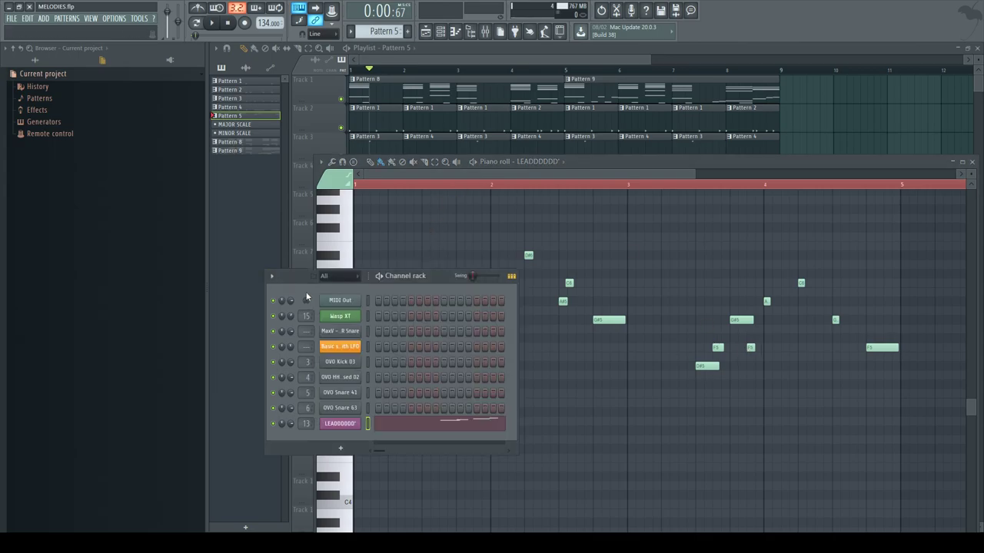
click(348, 425)
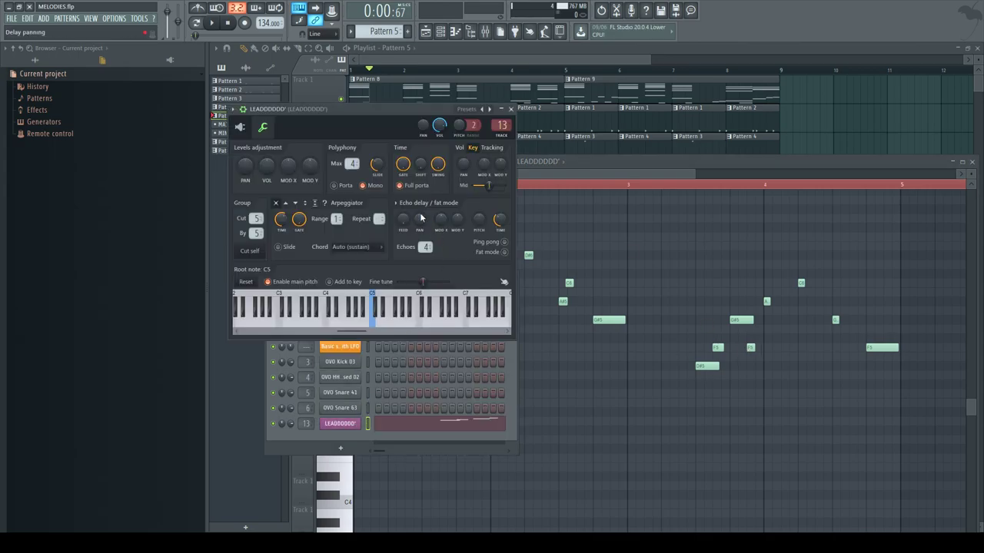
click(238, 127)
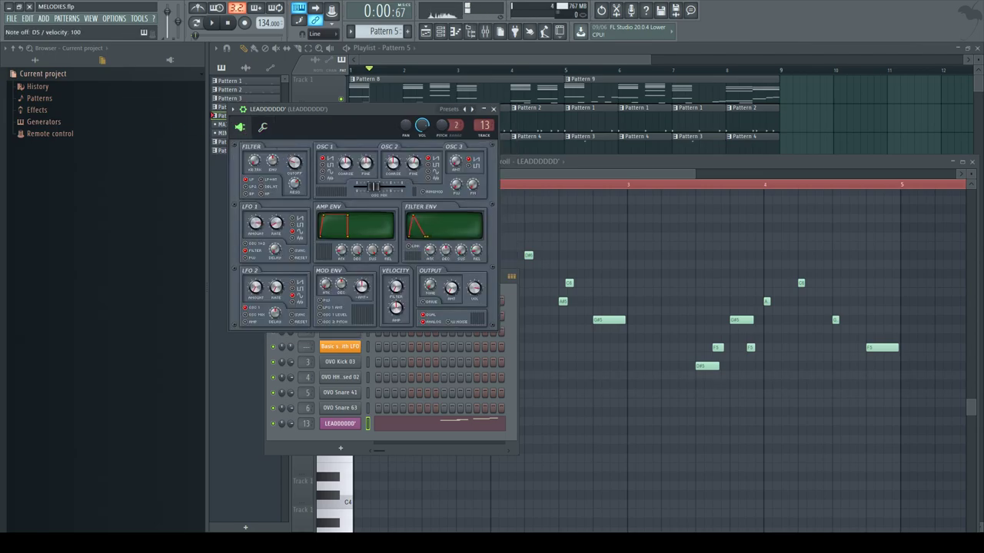
key(space)
key(space)
drag(431, 253, 431, 248)
key(space)
key(space)
key(space)
key(space)
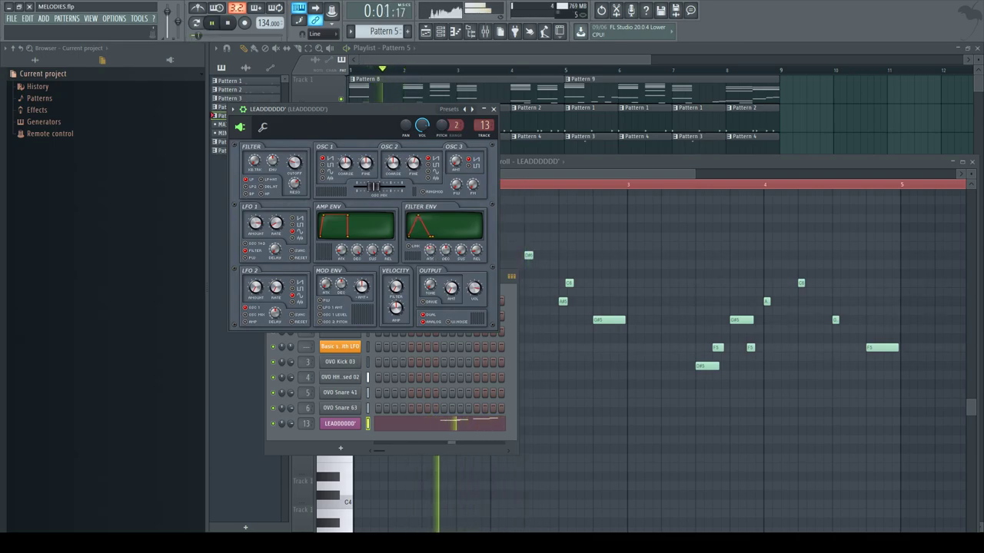
Step: Lower the LEADDDDDD synth's amp envelope attack to its minimum and play the lead
key(space)
key(space)
key(space)
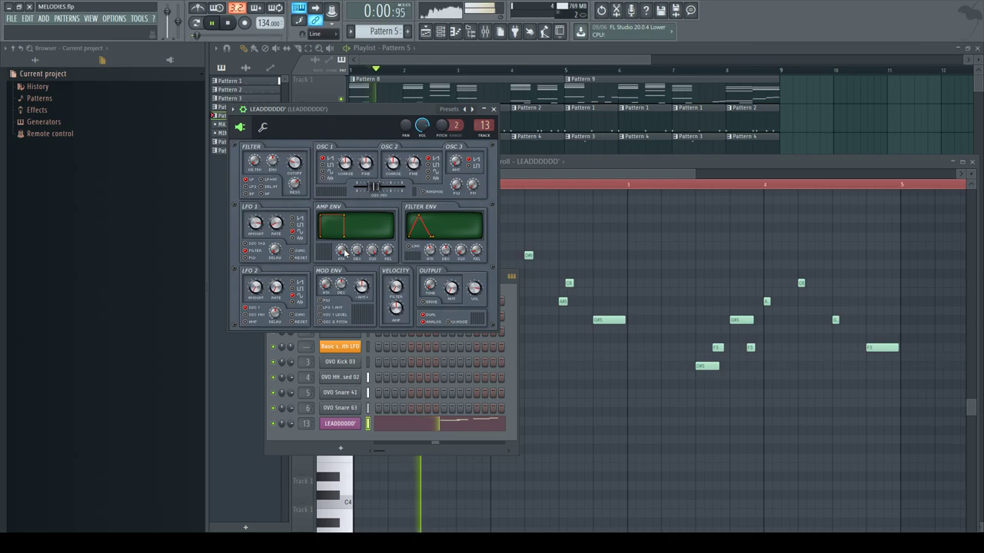
Step: Slightly reduce the filter envelope attack and adjust the filter cutoff while replaying the lead
key(space)
key(space)
key(space)
key(space)
key(space)
key(space)
key(space)
key(space)
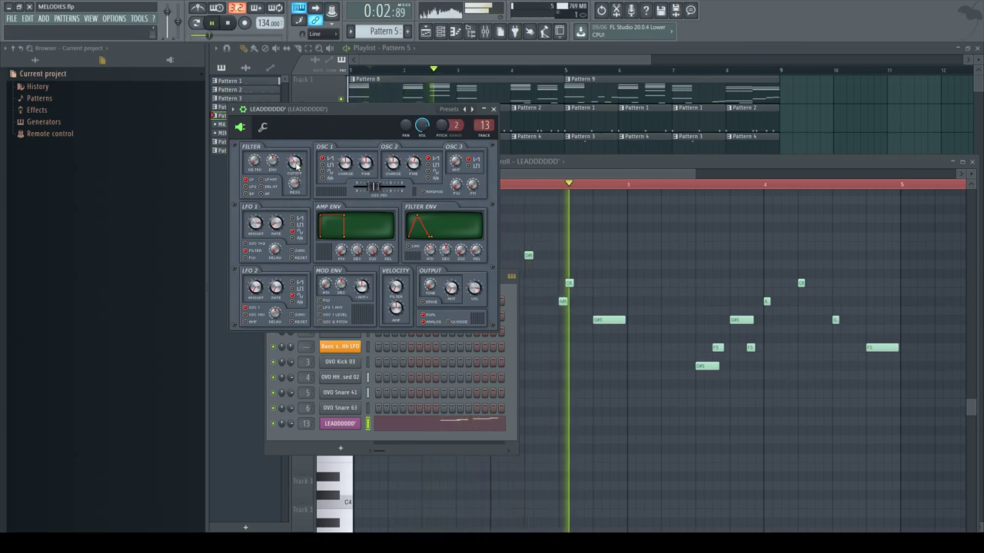
Step: Play the lead past bar 5 and check it against the other patterns in the playlist
click(585, 173)
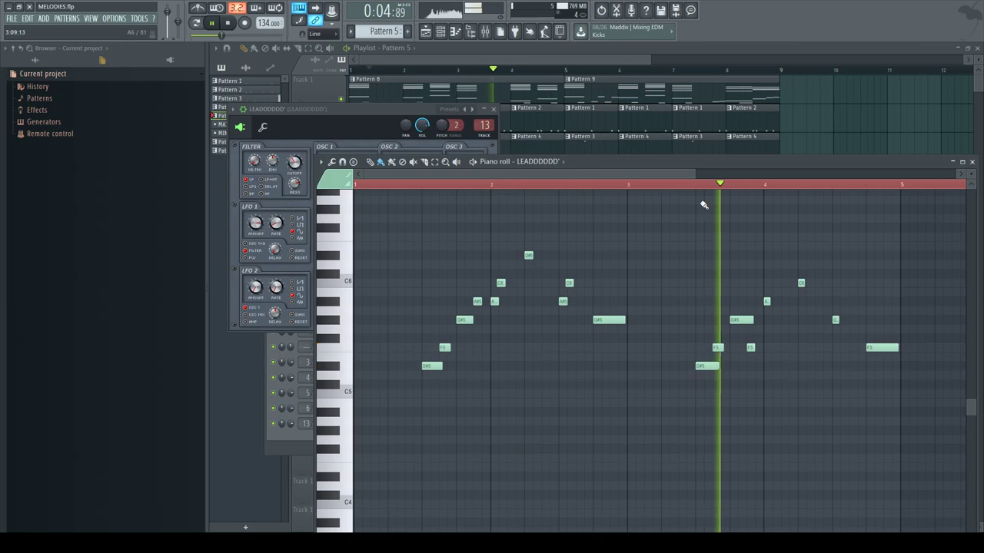
drag(695, 177, 871, 182)
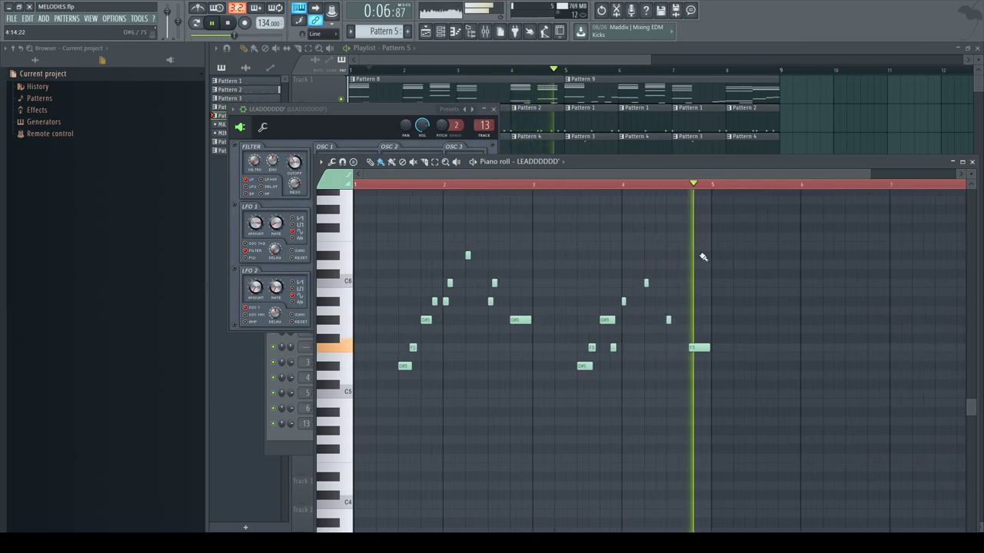
click(594, 93)
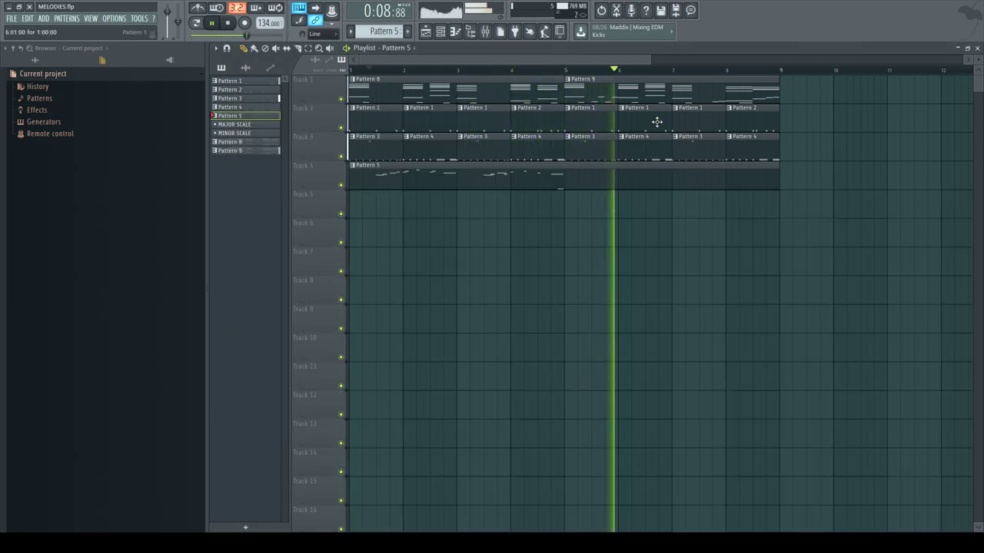
key(space)
Step: Reopen Pattern 5's lead notes, turn snap off, and add D#6 on beat two of bar 5 with F6 just after it
click(552, 71)
double_click(585, 178)
key(space)
key(space)
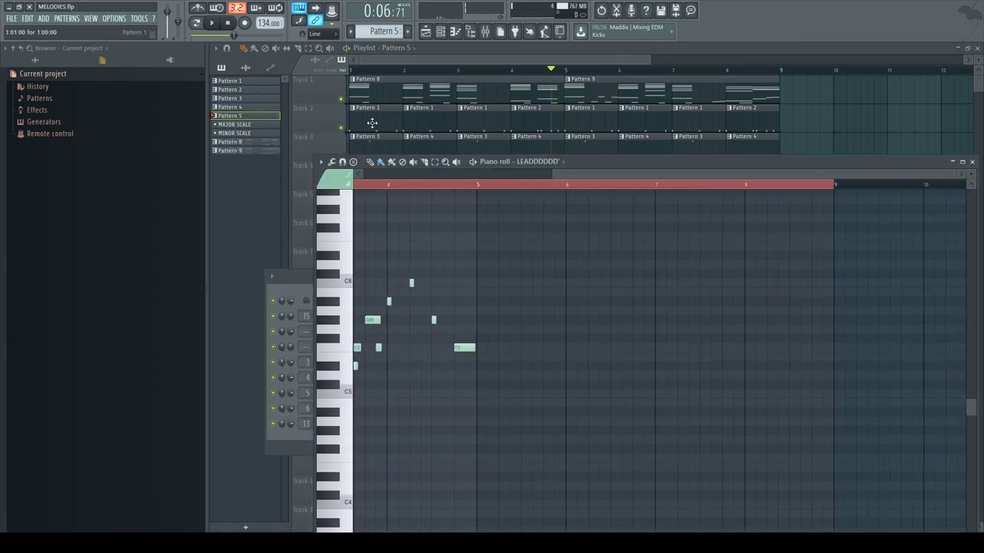
click(415, 183)
key(space)
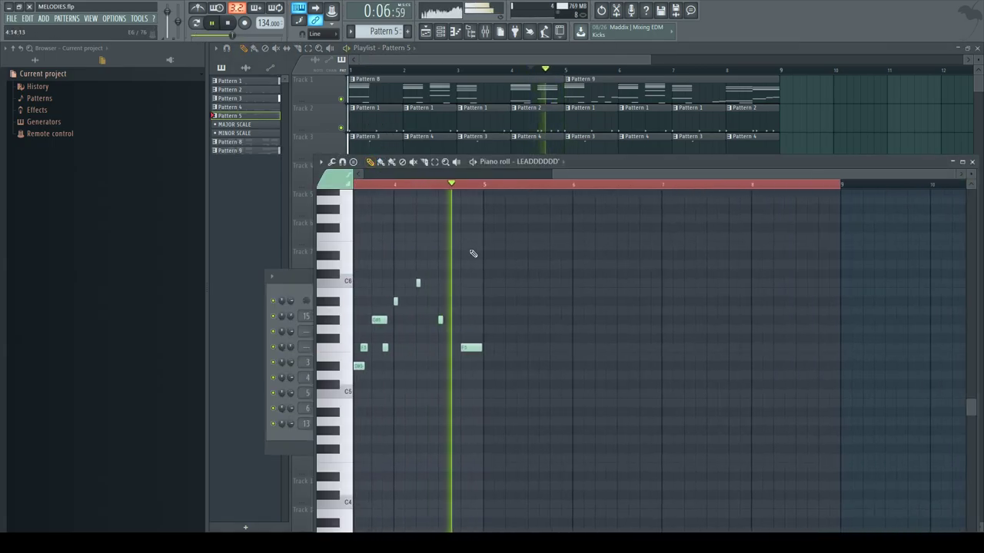
key(space)
click(507, 237)
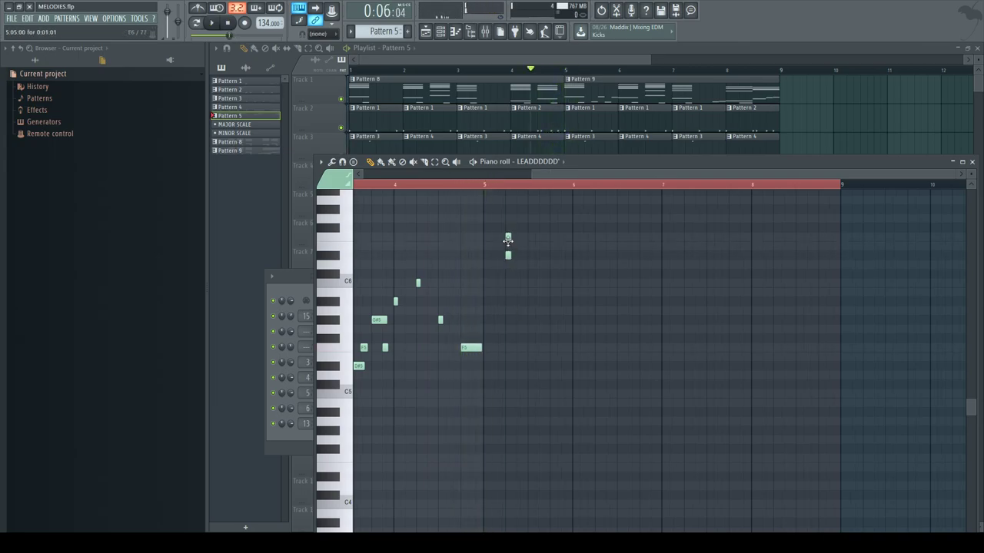
key(space)
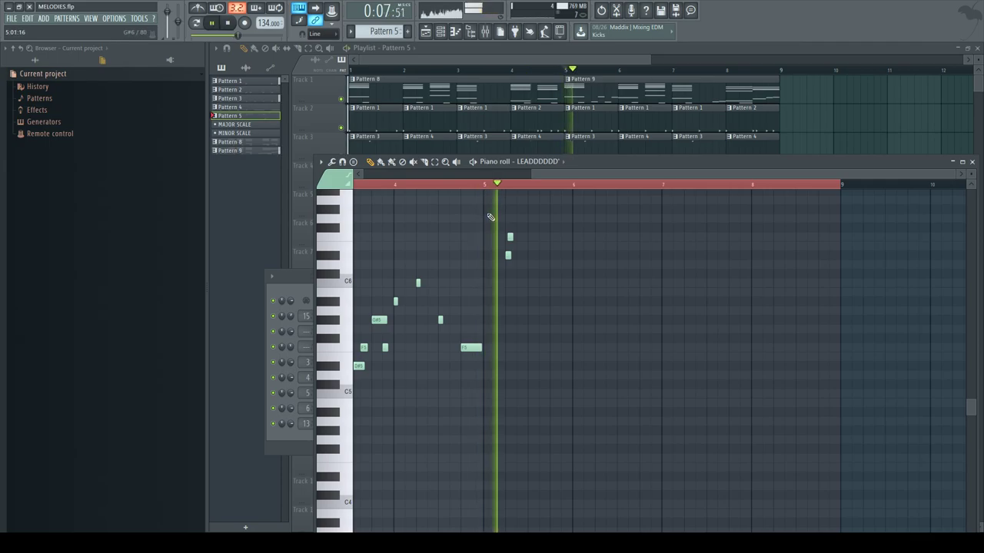
key(space)
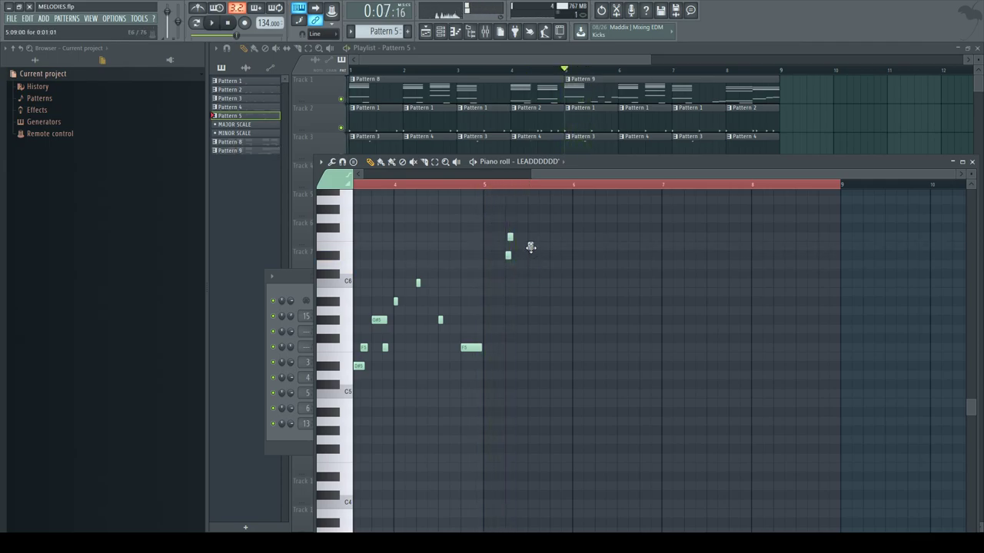
Step: Add D#6 on beat three and F6 on beat four of bar 5, C6 at the start of bar 6 and D6 half a beat later
key(space)
click(553, 237)
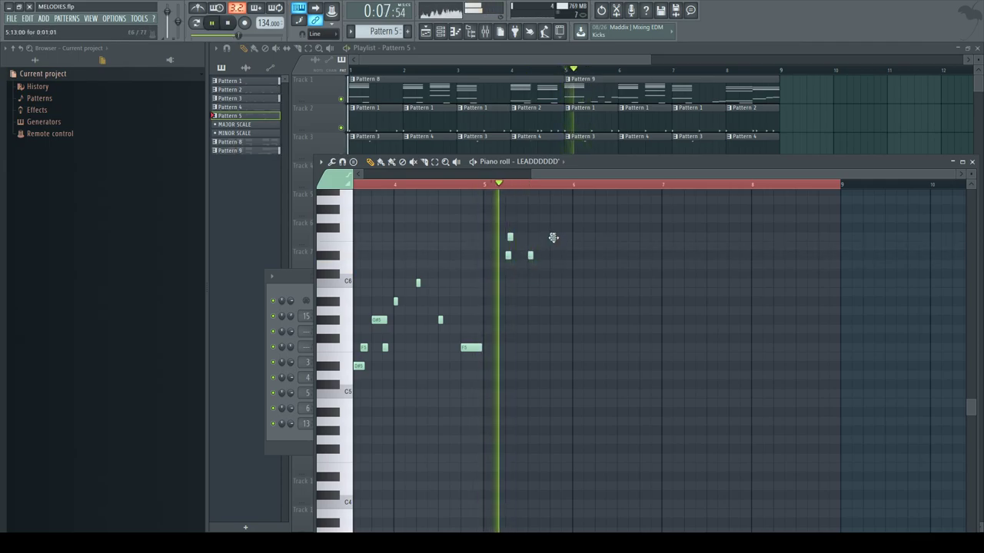
key(space)
click(574, 282)
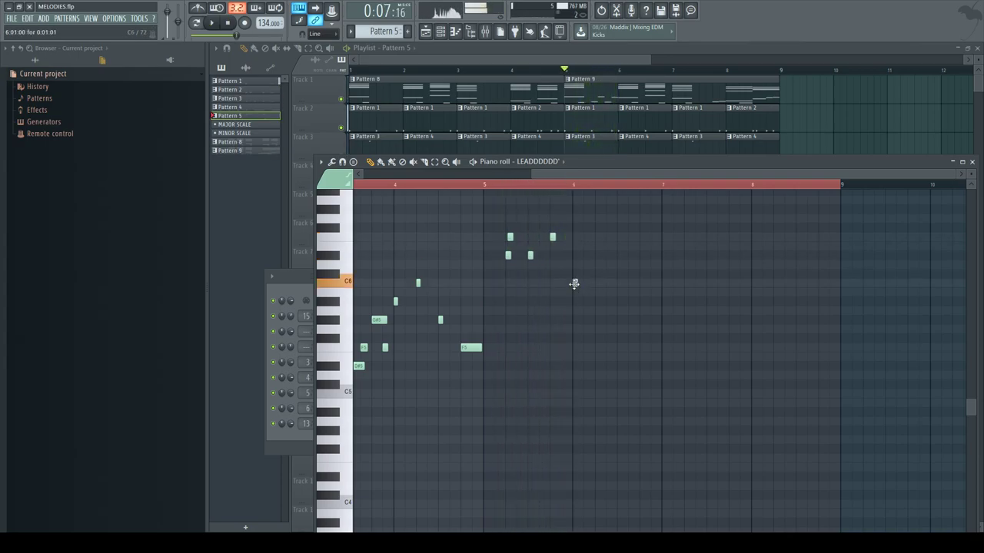
click(587, 264)
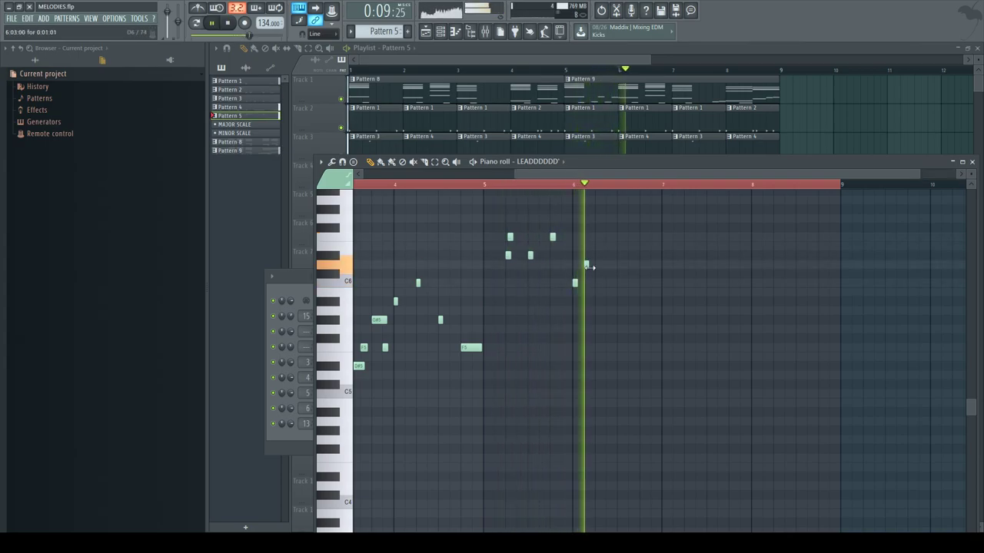
Step: Replace the C6 note at the start of bar 6 with a short C#6 note
drag(538, 223, 659, 329)
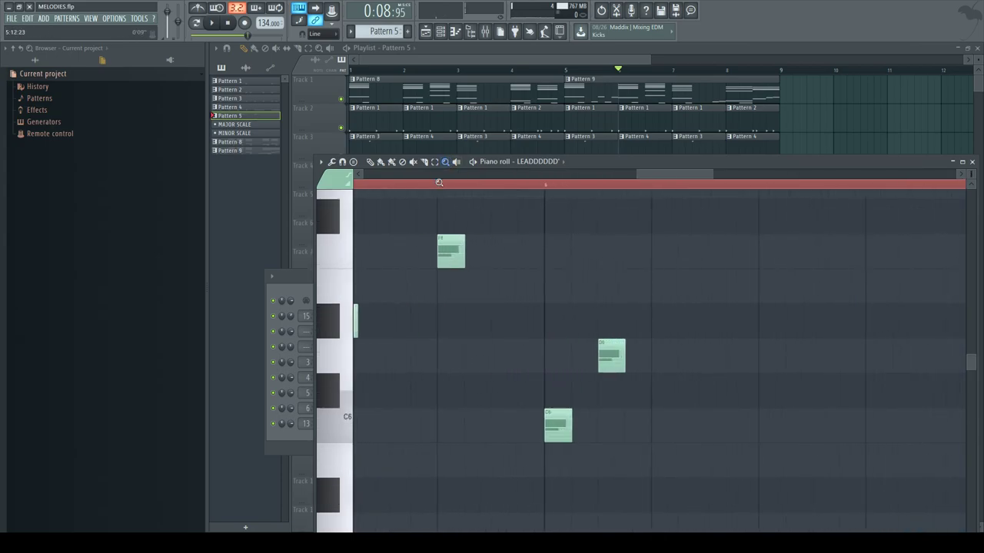
right_click(558, 417)
click(553, 395)
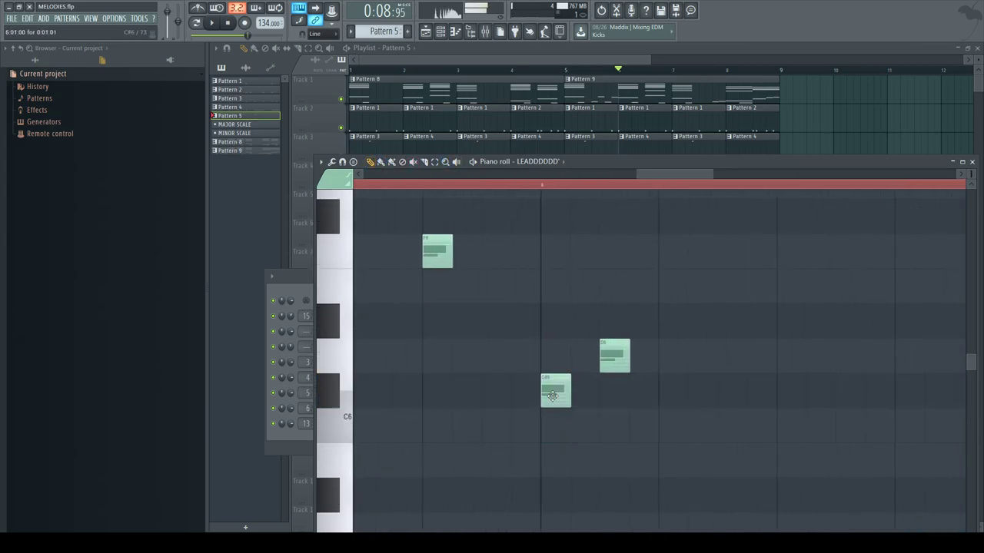
Step: Replace the C#6 and D6 notes at the start of bar 6 with C6 and D#6
right_click(553, 395)
click(557, 417)
right_click(617, 358)
click(615, 320)
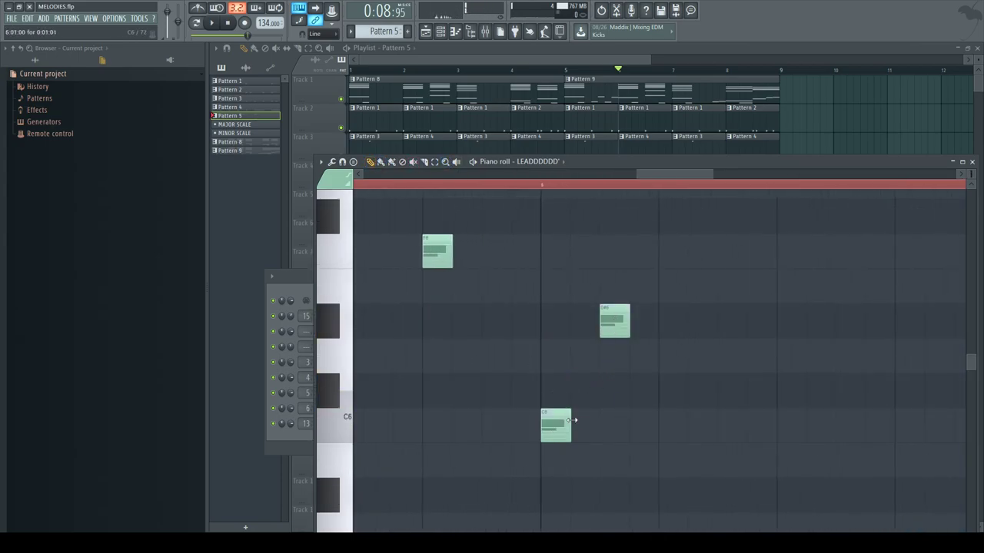
Step: Extend bar 6's C6 and D#6 so both end at the second beat, and play from bar 6
drag(570, 417, 659, 417)
click(623, 326)
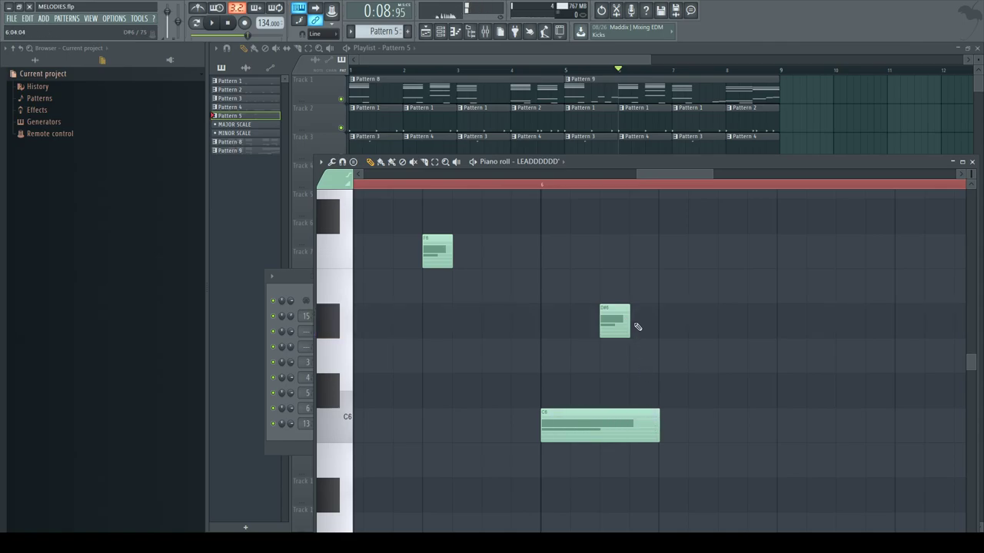
drag(629, 325, 658, 325)
click(543, 187)
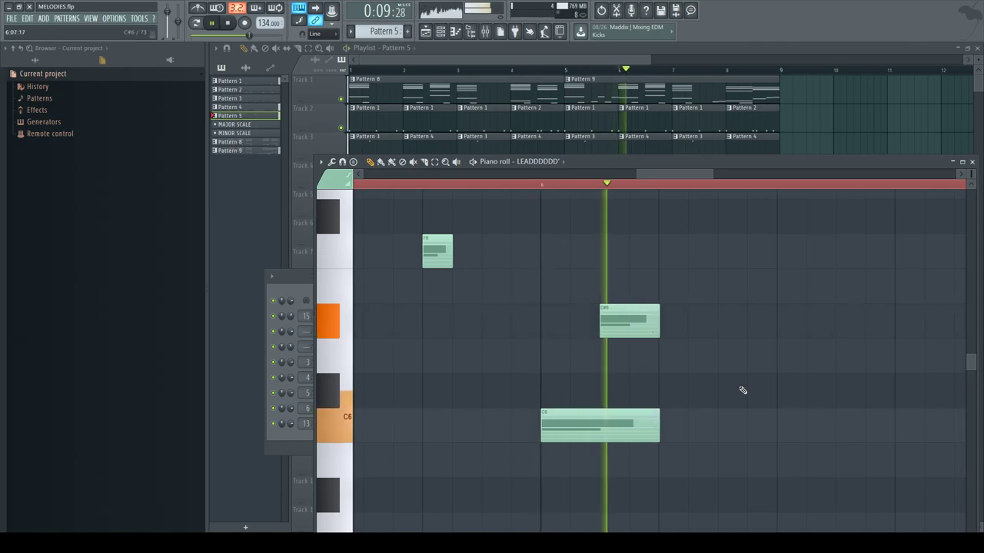
Step: Continue bar 6 with C6 on step 5, G#5 on step 7 and A#5 on step 8, each half a beat long
click(668, 425)
click(724, 496)
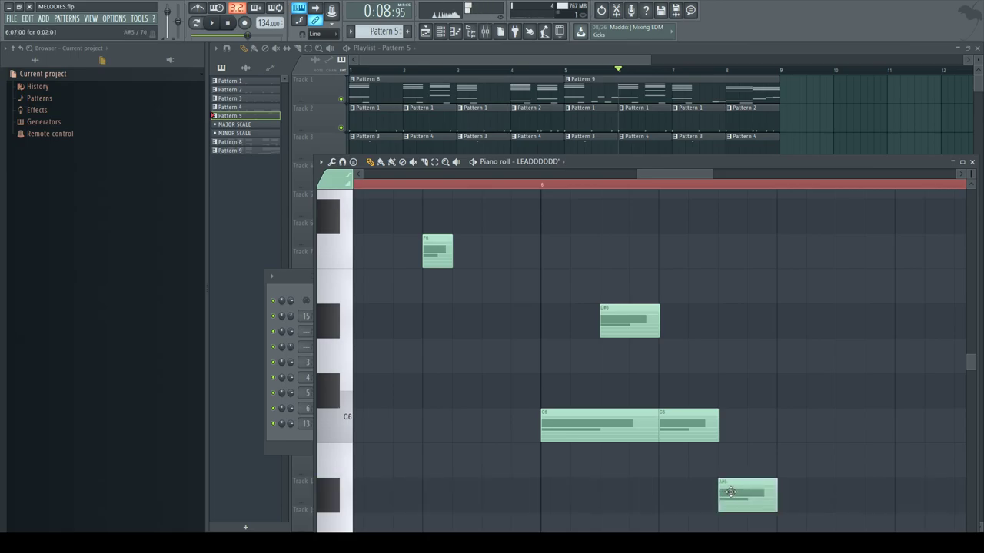
right_click(727, 495)
scroll(738, 448, down, 3)
click(722, 431)
drag(722, 432, 723, 466)
click(747, 398)
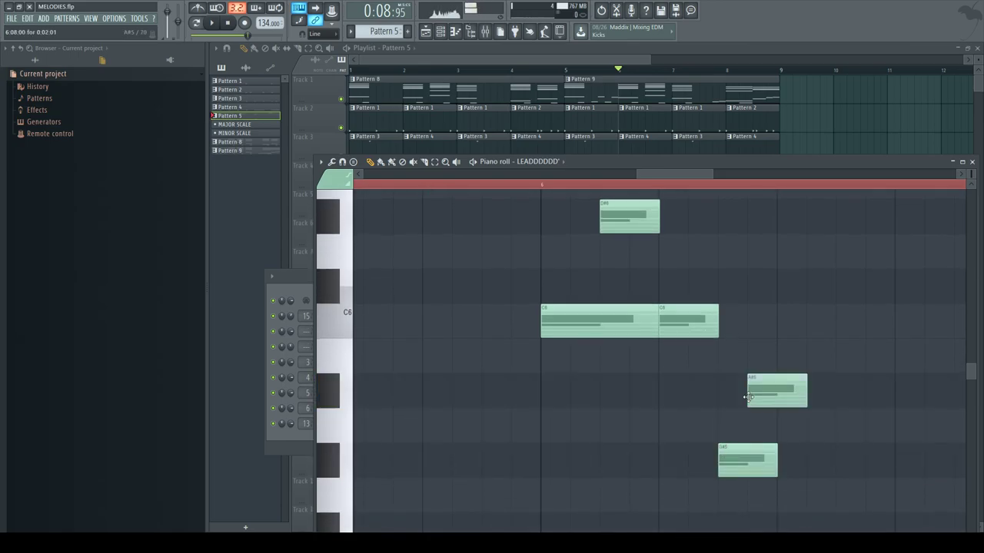
Step: Delete the second C6 in bar 6, lengthen the first C6 to one and a half beats, and play it back
right_click(711, 307)
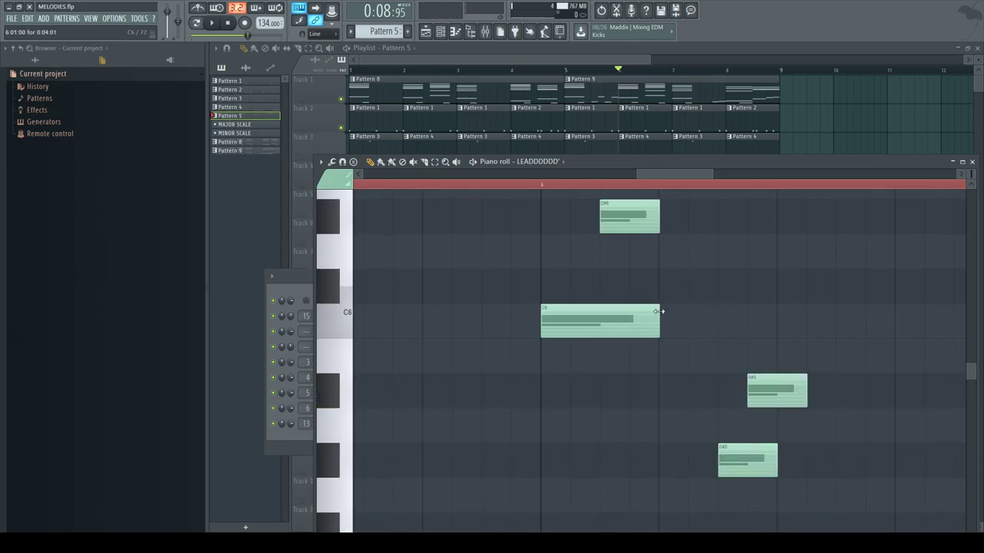
drag(659, 311, 714, 316)
key(space)
key(space)
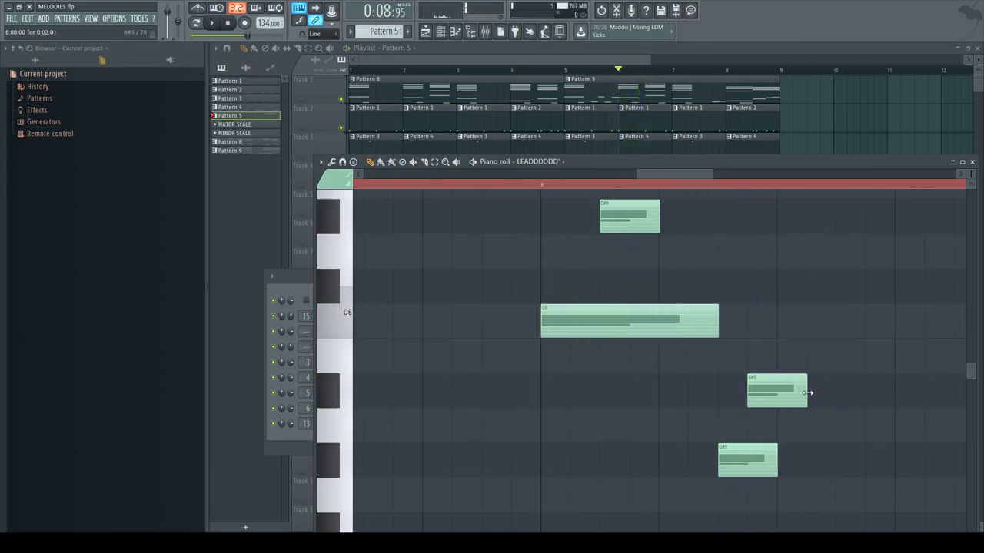
Step: Lengthen bar 6's A#5 until just before bar 7, playing the melody to judge it
drag(807, 393, 922, 394)
key(space)
drag(712, 174, 821, 174)
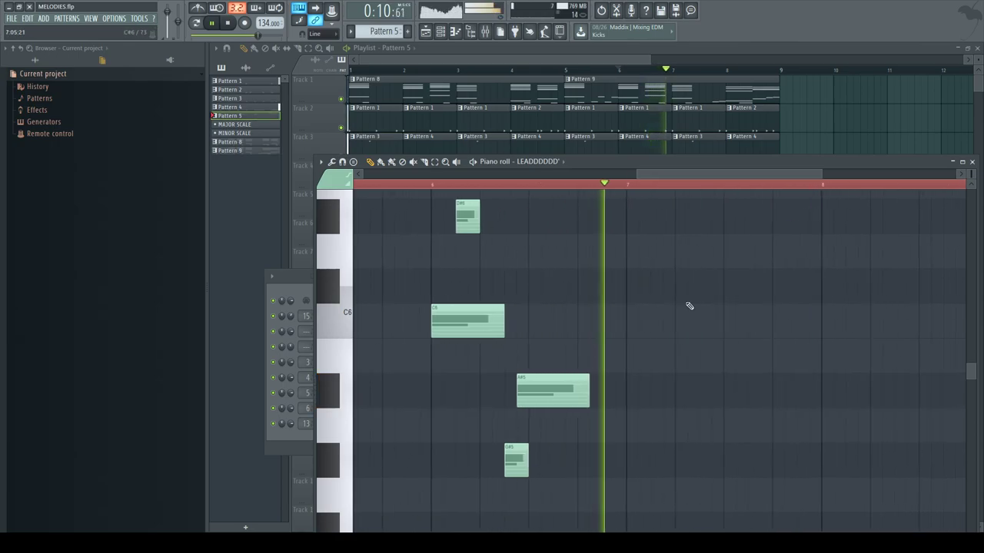
drag(588, 390, 634, 391)
key(space)
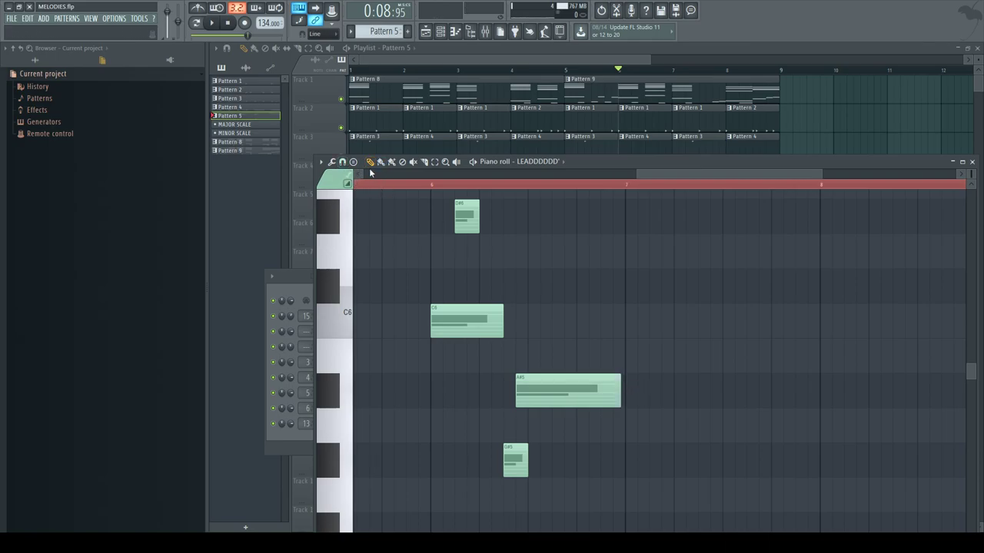
Step: Add a short slide note on step 15 of bar 6, ending with the A#5, and set its pitch to G#5
scroll(610, 340, down, 3)
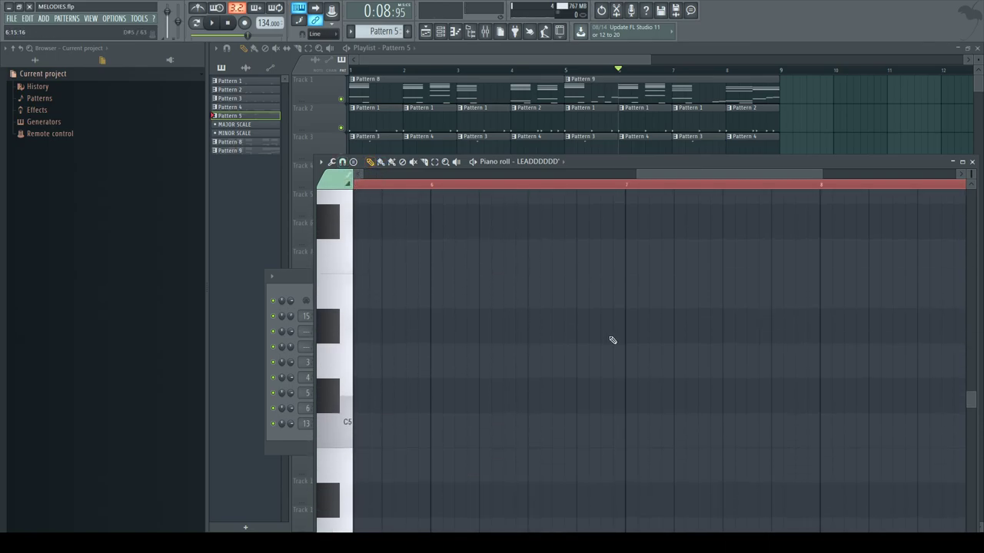
click(605, 422)
drag(704, 425, 621, 422)
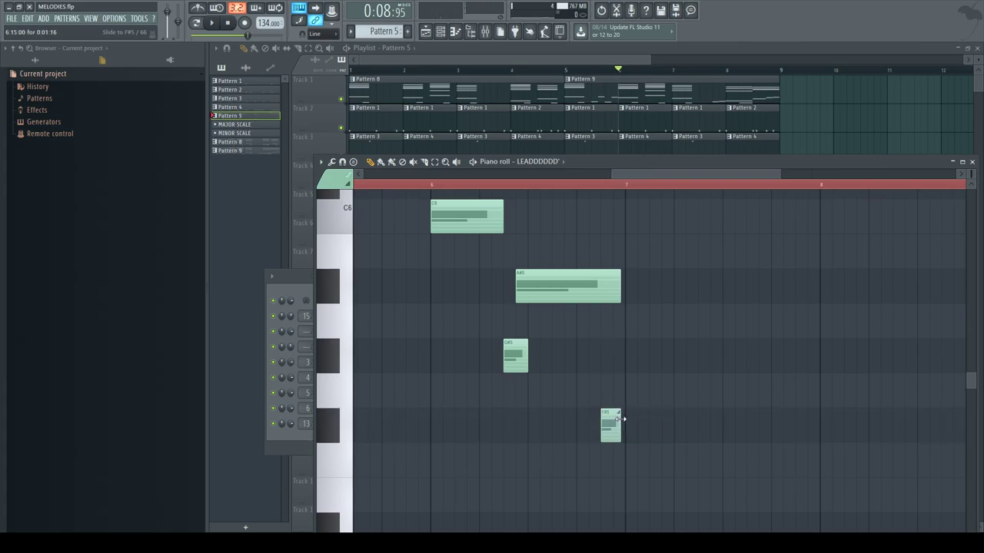
key(space)
key(space)
drag(611, 423, 599, 354)
key(space)
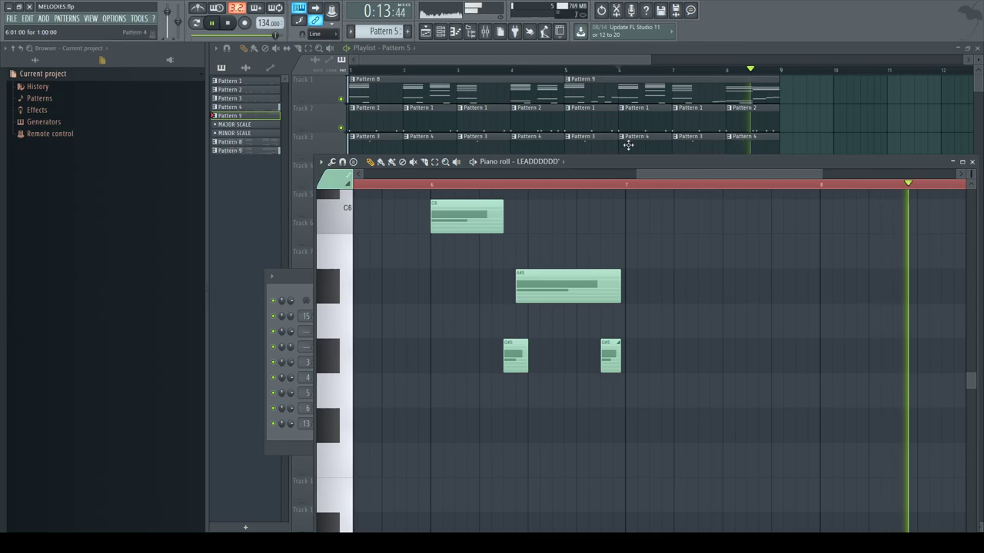
Step: Play the lead with the whole arrangement in the playlist, reopen Pattern 5's notes and play from bar 7
drag(637, 172, 585, 158)
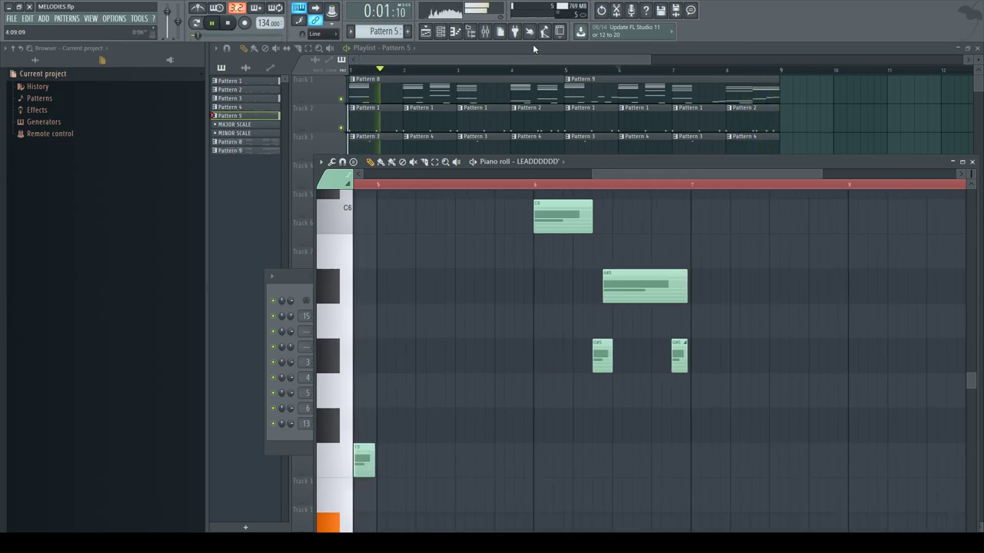
click(535, 50)
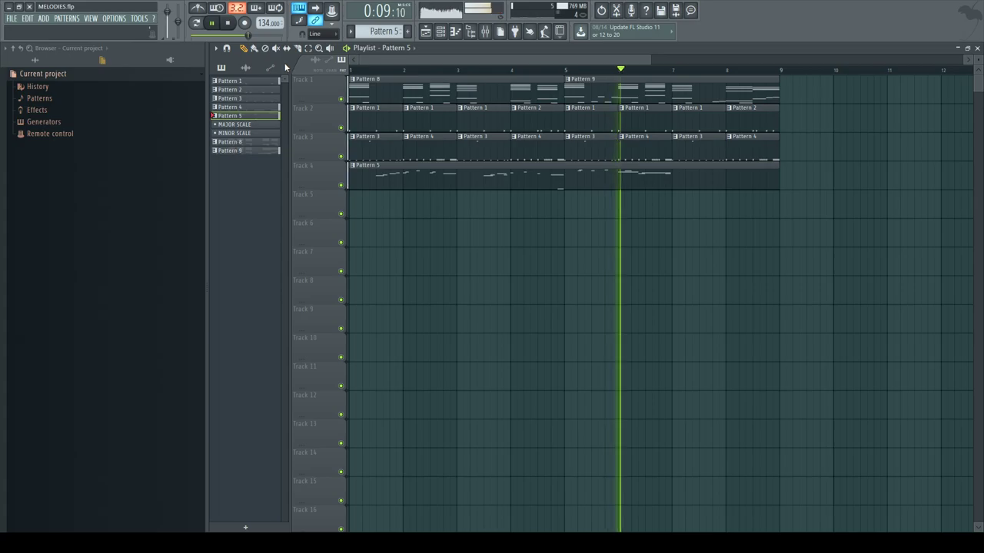
double_click(677, 166)
key(space)
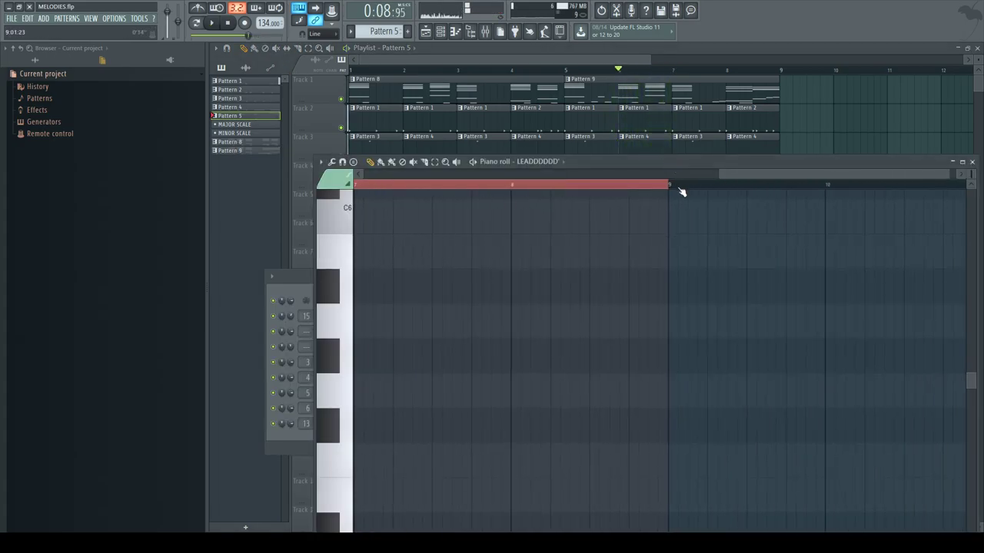
drag(725, 176, 658, 174)
click(532, 184)
key(space)
key(space)
Step: Add a D#5 note on step 9 of bar 7, using the length of bar 6's long A#5
scroll(663, 331, down, 3)
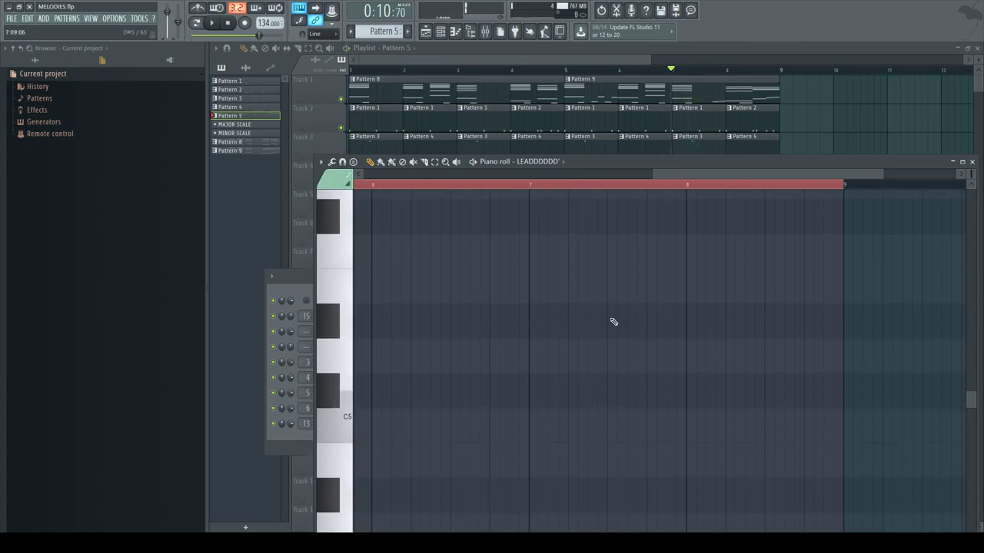
scroll(619, 313, up, 3)
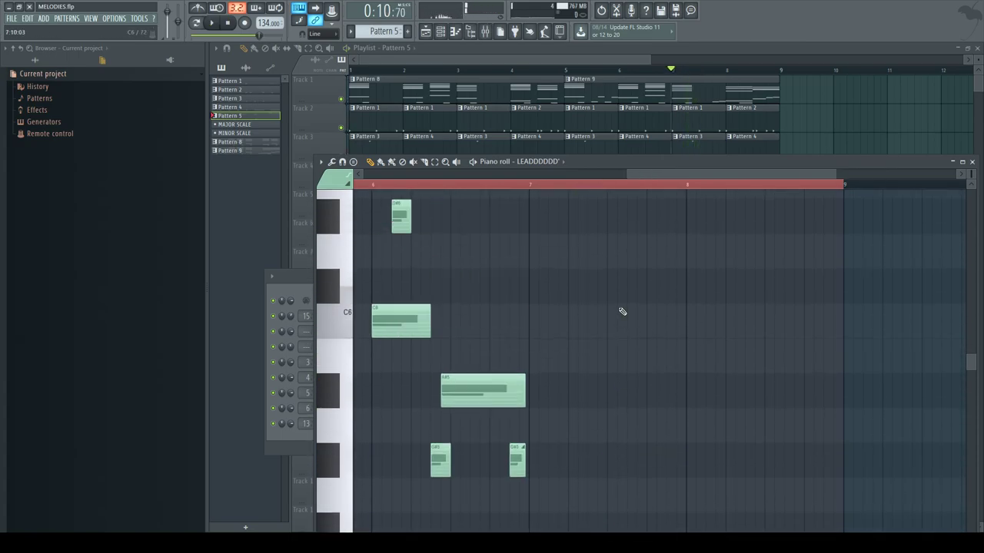
scroll(542, 345, down, 1)
click(503, 290)
scroll(630, 338, down, 3)
right_click(617, 333)
click(616, 324)
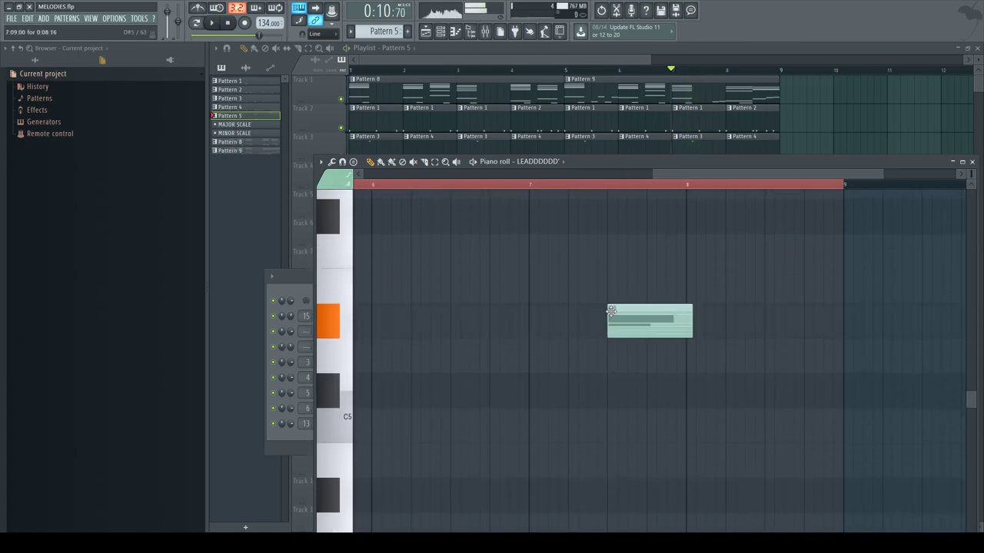
Step: Add equally long F5, G#5 and A#5 notes on steps 11, 13 and 15 of bar 7 and play them
drag(619, 284, 625, 235)
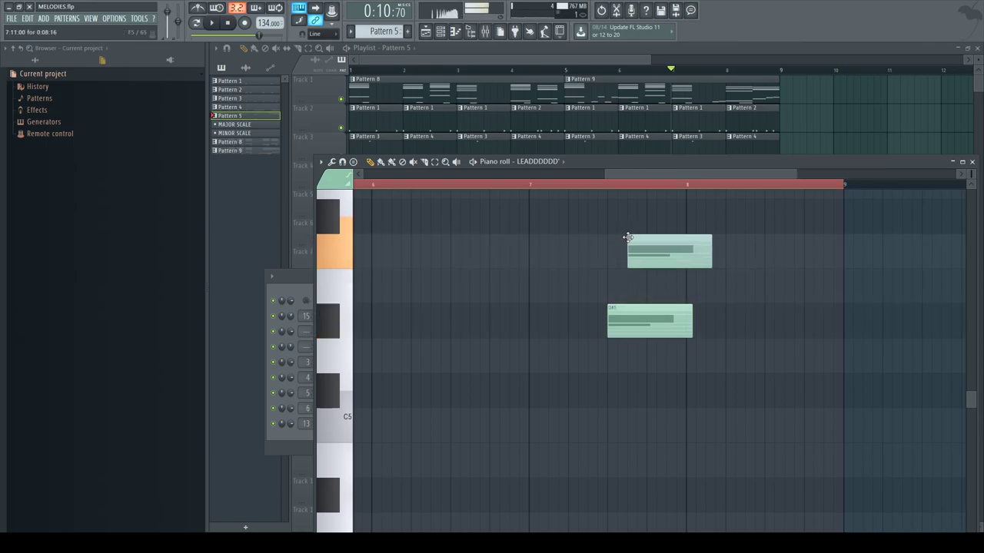
click(613, 186)
click(653, 209)
right_click(665, 215)
scroll(668, 212, up, 3)
mouse_move(672, 217)
mouse_down()
mouse_move(673, 184)
mouse_move(687, 209)
mouse_up()
key(space)
Step: Slice the four rising notes at the start of bar 8, delete the parts beyond it, and play the result
click(425, 161)
key(space)
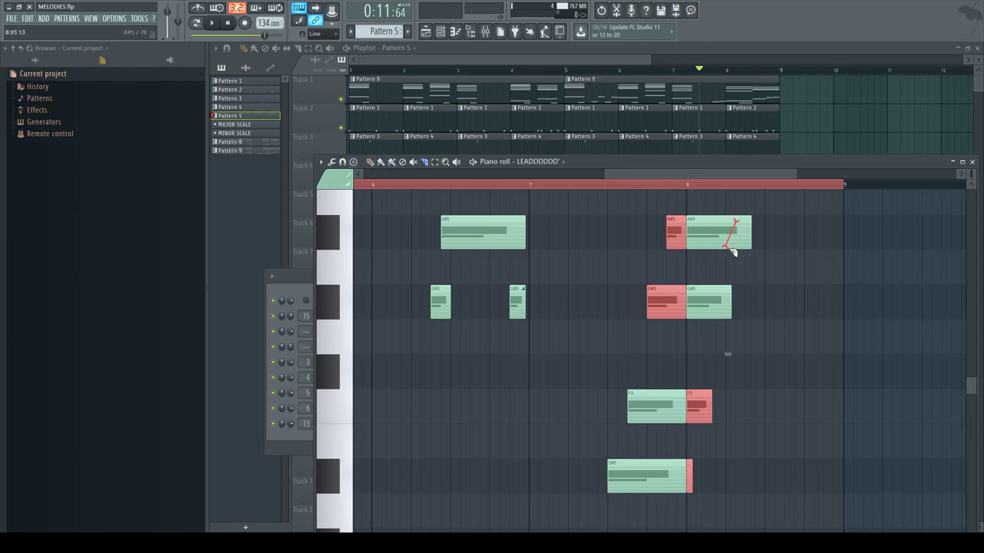
drag(721, 328, 722, 326)
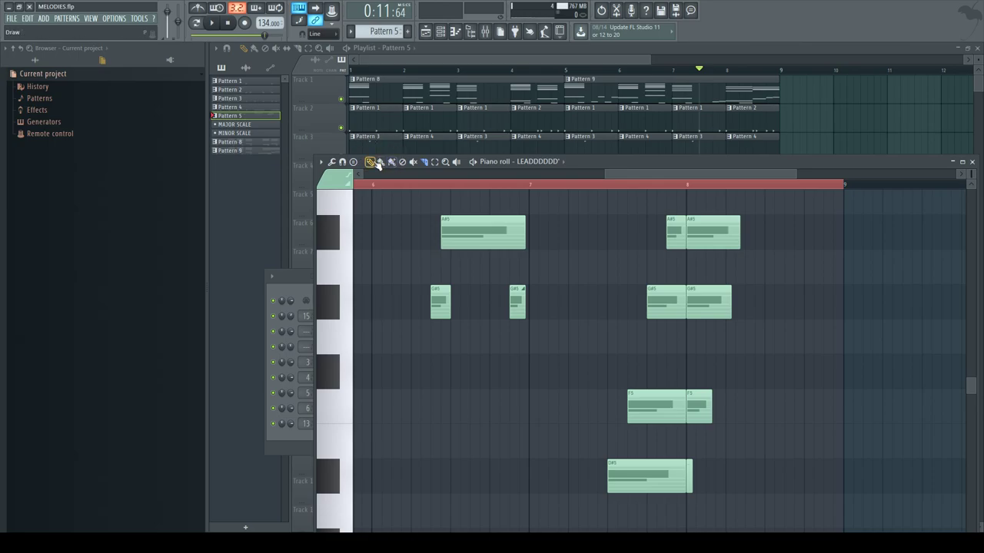
right_click(725, 248)
right_click(722, 302)
right_click(703, 408)
right_click(689, 473)
key(space)
key(space)
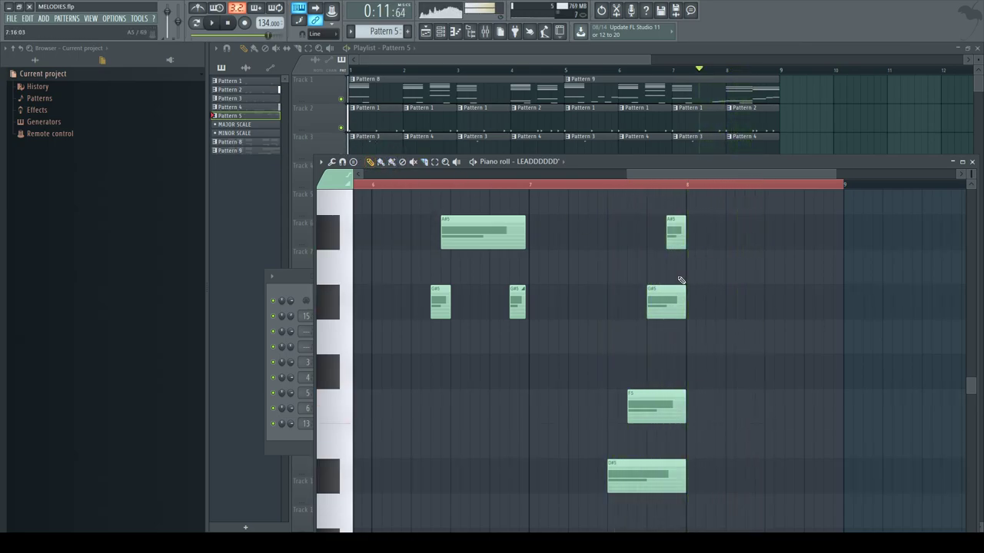
Step: Duplicate bar 7's rising four-note phrase one bar later, starting on step 9 of bar 8, and play it back
drag(588, 216, 598, 244)
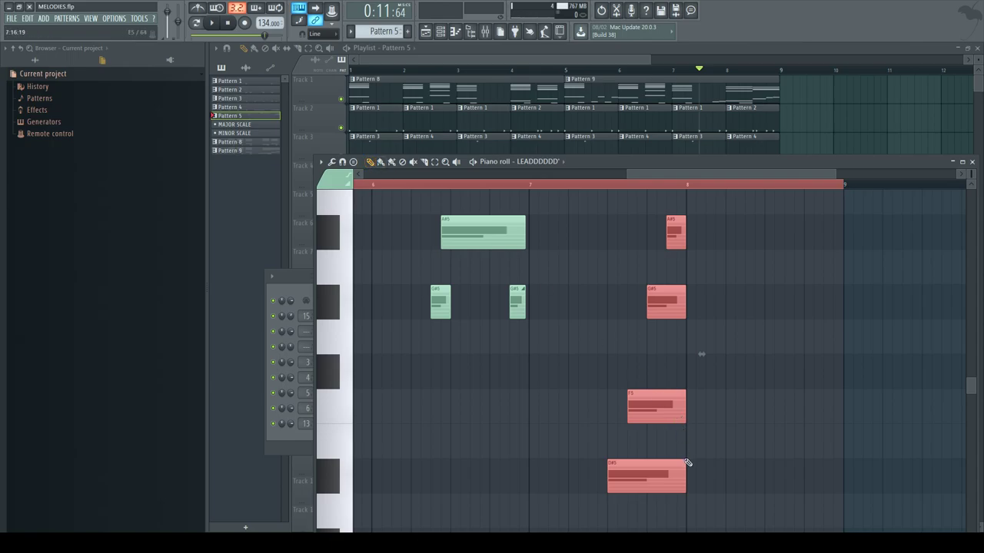
drag(646, 473, 793, 472)
key(space)
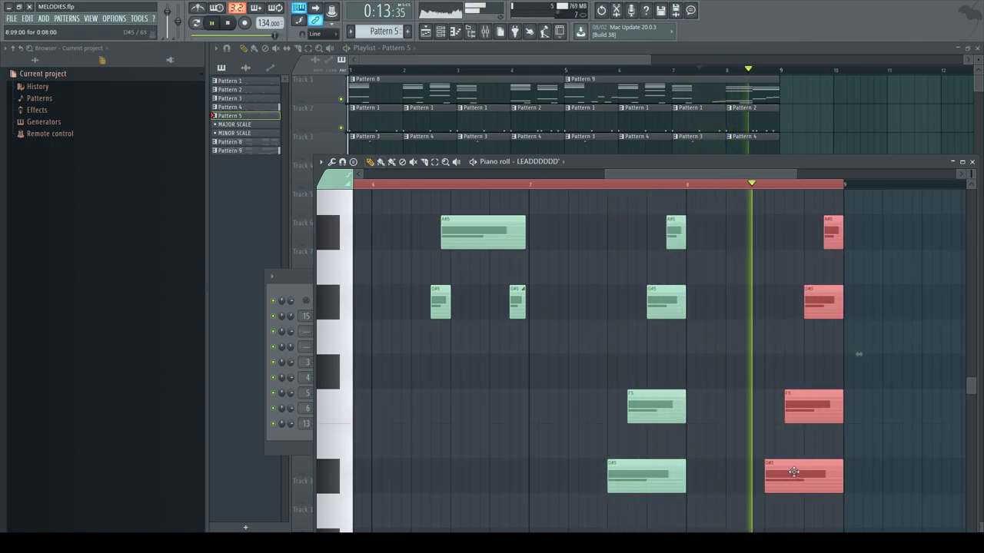
click(749, 345)
right_click(749, 346)
key(space)
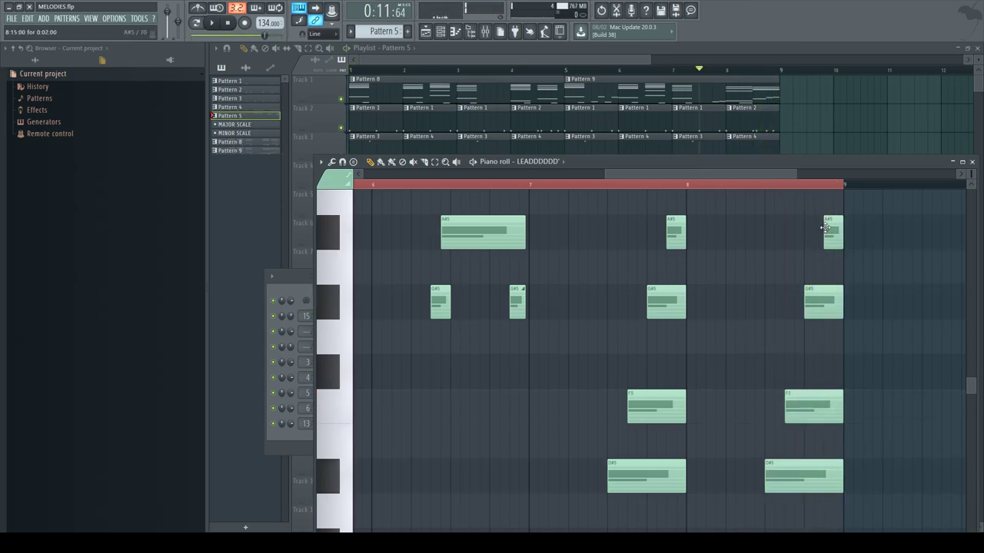
Step: Take the final A#5 out of bar 8's phrase and shorten its G#5 to half a beat, checking by playback
drag(830, 243, 838, 396)
click(770, 186)
key(space)
key(space)
click(824, 297)
key(space)
key(space)
drag(841, 302, 823, 304)
Step: Play the whole arrangement in the playlist and bring up the lead synth's settings
key(space)
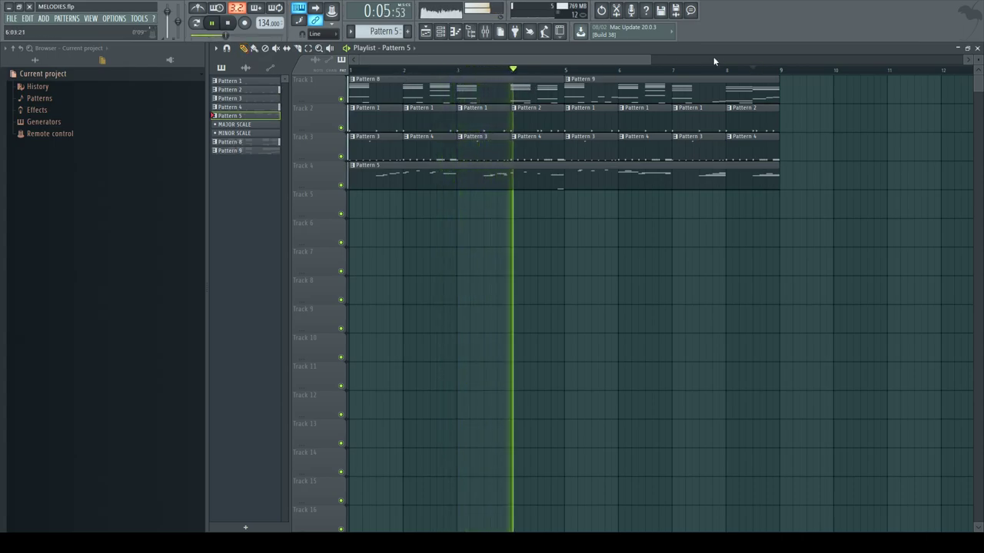
drag(650, 60, 723, 60)
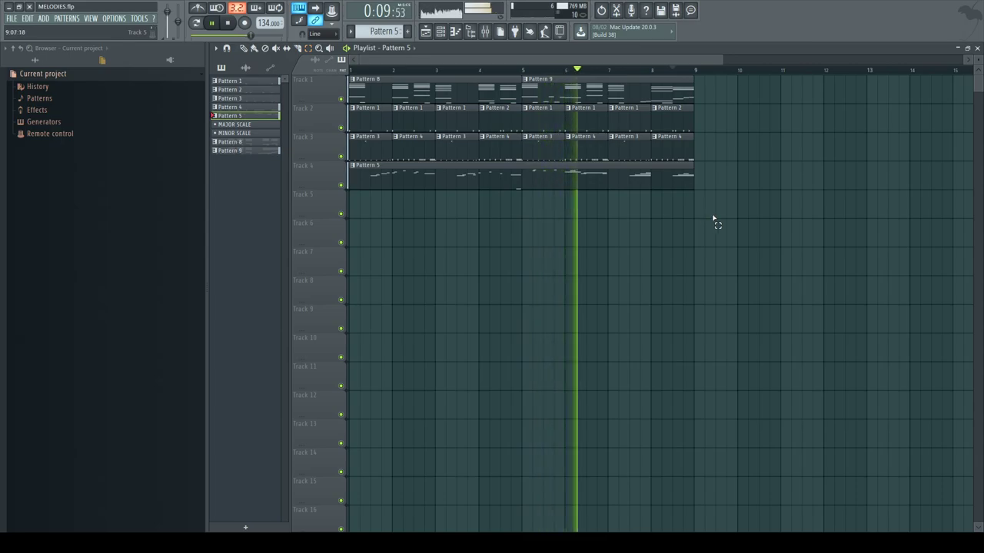
click(978, 48)
click(300, 284)
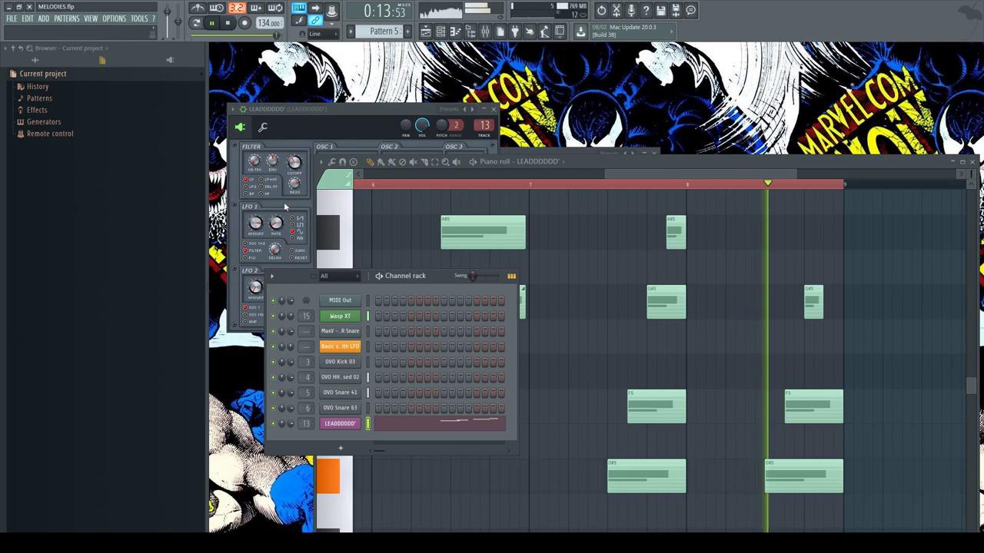
click(328, 127)
key(space)
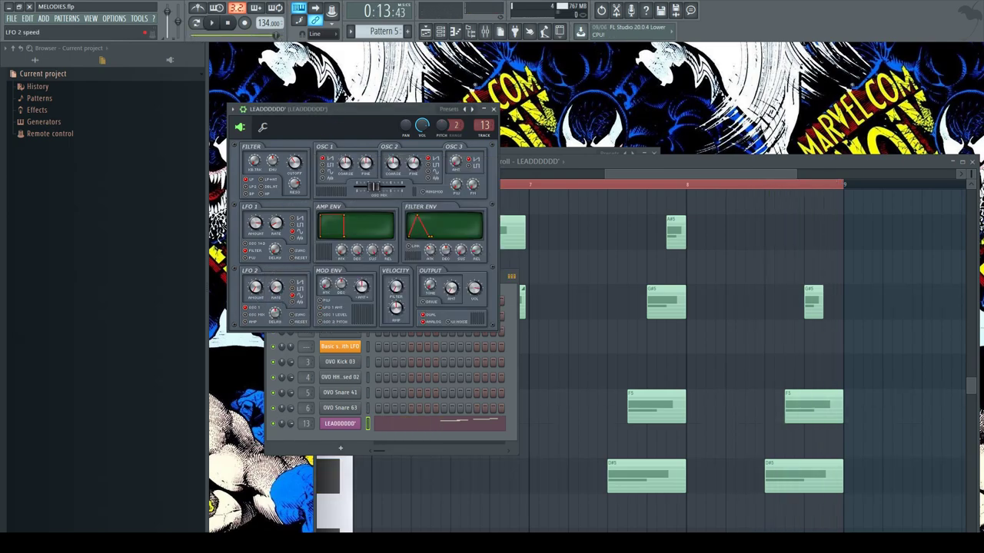
Step: Audition the lead's LFO 2 settings with test notes and create an automation clip for the LFO 2 amount
key(e)
key(e)
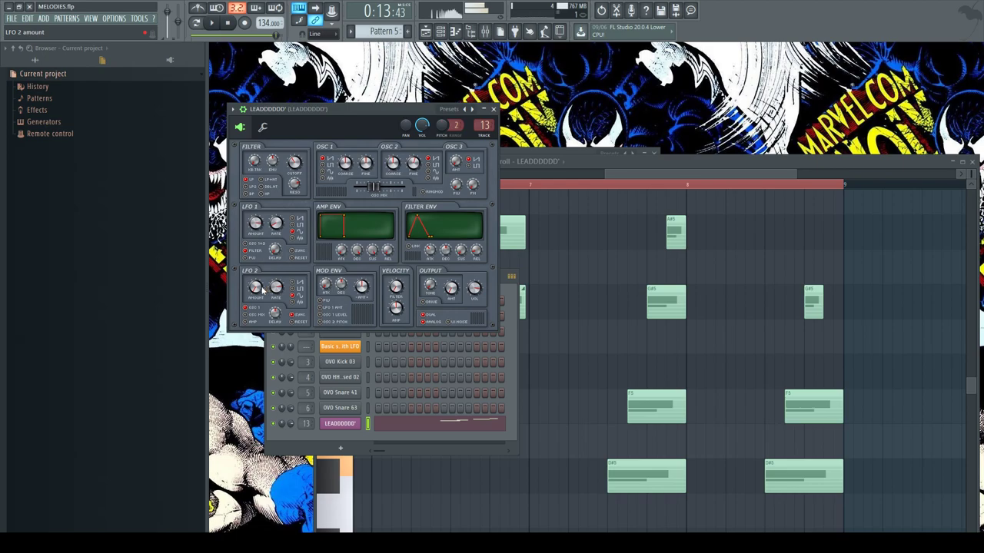
key(e)
key(e)
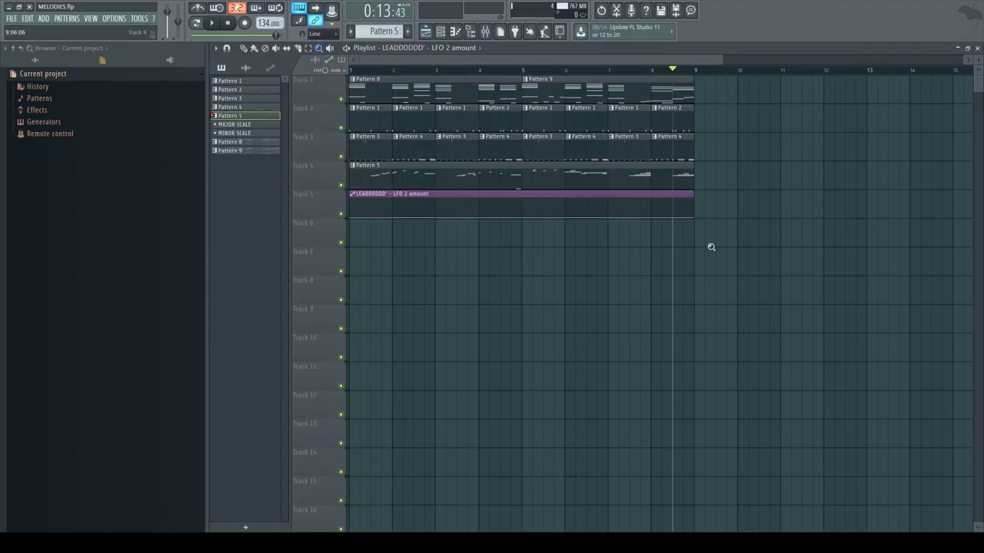
Step: Play the arrangement from the start with the LFO 2 amount clip in view
drag(709, 248, 351, 76)
key(space)
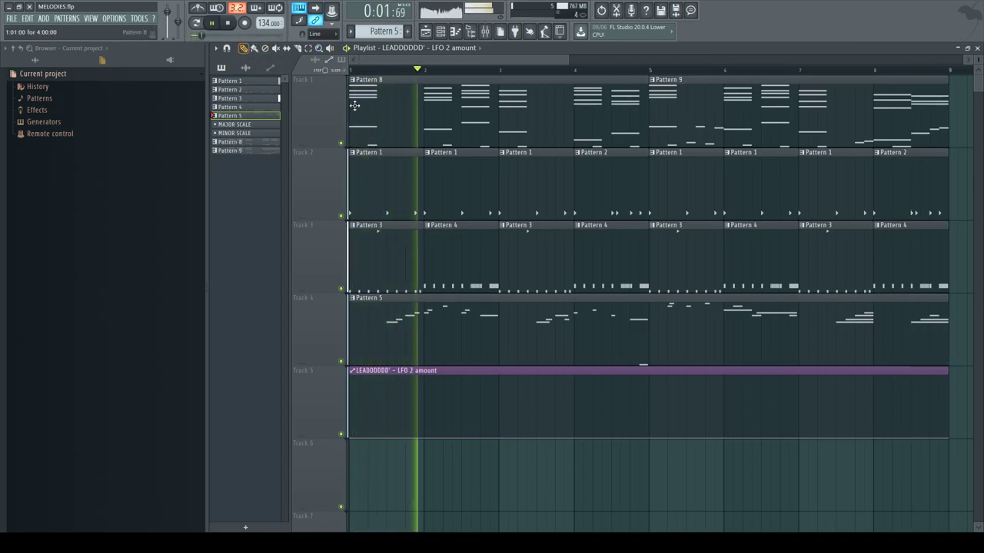
key(space)
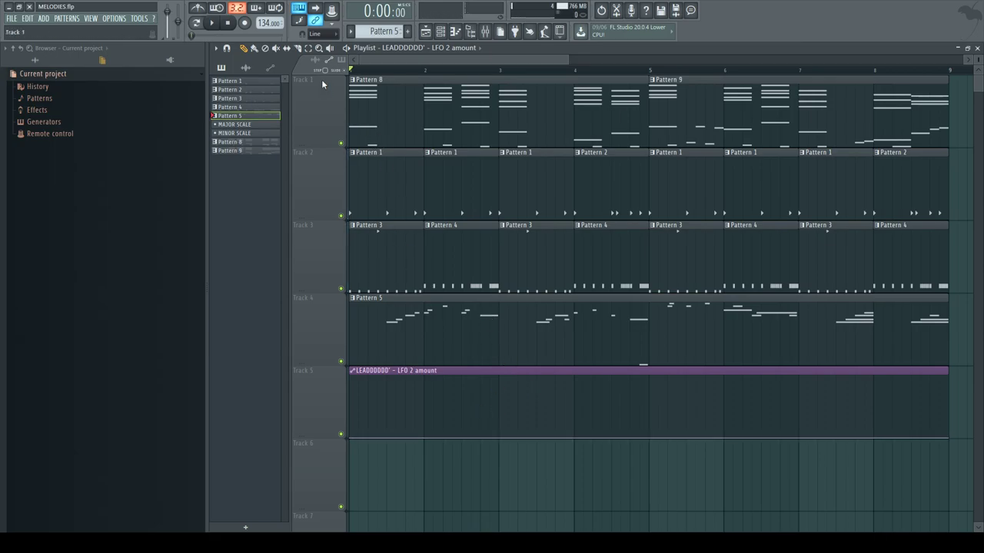
Step: Add three automation points to the LFO 2 amount clip around the held lead note at the end of bar 2
drag(464, 314, 551, 497)
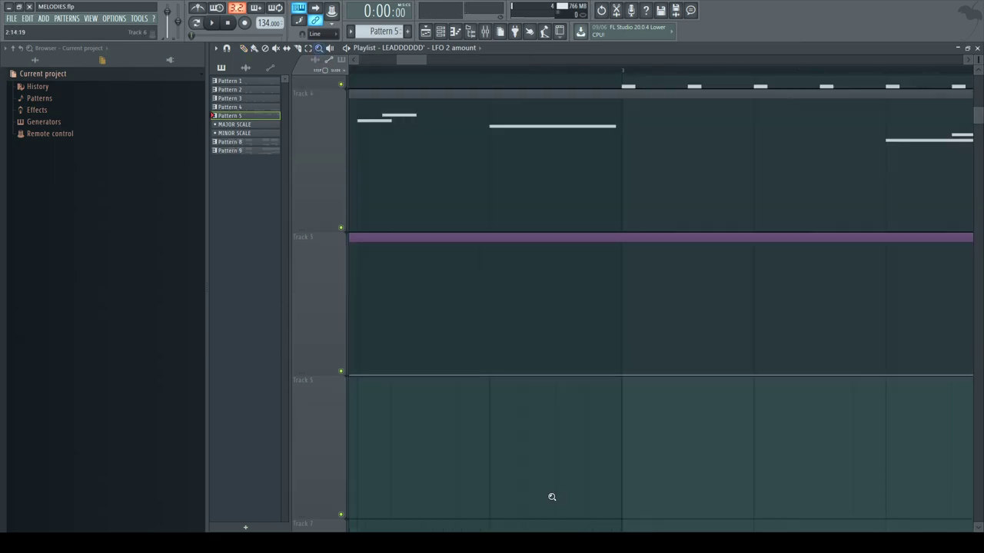
click(503, 136)
click(244, 49)
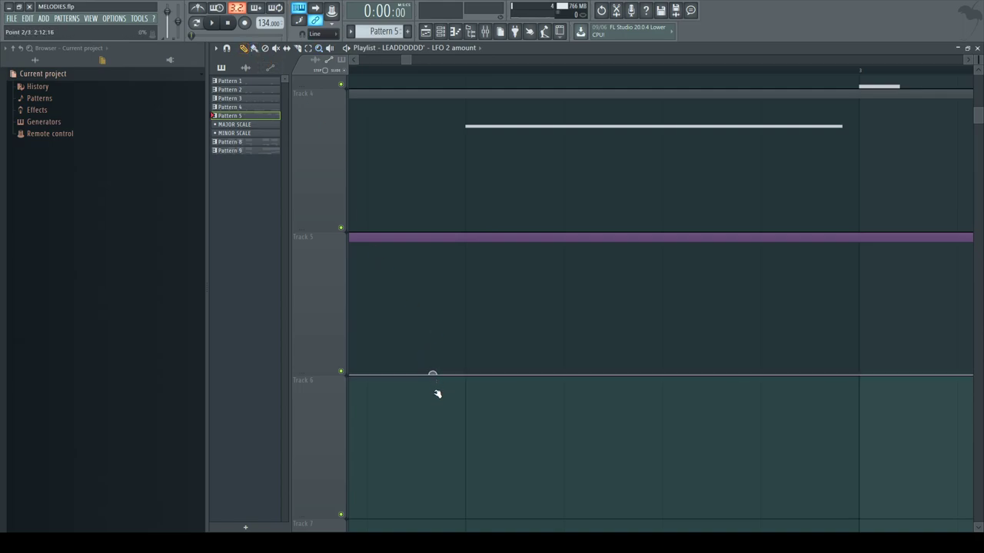
right_click(889, 375)
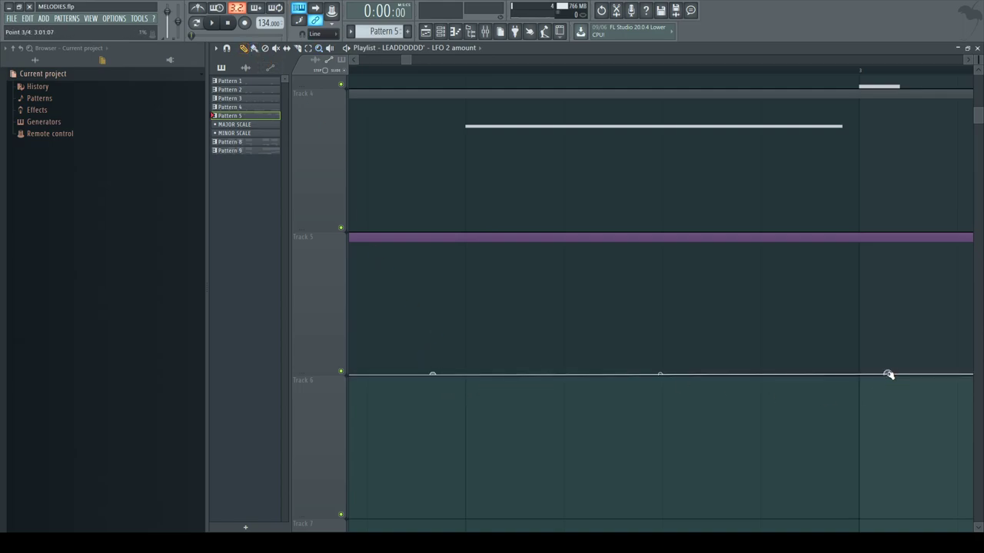
right_click(860, 375)
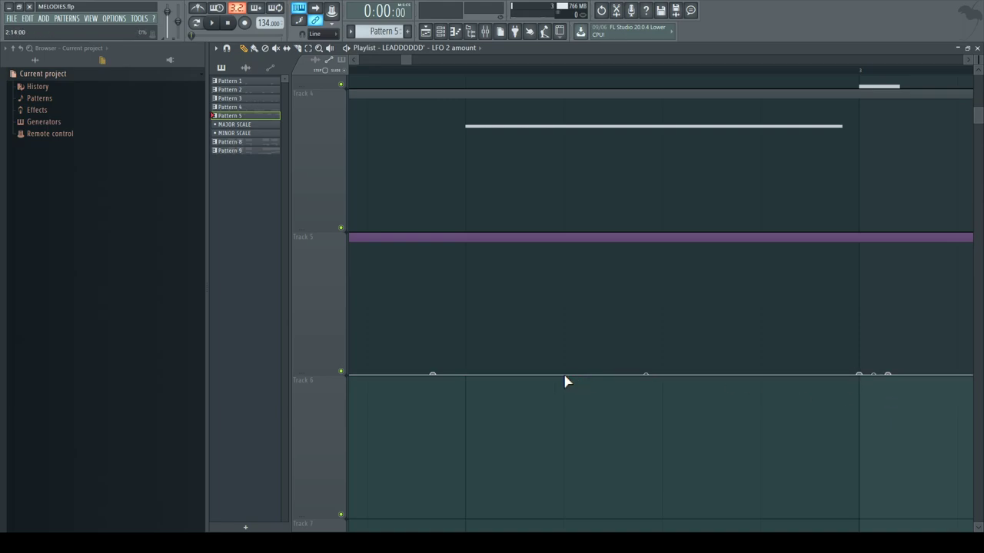
Step: Shape the LFO 2 amount points to jump up at the held note, rise gradually until bar 3 and drop back to zero
drag(471, 374, 471, 324)
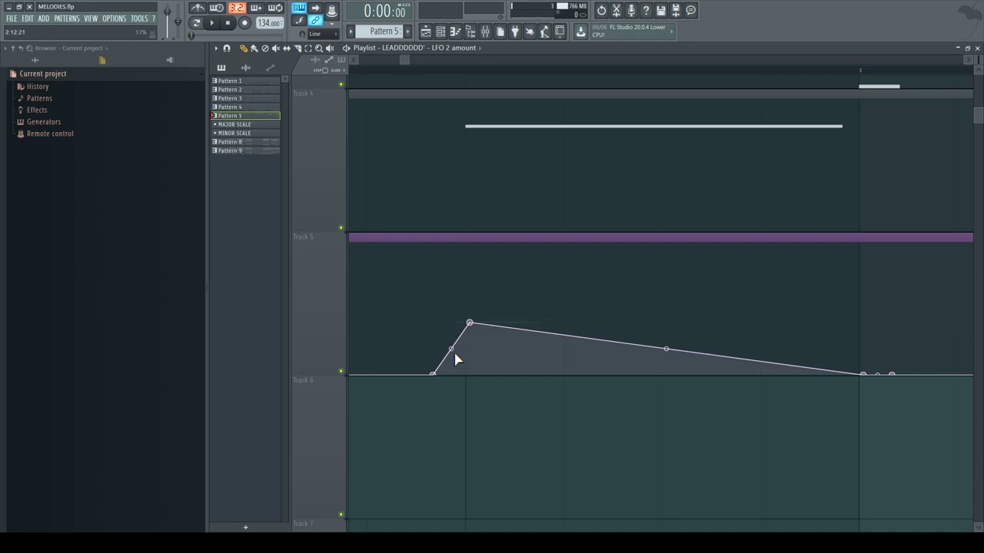
drag(432, 374, 467, 373)
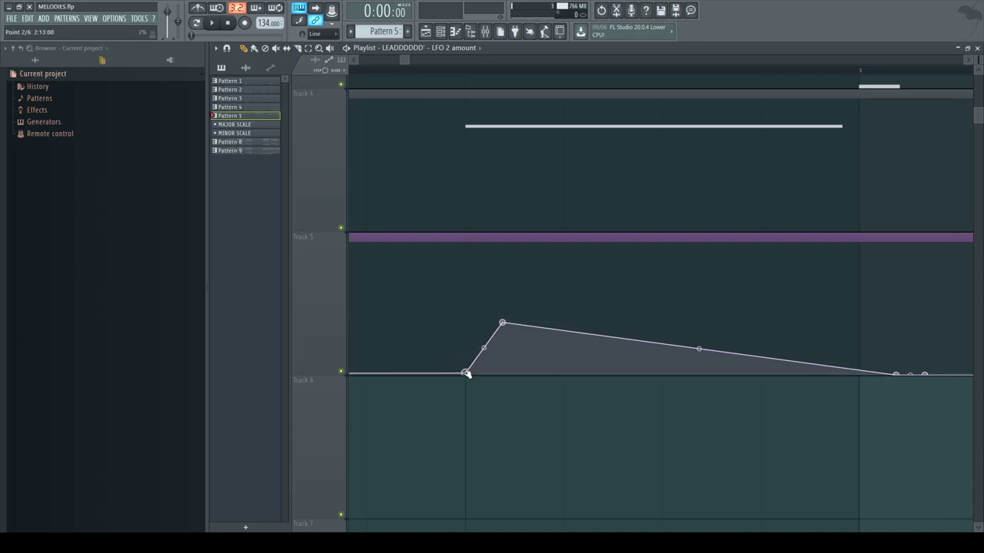
drag(506, 323, 465, 326)
drag(860, 375, 854, 297)
drag(885, 375, 865, 382)
drag(854, 297, 859, 301)
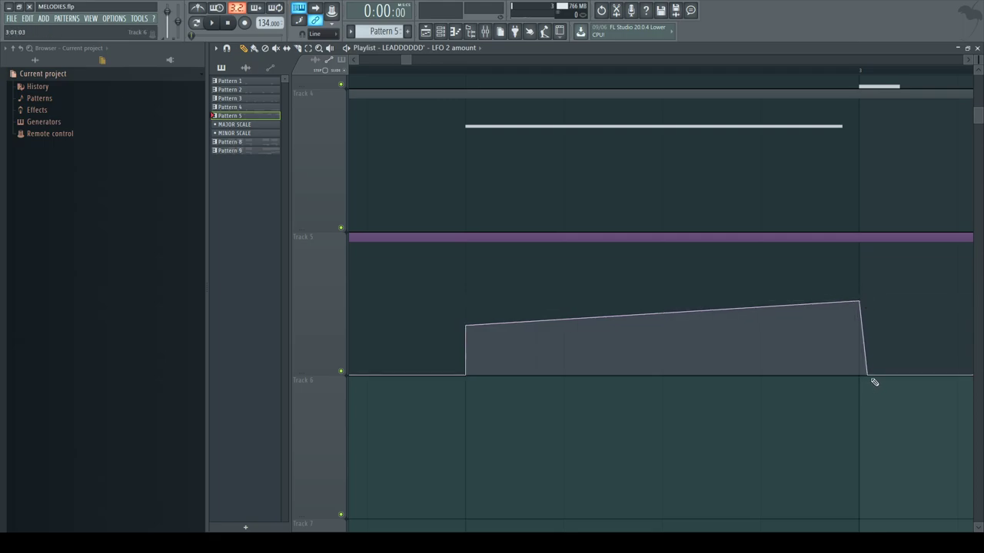
Step: Lower the automation ramp's starting point at the held note to 0%, comparing the sound by playback
click(443, 72)
key(space)
key(space)
drag(465, 326, 465, 375)
key(space)
key(space)
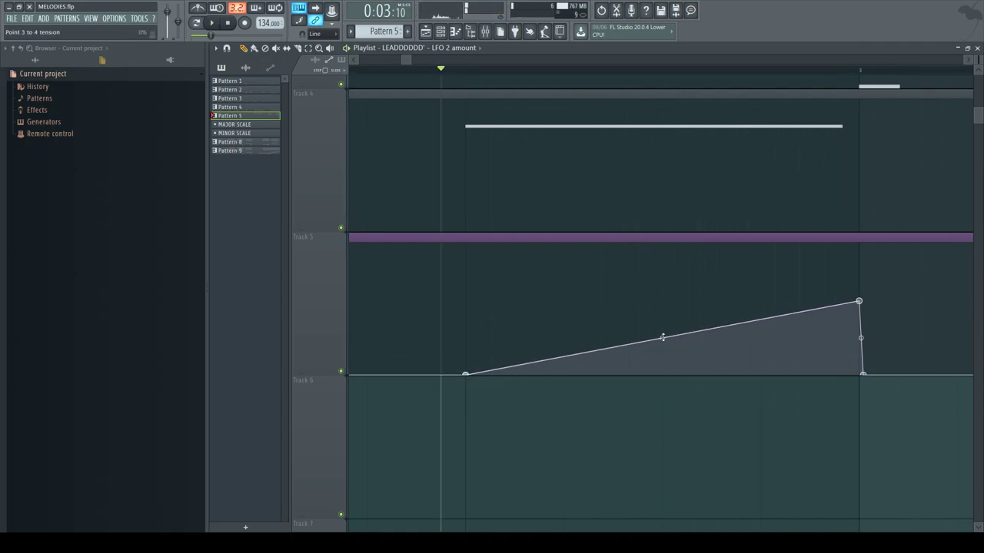
Step: Bend the ramp into a steep late-rising curve and raise its peak at bar 3 to the clip's top, checking by playback
drag(662, 337, 663, 371)
key(space)
key(space)
drag(859, 302, 857, 238)
key(space)
key(space)
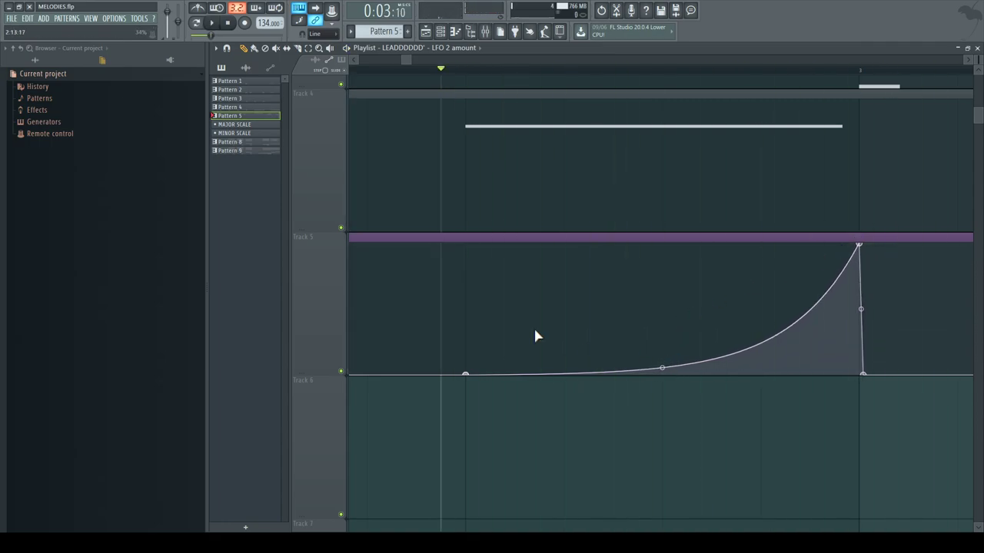
Step: Ease the tension of the LFO 2 amount curve slightly so it rises a bit earlier during playback
drag(412, 60, 393, 71)
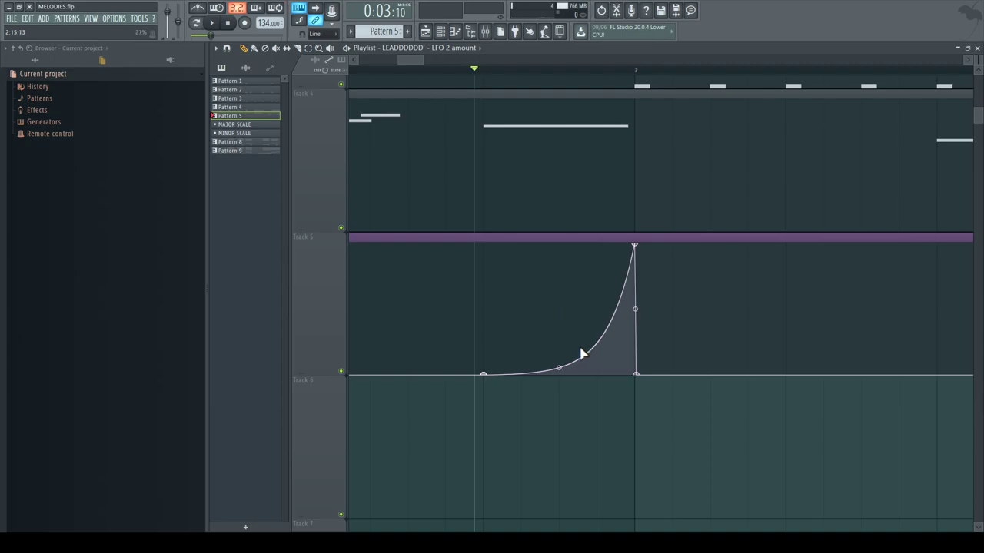
key(space)
drag(557, 366, 559, 355)
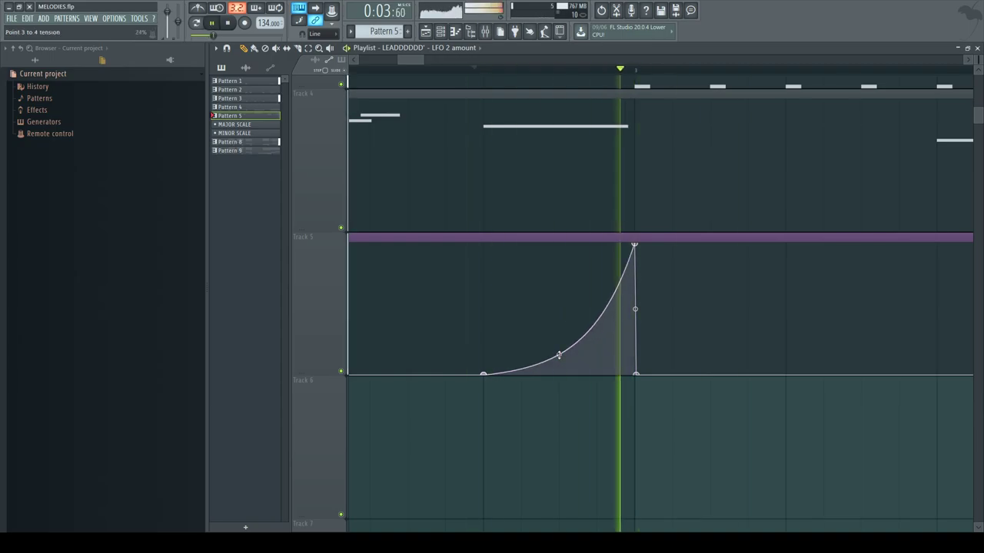
Step: Adjust the stereo separation of the Wasp XT mixer track slightly and compare it by playback
click(976, 49)
click(493, 108)
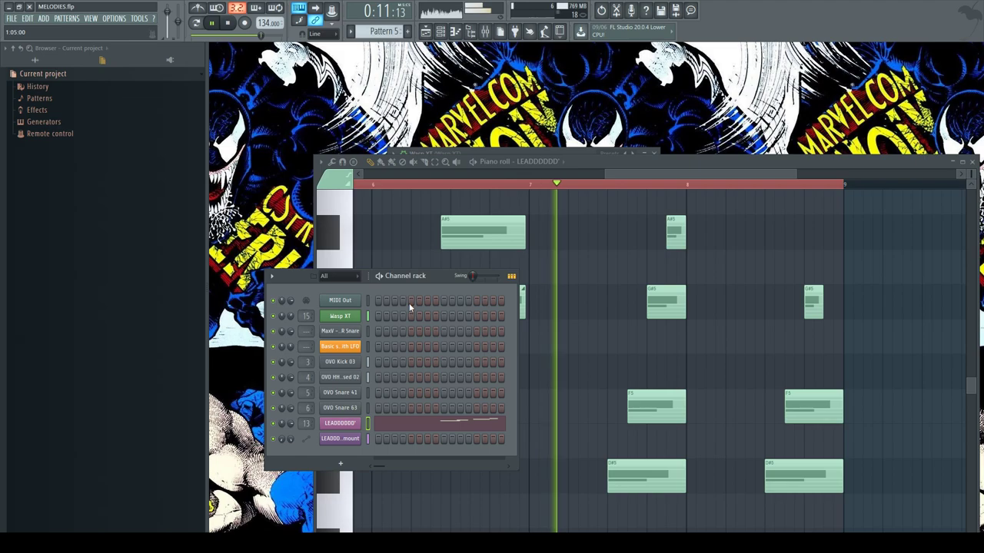
key(F9)
click(371, 119)
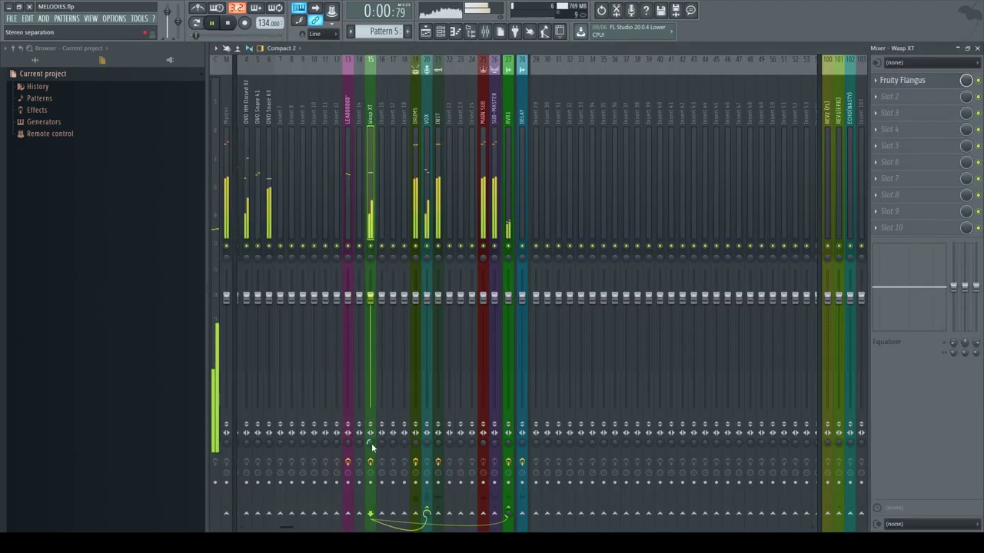
key(space)
drag(372, 445, 372, 447)
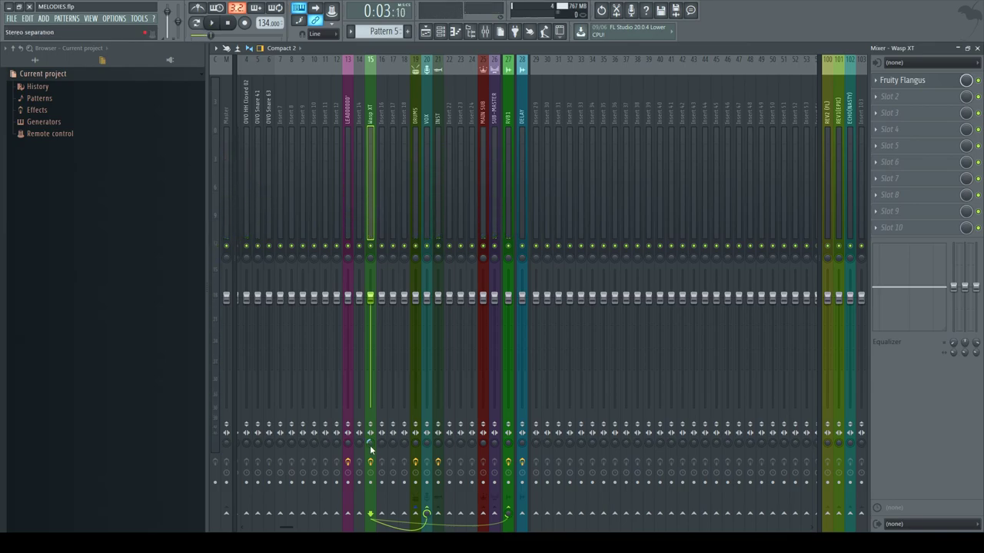
key(space)
key(space)
key(space)
key(F9)
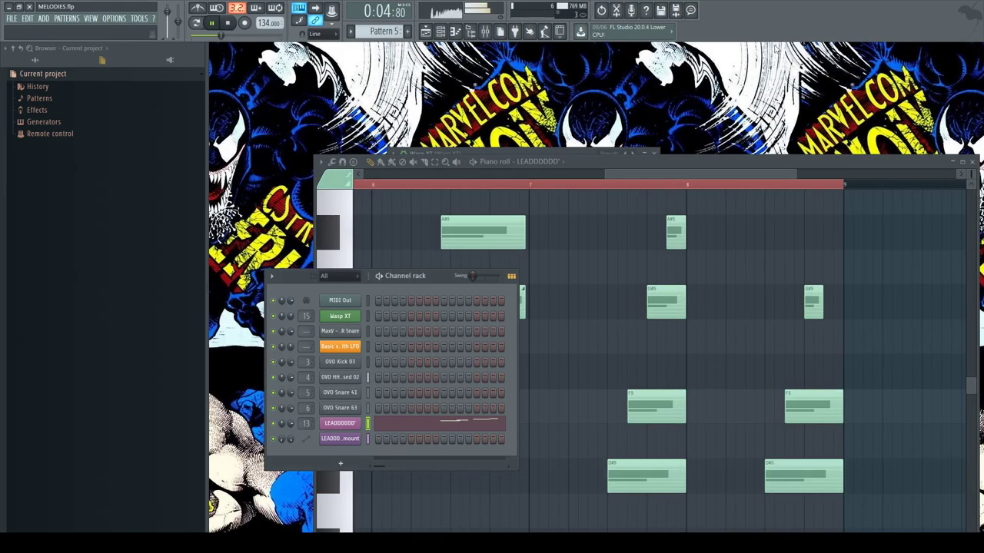
Step: Duplicate the whole eight-bar arrangement in the playlist to start at bar 9, undoing any further change to the copy
key(F5)
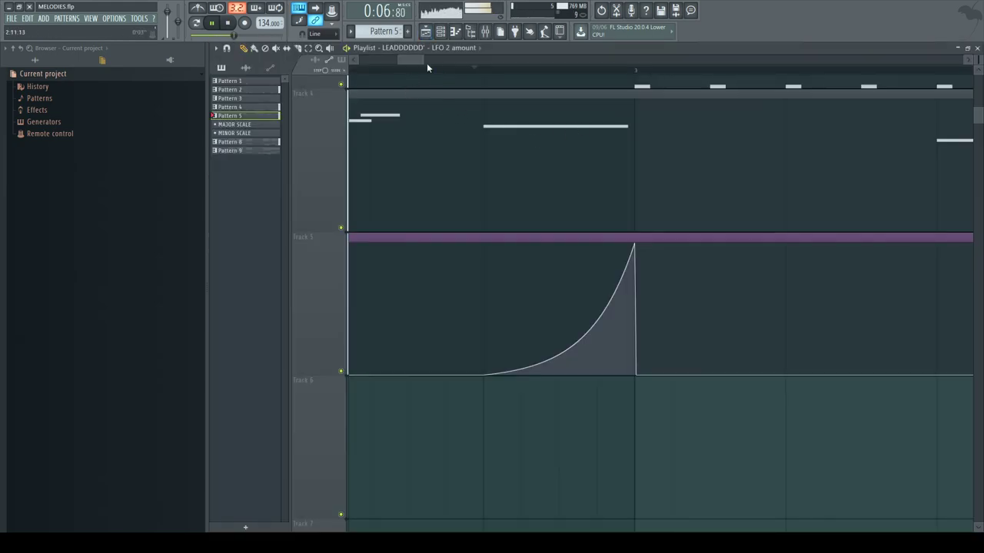
drag(423, 60, 805, 60)
click(320, 48)
right_click(697, 237)
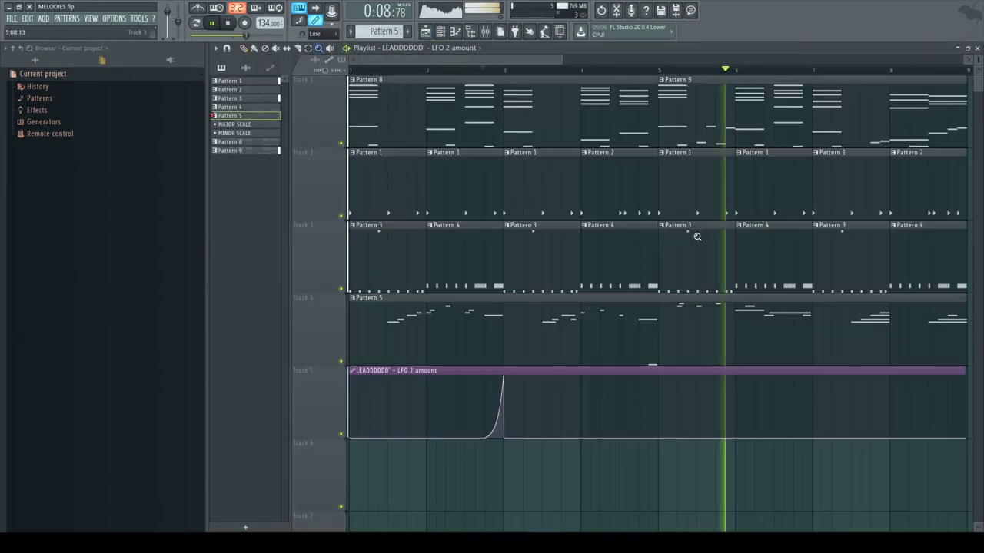
click(564, 60)
drag(565, 59, 962, 61)
click(309, 50)
key(space)
drag(596, 461, 346, 86)
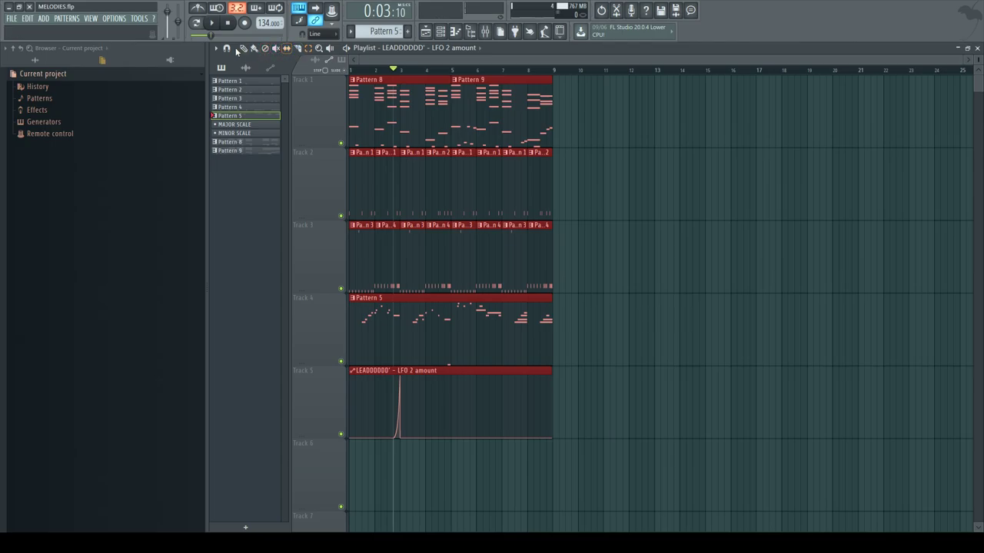
drag(367, 111, 571, 146)
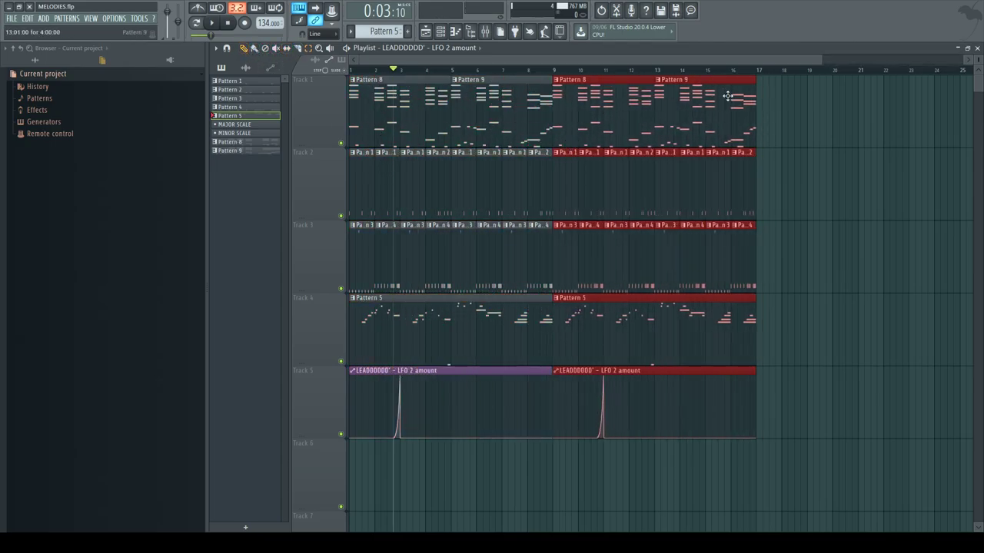
drag(754, 102, 639, 114)
key(ctrl+z)
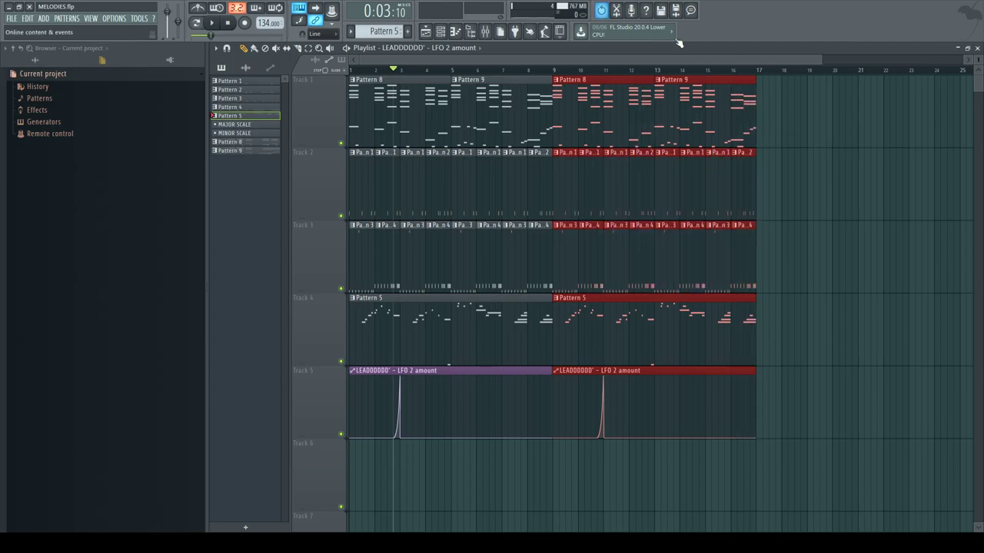
Step: Trim the copied clips to the first beat of bar 9 and repeat that slice four times across the bar
click(624, 453)
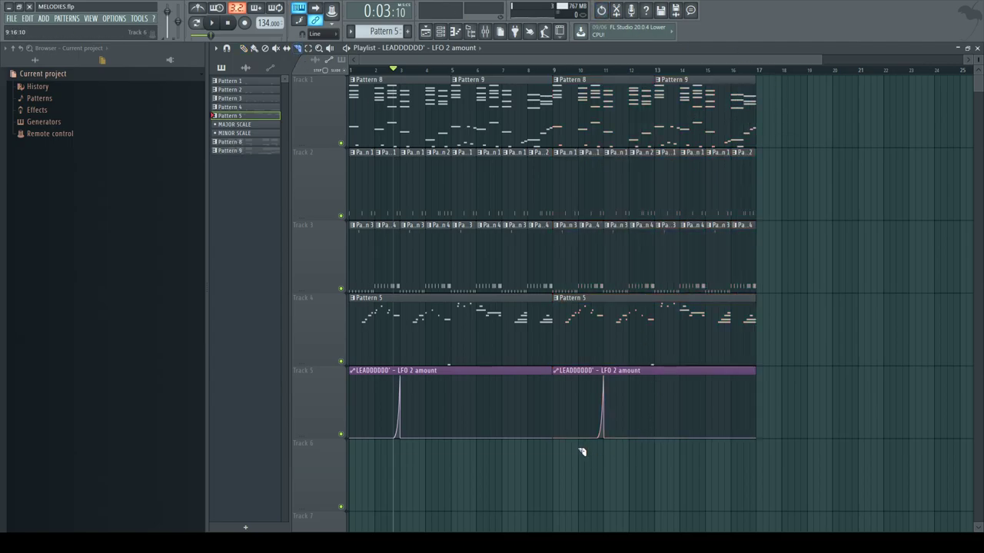
drag(567, 447, 558, 53)
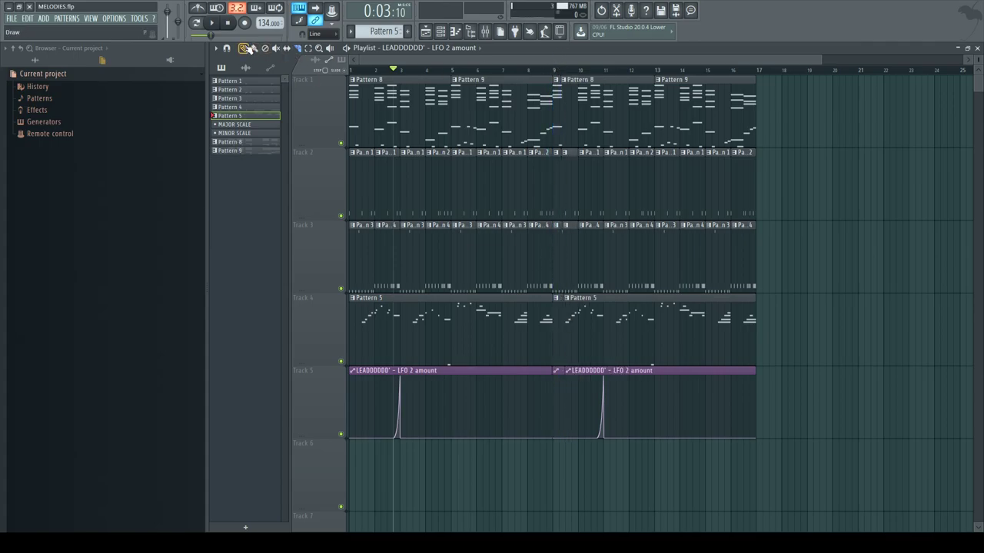
mouse_move(607, 114)
mouse_down()
mouse_move(685, 176)
mouse_move(593, 174)
mouse_move(586, 259)
mouse_move(635, 272)
mouse_move(734, 361)
mouse_move(644, 397)
mouse_up()
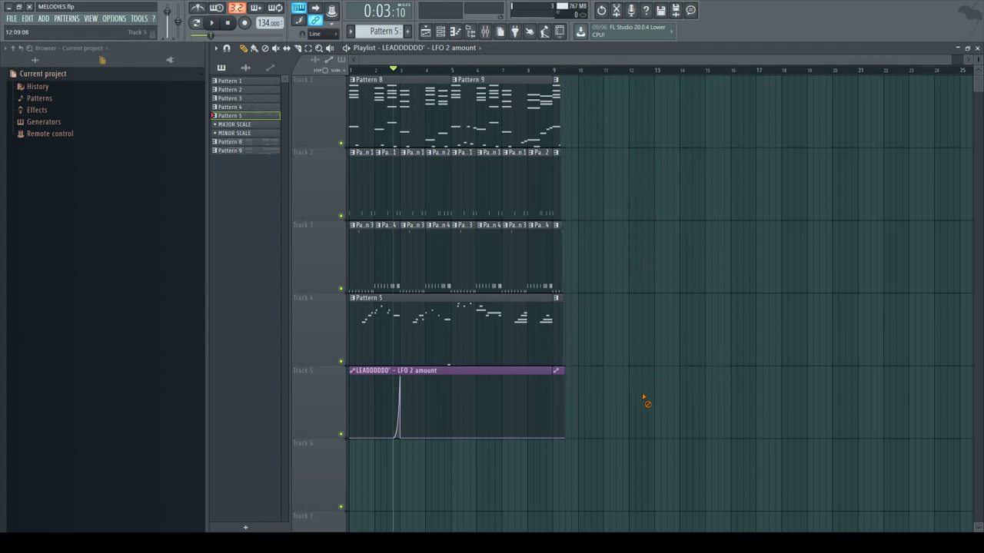
drag(599, 437, 578, 92)
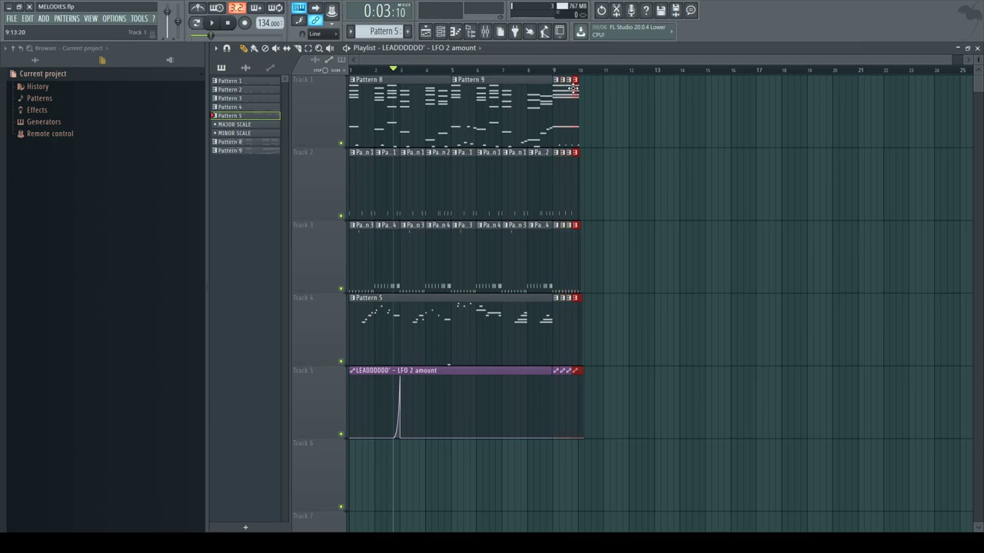
Step: Move the four one-beat slices to bar 1 and shift the main arrangement to start at bar 2
drag(673, 509, 562, 96)
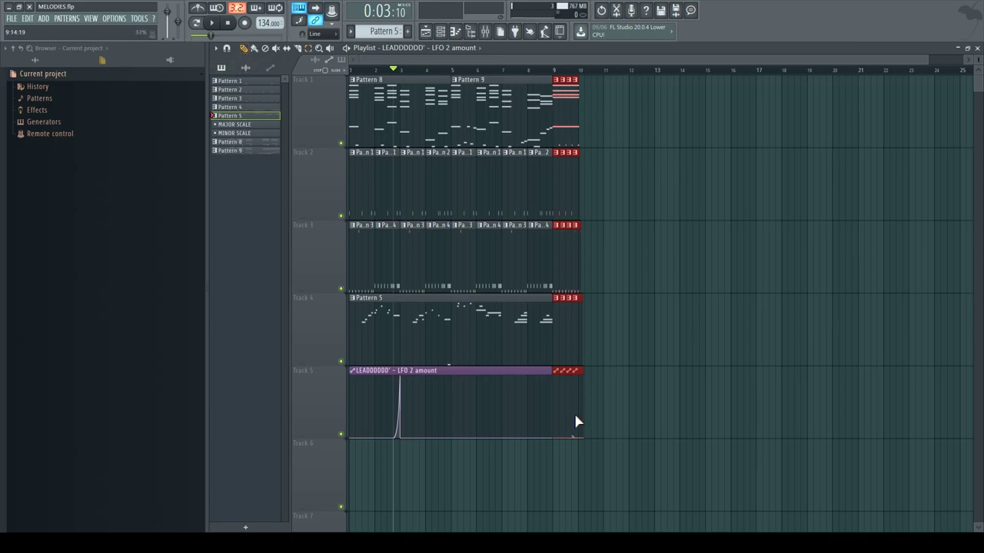
key(Delete)
key(ctrl+a)
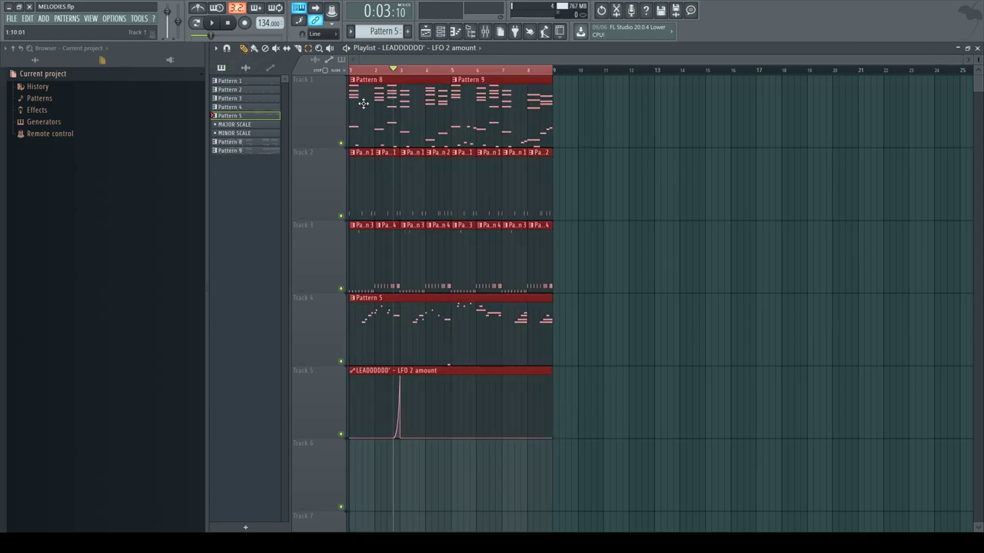
drag(363, 104, 611, 103)
drag(387, 70, 340, 76)
key(ctrl+v)
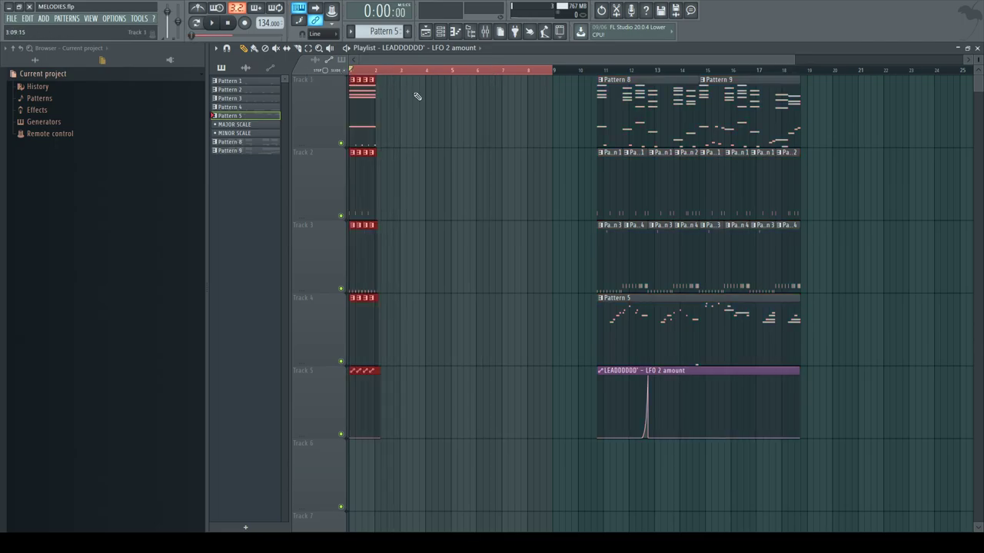
drag(552, 74, 851, 441)
drag(606, 95, 386, 117)
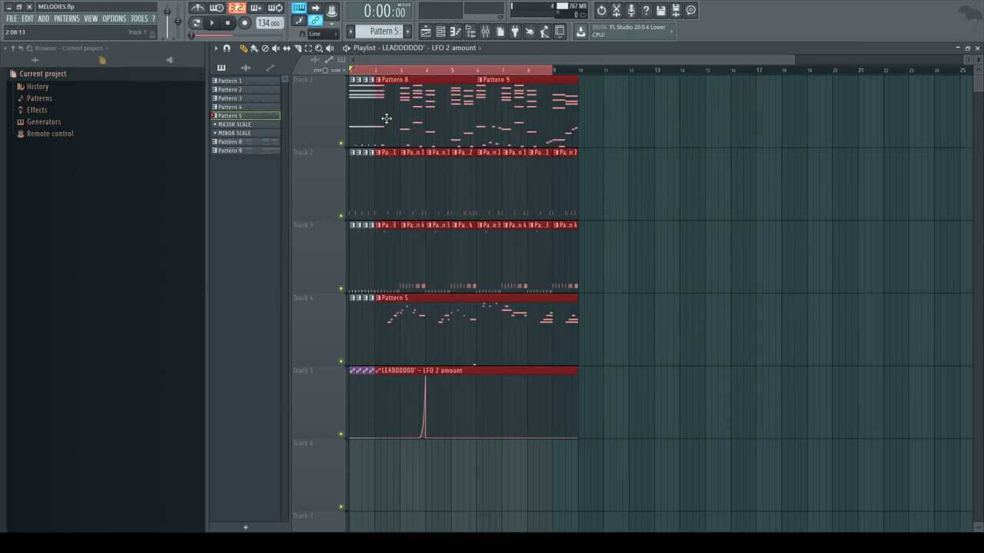
Step: Play the rearranged playlist from the start to hear the repeated slices lead into bar 2
drag(611, 403, 347, 77)
click(244, 48)
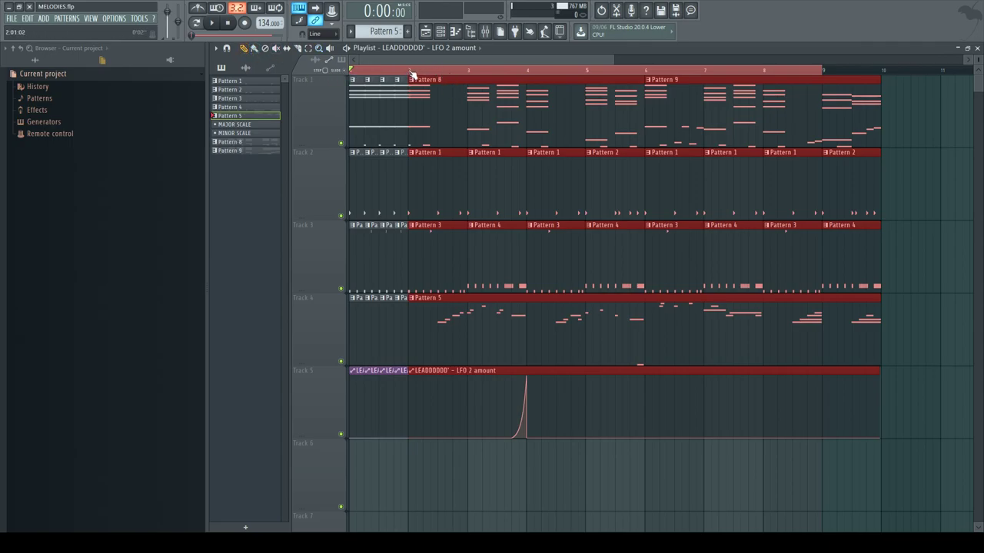
key(space)
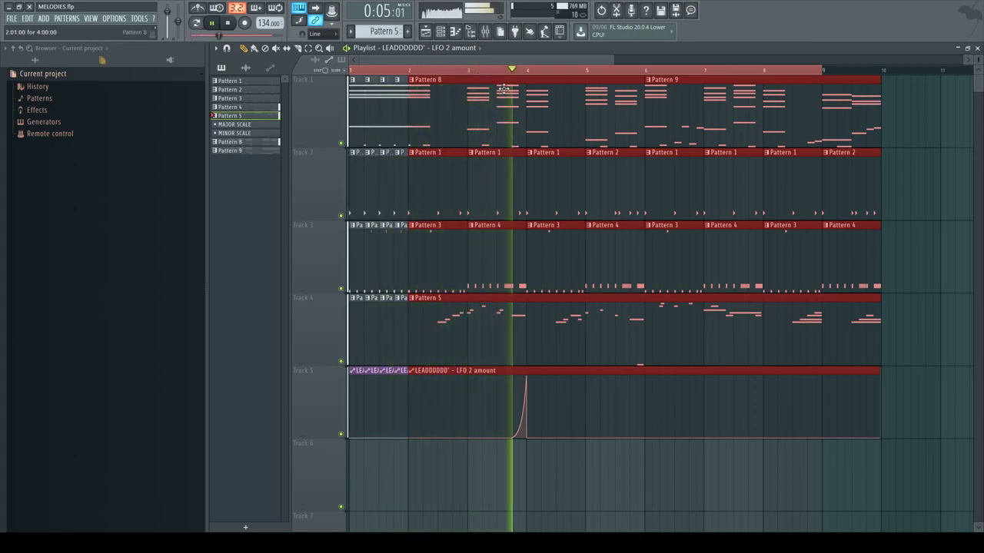
key(space)
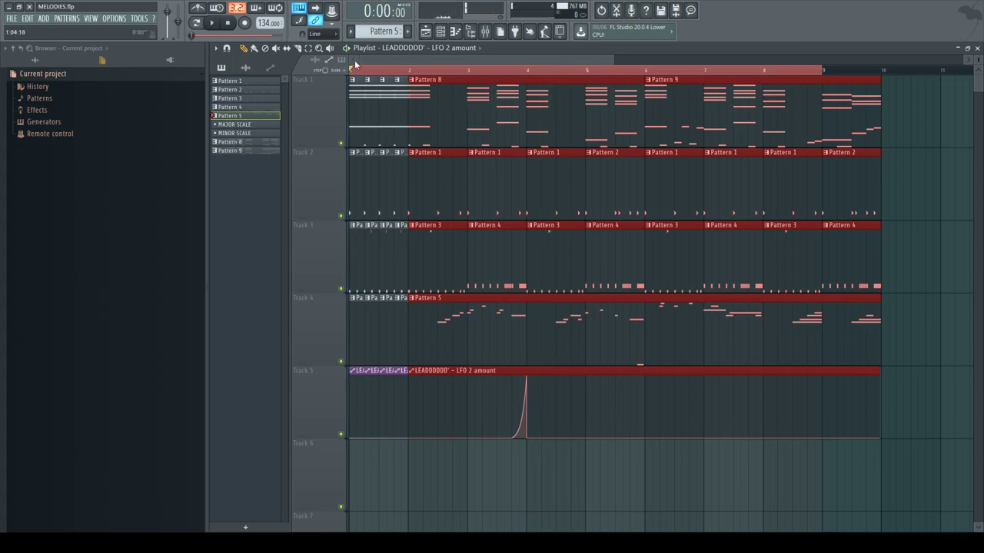
click(402, 452)
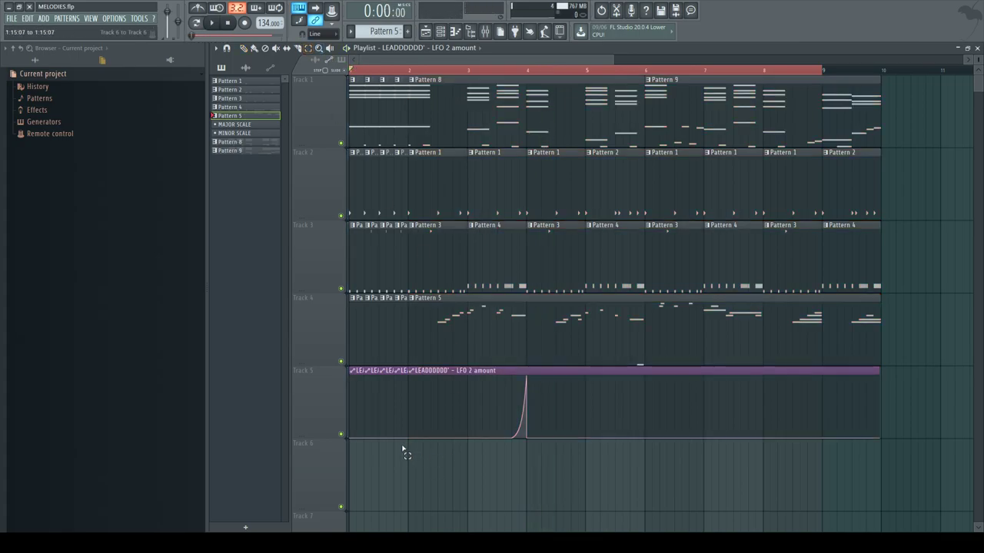
key(space)
key(space)
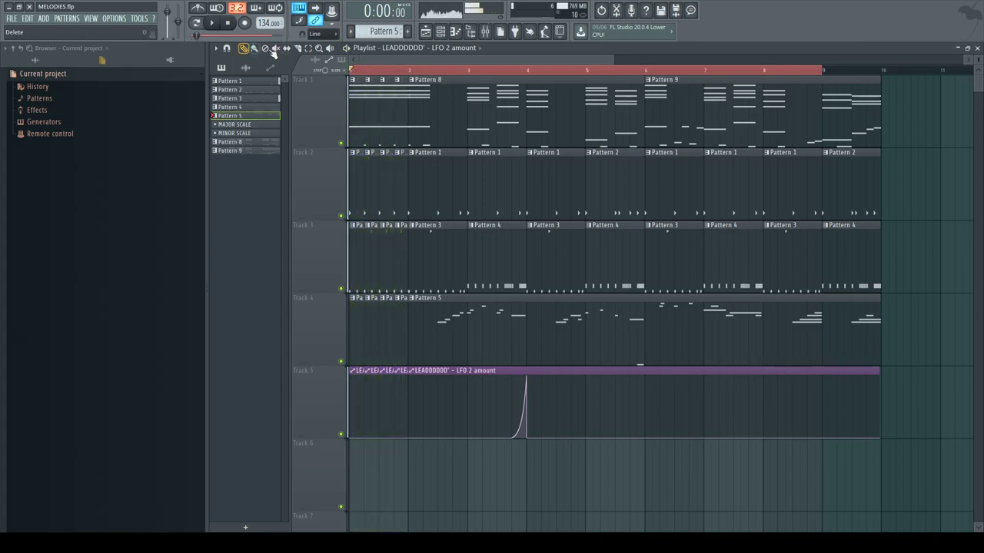
Step: Select the four one-beat intro slices in bar 1 across all five tracks and play the playlist from the start
drag(433, 512, 349, 75)
click(426, 472)
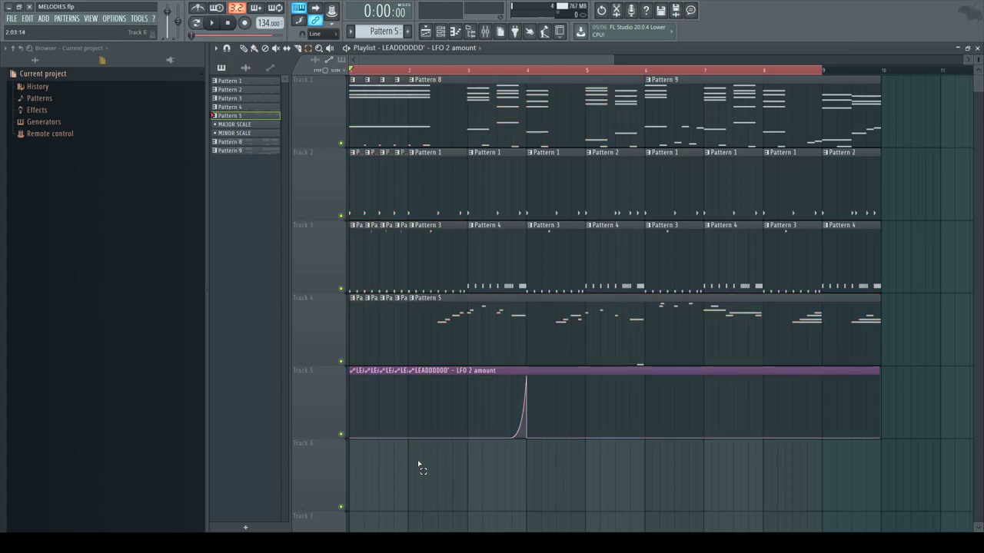
mouse_move(399, 509)
mouse_down()
mouse_move(349, 221)
mouse_move(261, 42)
mouse_up()
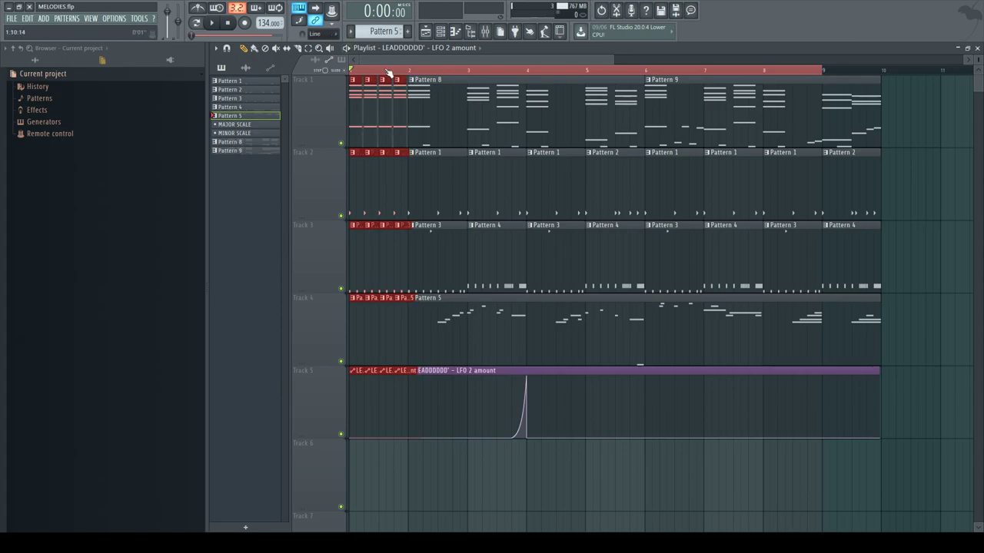
key(space)
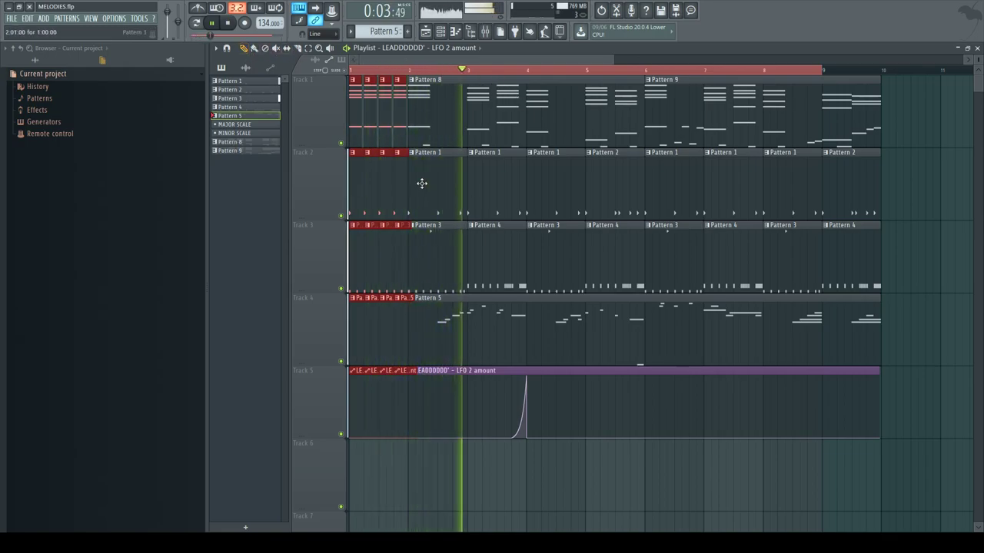
Step: Show all browser content and collapse the Snares and One-Shots folders of the OVO Drums pack
click(60, 59)
scroll(135, 285, up, 10)
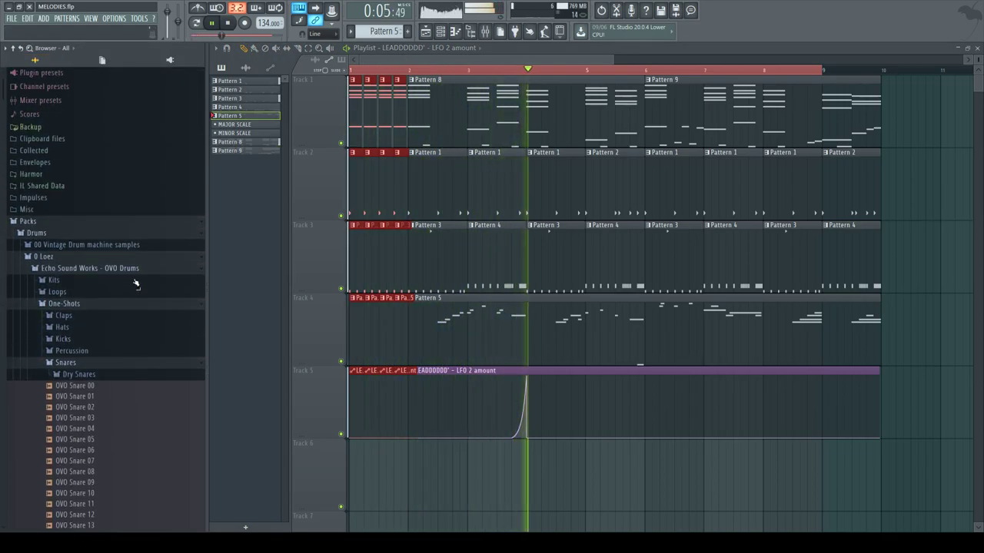
click(69, 278)
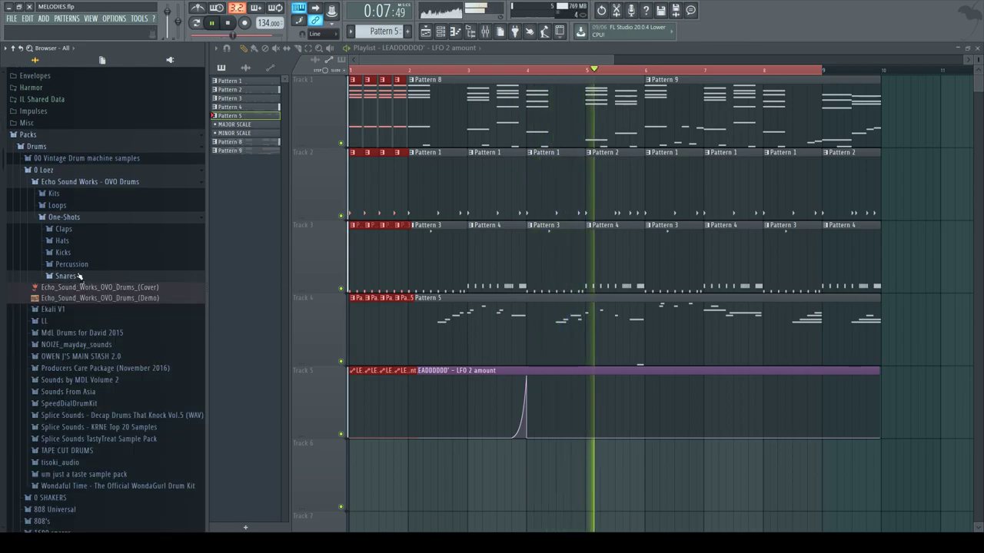
click(71, 218)
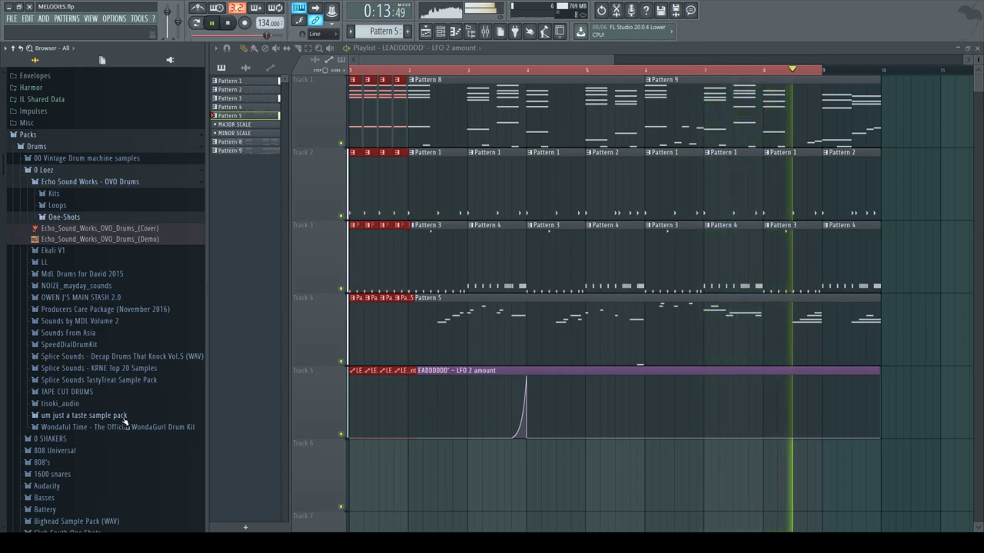
Step: Stop playback and duplicate the eight-bar main arrangement on all five tracks to start at bar 10
key(space)
double_click(406, 70)
drag(616, 60, 786, 60)
click(309, 49)
mouse_move(713, 469)
mouse_down()
mouse_move(520, 87)
mouse_move(393, 79)
mouse_move(761, 115)
mouse_move(685, 162)
mouse_up()
click(243, 49)
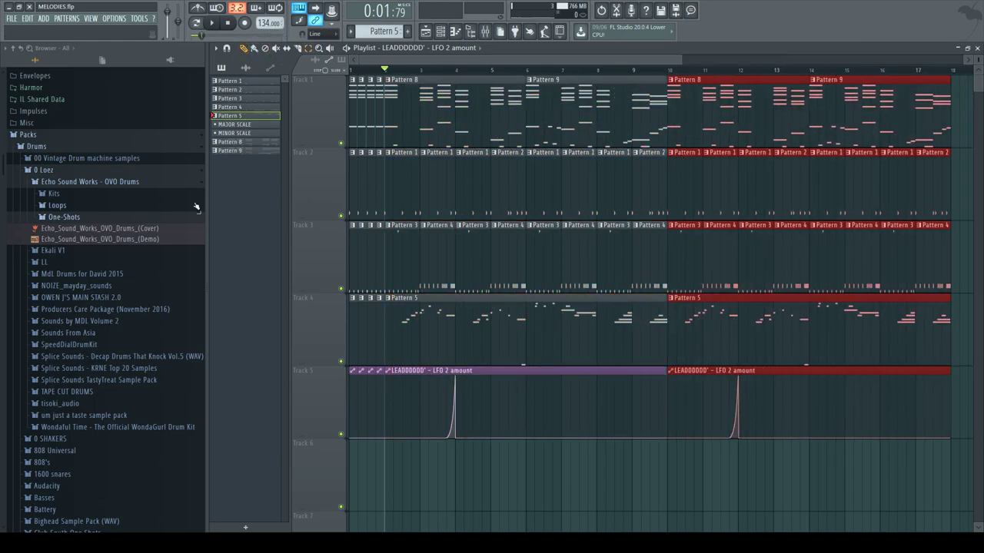
Step: Collapse the OVO Drums and 0 Loez folders, and close the playlist, piano roll and Wasp XT windows
click(63, 181)
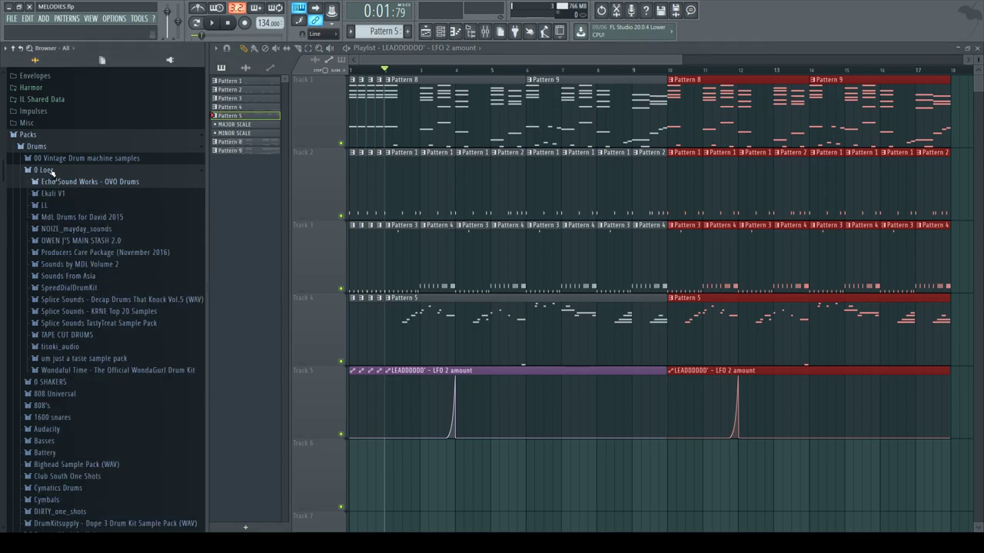
click(52, 170)
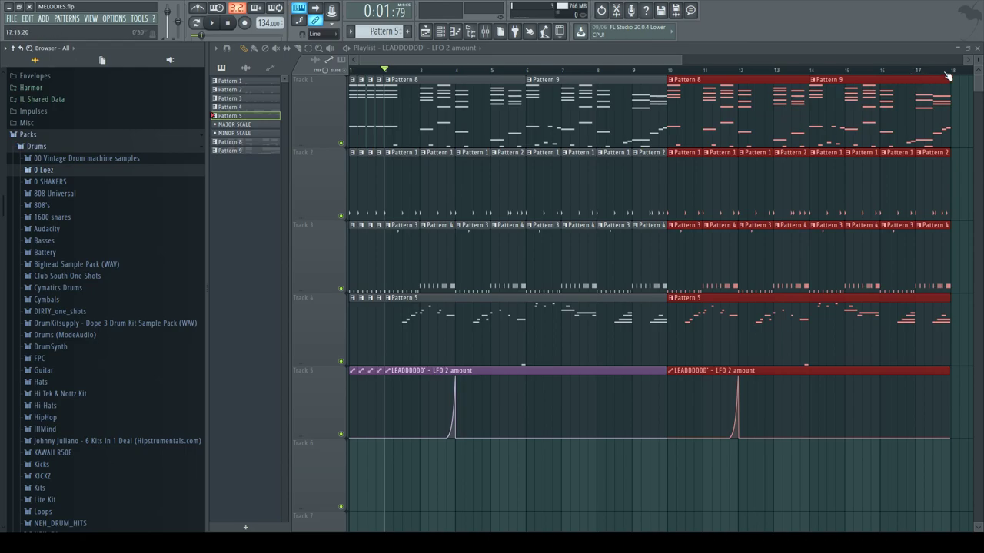
click(968, 46)
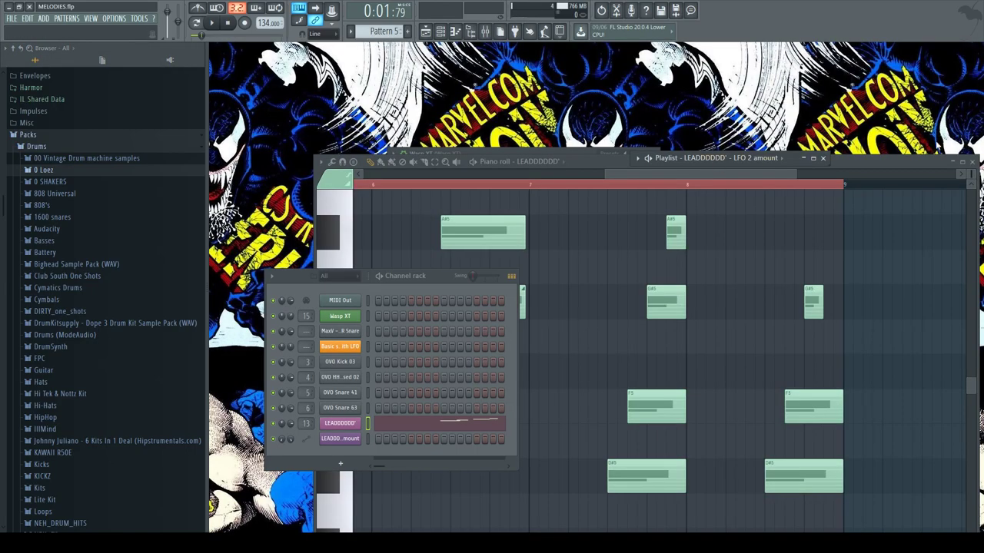
click(971, 162)
click(823, 158)
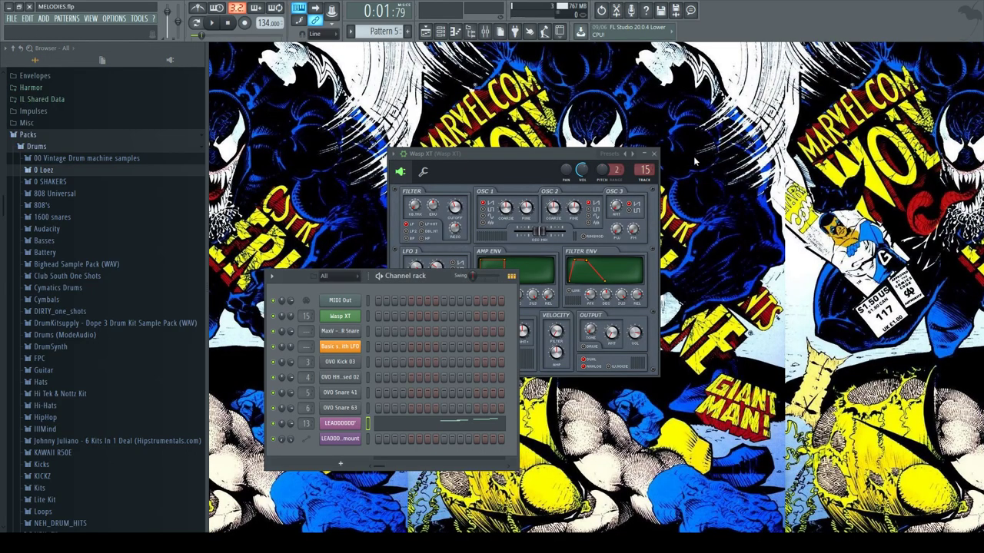
click(654, 154)
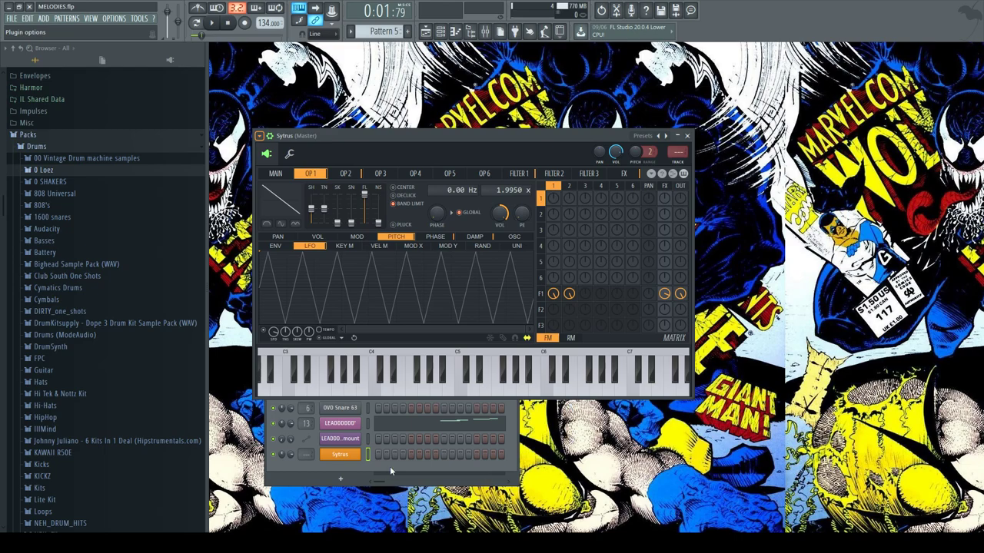
Step: Load the Rhodes preset in the new Sytrus channel and audition it with chords starting around C5
click(353, 434)
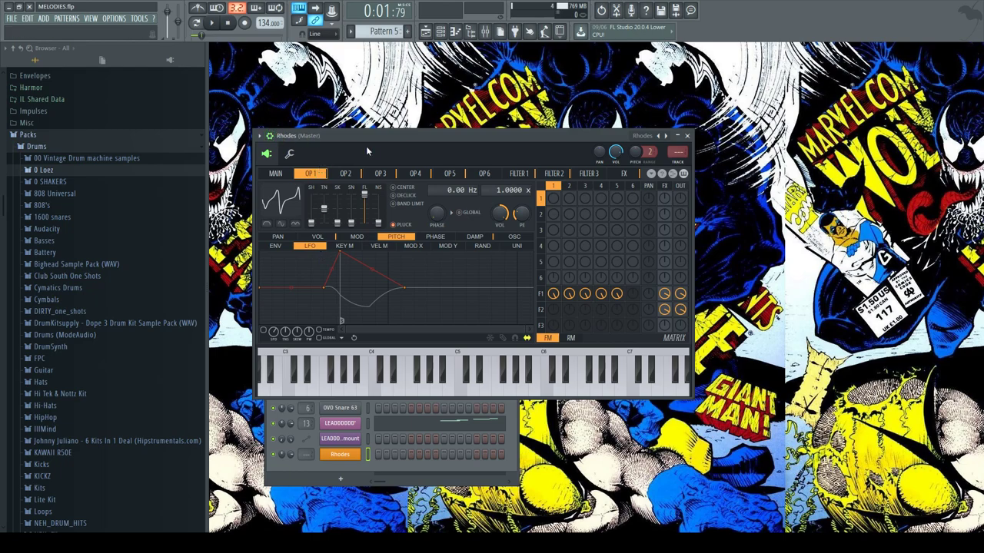
key(z)
key(c)
key(b)
key(z)
key(c)
key(b)
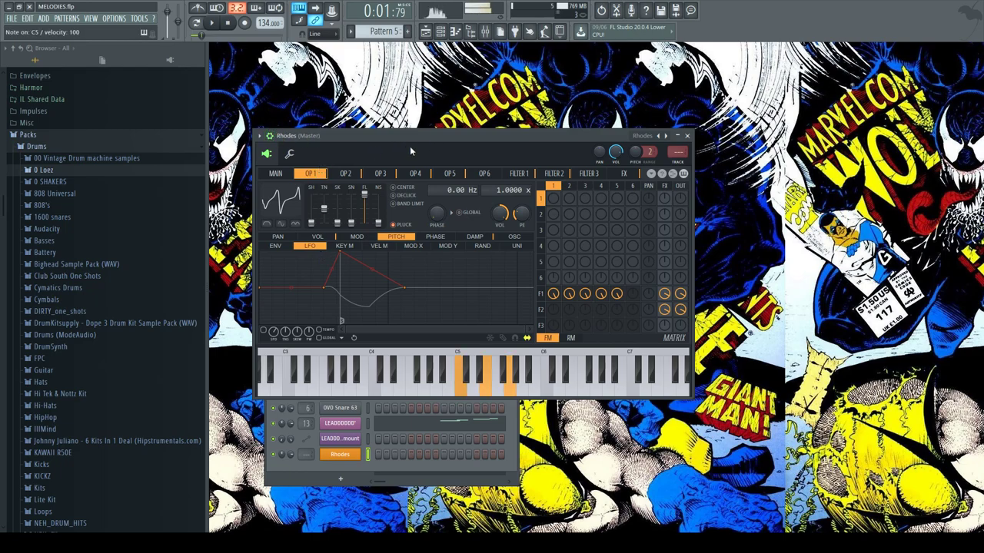
key(e)
key(q)
key(e)
key(q)
key(v)
key(n)
Step: Show the Sytrus main settings and move the X/Y modulation point to its minimum X while auditioning notes
click(284, 174)
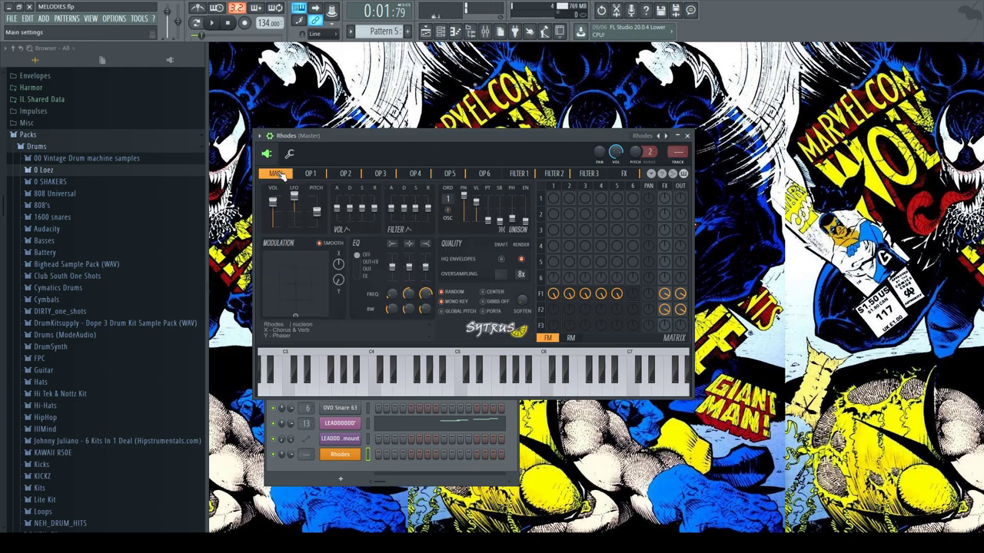
key(n)
key(q)
key(v)
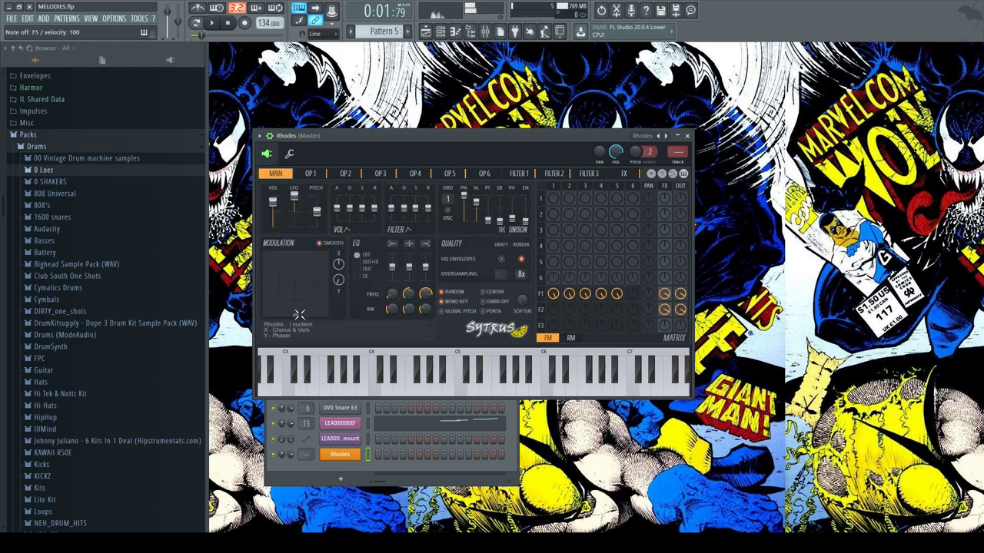
key(v)
key(q)
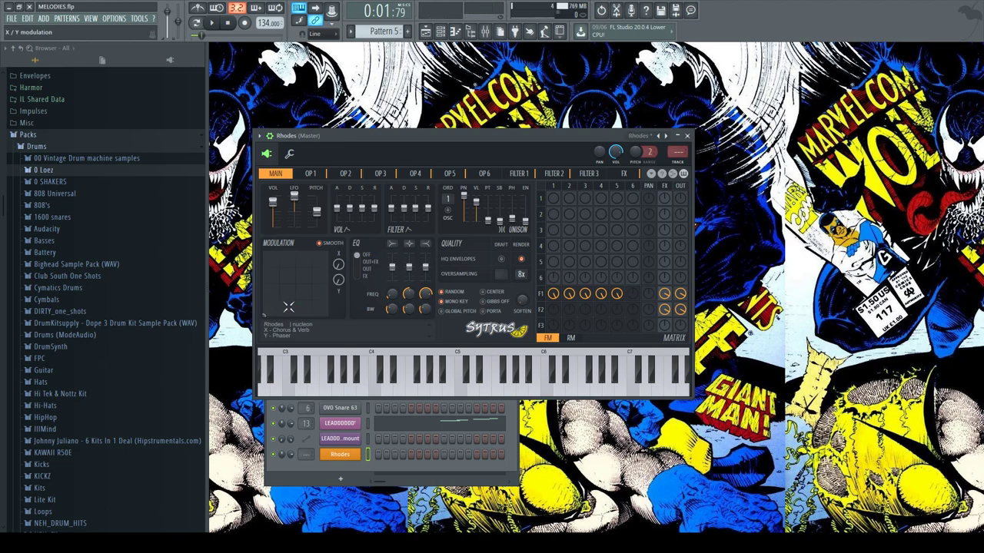
Step: Lower the filter envelope's release in the Rhodes patch while playing test notes
key(n)
key(e)
key(q)
key(q)
key(e)
key(n)
key(n)
key(q)
key(e)
key(q)
key(e)
key(q)
key(e)
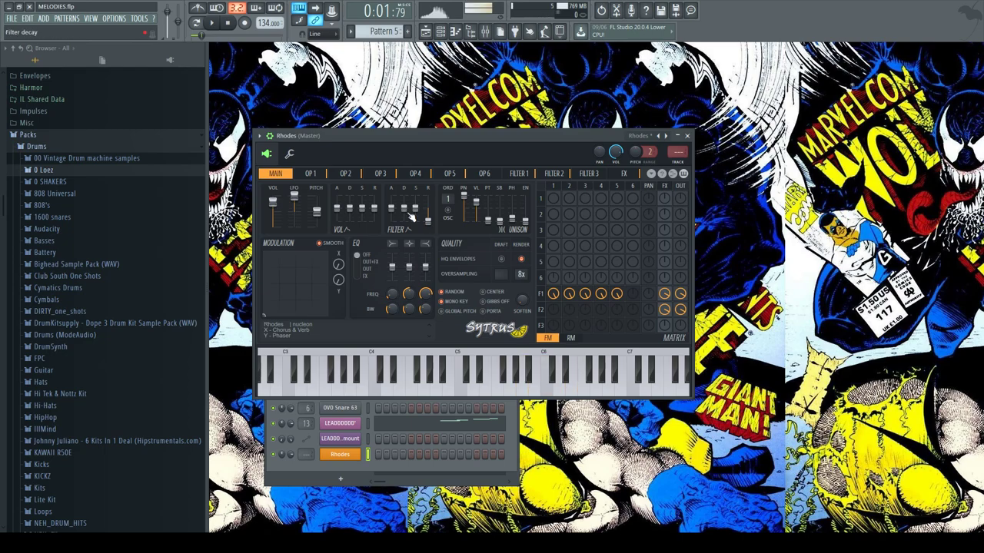
Step: Lower the volume envelope's release in the Rhodes patch while playing test chords
key(q)
key(e)
key(e)
key(q)
key(n)
key(q)
key(e)
key(c)
key(b)
key(q)
key(m)
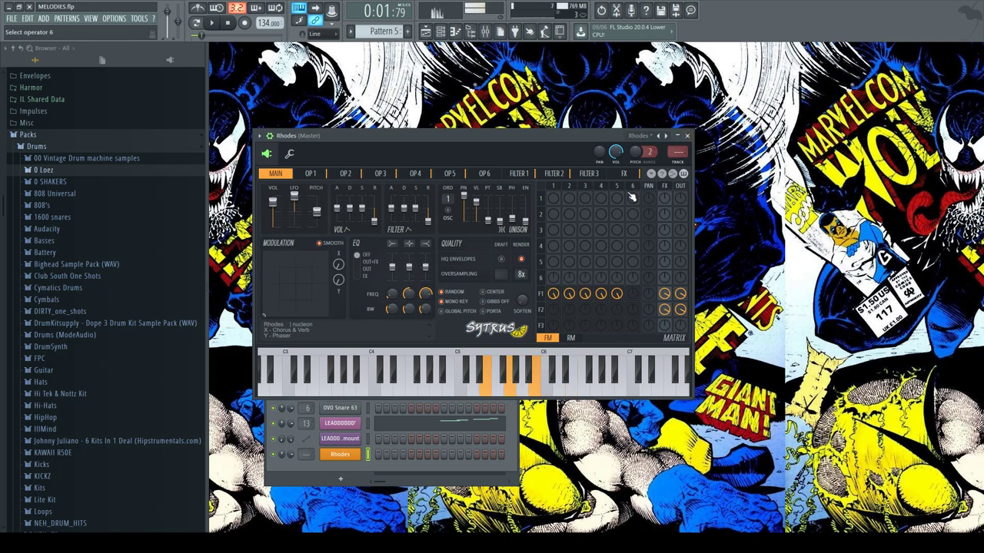
key(v)
key(n)
key(q)
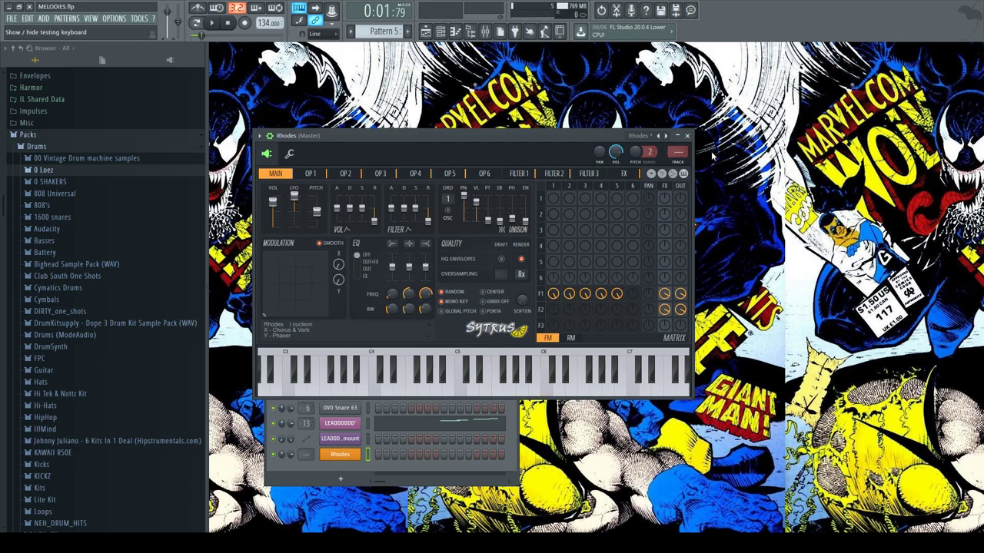
Step: Close the Rhodes plugin, create Pattern 10, and link the channel to mixer insert 17 as a teal track named RHODES
click(687, 135)
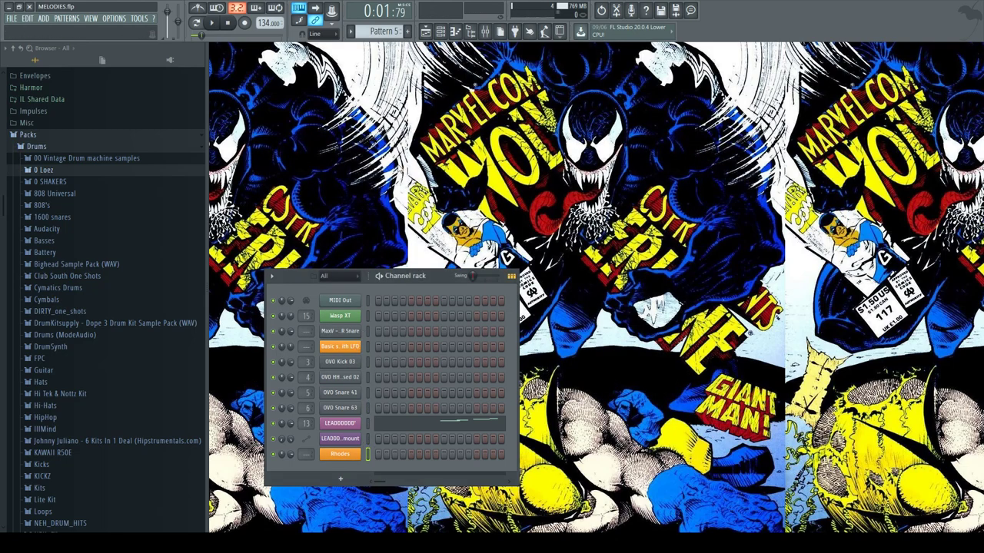
click(406, 34)
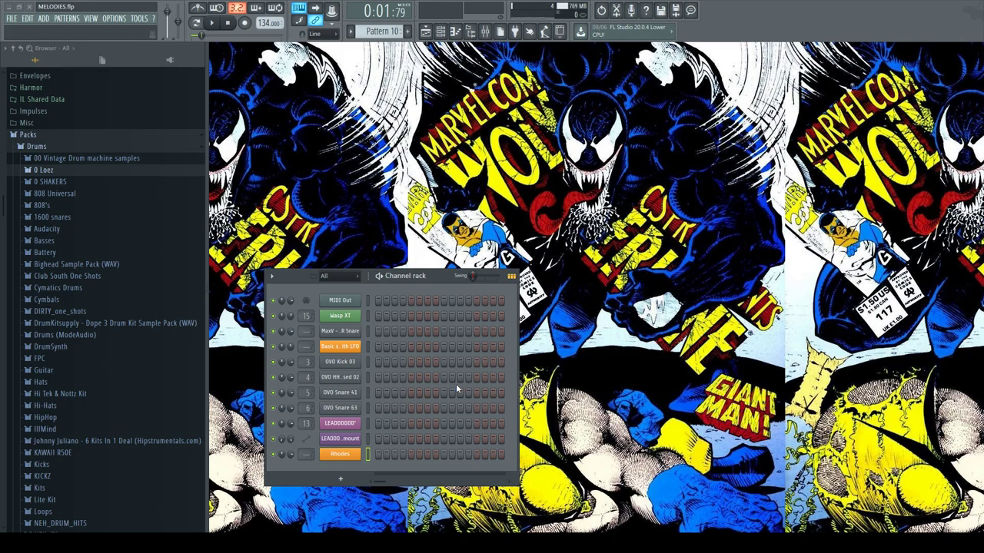
key(F9)
click(392, 118)
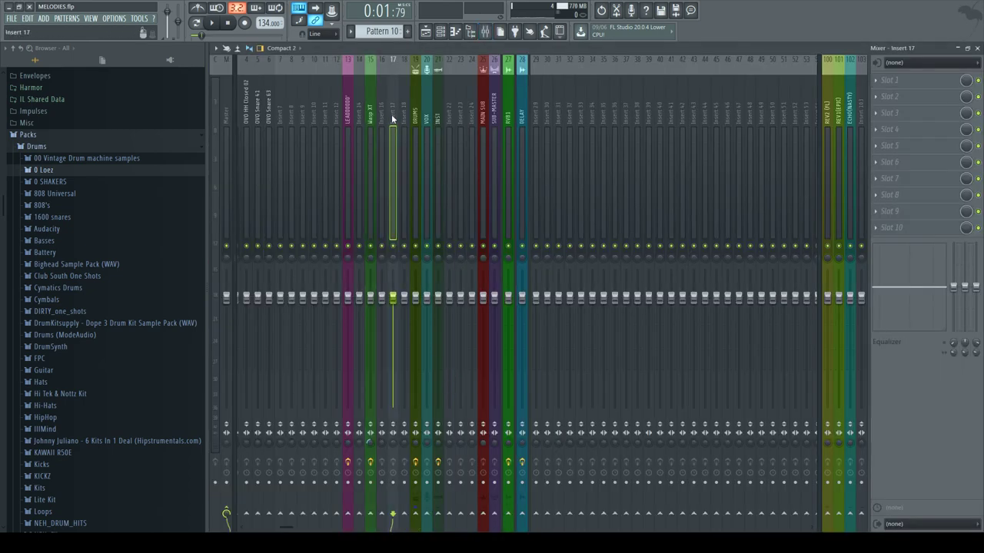
key(ctrl+l)
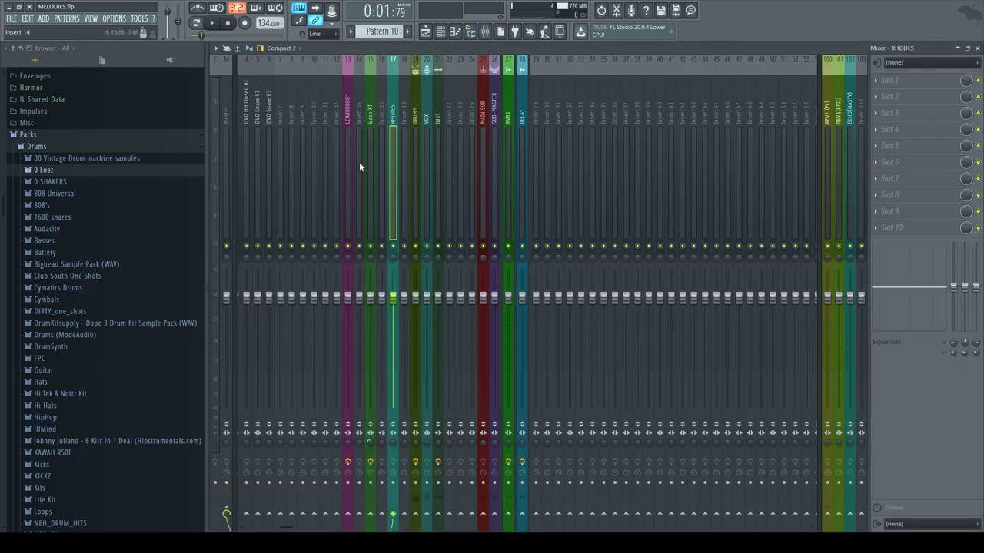
Step: Route the RHODES mixer track to VOX and RVB1 instead of the Master, check the RVB1 effects and close the mixer
click(229, 511)
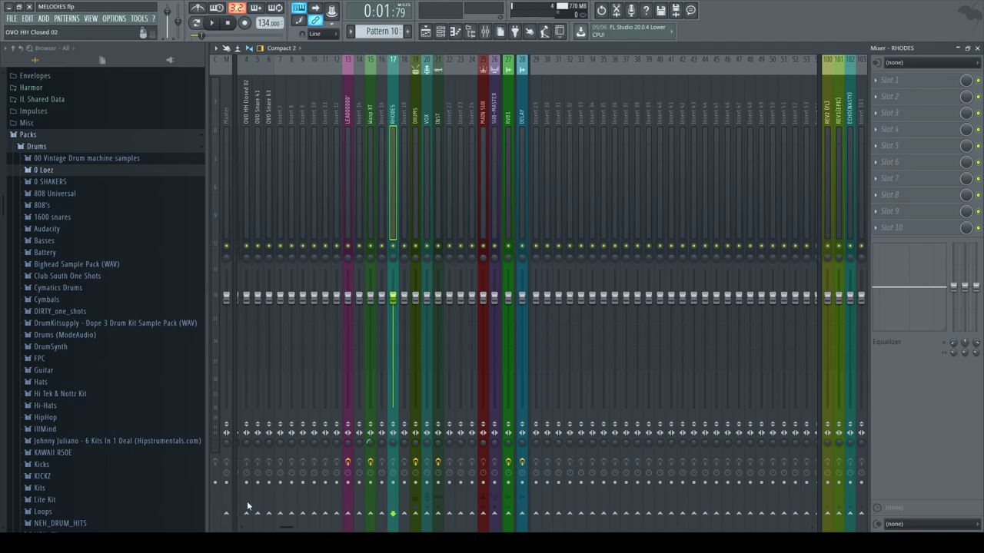
click(426, 513)
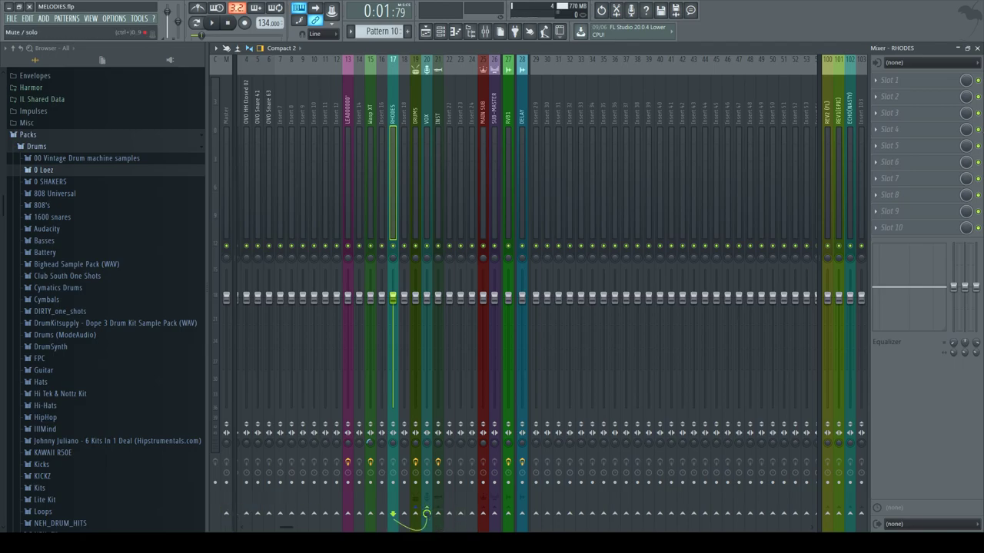
click(508, 513)
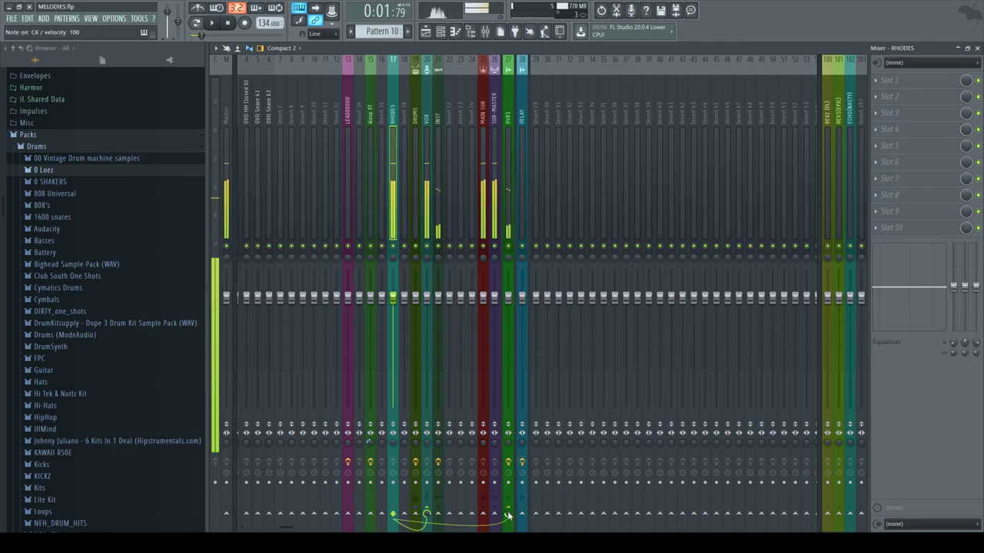
click(511, 116)
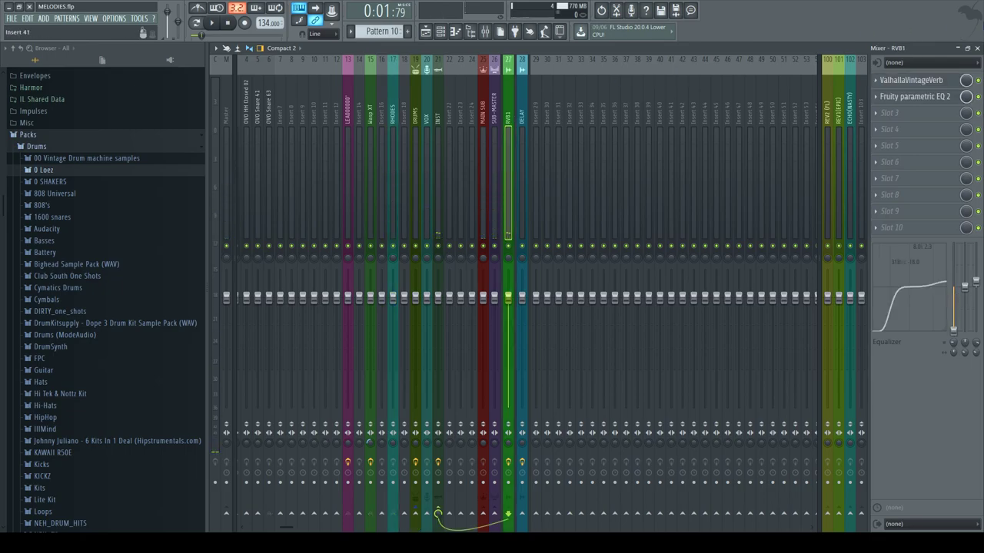
click(977, 47)
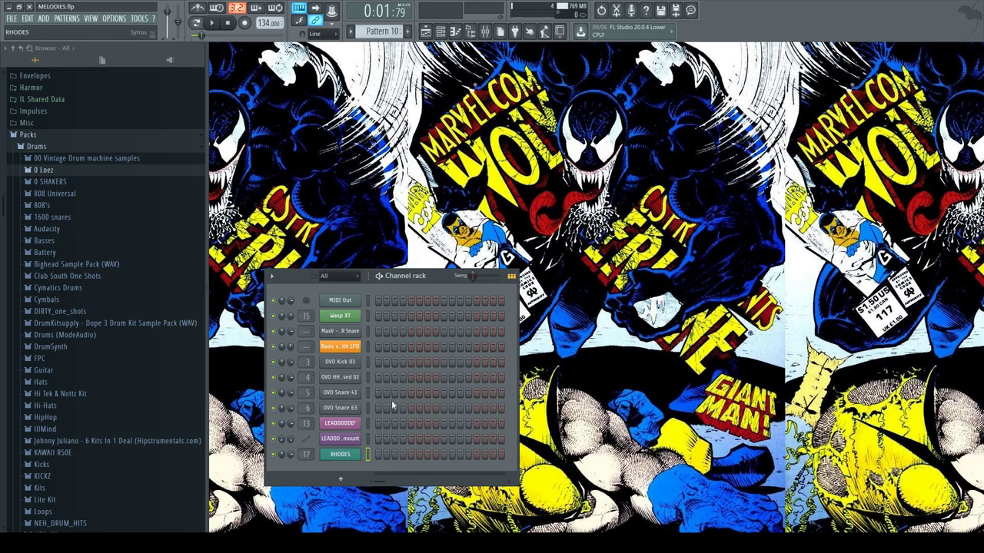
Step: Place Pattern 10 on Track 6 of the maximized playlist, spanning bar 10 to bar 18
key(F7)
key(F5)
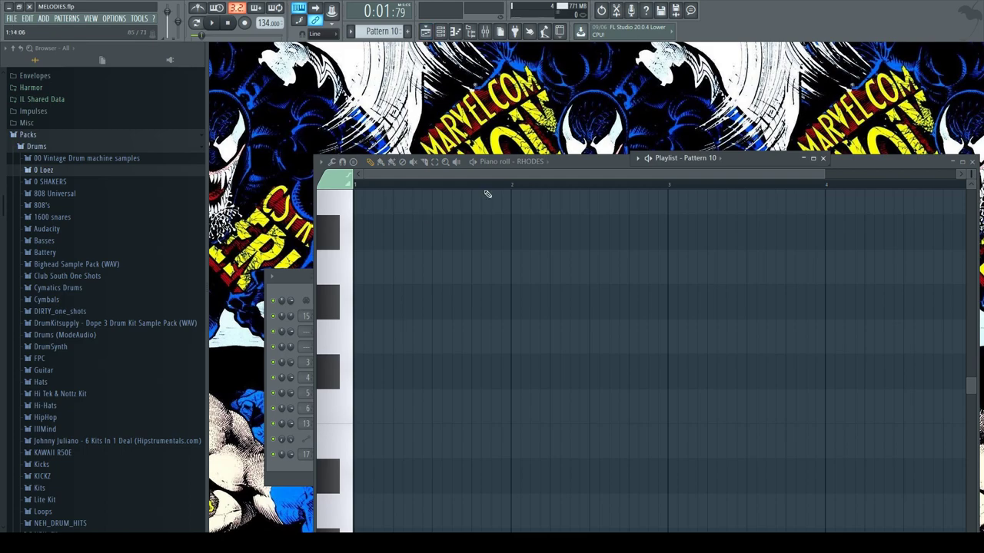
double_click(754, 157)
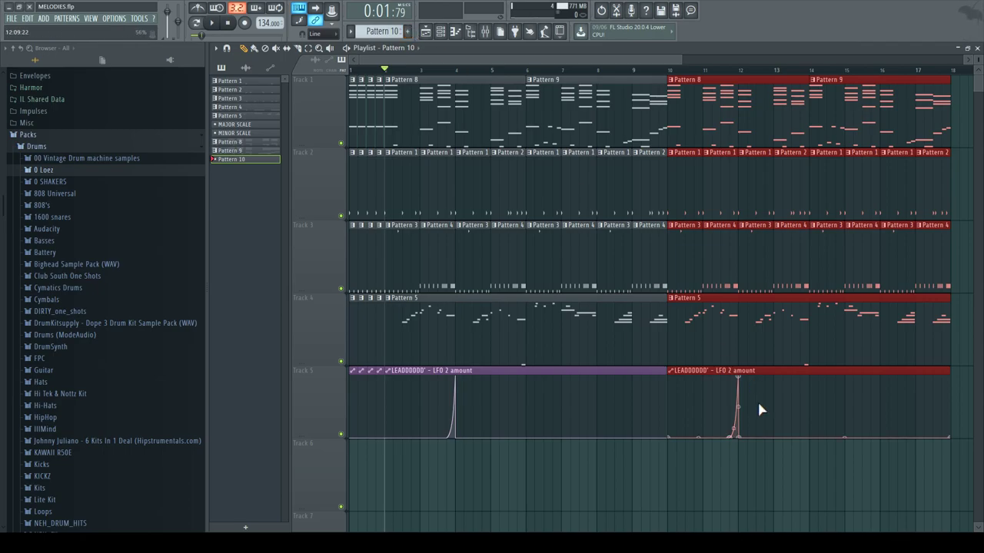
click(673, 456)
drag(698, 457, 930, 480)
Step: Play the arrangement from bar 9 into bar 10, then check the empty RHODES piano roll and return to the playlist
click(639, 70)
key(space)
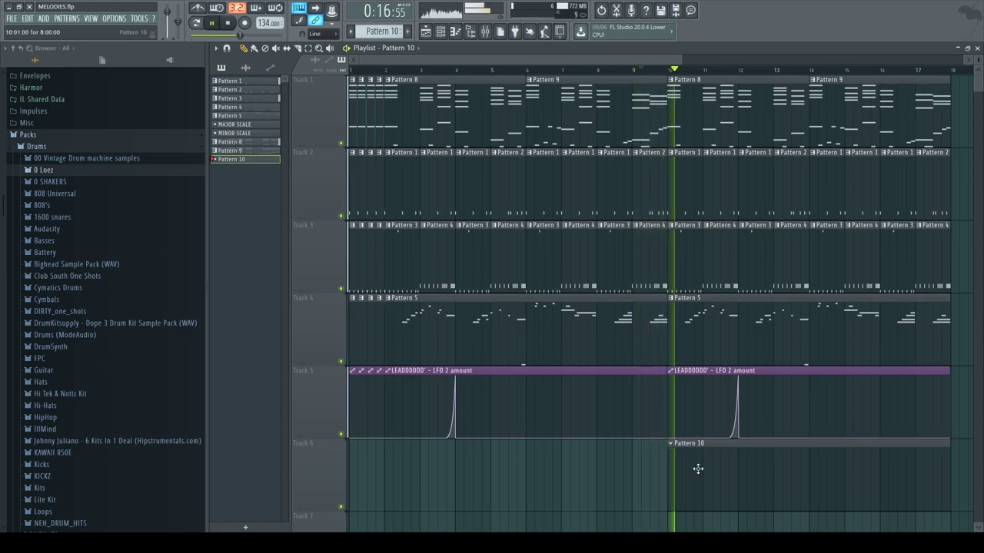
key(F6)
key(space)
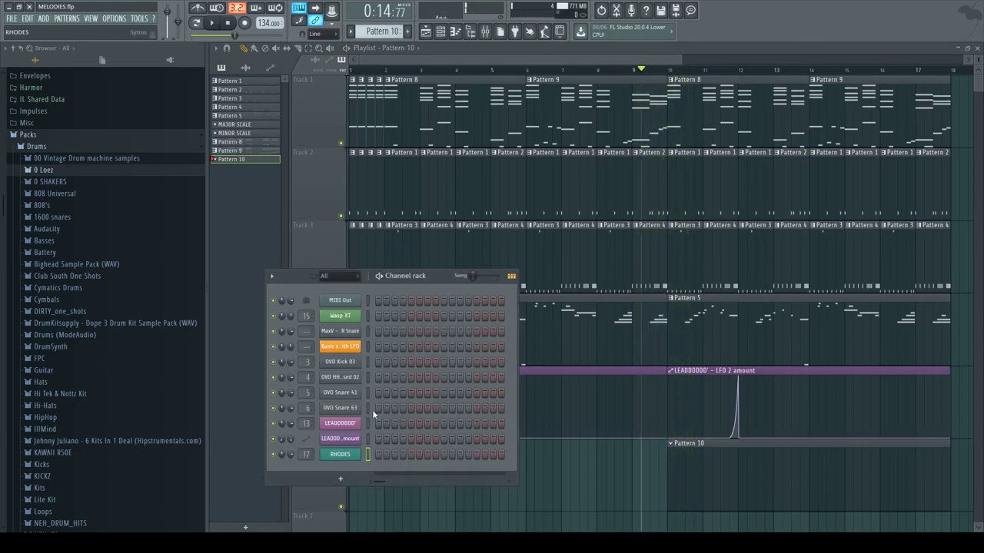
key(F7)
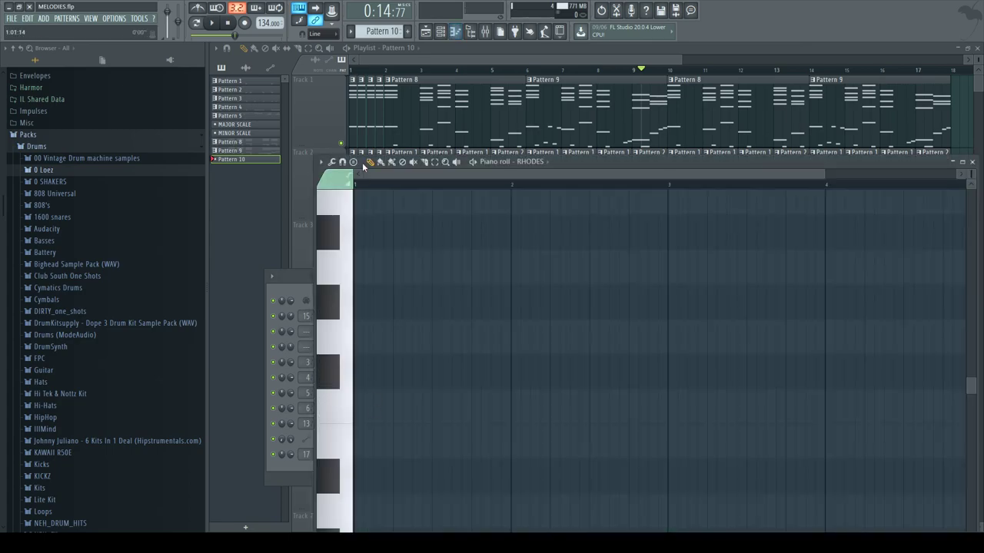
click(685, 52)
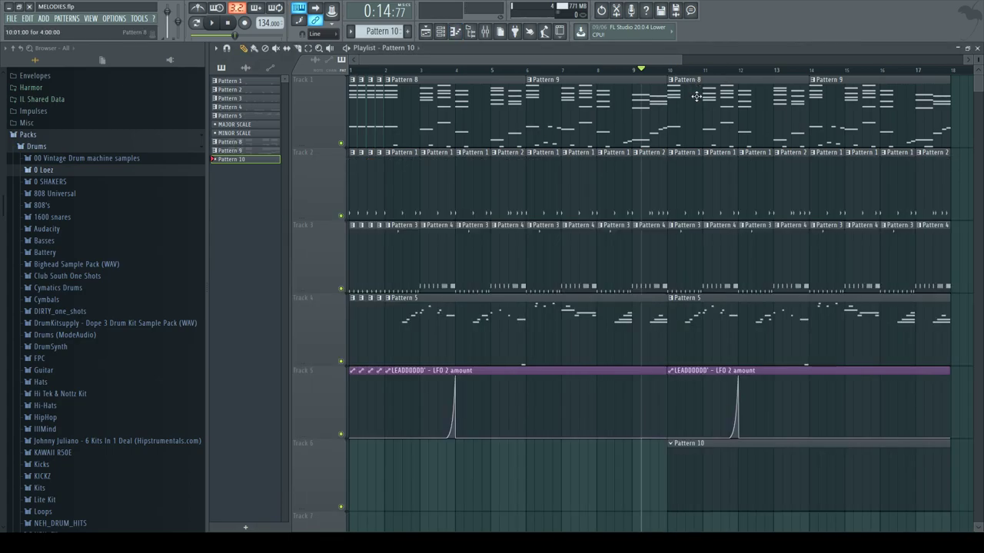
Step: Copy the Wasp XT notes of Pattern 8 and paste them into the RHODES piano roll of Pattern 10
double_click(695, 96)
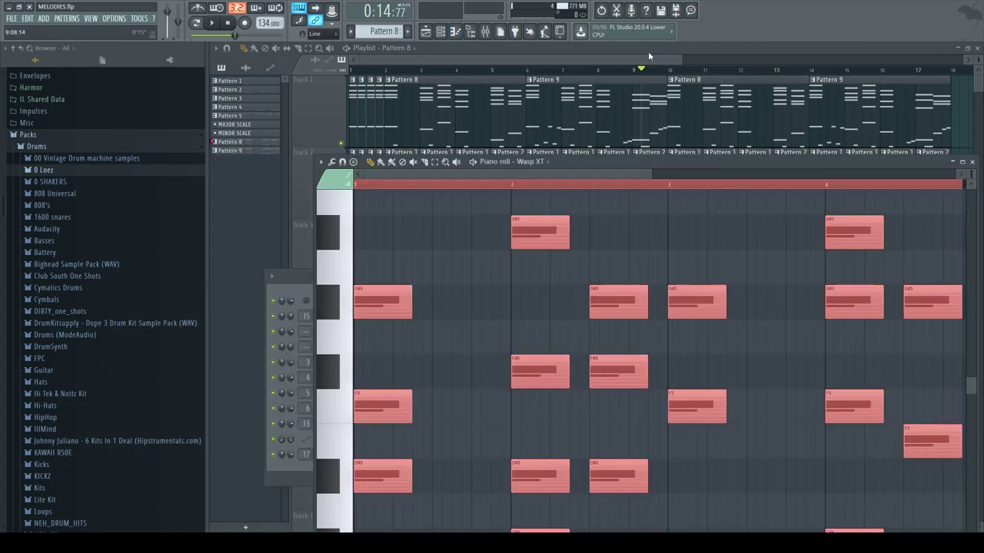
click(648, 53)
double_click(684, 458)
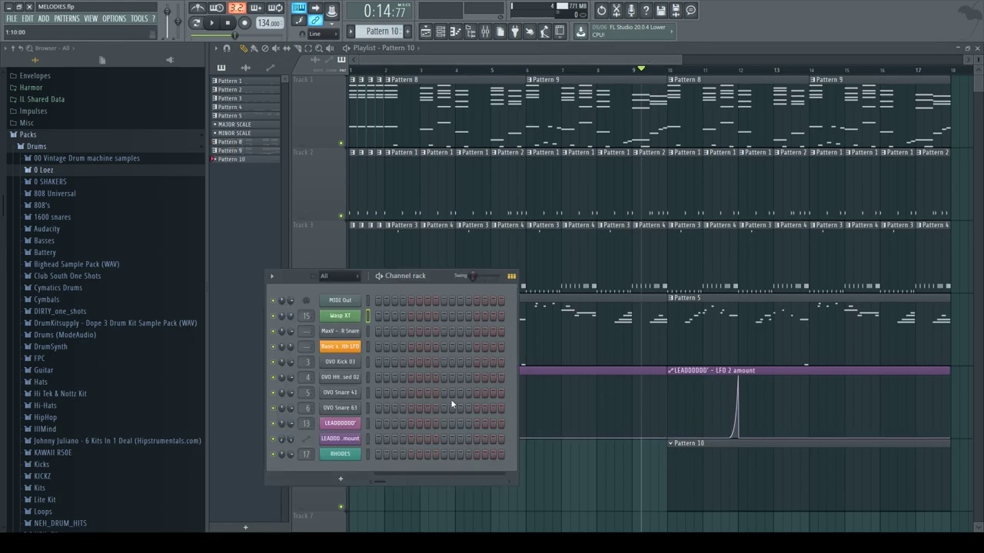
click(368, 454)
key(ctrl+s)
key(F7)
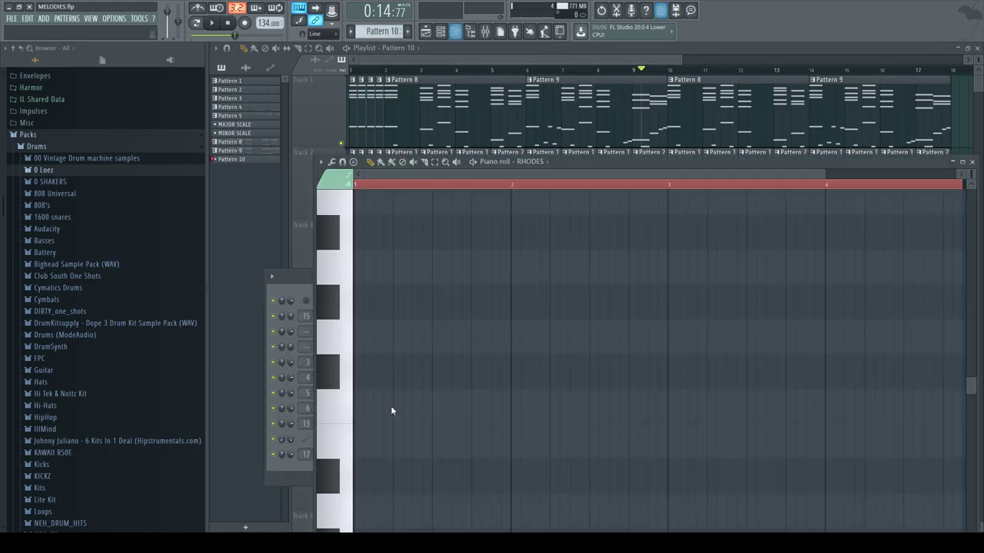
key(ctrl+v)
click(445, 162)
right_click(486, 291)
click(371, 162)
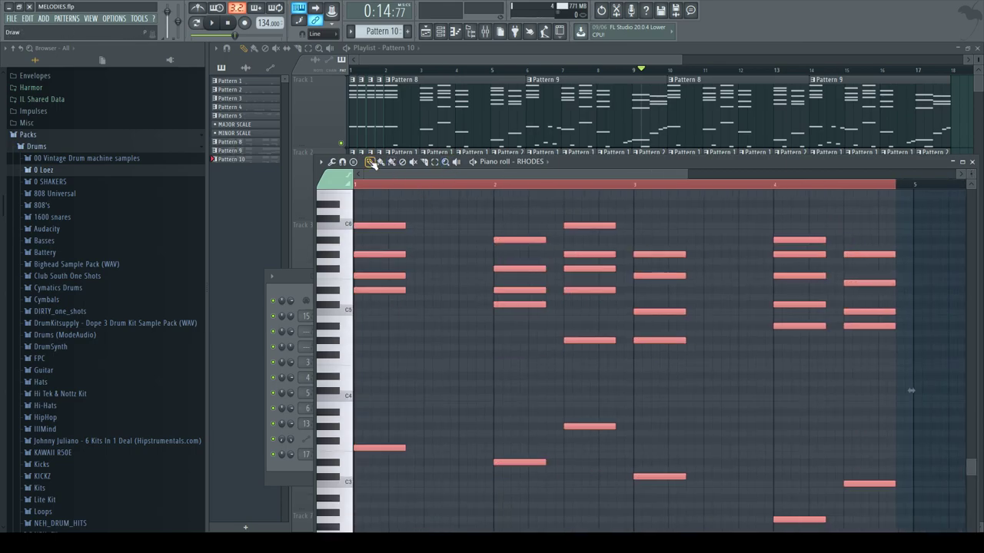
Step: Delete the short low notes around D2 beneath the bass line in bars 1 to 4
scroll(481, 302, down, 5)
right_click(394, 381)
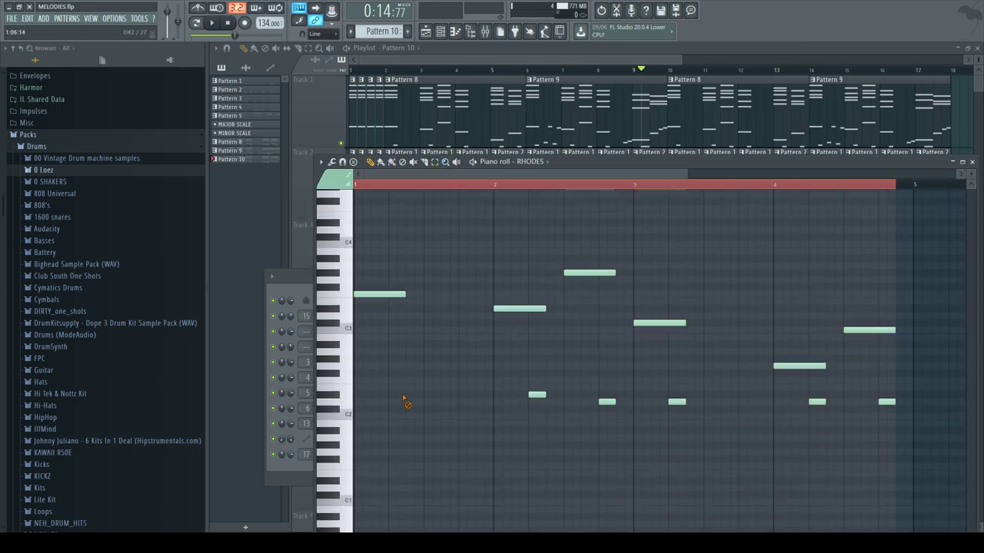
right_click(606, 402)
right_click(677, 401)
right_click(817, 401)
right_click(886, 401)
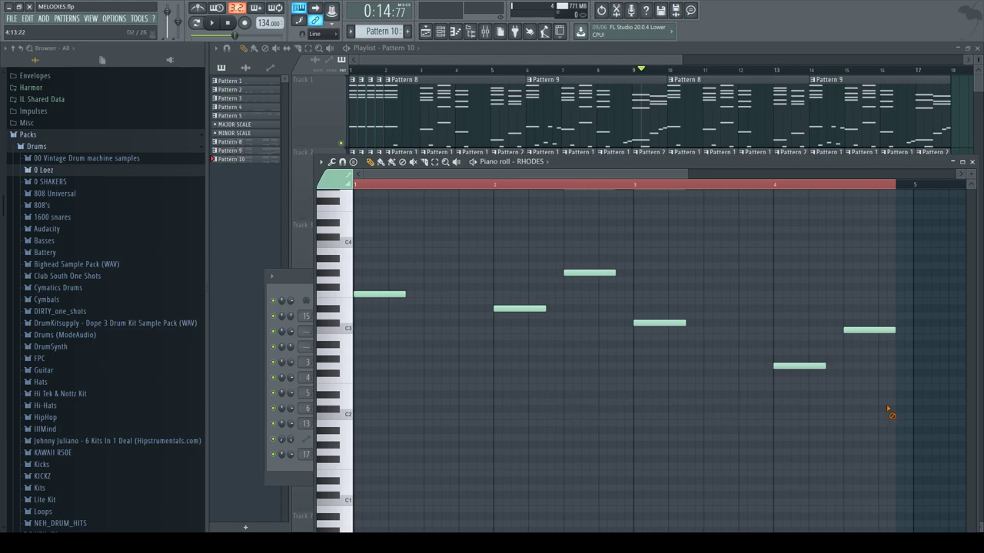
Step: Shorten all RHODES notes to one step and repeat them every two steps, making six stabs per chord
scroll(598, 384, up, 1)
scroll(465, 325, up, 4)
key(ctrl+a)
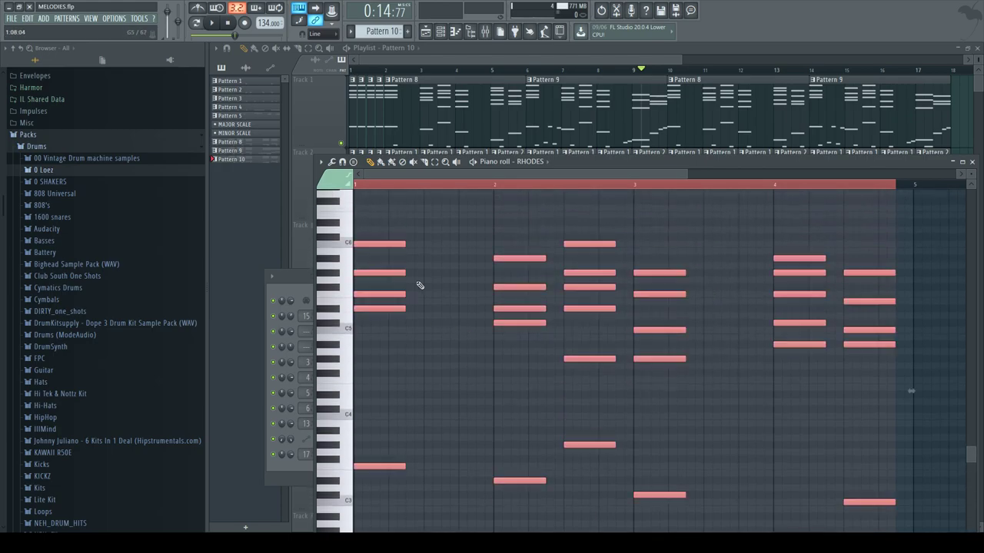
drag(403, 243, 364, 250)
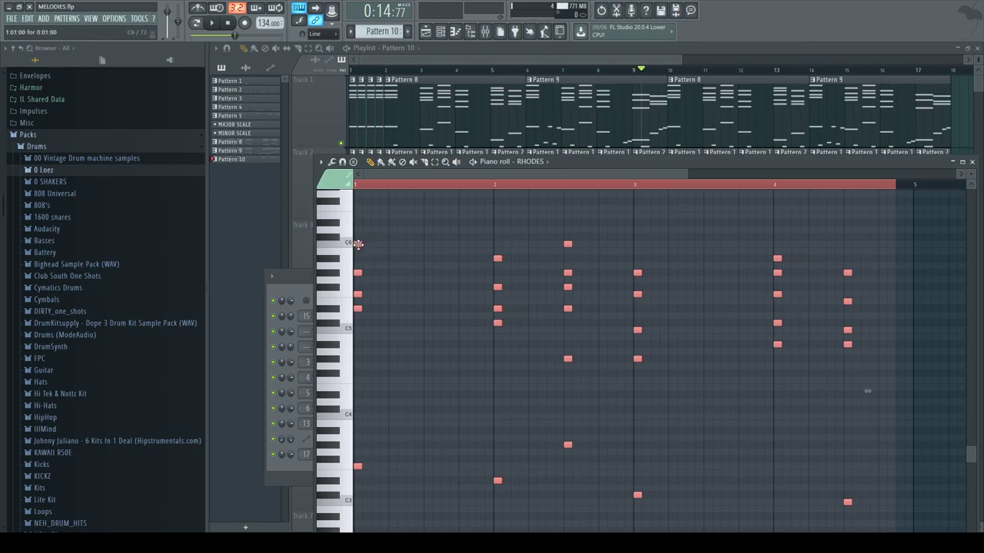
drag(358, 244, 460, 246)
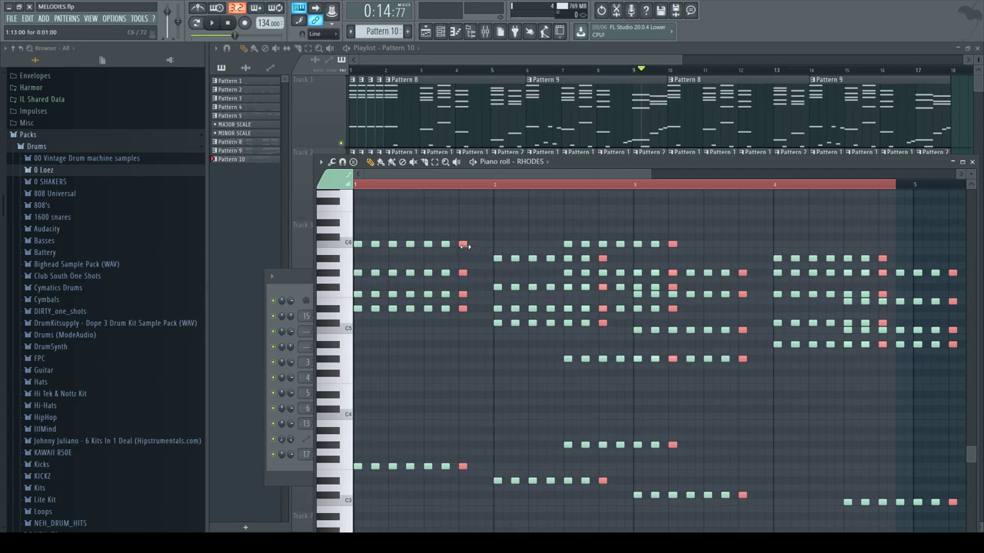
key(ctrl+z)
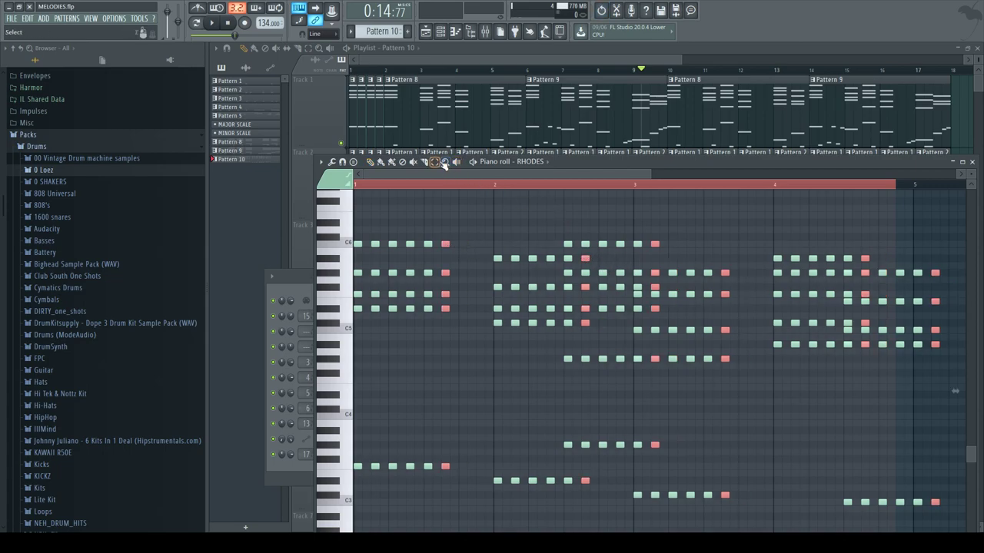
Step: Delete the repeated chords from beat 3 of bar 2 onward, keeping the first two chords, and play the part
drag(566, 221, 963, 529)
key(Delete)
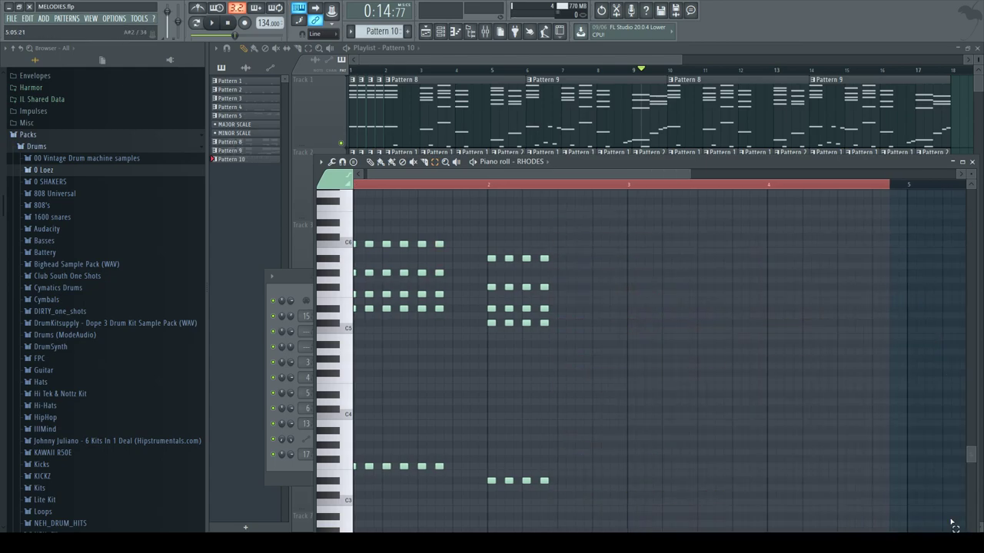
key(space)
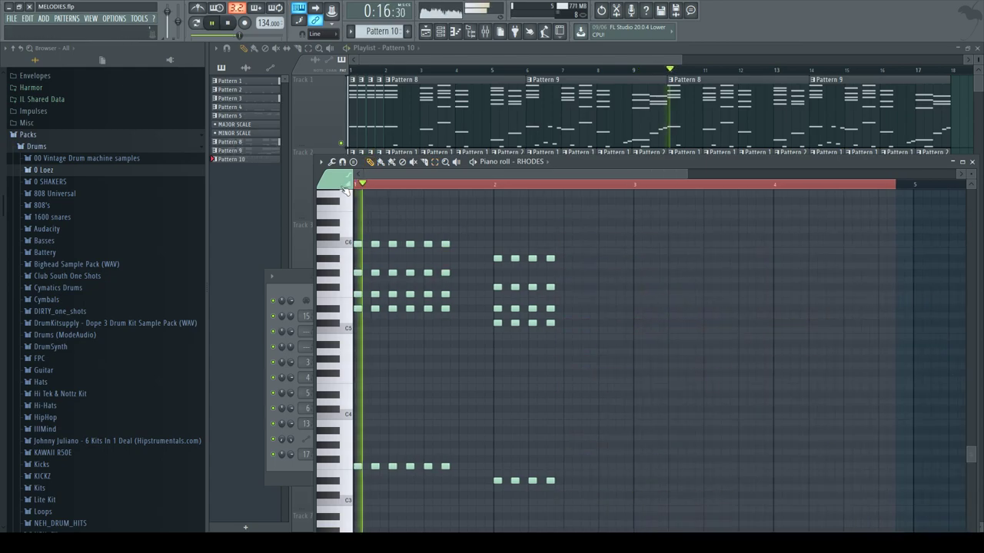
key(space)
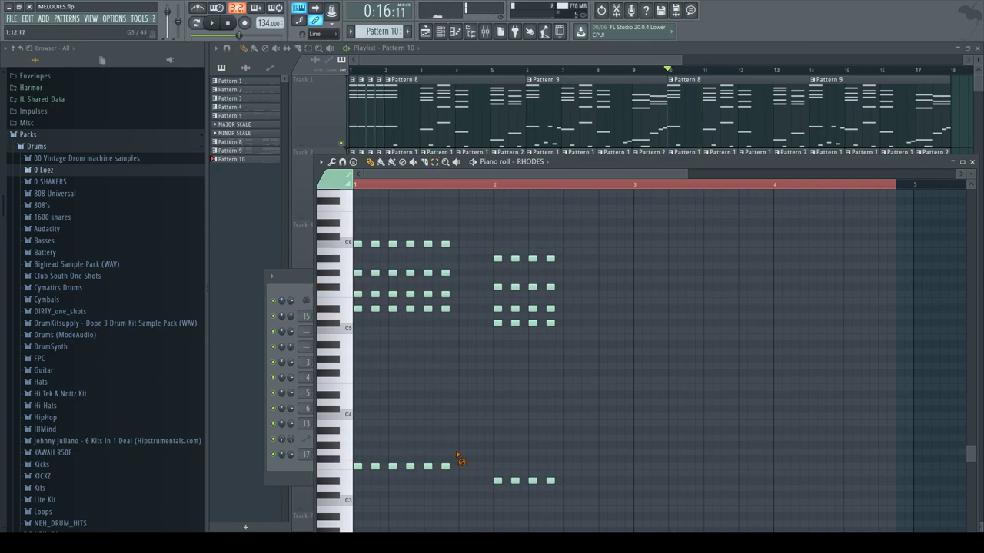
Step: Duplicate the last chord stab of bar 1 twice to fill the bar with eight stabs, and play it
drag(460, 218, 446, 477)
key(ctrl+b)
key(ctrl+b)
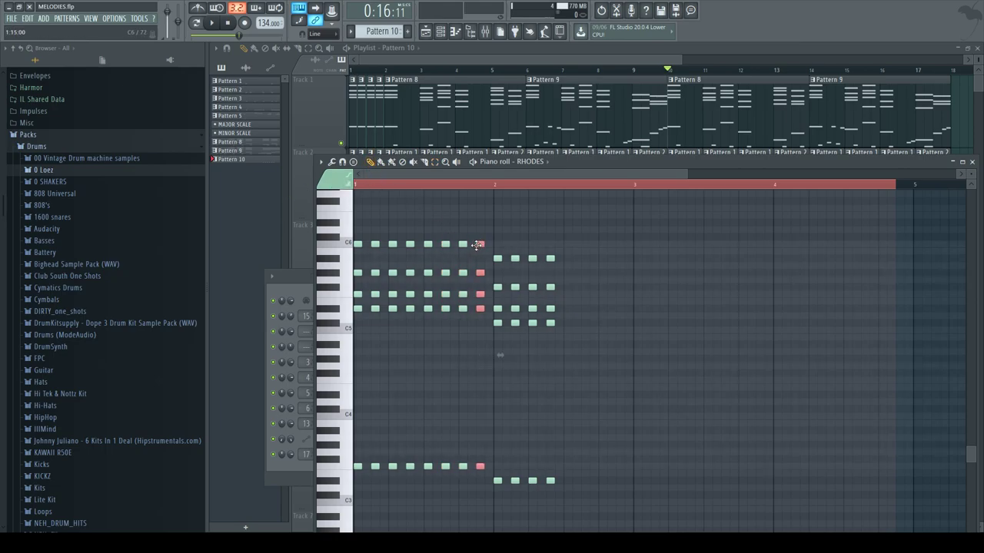
drag(424, 186, 299, 162)
key(space)
key(space)
Step: Transpose all RHODES notes up one octave and play the part
key(ctrl+a)
key(ctrl+Up)
key(space)
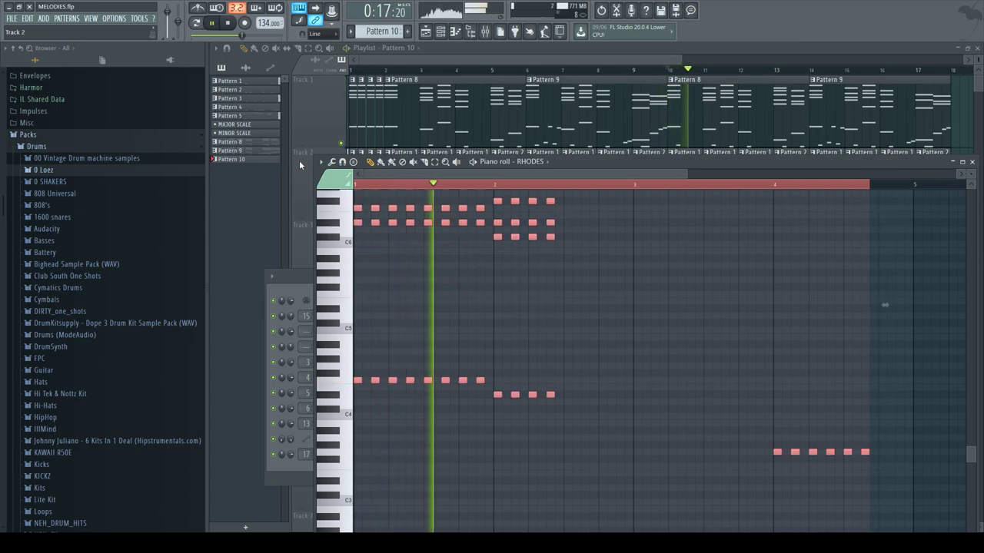
scroll(576, 301, up, 5)
key(space)
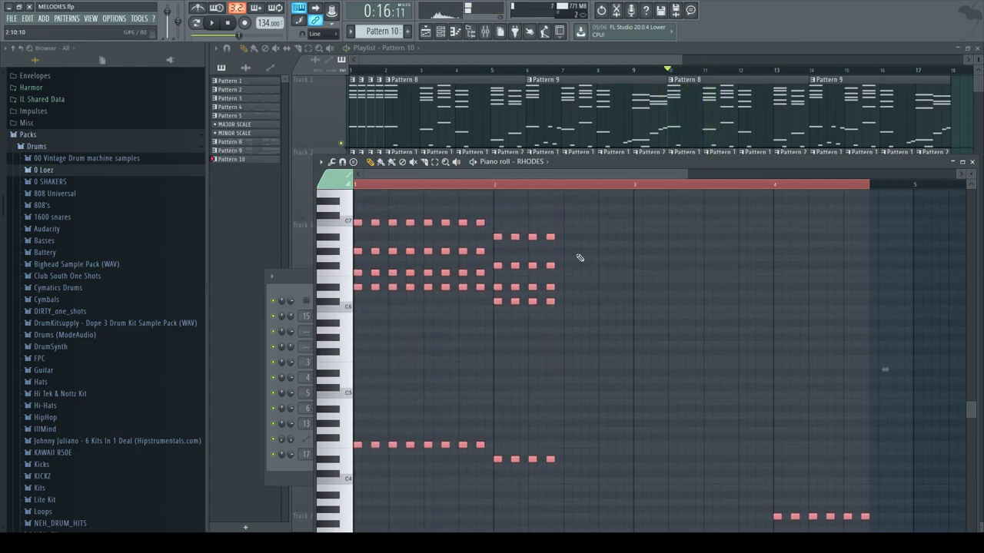
Step: Draw a one-step chord at beat 3 of bar 2 with C7, G#6, F#6 and D#6 over a G#4 bass note
click(570, 244)
drag(573, 281, 563, 271)
click(566, 293)
click(567, 308)
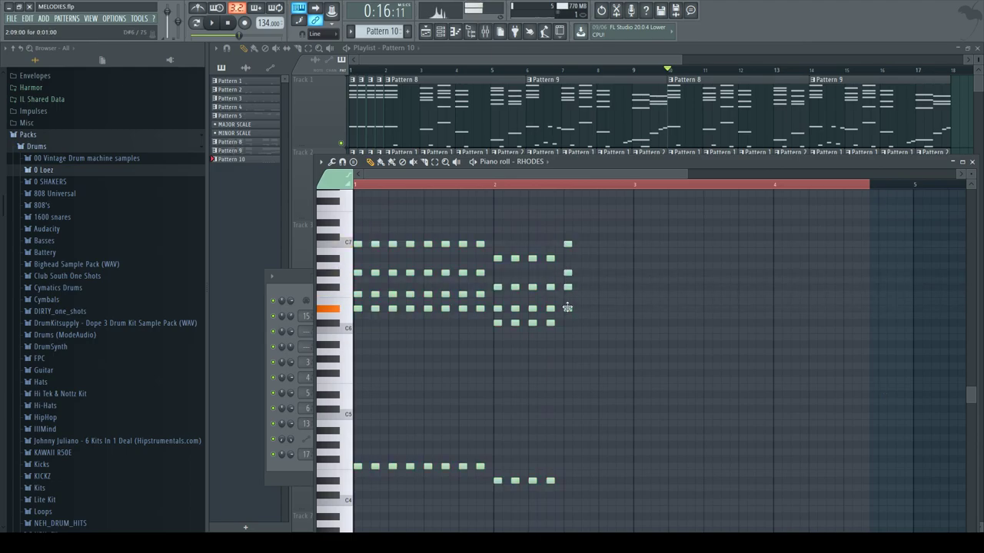
click(567, 480)
drag(564, 487, 566, 444)
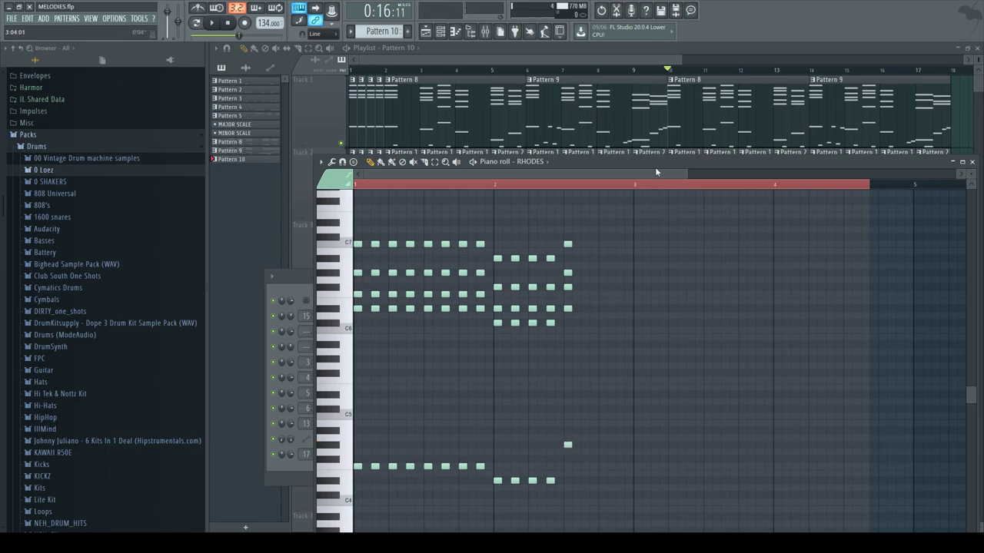
Step: Enlarge the piano roll's velocity lane, lower all note velocities evenly to about 52%, and preview the part
drag(655, 167, 655, 46)
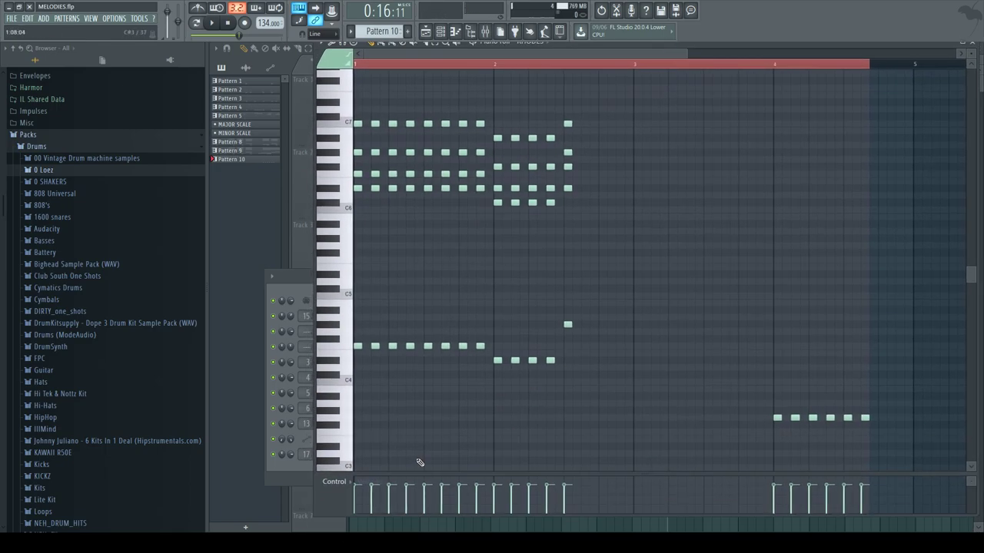
drag(419, 474, 402, 238)
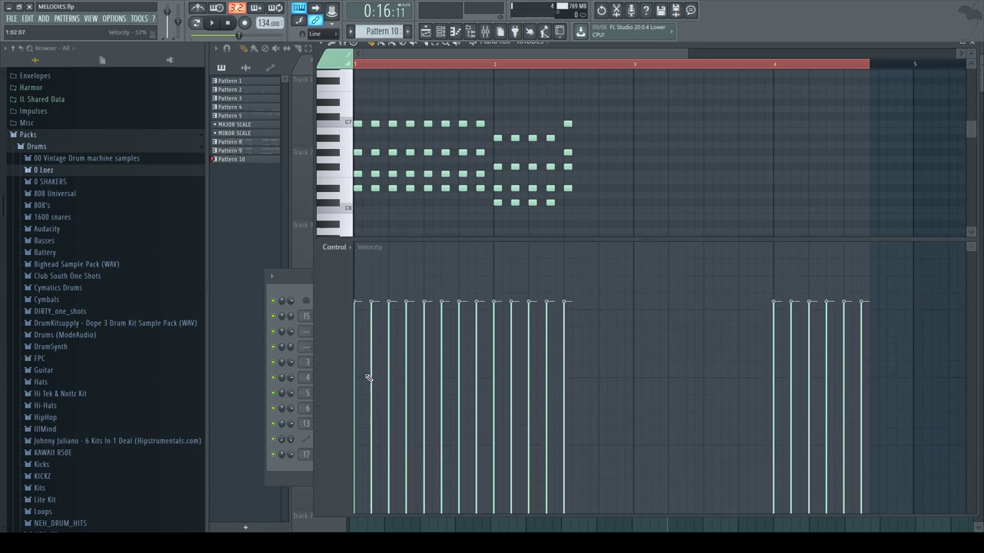
mouse_move(363, 376)
mouse_down()
mouse_move(378, 364)
mouse_move(423, 382)
mouse_move(916, 374)
mouse_move(748, 364)
mouse_move(800, 367)
mouse_up()
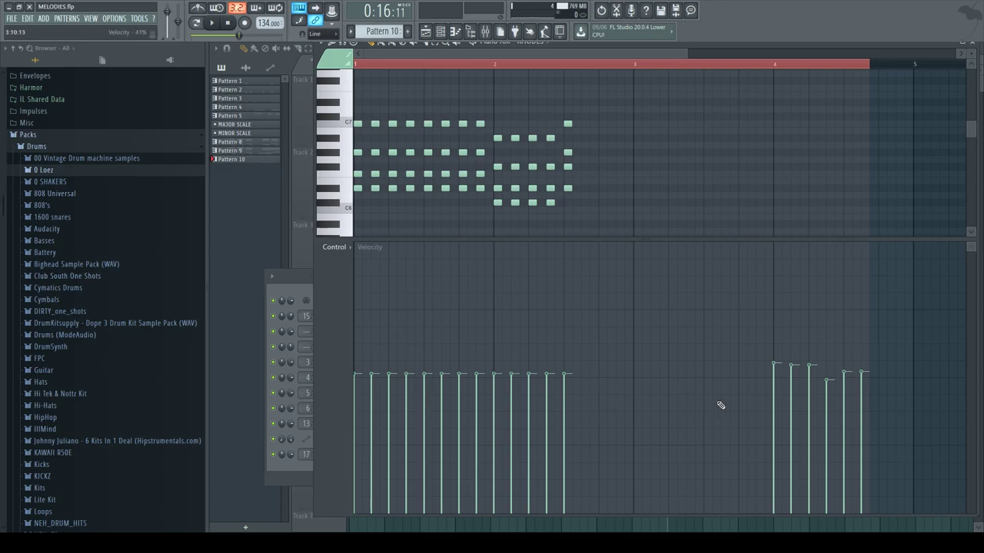
drag(779, 375, 820, 377)
key(space)
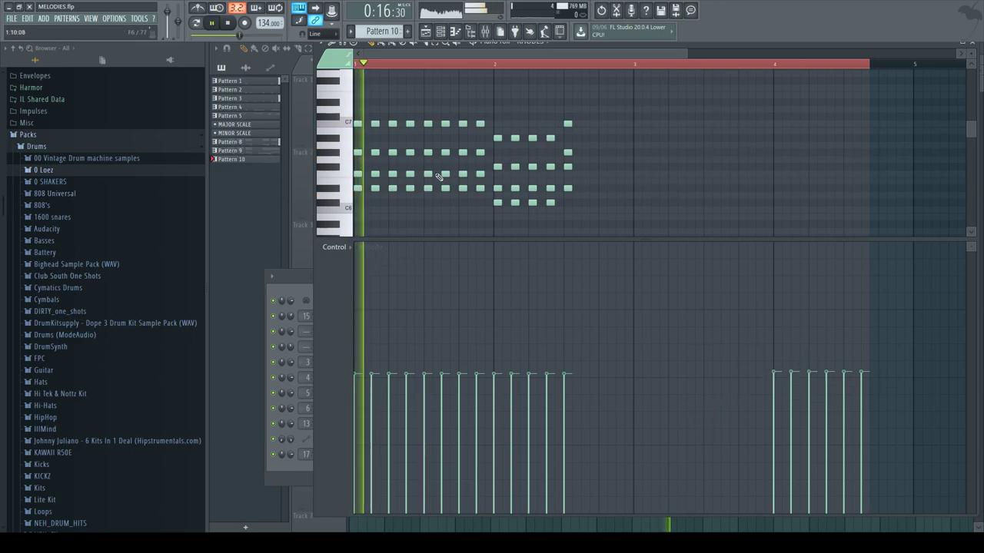
key(space)
Step: Raise all note velocities evenly in two passes to roughly three quarters of the range, previewing the part after each pass
mouse_move(361, 342)
mouse_down()
mouse_move(826, 342)
mouse_move(868, 358)
mouse_up()
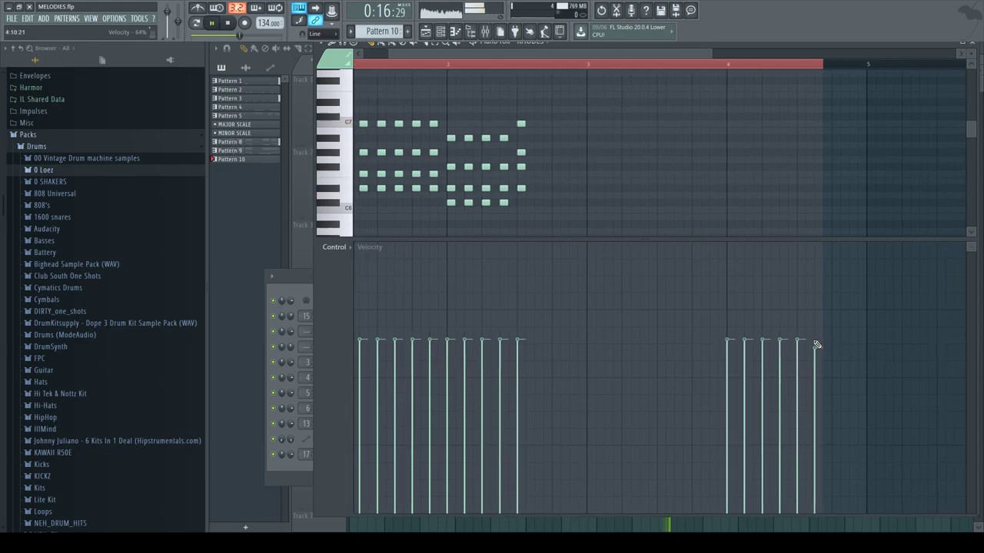
key(space)
drag(471, 52, 450, 53)
key(space)
drag(360, 320, 863, 326)
key(space)
key(space)
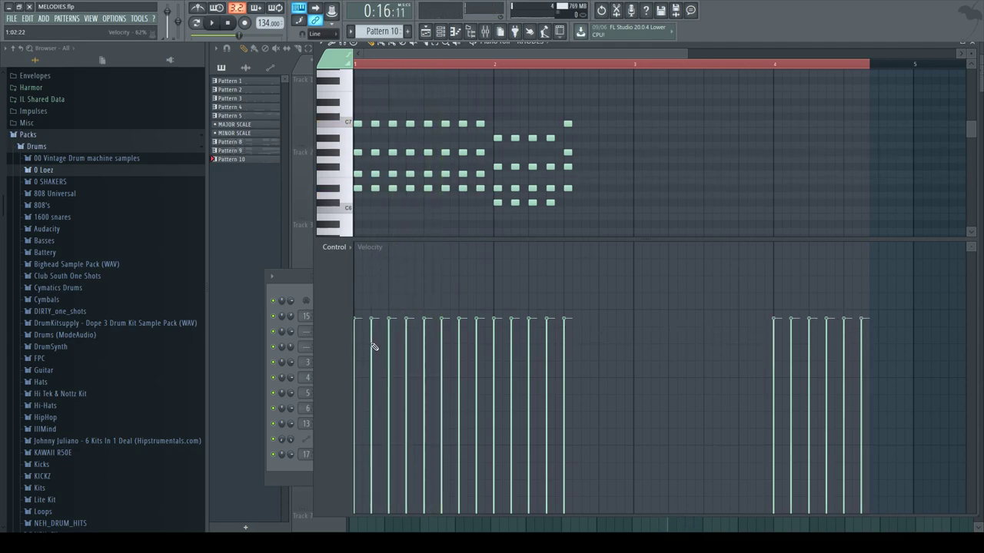
Step: Raise the velocity of every second stab in bars 1 and 2 slightly above the others, and play the part
drag(378, 307, 376, 301)
key(space)
key(space)
key(space)
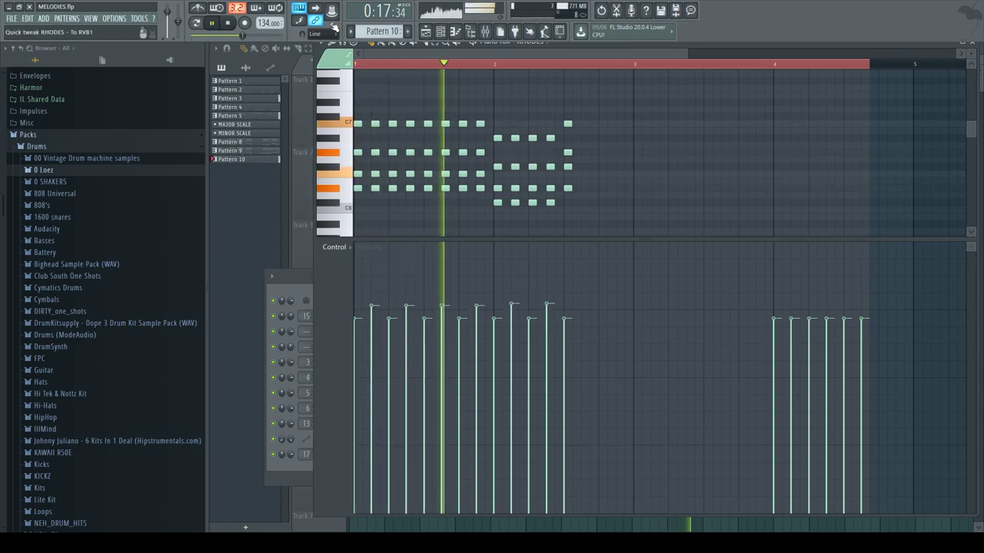
key(space)
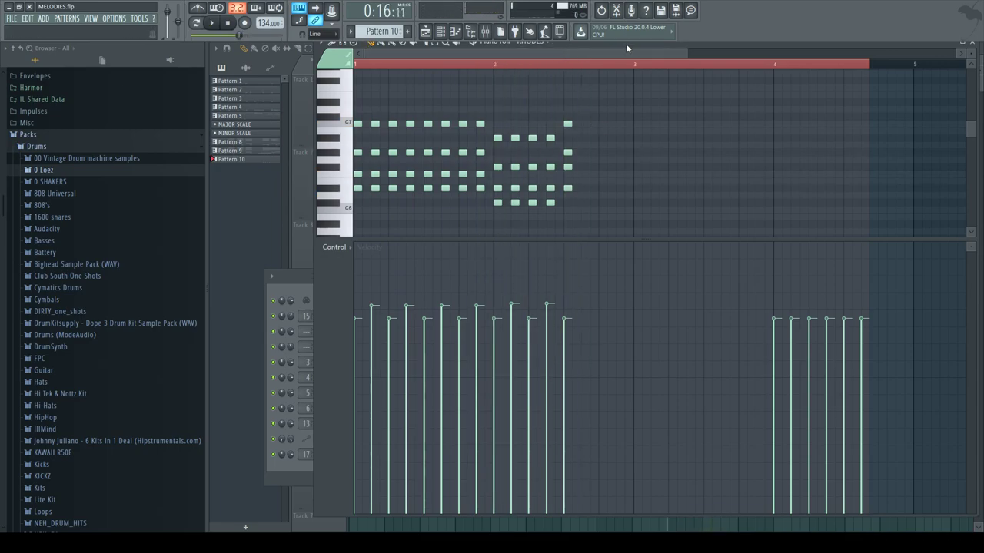
Step: Move the piano roll aside, return to the playlist and play the whole arrangement from bar 1
drag(624, 42, 667, 213)
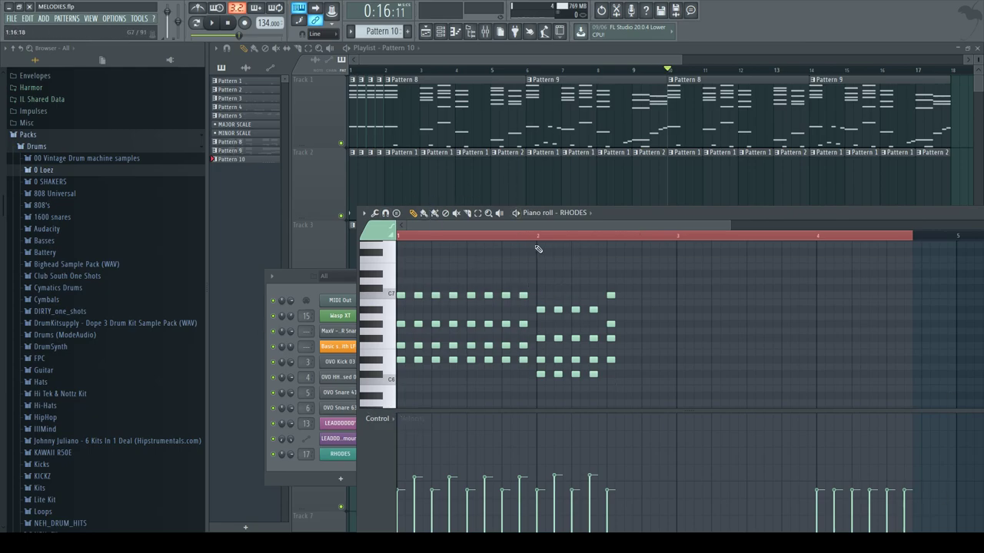
click(299, 285)
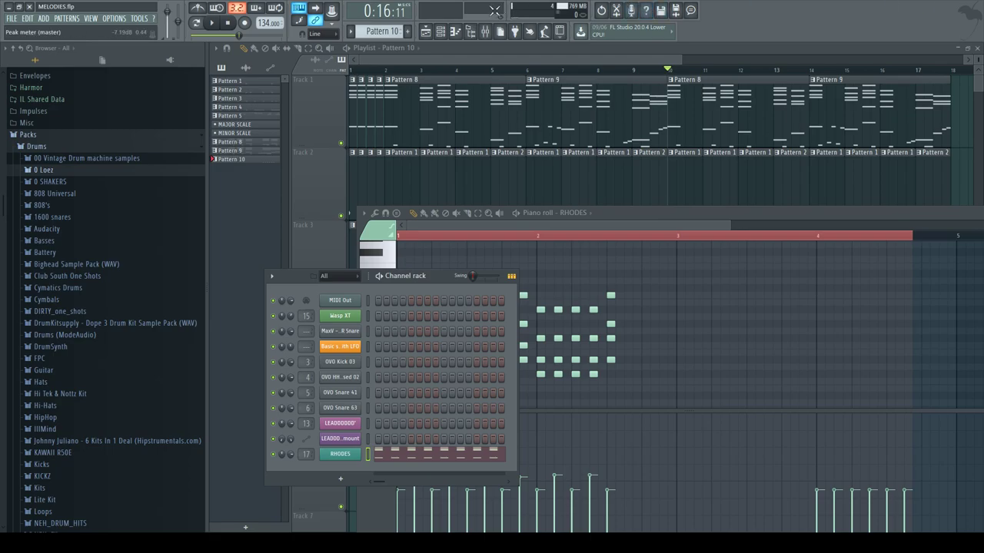
click(442, 57)
click(412, 71)
drag(412, 71, 321, 69)
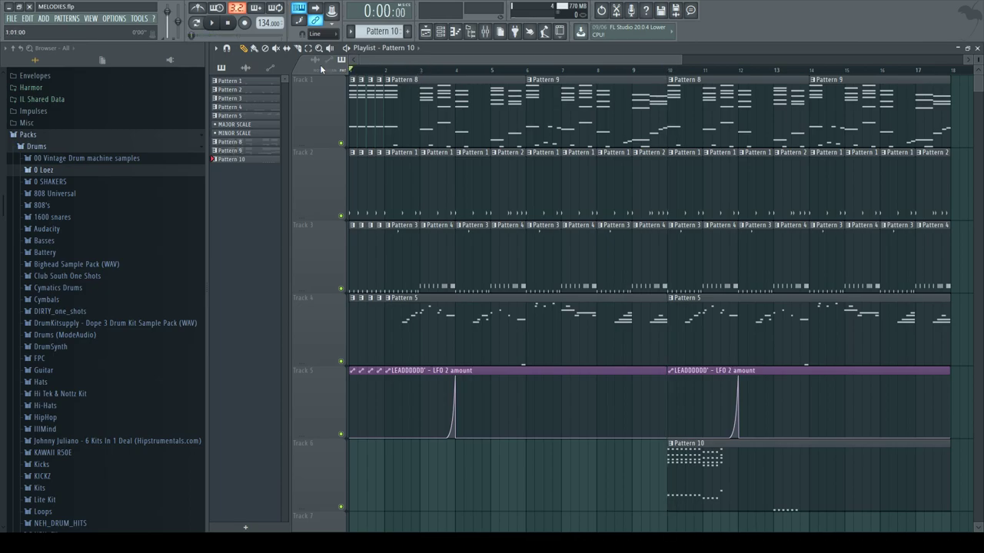
key(space)
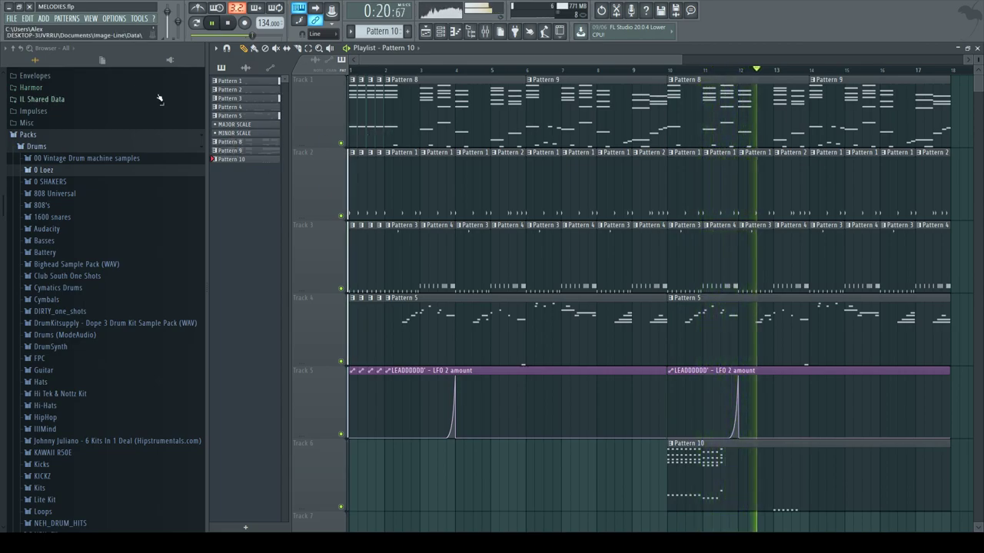
Step: Mute Track 6 and Track 4 while the arrangement plays, and stop playback
click(341, 506)
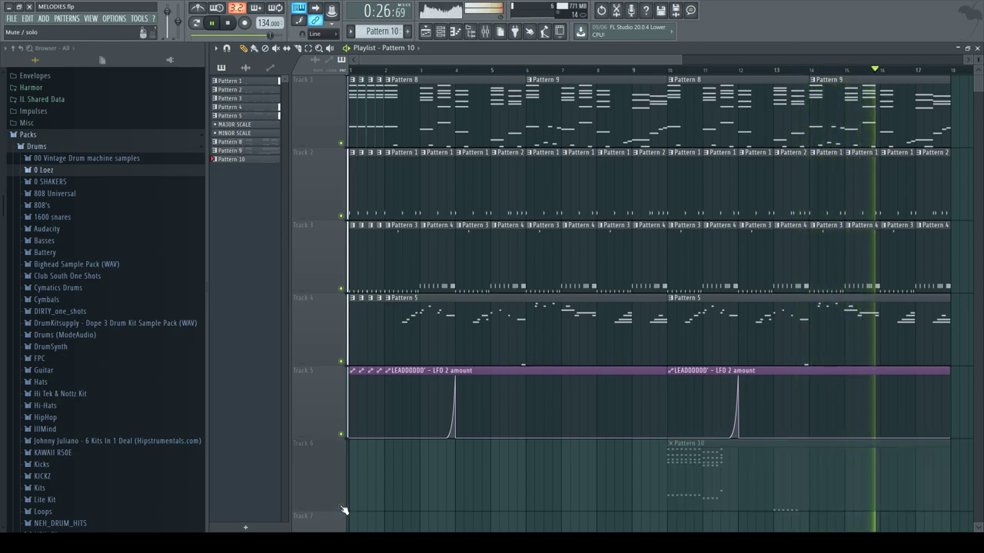
click(342, 362)
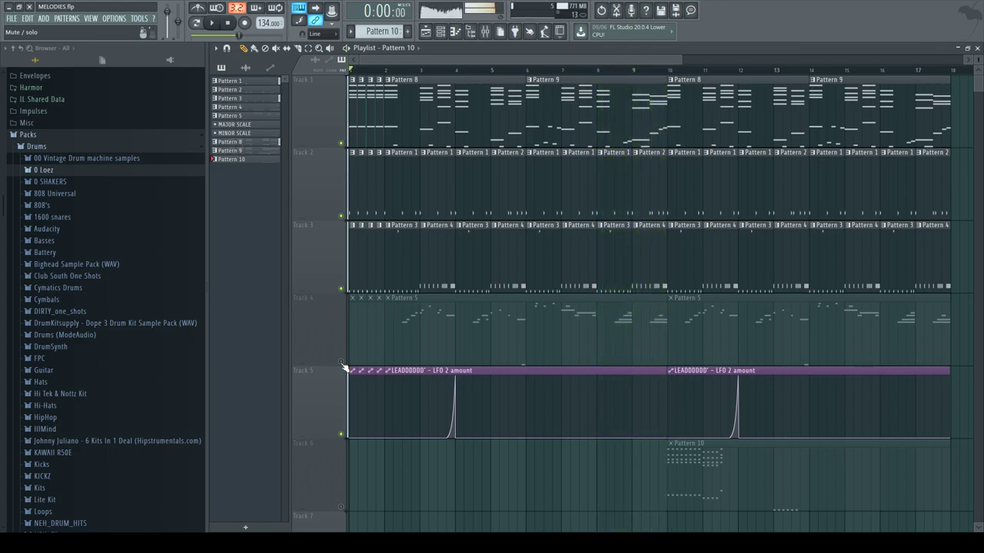
key(space)
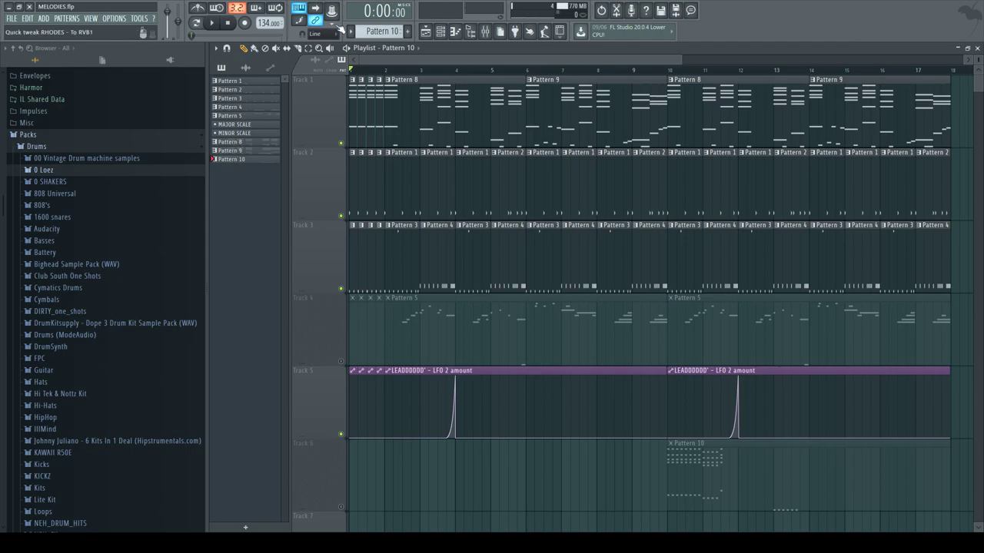